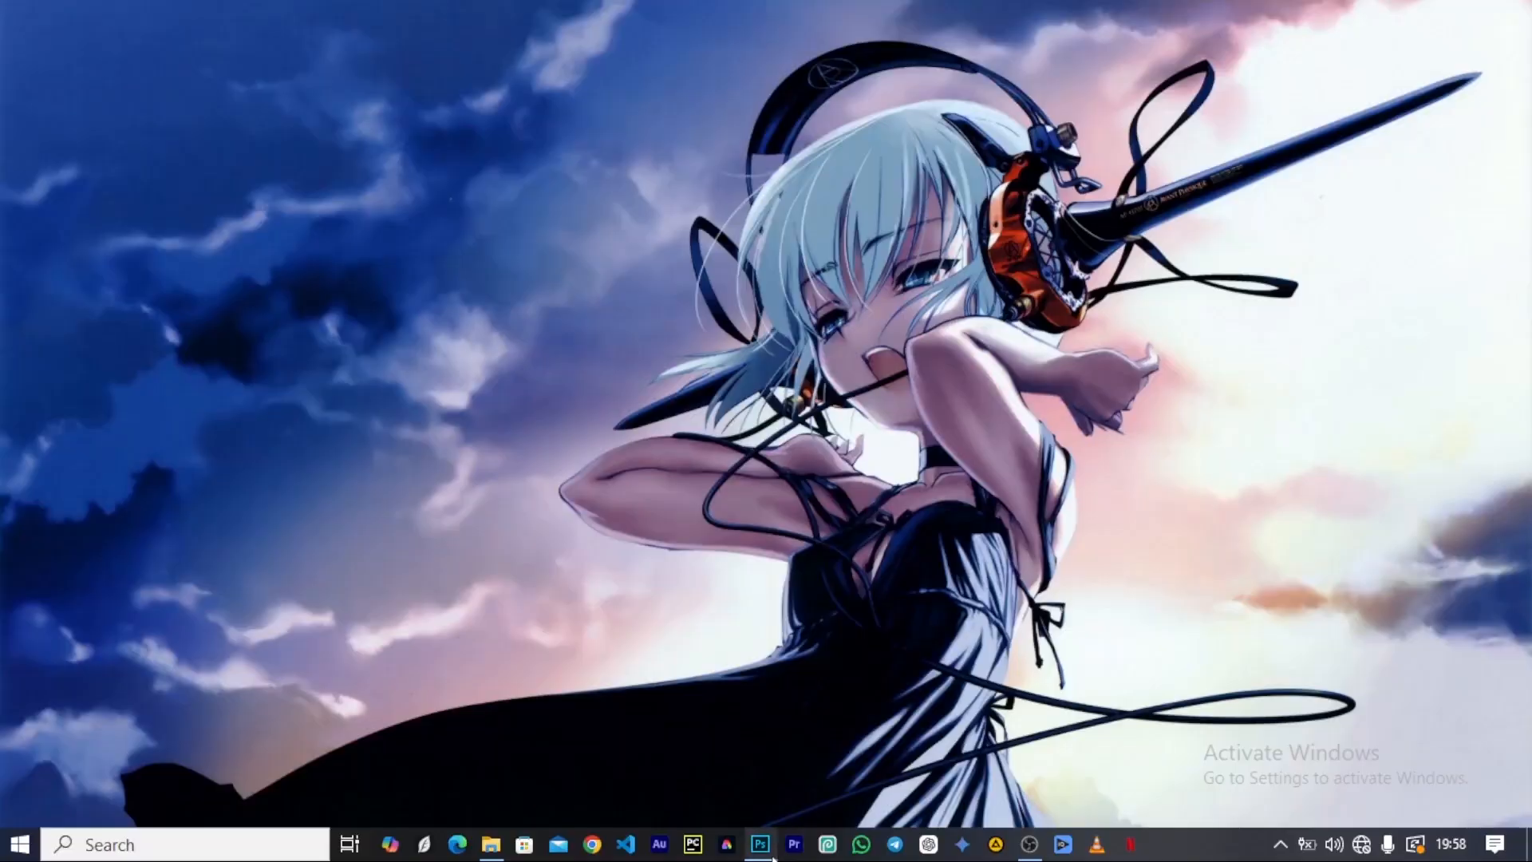
{"action": "left_click", "coordinate": [765, 850]}
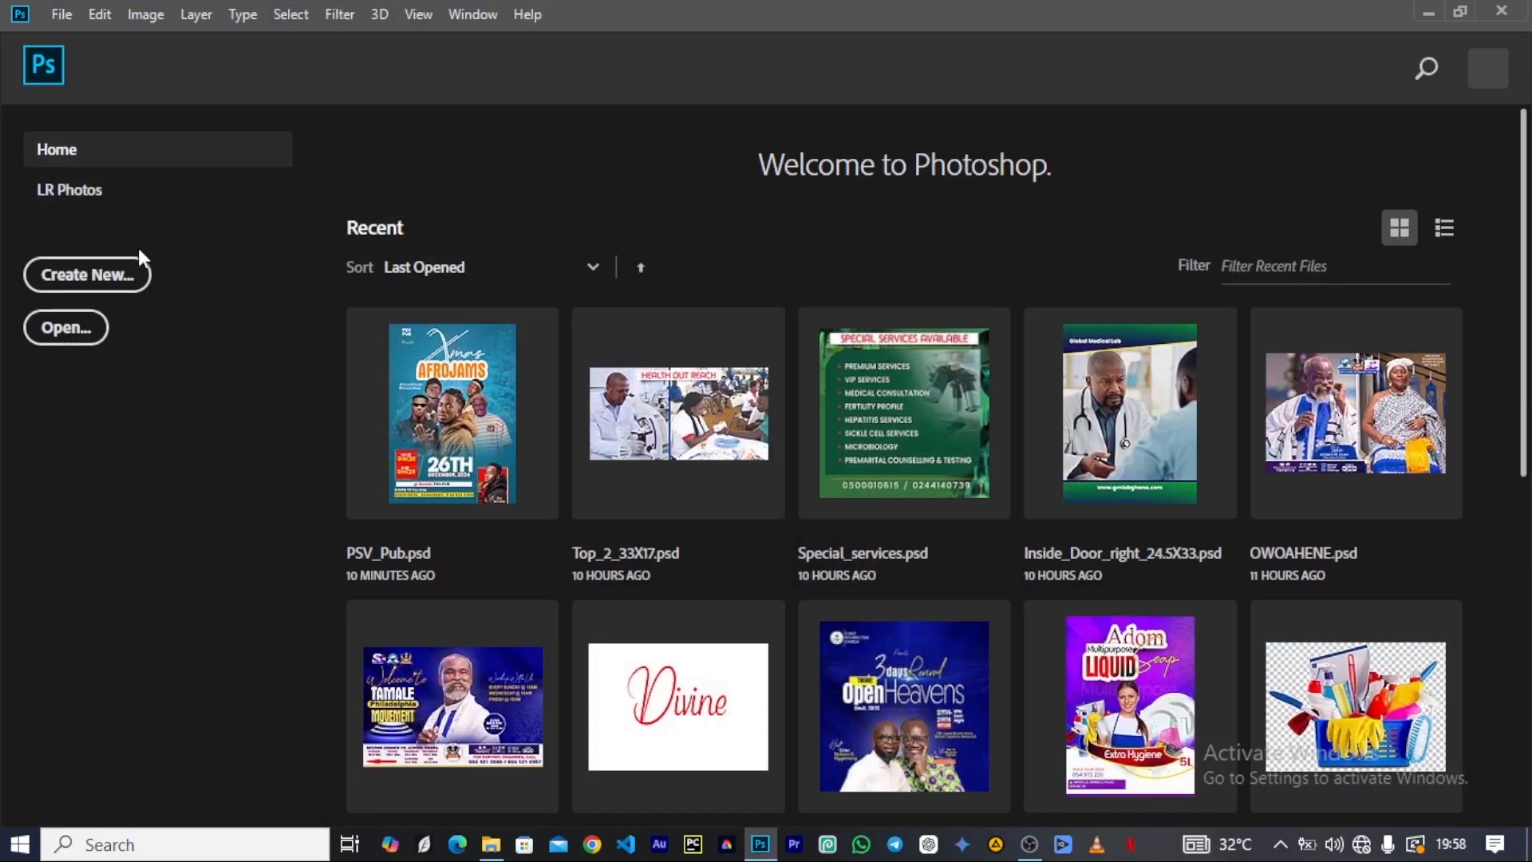
{"action": "scroll", "coordinate": [994, 268], "scroll_direction": "down", "scroll_amount": 4}
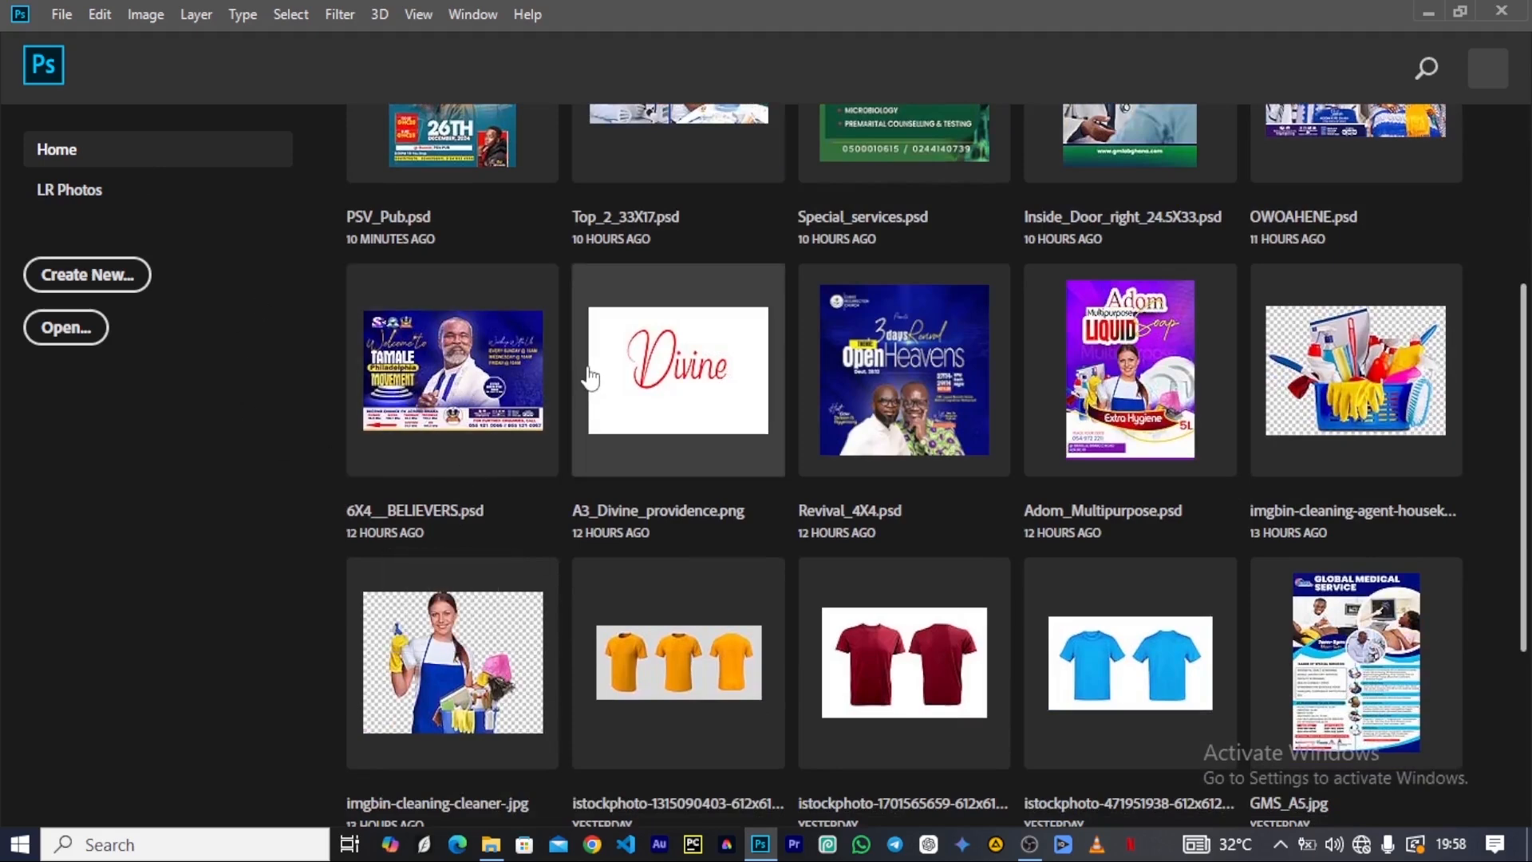
Create a new portrait document from the A5 print preset at 300 pixels/inch in RGB, with the units switched to inches.
{"action": "left_click", "coordinate": [117, 285]}
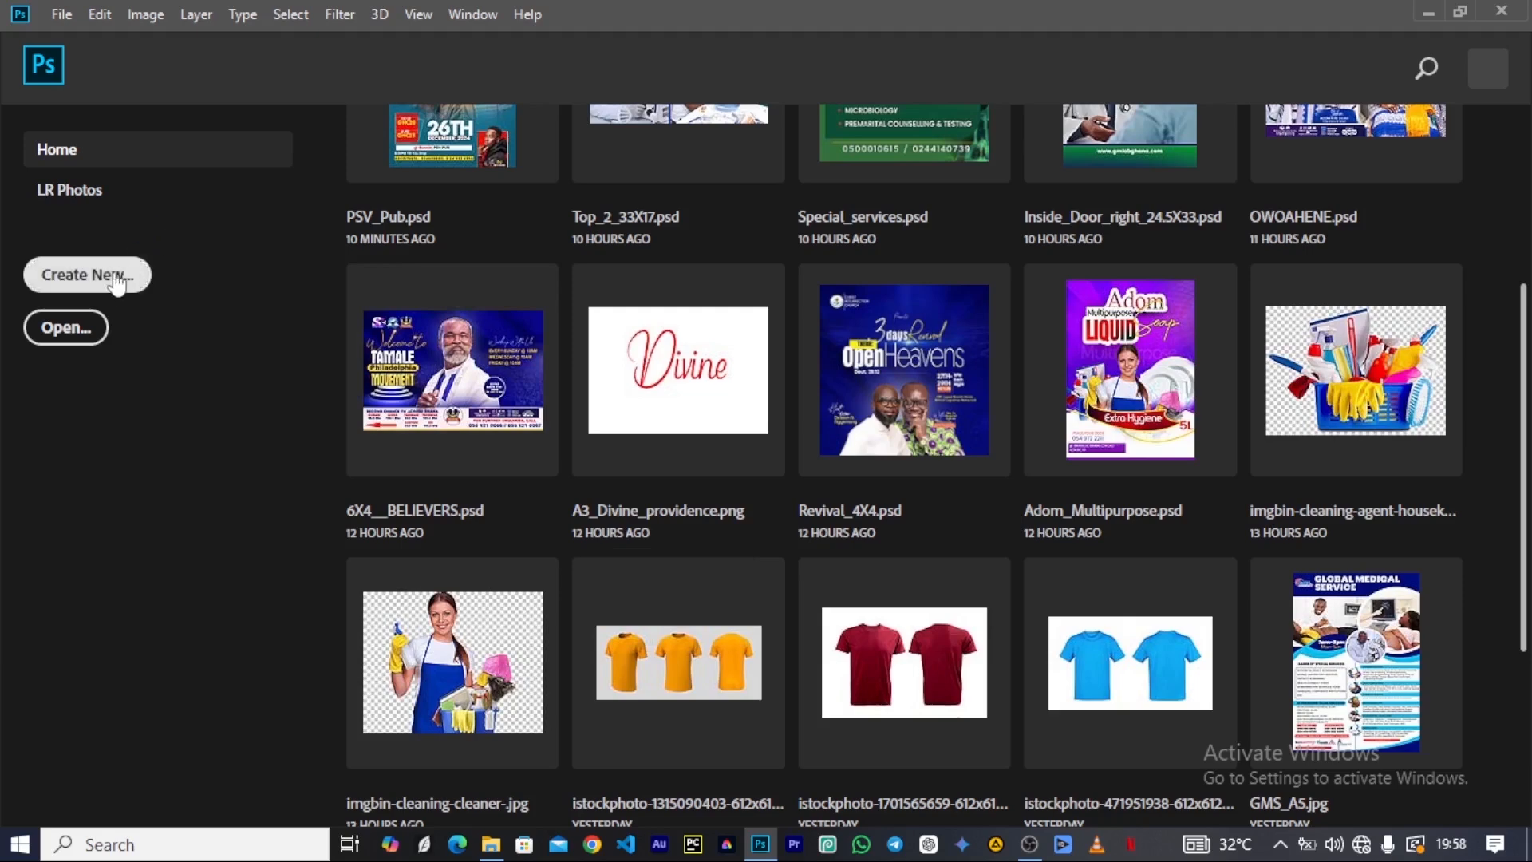
{"action": "left_click", "coordinate": [104, 284]}
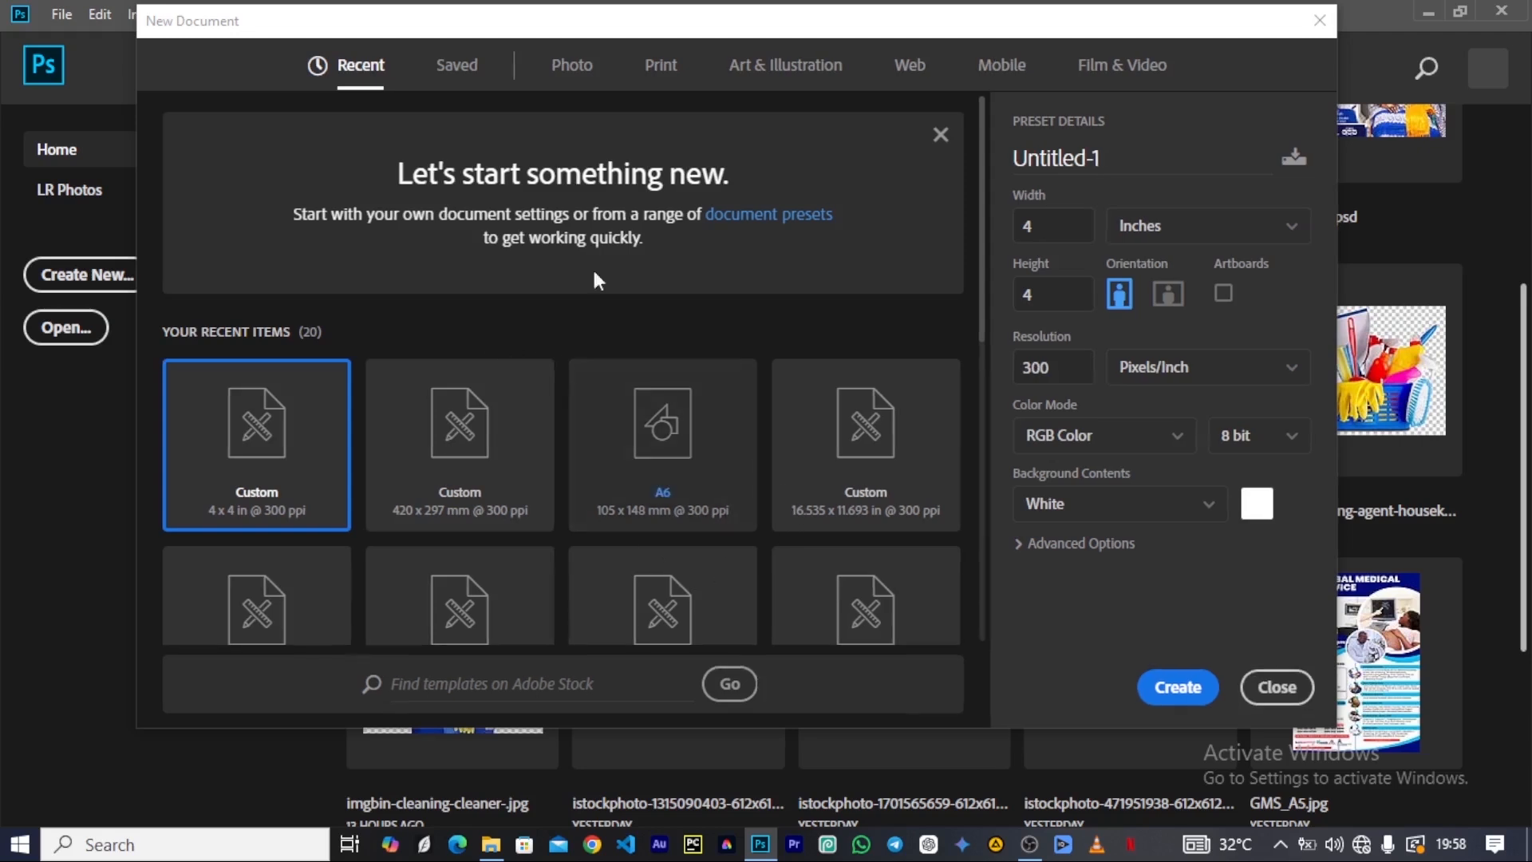
{"action": "left_click", "coordinate": [669, 72]}
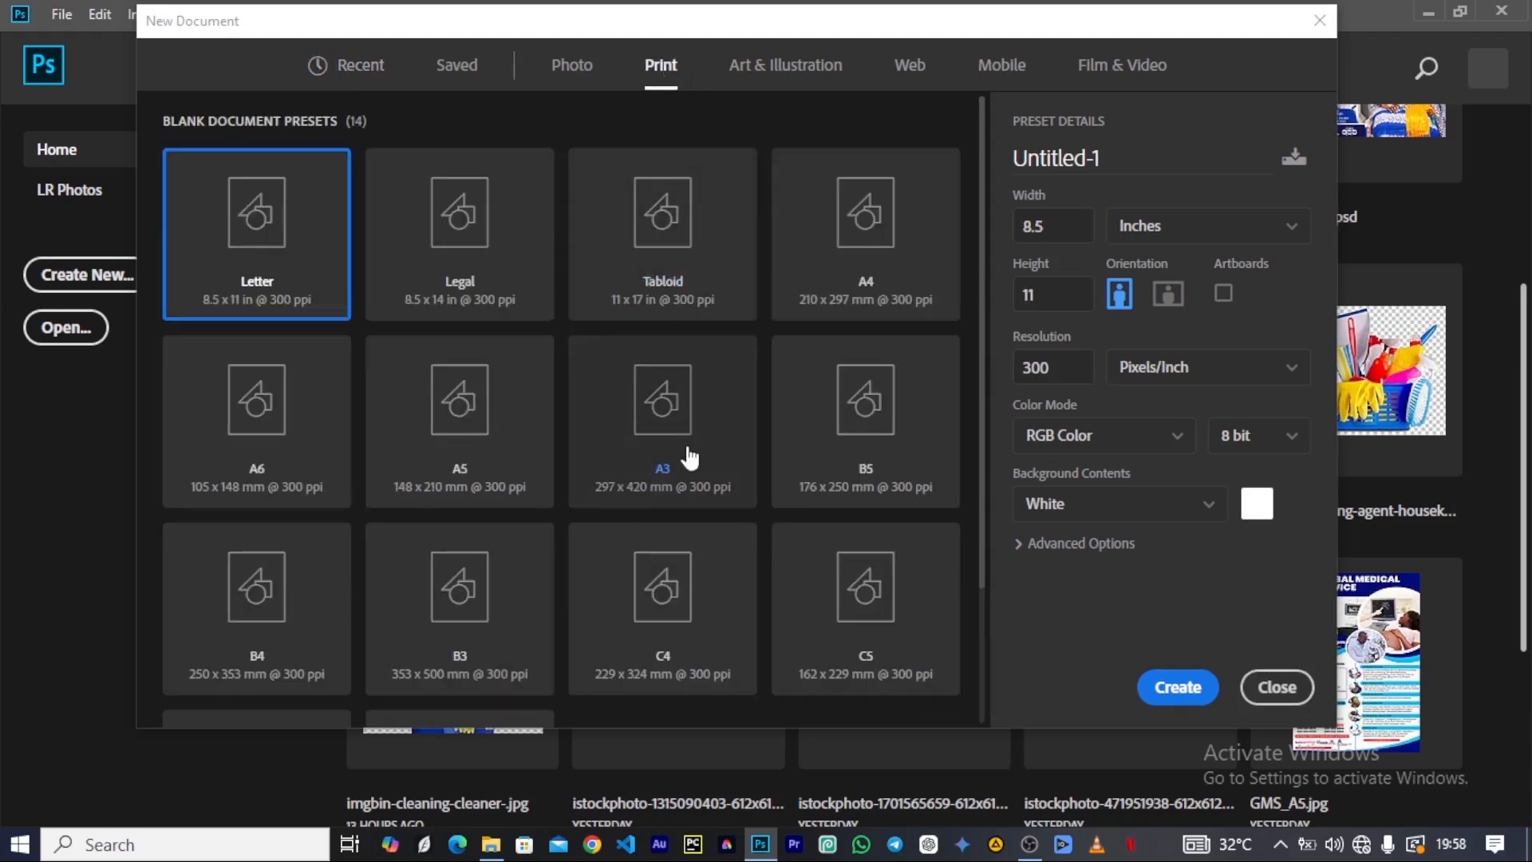
{"action": "left_click", "coordinate": [478, 423]}
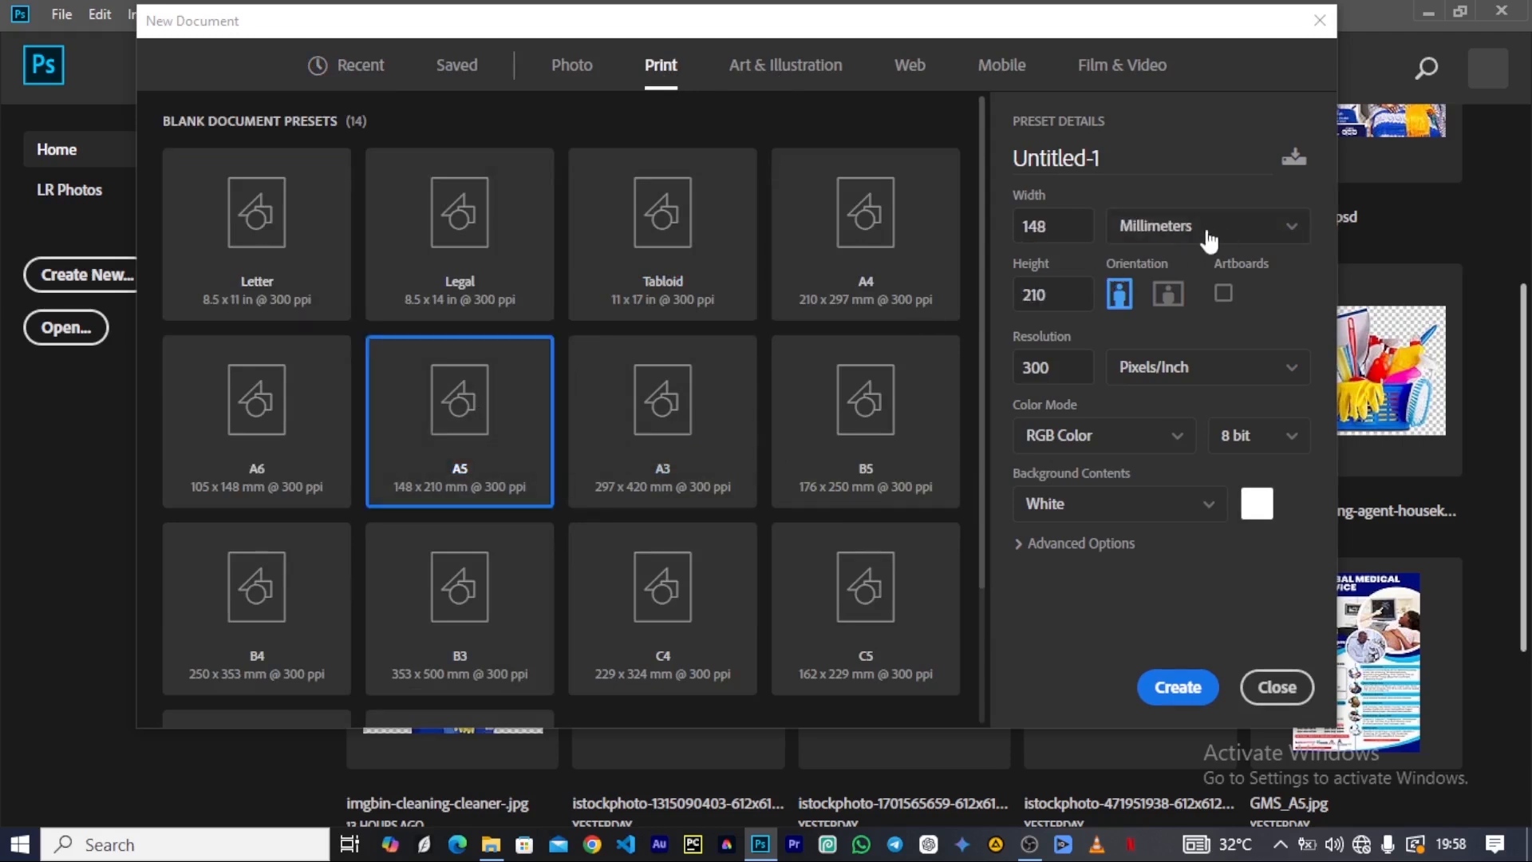
{"action": "left_click", "coordinate": [1289, 226]}
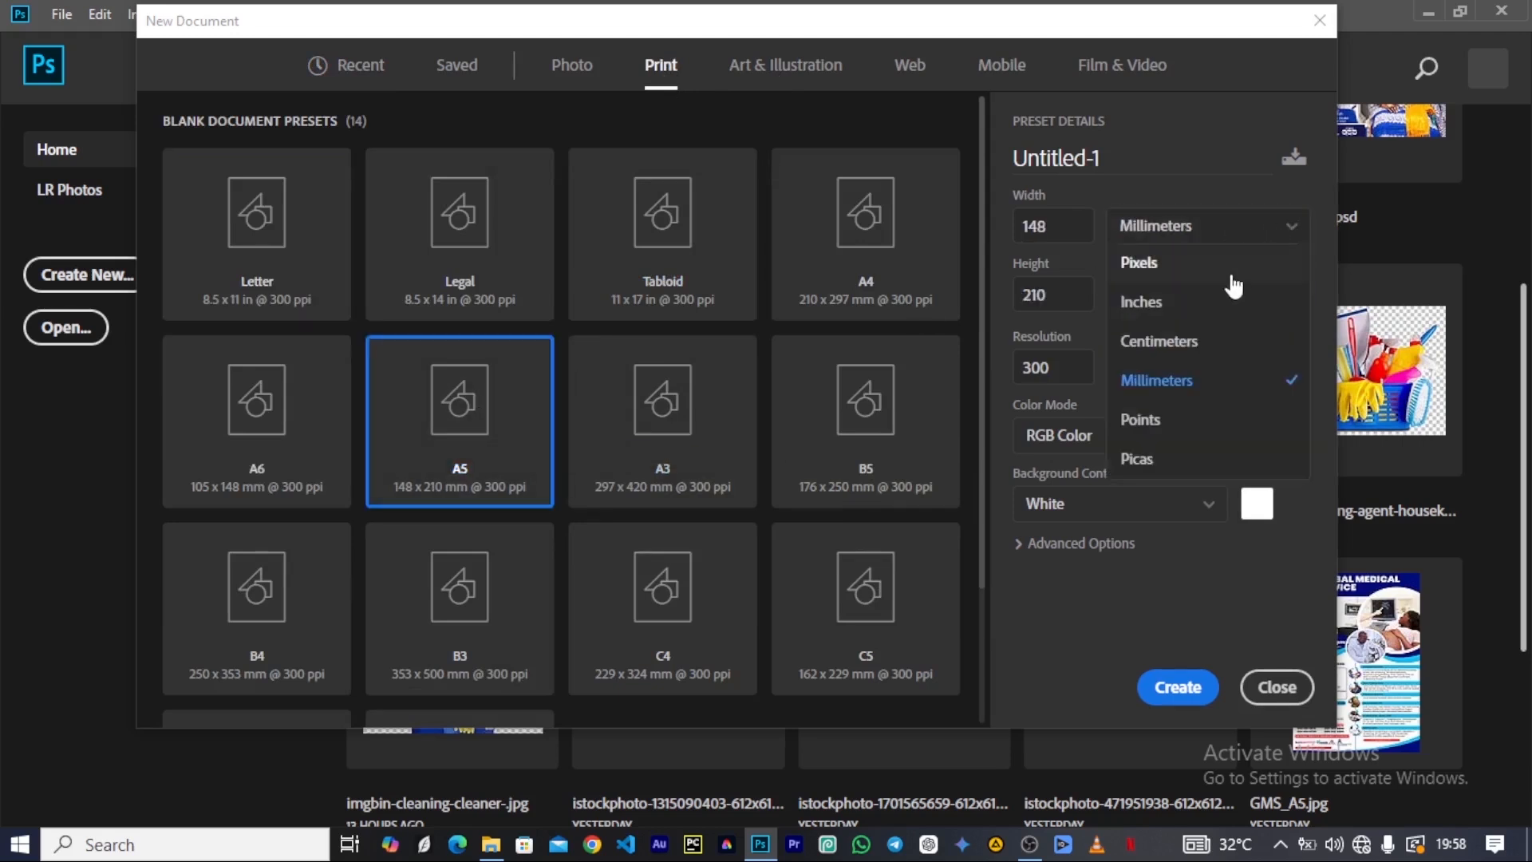
{"action": "left_click", "coordinate": [1180, 296]}
{"action": "left_click", "coordinate": [1181, 688]}
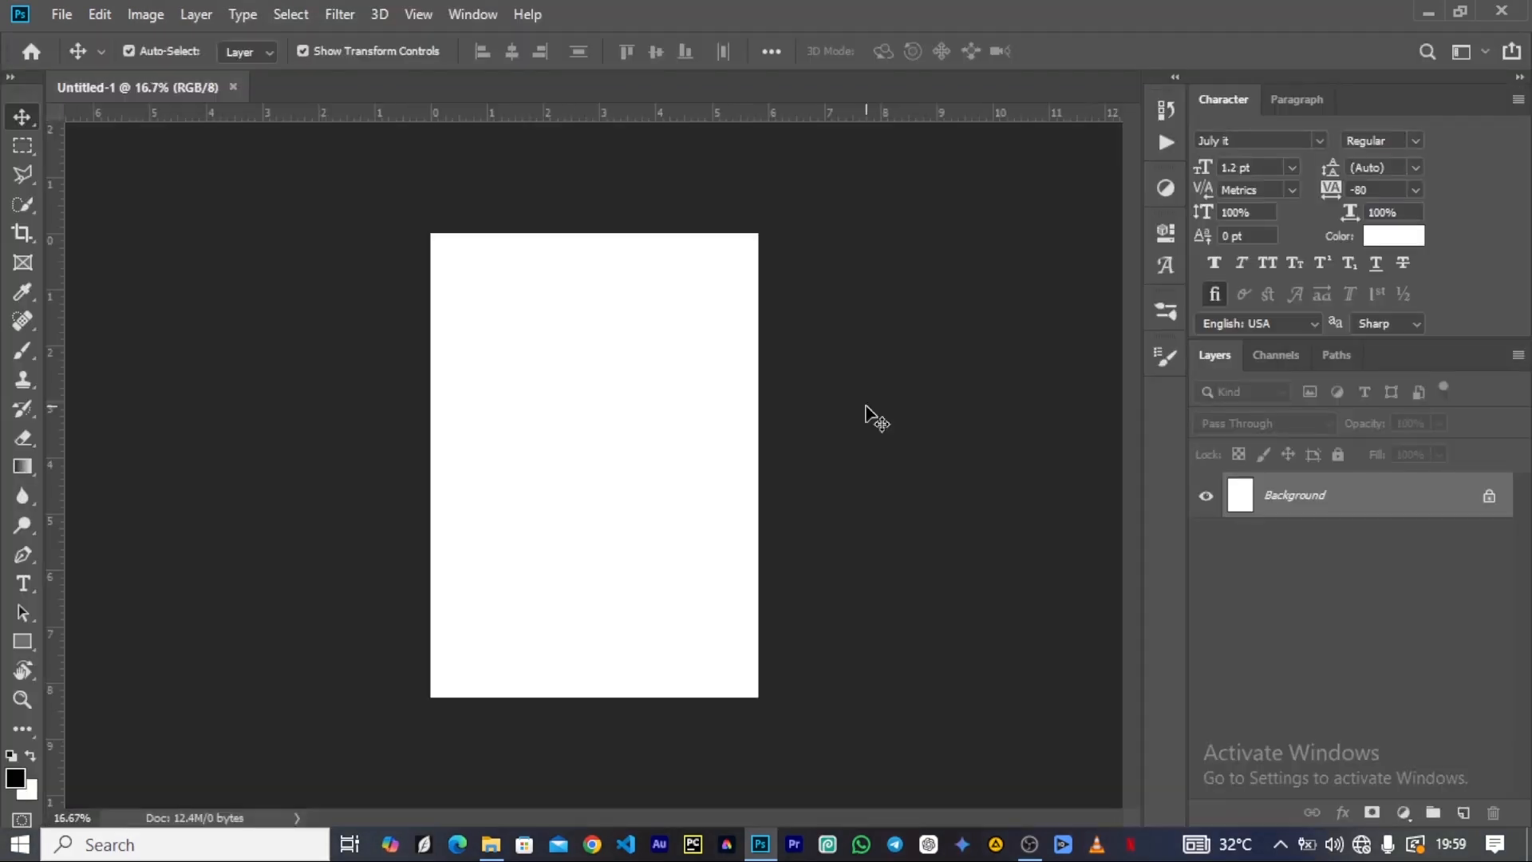
{"action": "scroll", "coordinate": [585, 588], "scroll_direction": "up", "scroll_amount": 2}
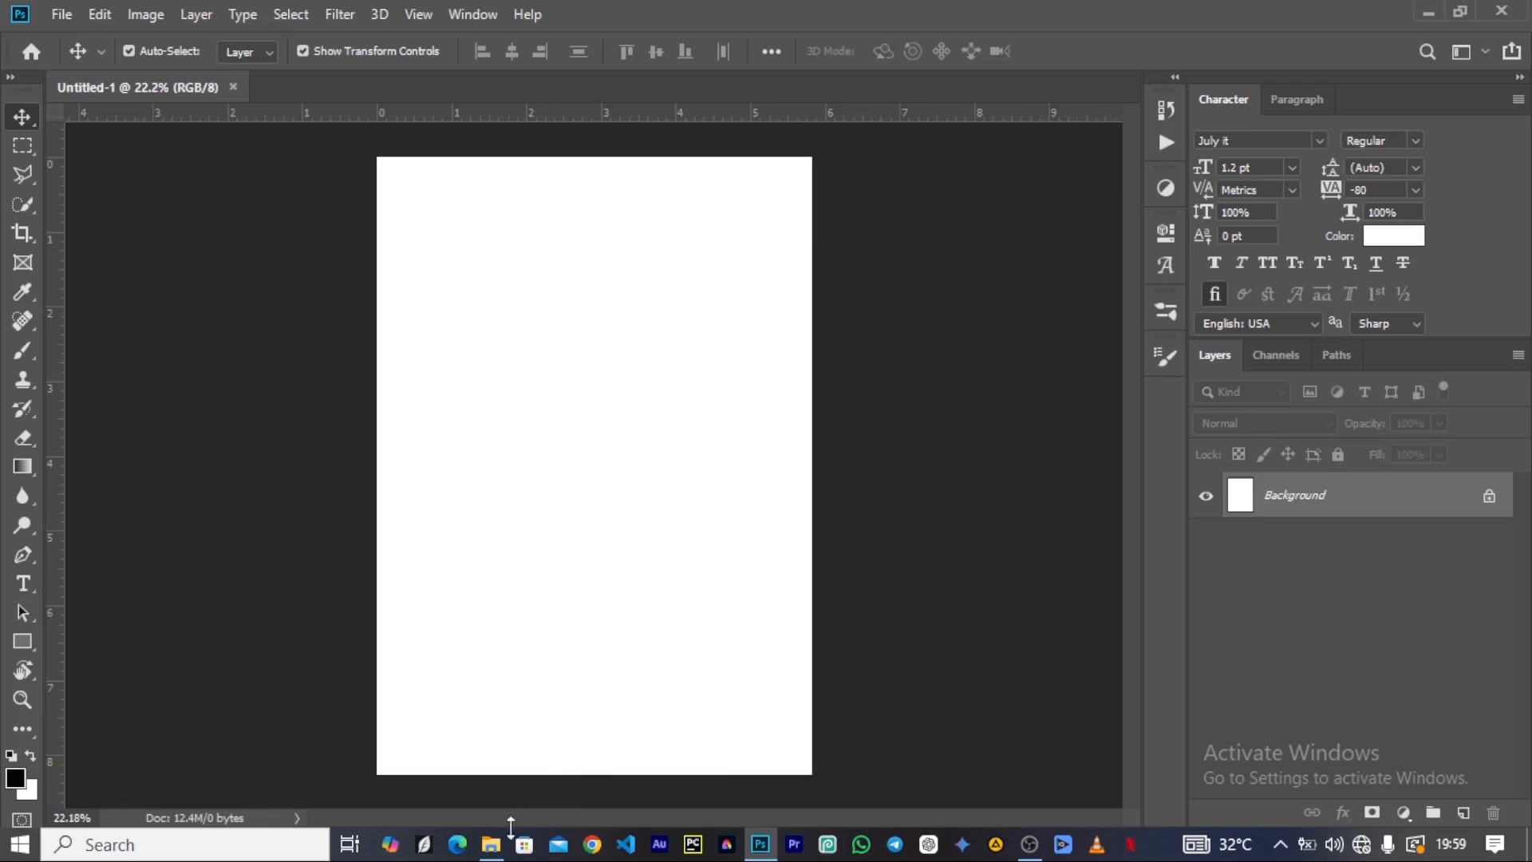
Switch to File Explorer and preview the artist photos and the two background wallpapers in the Artist folder.
{"action": "left_click", "coordinate": [490, 844]}
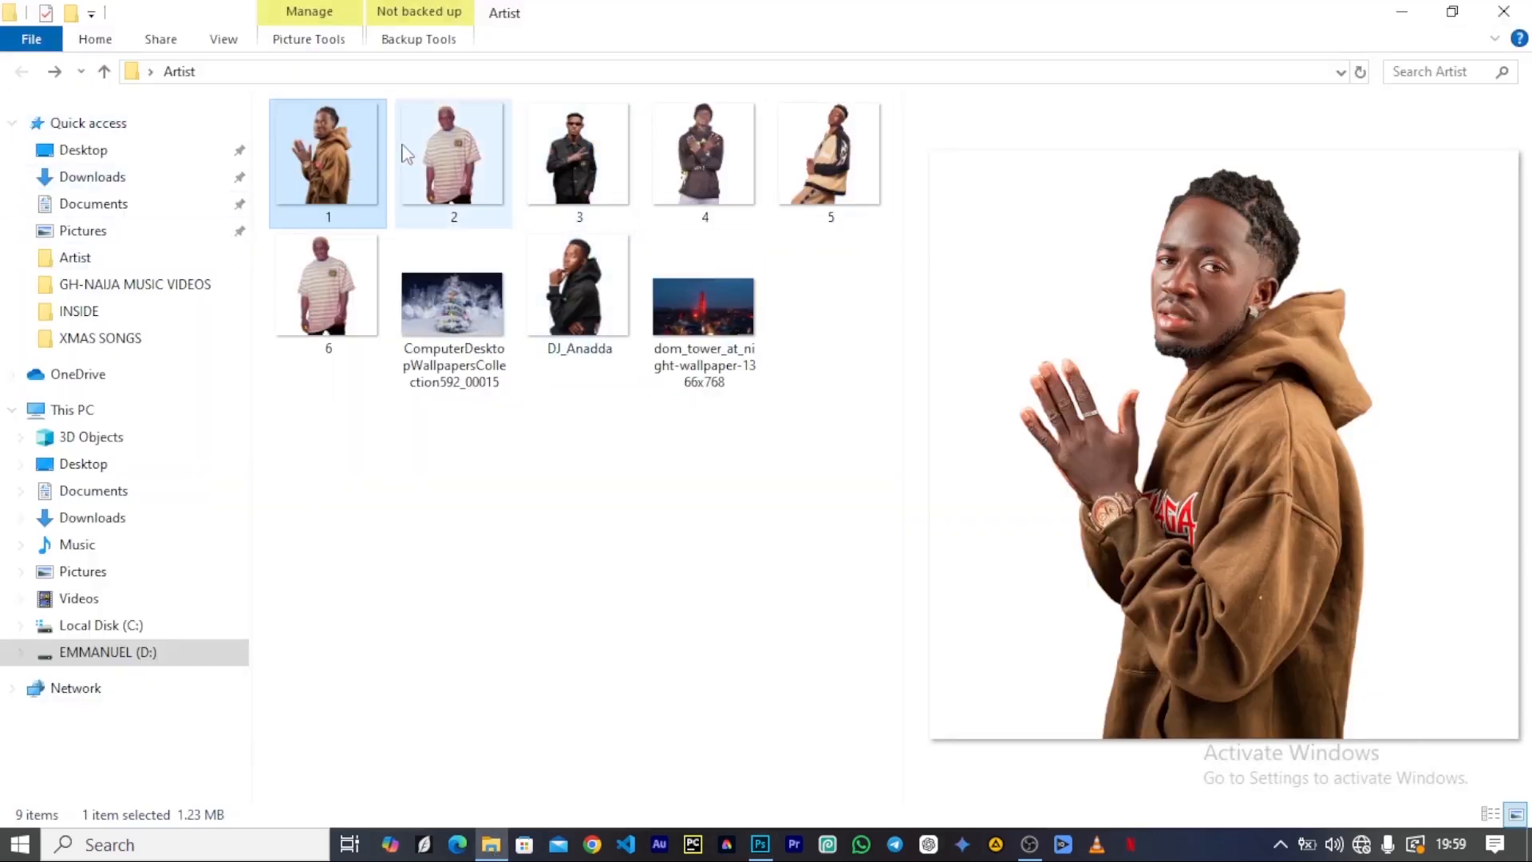
{"action": "left_click", "coordinate": [442, 175]}
{"action": "left_click", "coordinate": [591, 167]}
{"action": "left_click", "coordinate": [688, 146]}
{"action": "left_click", "coordinate": [778, 214]}
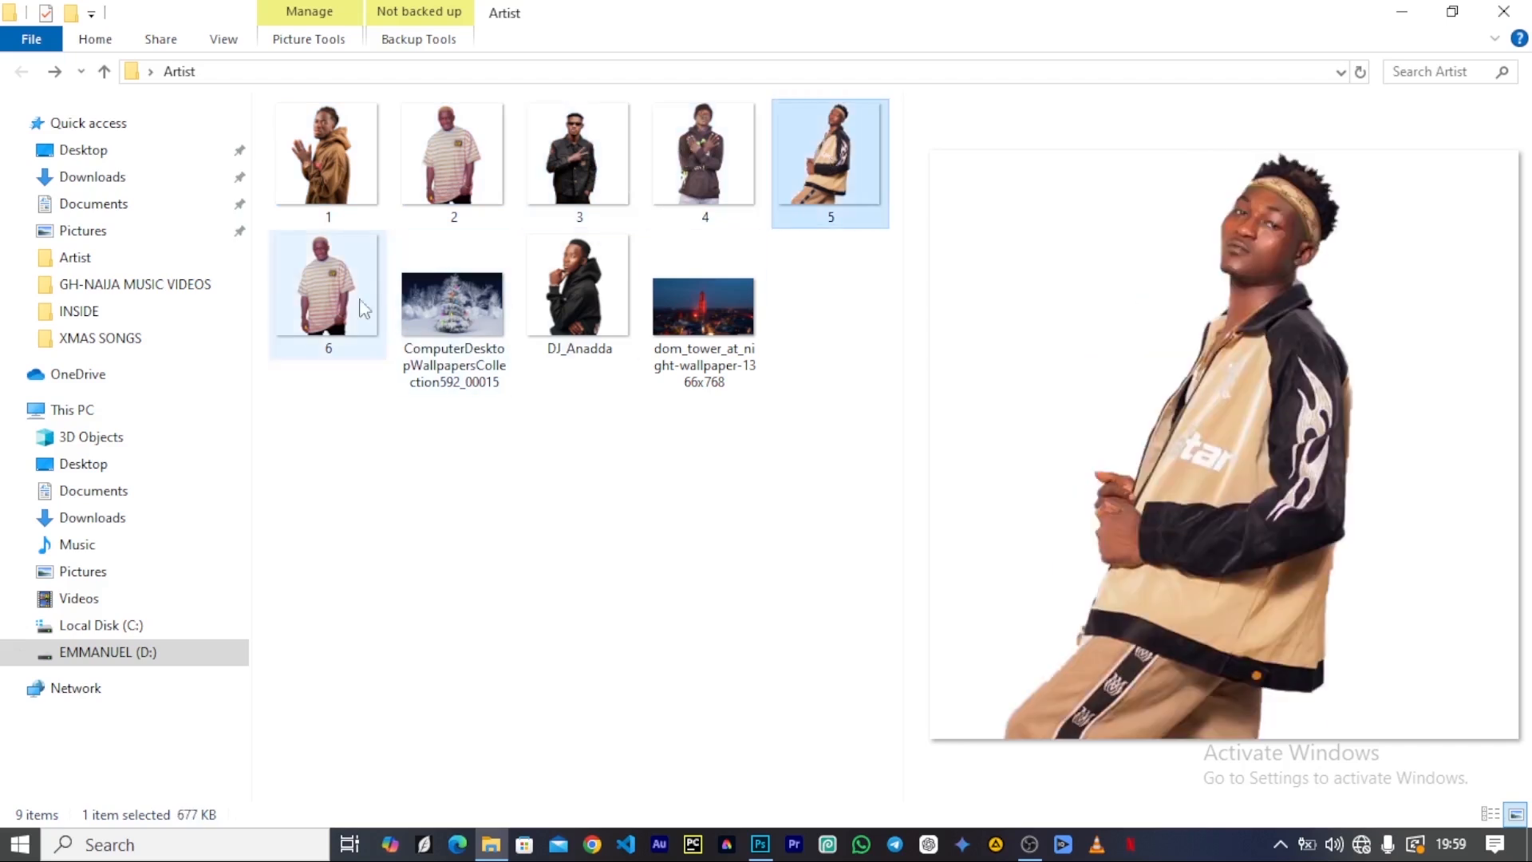
{"action": "left_click", "coordinate": [337, 295]}
{"action": "left_click", "coordinate": [332, 175]}
{"action": "left_click", "coordinate": [479, 166]}
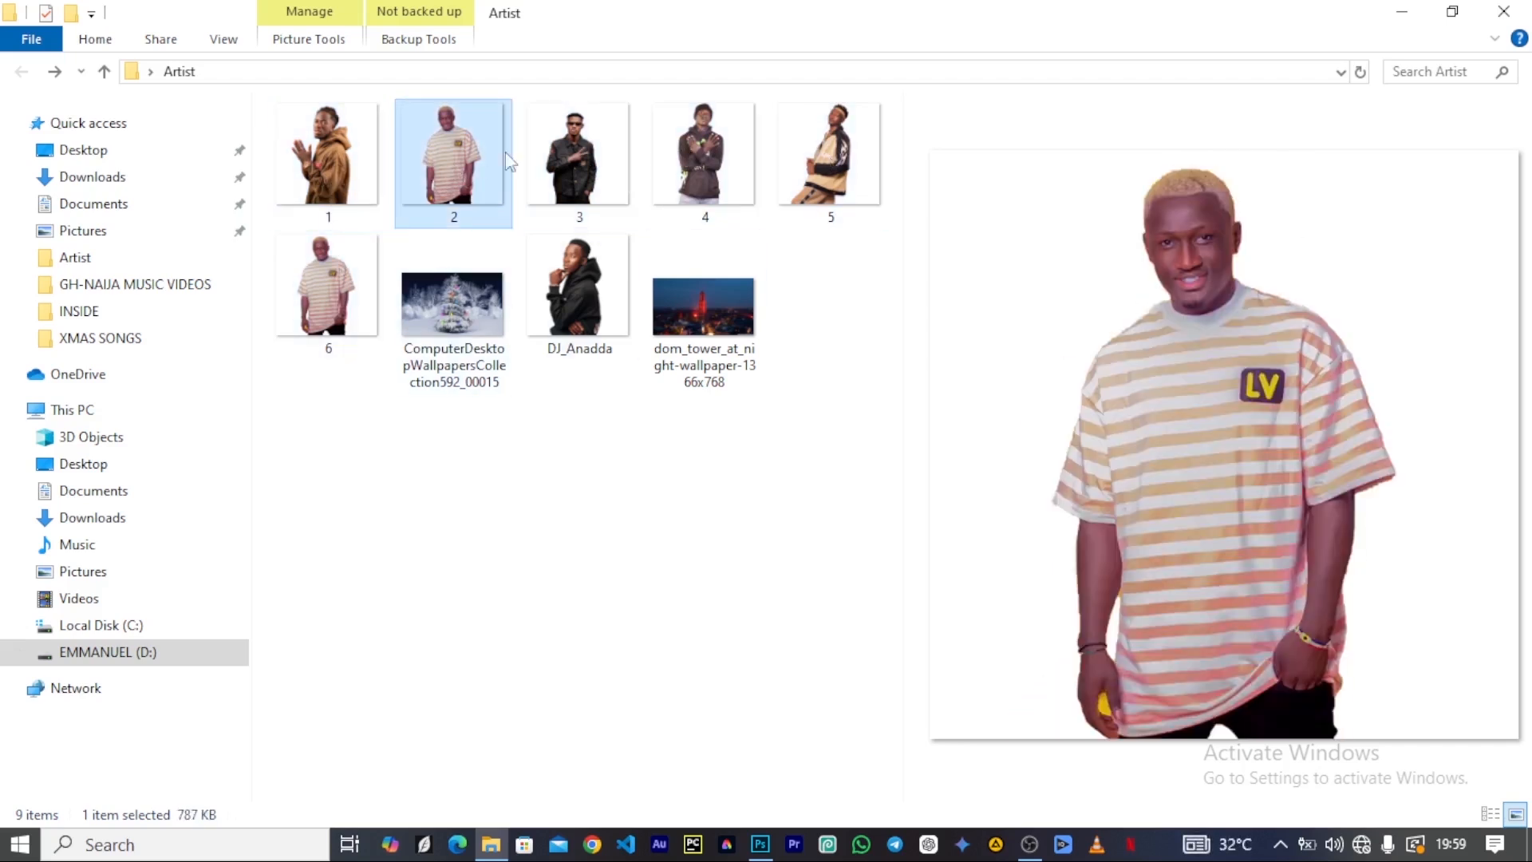
{"action": "left_click", "coordinate": [550, 160]}
{"action": "left_click", "coordinate": [449, 323]}
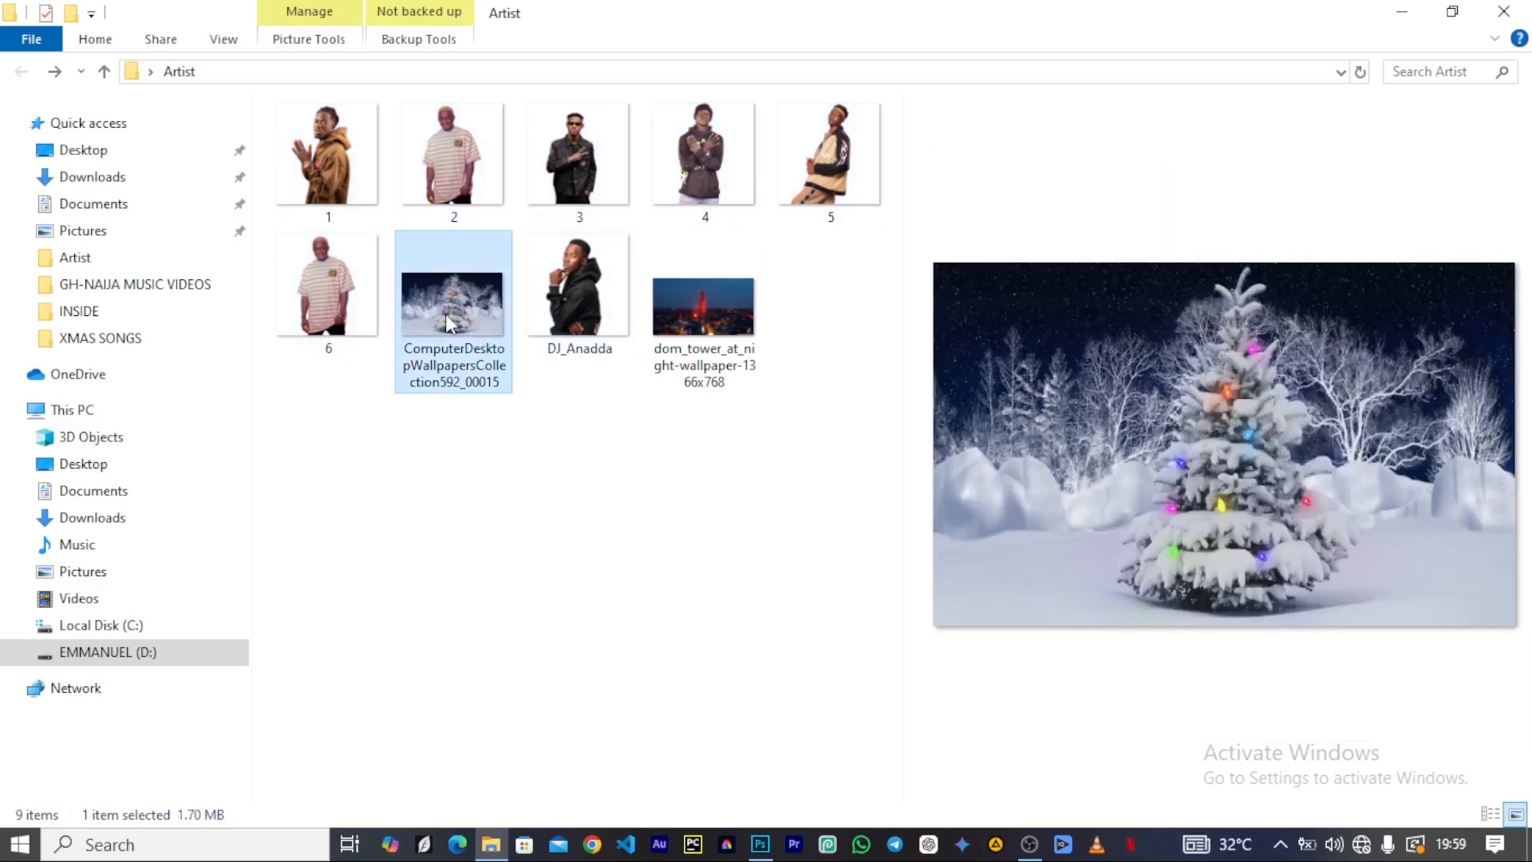
{"action": "left_click", "coordinate": [562, 309]}
{"action": "left_click", "coordinate": [700, 340]}
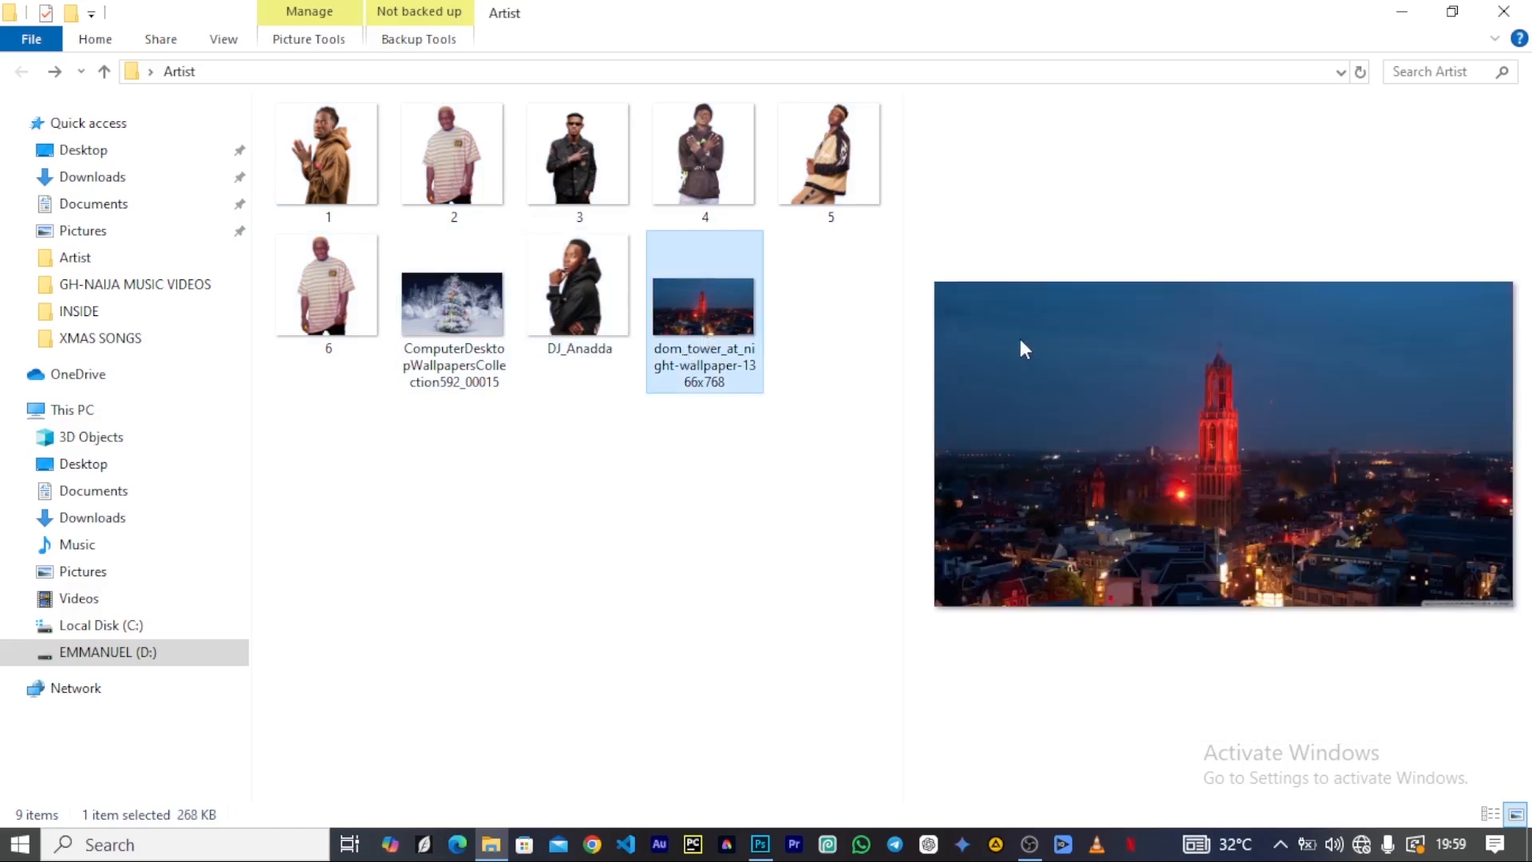
{"action": "left_click", "coordinate": [372, 189]}
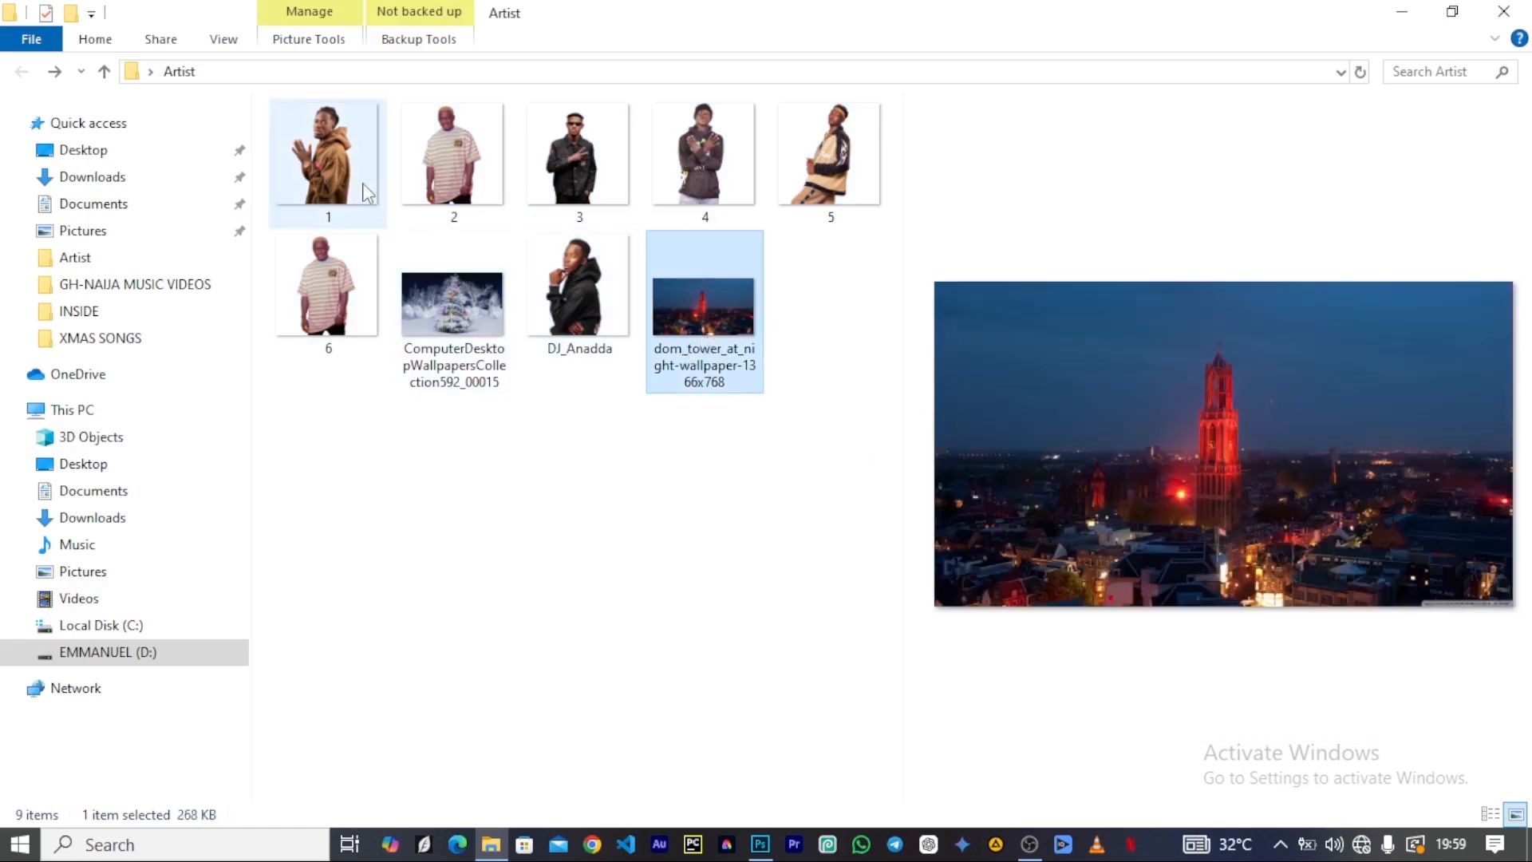
{"action": "left_click", "coordinate": [451, 160]}
{"action": "left_click", "coordinate": [557, 150]}
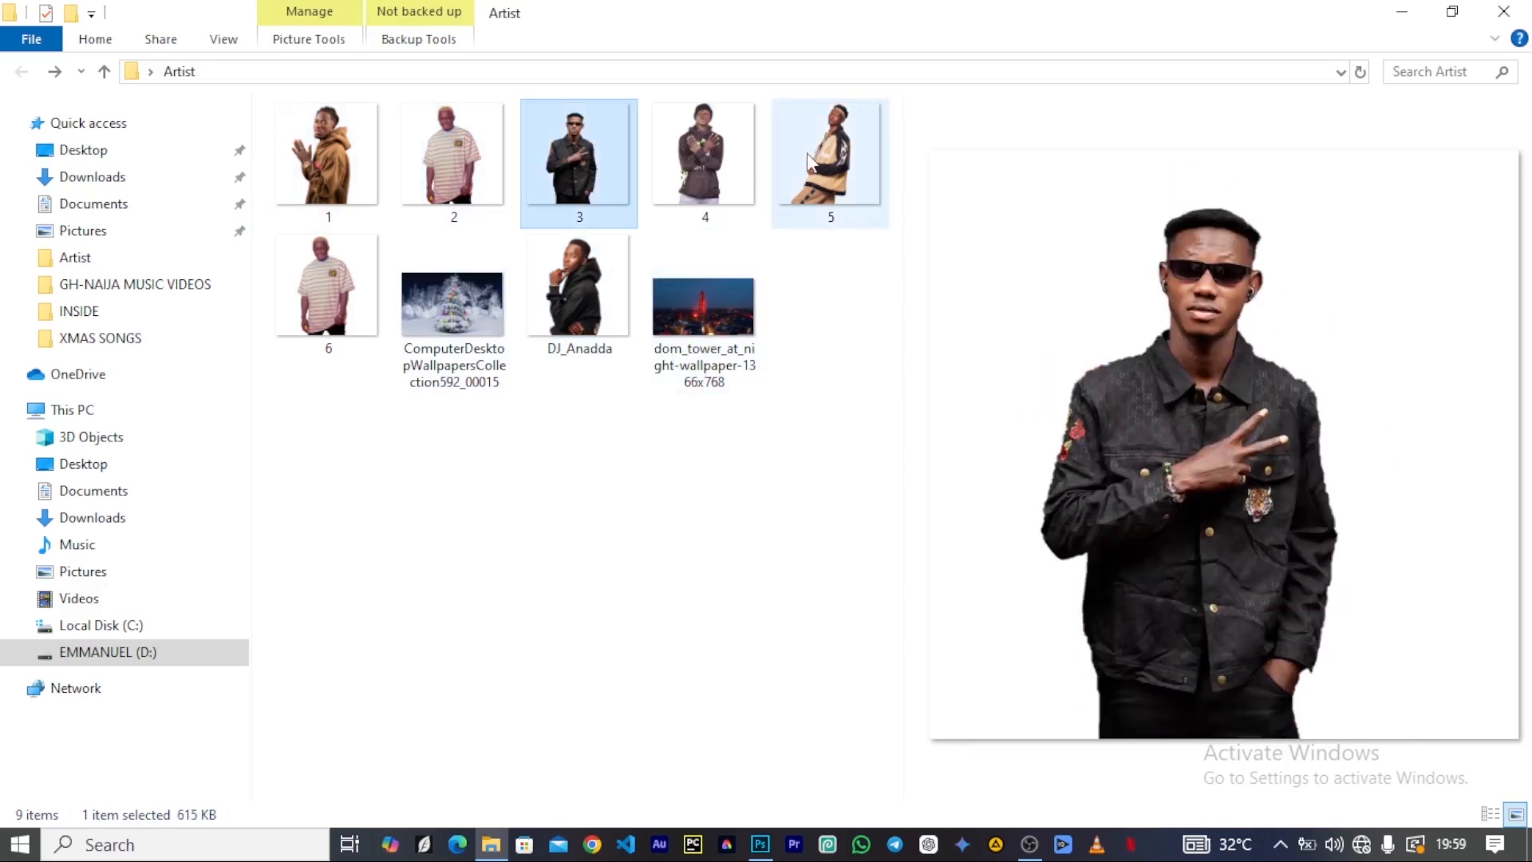
{"action": "left_click", "coordinate": [714, 163]}
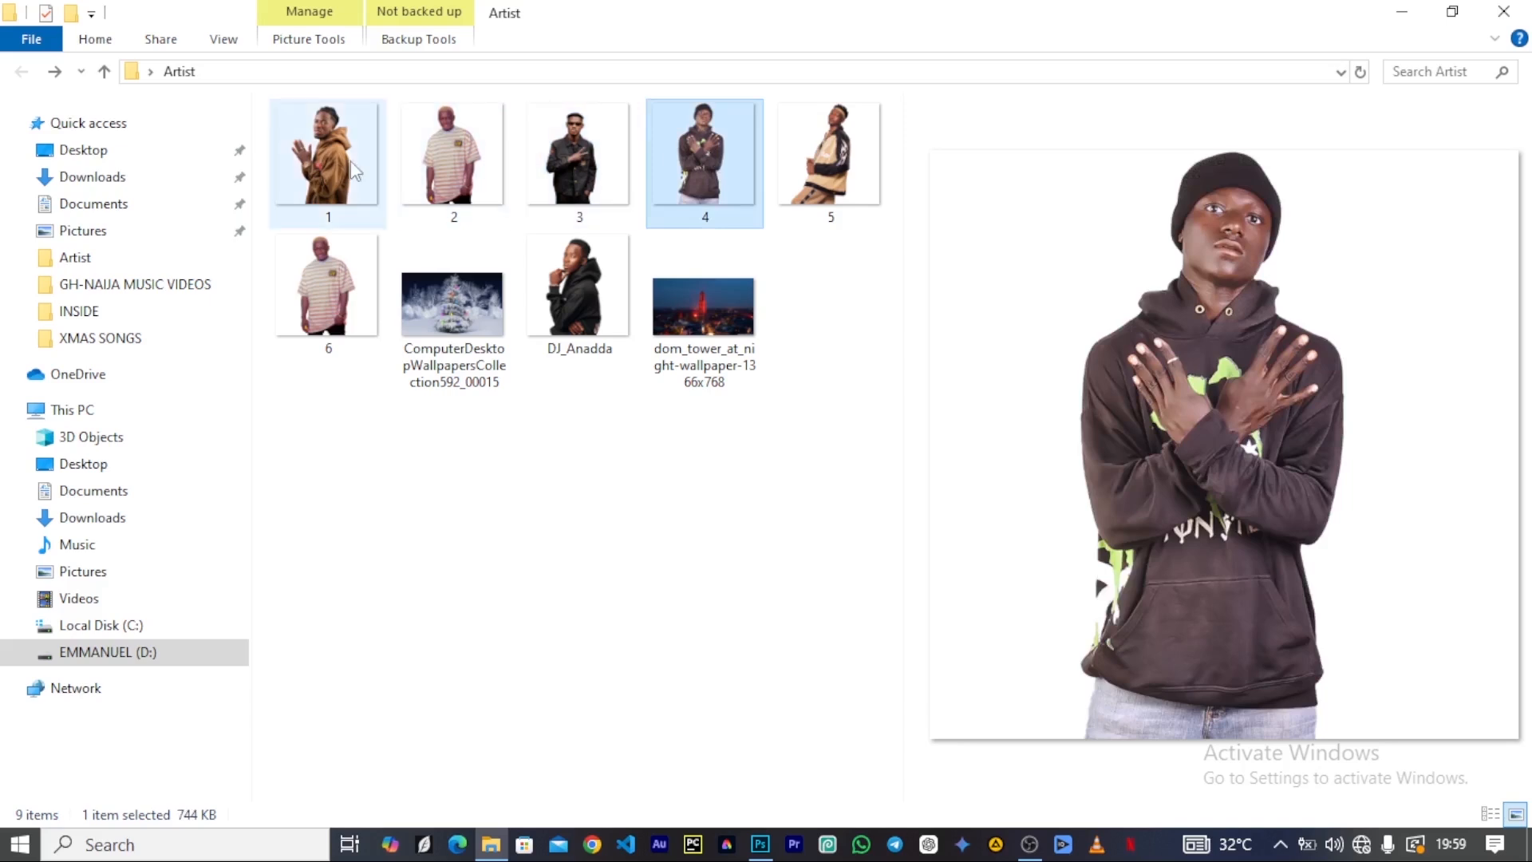
{"action": "left_click", "coordinate": [373, 176]}
{"action": "left_click", "coordinate": [463, 169]}
{"action": "left_click", "coordinate": [547, 167]}
{"action": "left_click", "coordinate": [691, 164]}
{"action": "left_click", "coordinate": [826, 155]}
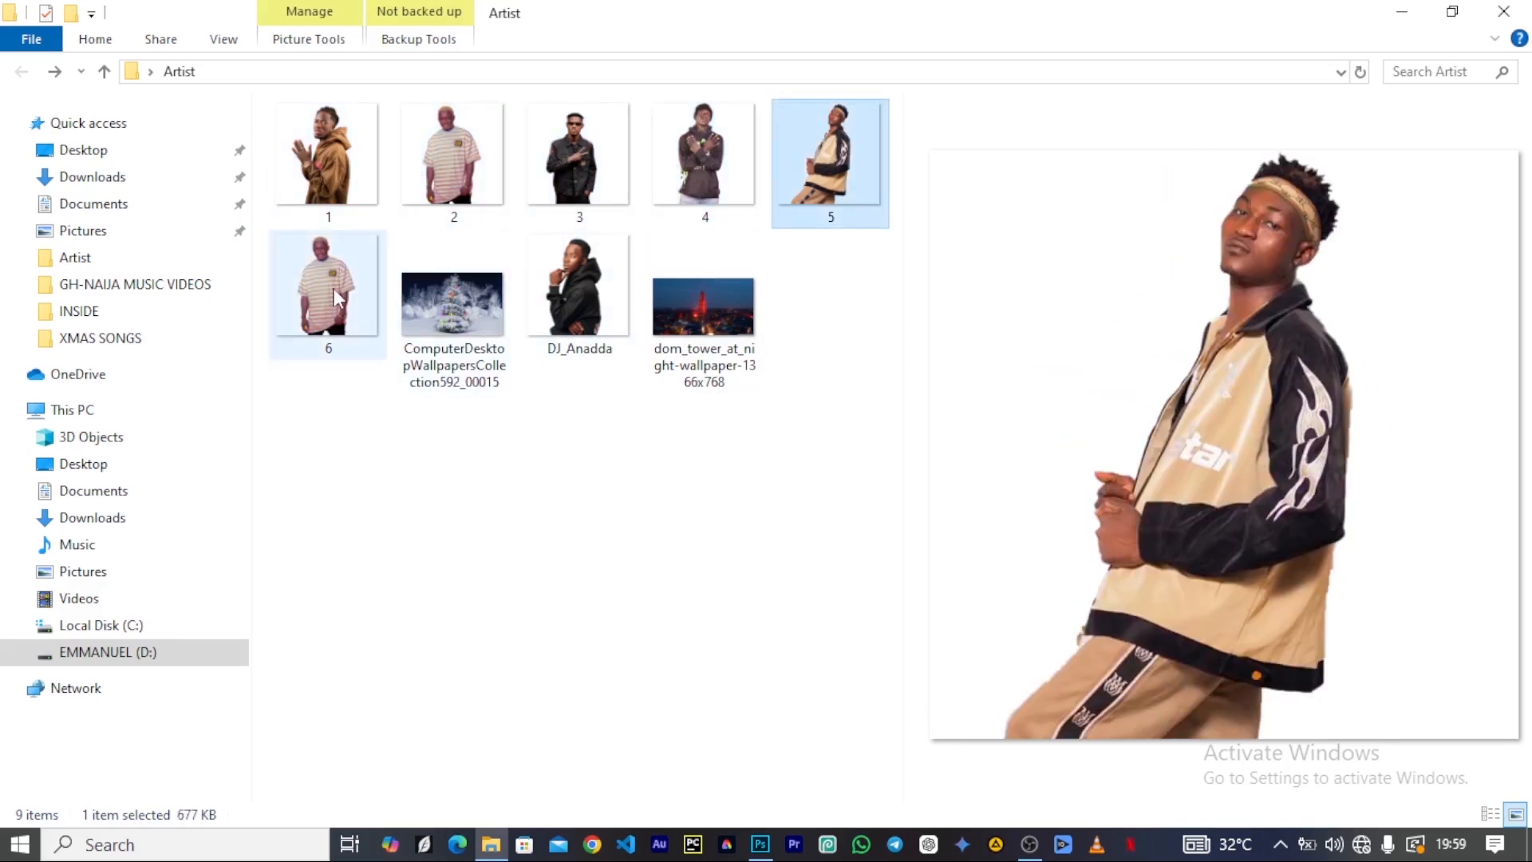
{"action": "left_click", "coordinate": [333, 289]}
{"action": "left_click", "coordinate": [626, 307]}
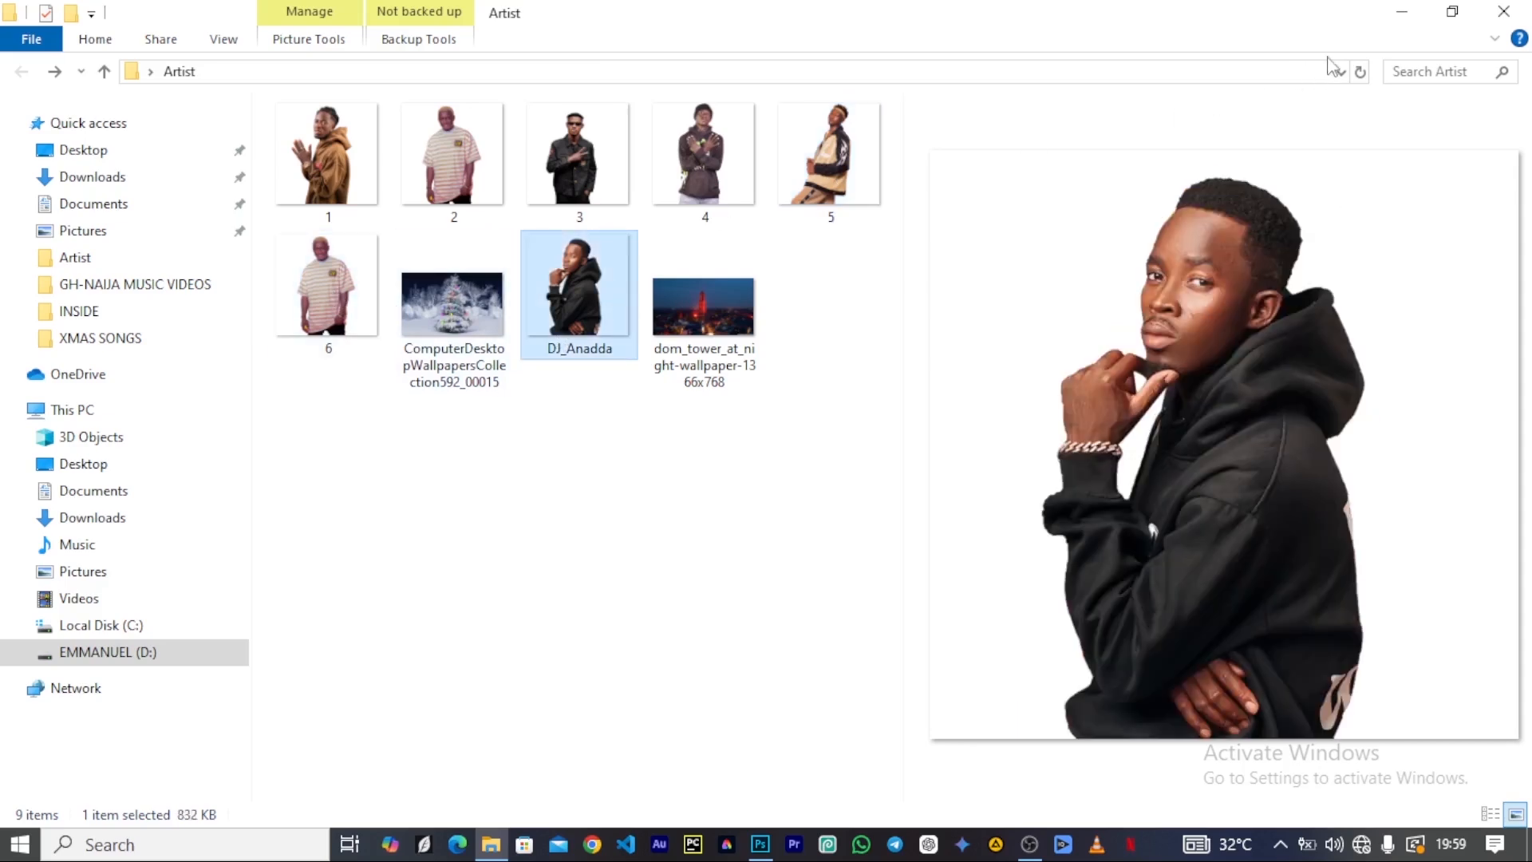
{"action": "left_click", "coordinate": [1392, 24]}
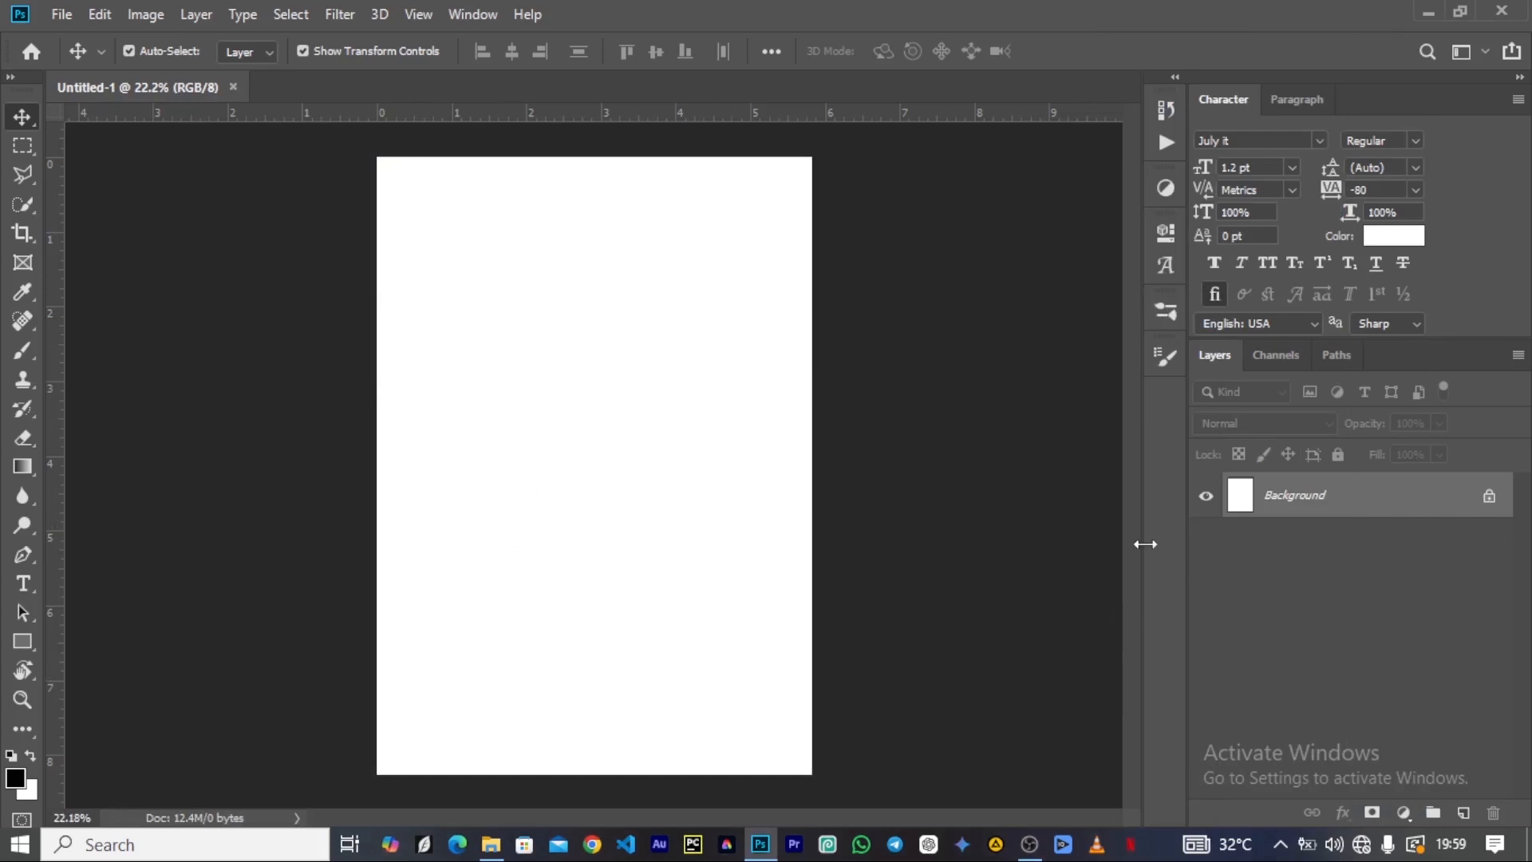
Add a solid color fill layer above the background using the dark red #4c1313.
{"action": "left_click", "coordinate": [1404, 812]}
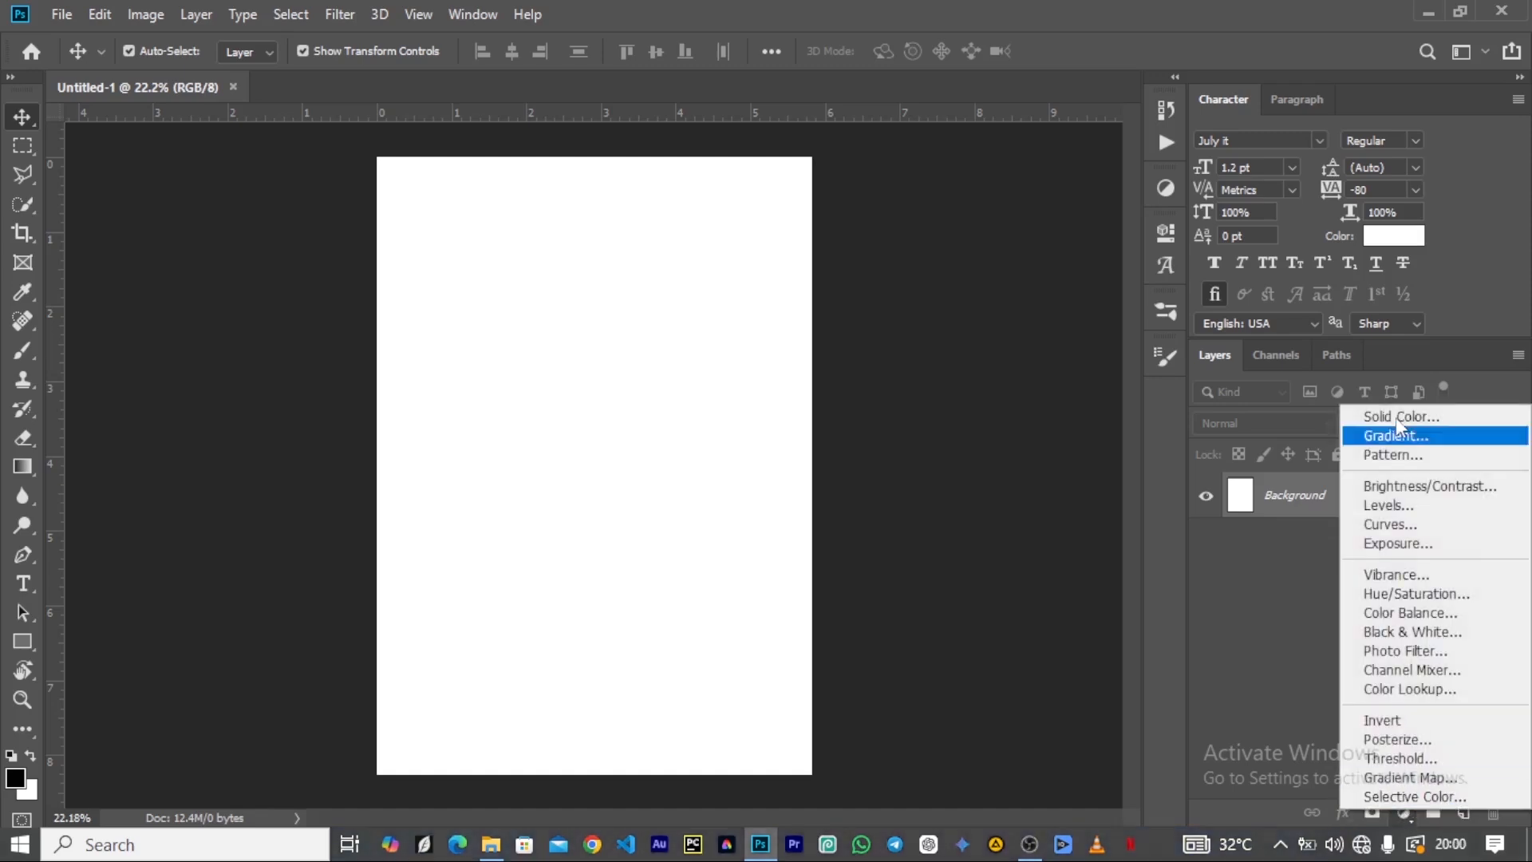
{"action": "left_click", "coordinate": [1385, 419]}
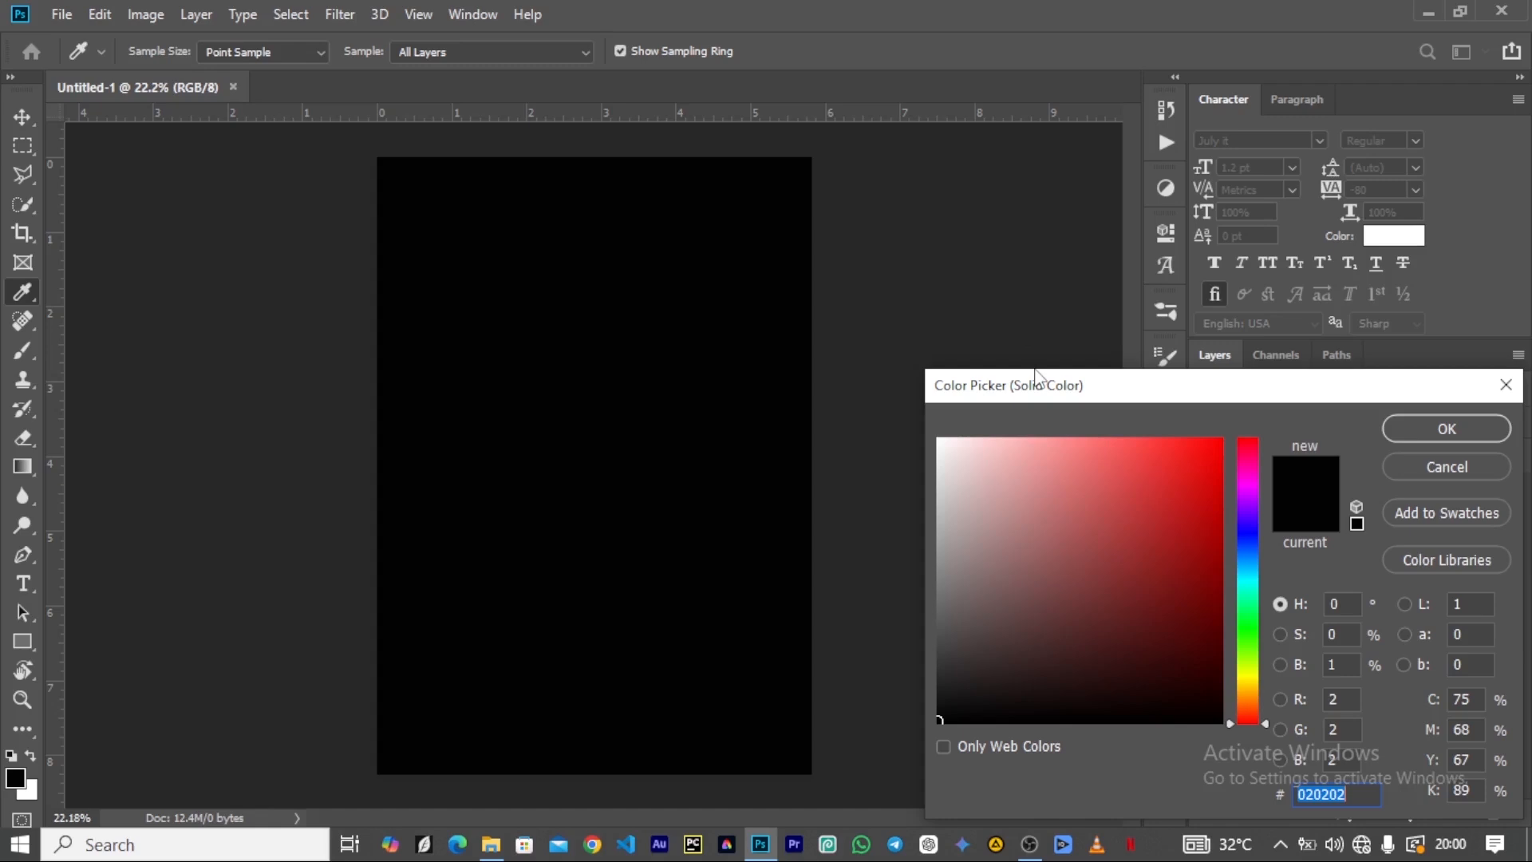
{"action": "type", "text": "#"}
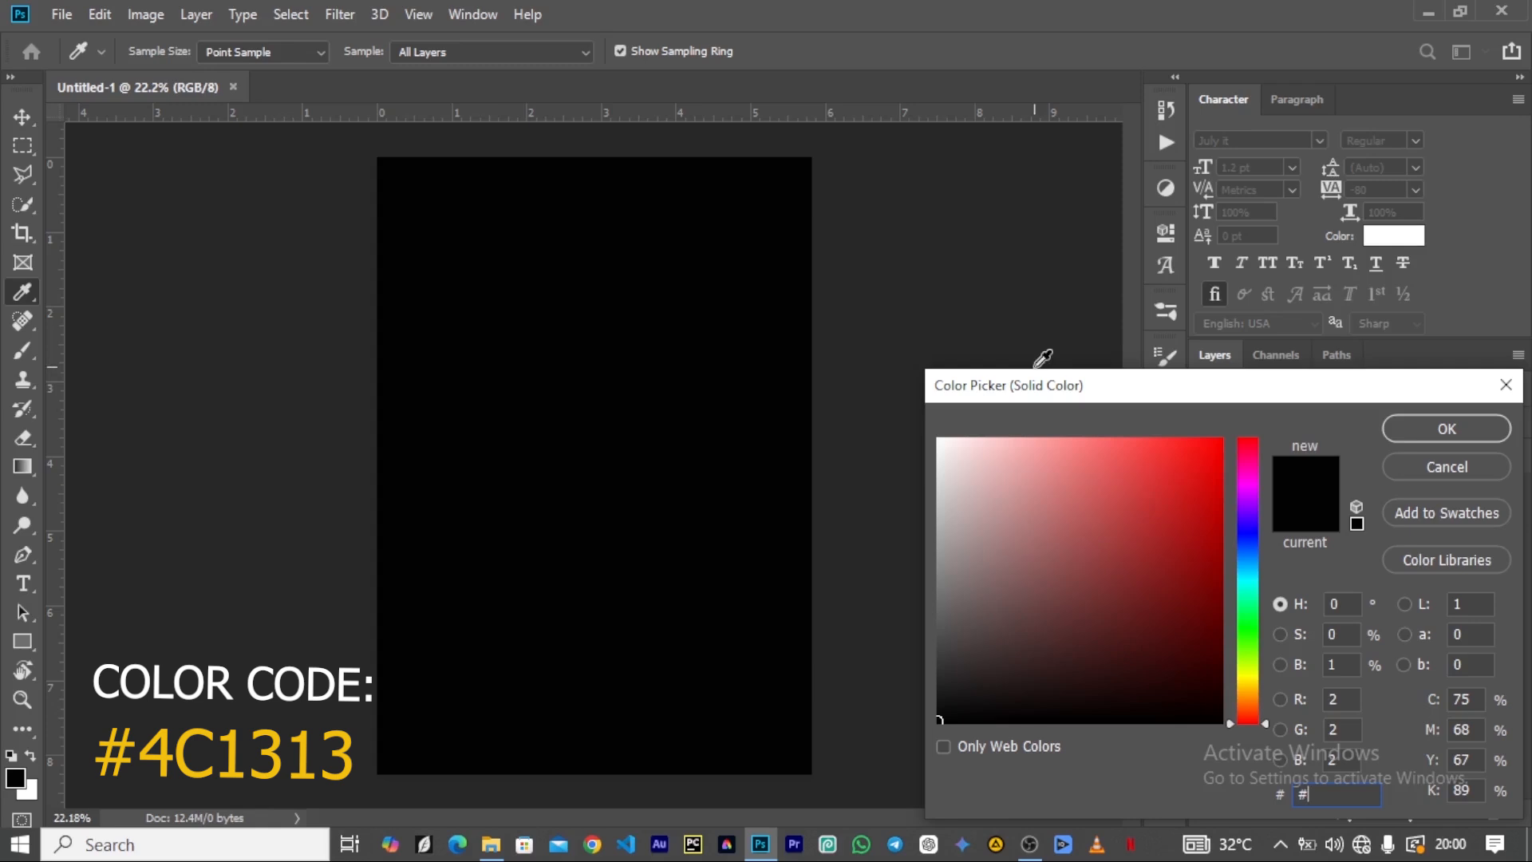
{"action": "type", "text": "4c"}
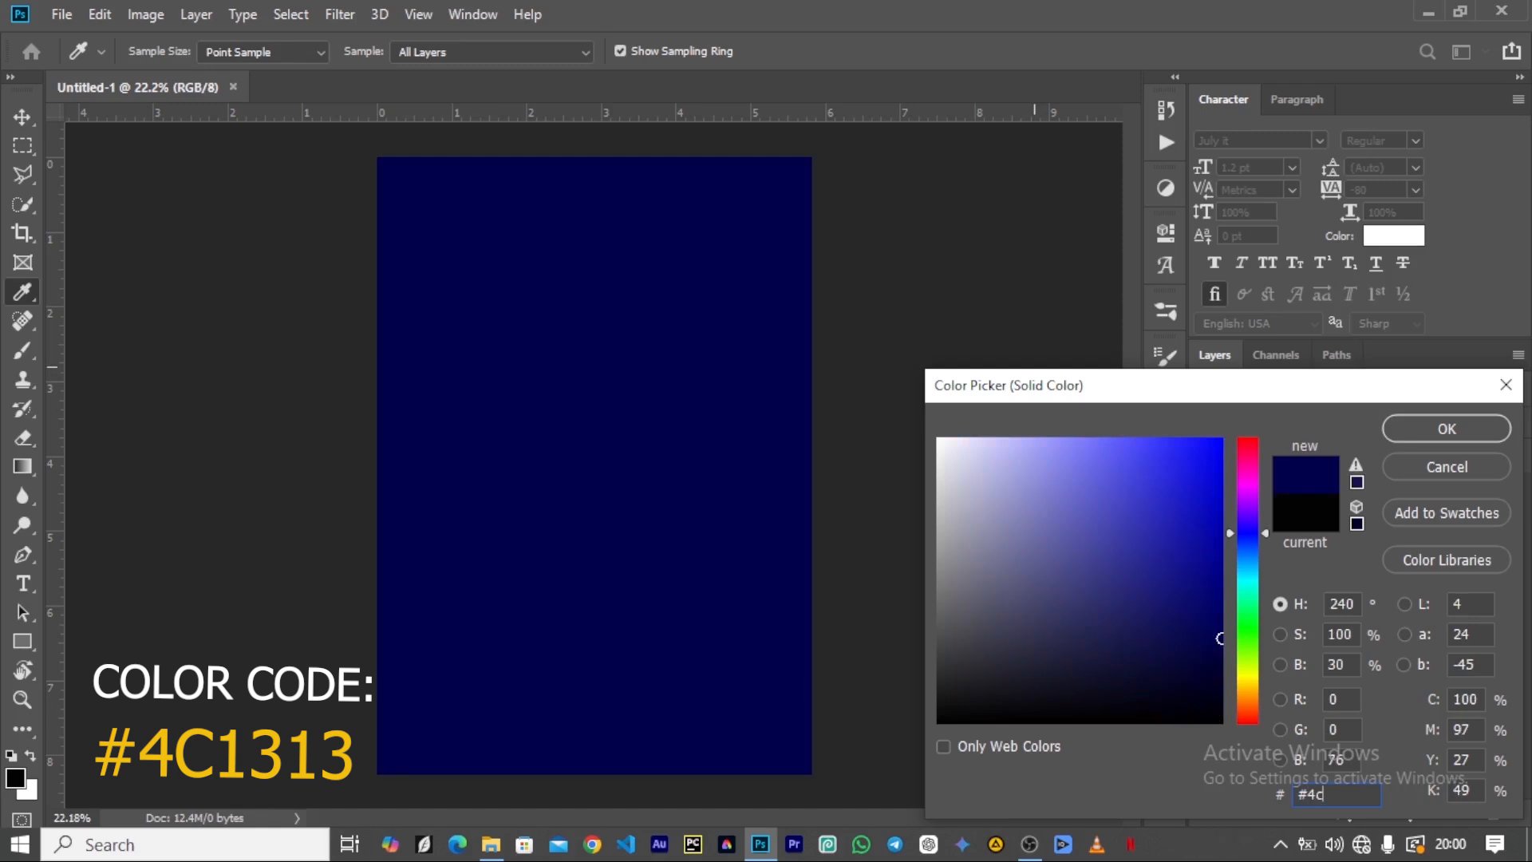
{"action": "type", "text": "1313"}
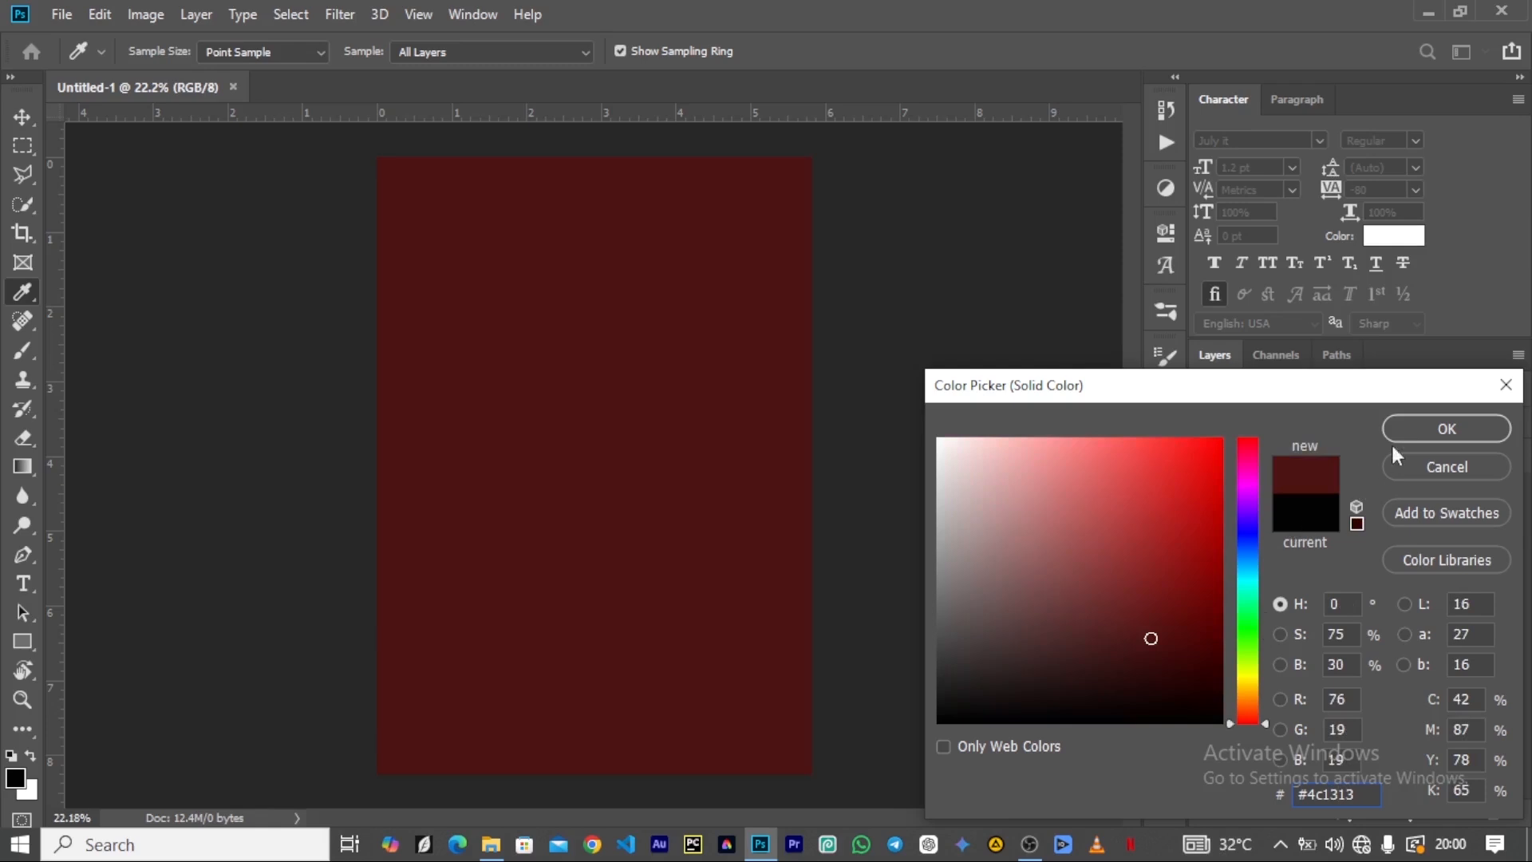
{"action": "left_click", "coordinate": [1447, 428]}
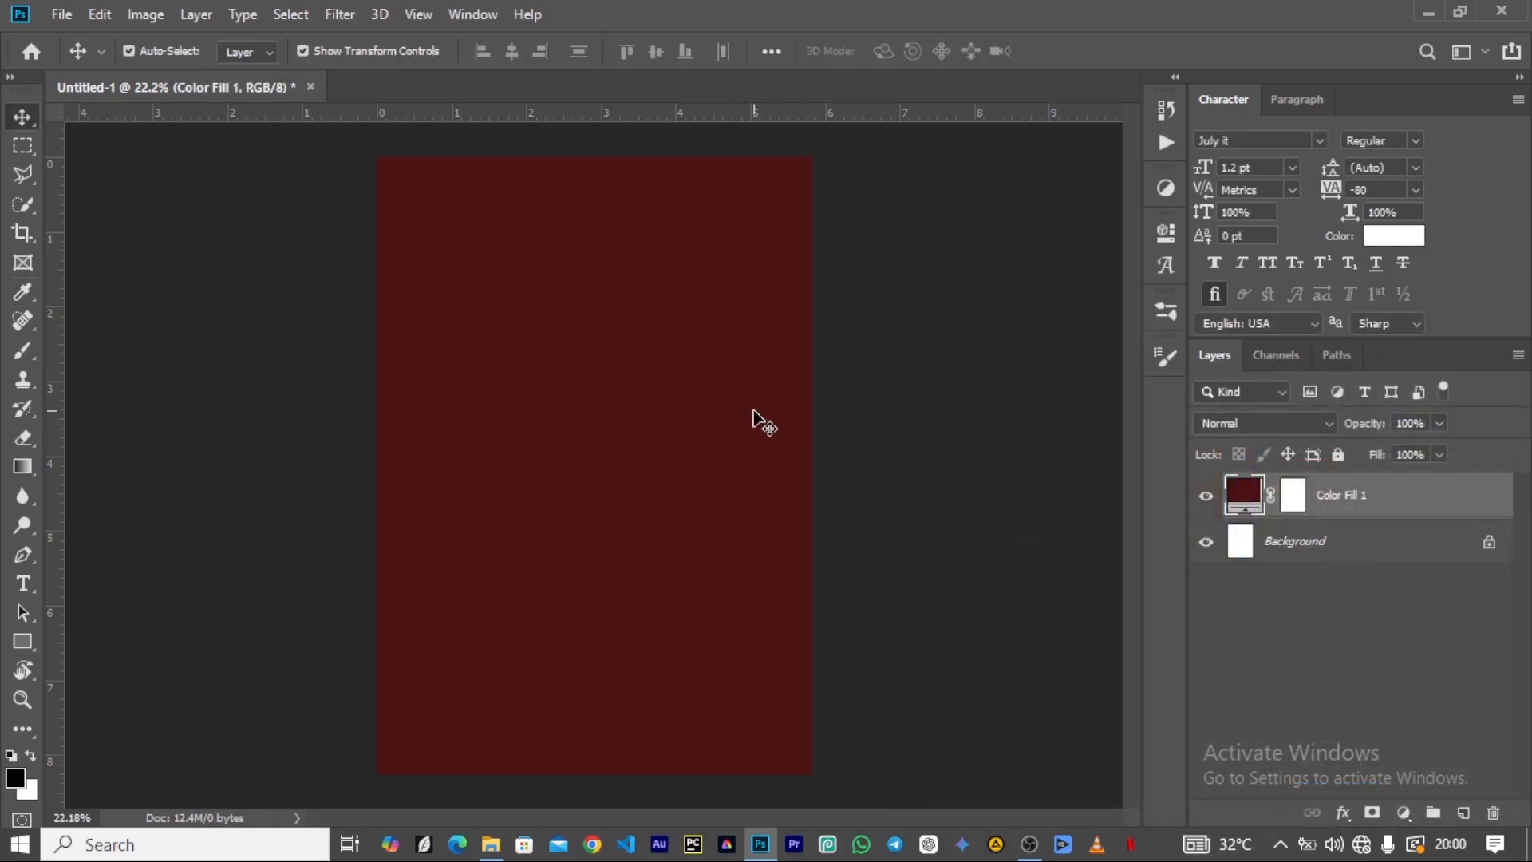
{"action": "scroll", "coordinate": [507, 453], "scroll_direction": "up", "scroll_amount": 5}
{"action": "scroll", "coordinate": [508, 452], "scroll_direction": "down", "scroll_amount": 5}
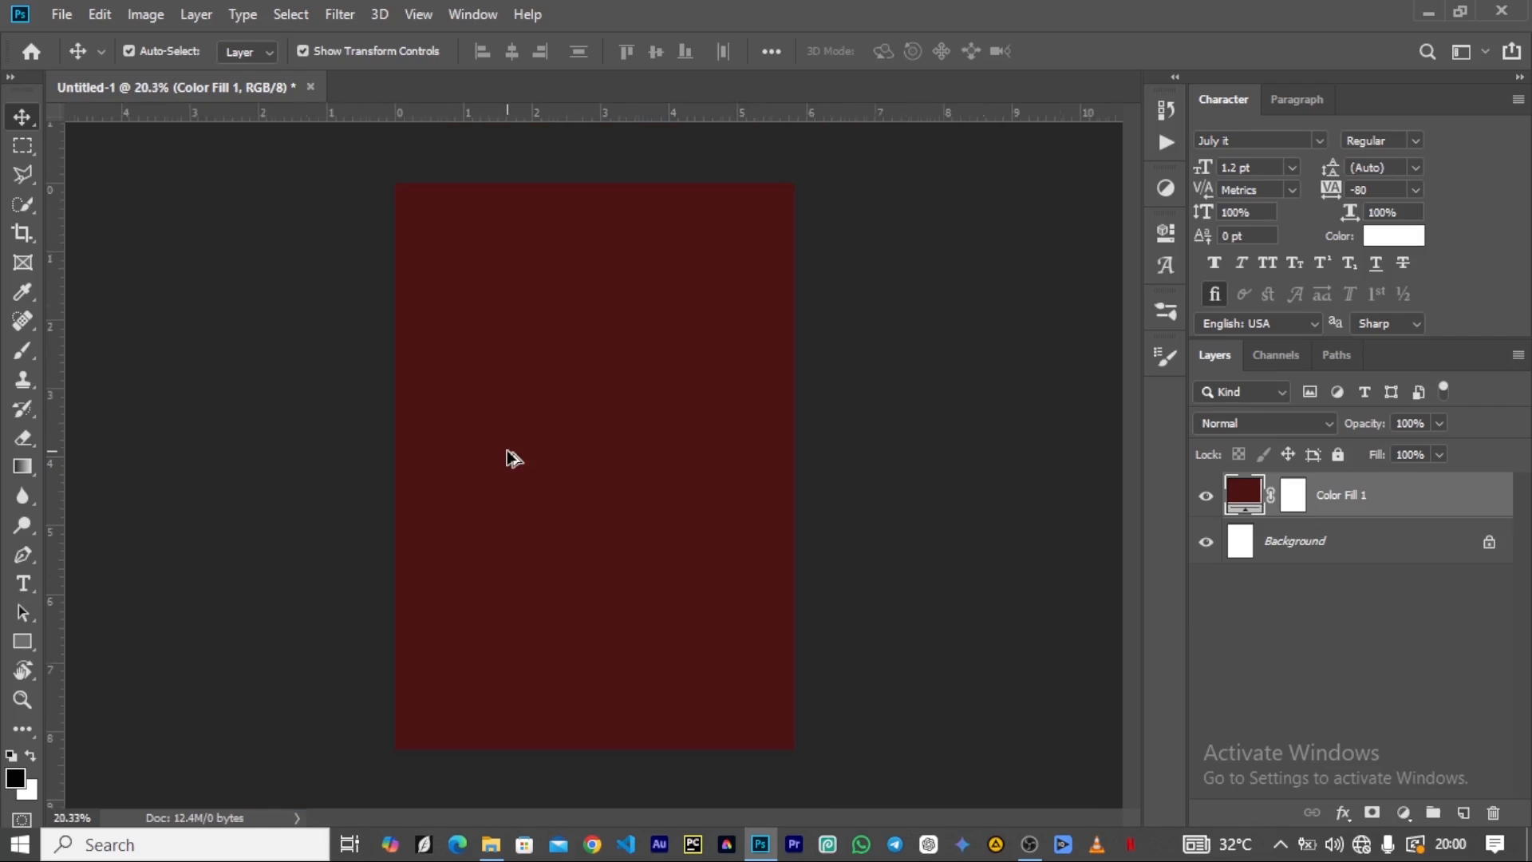
{"action": "scroll", "coordinate": [520, 444], "scroll_direction": "up", "scroll_amount": 1}
{"action": "scroll", "coordinate": [521, 452], "scroll_direction": "down", "scroll_amount": 1}
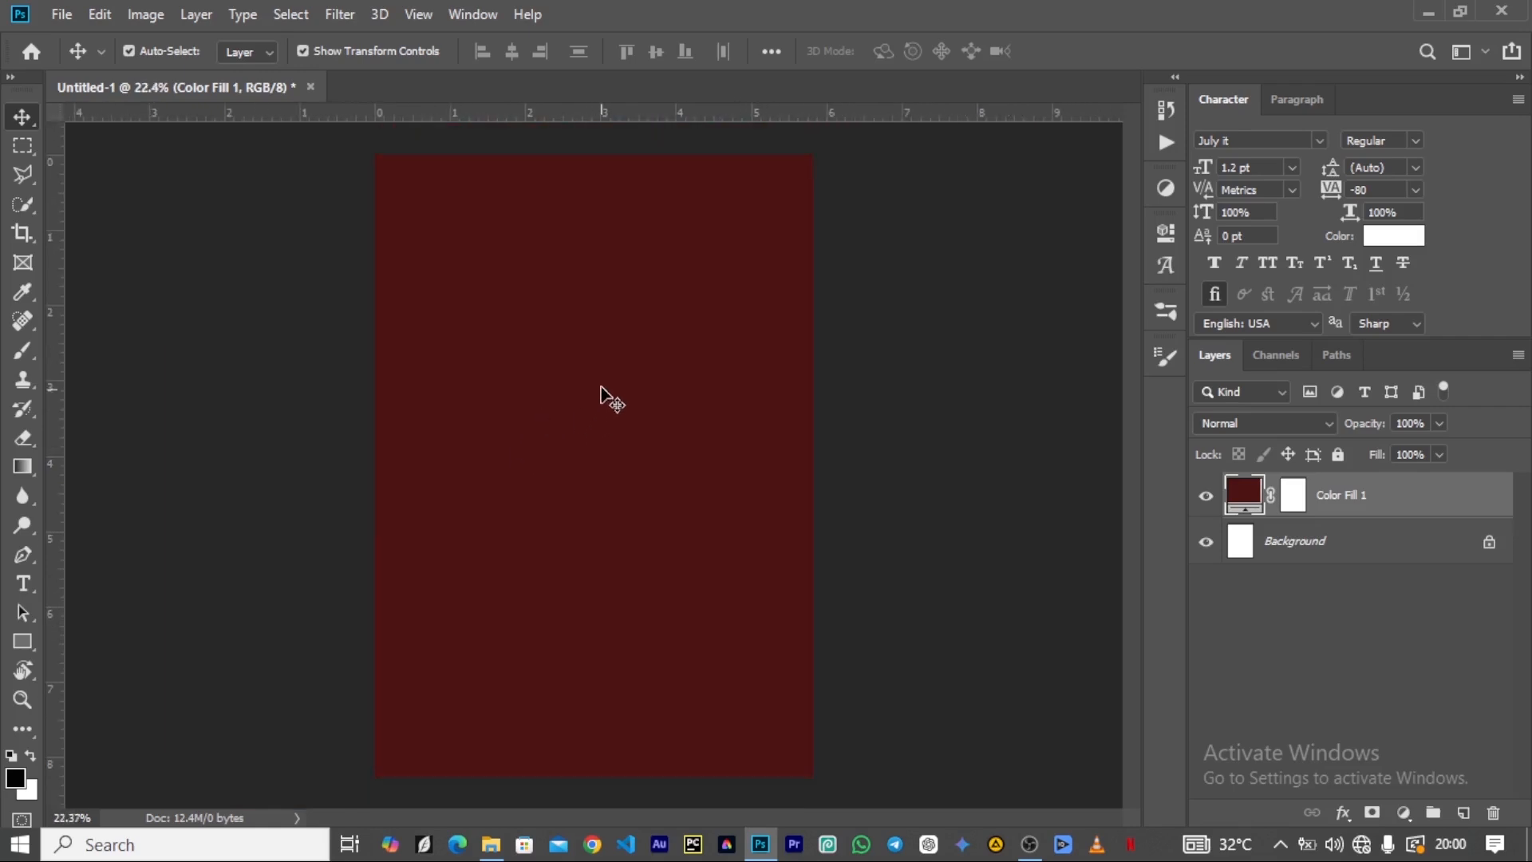
Place the image dom_tower_at_night-wallpaper-1366x768 from the Artist folder into the Photoshop document above the color fill.
{"action": "left_click", "coordinate": [492, 850]}
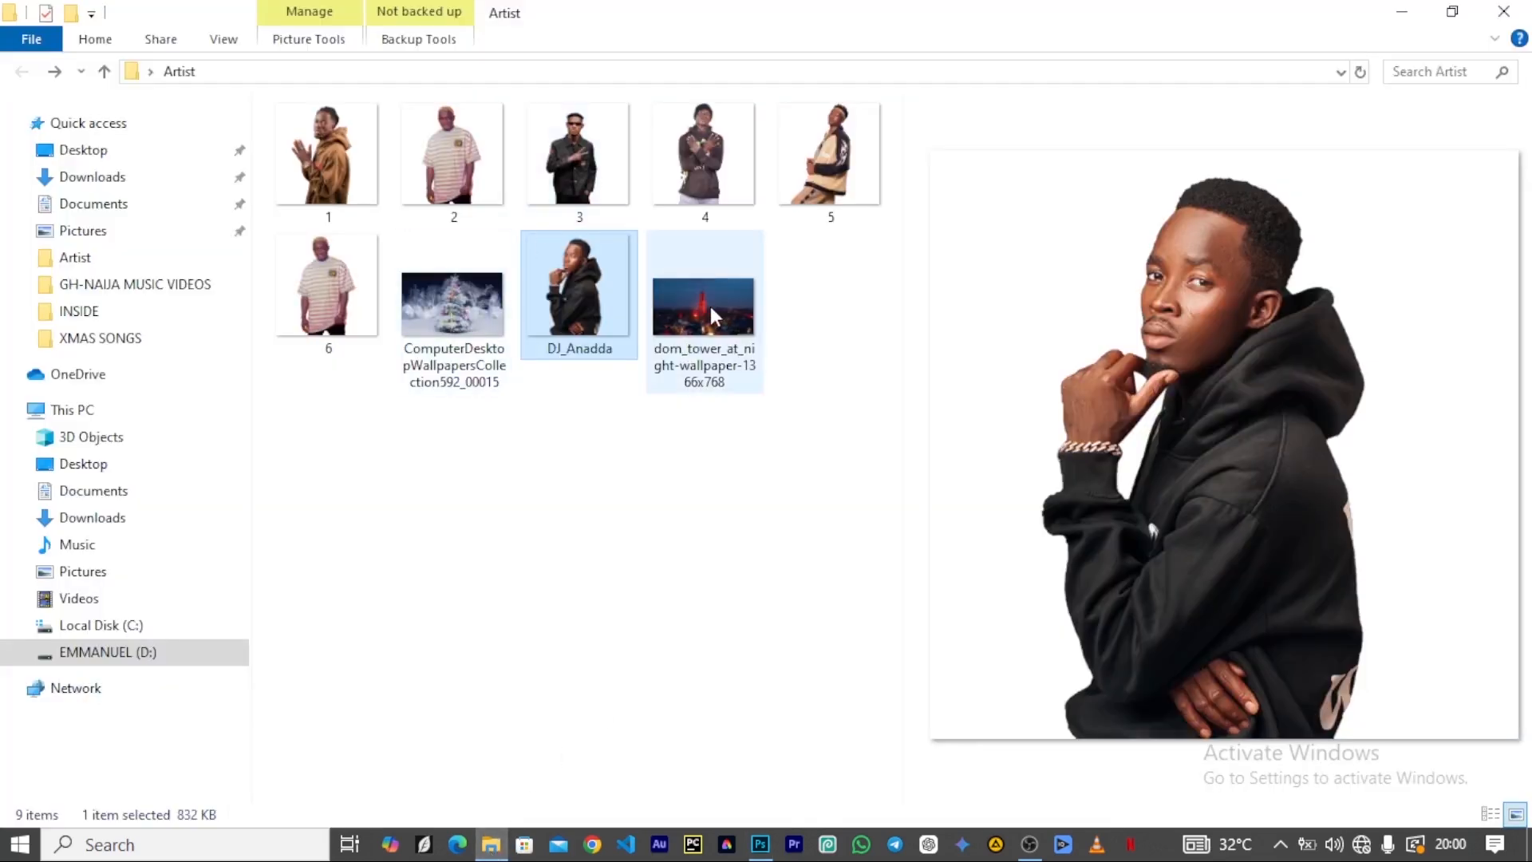
{"action": "left_click", "coordinate": [710, 310]}
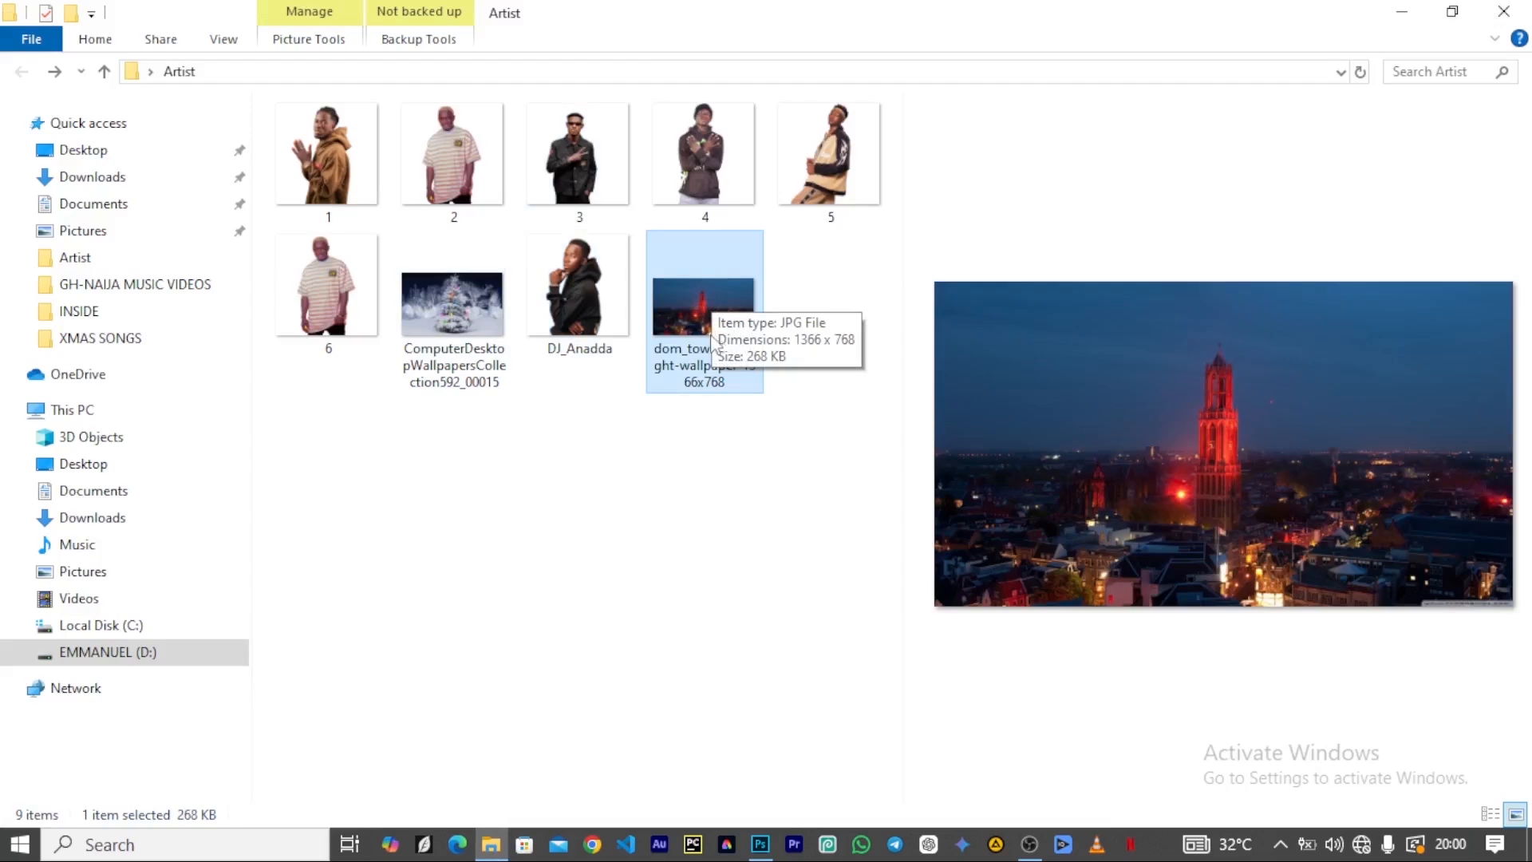
{"action": "left_click_drag", "start_coordinate": [690, 331], "coordinate": [629, 505]}
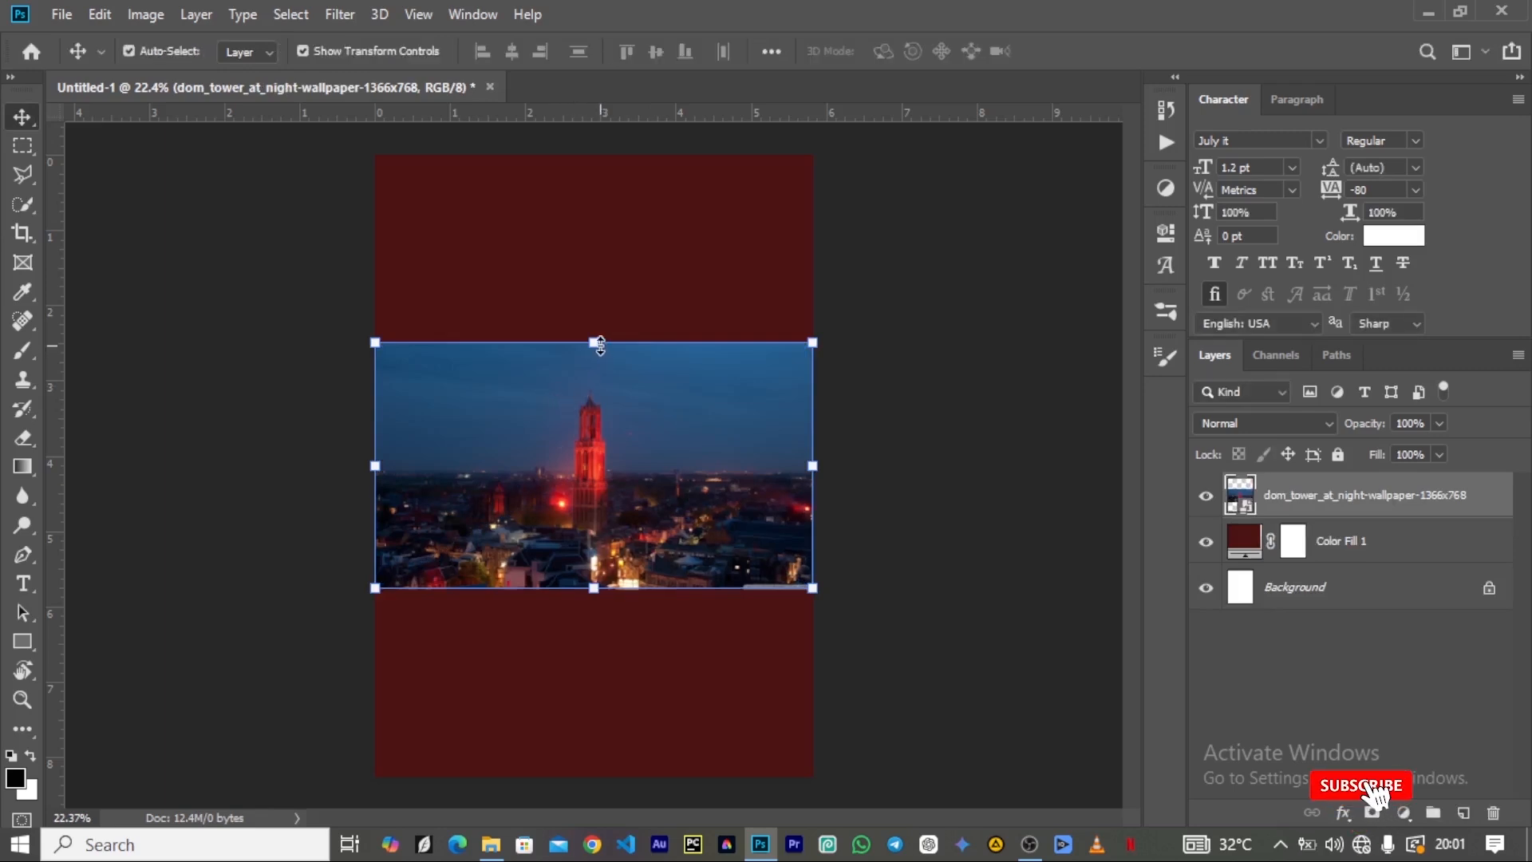
Scale the tower image to about 49% and move it up so its upper edge meets the canvas's upper edge.
{"action": "left_click_drag", "start_coordinate": [601, 343], "coordinate": [608, 199]}
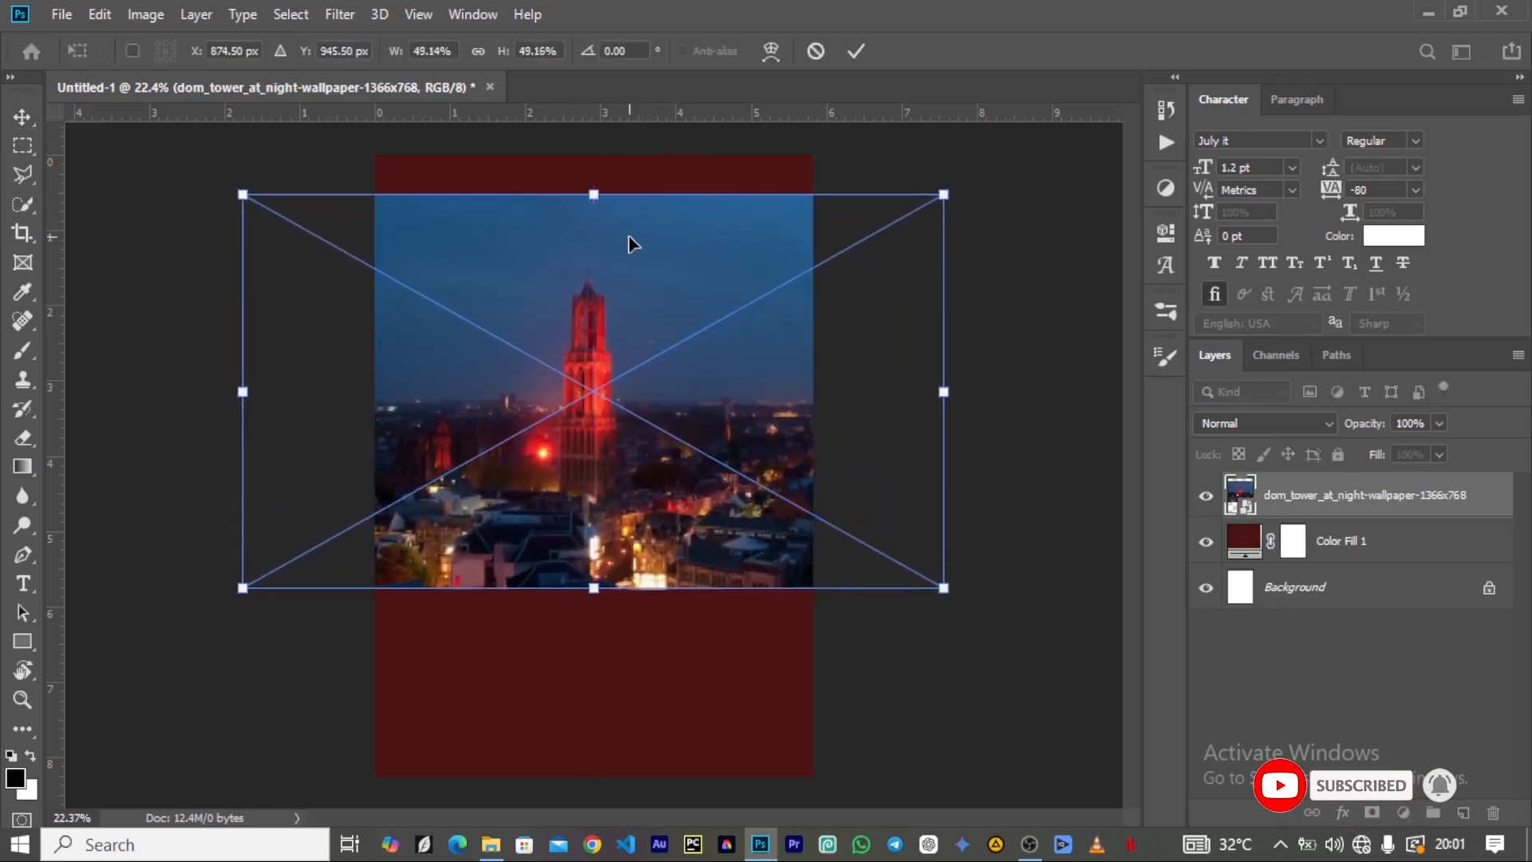
{"action": "left_click_drag", "start_coordinate": [600, 339], "coordinate": [592, 302]}
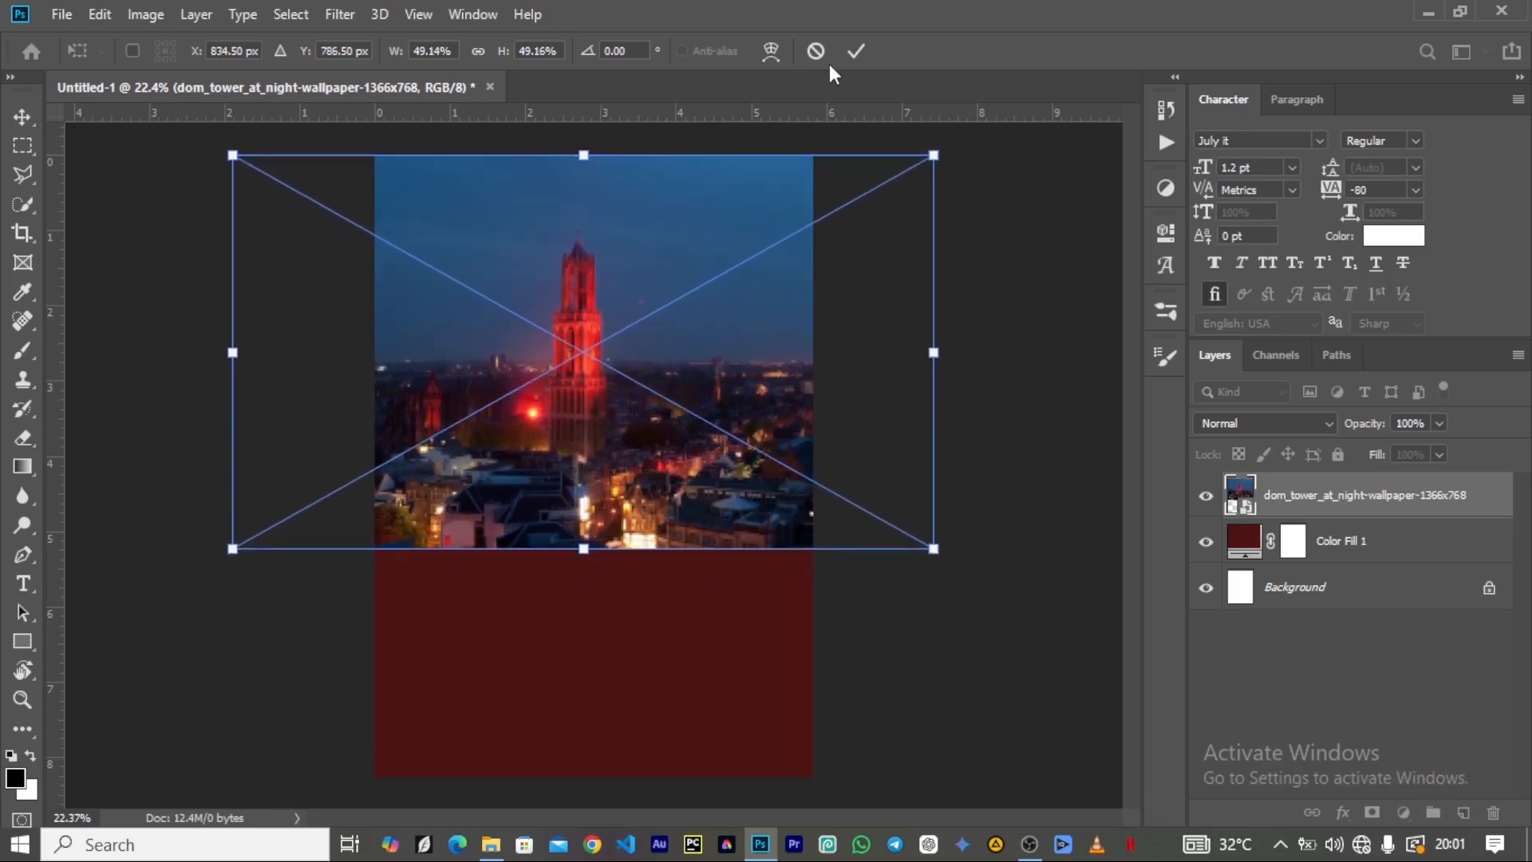
{"action": "left_click", "coordinate": [852, 52]}
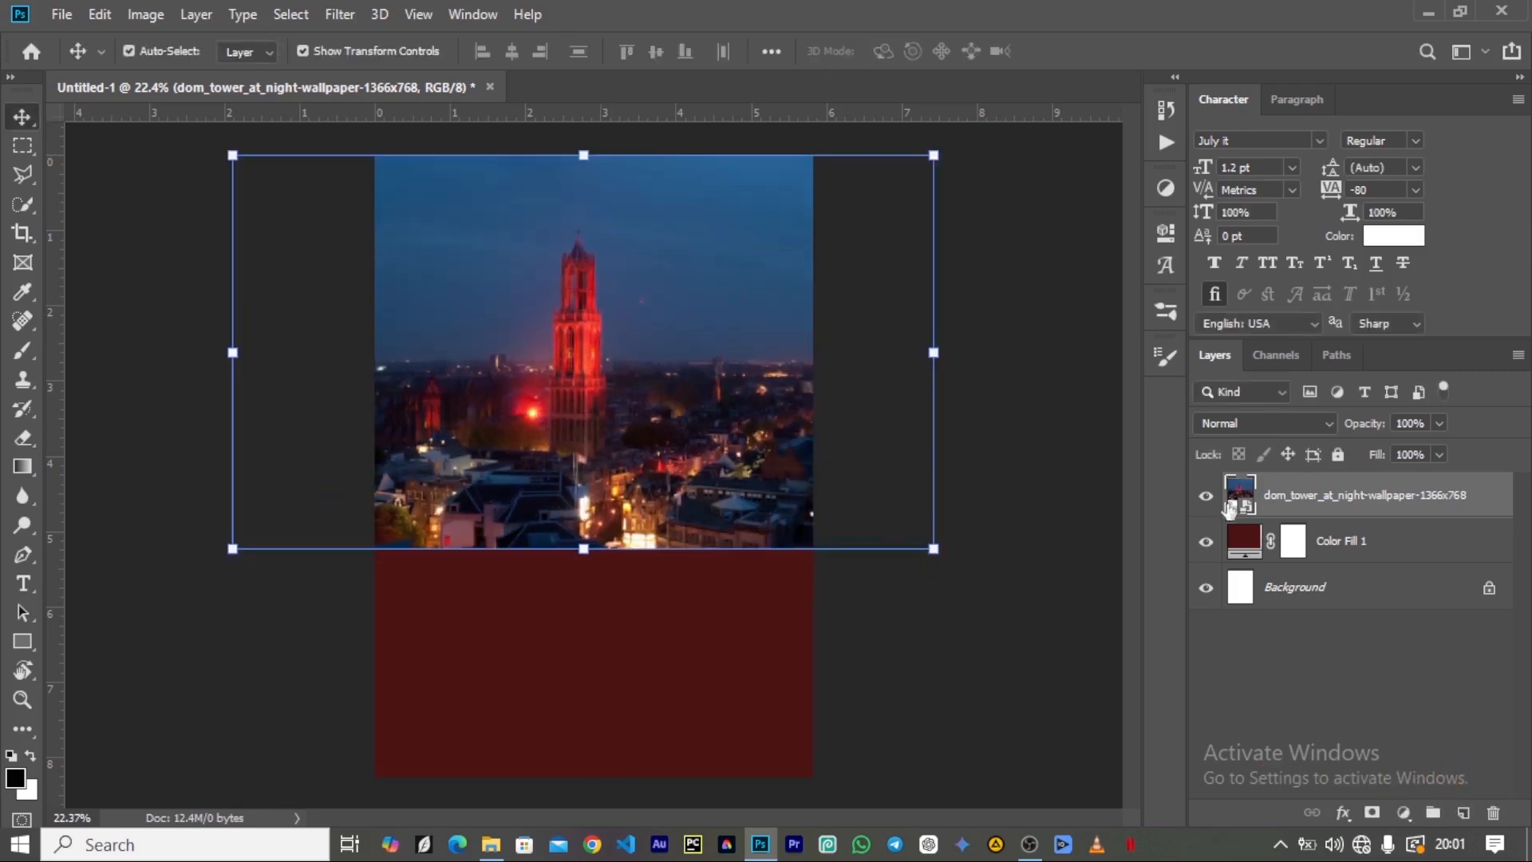
Set the tower layer to Screen blend mode at 18% opacity and move the image slightly up on the canvas.
{"action": "left_click", "coordinate": [1257, 419]}
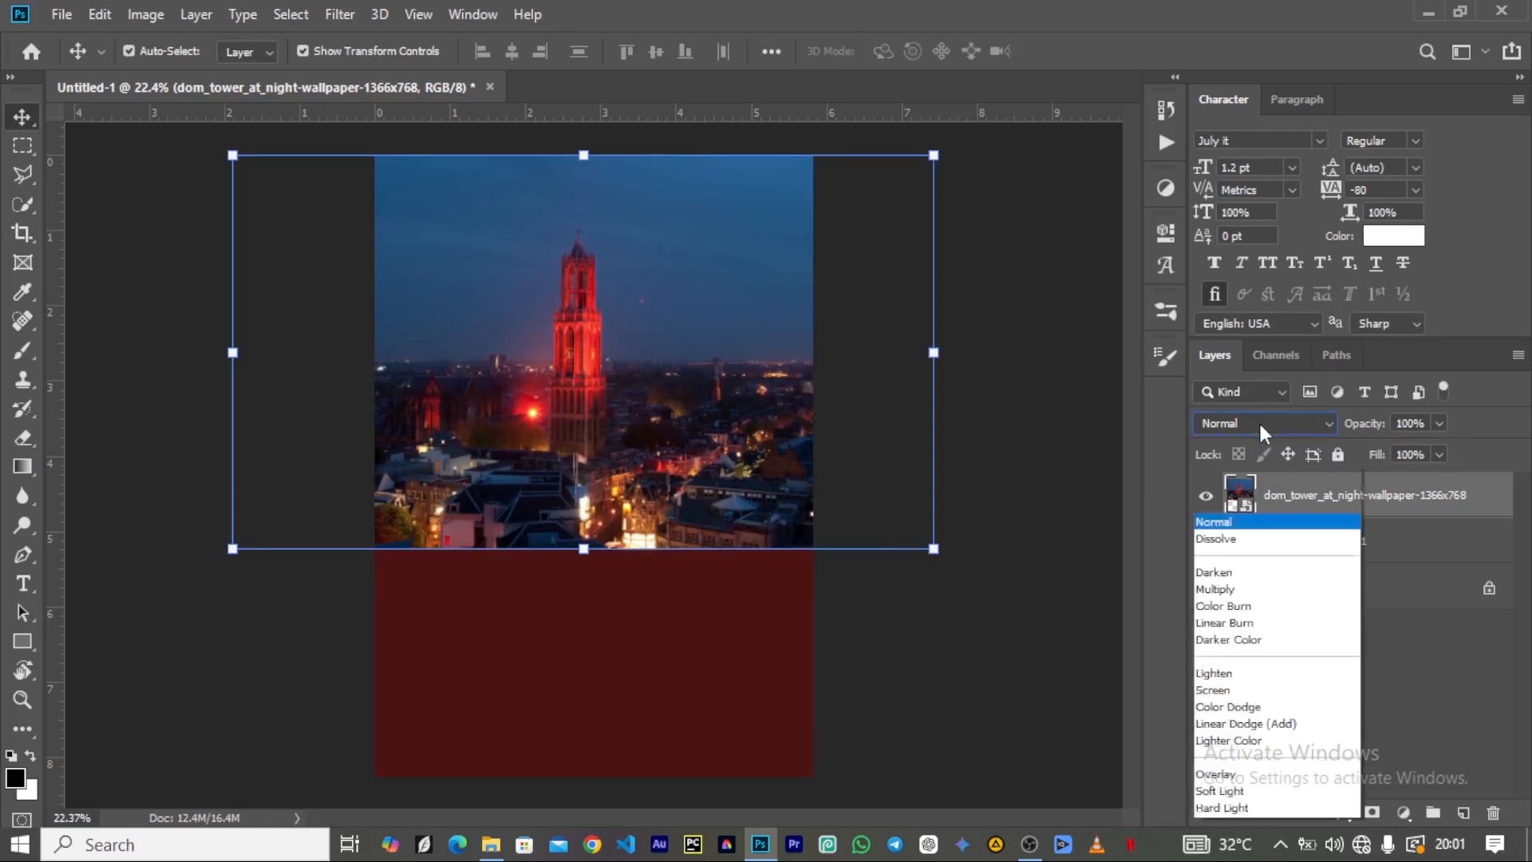
{"action": "left_click", "coordinate": [1221, 454]}
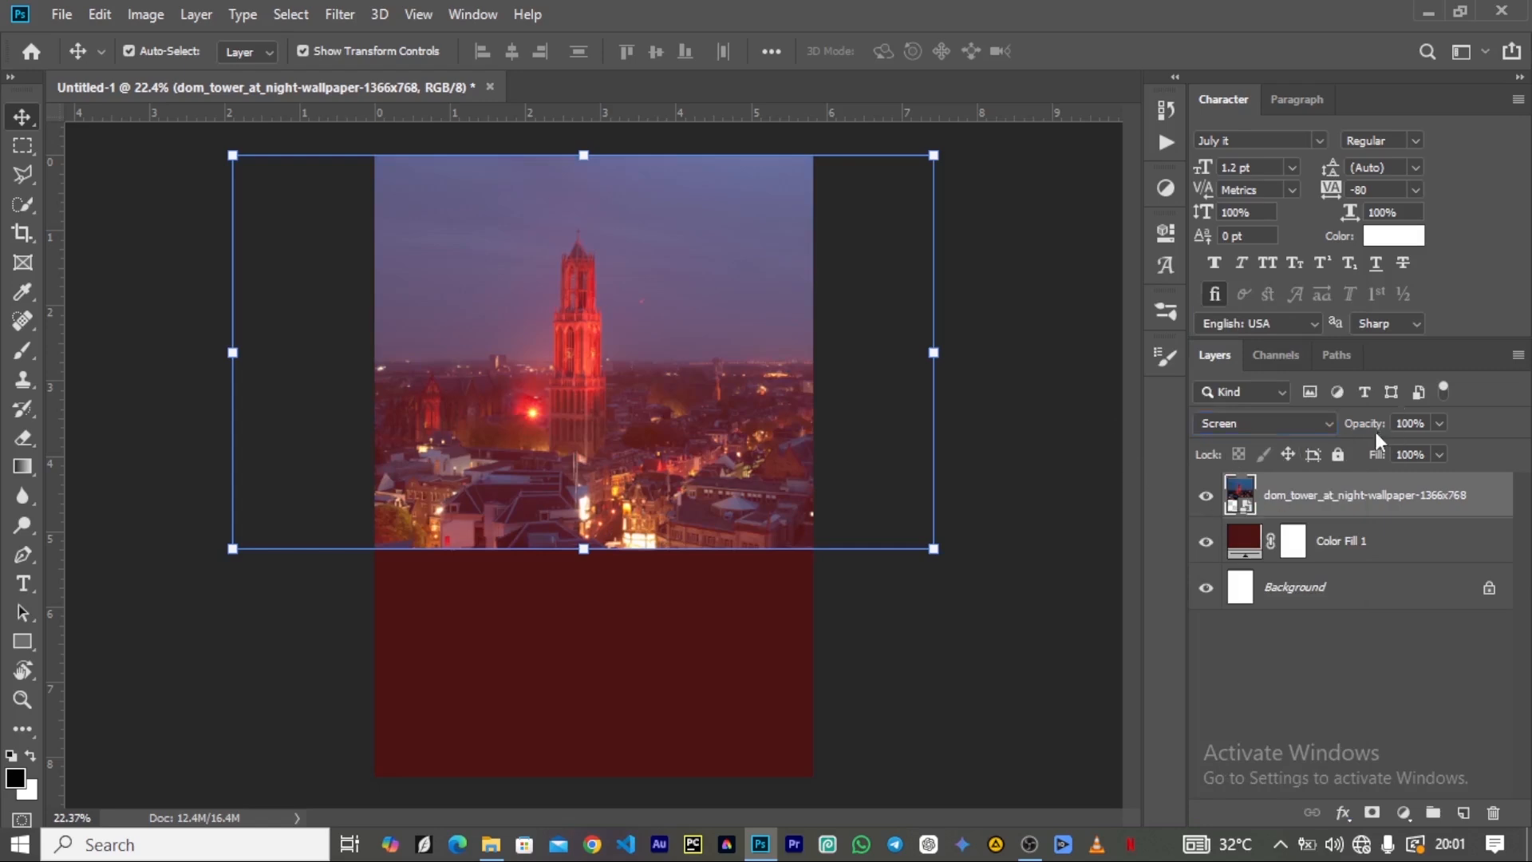
{"action": "left_click_drag", "start_coordinate": [1374, 431], "coordinate": [1286, 438]}
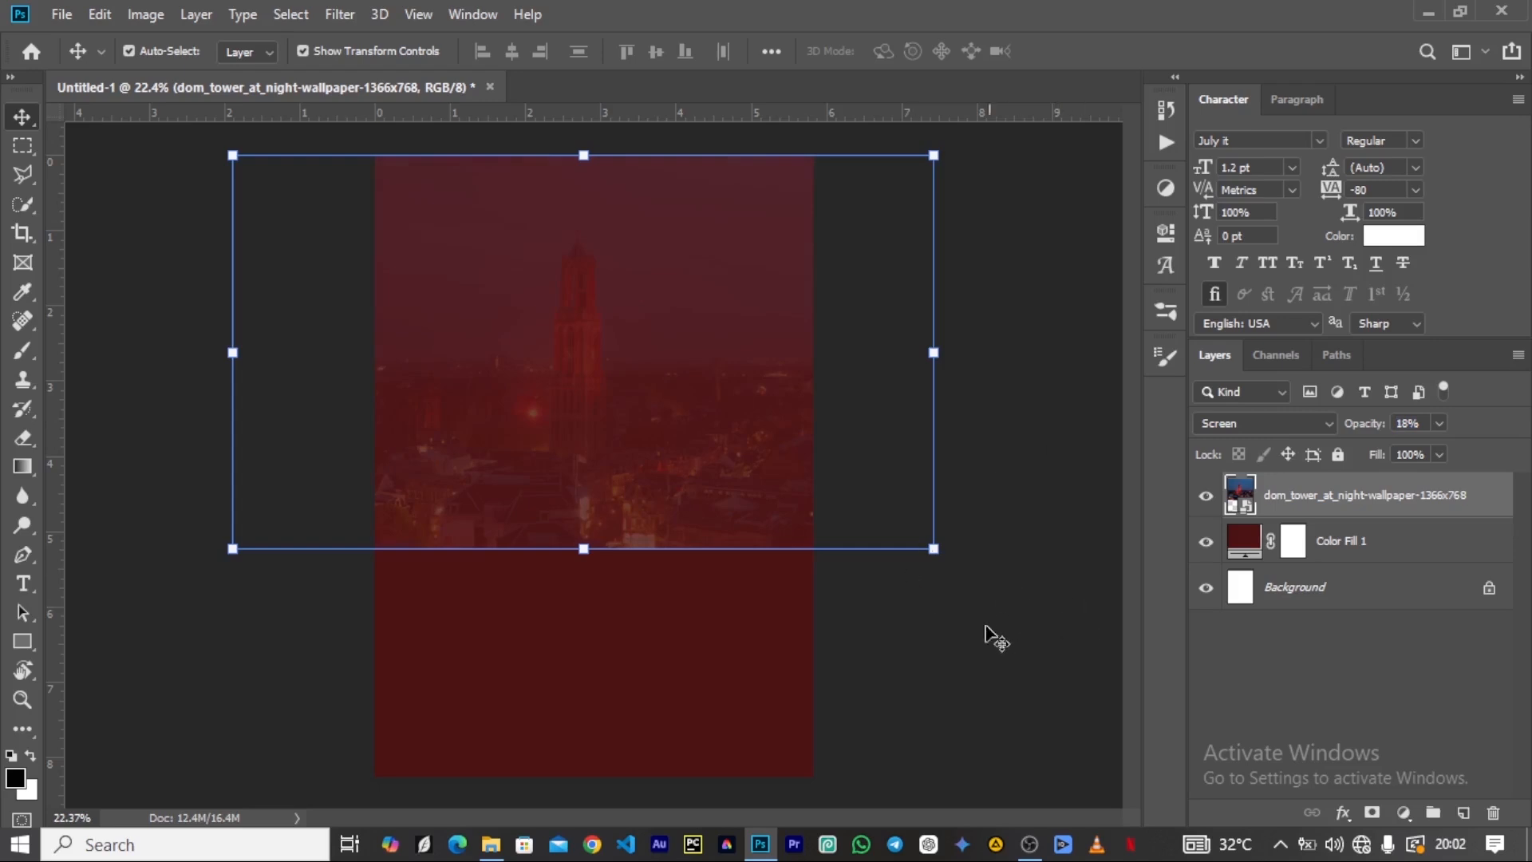
{"action": "left_click_drag", "start_coordinate": [593, 412], "coordinate": [600, 367]}
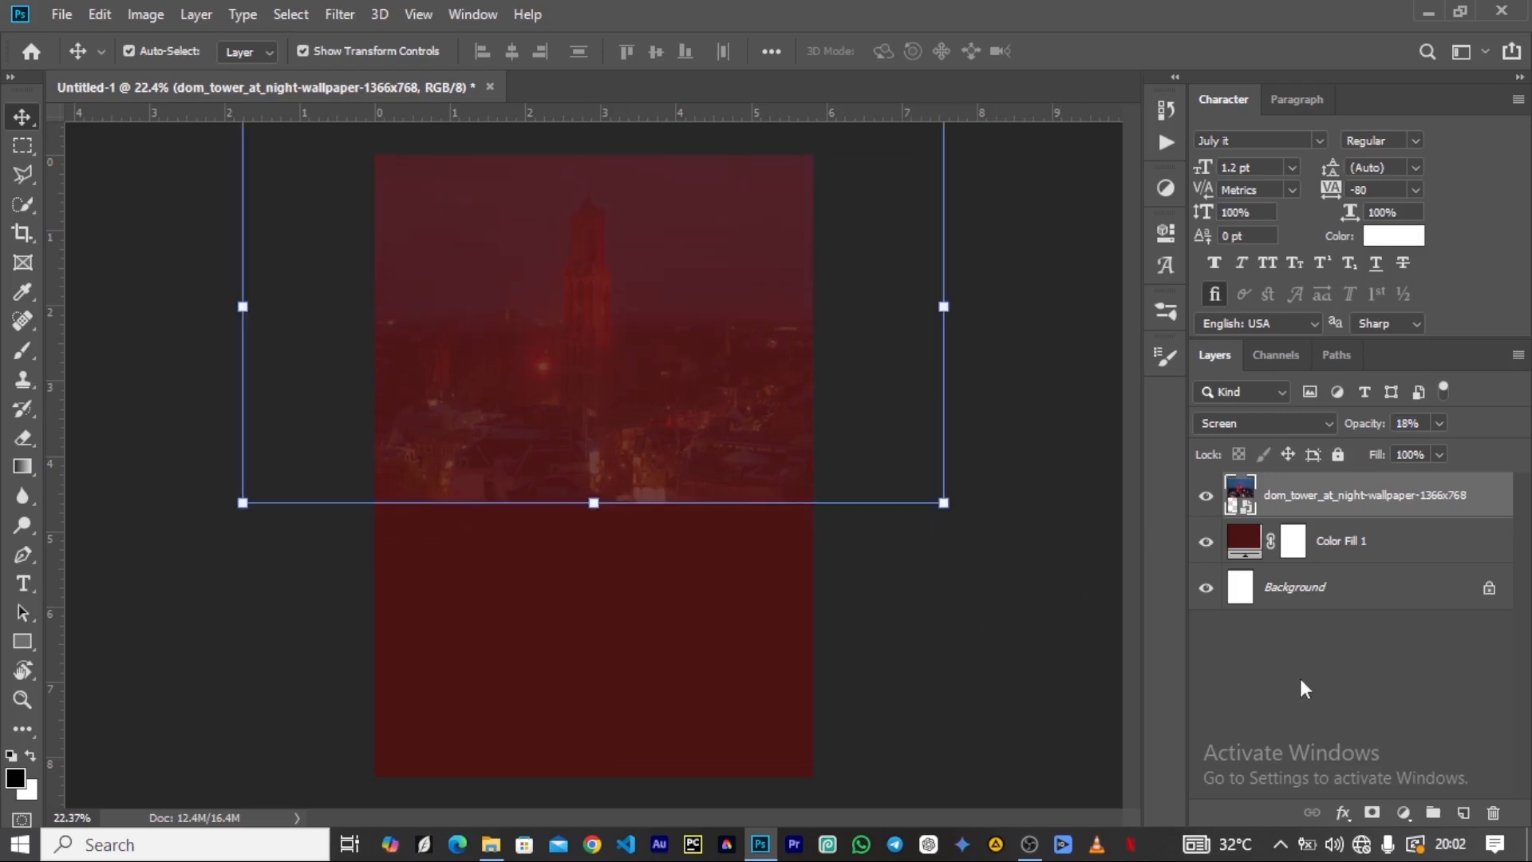
Rasterize the tower layer and add a layer mask to it.
{"action": "right_click", "coordinate": [1358, 503]}
{"action": "left_click", "coordinate": [1126, 399]}
{"action": "left_click", "coordinate": [1372, 814]}
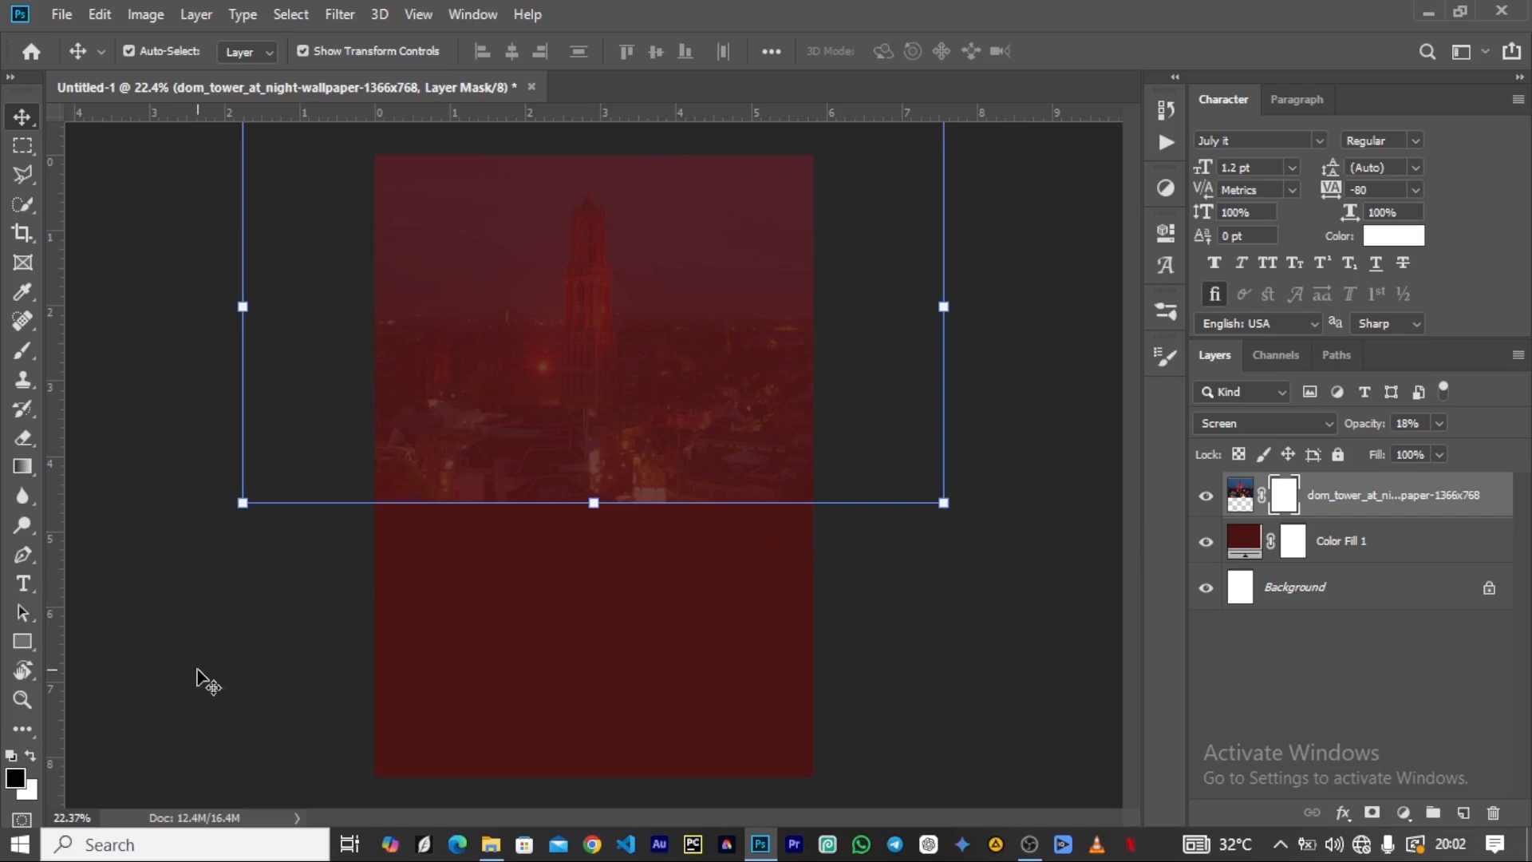
Paint black on the tower layer's mask with a soft 1500 px brush to fade the image's lower part into the red background.
{"action": "key", "text": "b"}
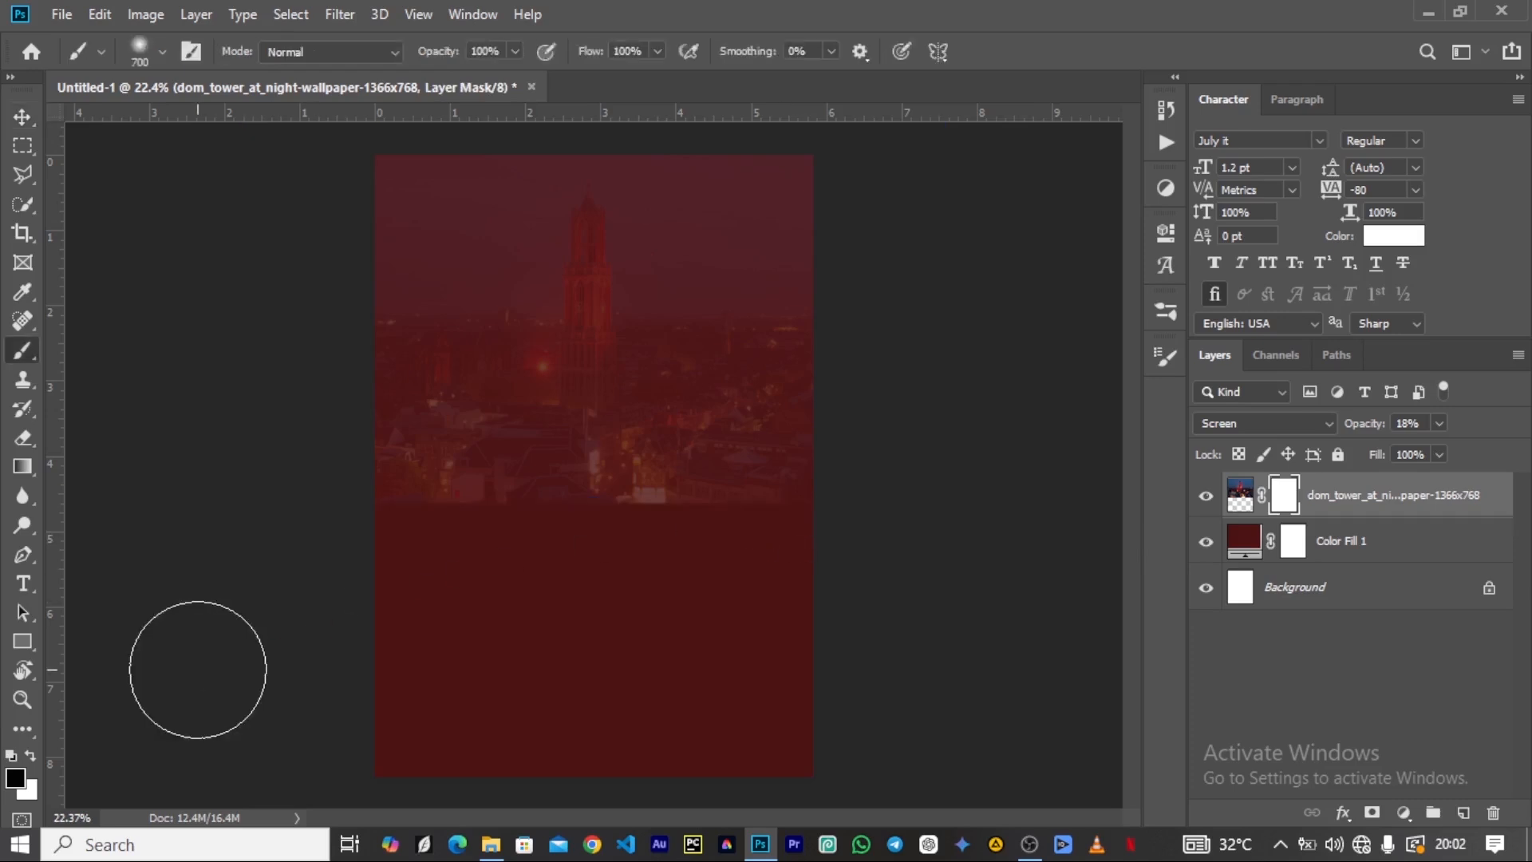
{"action": "key", "text": "bracketright"}
{"action": "key", "text": "bracketright"}
{"action": "key", "text": "bracketright"}
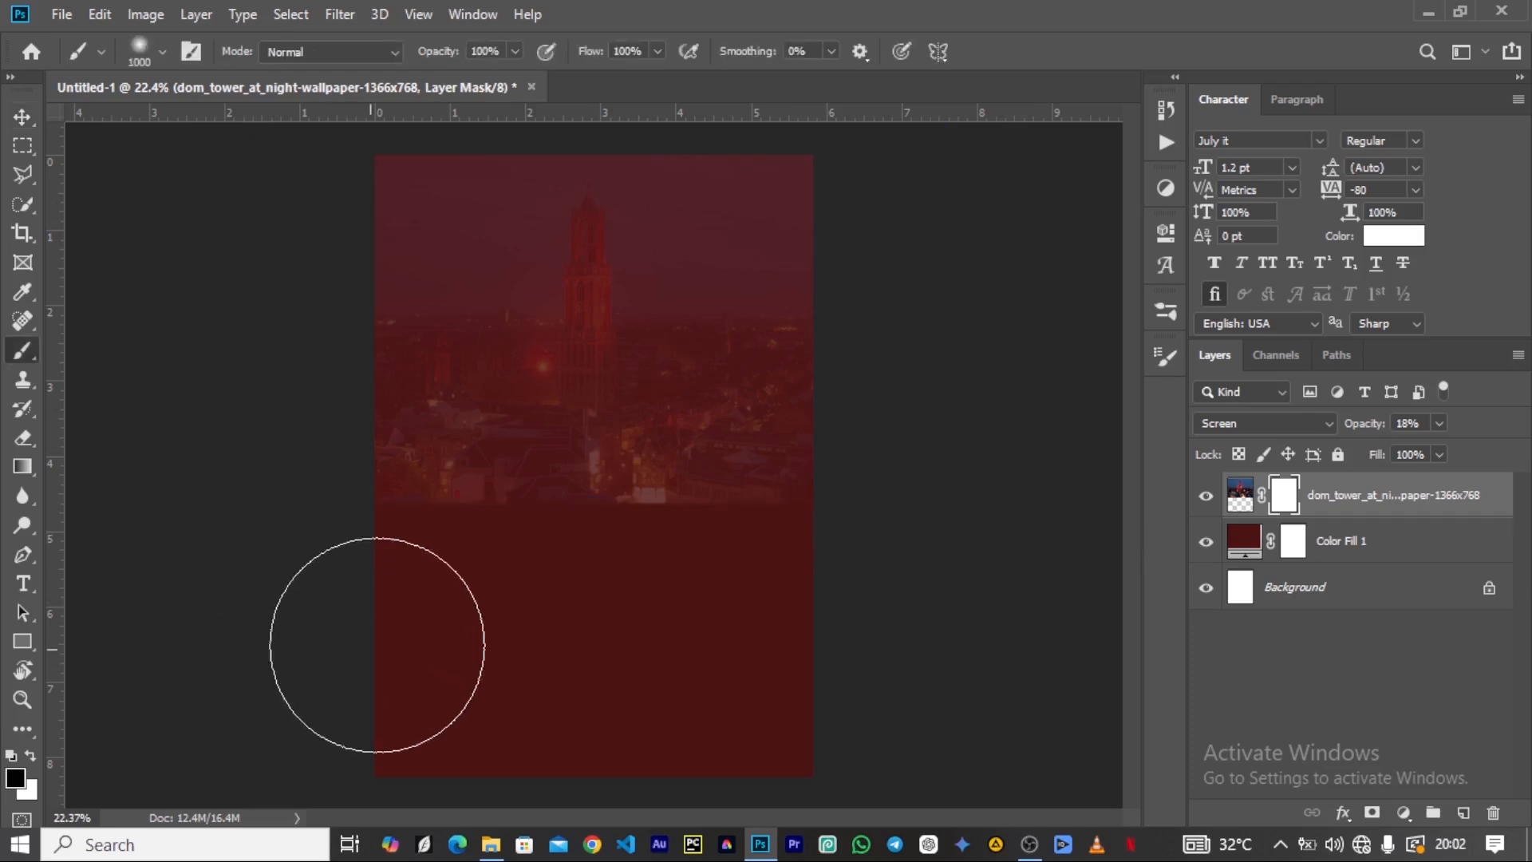
{"action": "key", "text": "bracketright"}
{"action": "key", "text": "bracketright"}
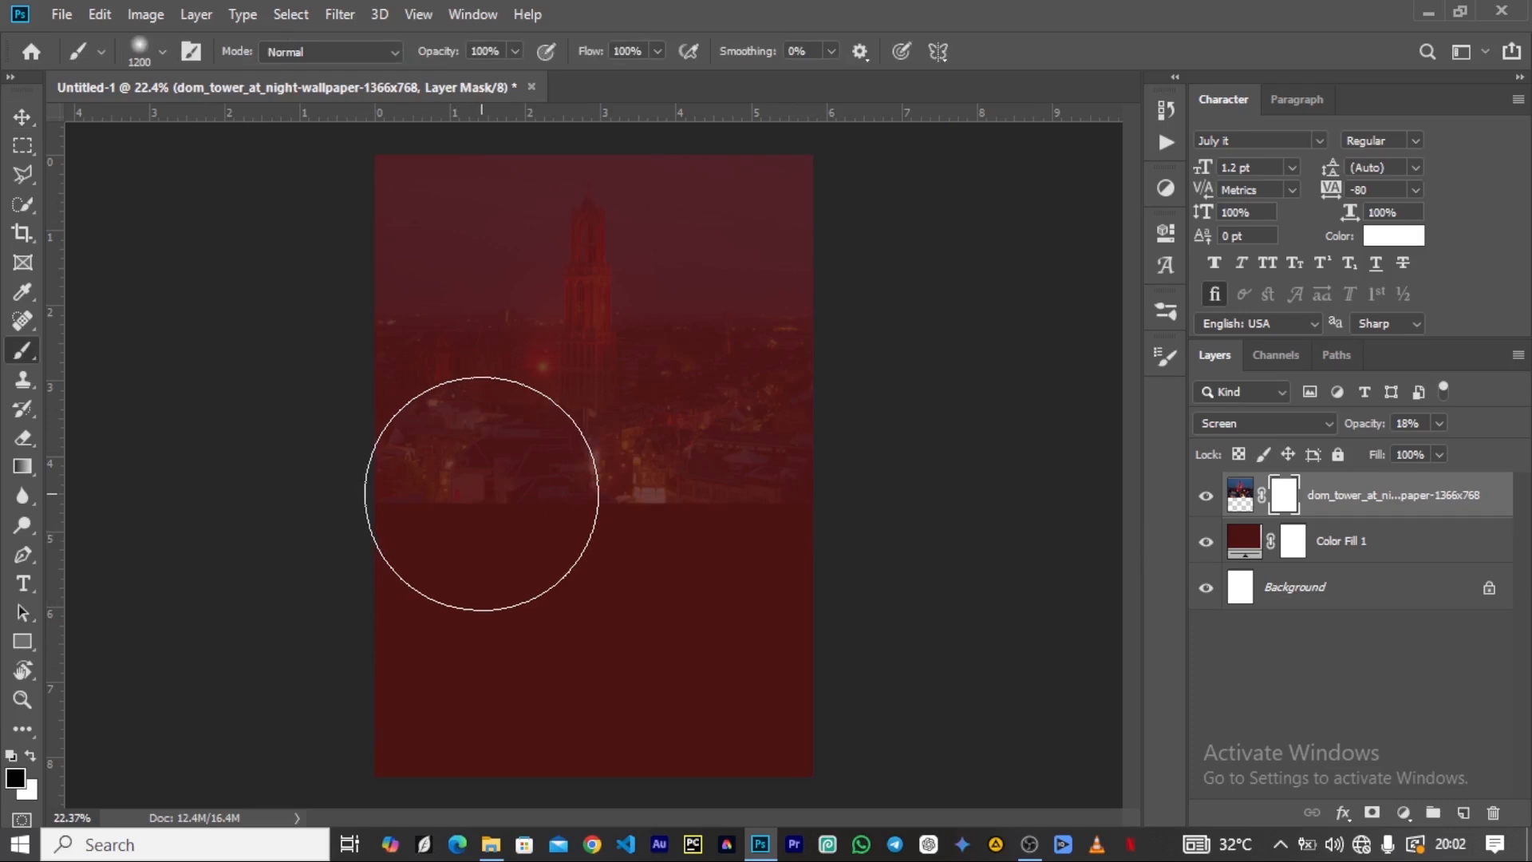
{"action": "key", "text": "Caps_Lock"}
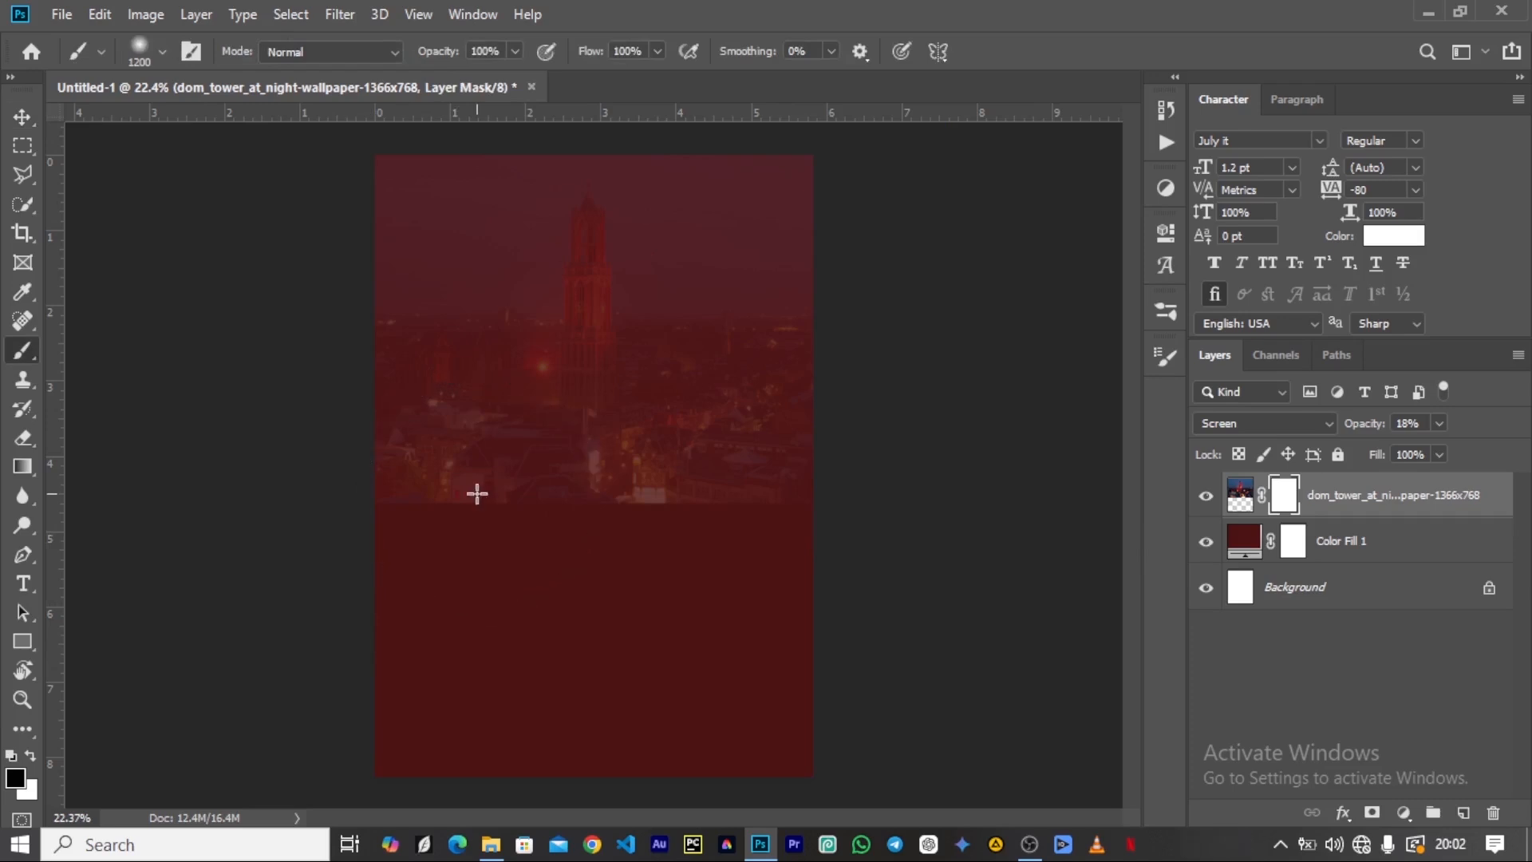
{"action": "key", "text": "Caps_Lock"}
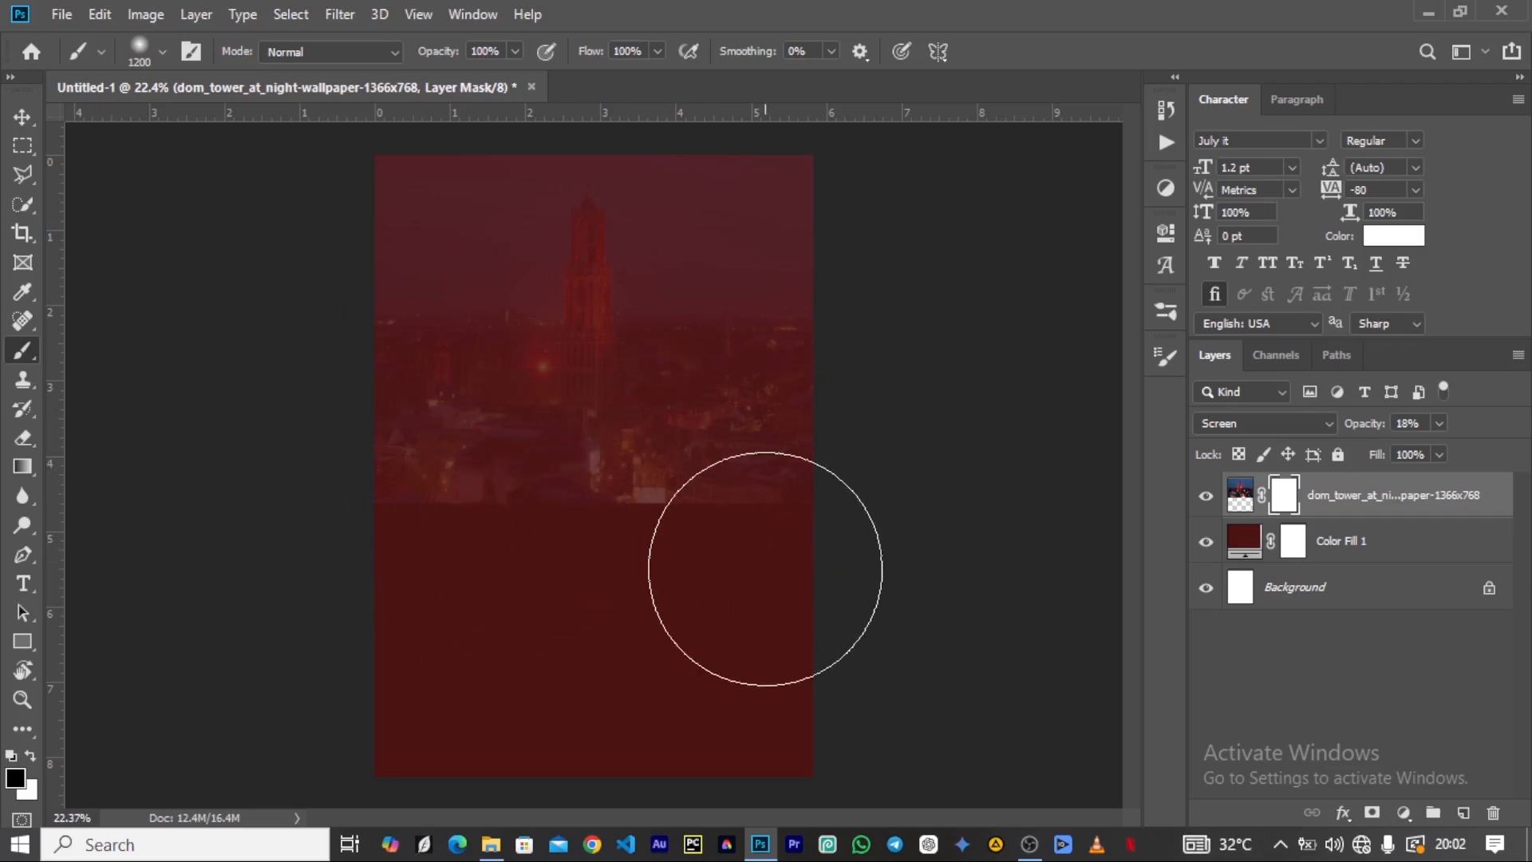
{"action": "key", "text": "bracketright"}
{"action": "key", "text": "bracketright"}
{"action": "key", "text": "bracketright"}
{"action": "mouse_move", "coordinate": [777, 549]}
{"action": "left_mouse_down"}
{"action": "mouse_move", "coordinate": [782, 517]}
{"action": "mouse_move", "coordinate": [747, 592]}
{"action": "mouse_move", "coordinate": [694, 560]}
{"action": "mouse_move", "coordinate": [540, 556]}
{"action": "mouse_move", "coordinate": [374, 634]}
{"action": "mouse_move", "coordinate": [357, 574]}
{"action": "mouse_move", "coordinate": [331, 553]}
{"action": "mouse_move", "coordinate": [364, 657]}
{"action": "mouse_move", "coordinate": [947, 646]}
{"action": "left_mouse_up"}
Raise the tower layer's opacity to 32%.
{"action": "left_click", "coordinate": [22, 116]}
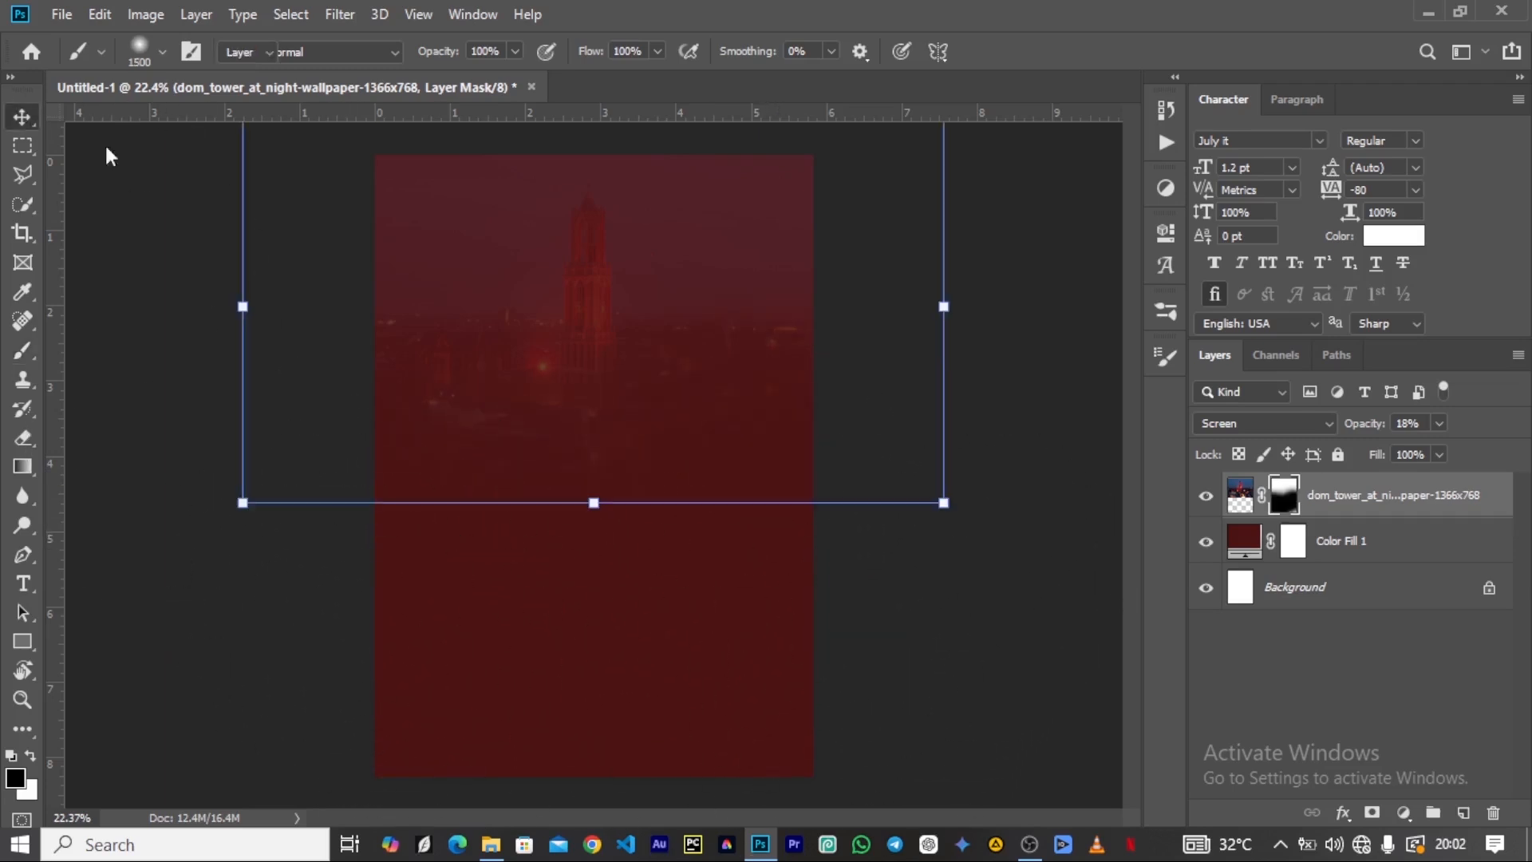
{"action": "left_click_drag", "start_coordinate": [1364, 428], "coordinate": [1375, 432]}
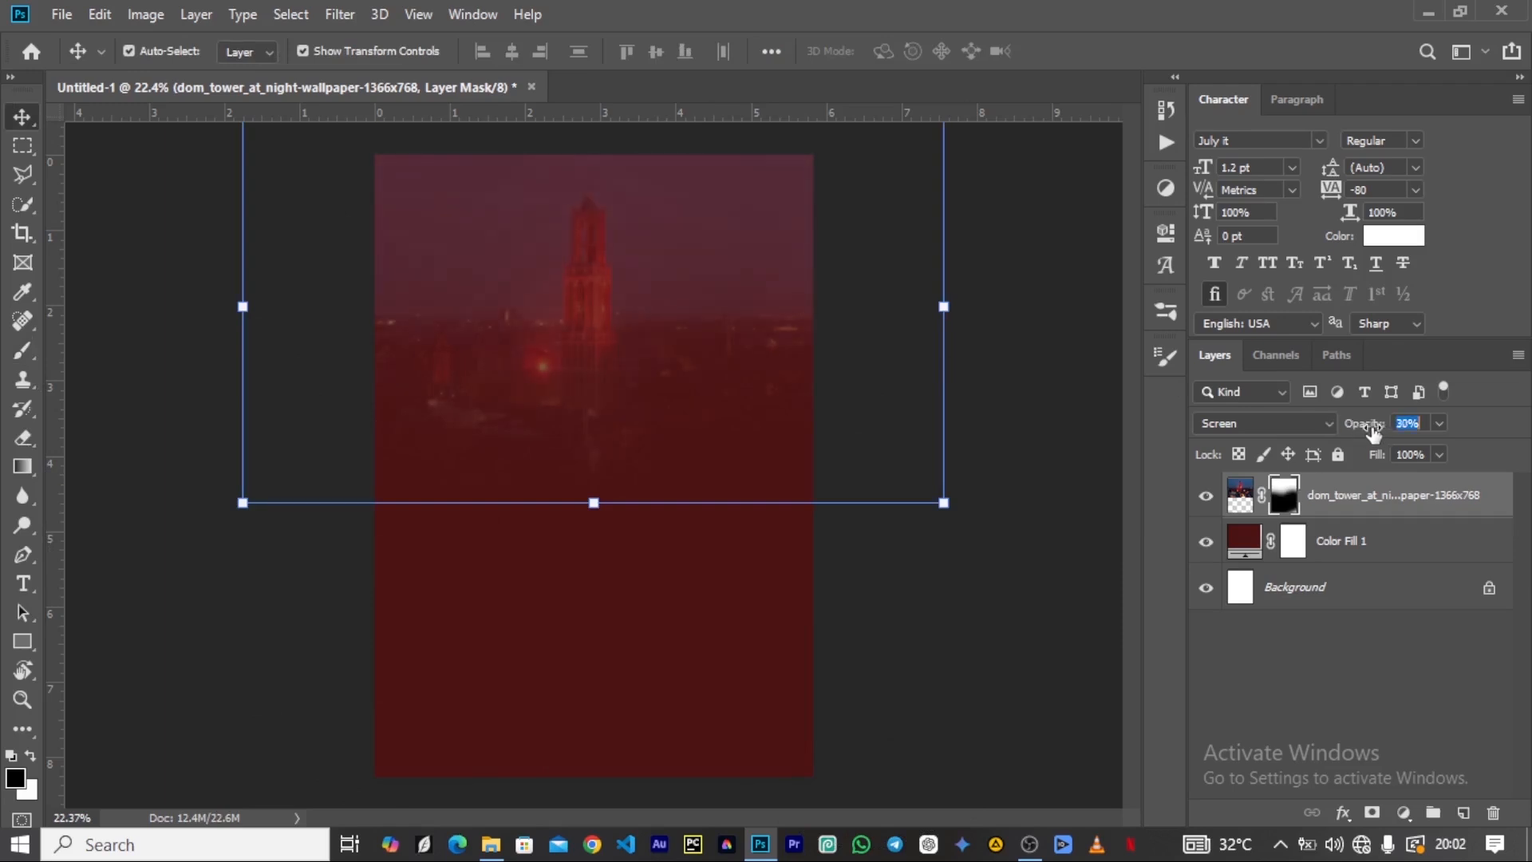
{"action": "left_click", "coordinate": [1008, 314]}
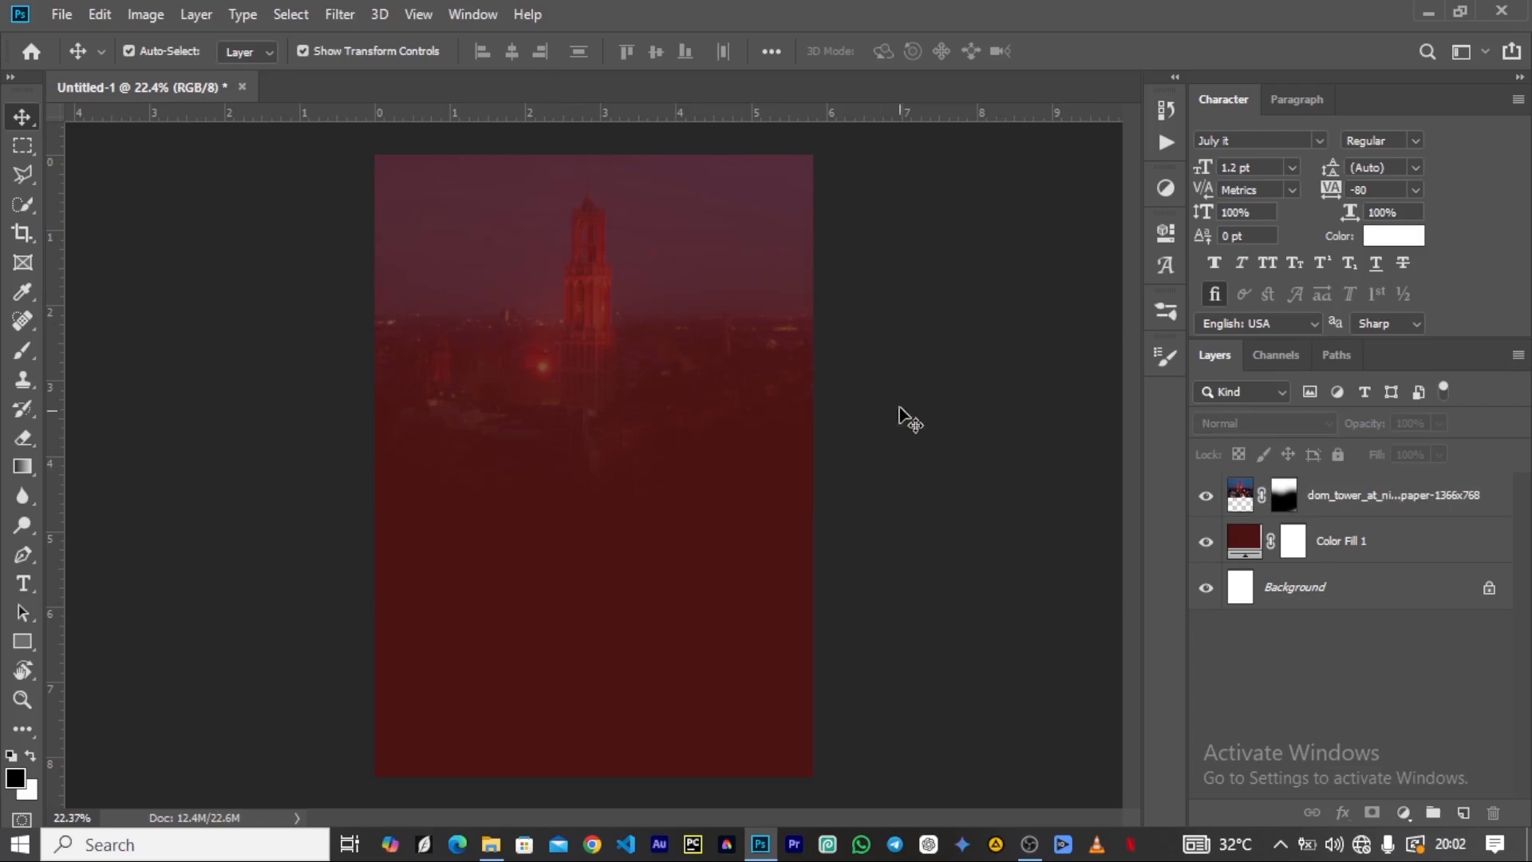
Place ComputerDesktopWallpapersCollection592_00015 from the Artist folder above the tower layer, scaled to about 95%.
{"action": "left_click", "coordinate": [772, 309]}
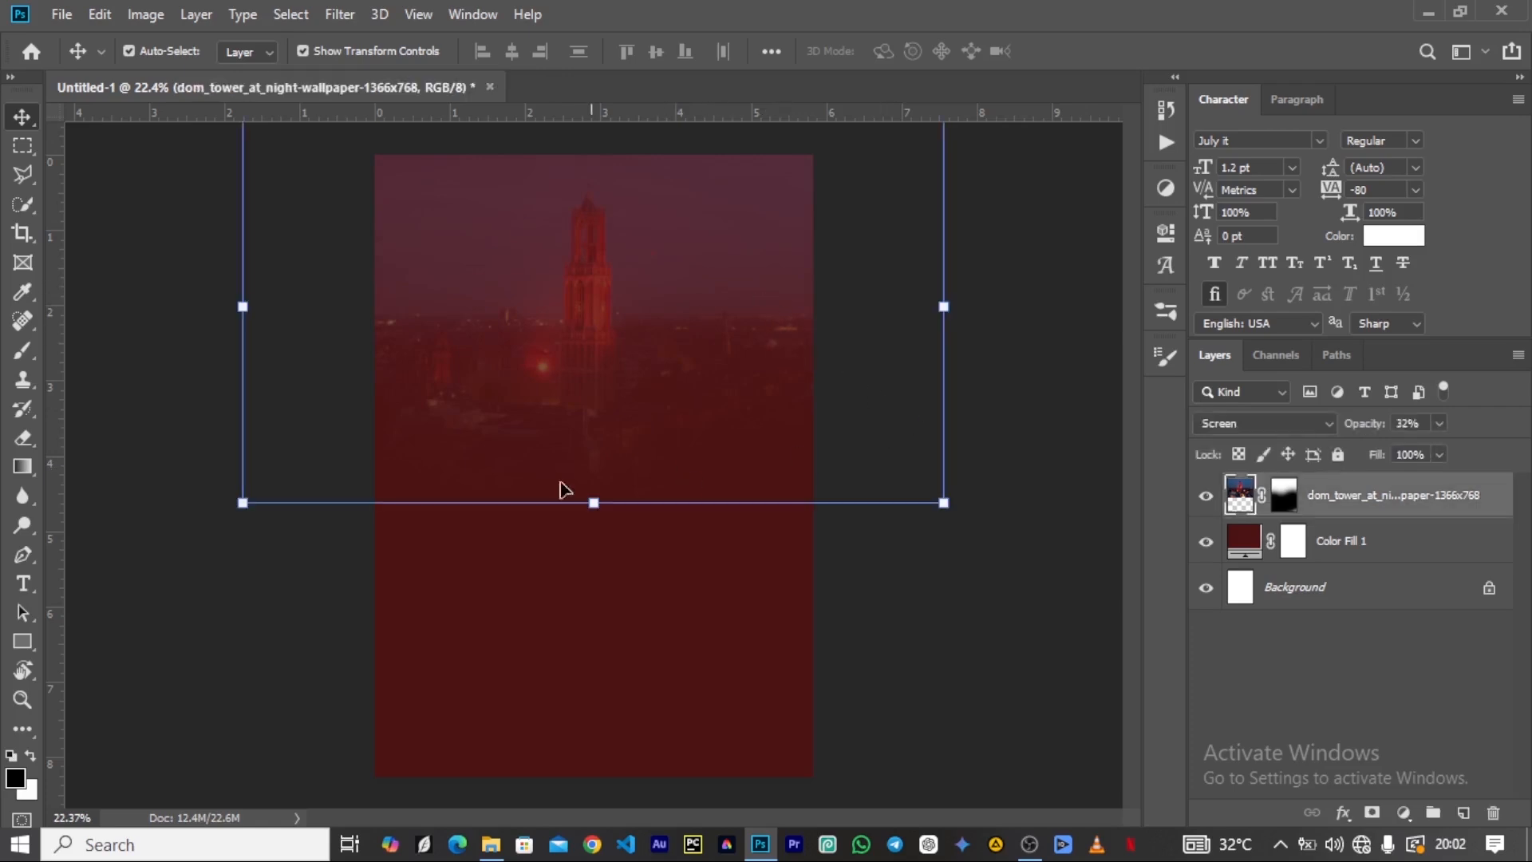
{"action": "left_click", "coordinate": [491, 845]}
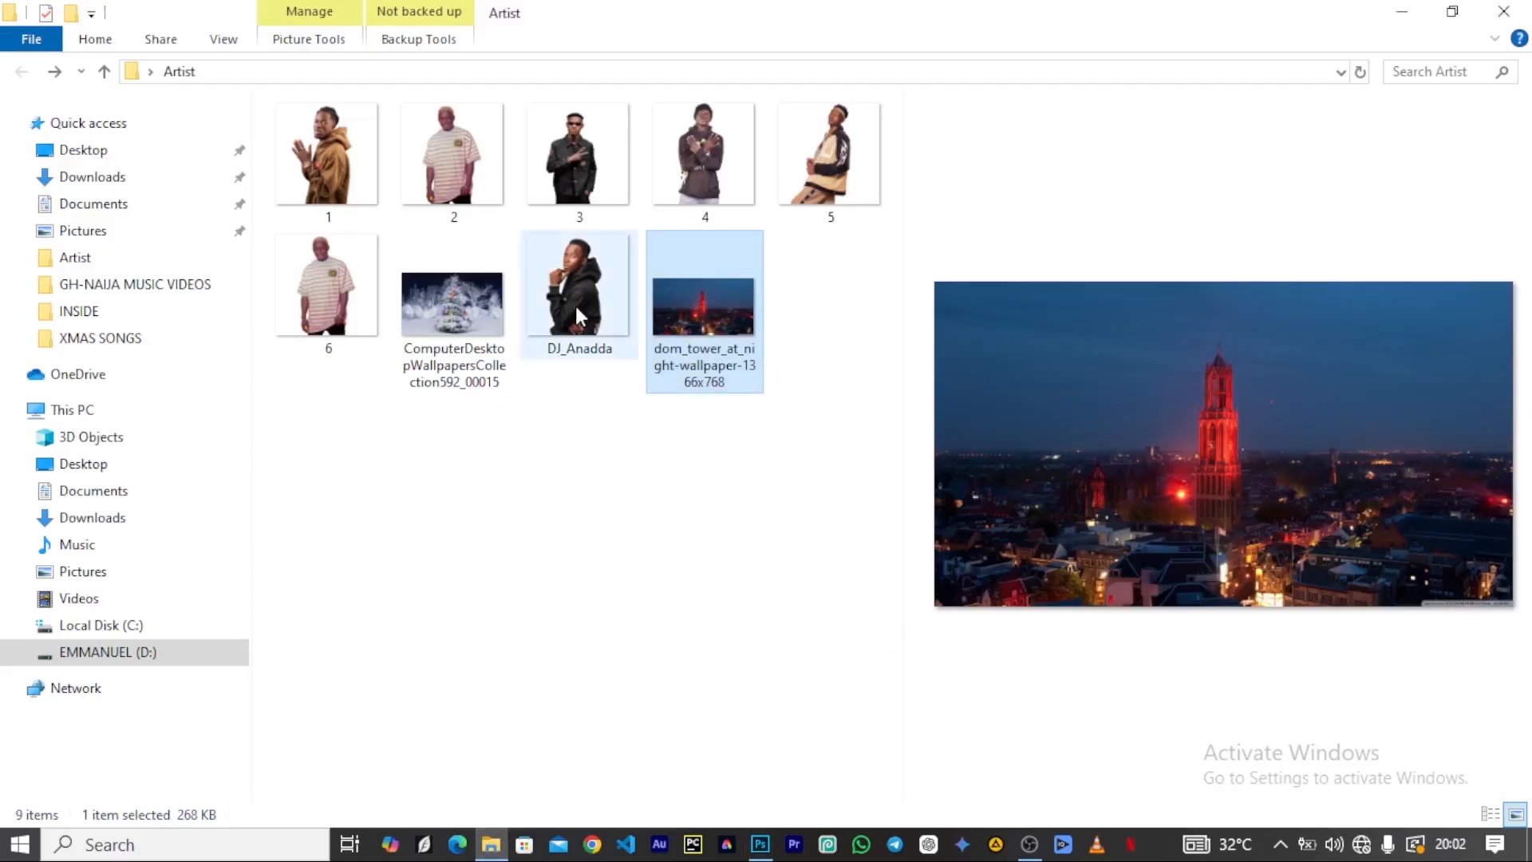
{"action": "left_click", "coordinate": [445, 345]}
{"action": "left_click_drag", "start_coordinate": [433, 300], "coordinate": [644, 419]}
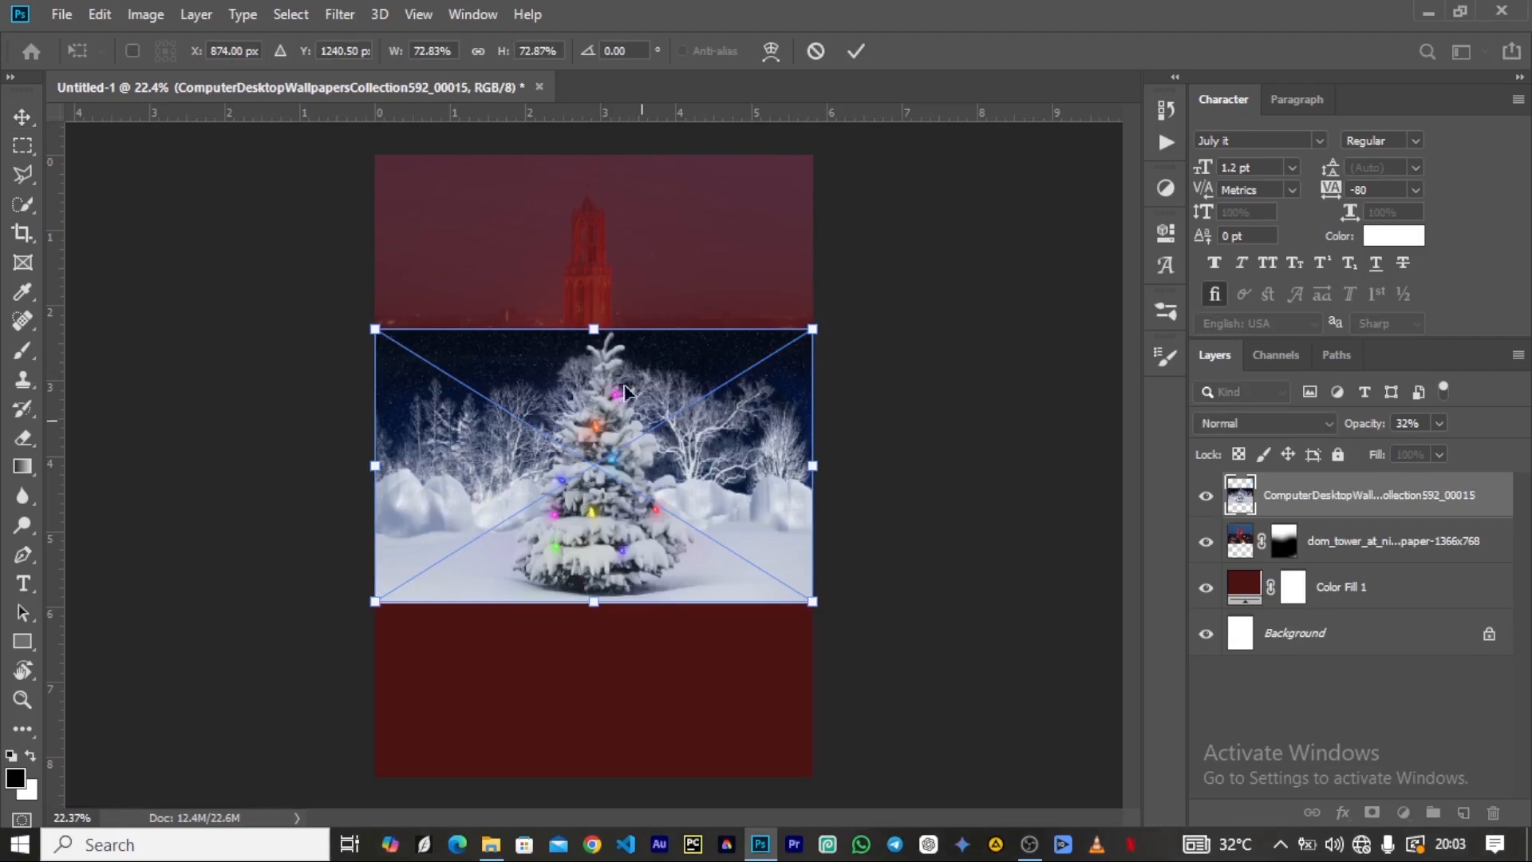
{"action": "left_click_drag", "start_coordinate": [587, 319], "coordinate": [594, 245]}
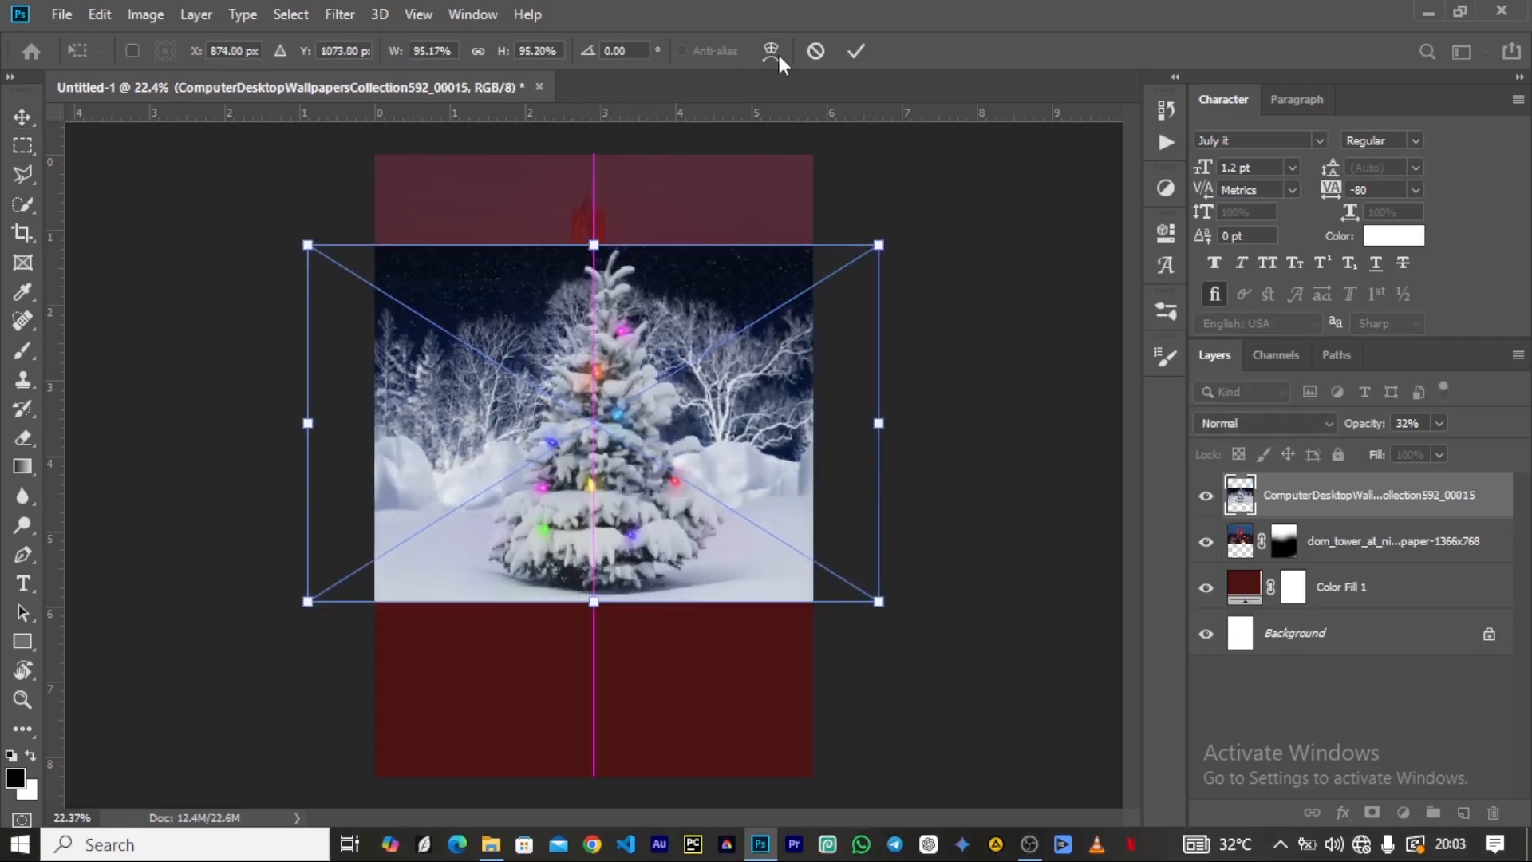
{"action": "left_click", "coordinate": [854, 51]}
Move the snowy tree image toward the canvas's right side and set its blend mode to Overlay.
{"action": "left_click_drag", "start_coordinate": [599, 407], "coordinate": [721, 394]}
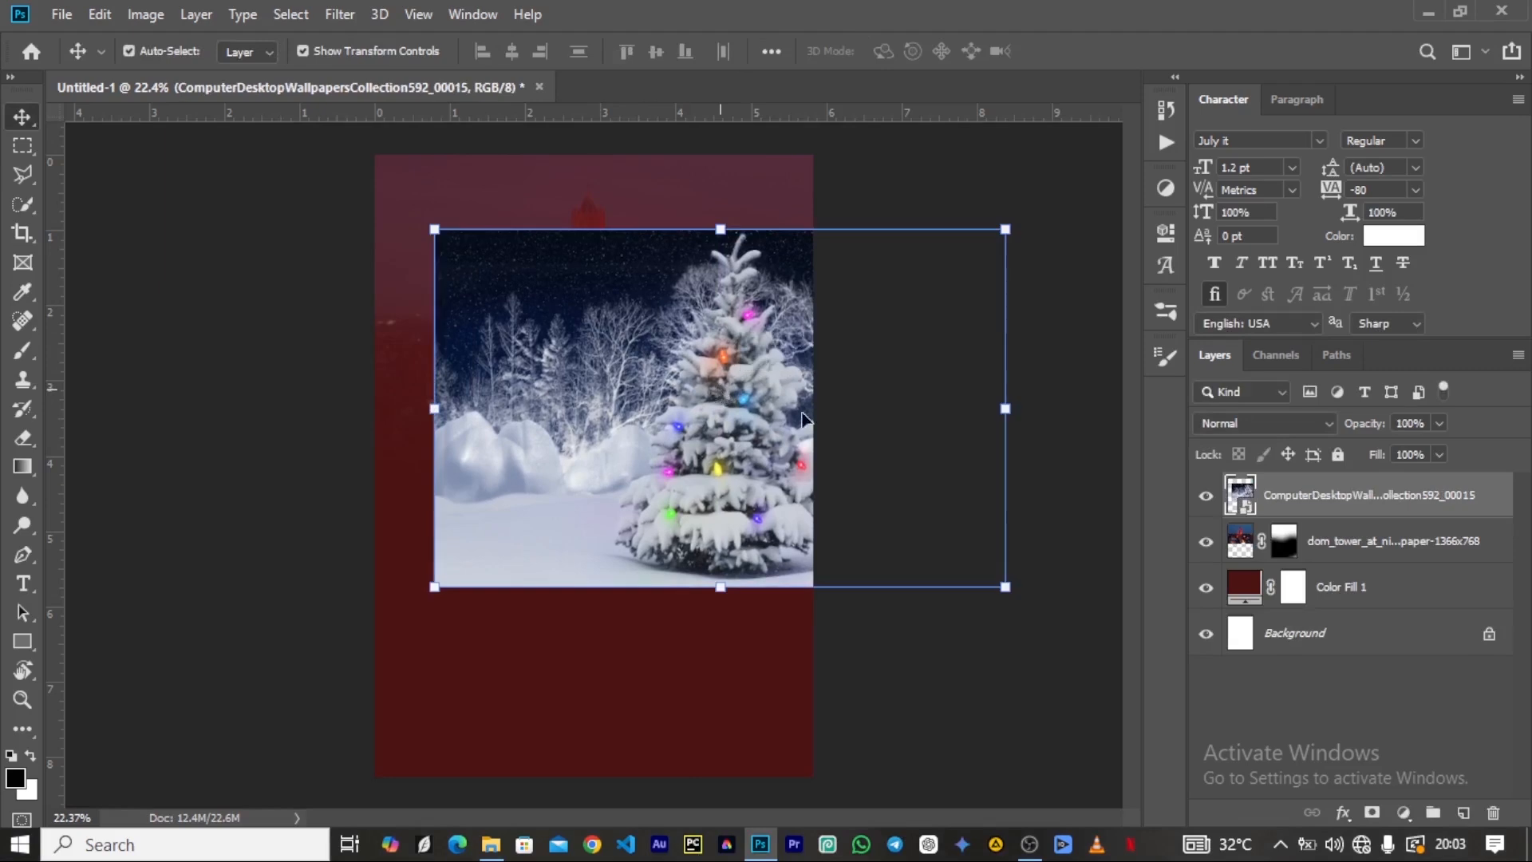
{"action": "left_click", "coordinate": [1303, 427]}
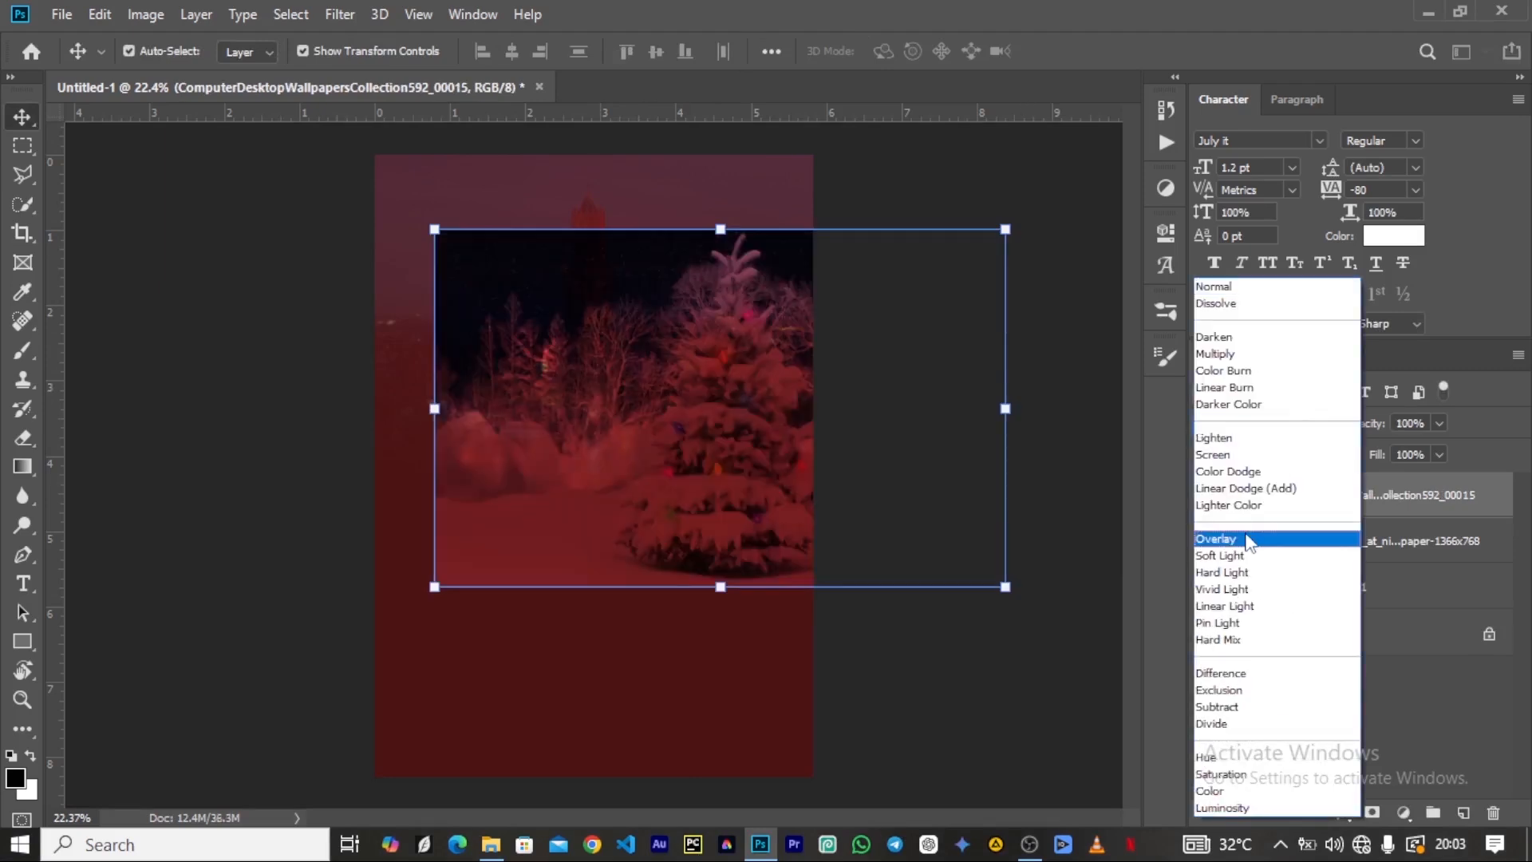
{"action": "left_click", "coordinate": [1249, 538]}
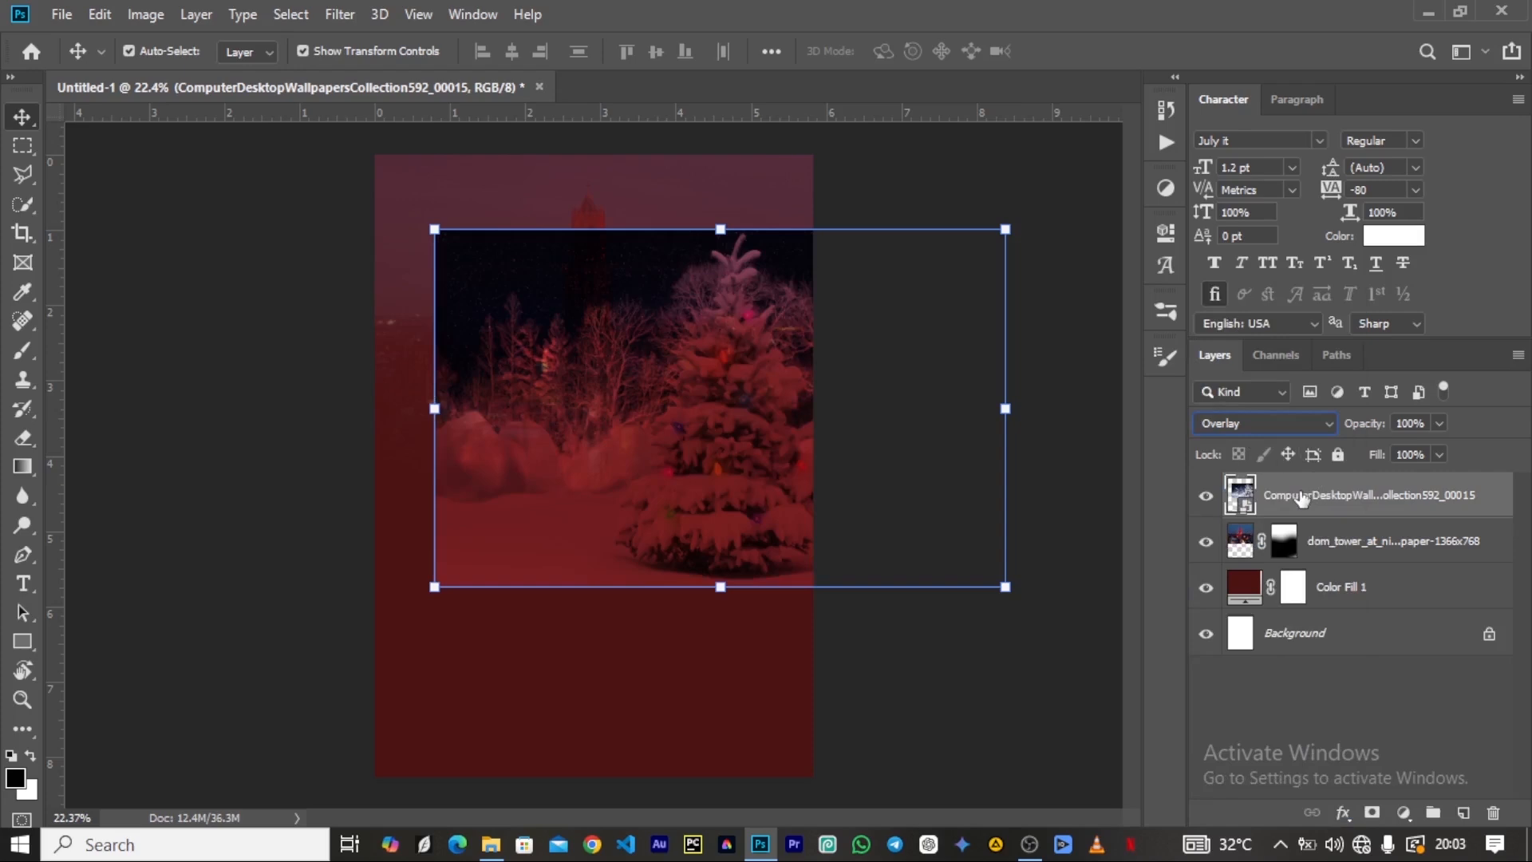
Move the snowy tree image up to the canvas's upper right and scale it to about 105%.
{"action": "key", "text": "ctrl"}
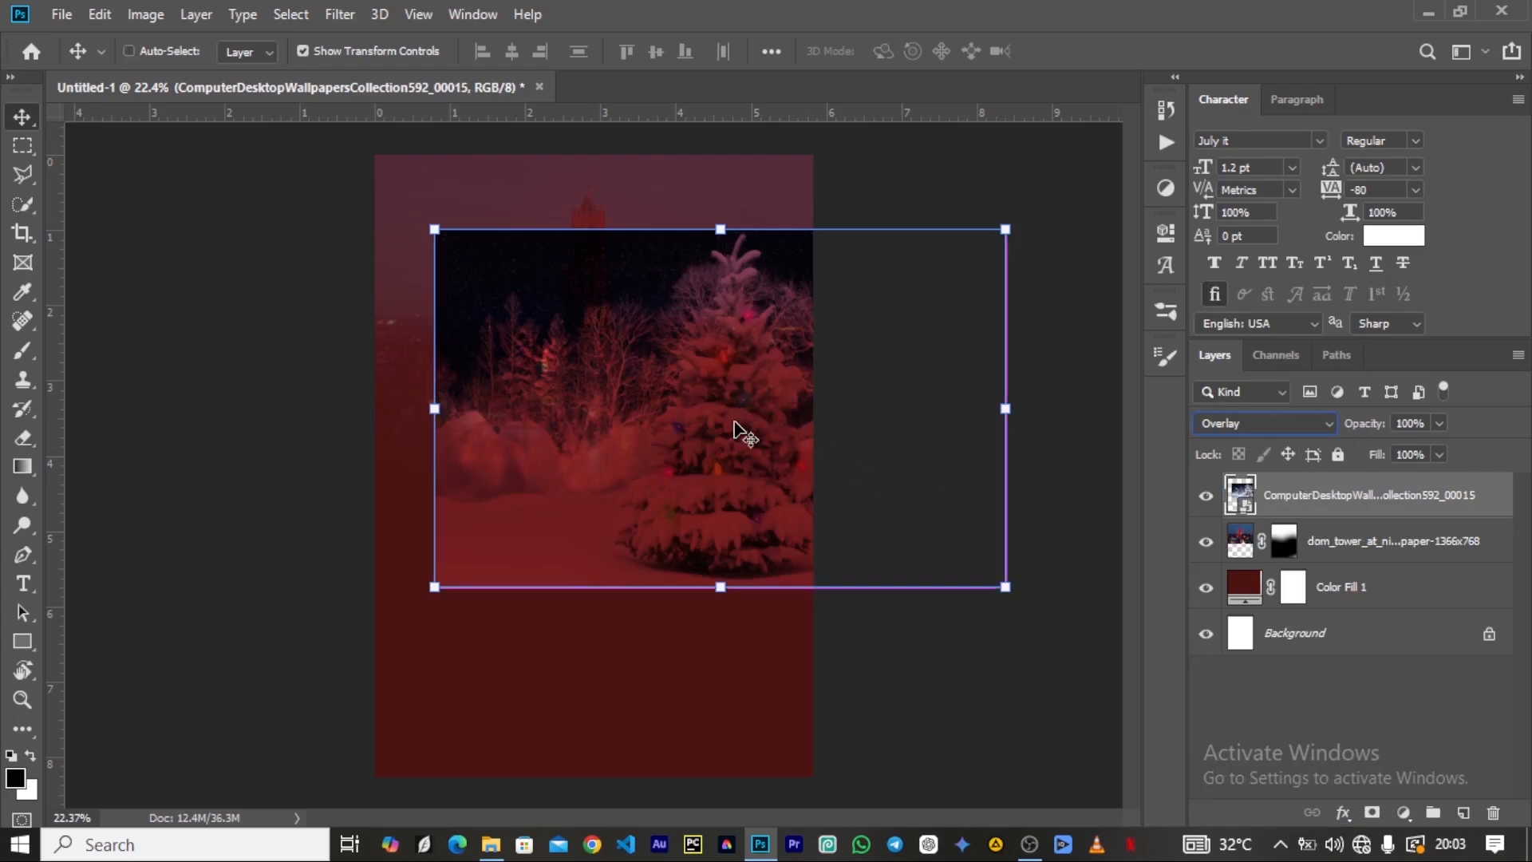
{"action": "left_click_drag", "start_coordinate": [734, 431], "coordinate": [771, 347]}
{"action": "left_click_drag", "start_coordinate": [468, 506], "coordinate": [424, 550]}
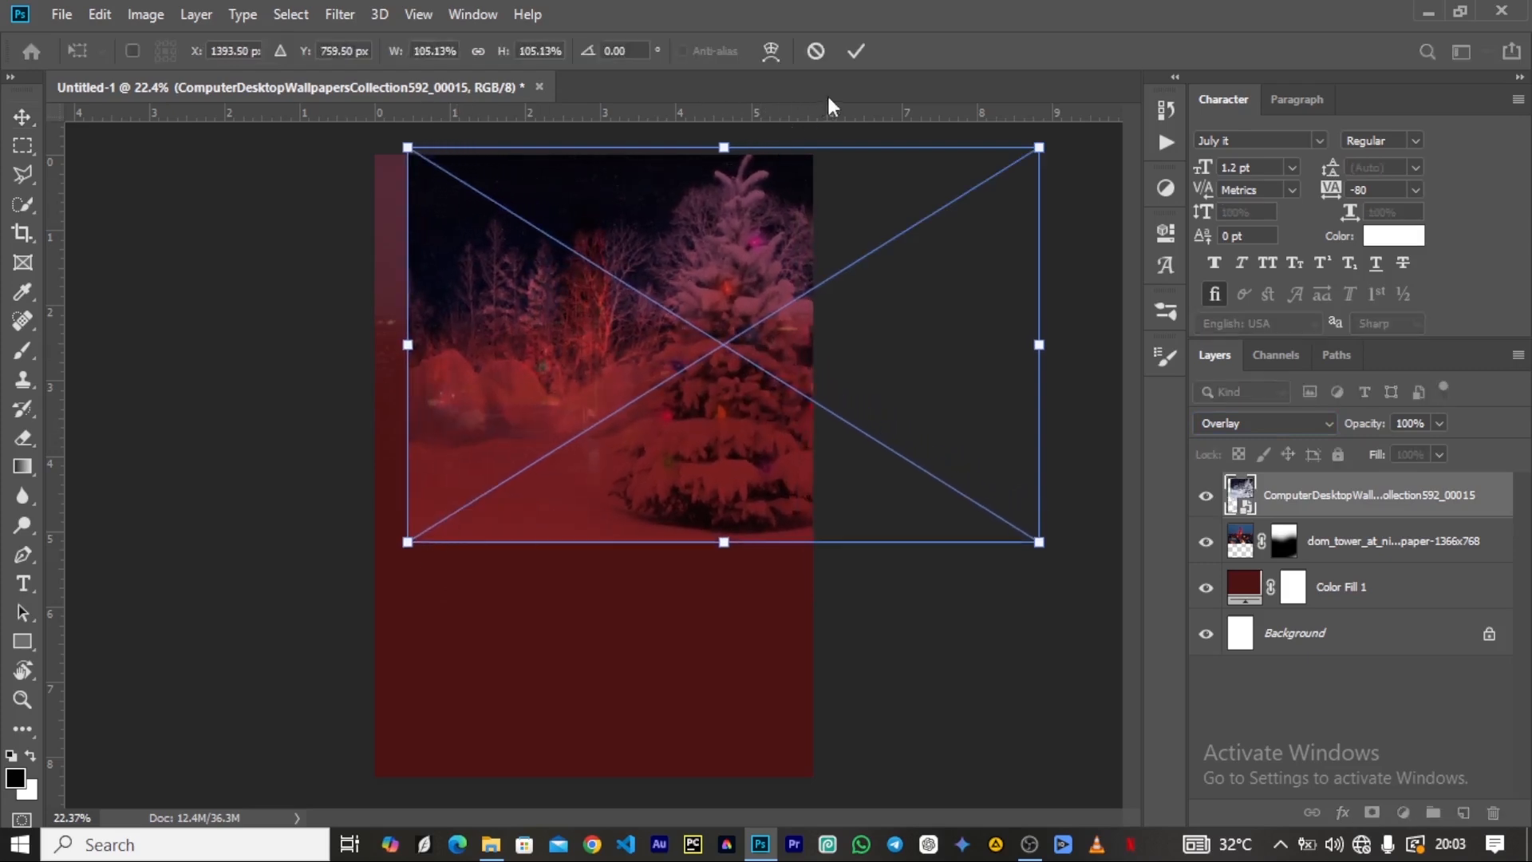
{"action": "left_click", "coordinate": [853, 54]}
Lower the snowy tree layer's opacity to 26% and mask out its left and lower parts with the soft black brush.
{"action": "left_click_drag", "start_coordinate": [1376, 427], "coordinate": [1310, 451]}
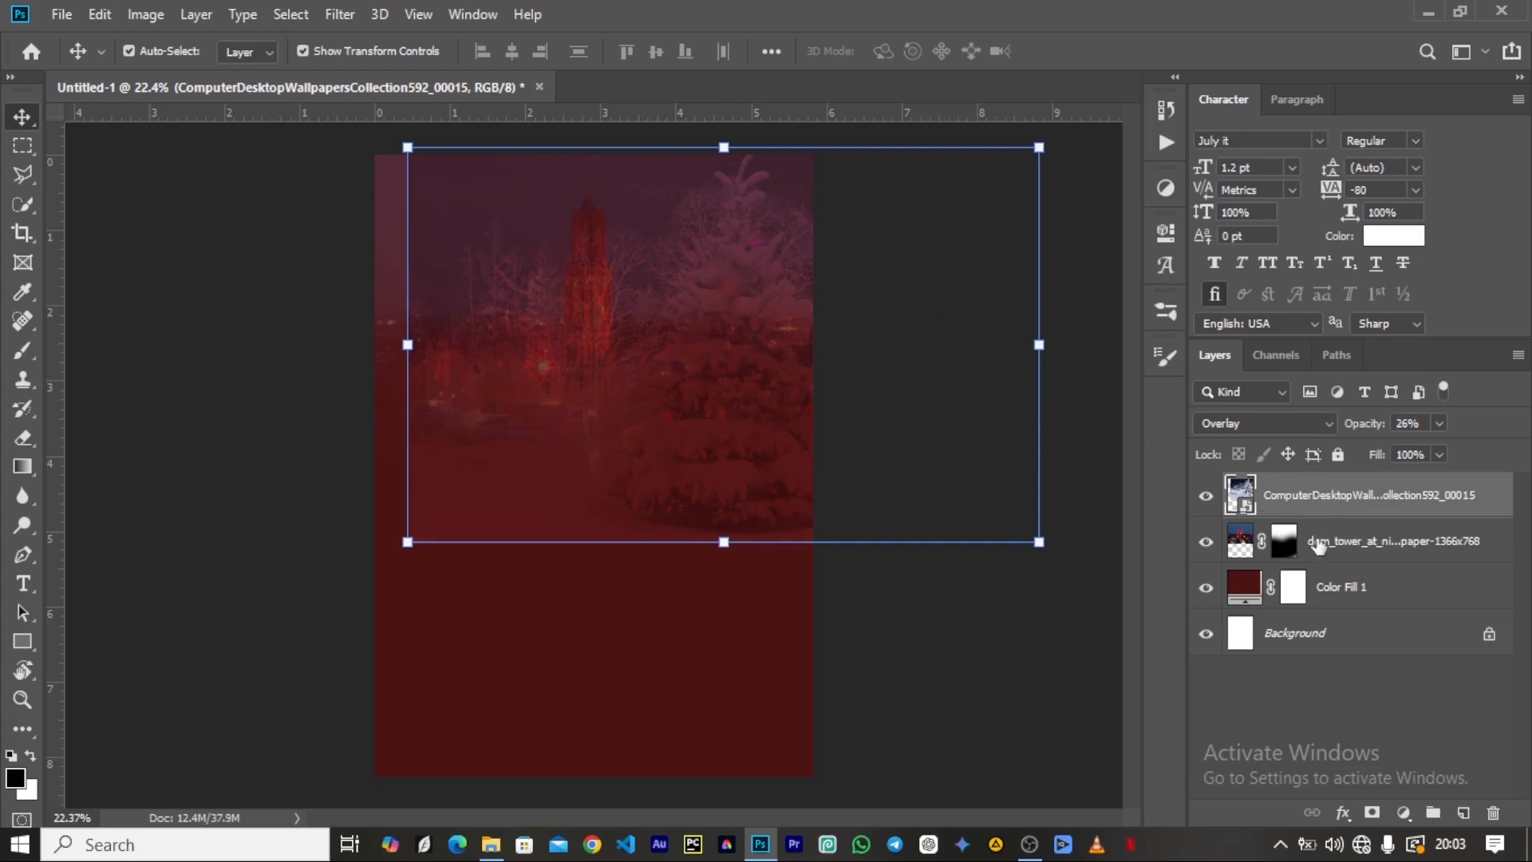
{"action": "left_click", "coordinate": [1372, 812]}
{"action": "key", "text": "b"}
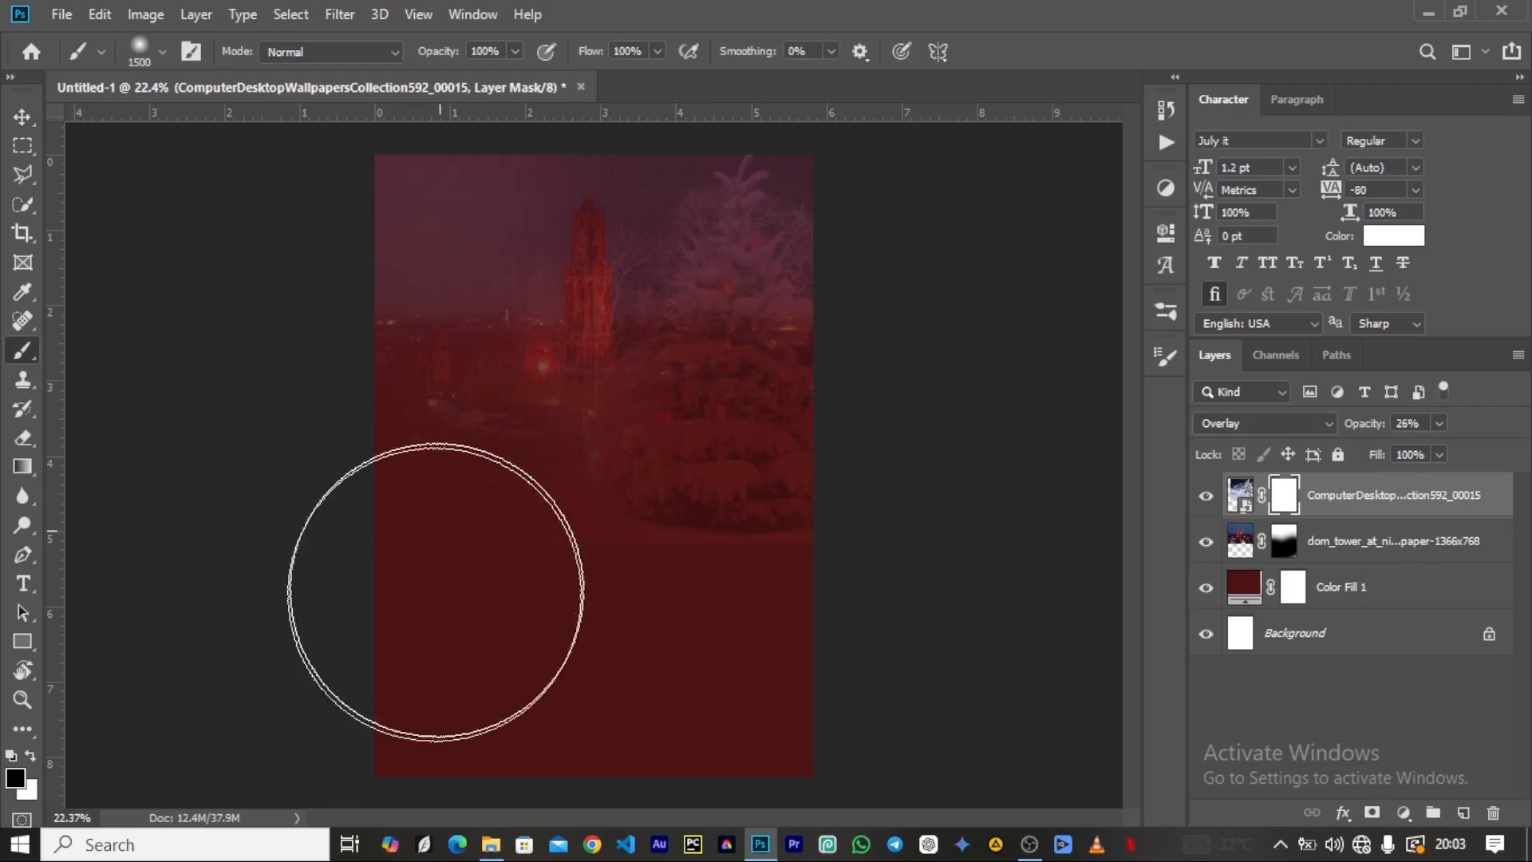
{"action": "left_click_drag", "start_coordinate": [506, 188], "coordinate": [513, 199]}
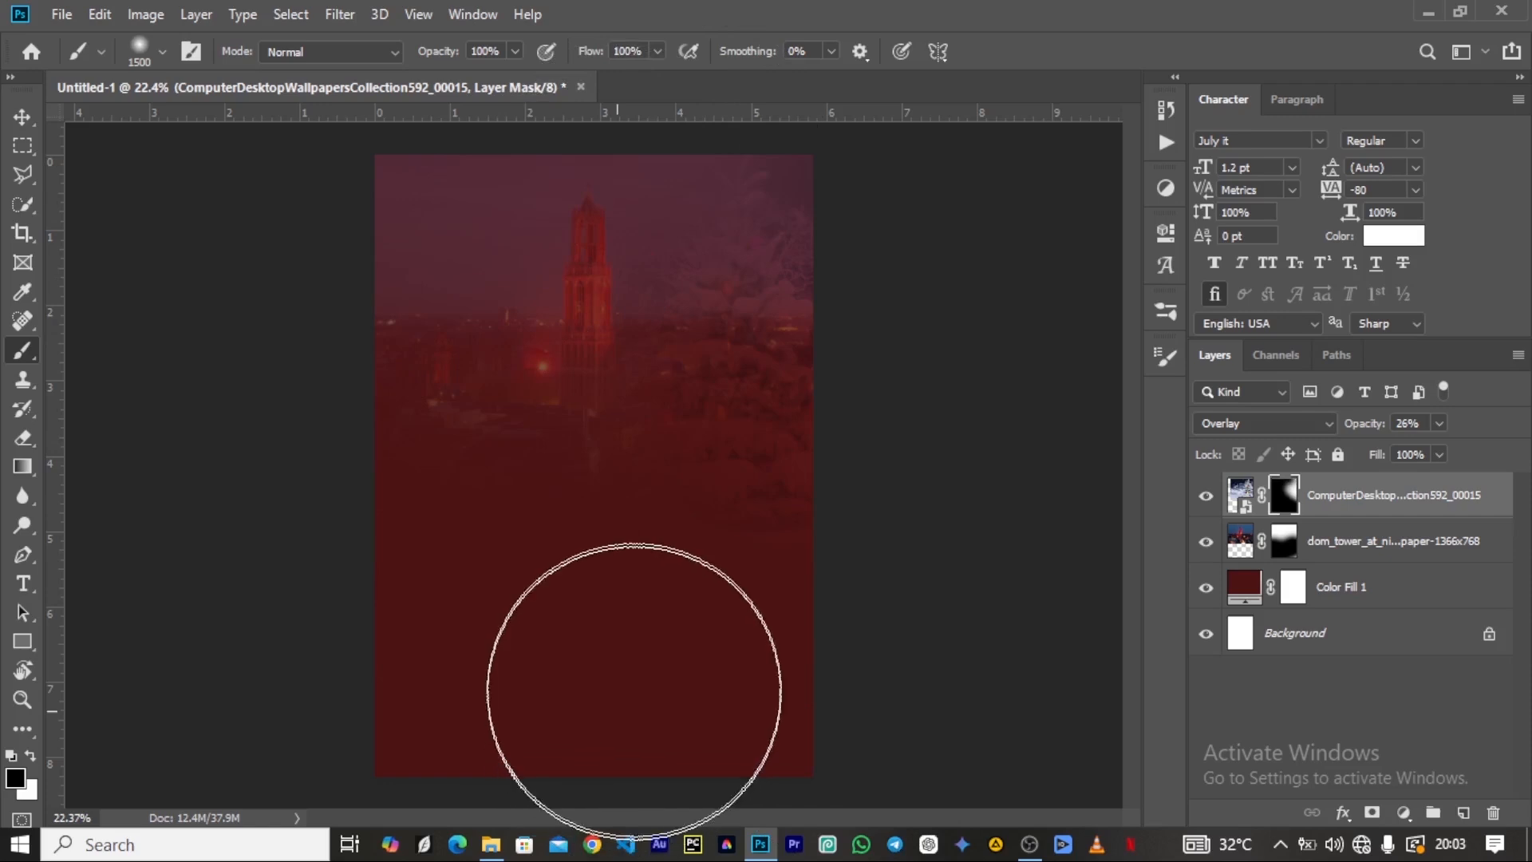
Raise the snowy tree layer's opacity to 35% and move it slightly up and to the right.
{"action": "left_click", "coordinate": [22, 117]}
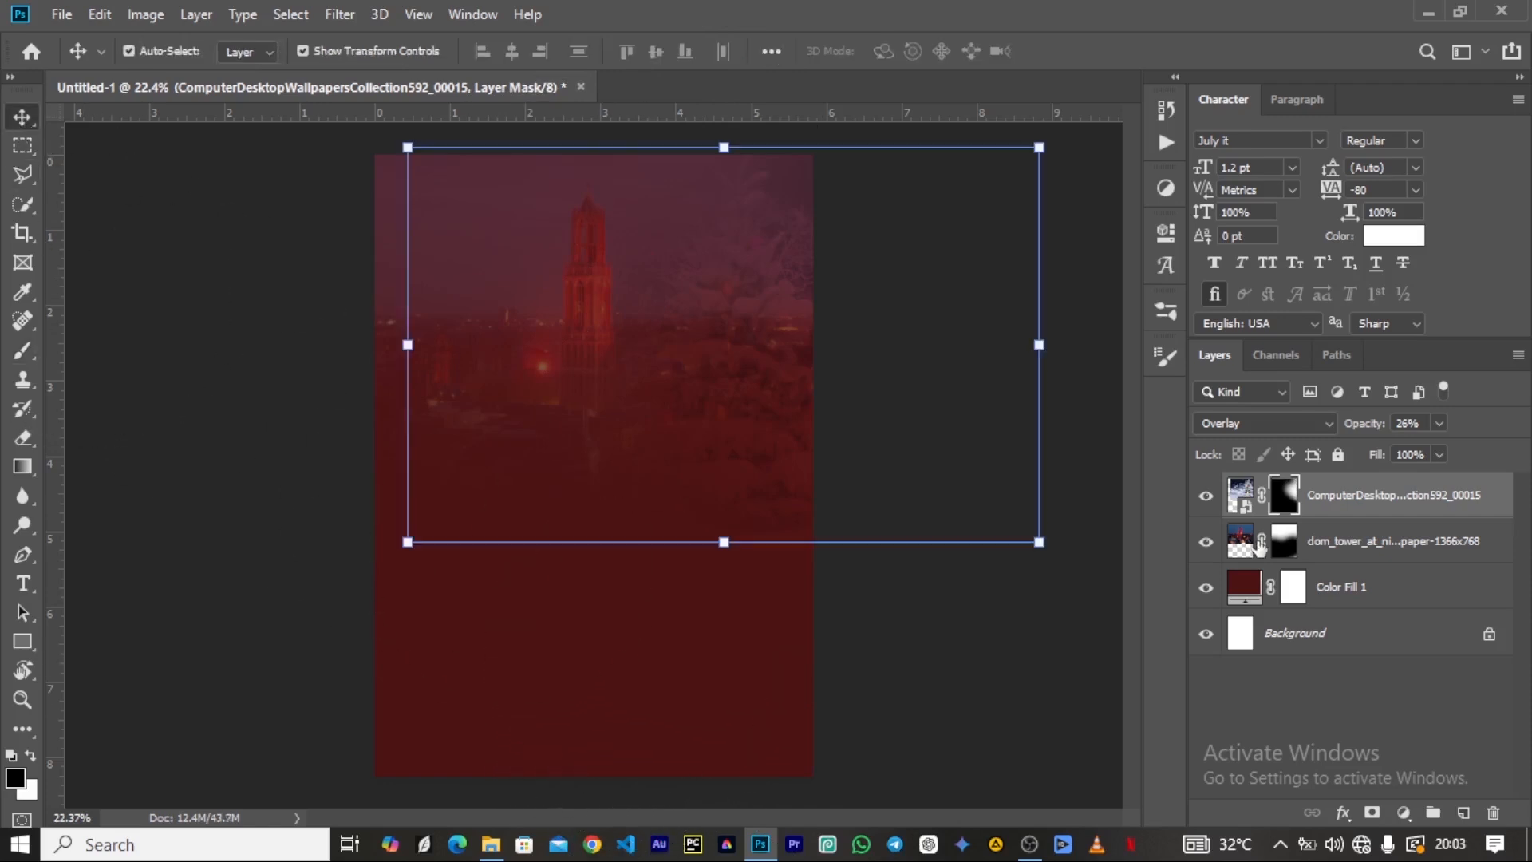
{"action": "left_click_drag", "start_coordinate": [1364, 426], "coordinate": [1374, 431]}
{"action": "mouse_move", "coordinate": [759, 256]}
{"action": "left_mouse_down"}
{"action": "mouse_move", "coordinate": [786, 257]}
{"action": "mouse_move", "coordinate": [780, 239]}
{"action": "left_mouse_up"}
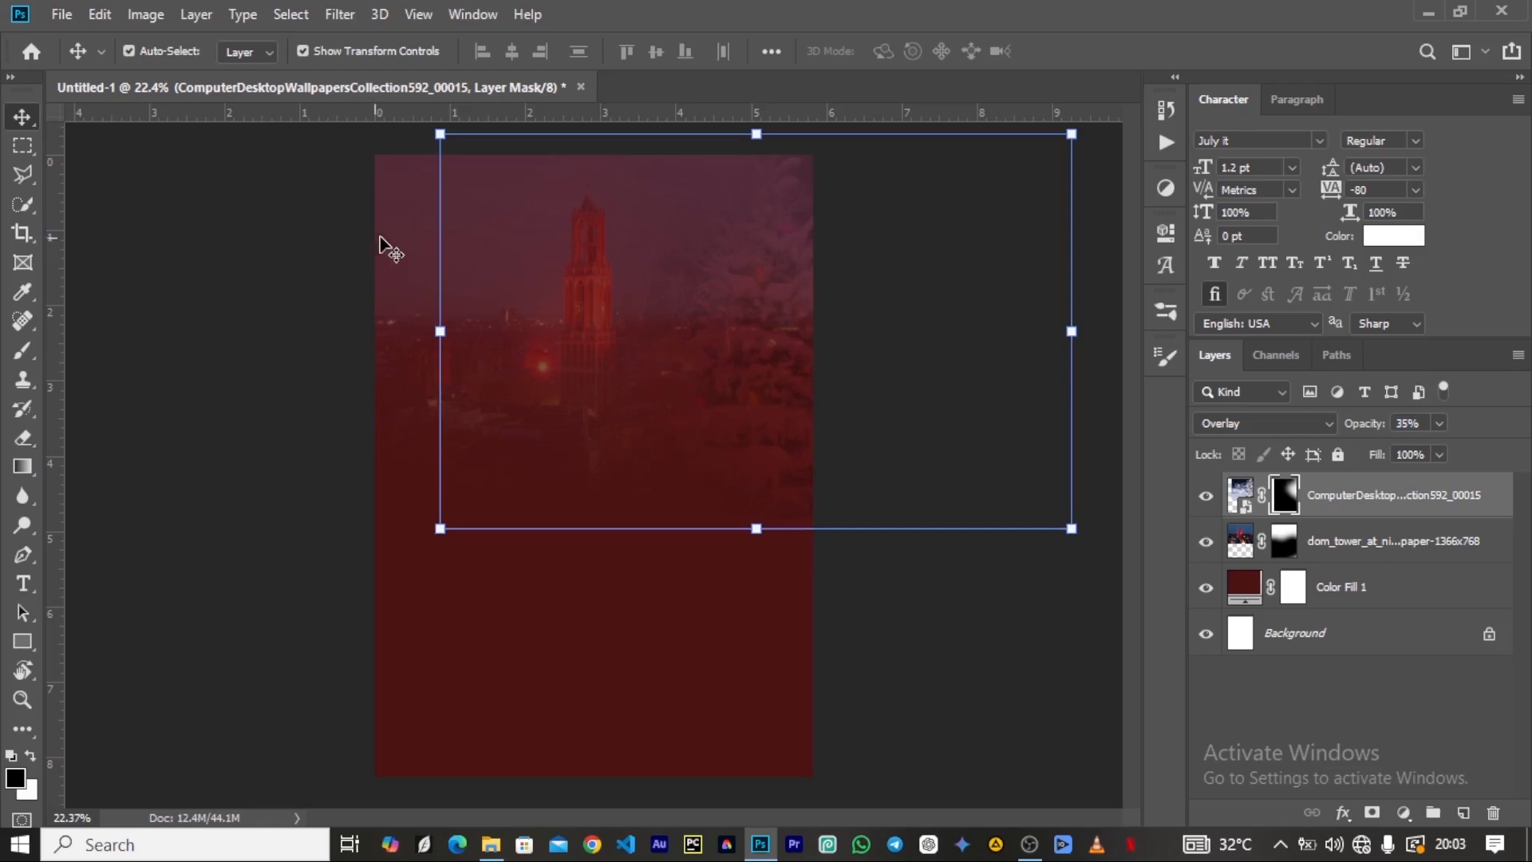
Refine the tower layer's mask with the soft black brush to blend the image further into the background.
{"action": "left_click", "coordinate": [399, 237]}
{"action": "left_click", "coordinate": [1284, 540]}
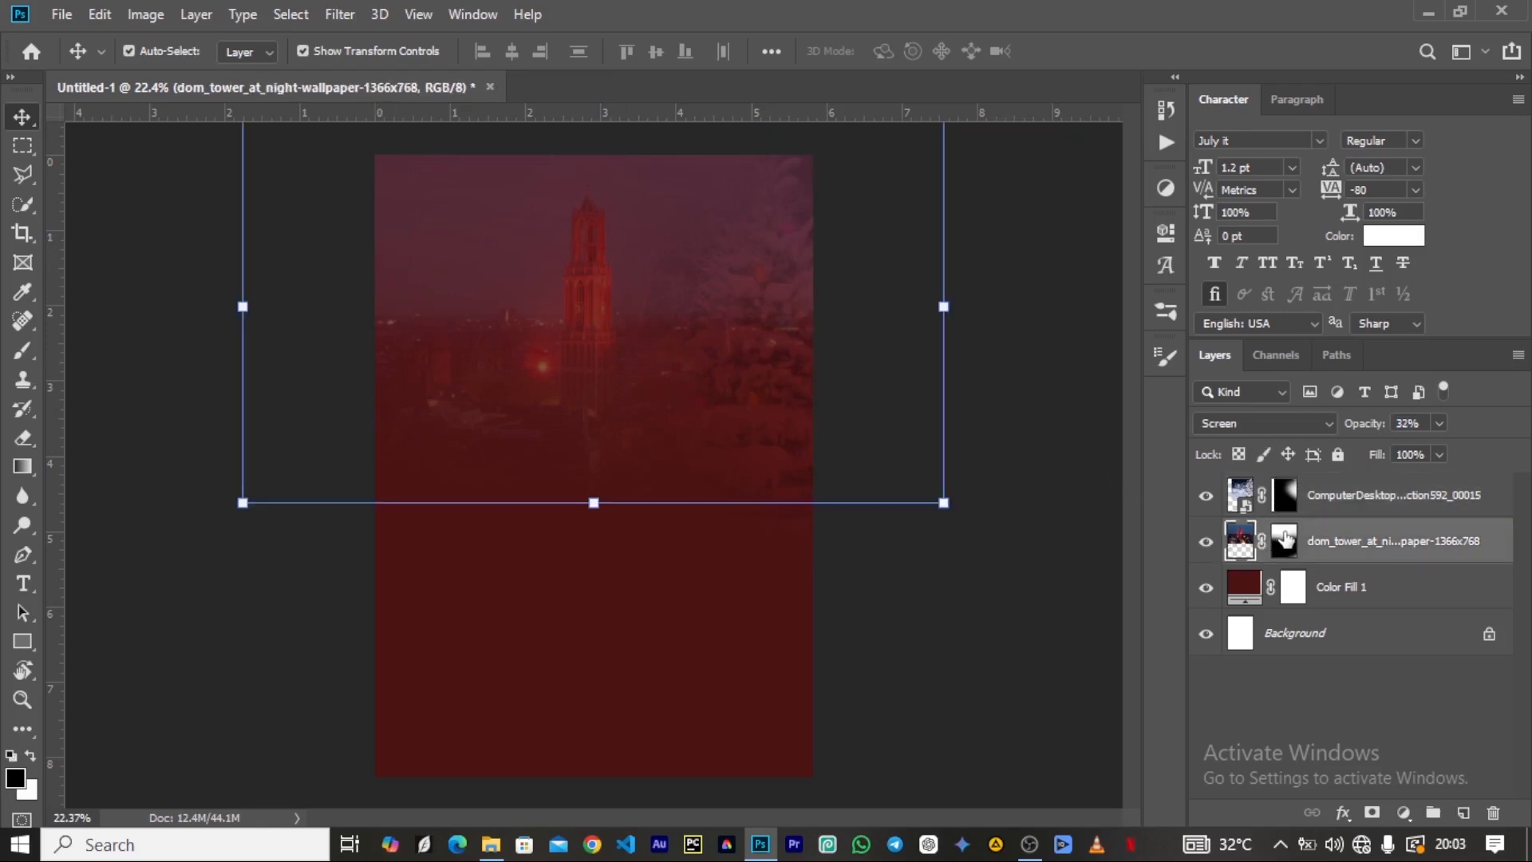
{"action": "key", "text": "b"}
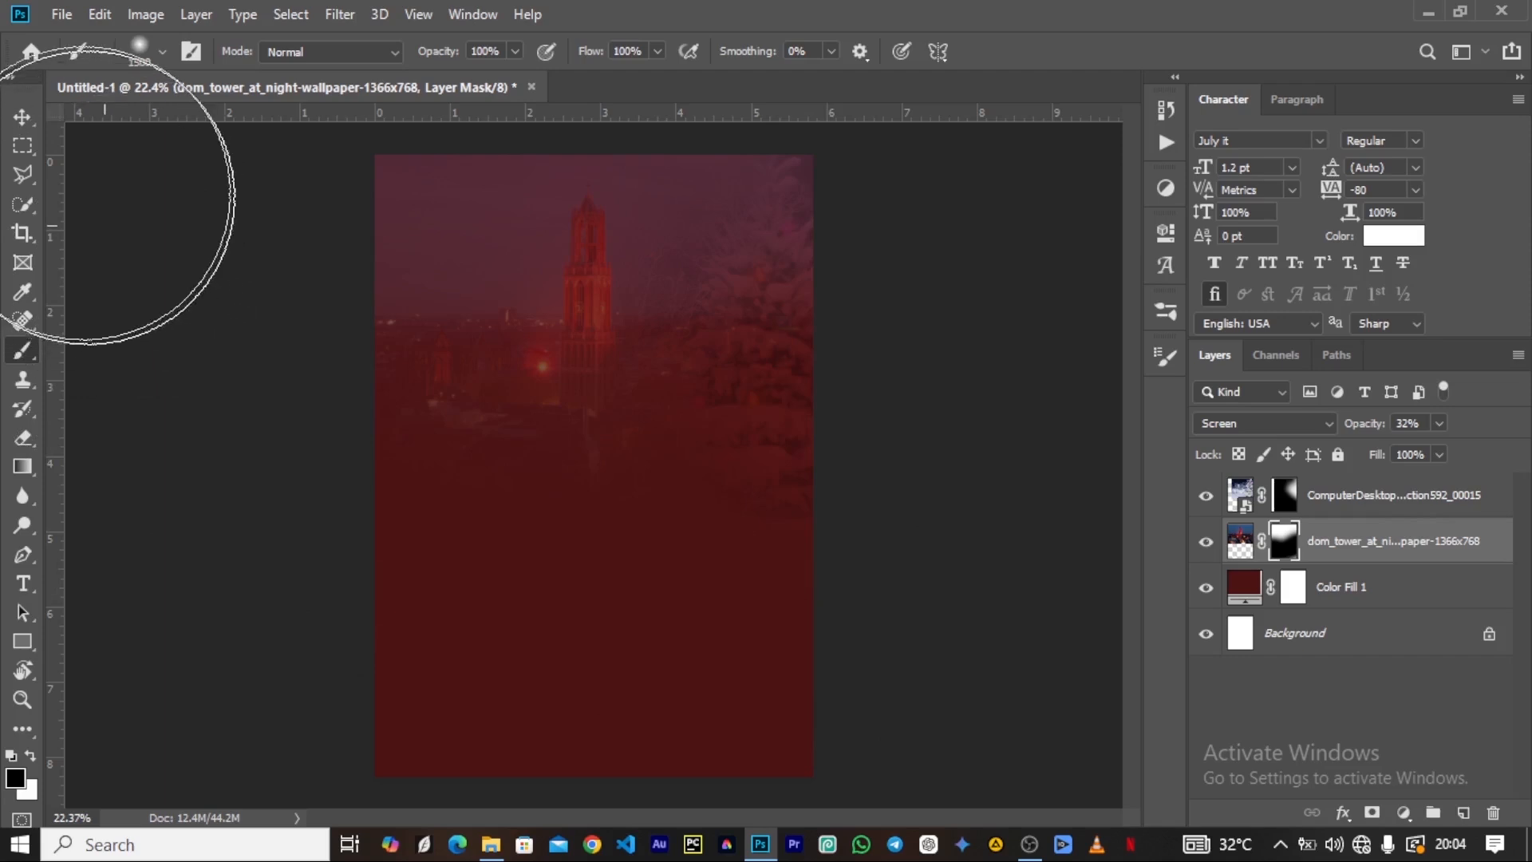
{"action": "left_click", "coordinate": [24, 119]}
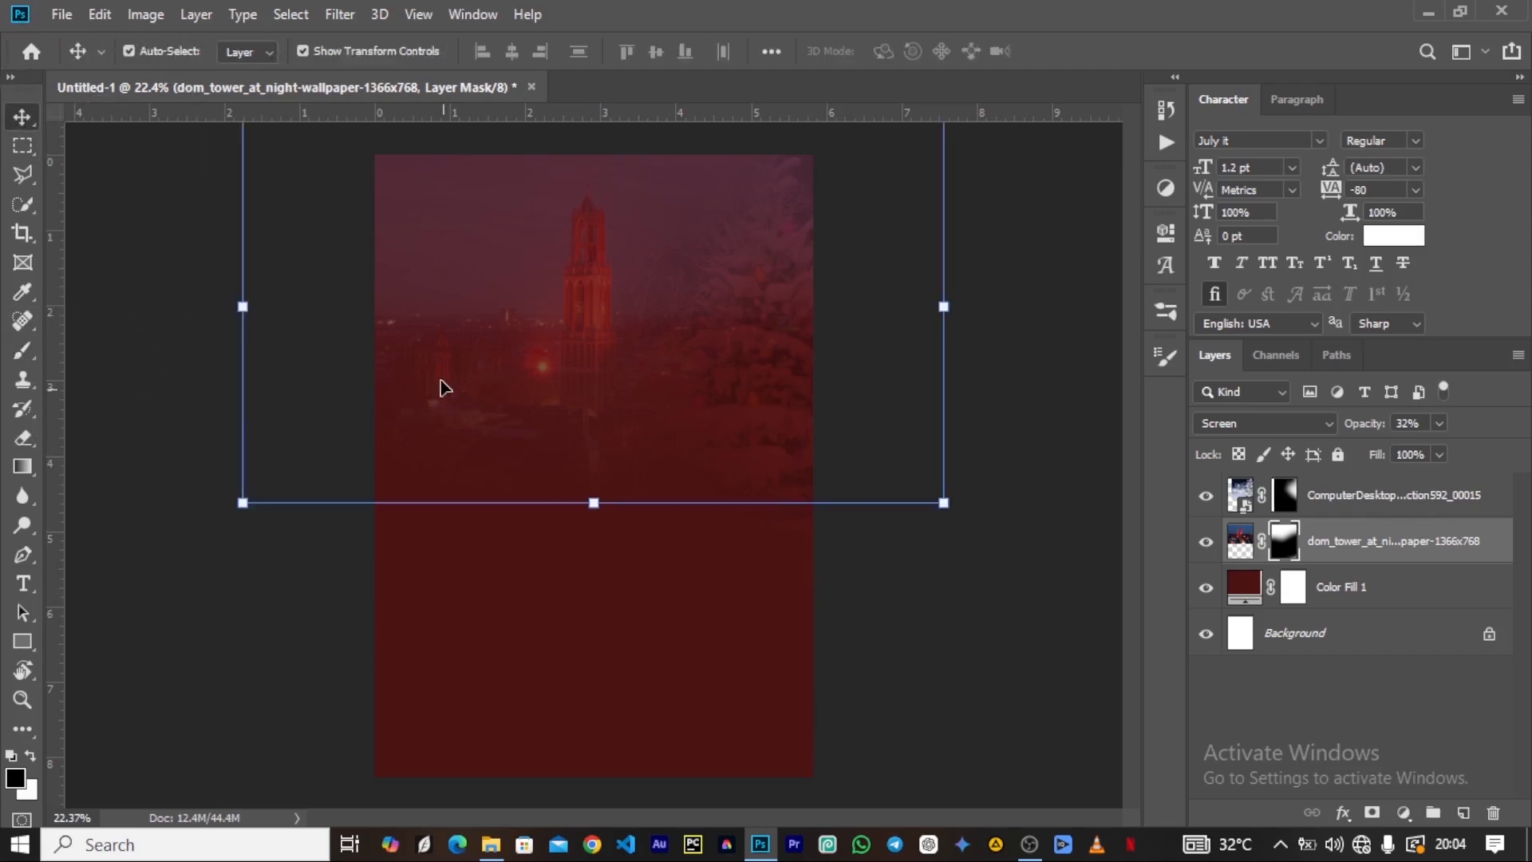
Select the tower and snowy tree layers together and move them slightly up.
{"action": "left_click", "coordinate": [1309, 502], "text": "ctrl"}
{"action": "left_click_drag", "start_coordinate": [557, 407], "coordinate": [557, 385]}
{"action": "left_click", "coordinate": [897, 311]}
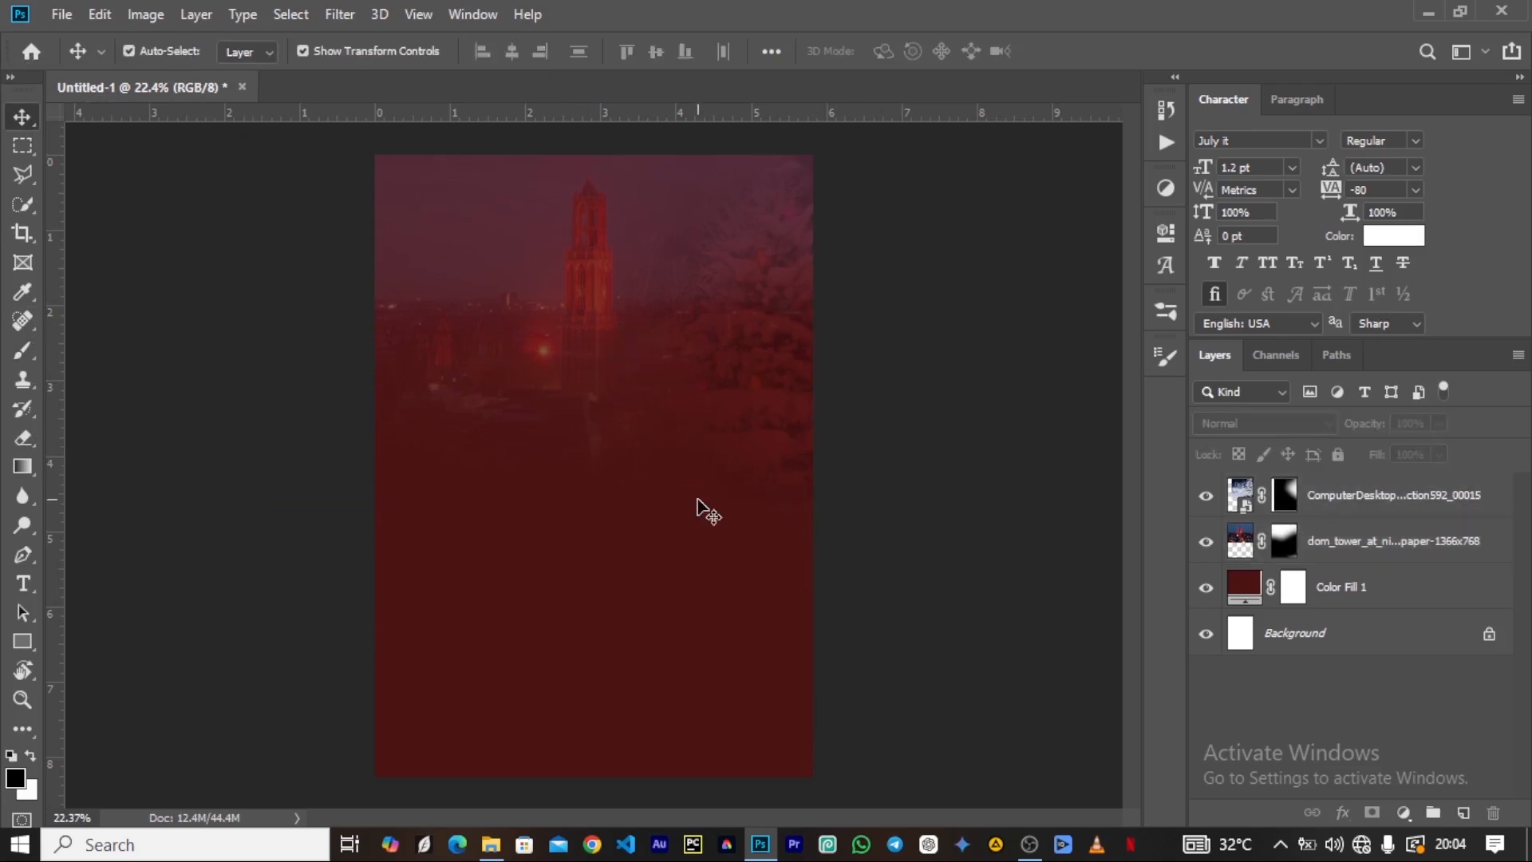
Add a text layer above the color fill near the canvas's middle in the July it Regular font at 1.2 pt.
{"action": "left_click", "coordinate": [584, 556]}
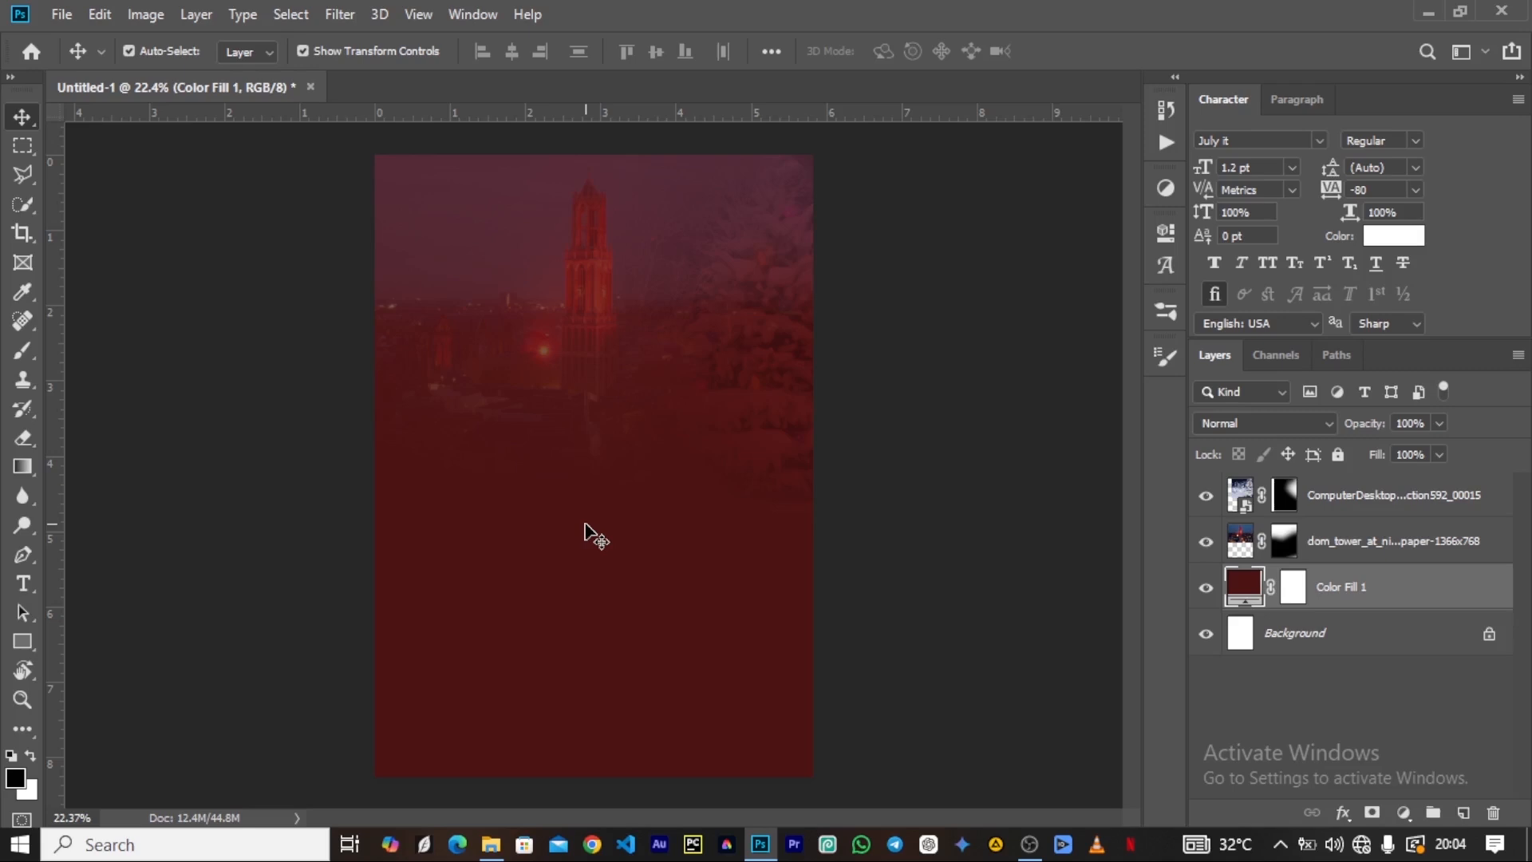
{"action": "key", "text": "t"}
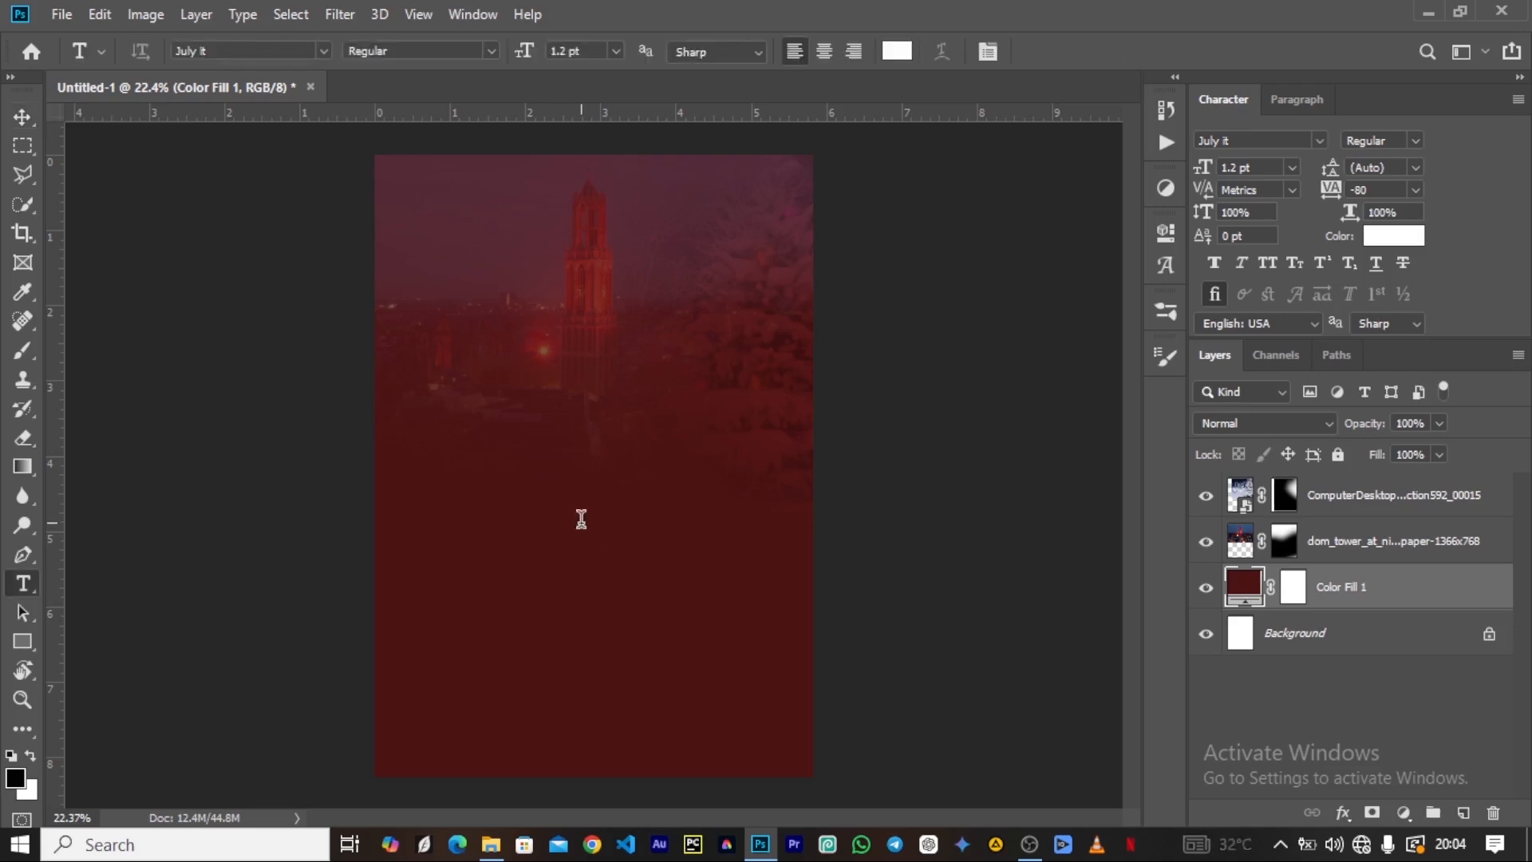
{"action": "left_click", "coordinate": [581, 518]}
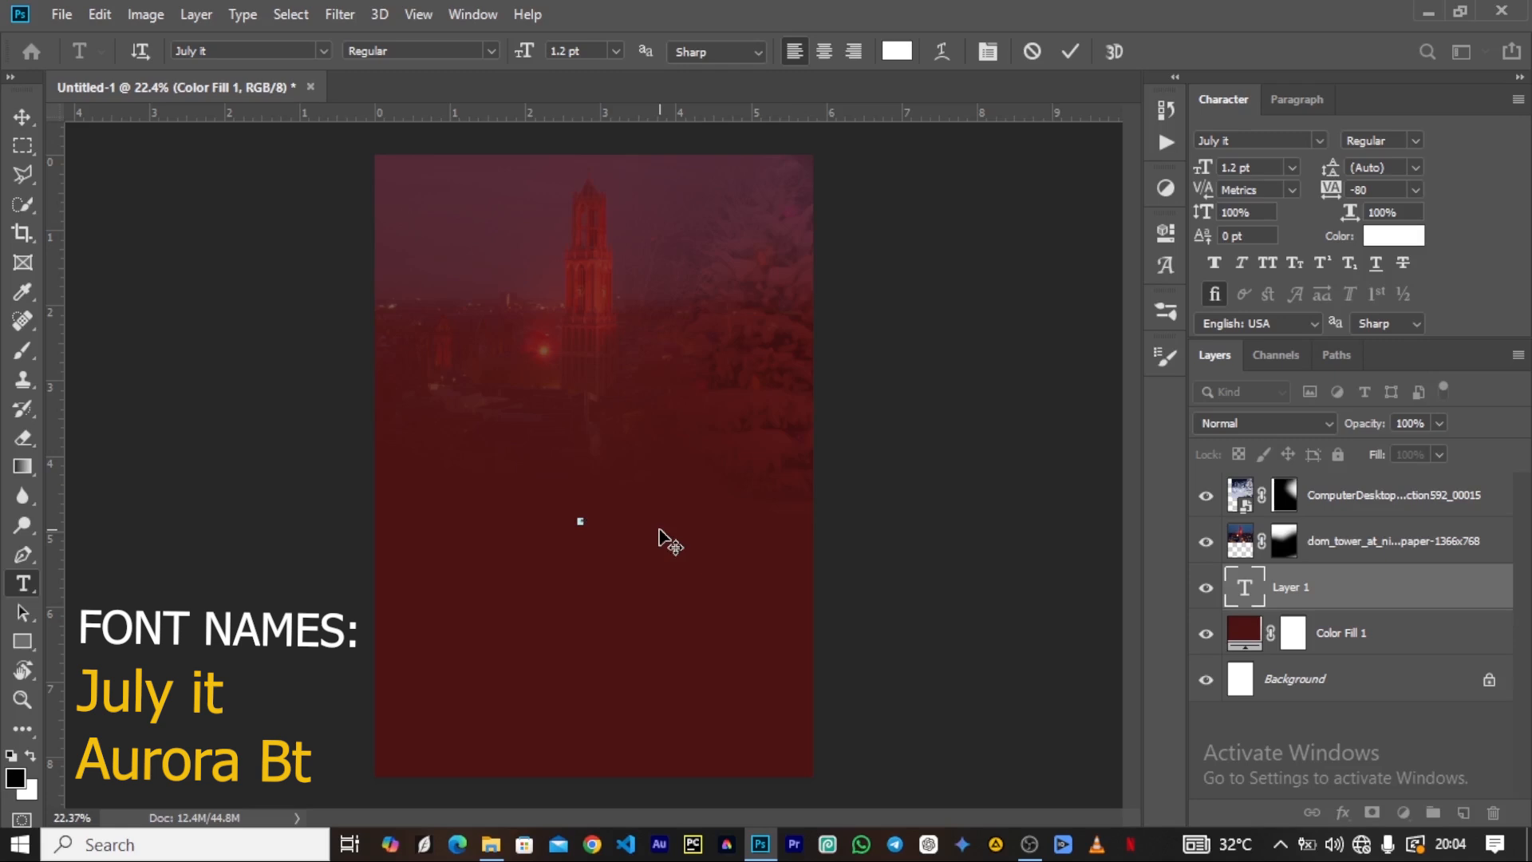
{"action": "left_click", "coordinate": [1070, 53]}
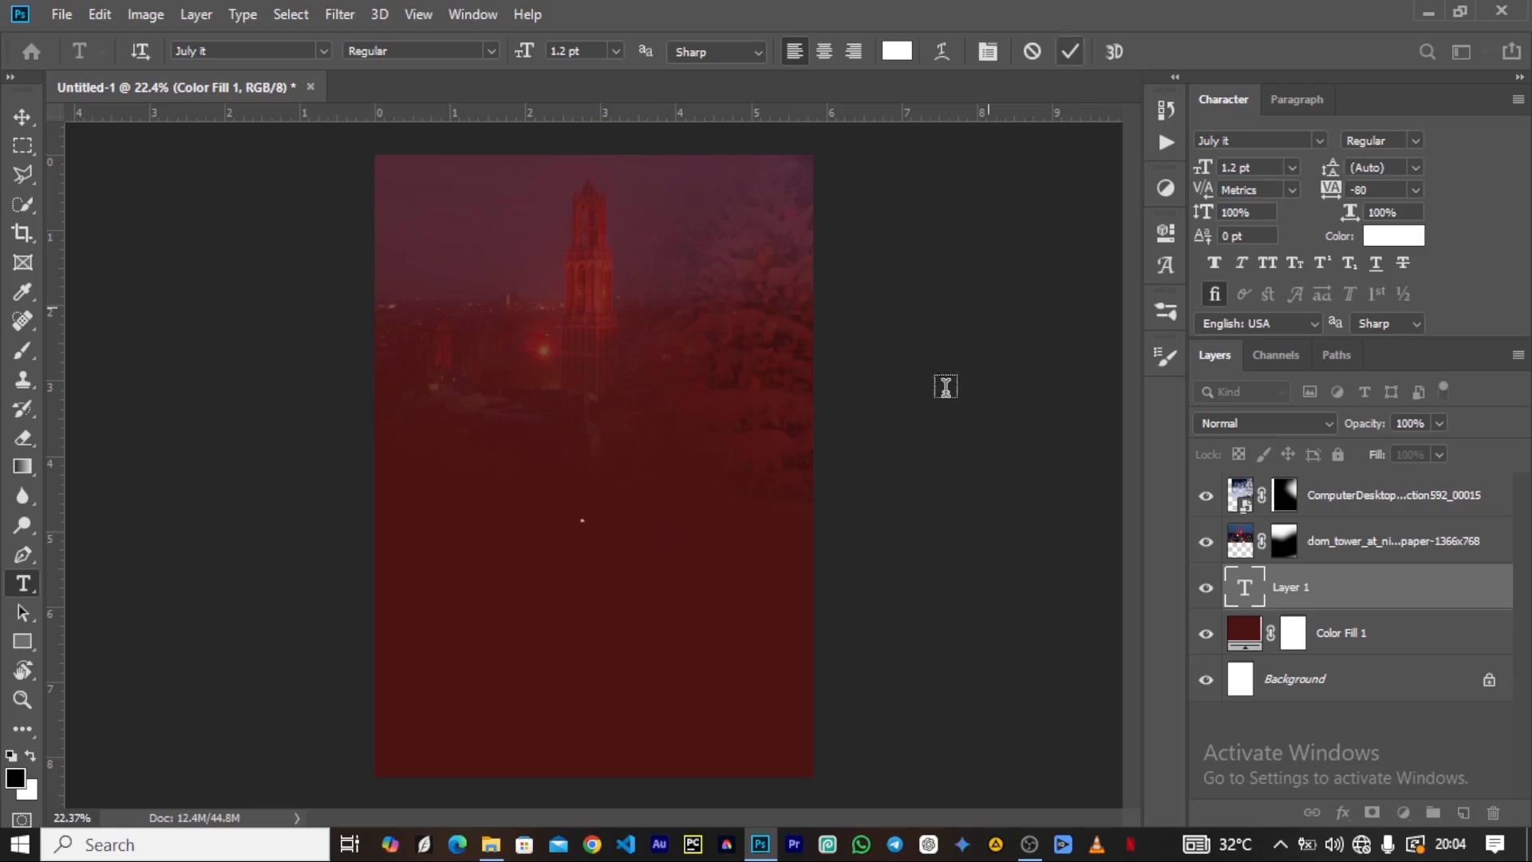
Enter Xmas as the text, enlarge it to 112.2 pt and place it near the top of the poster.
{"action": "key", "text": "v"}
{"action": "left_click_drag", "start_coordinate": [1209, 170], "coordinate": [1268, 167]}
{"action": "left_click_drag", "start_coordinate": [692, 513], "coordinate": [597, 311]}
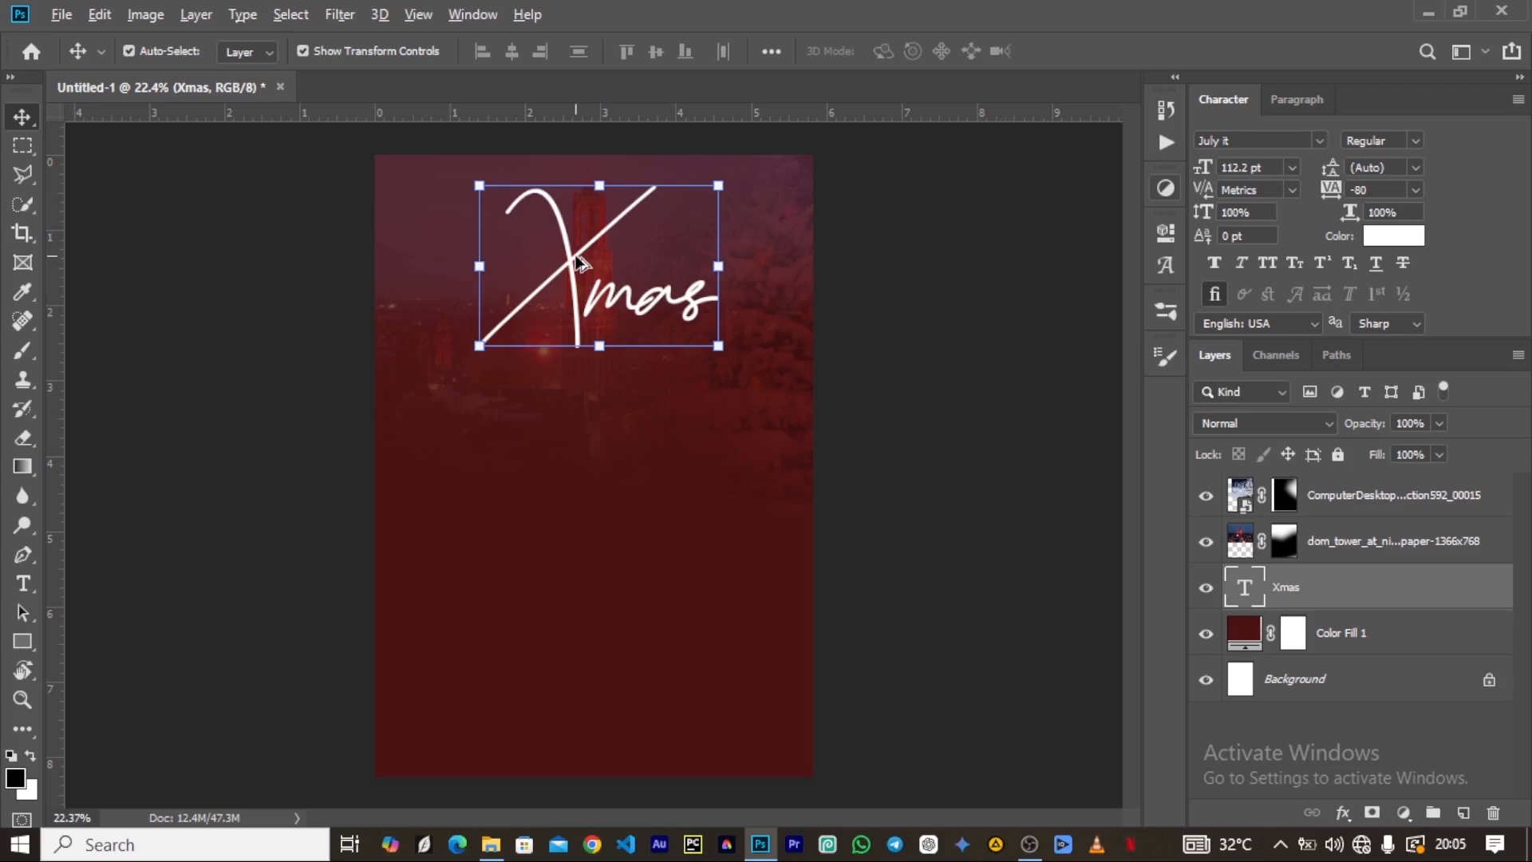
{"action": "left_click_drag", "start_coordinate": [576, 257], "coordinate": [578, 301]}
{"action": "key", "text": "ctrl+z"}
{"action": "key", "text": "ctrl+z"}
Bring the Xmas layer to the top of the stack and place a duplicate scaled to about 76.43 pt in the poster's lower half.
{"action": "left_click_drag", "start_coordinate": [1306, 594], "coordinate": [919, 346]}
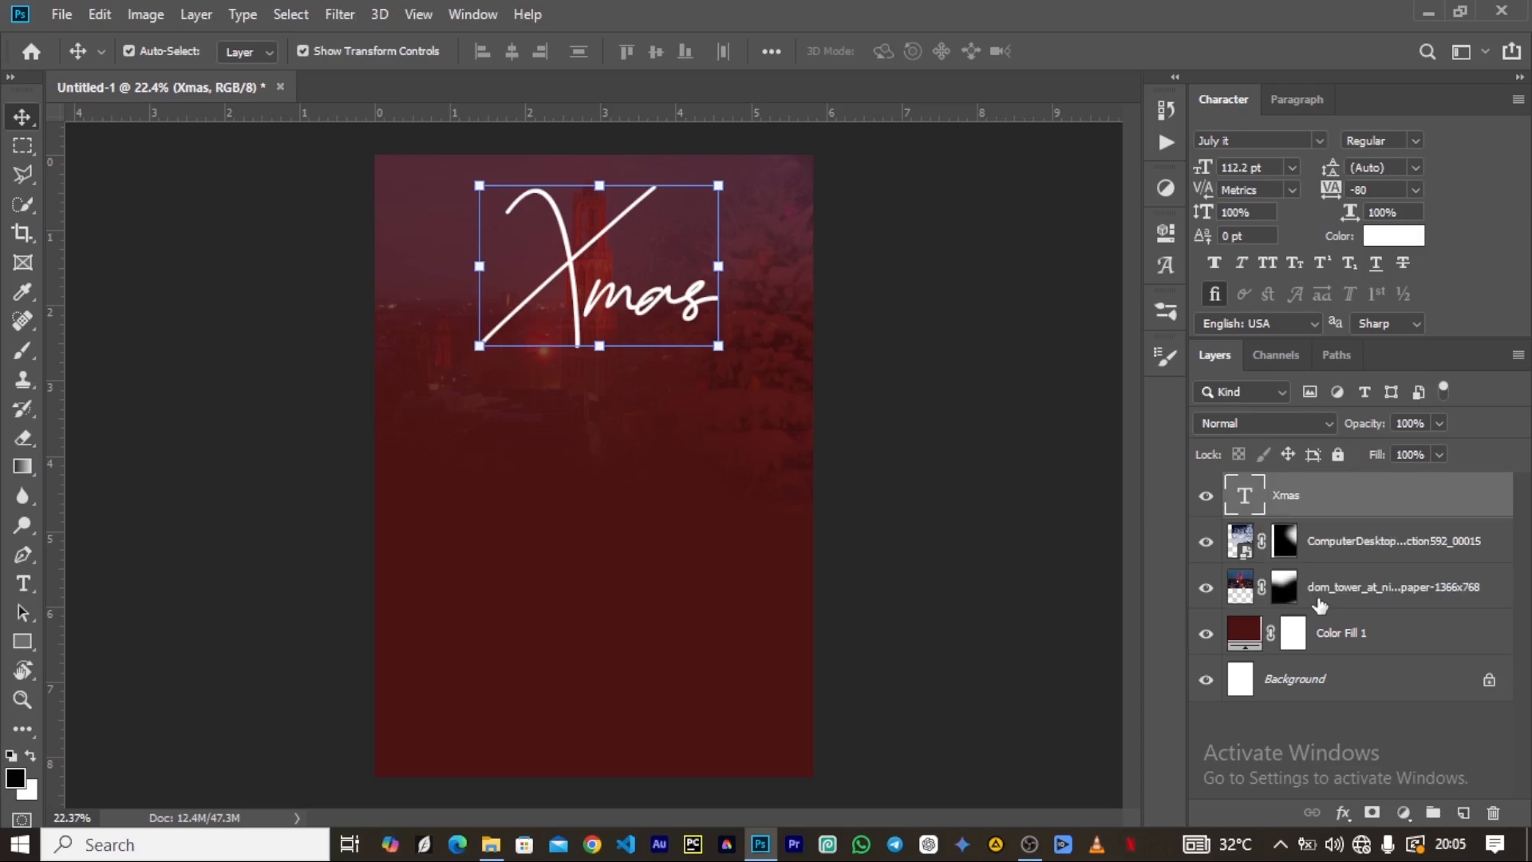
{"action": "left_click_drag", "start_coordinate": [578, 271], "coordinate": [630, 548]}
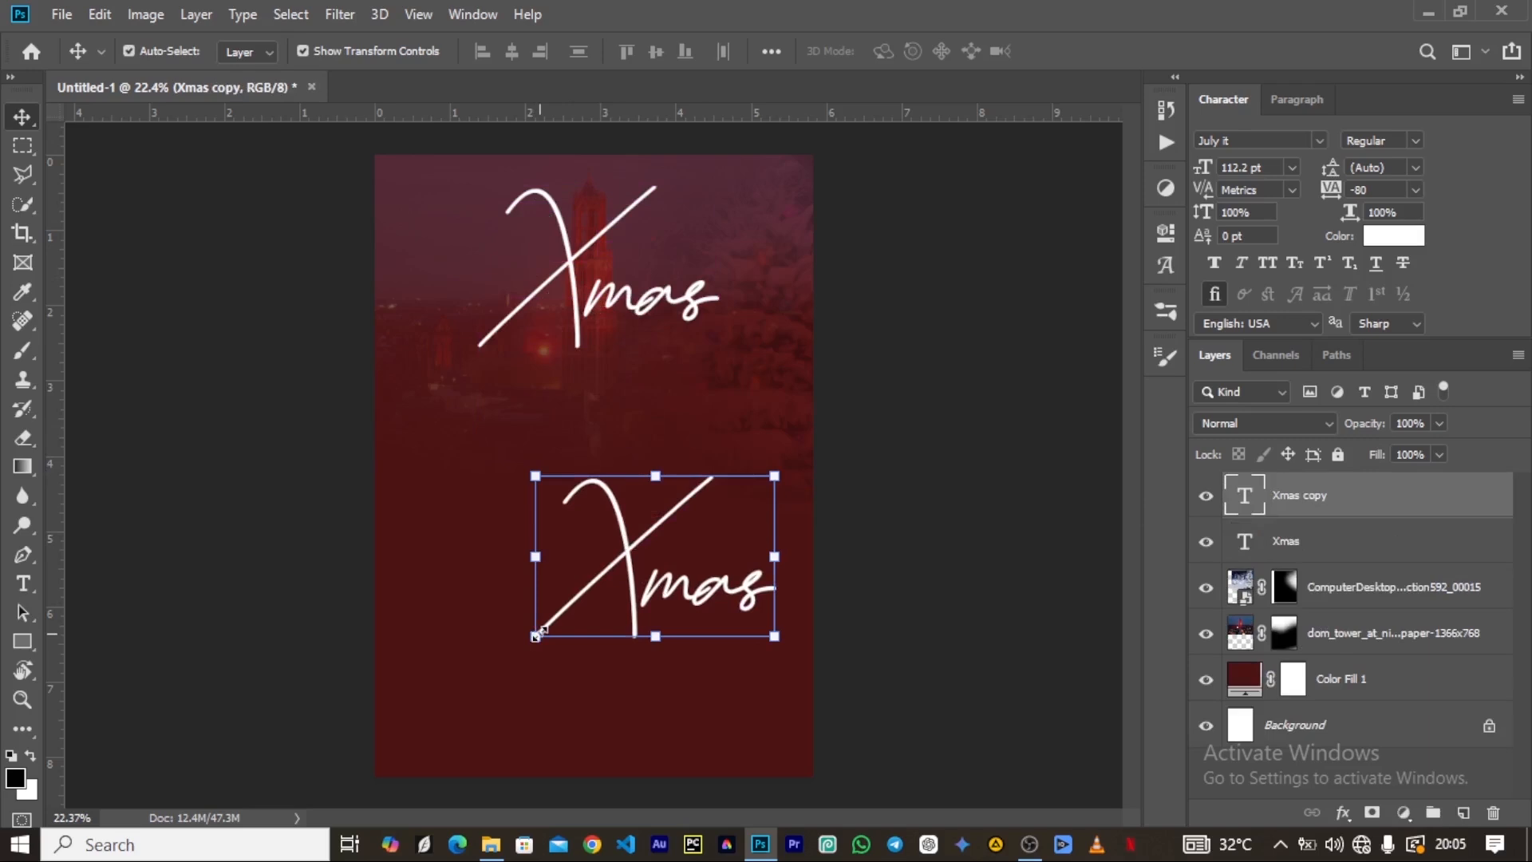
{"action": "left_click", "coordinate": [536, 636]}
{"action": "left_click_drag", "start_coordinate": [537, 696], "coordinate": [616, 625]}
{"action": "left_click", "coordinate": [1074, 51]}
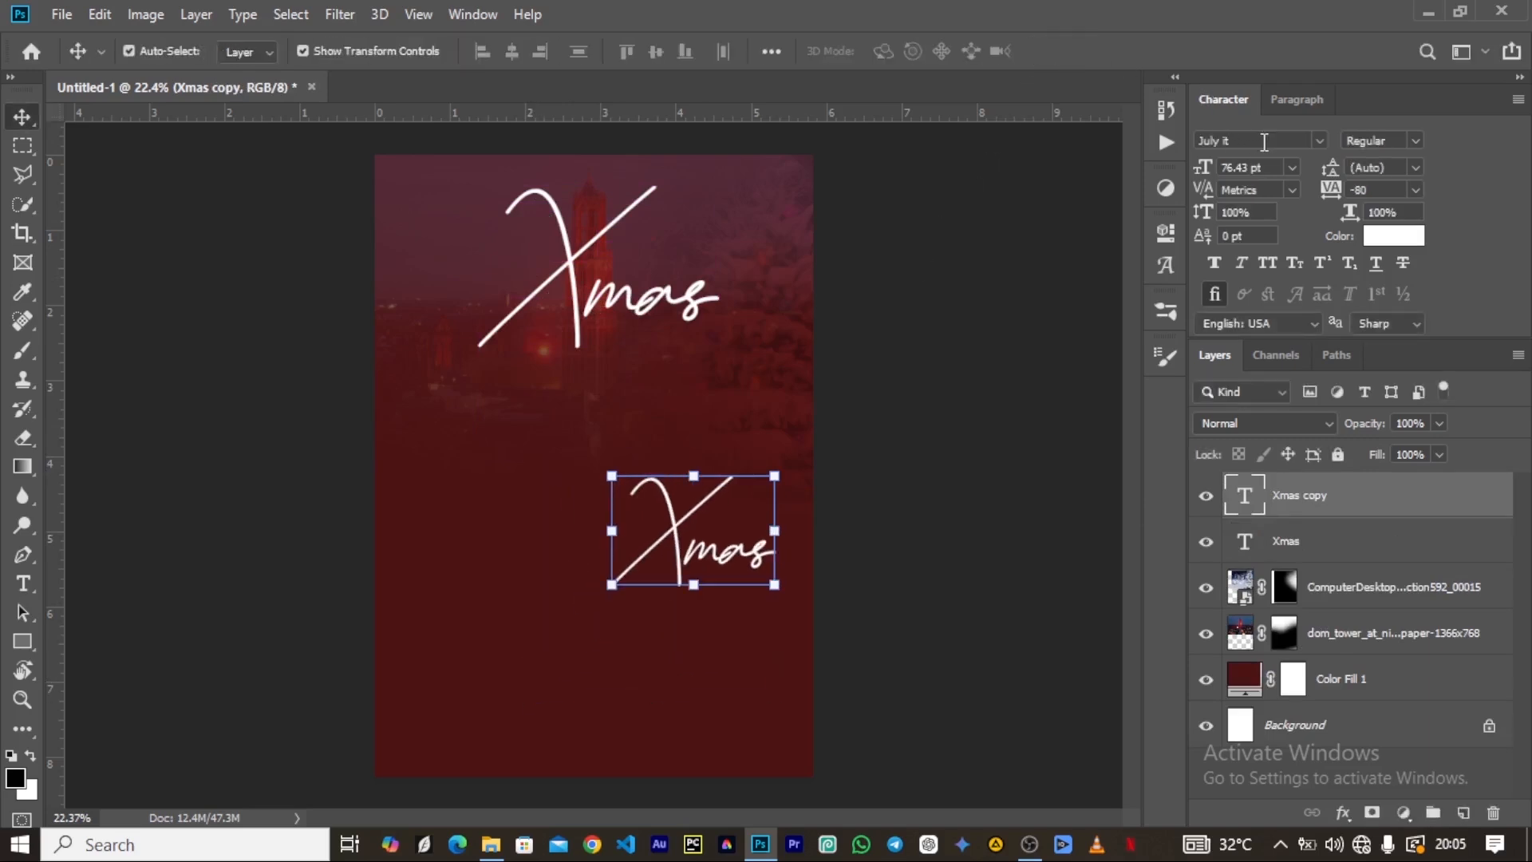
Change the duplicate Xmas text's font to Aurora BdCn BT Bold and move it up and to the left.
{"action": "left_click", "coordinate": [1321, 140]}
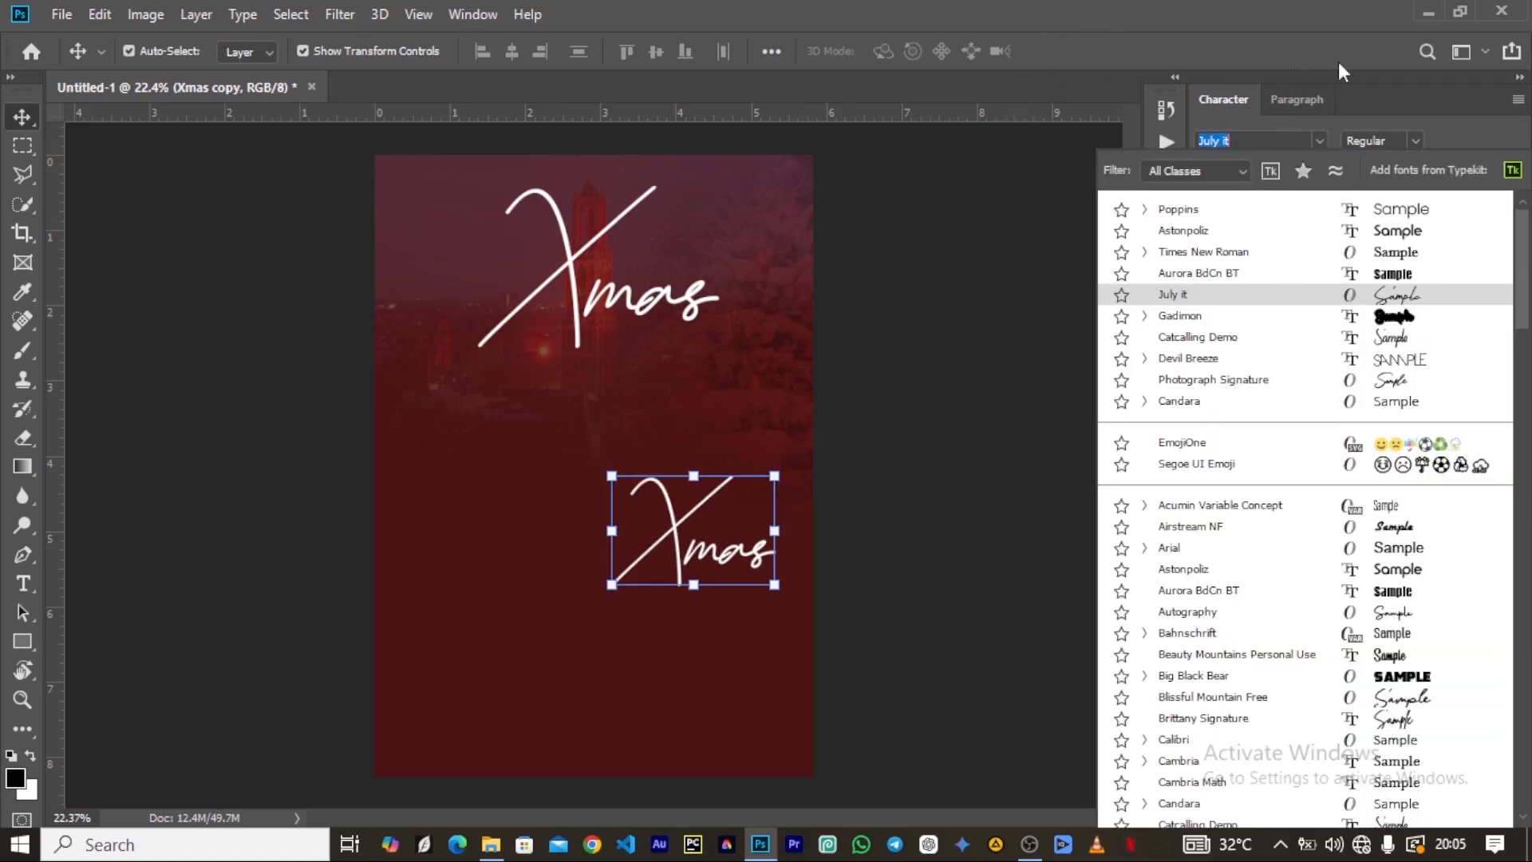
{"action": "left_click", "coordinate": [1215, 274]}
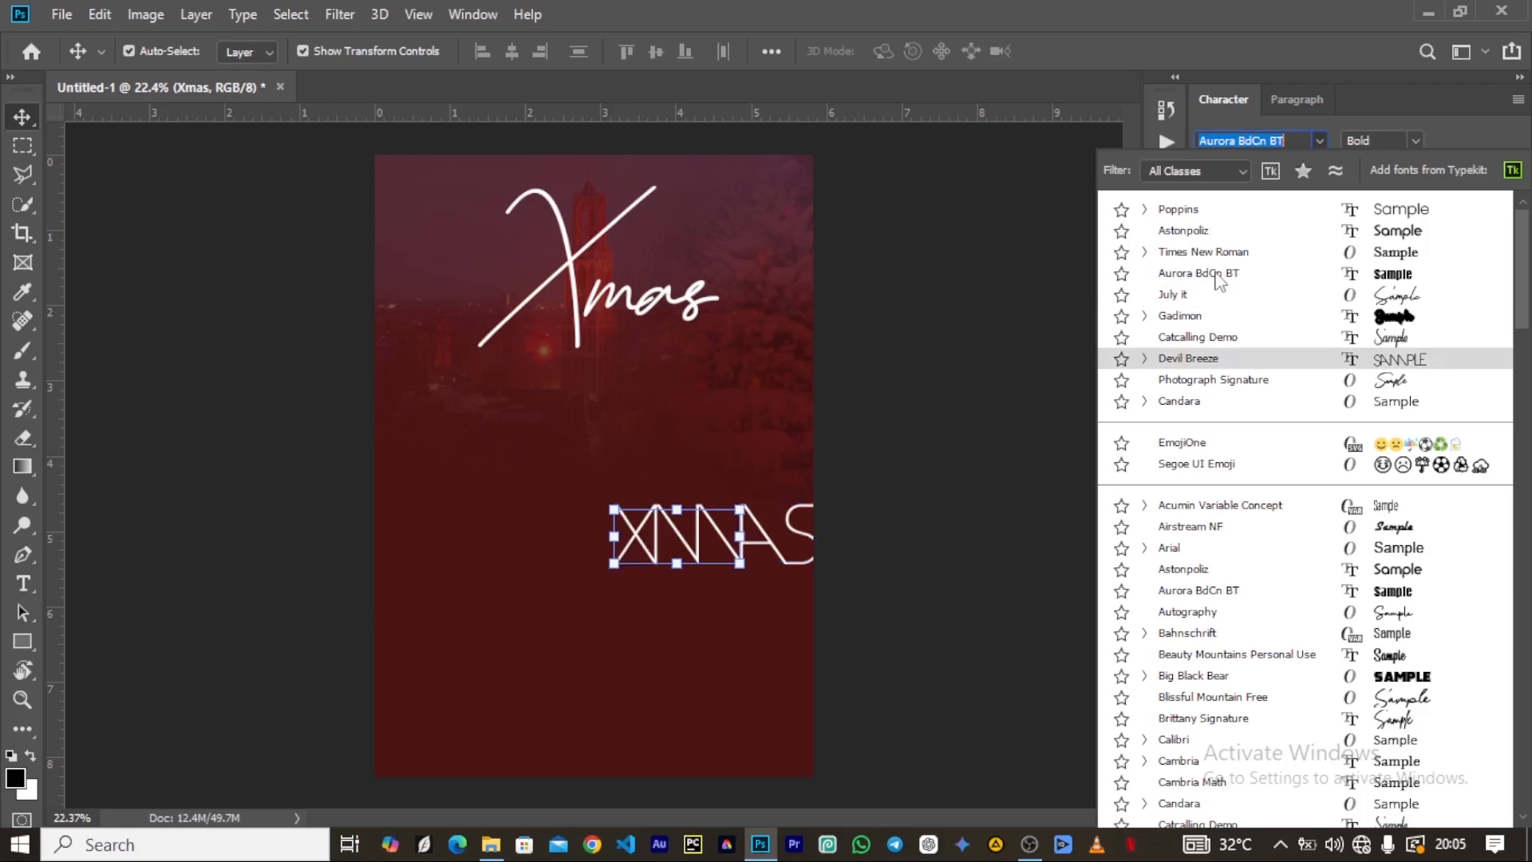
{"action": "left_click_drag", "start_coordinate": [722, 542], "coordinate": [626, 493]}
Replace the wording of the duplicate text with AFROJAMS.
{"action": "key", "text": "t"}
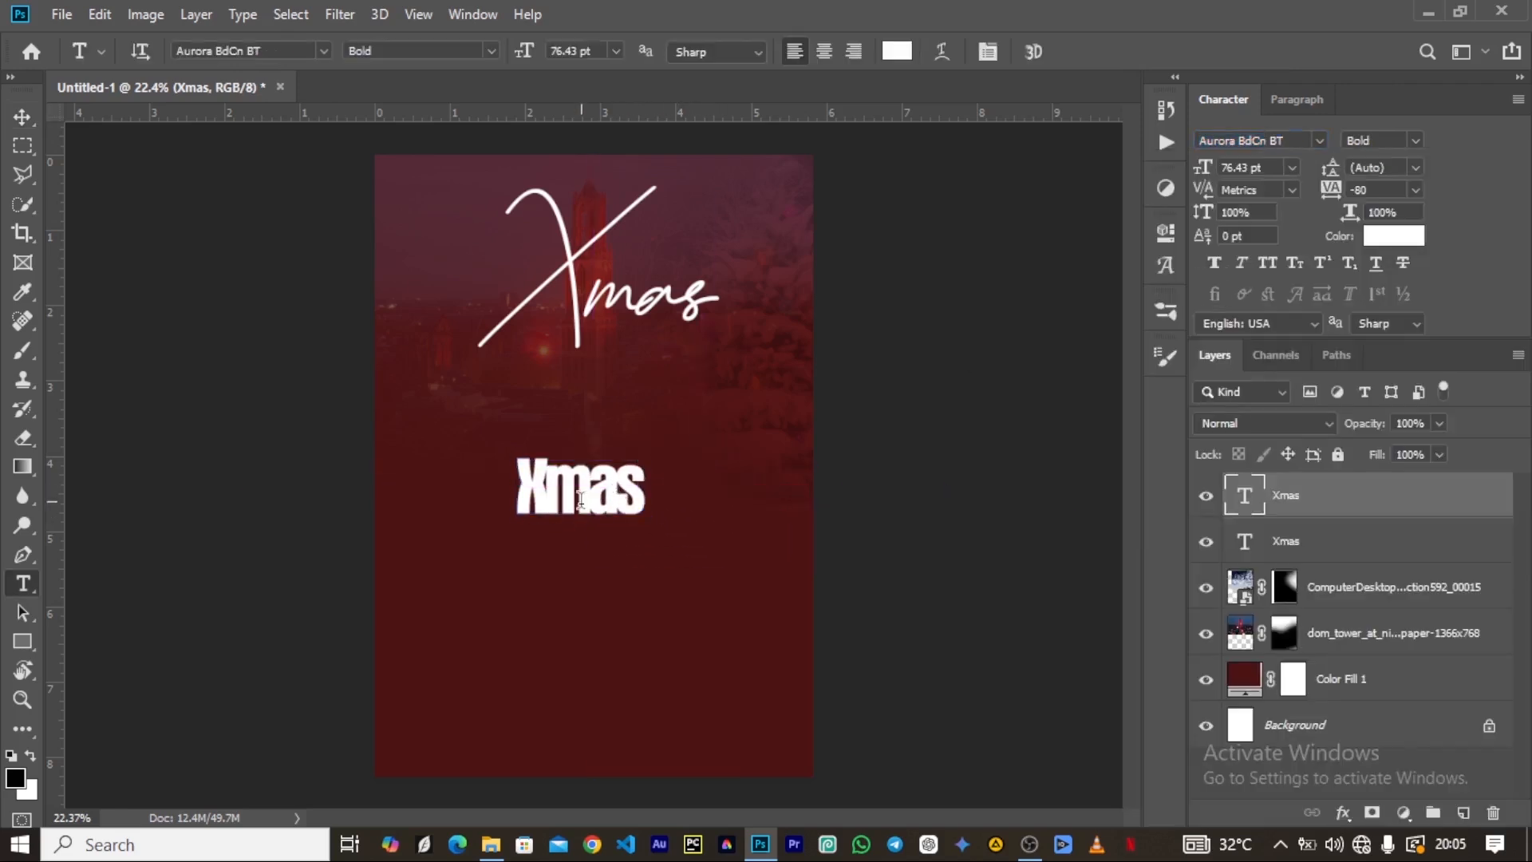
{"action": "left_click_drag", "start_coordinate": [529, 496], "coordinate": [739, 466]}
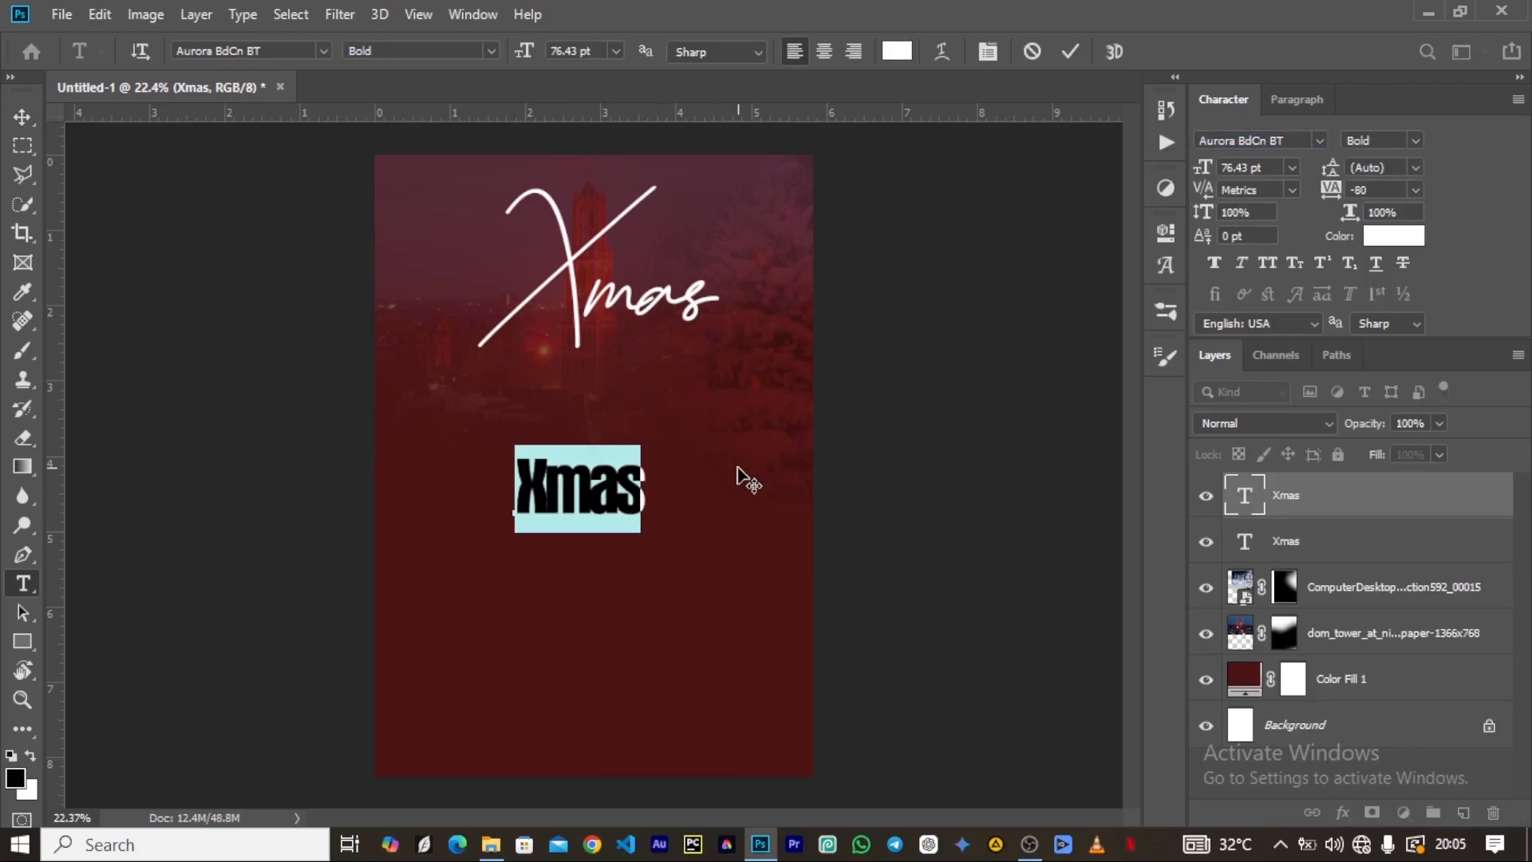
{"action": "type", "text": "AFRO"}
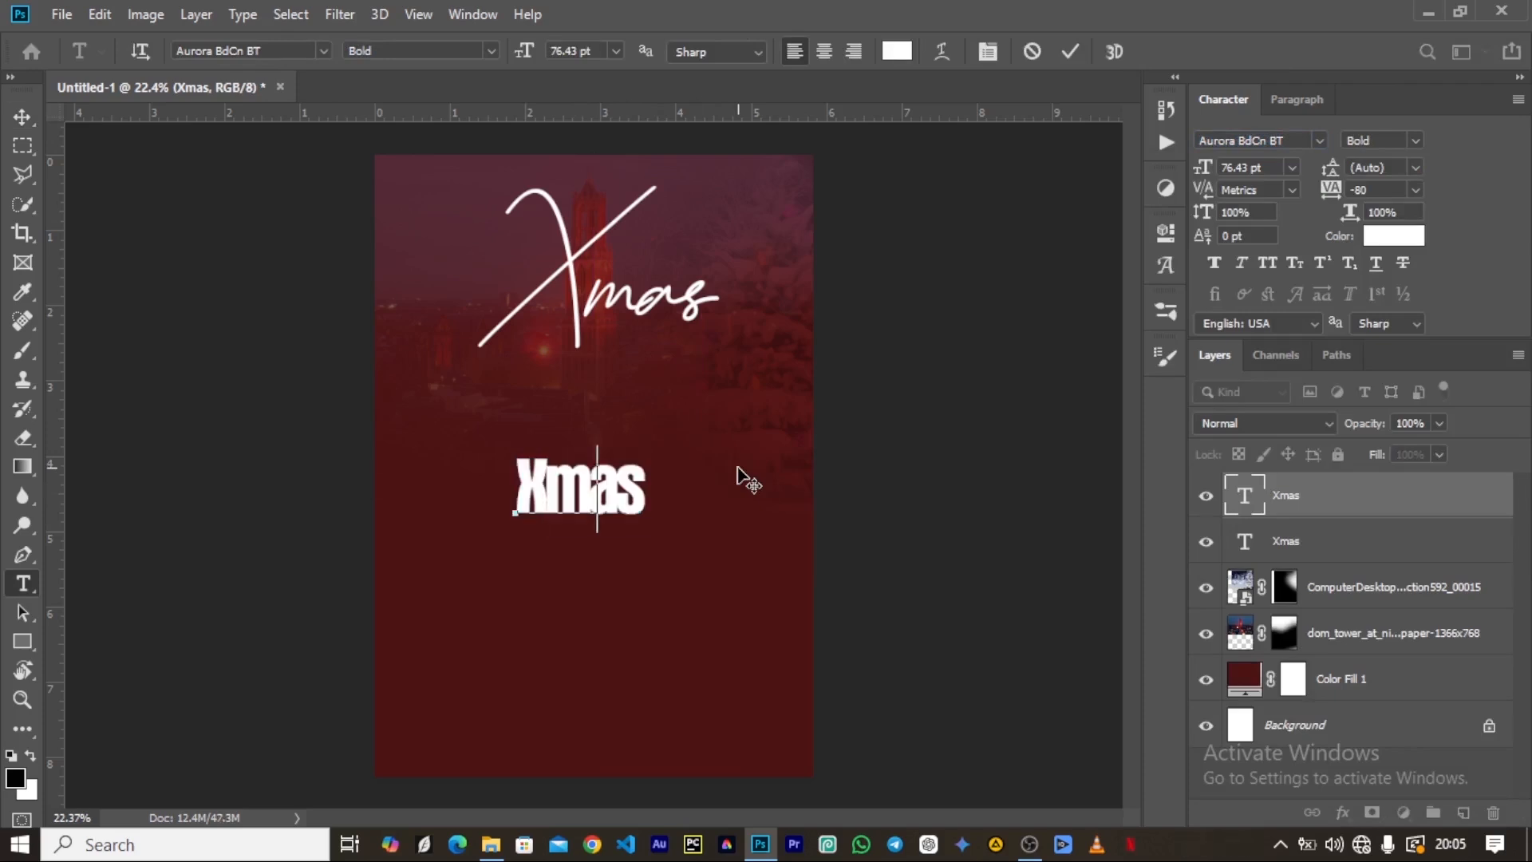
{"action": "type", "text": "JAMS"}
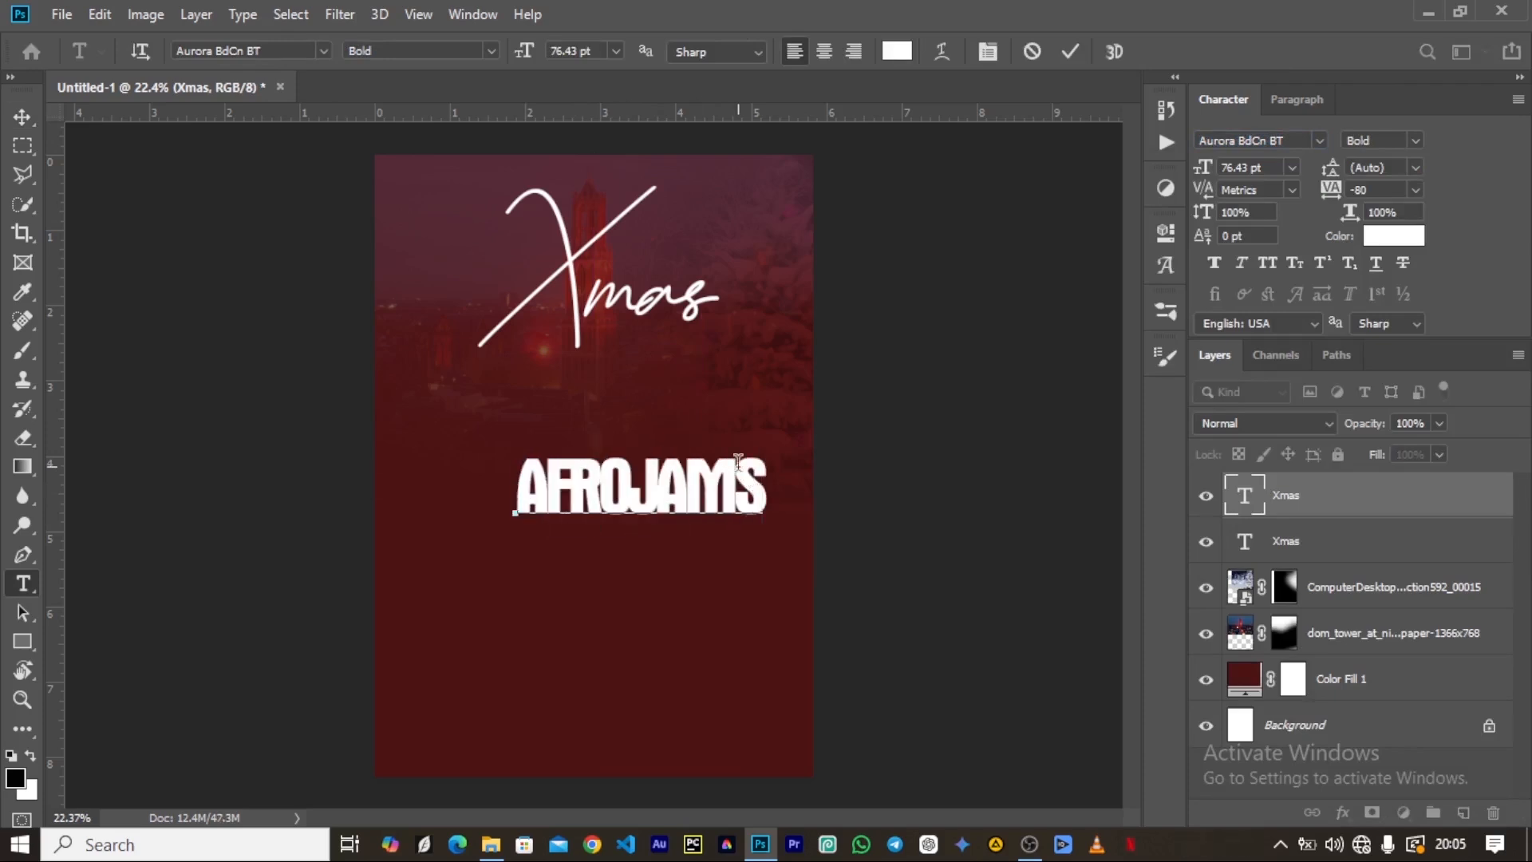
{"action": "left_click", "coordinate": [1070, 51]}
{"action": "key", "text": "v"}
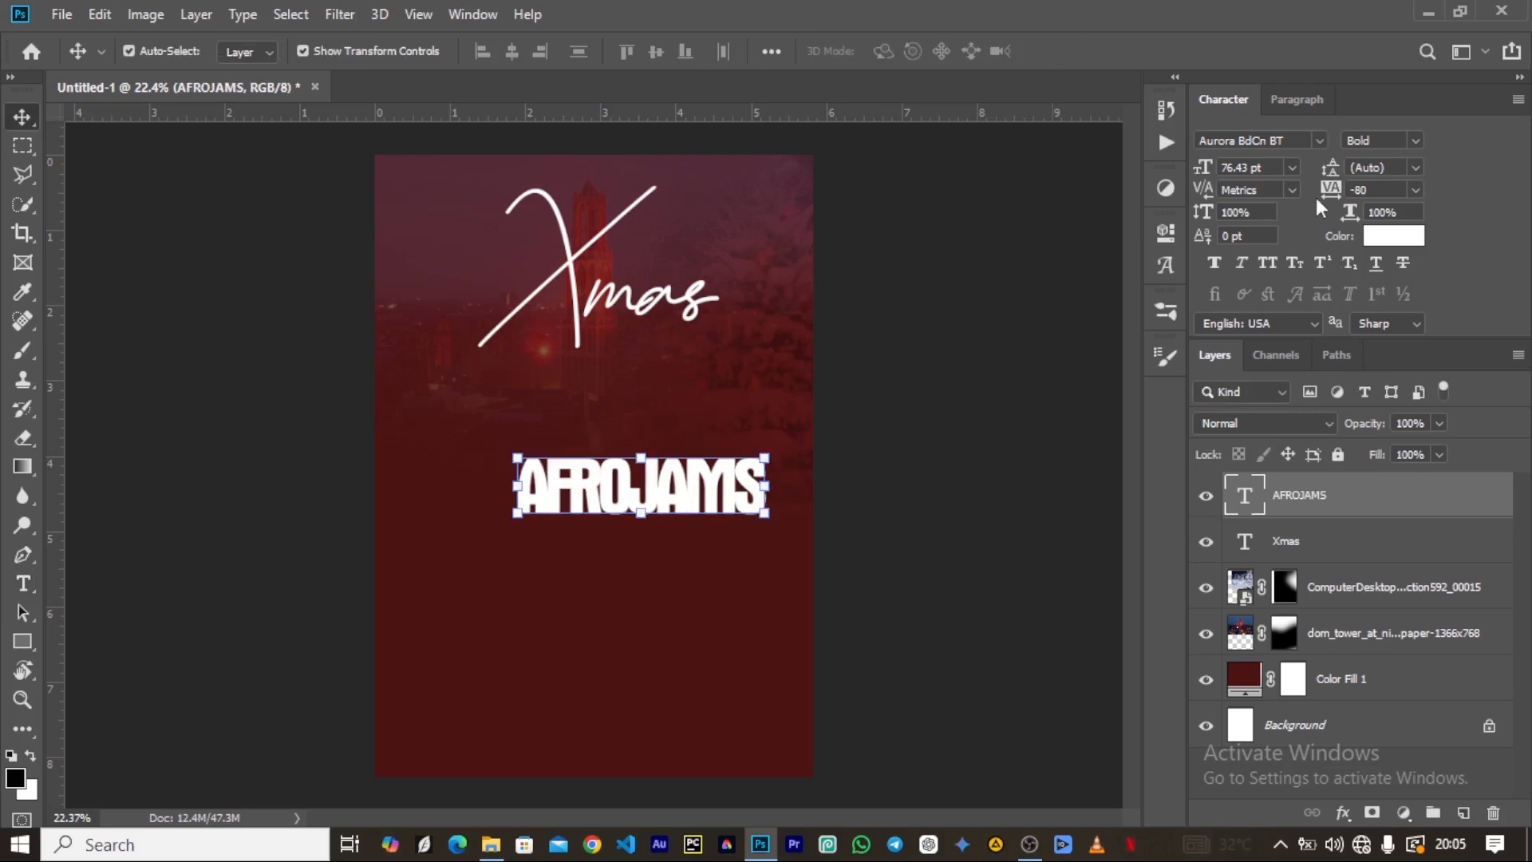
Set the AFROJAMS tracking to 0, then scale the text to about 63.05 pt and place it directly beneath Xmas.
{"action": "left_click_drag", "start_coordinate": [1330, 194], "coordinate": [1336, 194]}
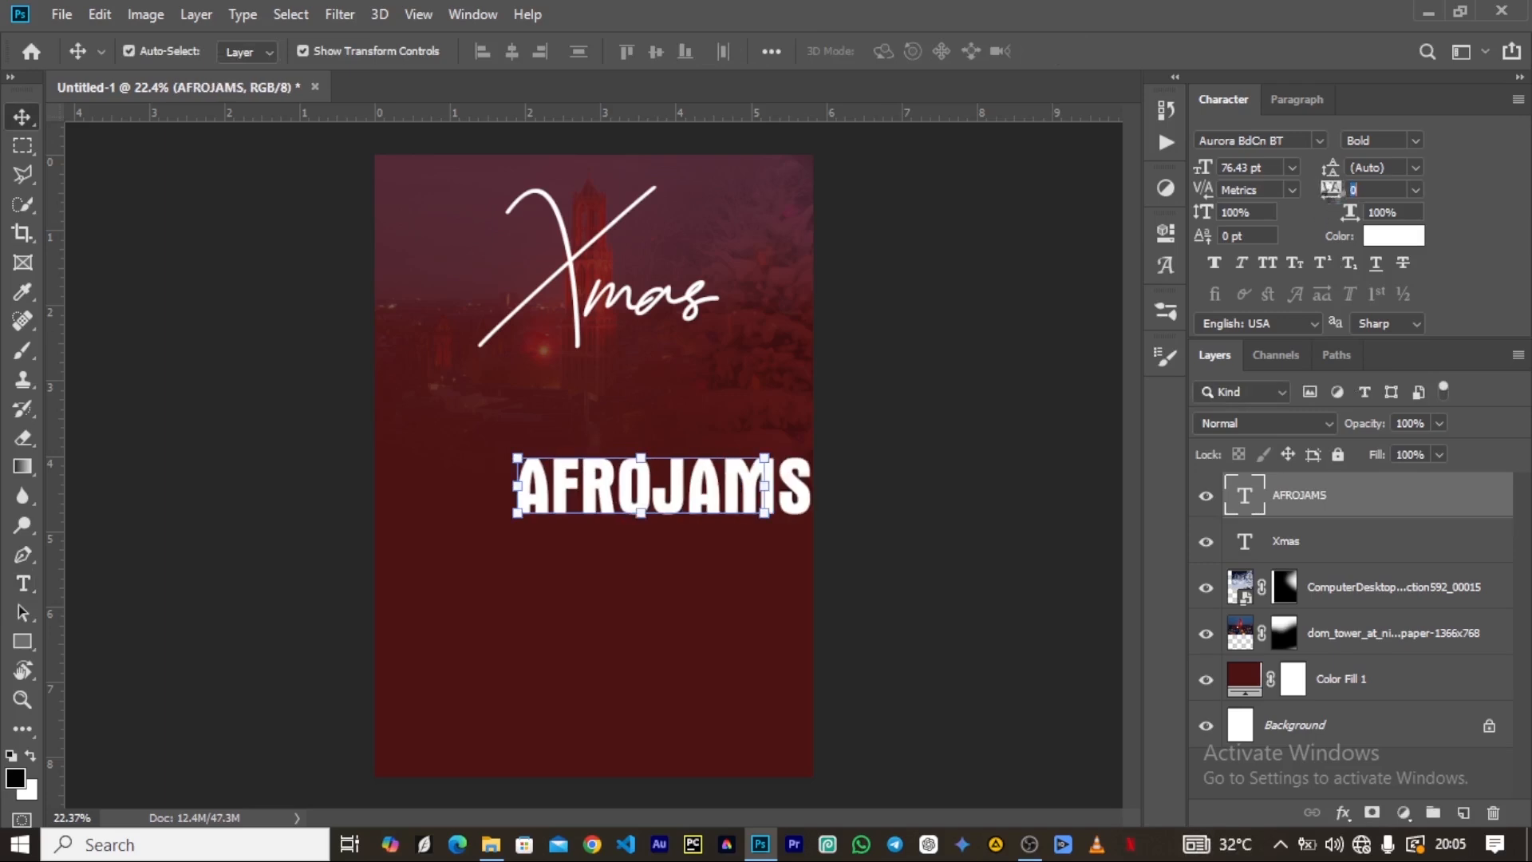
{"action": "left_click_drag", "start_coordinate": [766, 490], "coordinate": [711, 402]}
{"action": "left_click", "coordinate": [740, 403]}
{"action": "left_click_drag", "start_coordinate": [447, 413], "coordinate": [474, 405]}
{"action": "left_click", "coordinate": [1076, 52]}
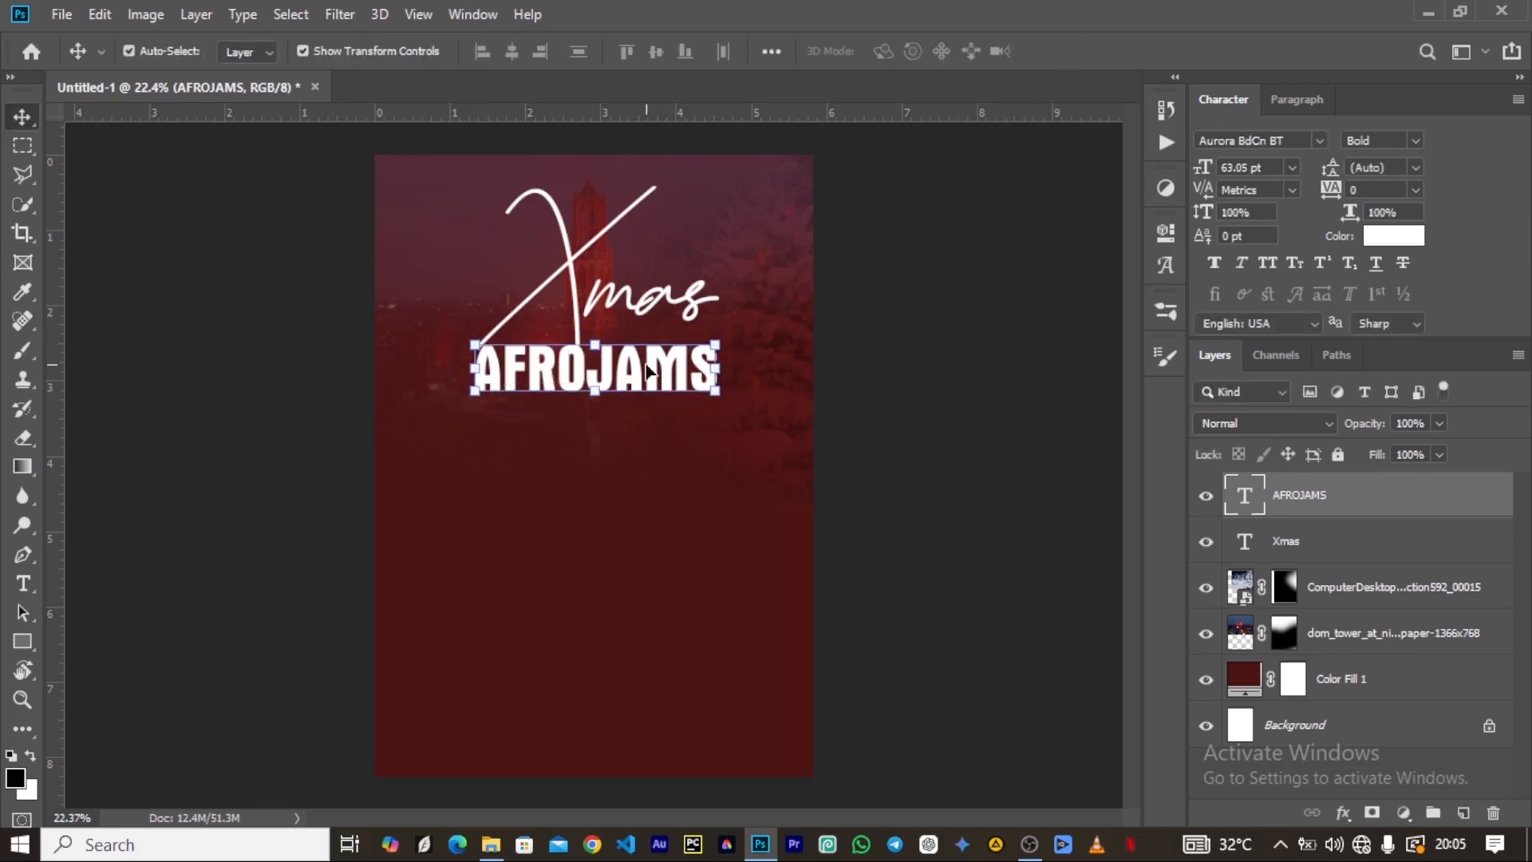
{"action": "left_click_drag", "start_coordinate": [646, 379], "coordinate": [635, 373]}
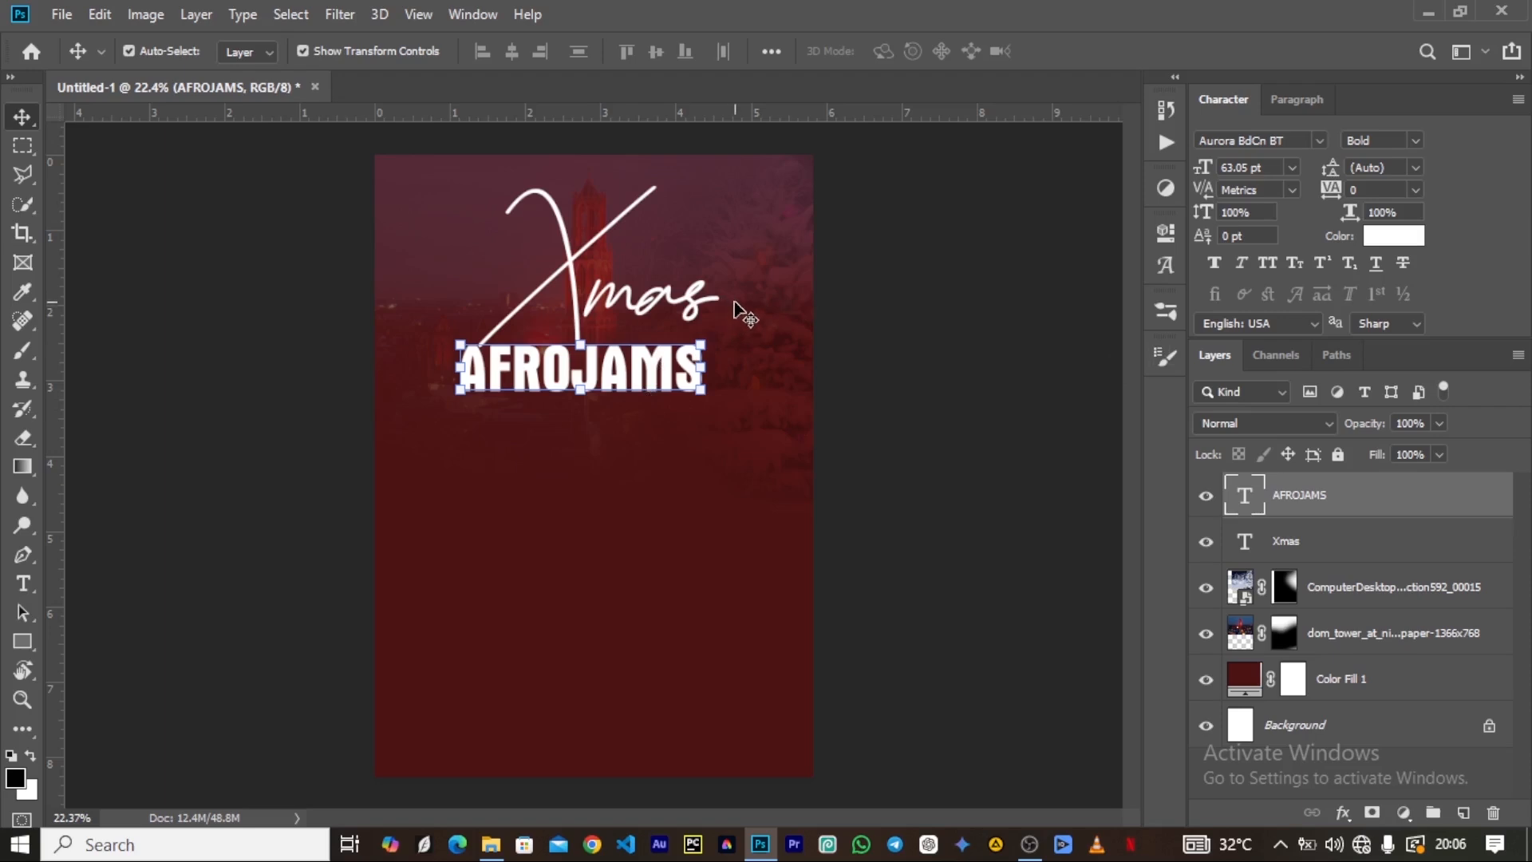
Set the AFROJAMS text color to orange fc8902.
{"action": "left_click", "coordinate": [1394, 238]}
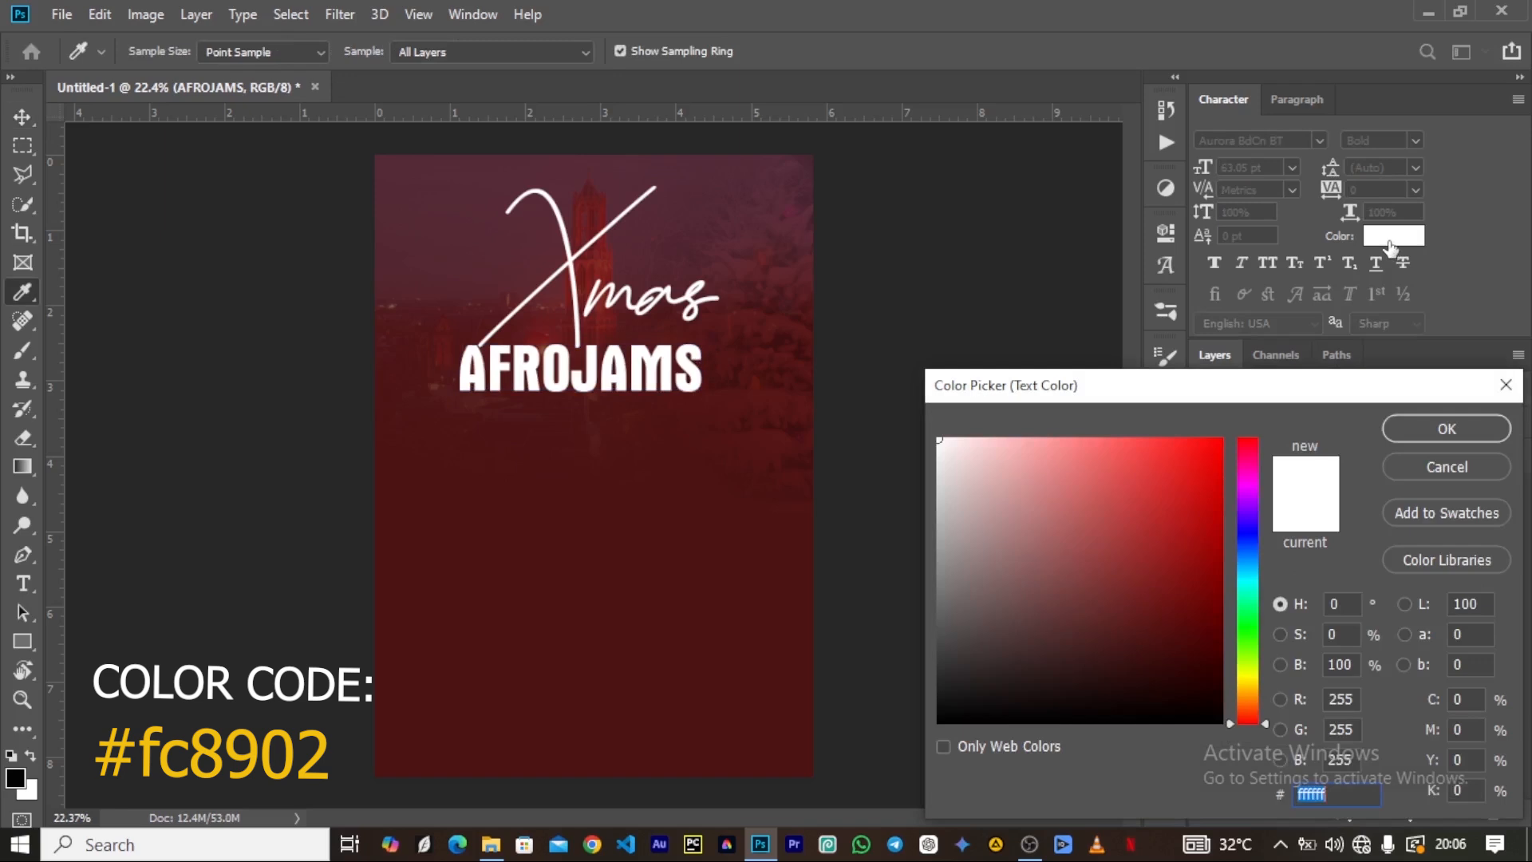
{"action": "type", "text": "c"}
{"action": "key", "text": "BackSpace"}
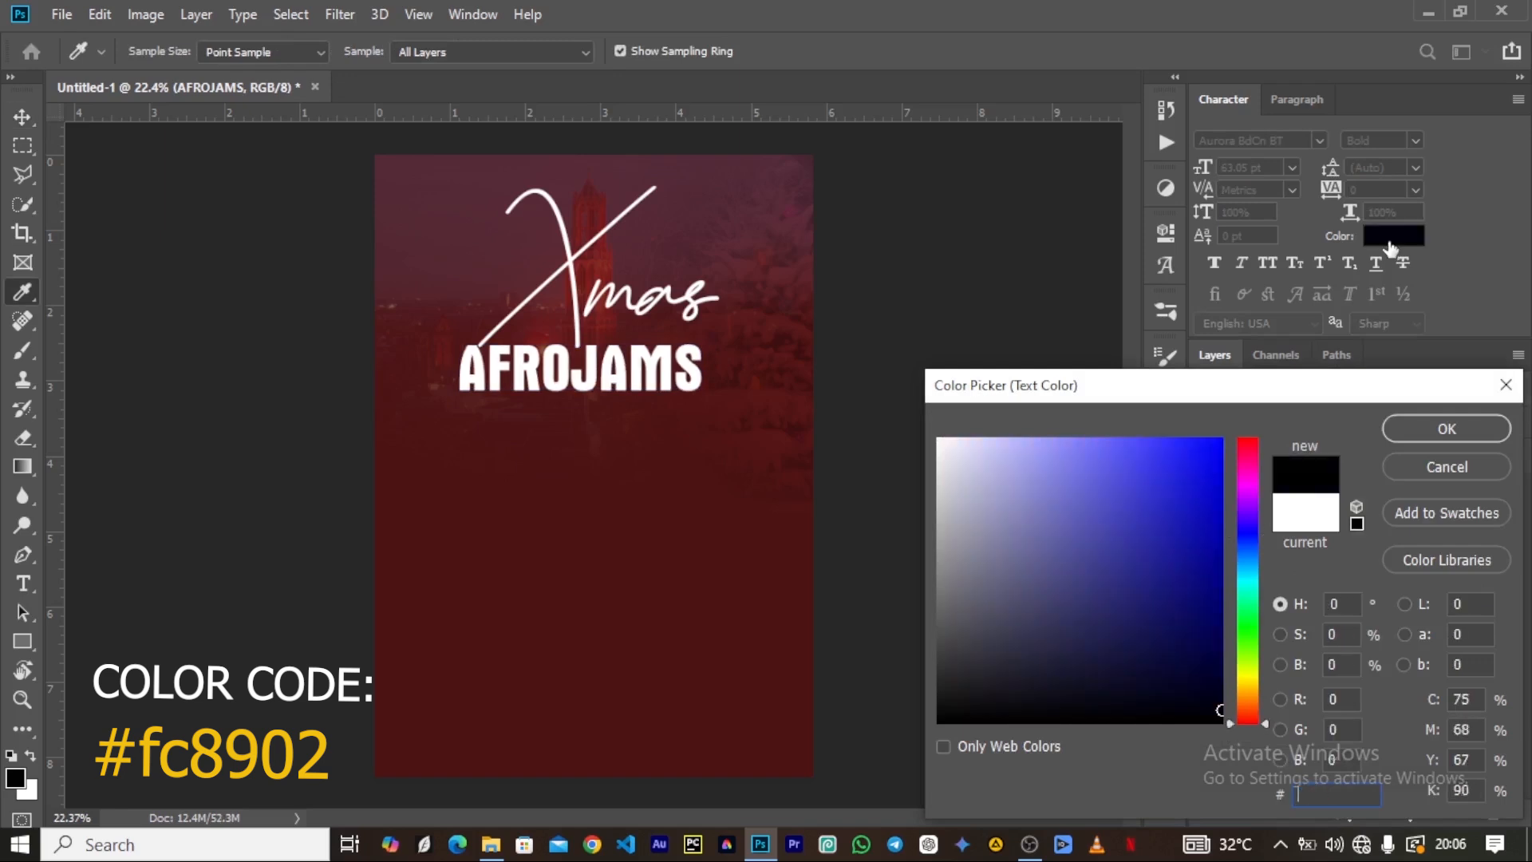
{"action": "type", "text": "FC"}
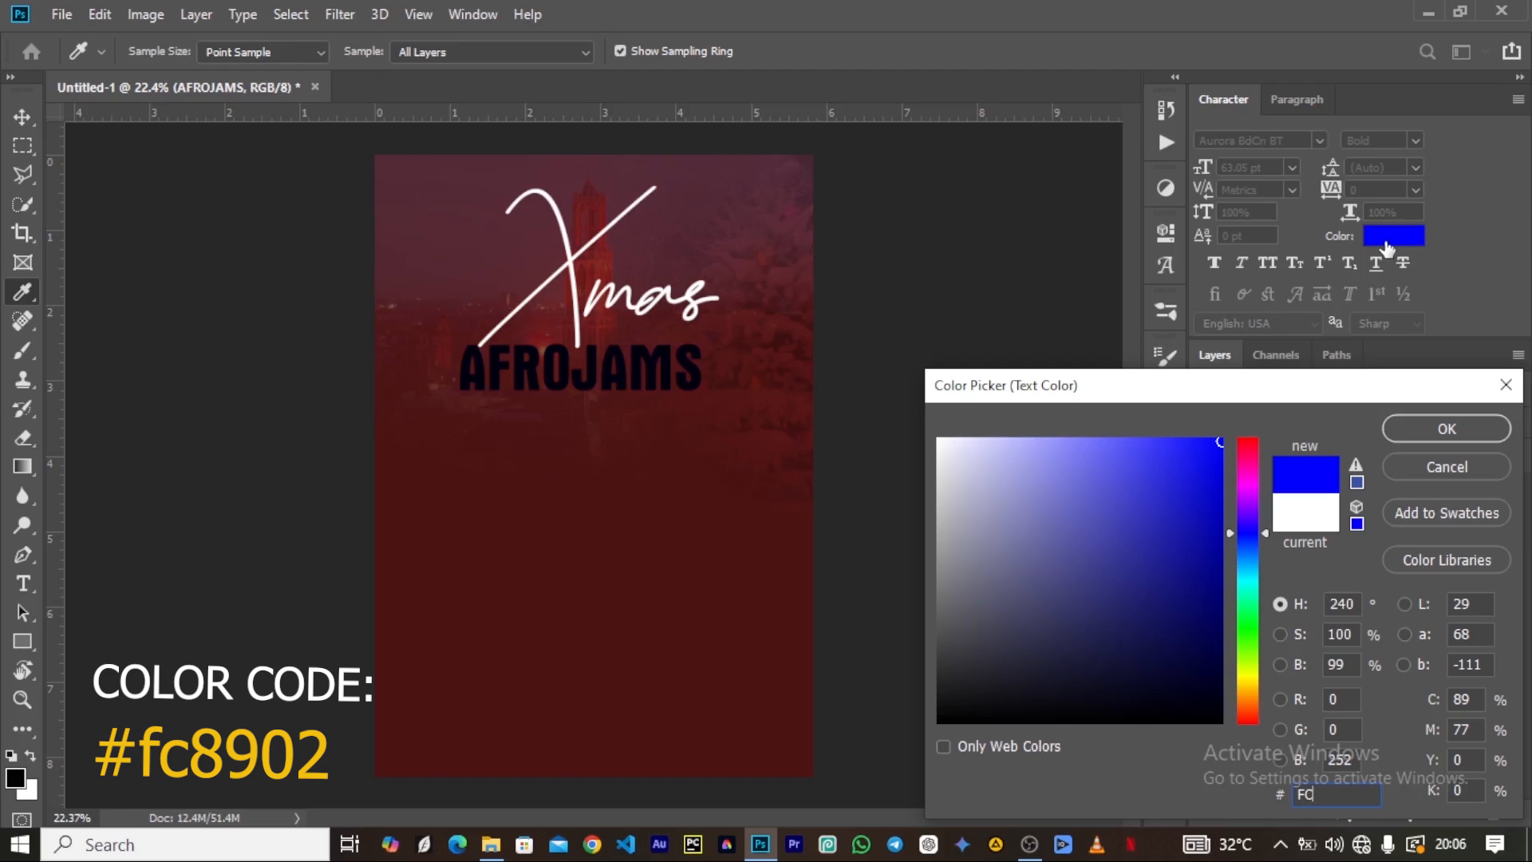
{"action": "type", "text": "890"}
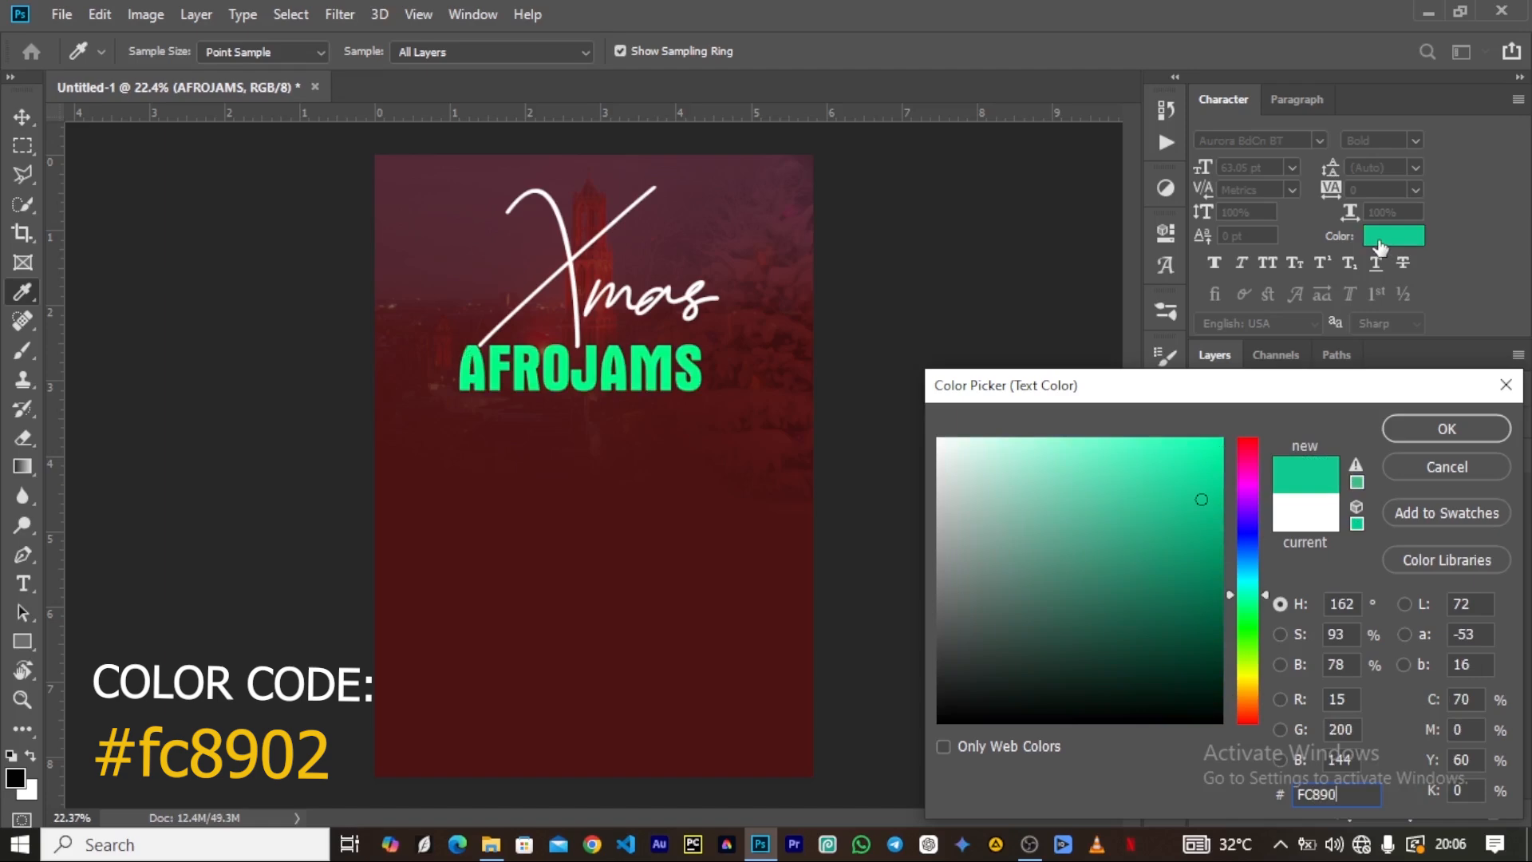
{"action": "type", "text": "2"}
{"action": "left_click", "coordinate": [1431, 425]}
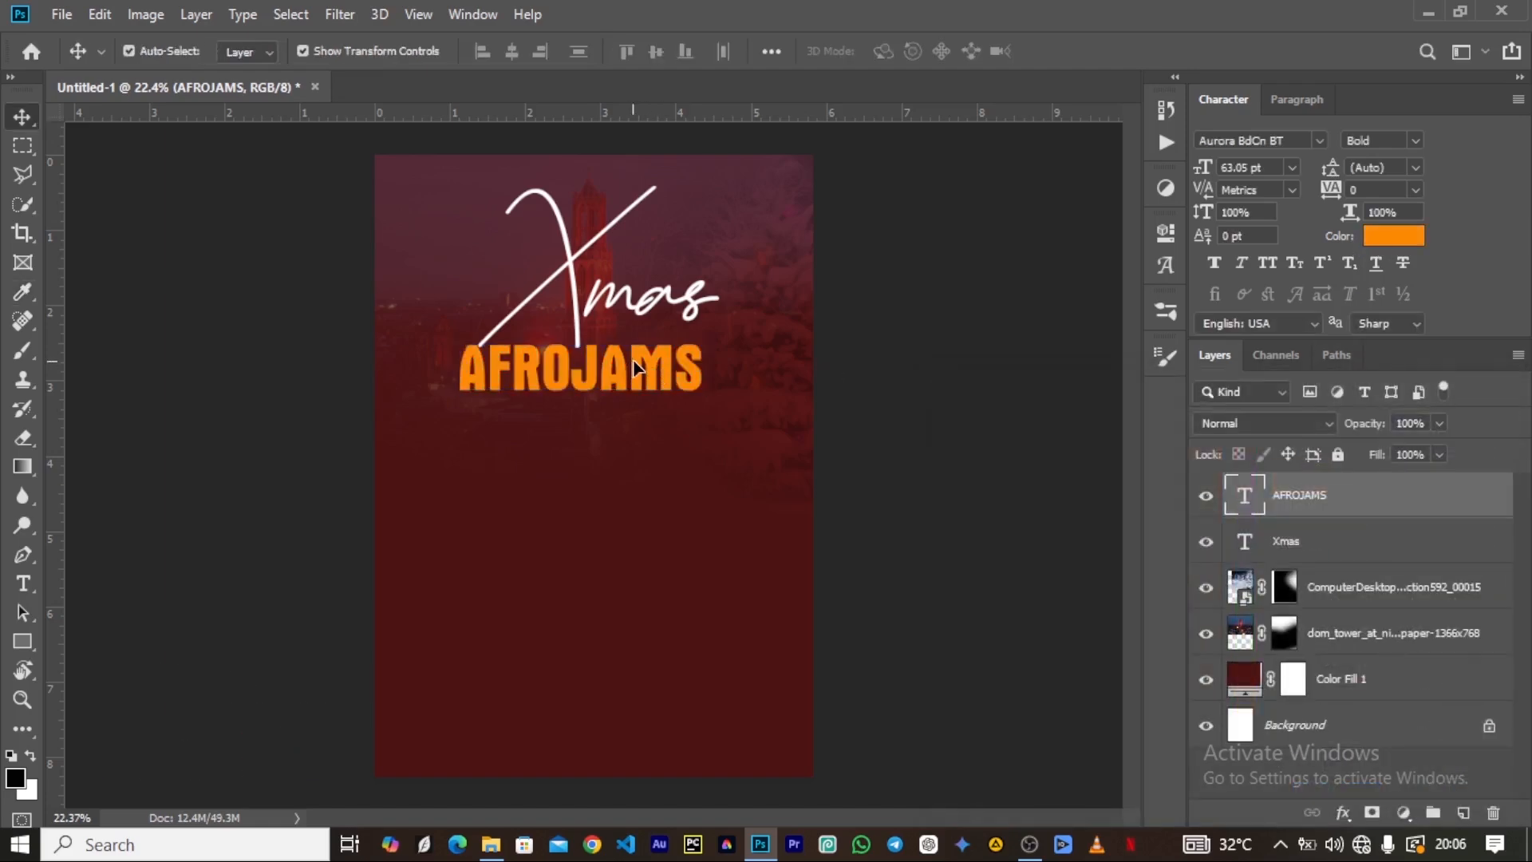
Add a 41 px outside stroke to the AFROJAMS text, using white sampled from the Xmas lettering.
{"action": "left_click", "coordinate": [636, 368]}
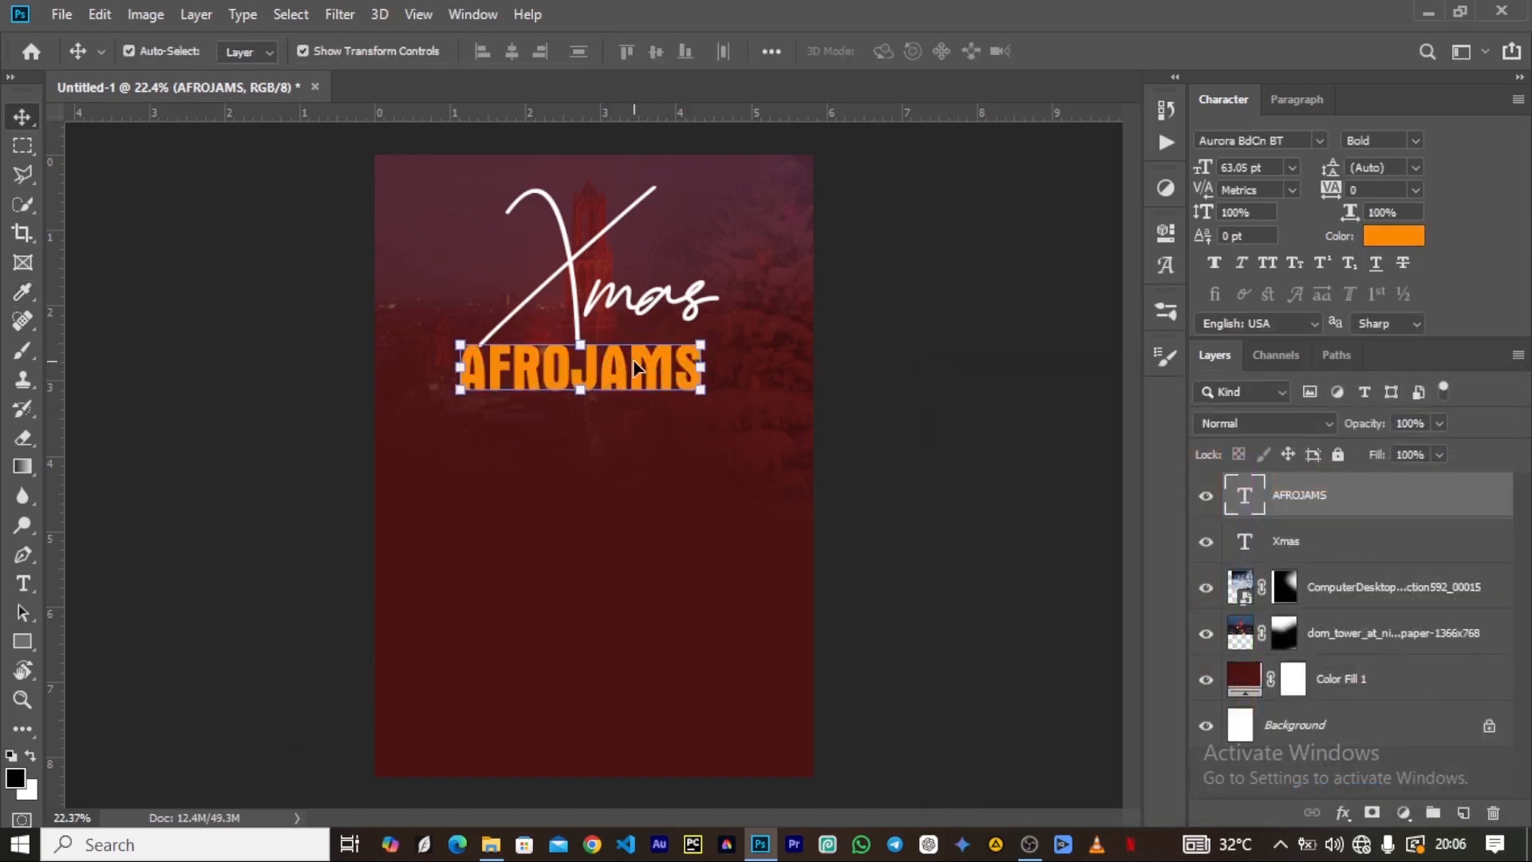
{"action": "left_click", "coordinate": [1343, 814]}
{"action": "left_click", "coordinate": [1380, 648]}
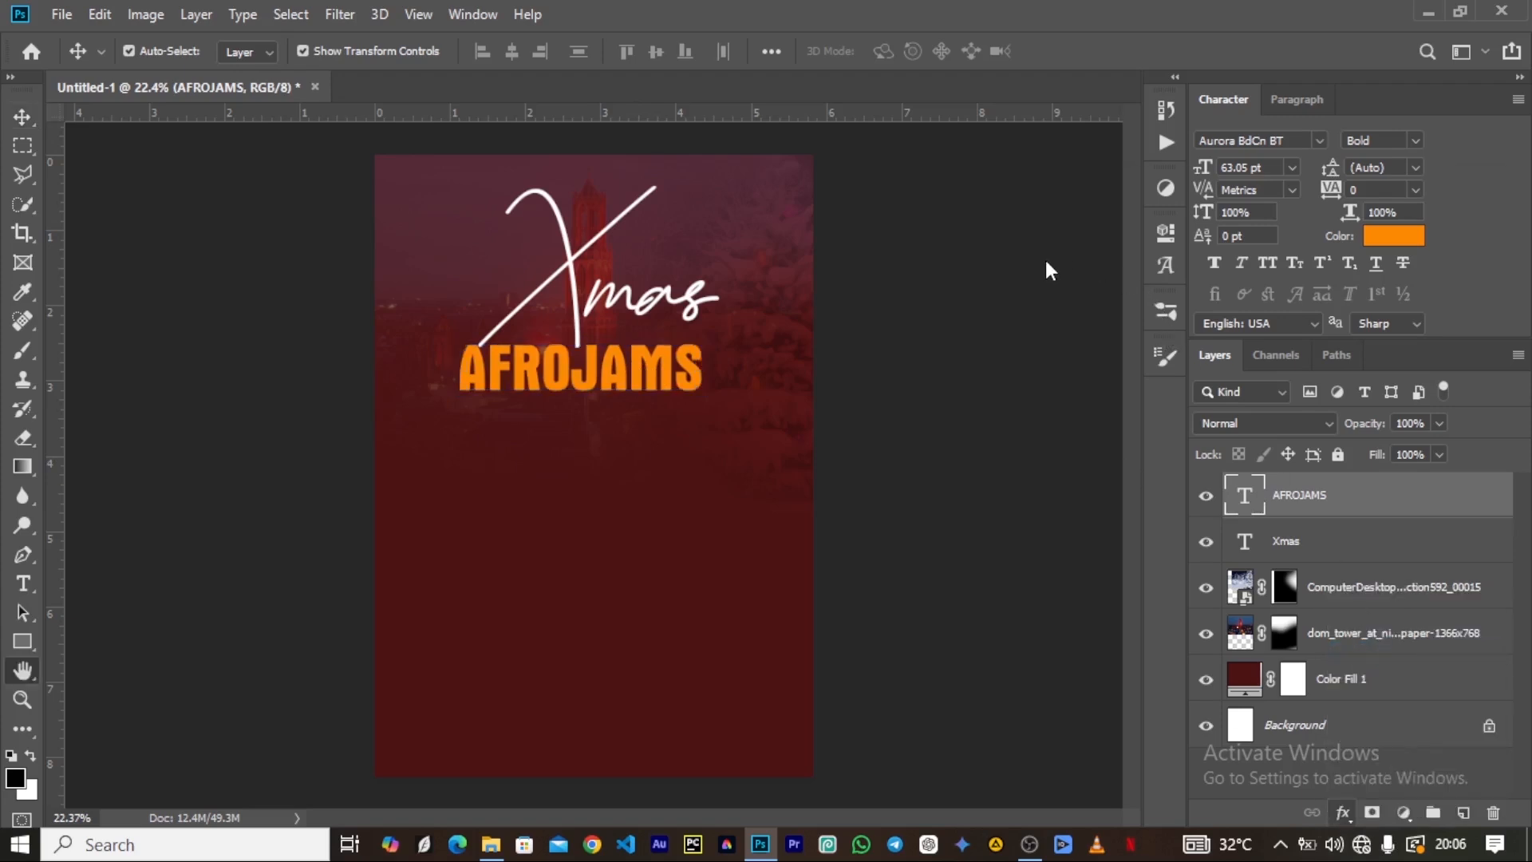
{"action": "left_click", "coordinate": [1010, 427]}
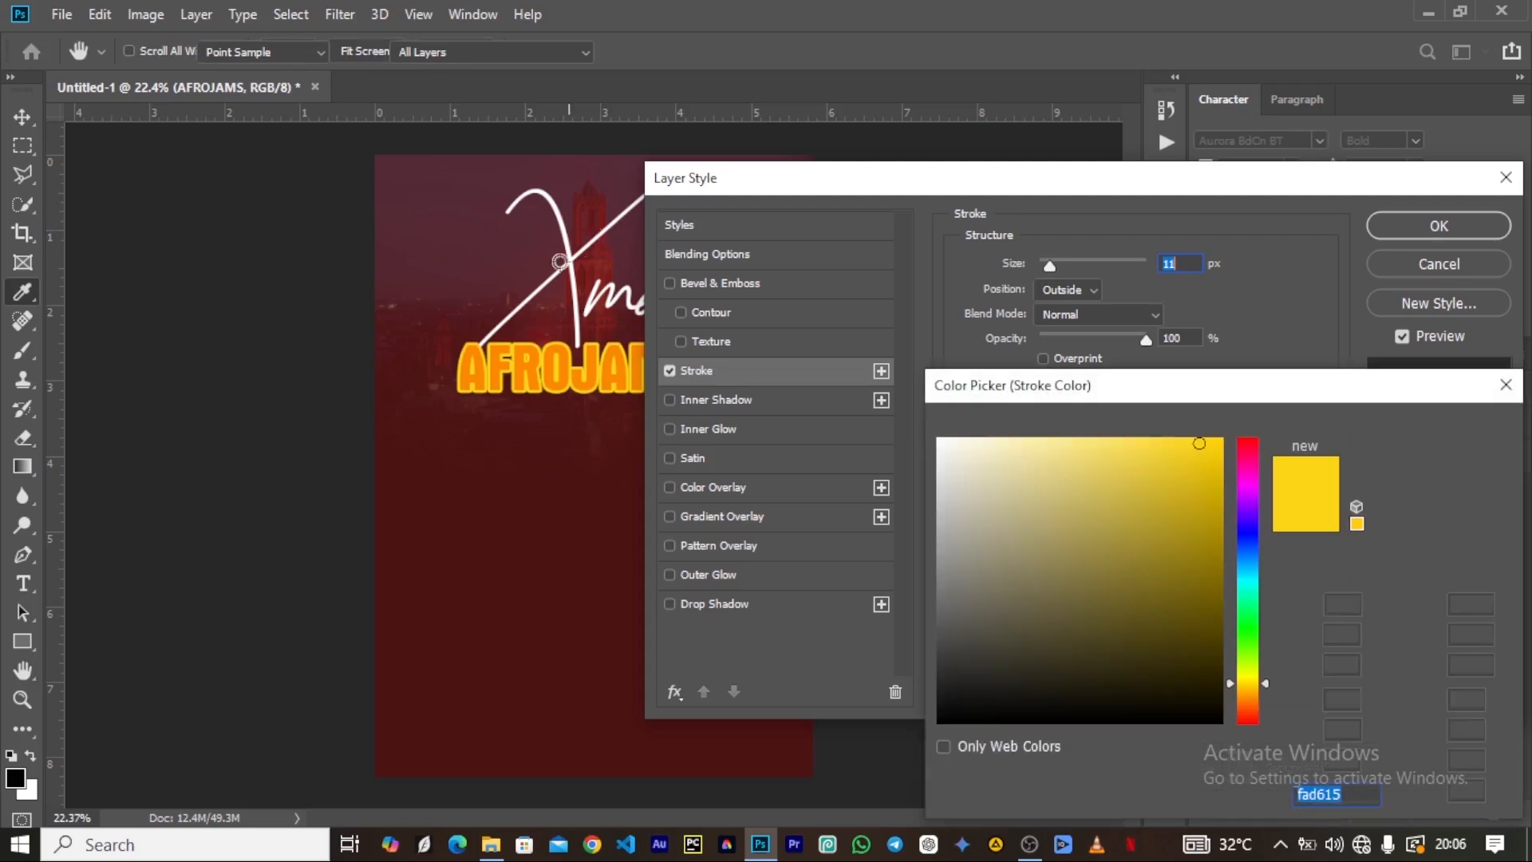
{"action": "left_click", "coordinate": [568, 262]}
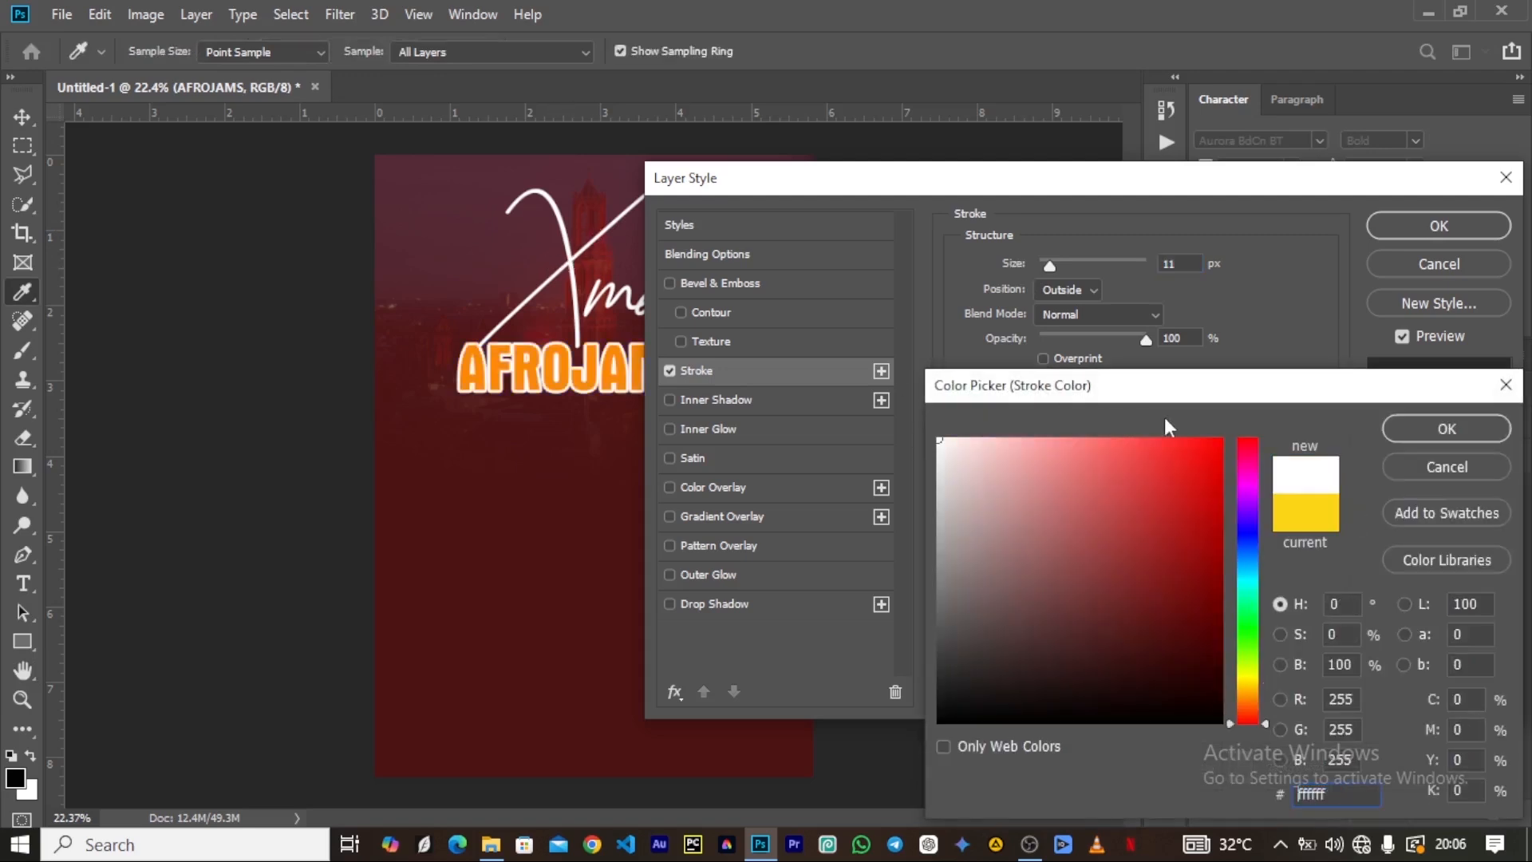
{"action": "left_click", "coordinate": [1428, 430]}
{"action": "left_click_drag", "start_coordinate": [1021, 263], "coordinate": [1050, 267]}
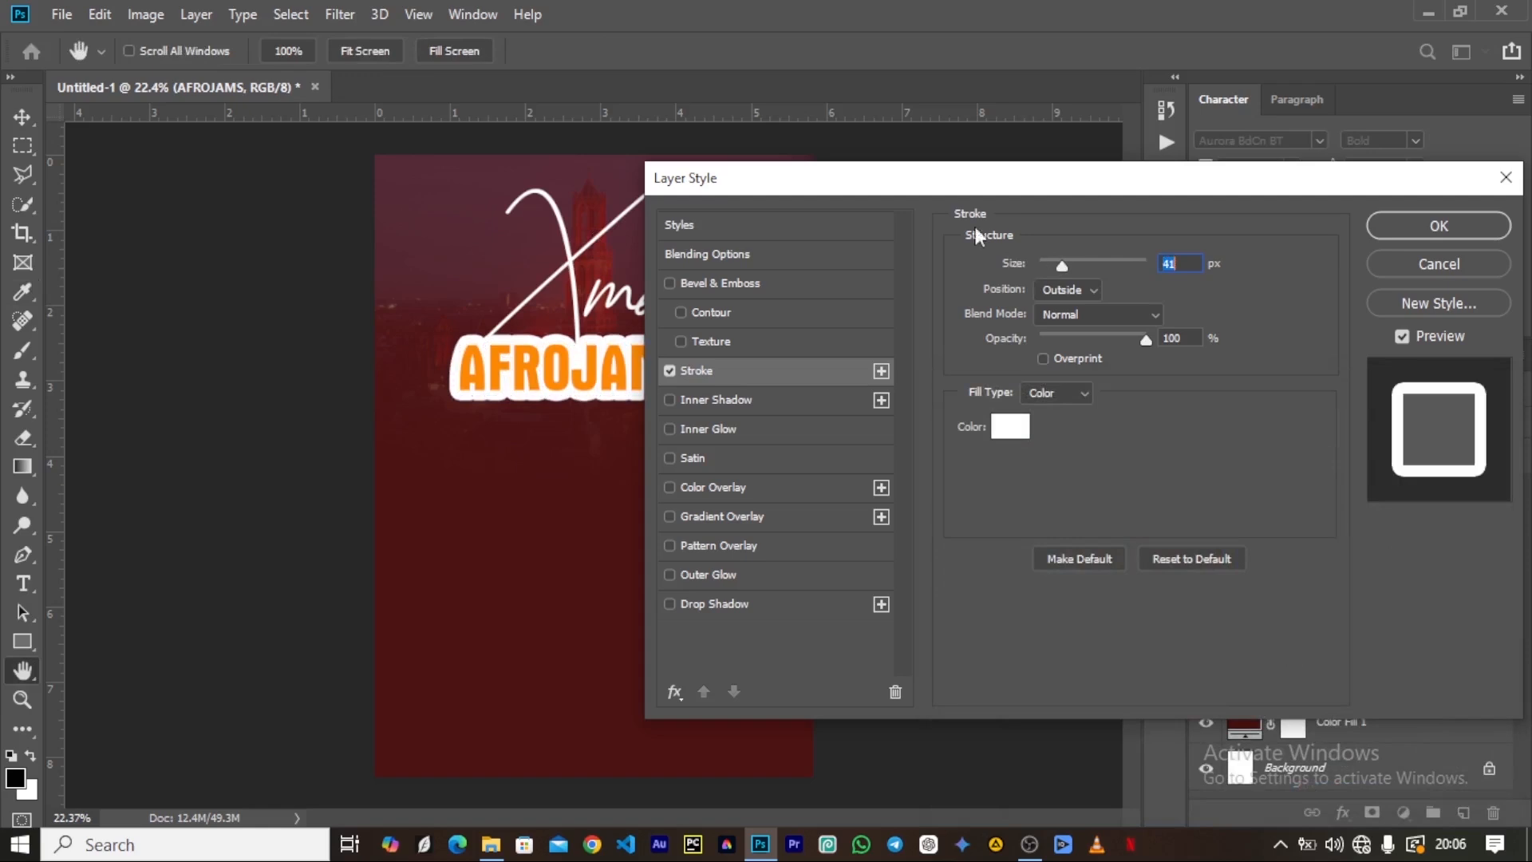
{"action": "left_click_drag", "start_coordinate": [974, 191], "coordinate": [912, 311]}
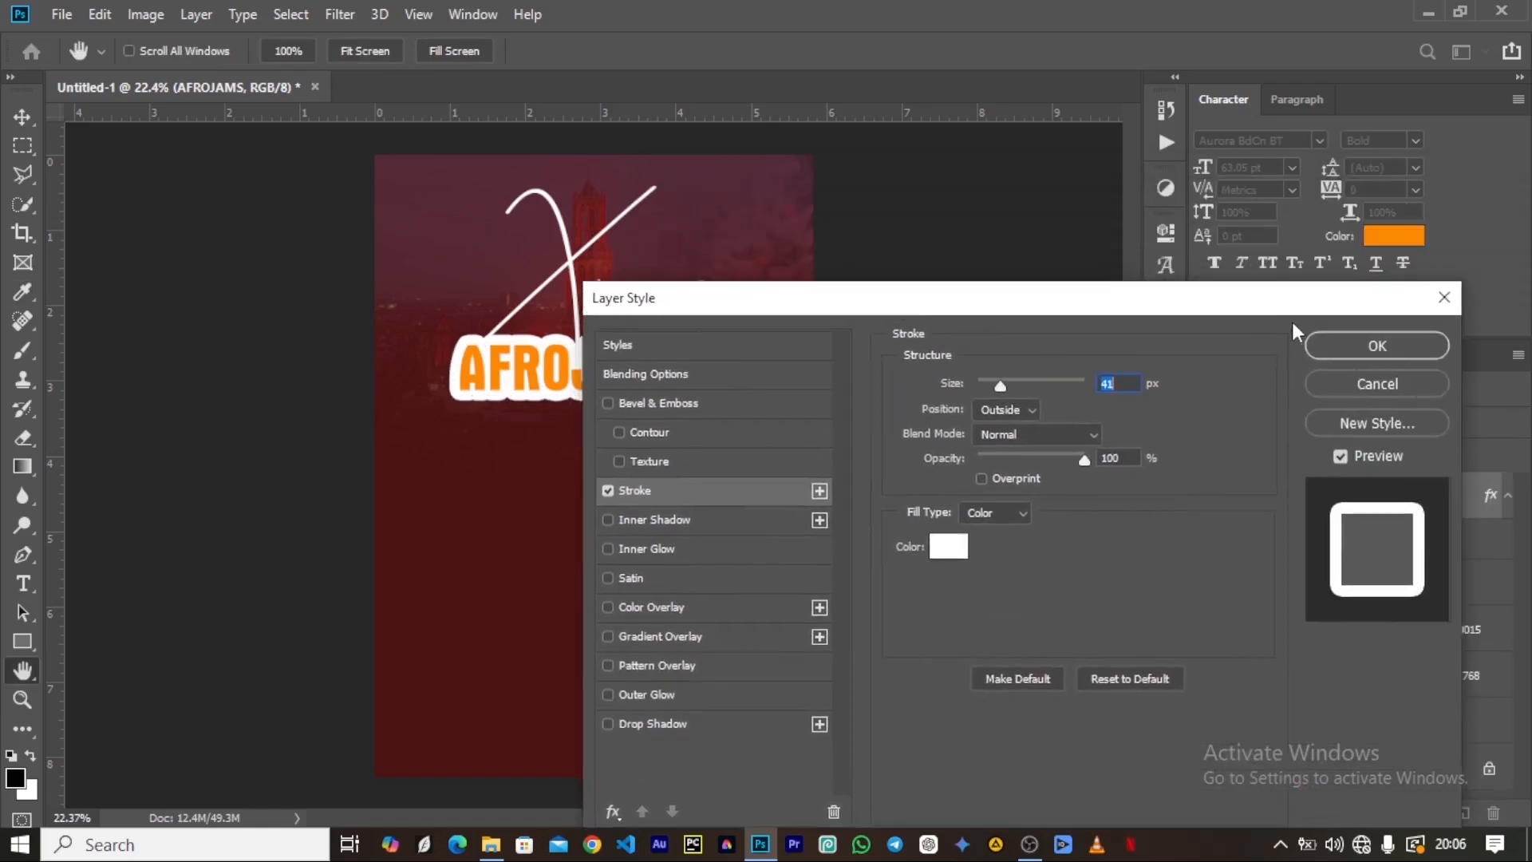
{"action": "left_click", "coordinate": [1352, 355]}
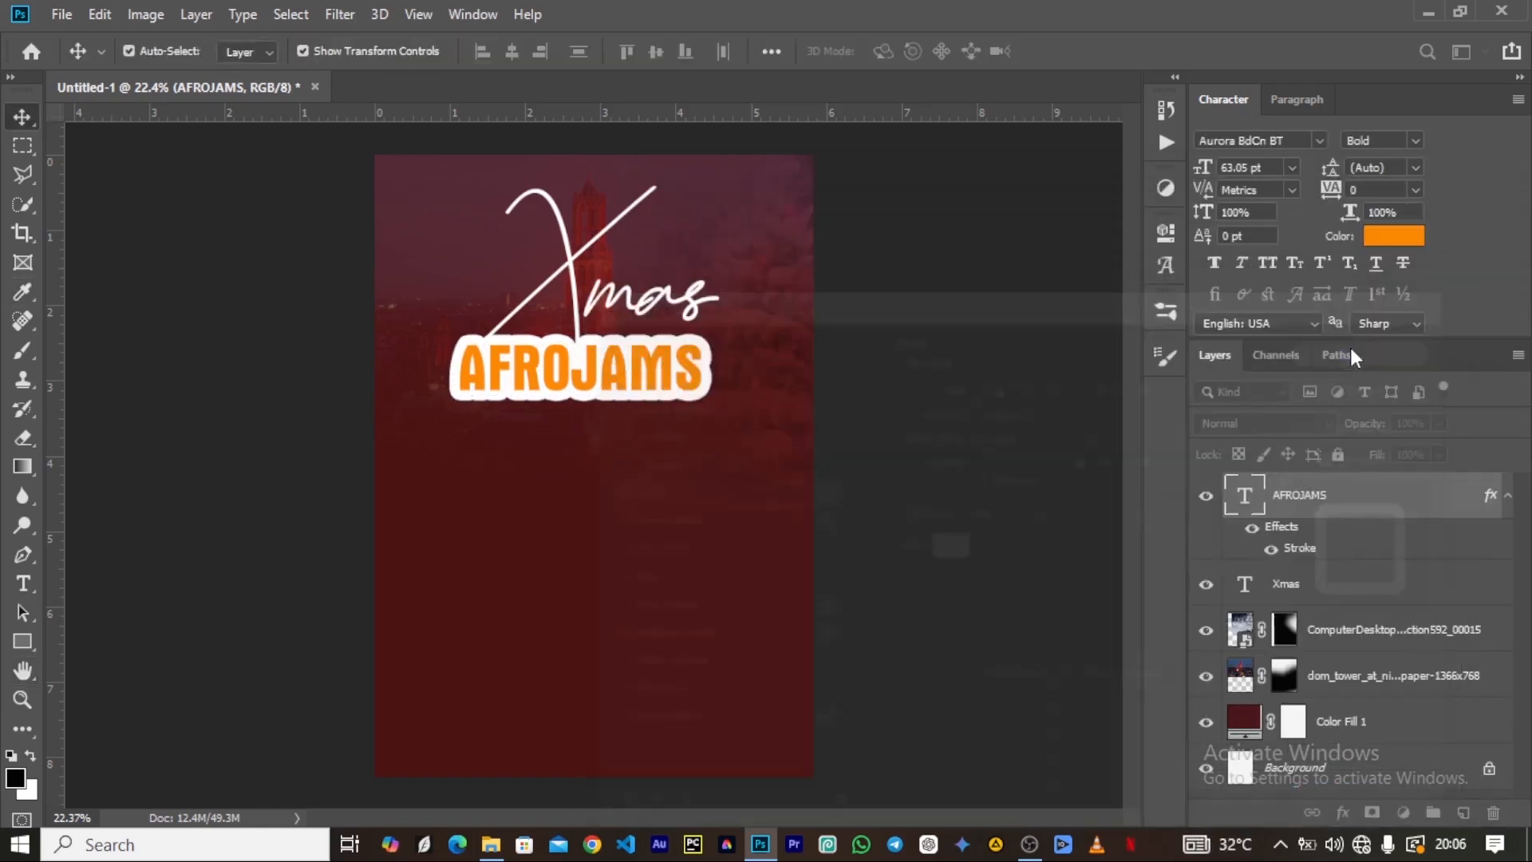
Enlarge the AFROJAMS text to about 67.6 pt, keeping it beneath Xmas.
{"action": "scroll", "coordinate": [479, 397], "scroll_direction": "up", "scroll_amount": 5}
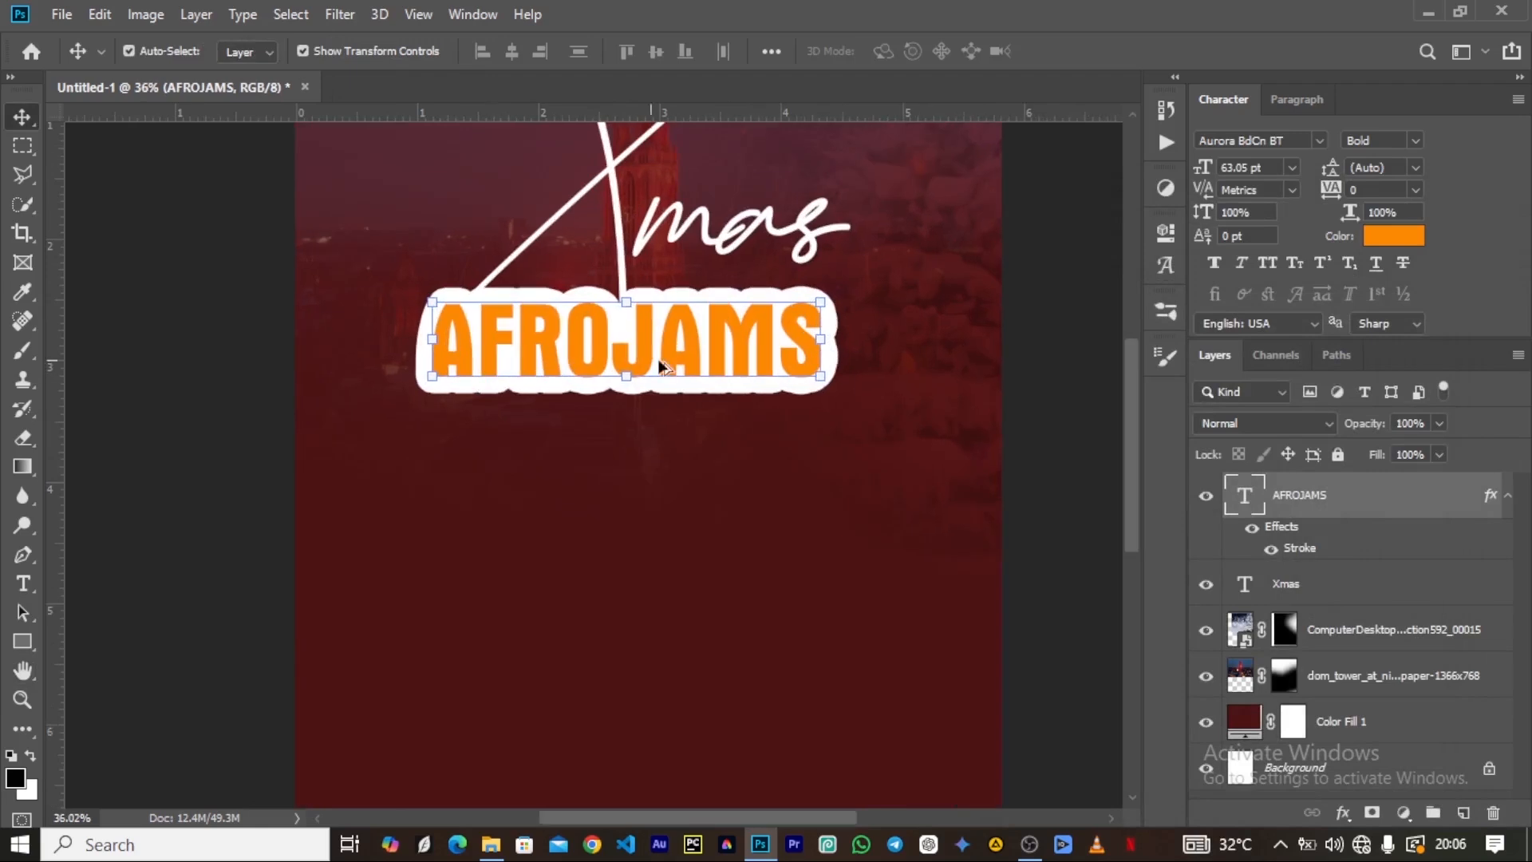
{"action": "left_click_drag", "start_coordinate": [817, 446], "coordinate": [842, 477]}
{"action": "left_click_drag", "start_coordinate": [428, 358], "coordinate": [416, 354]}
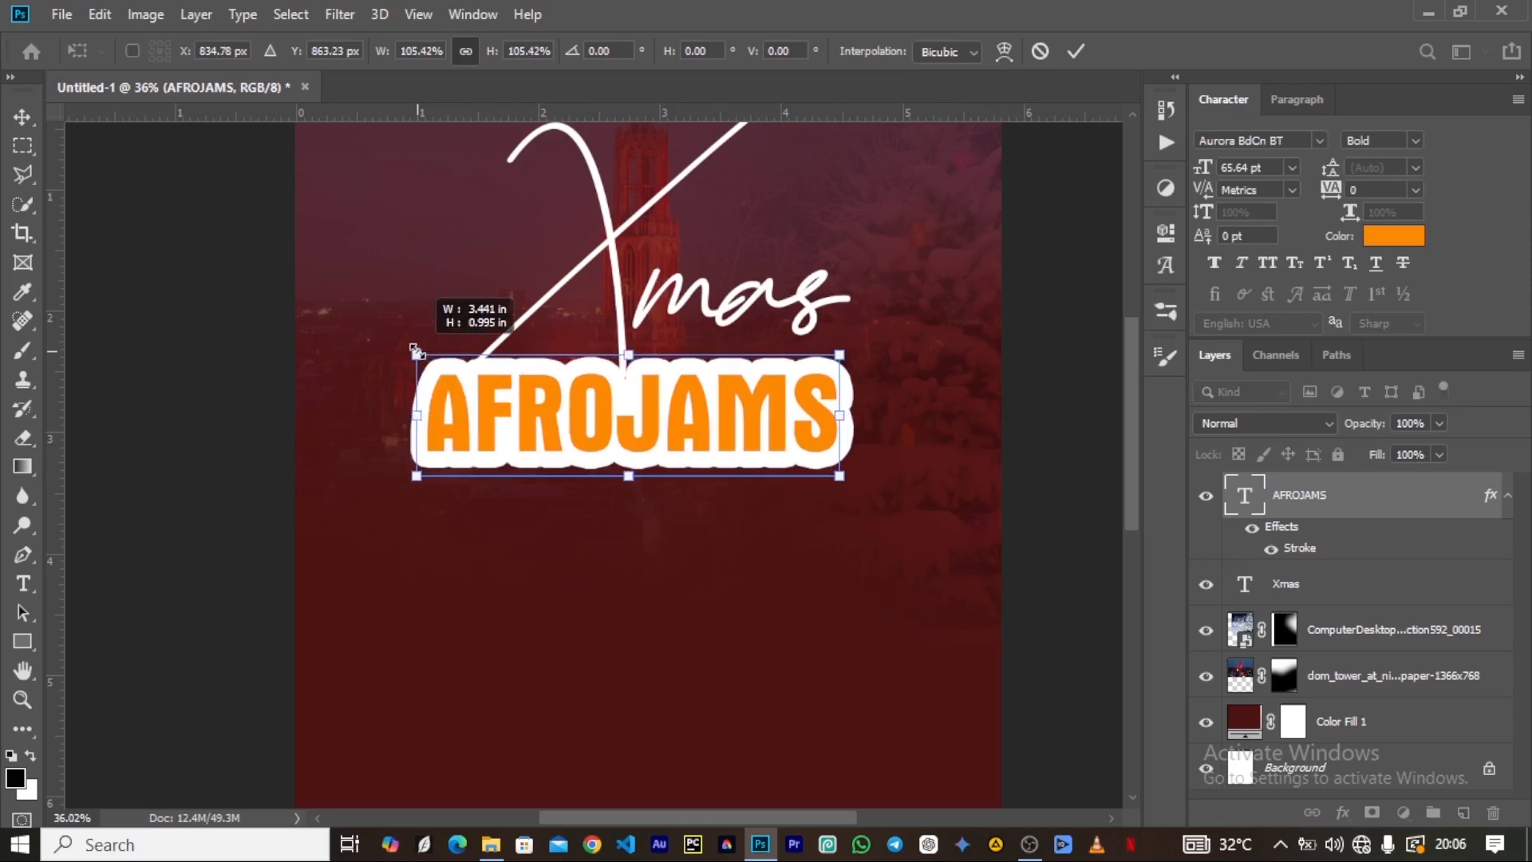
{"action": "left_click", "coordinate": [1076, 52]}
{"action": "scroll", "coordinate": [498, 287], "scroll_direction": "down", "scroll_amount": 3}
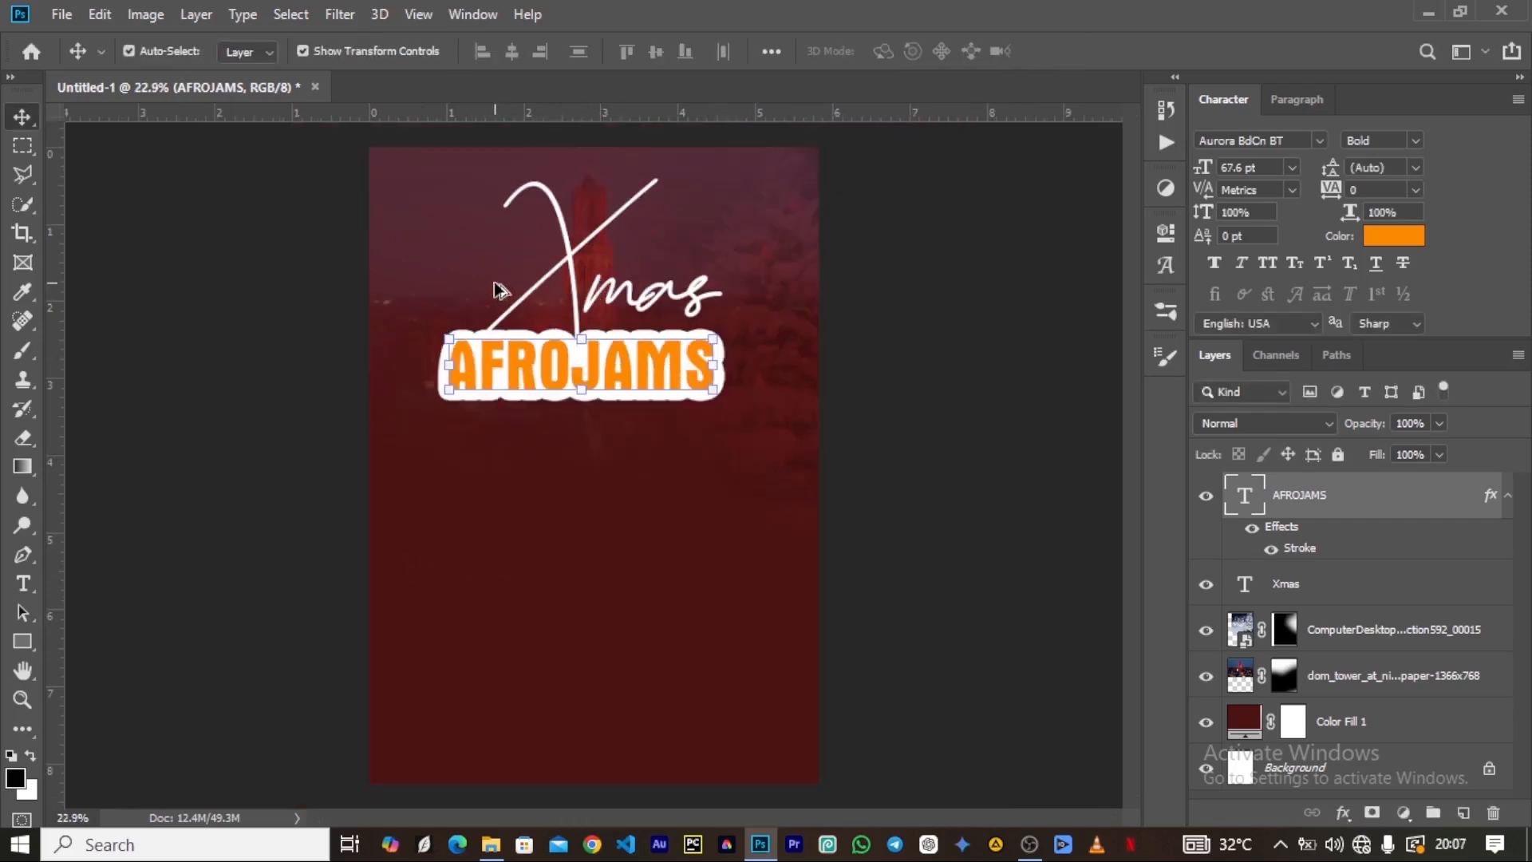
Duplicate the Xmas text and enlarge the copy to about 103%, extending it slightly up and left of the original.
{"action": "scroll", "coordinate": [499, 288], "scroll_direction": "down", "scroll_amount": 2}
{"action": "scroll", "coordinate": [513, 319], "scroll_direction": "up", "scroll_amount": 4}
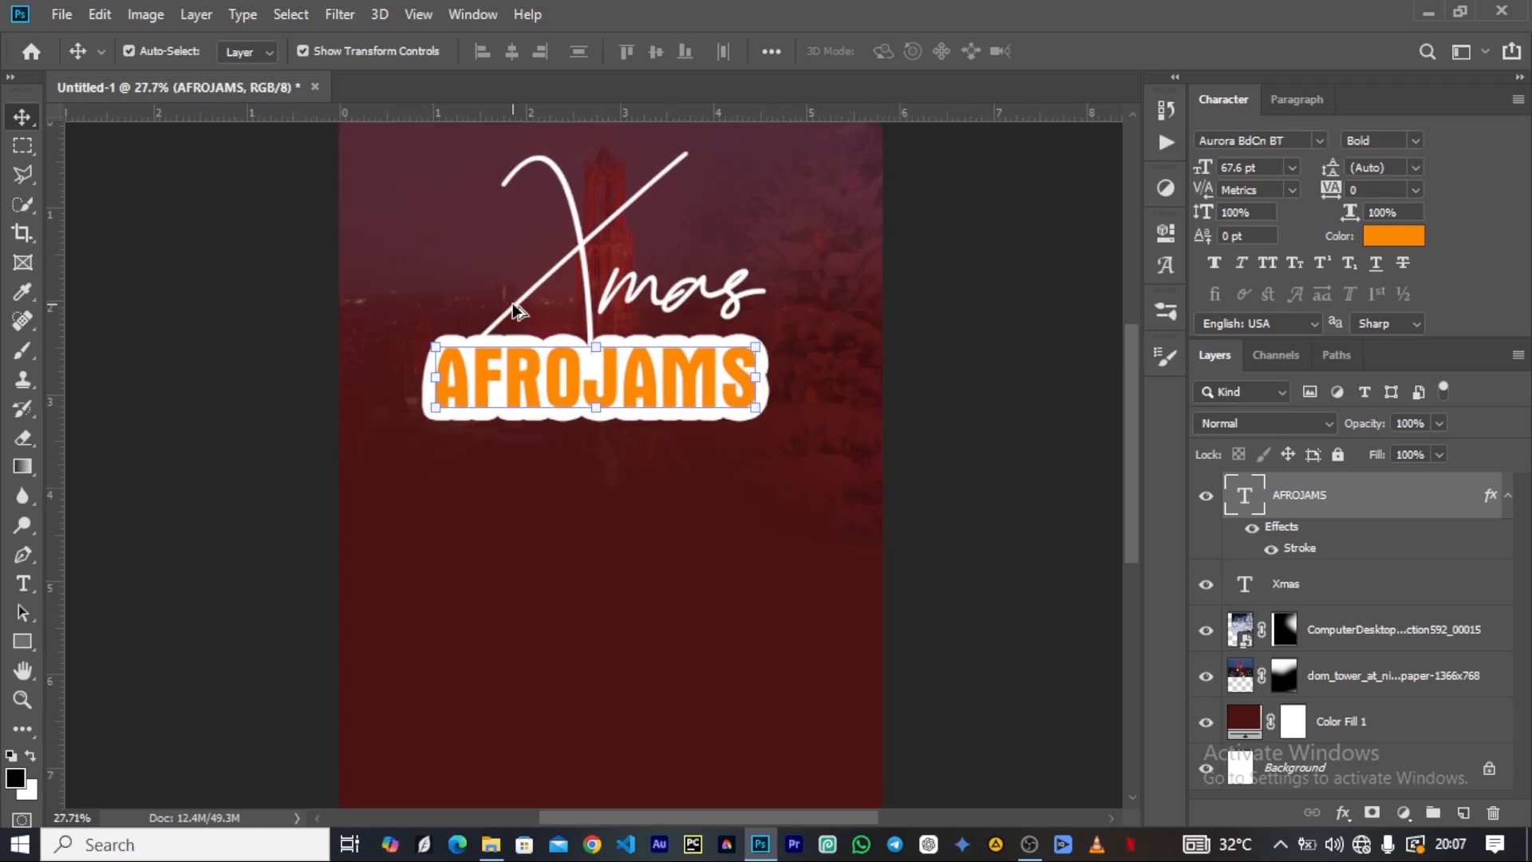
{"action": "scroll", "coordinate": [596, 319], "scroll_direction": "up", "scroll_amount": 1}
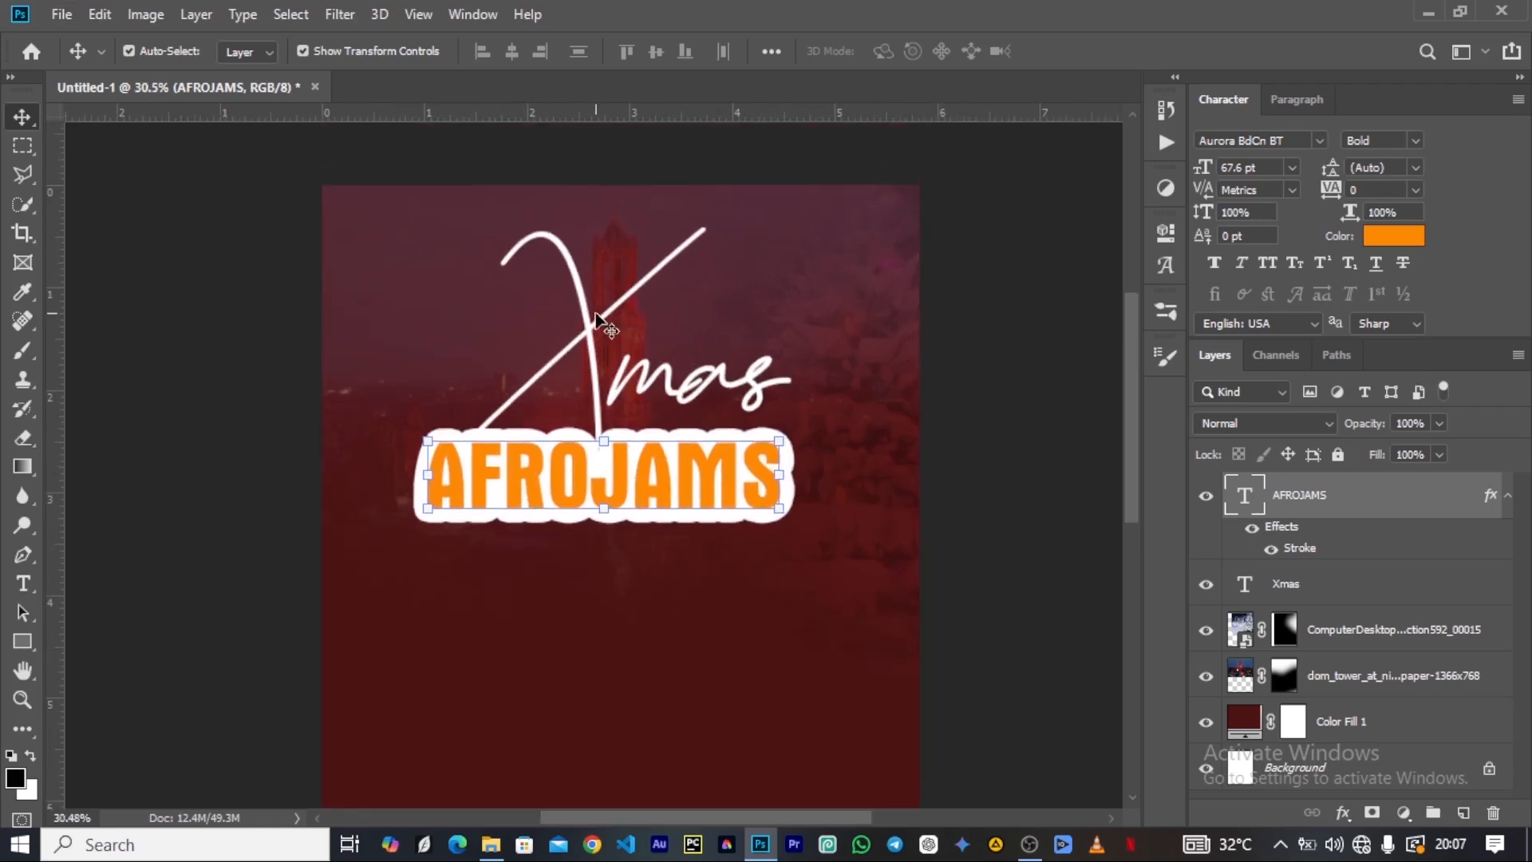
{"action": "left_click", "coordinate": [593, 325]}
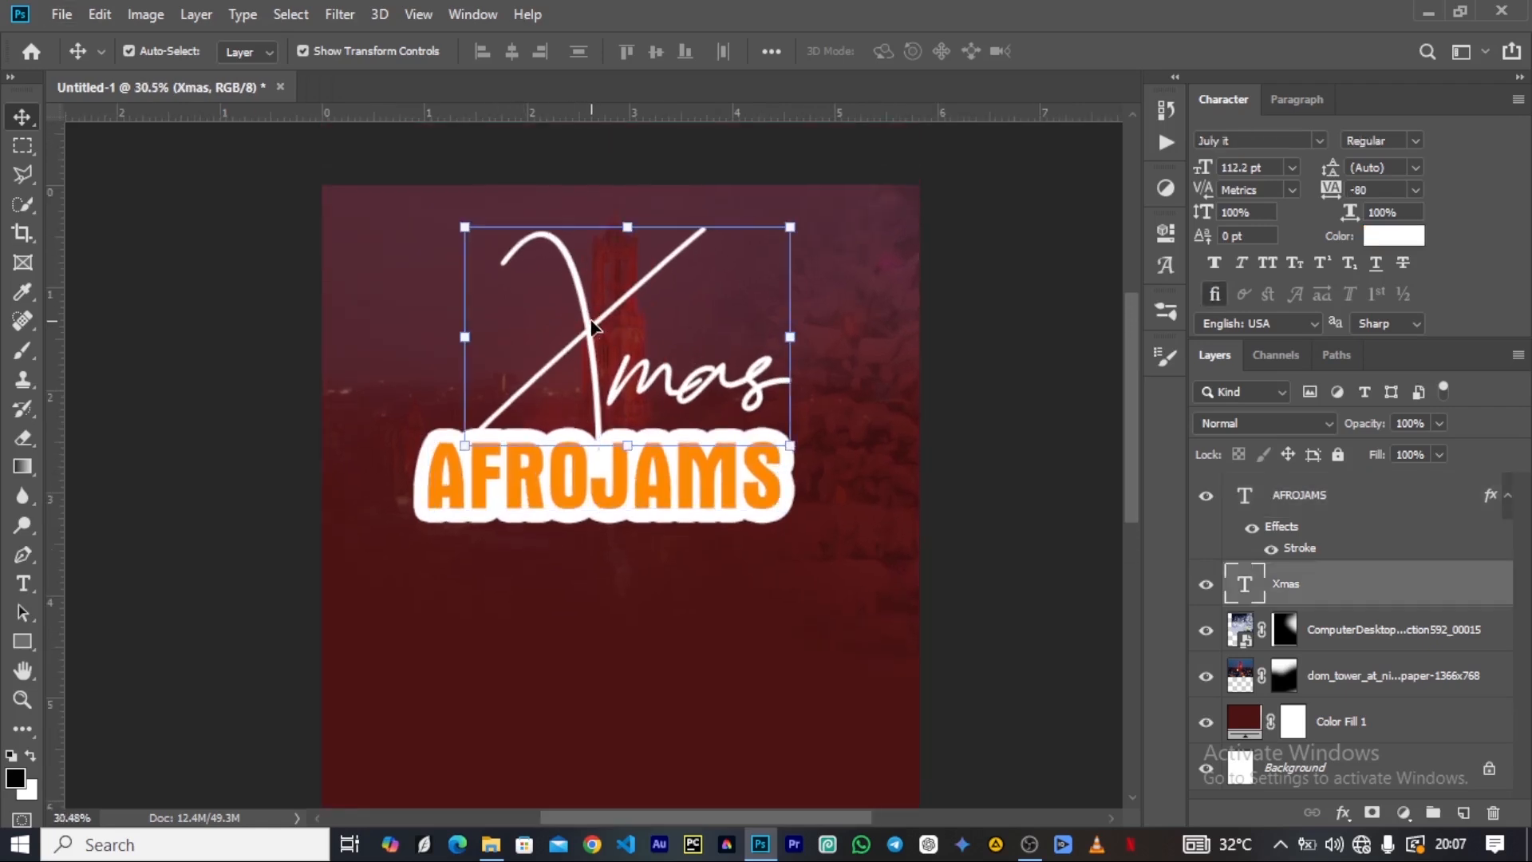
{"action": "key", "text": "ctrl"}
{"action": "key", "text": "ctrl+j"}
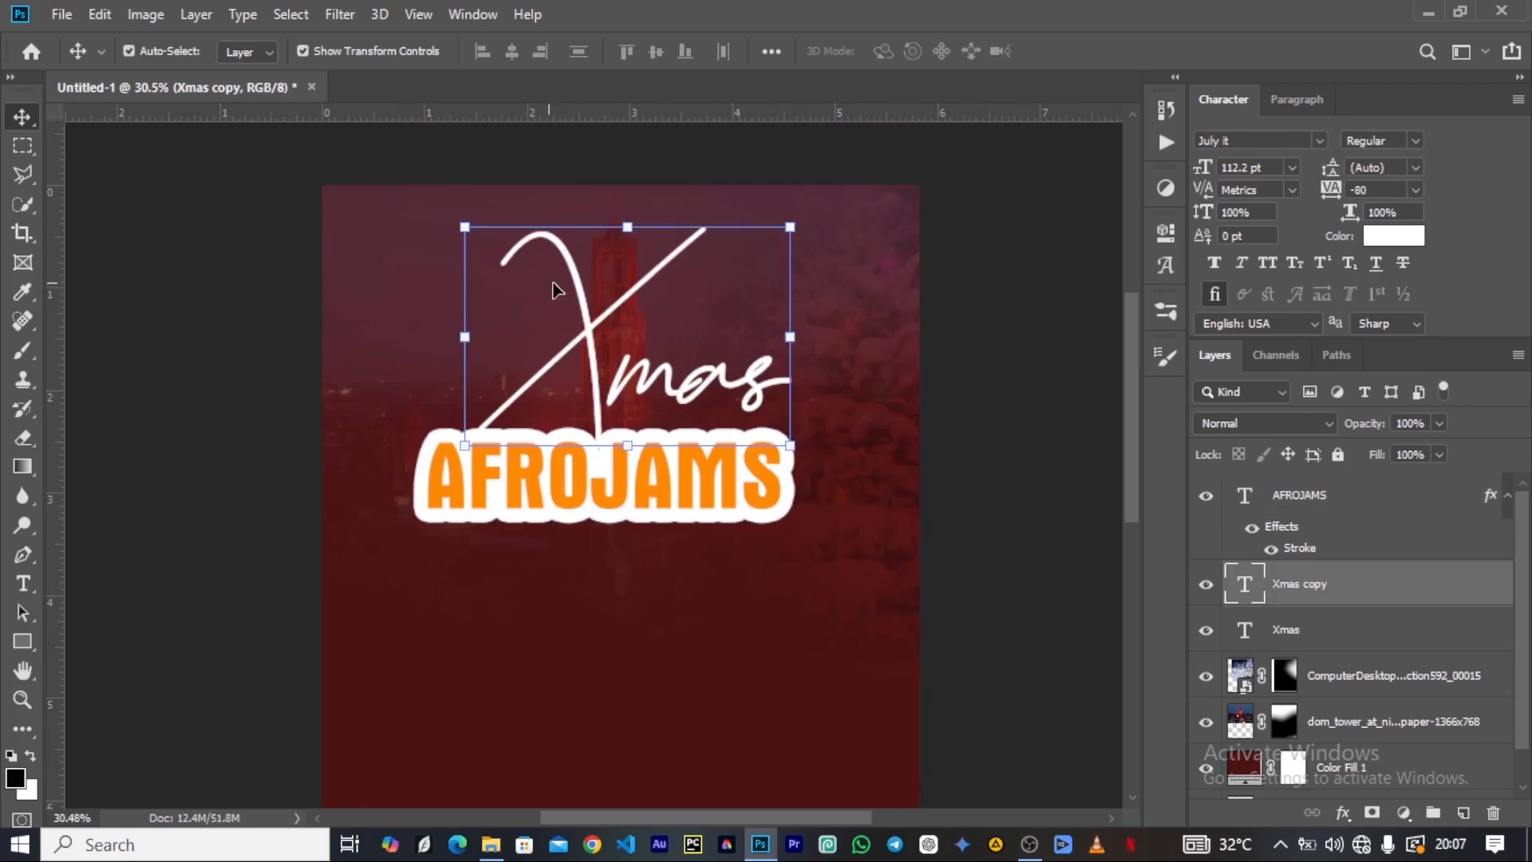
{"action": "left_click", "coordinate": [464, 225]}
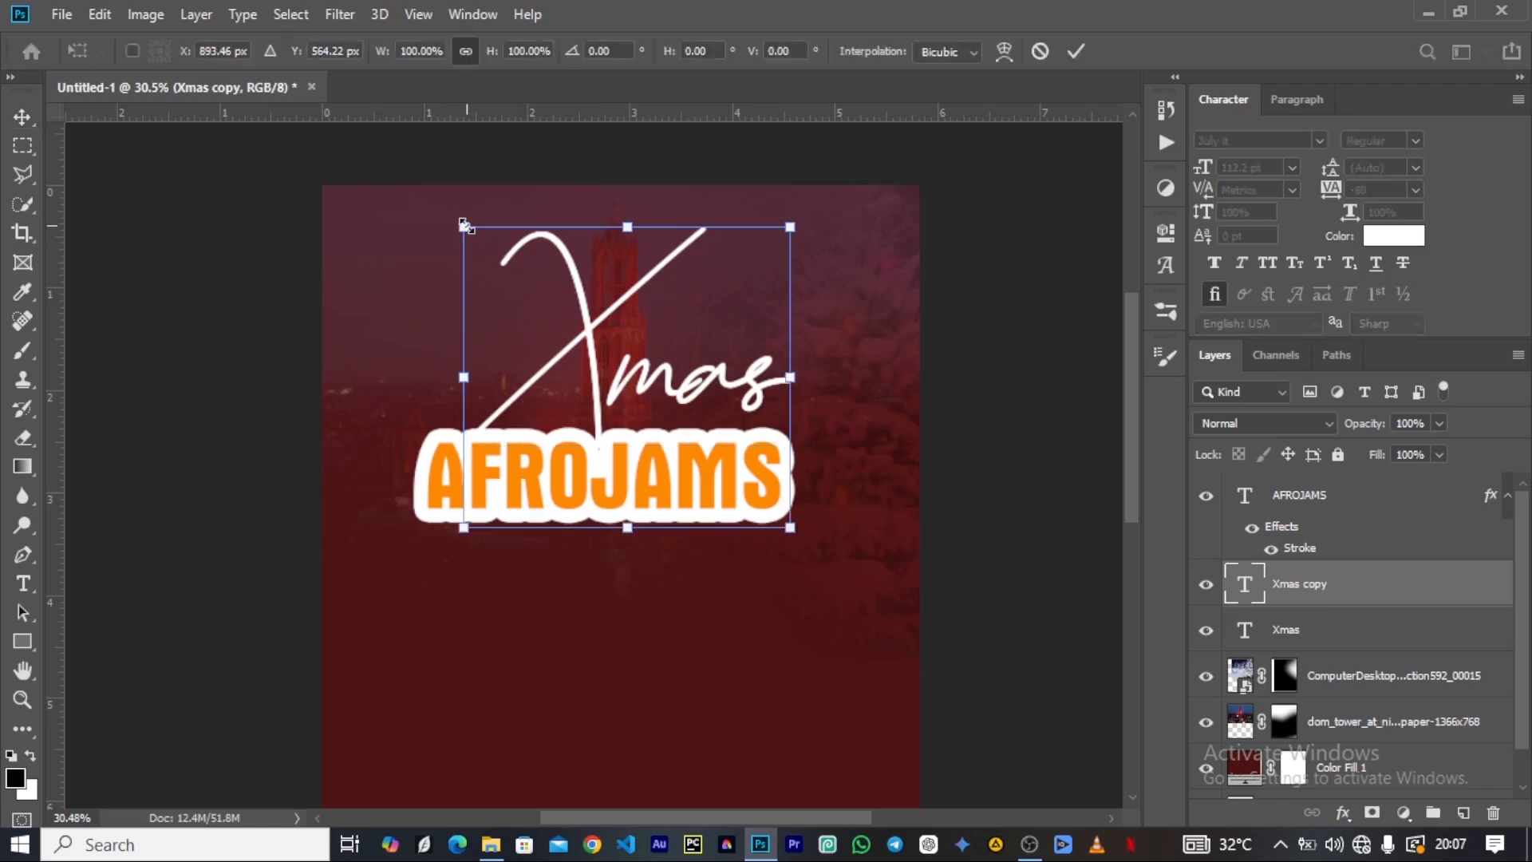
{"action": "left_click_drag", "start_coordinate": [464, 225], "coordinate": [451, 221]}
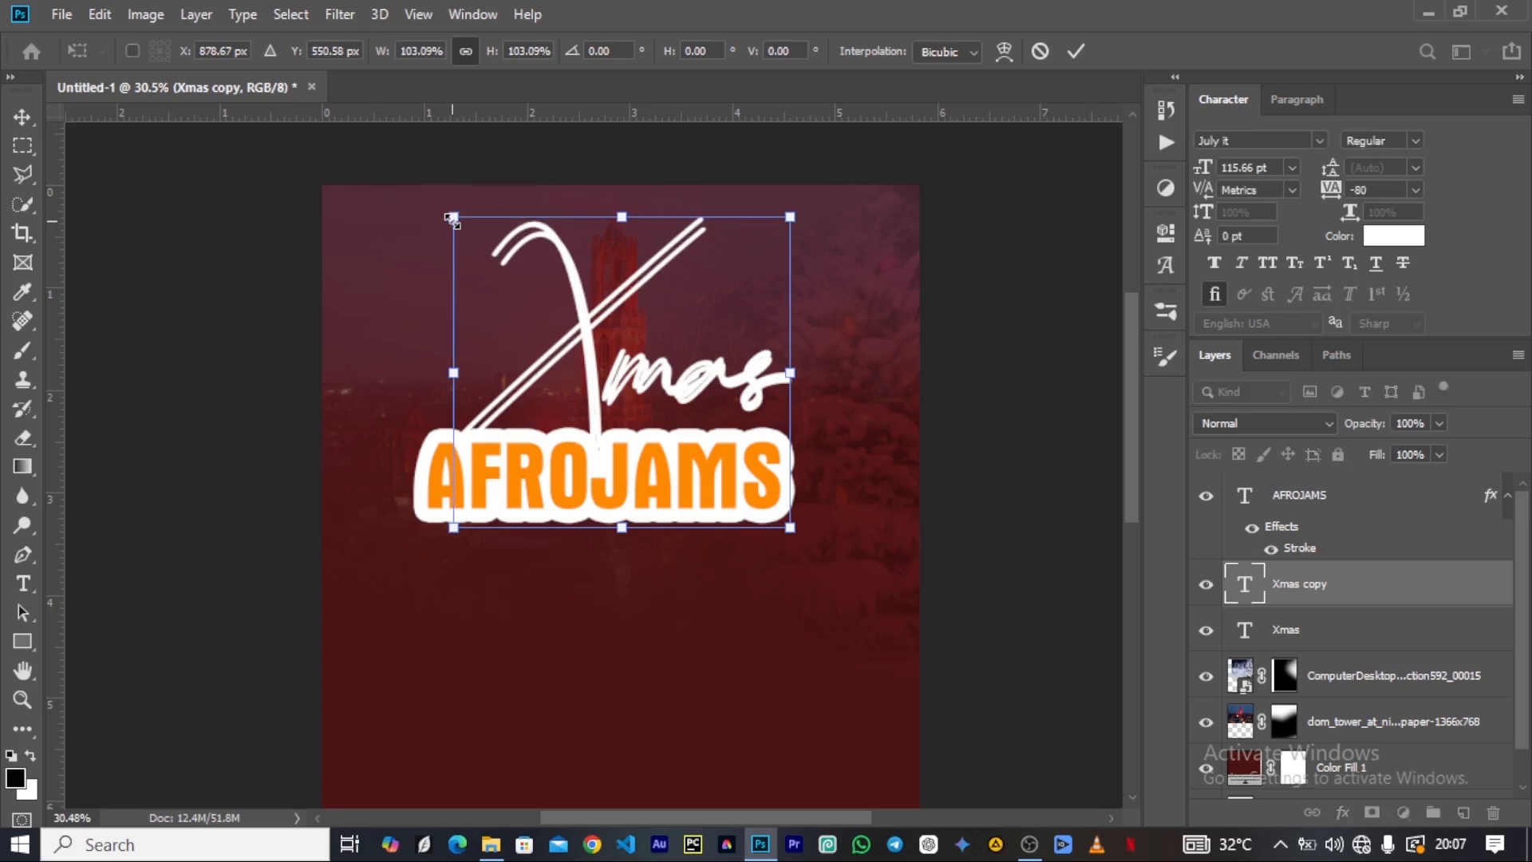
{"action": "left_click", "coordinate": [1076, 51]}
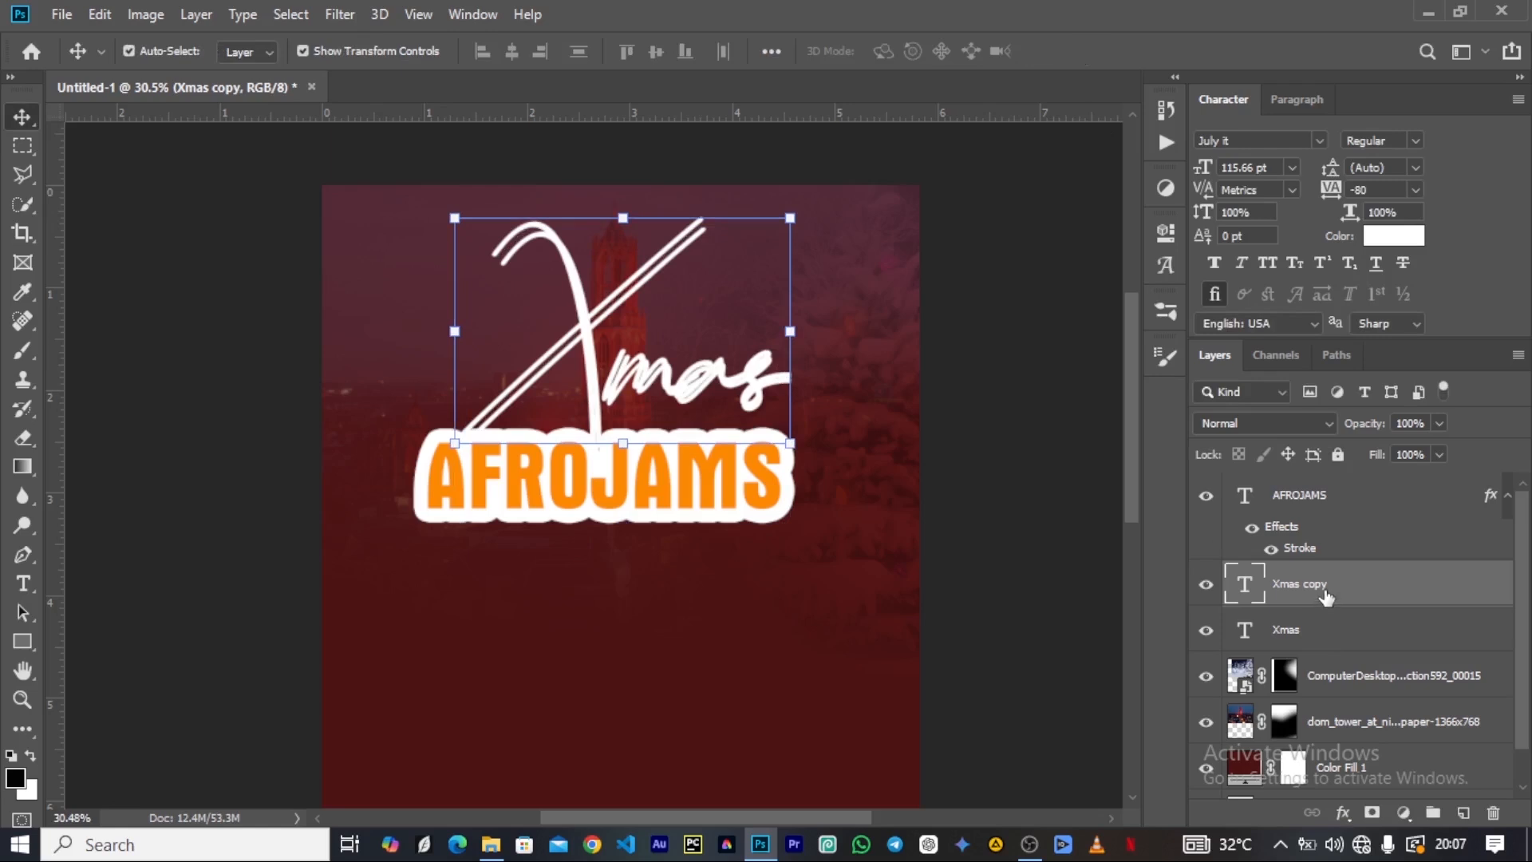
Marquee-select most of the copy's "mas" letters, rasterize the Xmas copy layer, and delete the selected part.
{"action": "left_click", "coordinate": [20, 148]}
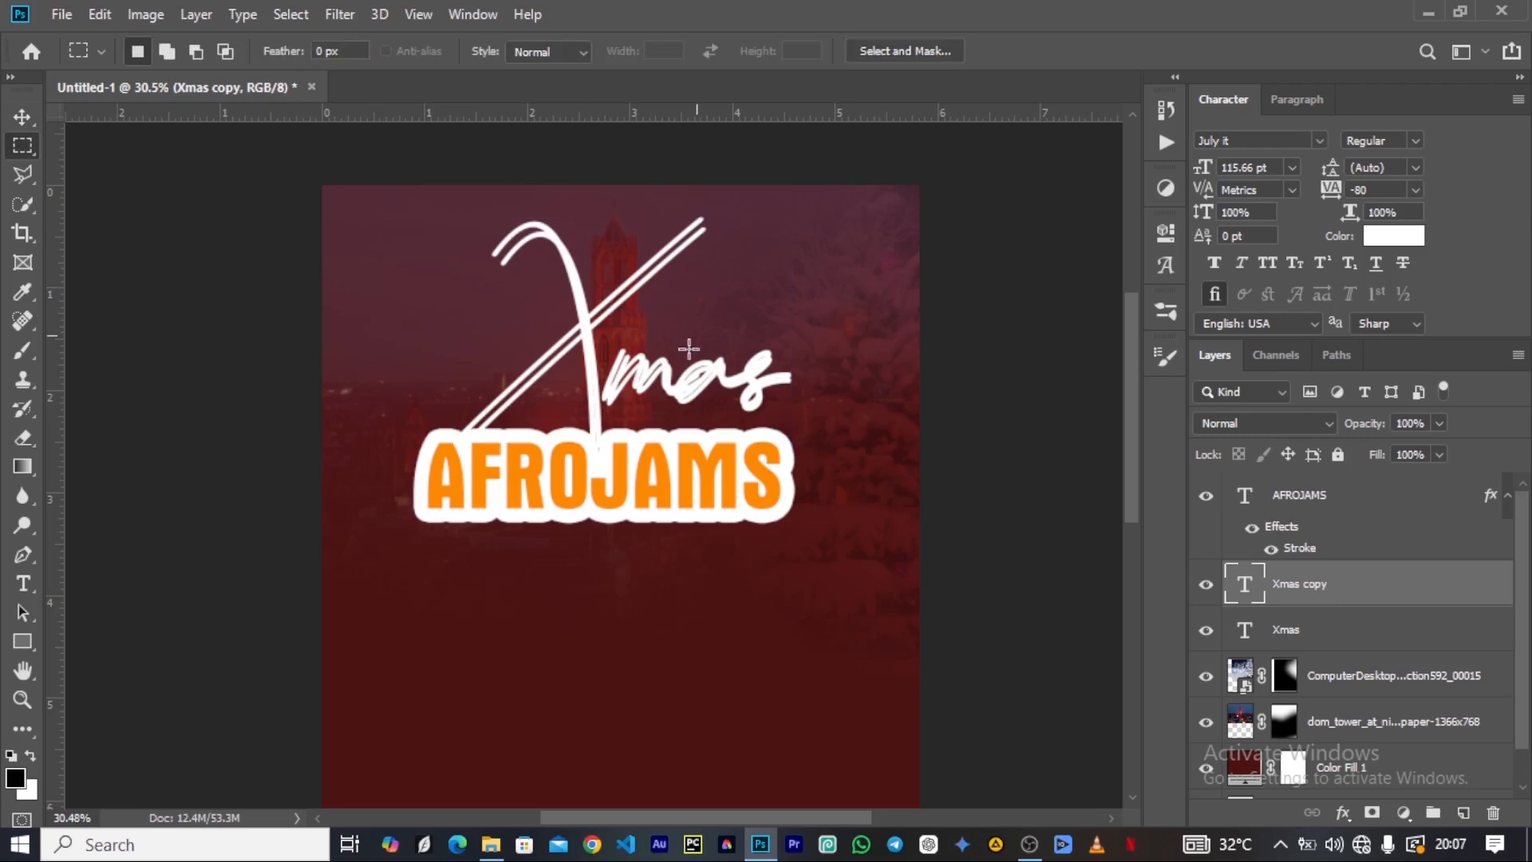
{"action": "left_click_drag", "start_coordinate": [633, 334], "coordinate": [858, 543]}
{"action": "key", "text": "Delete"}
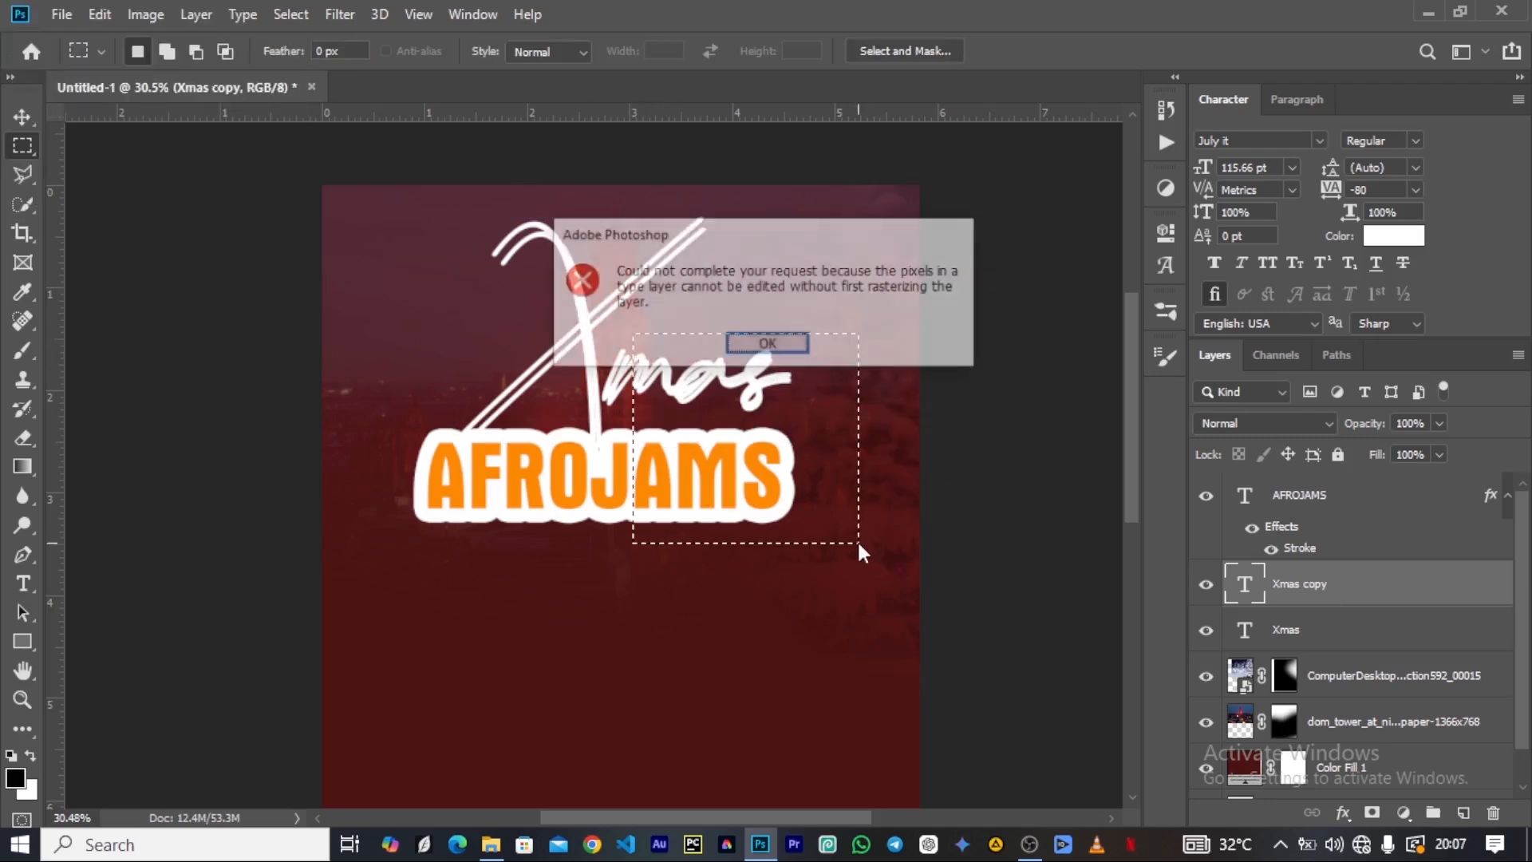
{"action": "left_click", "coordinate": [768, 344]}
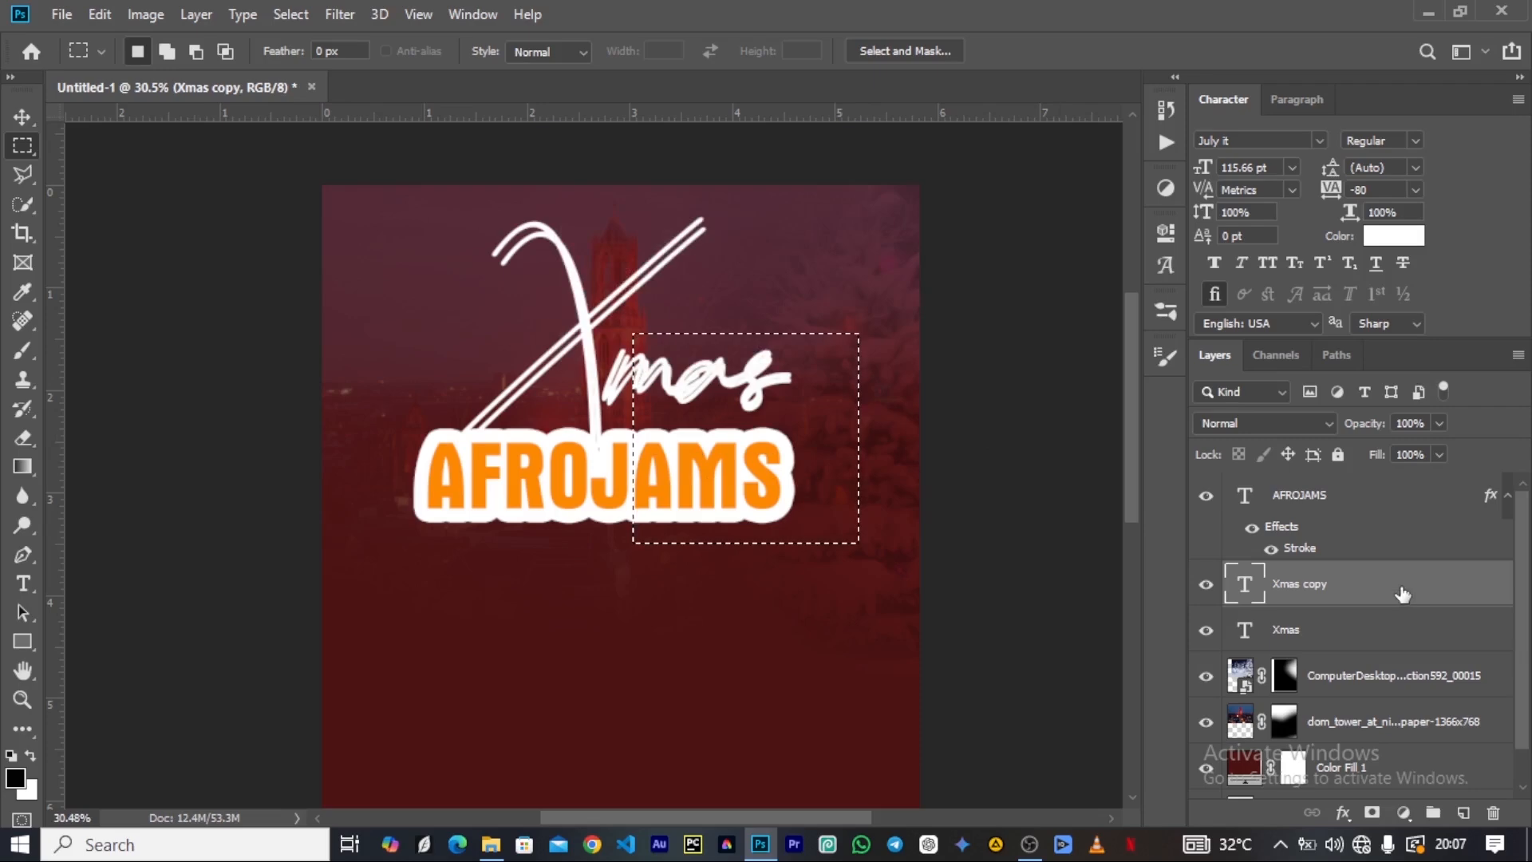
{"action": "right_click", "coordinate": [1401, 590]}
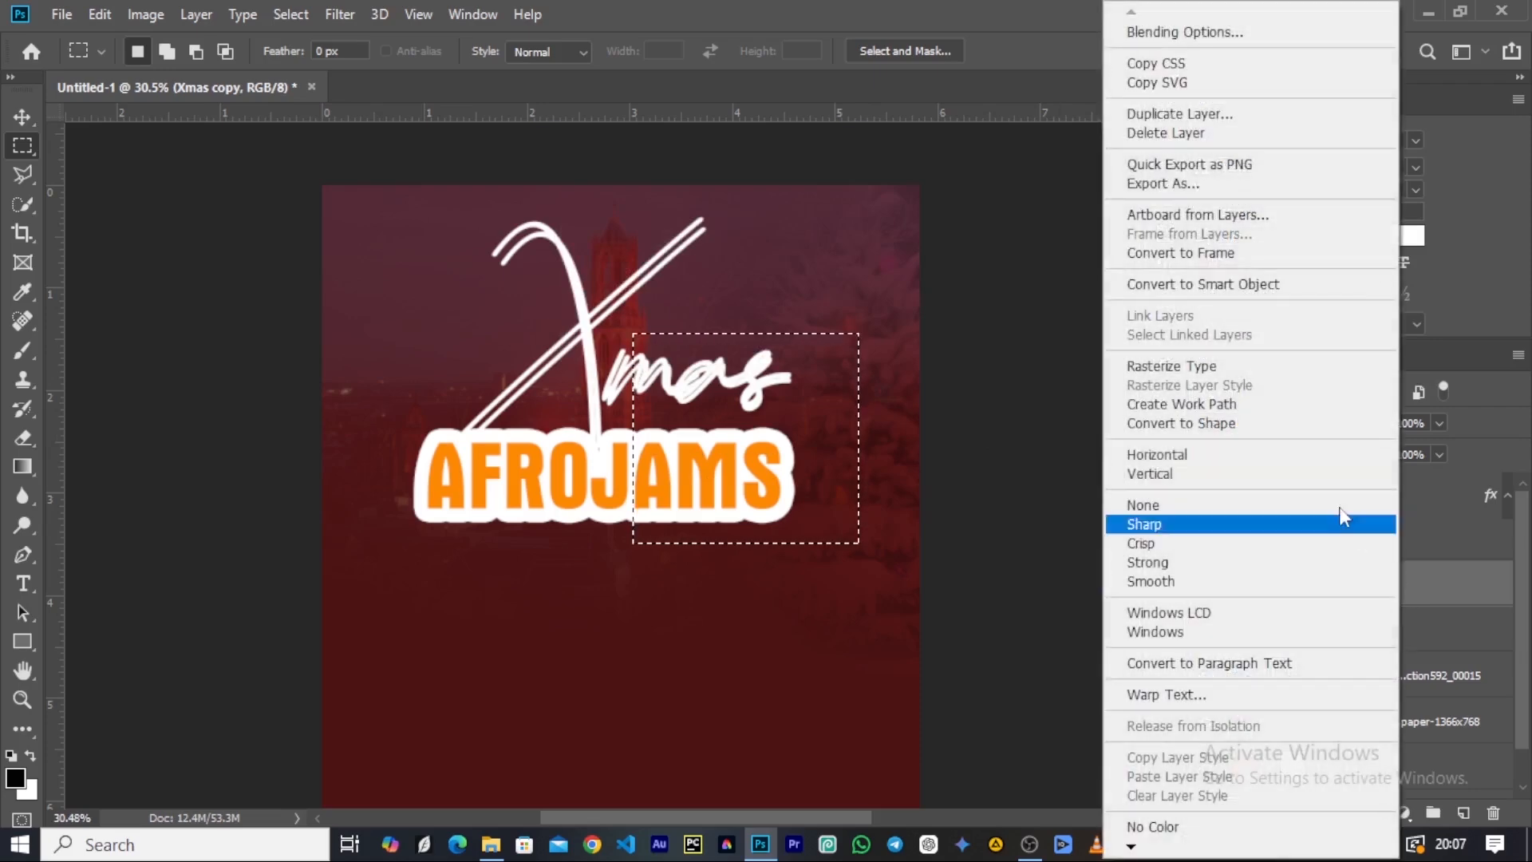
{"action": "left_click", "coordinate": [1244, 370]}
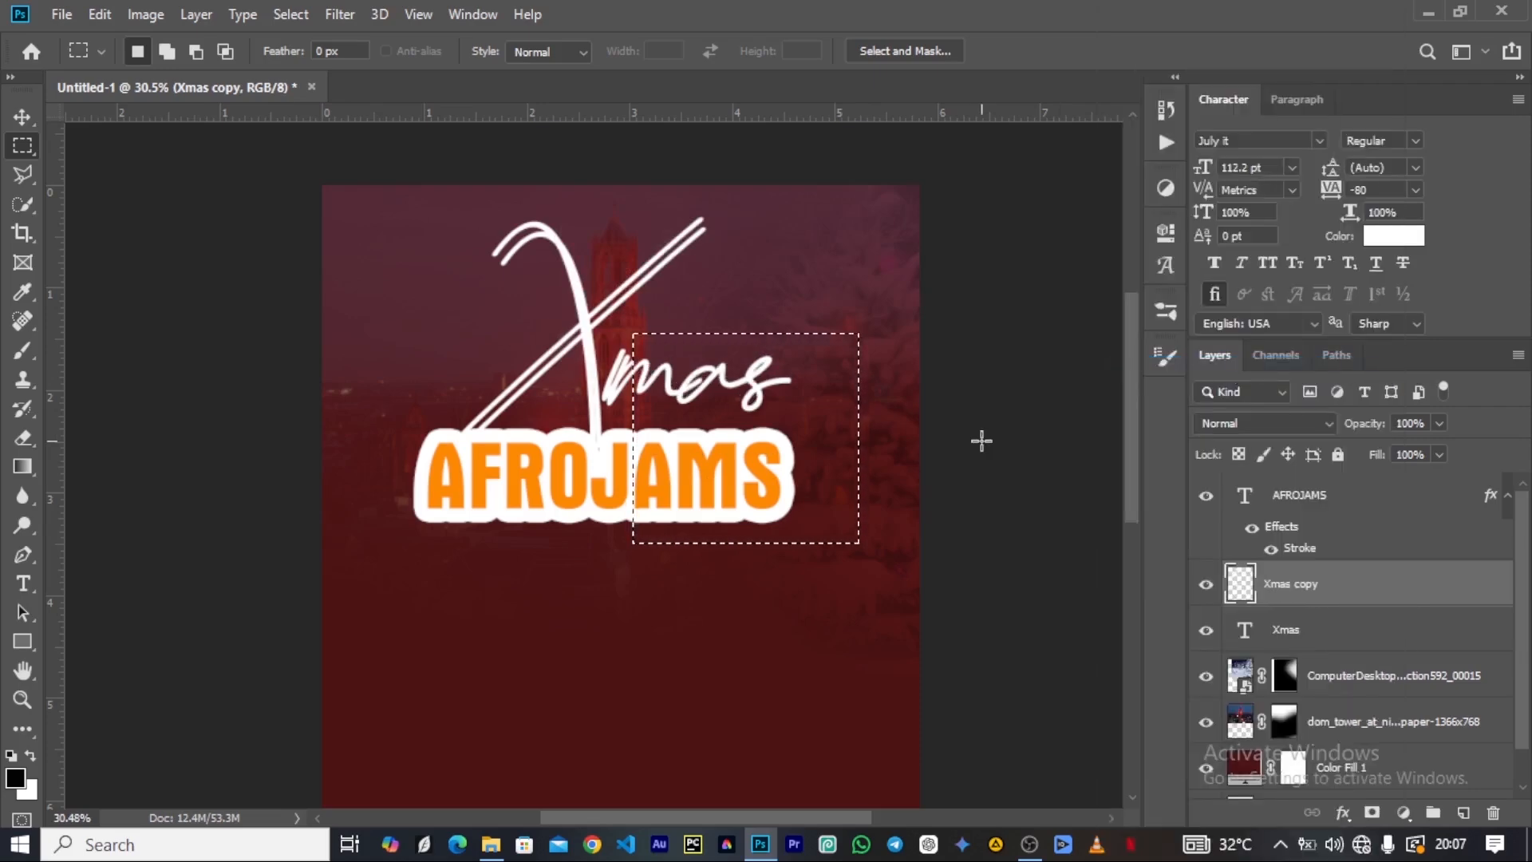
Select the leftover part of the duplicated m on the Xmas copy, delete it, and deselect.
{"action": "left_click", "coordinate": [977, 443]}
{"action": "left_click_drag", "start_coordinate": [609, 353], "coordinate": [650, 452]}
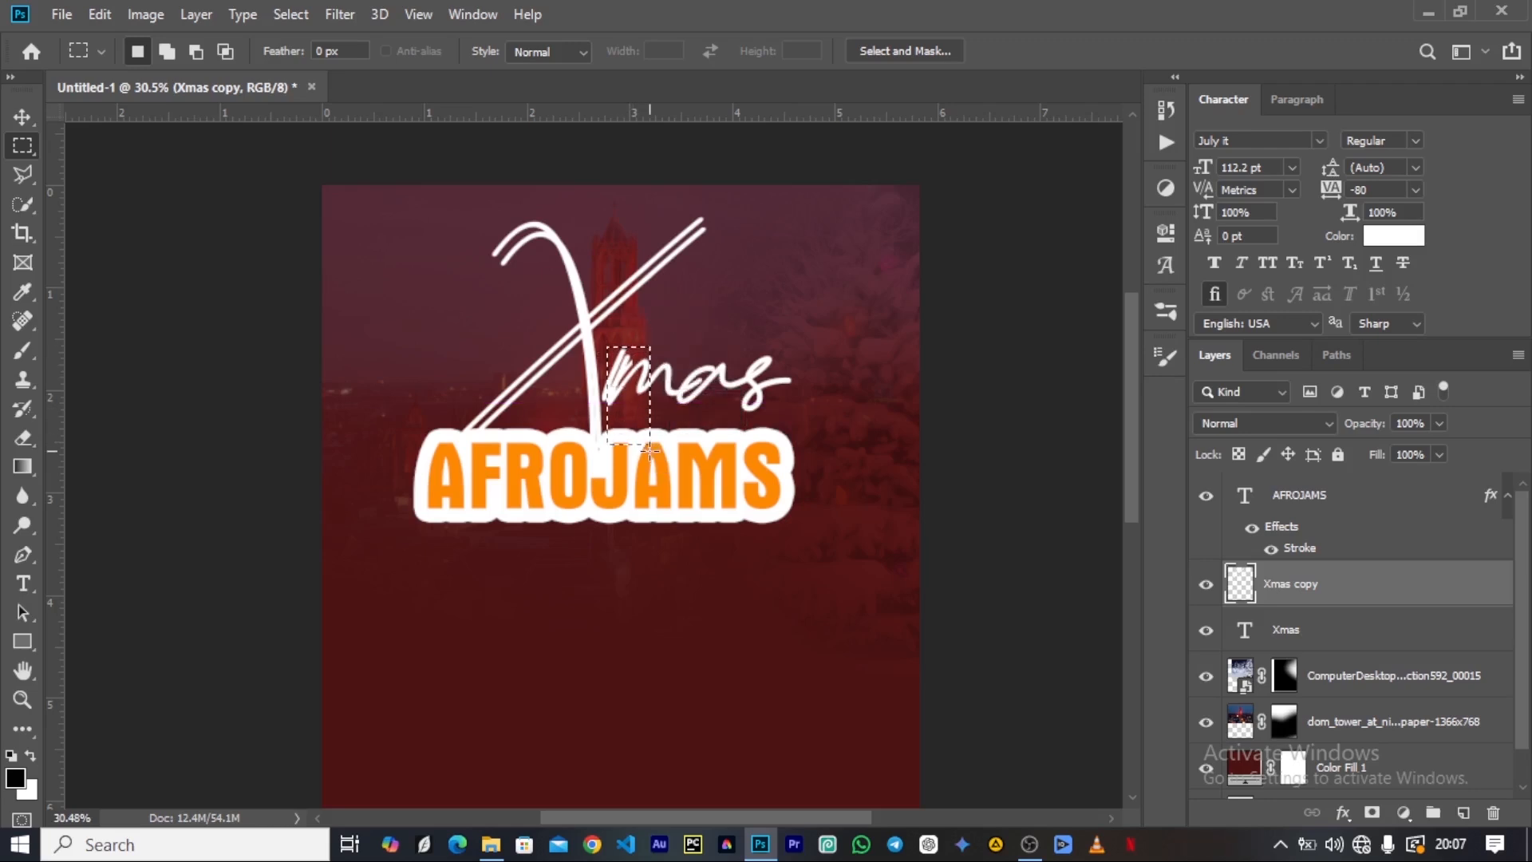
{"action": "left_click", "coordinate": [651, 452]}
Nudge the duplicated X slightly left to separate its strokes from the original lettering.
{"action": "scroll", "coordinate": [594, 383], "scroll_direction": "up", "scroll_amount": 3}
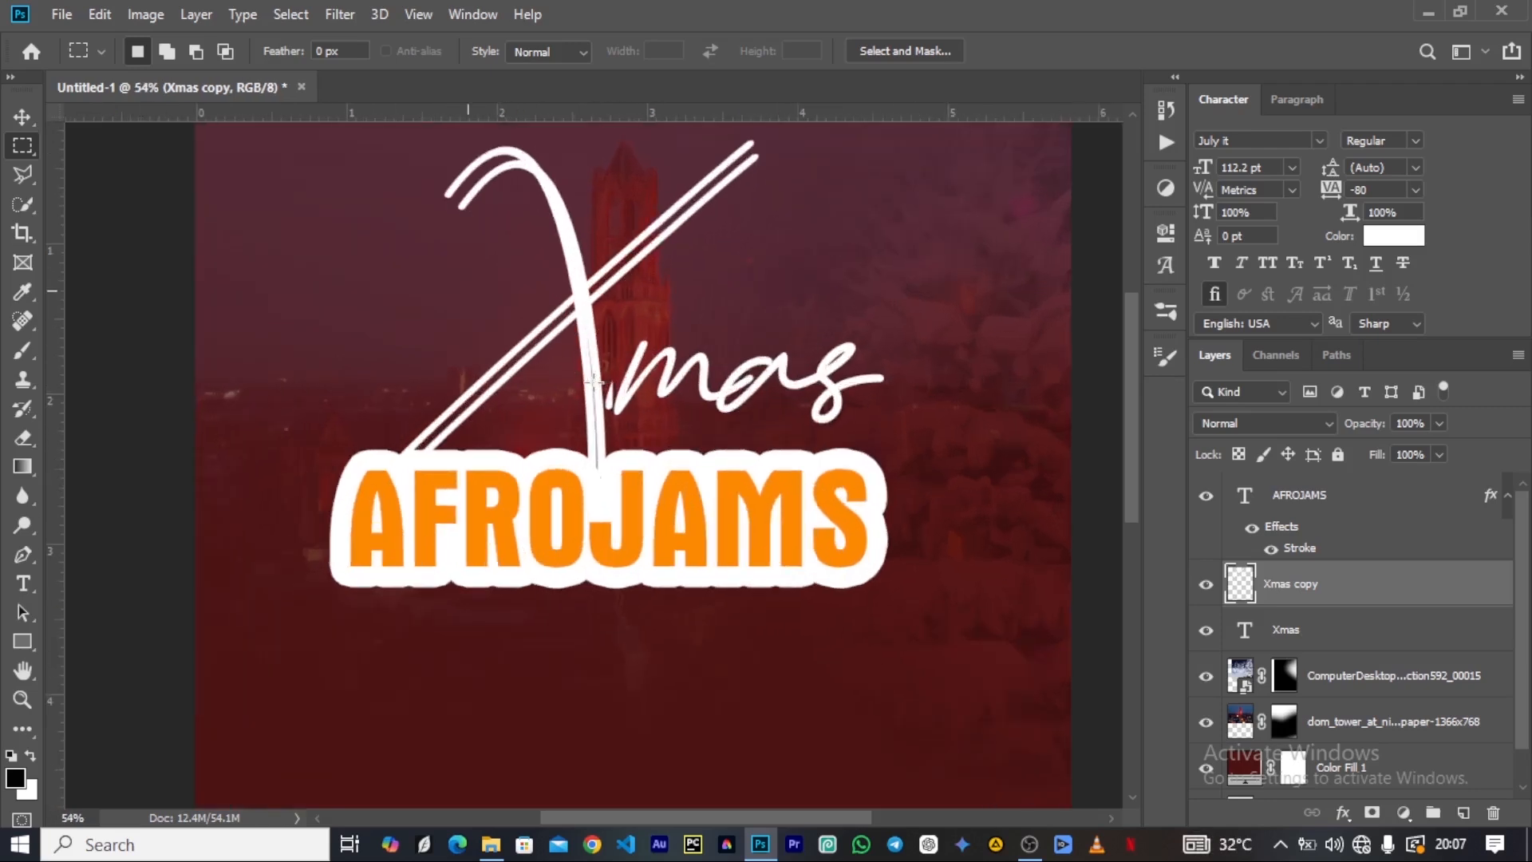
{"action": "scroll", "coordinate": [601, 308], "scroll_direction": "down", "scroll_amount": 1}
{"action": "scroll", "coordinate": [602, 308], "scroll_direction": "down", "scroll_amount": 1}
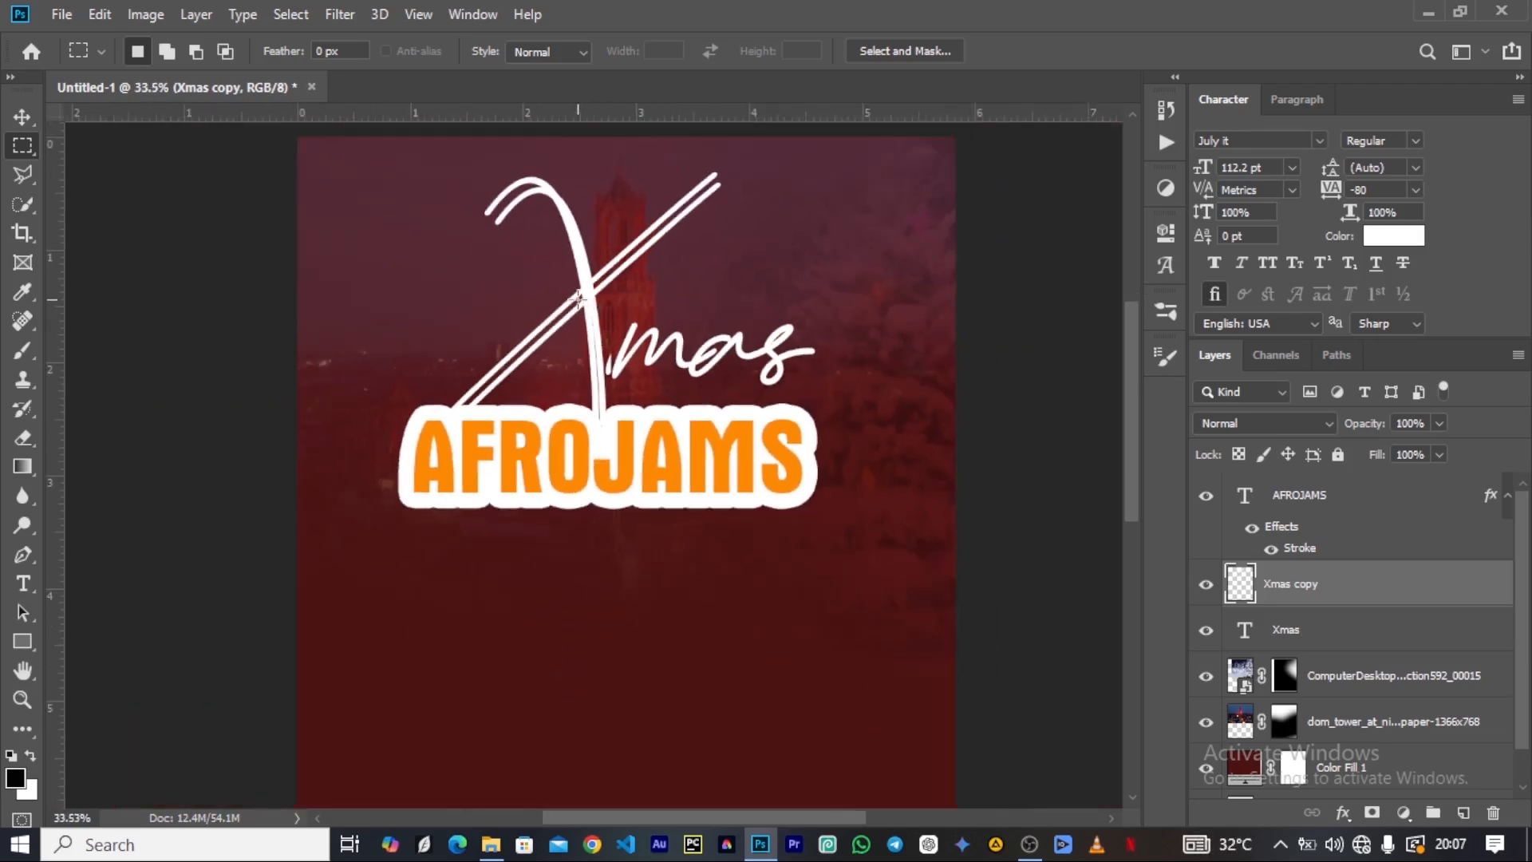
{"action": "left_click", "coordinate": [29, 113]}
{"action": "key", "text": "Left"}
{"action": "key", "text": "Left"}
{"action": "key", "text": "Left"}
{"action": "key", "text": "Left"}
{"action": "key", "text": "Left"}
{"action": "key", "text": "Left"}
{"action": "key", "text": "Left"}
{"action": "key", "text": "Left"}
{"action": "key", "text": "Left"}
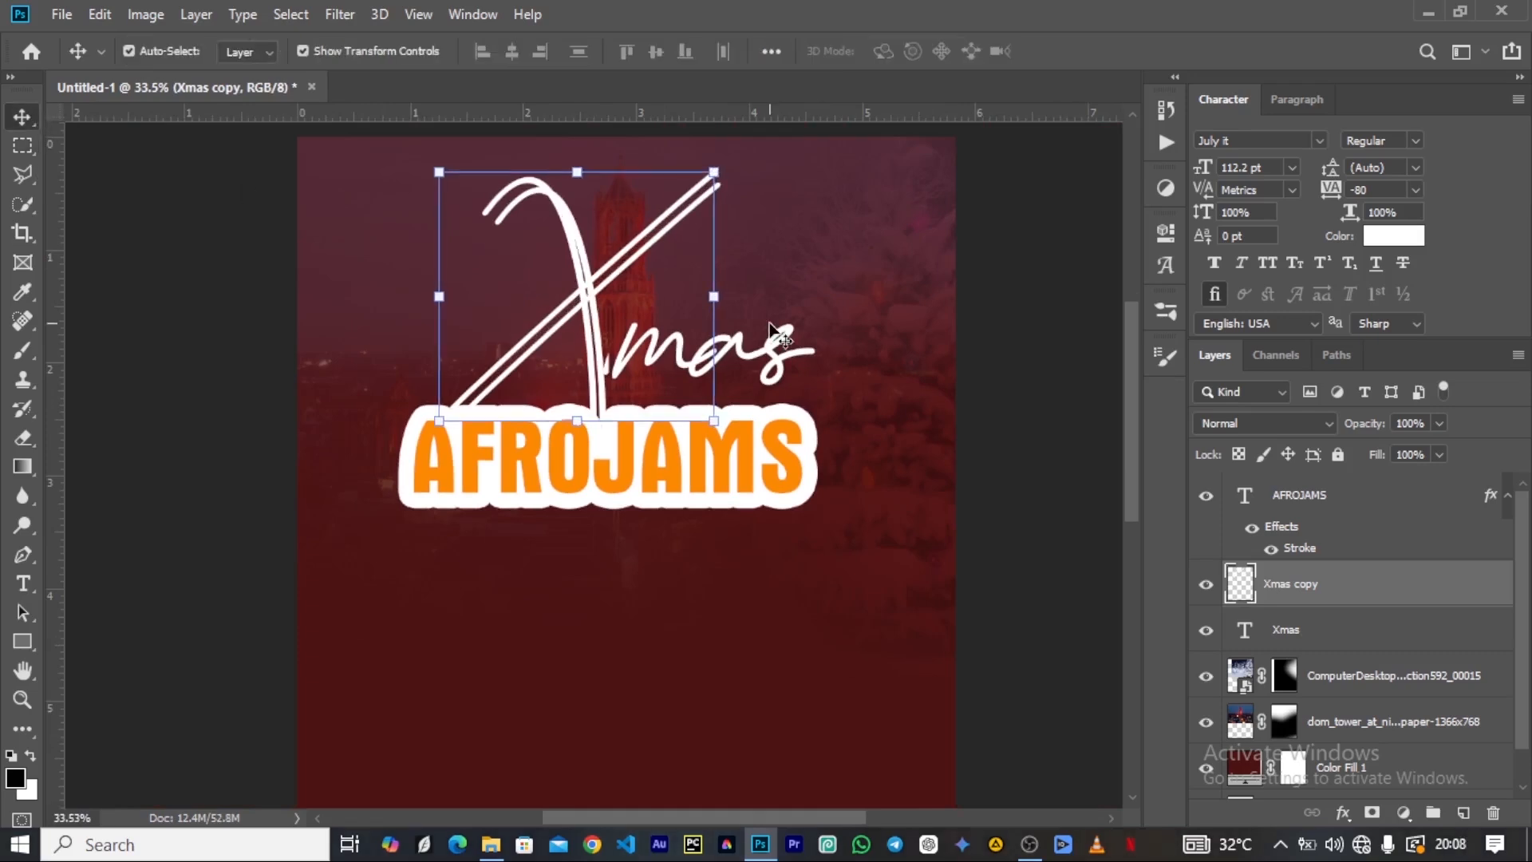
{"action": "key", "text": "Left"}
{"action": "key", "text": "Left"}
{"action": "key", "text": "Left"}
{"action": "key", "text": "Left"}
{"action": "key", "text": "Left"}
{"action": "key", "text": "Left"}
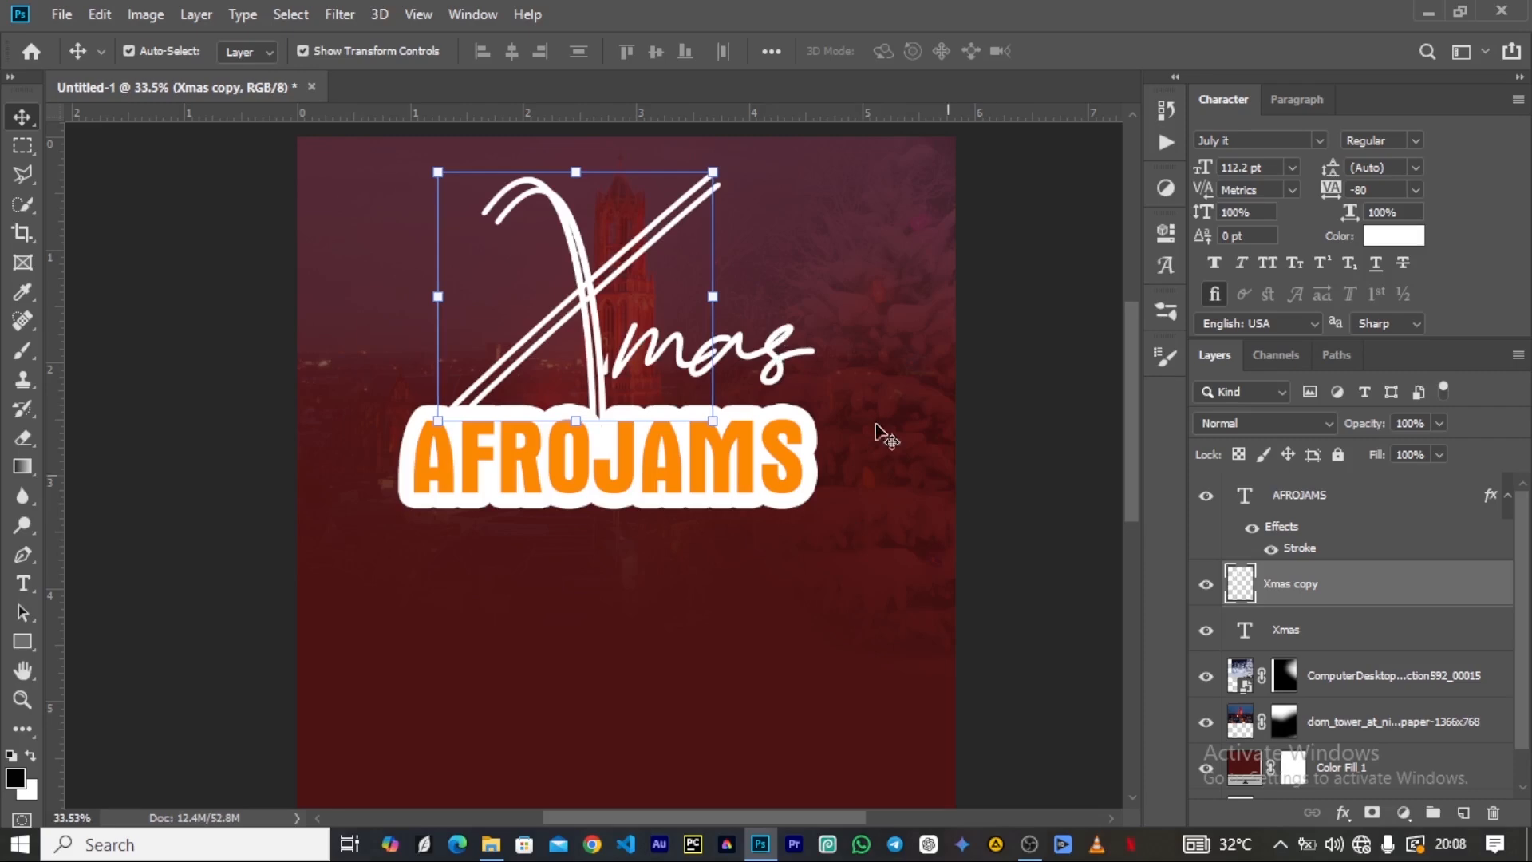
{"action": "scroll", "coordinate": [542, 351], "scroll_direction": "down", "scroll_amount": 5}
{"action": "scroll", "coordinate": [514, 363], "scroll_direction": "up", "scroll_amount": 5}
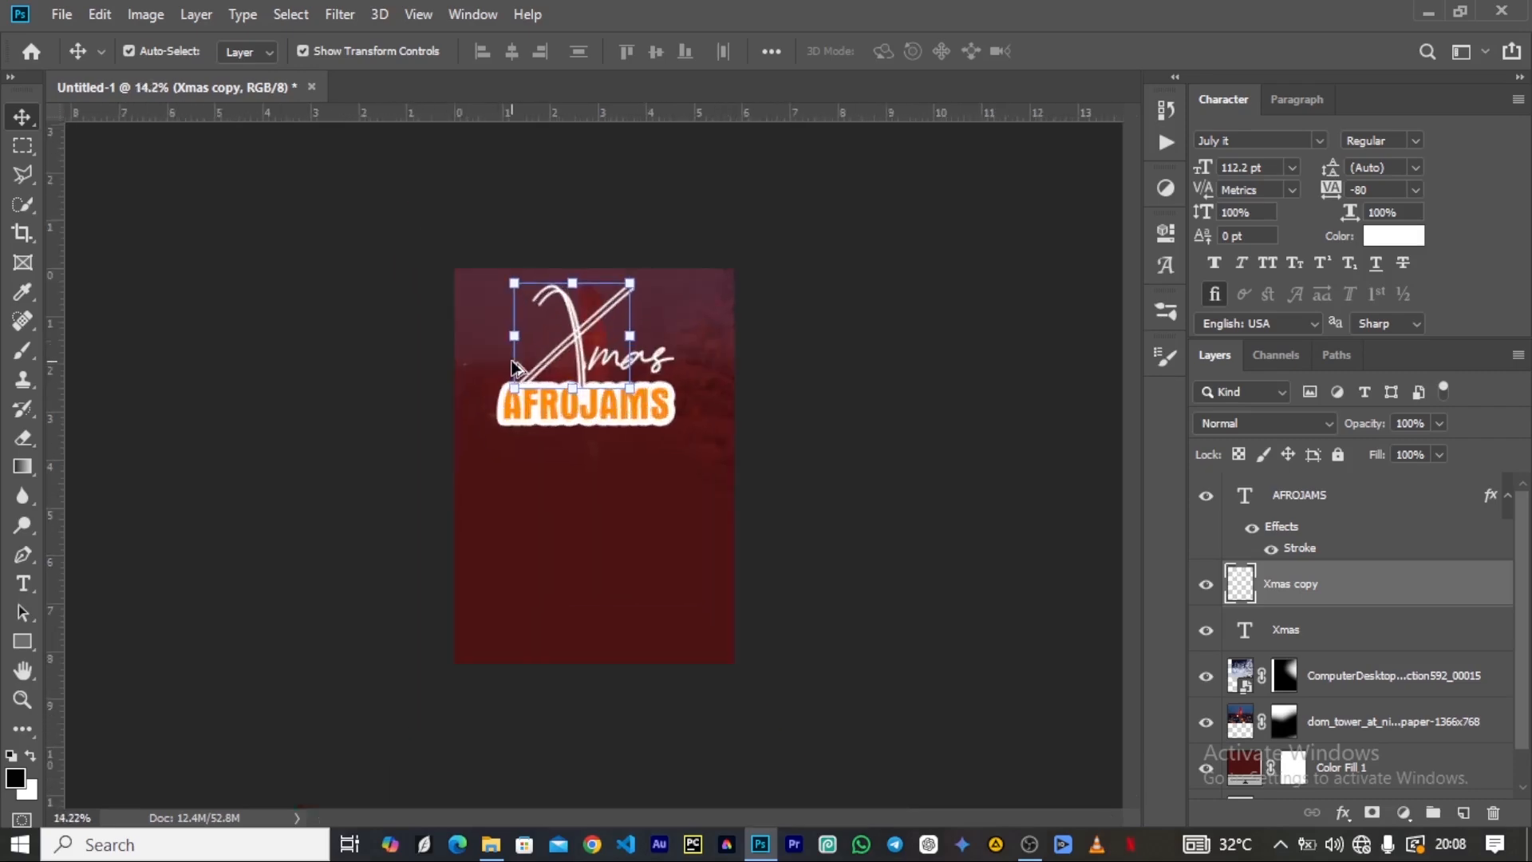
{"action": "scroll", "coordinate": [487, 281], "scroll_direction": "up", "scroll_amount": 4}
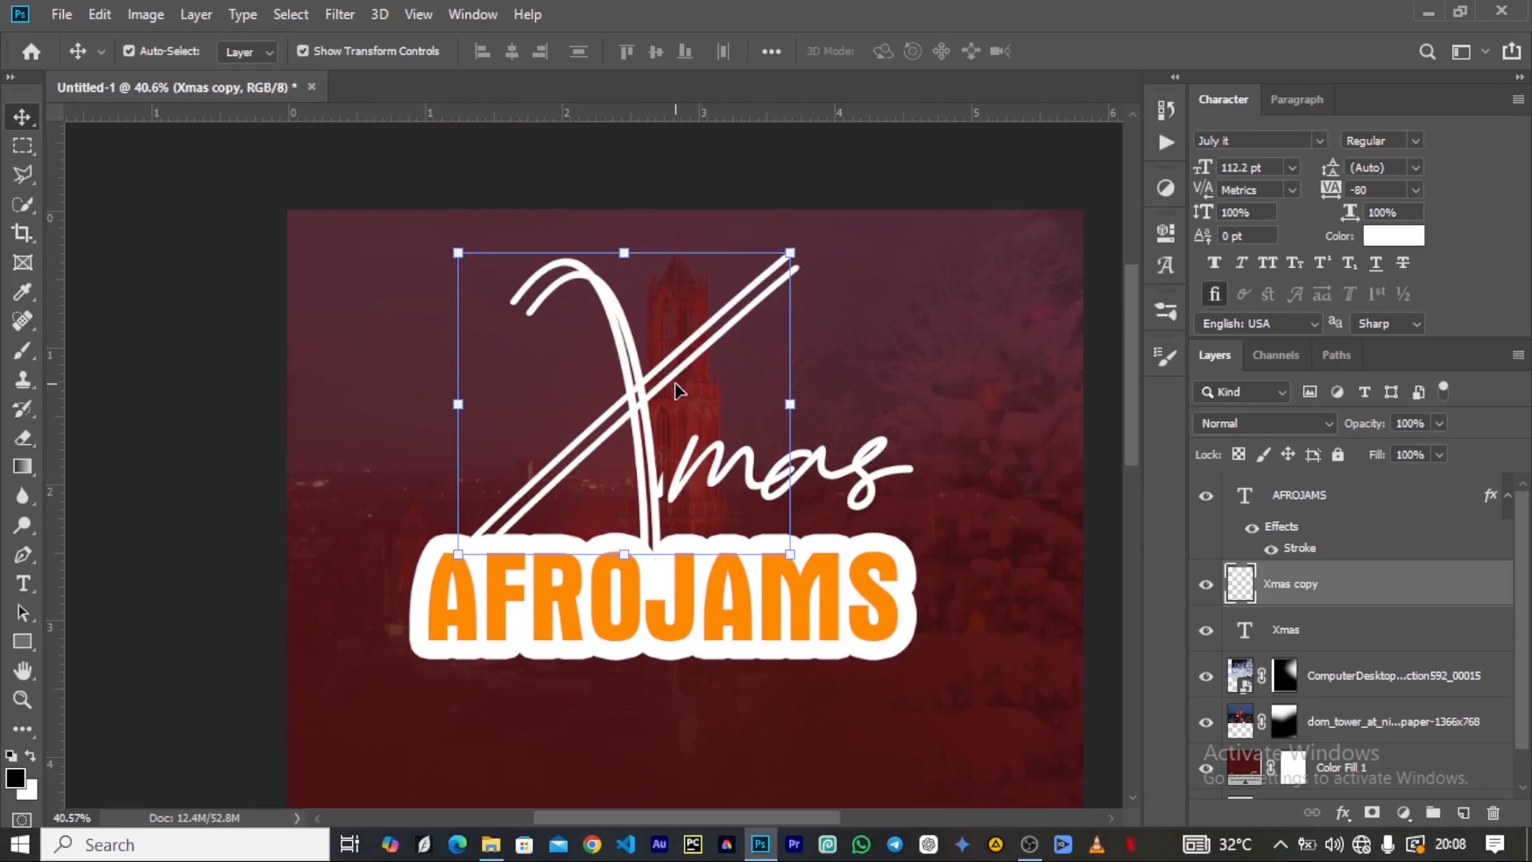
{"action": "scroll", "coordinate": [674, 391], "scroll_direction": "down", "scroll_amount": 4}
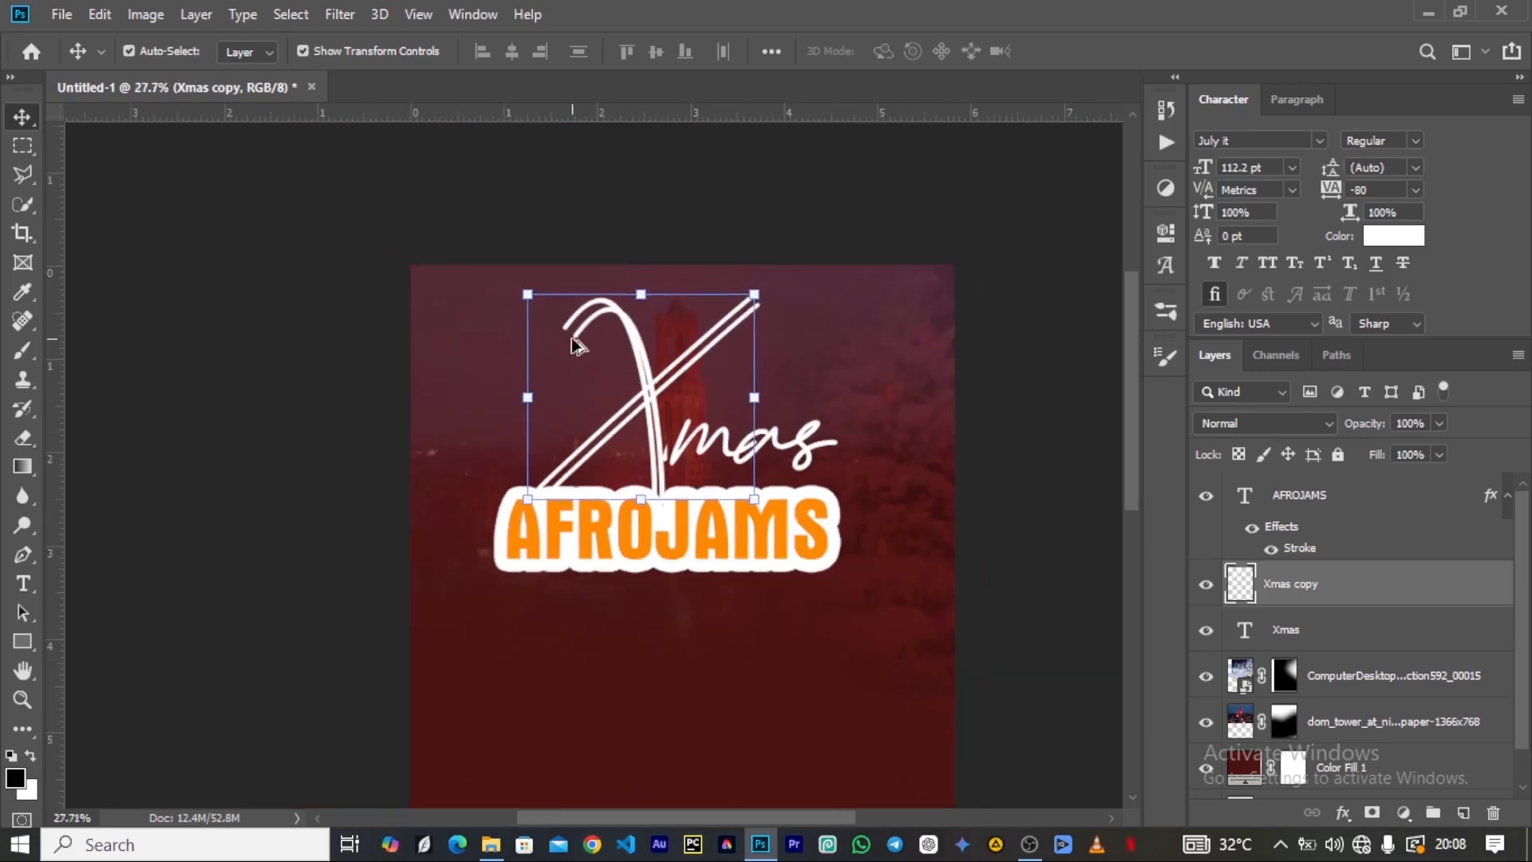
{"action": "scroll", "coordinate": [621, 297], "scroll_direction": "up", "scroll_amount": 3}
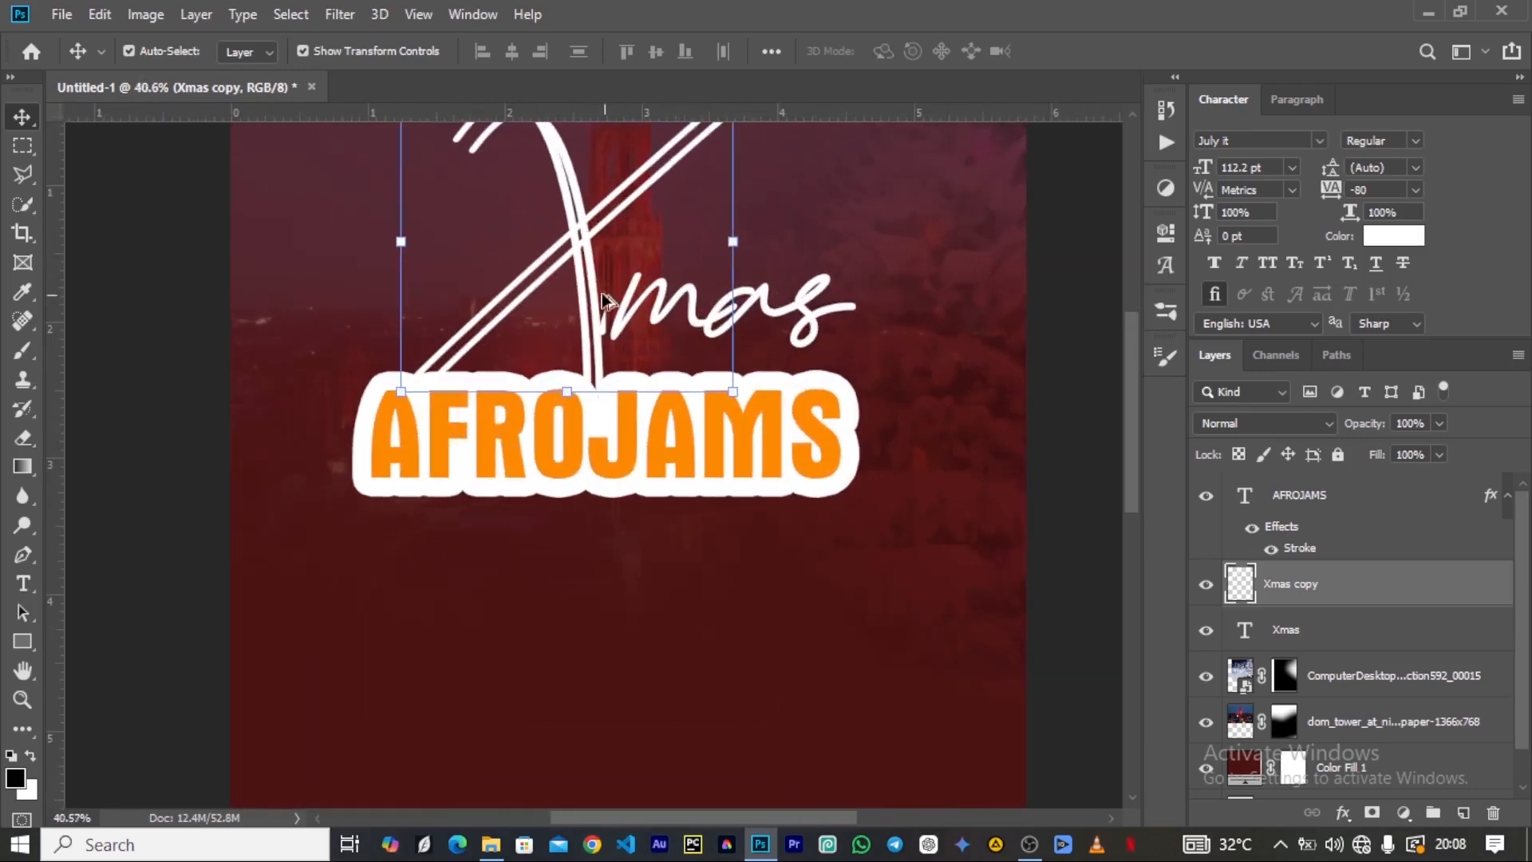
{"action": "scroll", "coordinate": [551, 443], "scroll_direction": "down", "scroll_amount": 3}
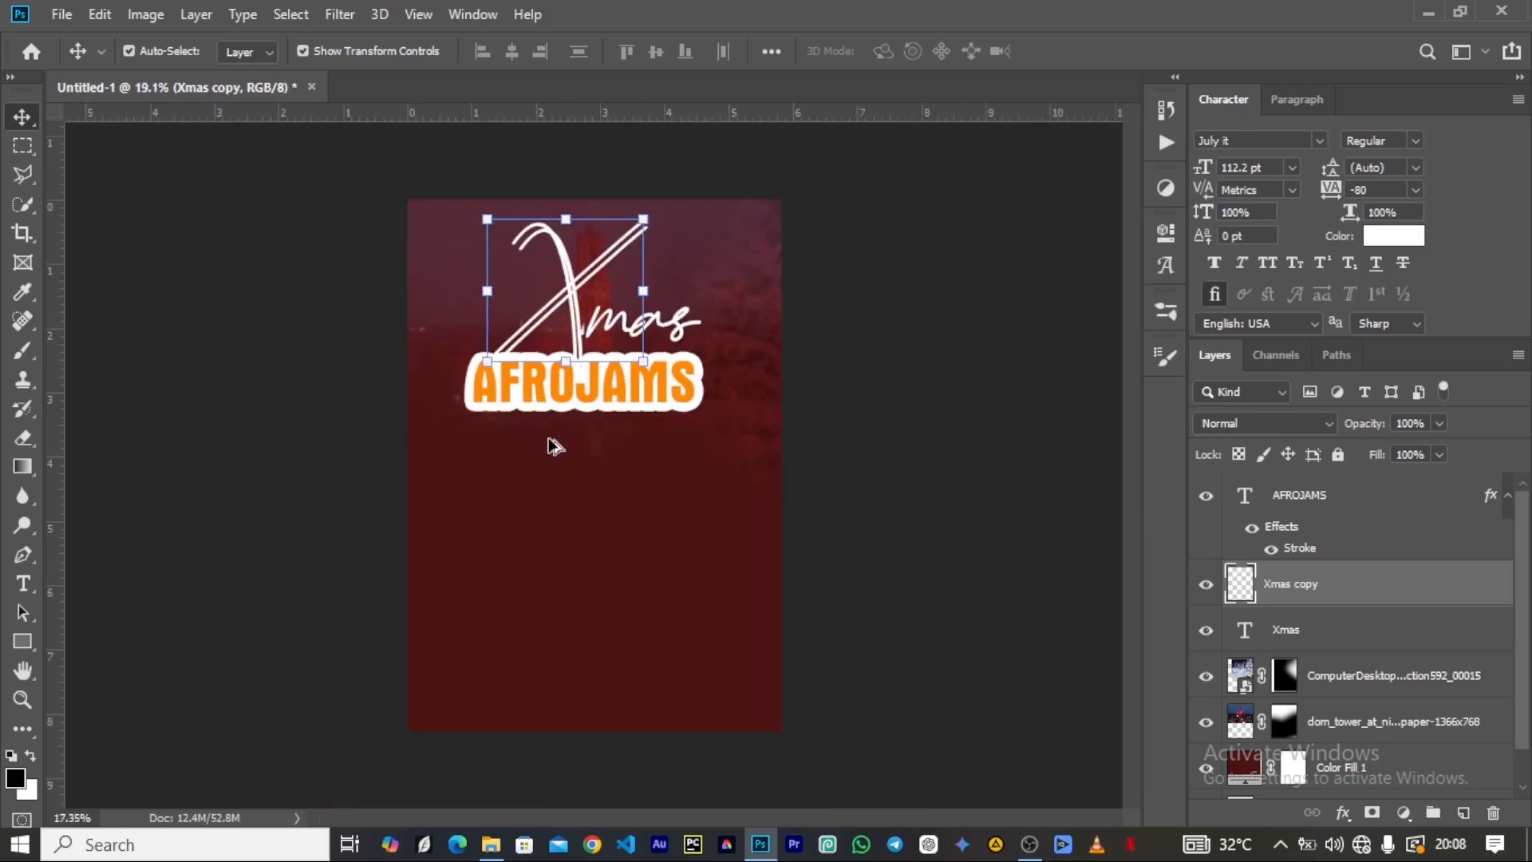
Collapse the AFROJAMS effects list and group the AFROJAMS text with the Xmas copy layer.
{"action": "left_click", "coordinate": [1505, 497]}
{"action": "left_click", "coordinate": [1287, 501], "text": "ctrl"}
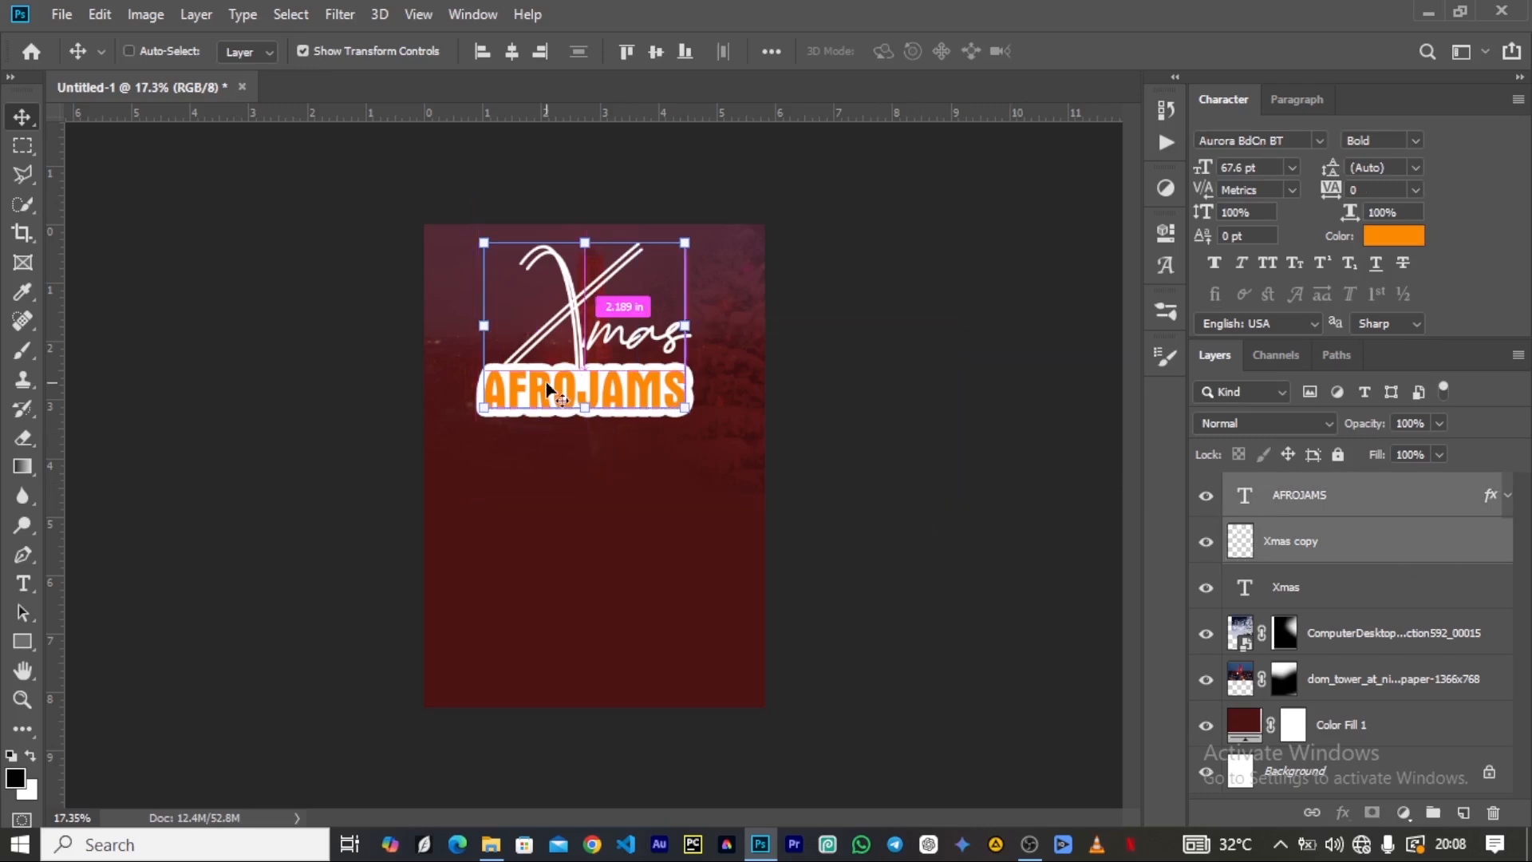
{"action": "key", "text": "ctrl+g"}
{"action": "key", "text": "ctrl+t"}
{"action": "left_click_drag", "start_coordinate": [484, 243], "coordinate": [506, 261]}
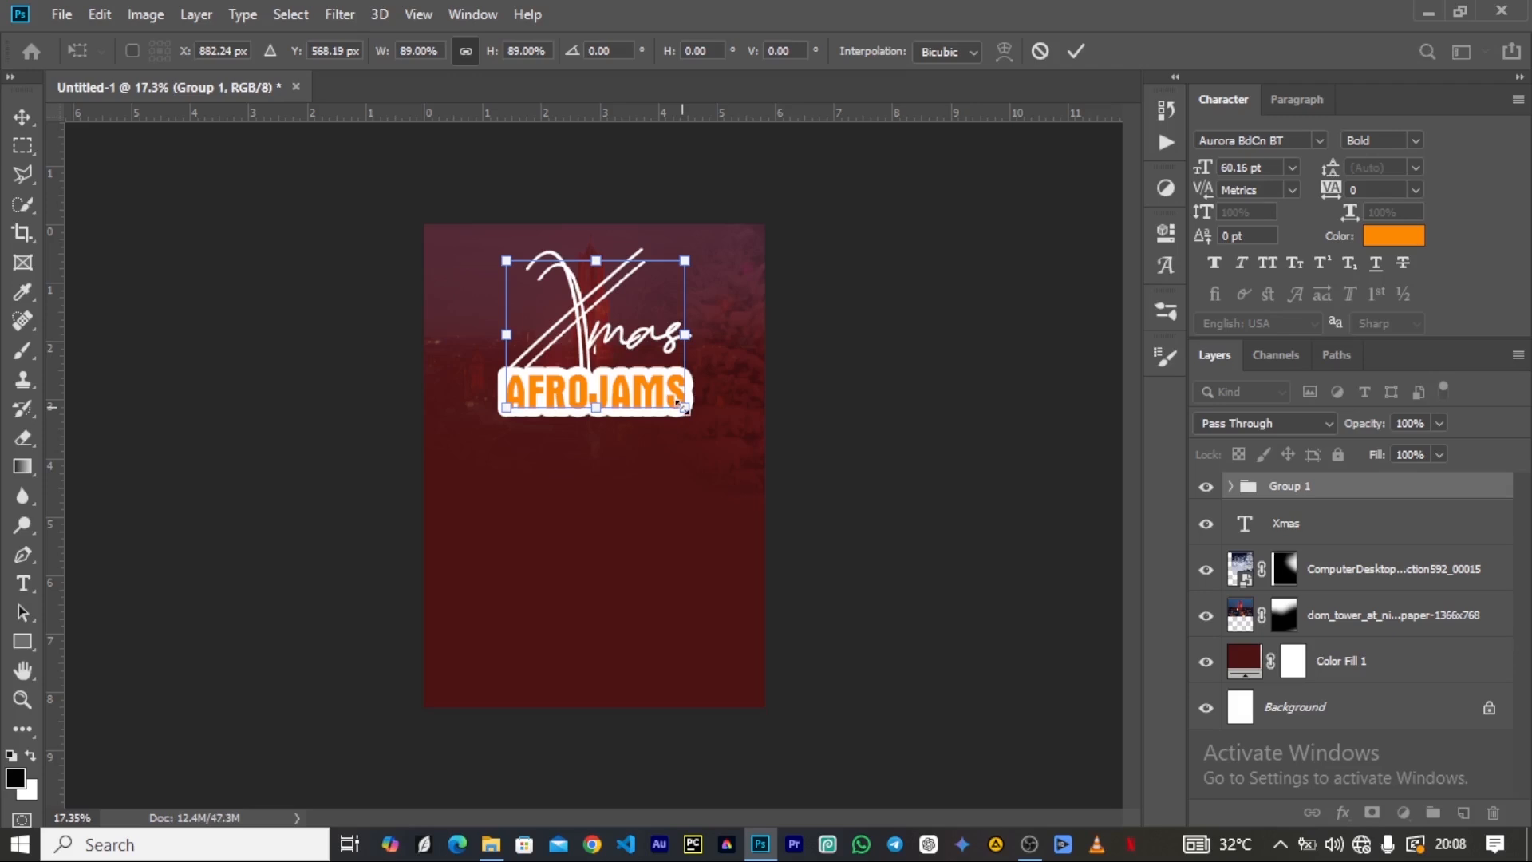
{"action": "key", "text": "ctrl+z"}
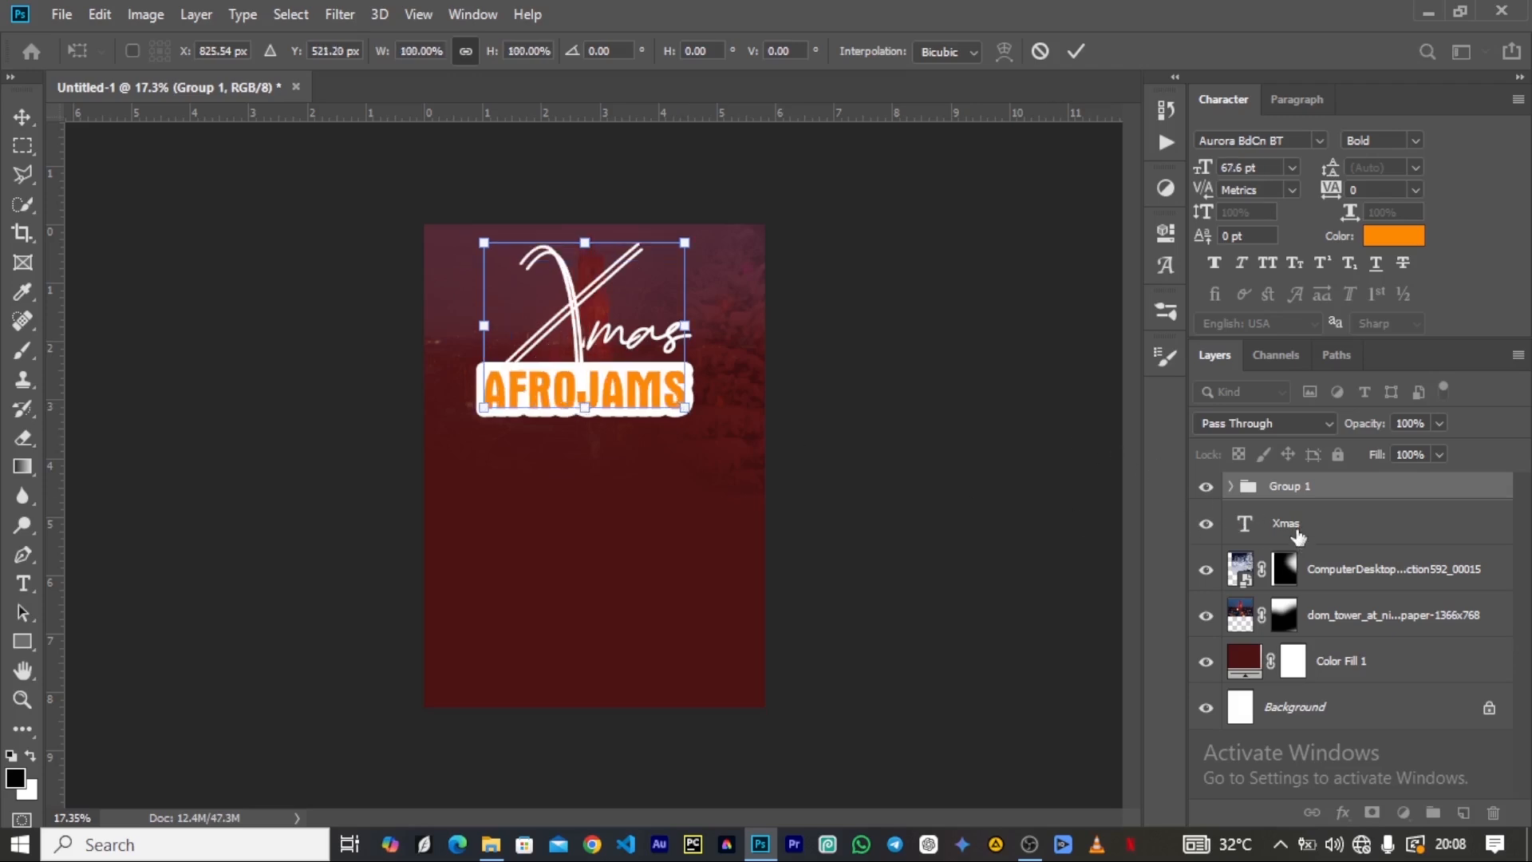
Move the Xmas text layer into Group 1 and scale the whole group down to about 96.44%.
{"action": "left_click_drag", "start_coordinate": [1298, 536], "coordinate": [1299, 487]}
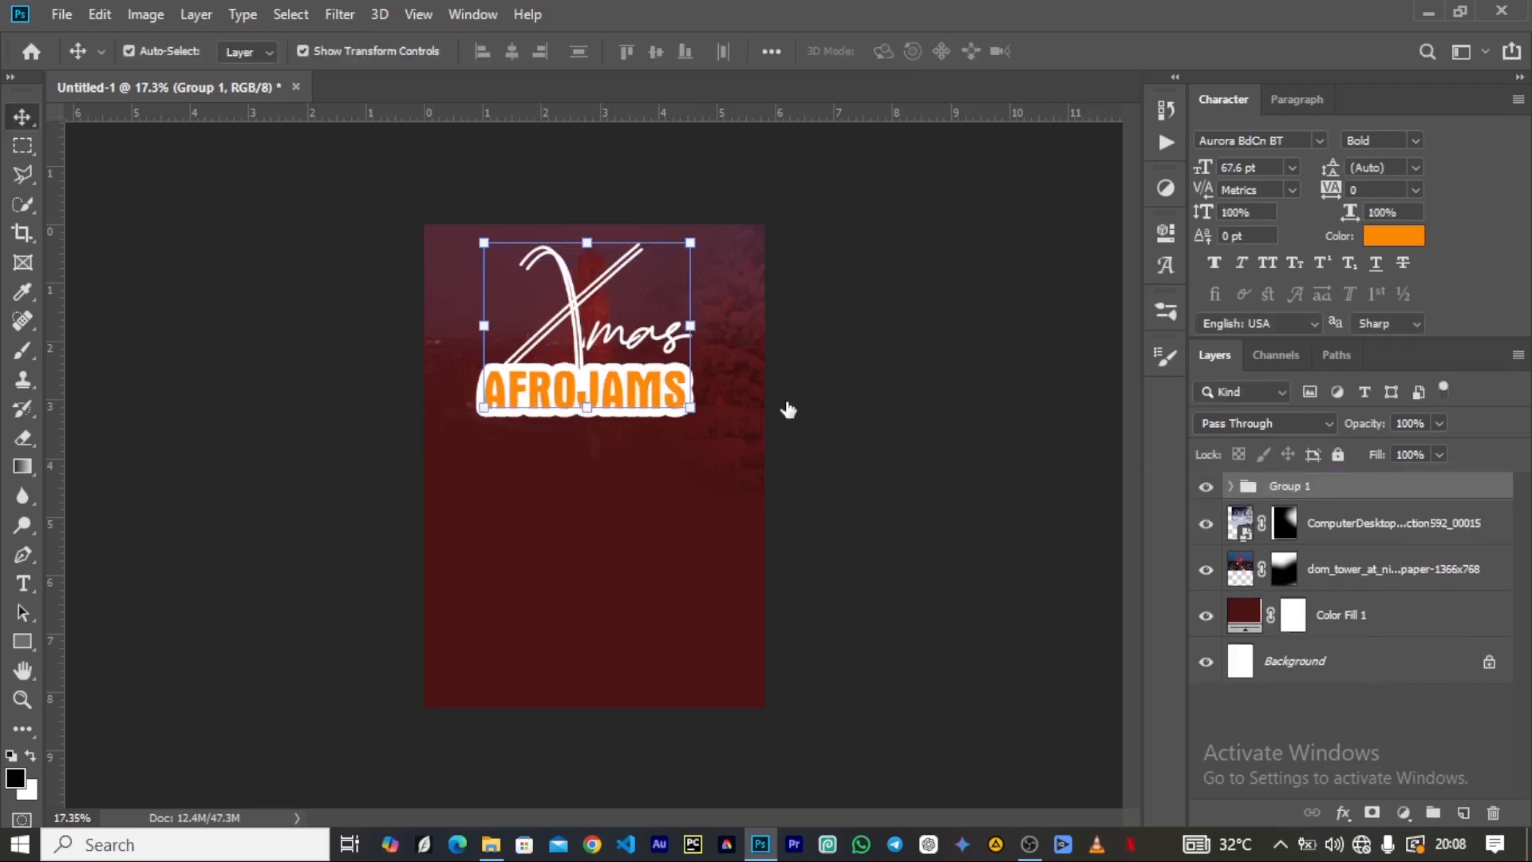
{"action": "mouse_move", "coordinate": [704, 415]}
{"action": "left_mouse_down"}
{"action": "mouse_move", "coordinate": [683, 409]}
{"action": "mouse_move", "coordinate": [684, 381]}
{"action": "mouse_move", "coordinate": [722, 437]}
{"action": "mouse_move", "coordinate": [687, 409]}
{"action": "left_mouse_up"}
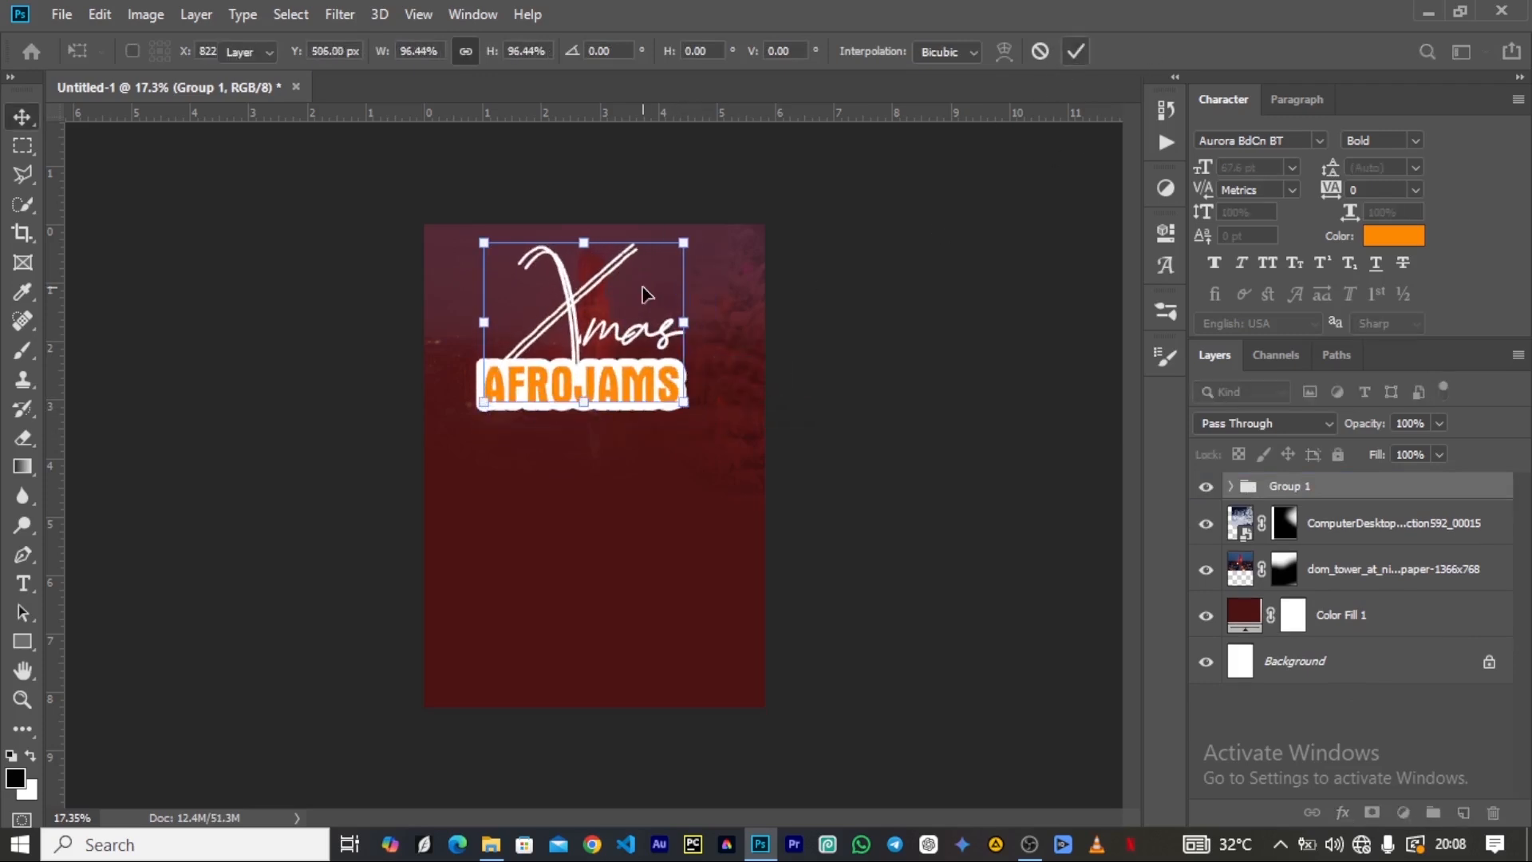
{"action": "left_click", "coordinate": [1075, 51]}
Center the title group horizontally on the canvas, then clear the selection.
{"action": "key", "text": "ctrl+a"}
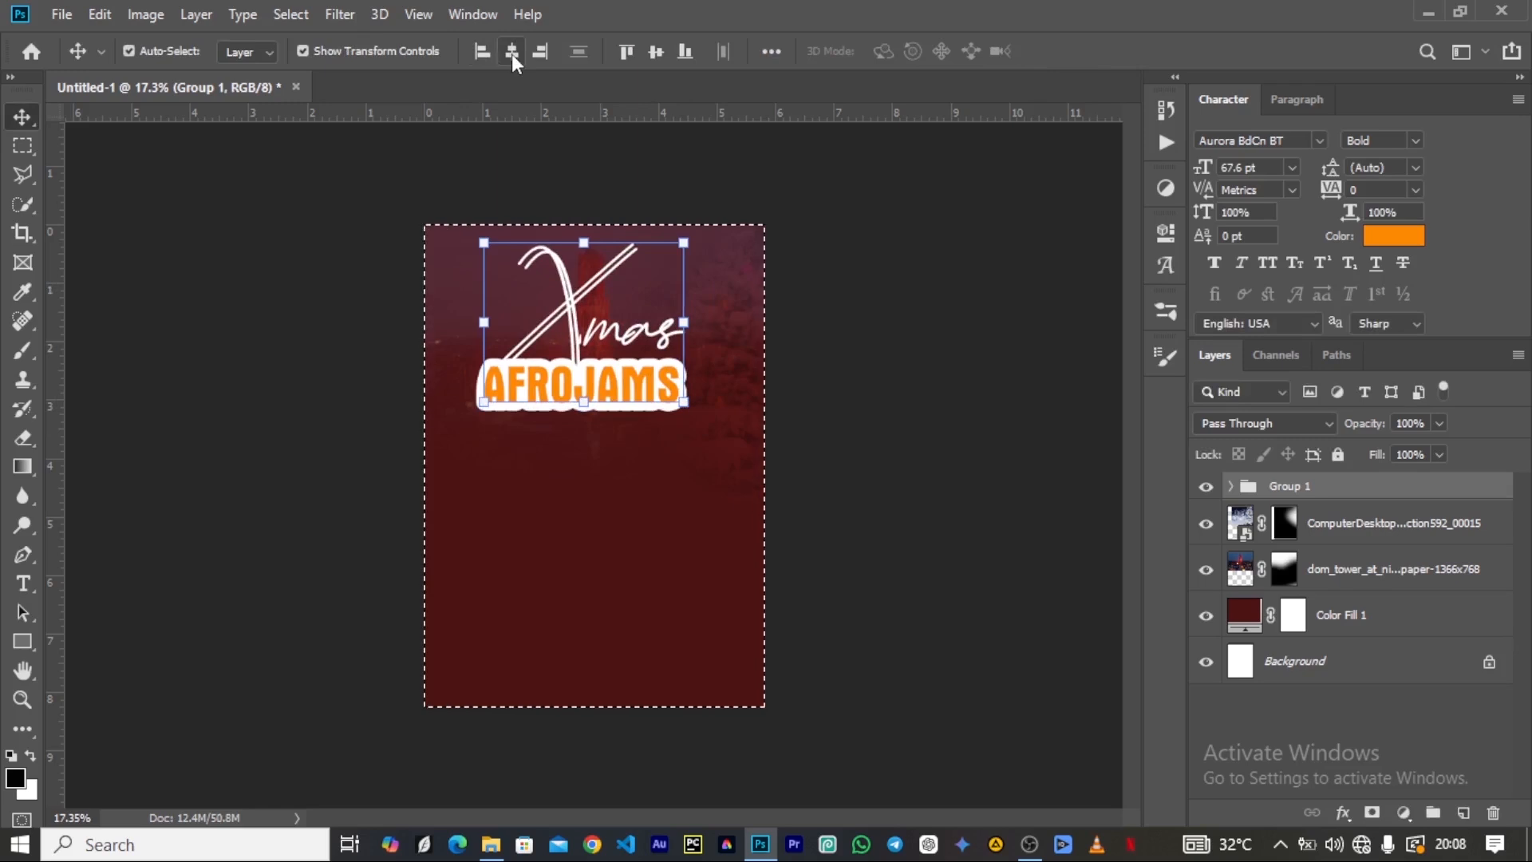
{"action": "left_click", "coordinate": [512, 51]}
{"action": "key", "text": "ctrl+d"}
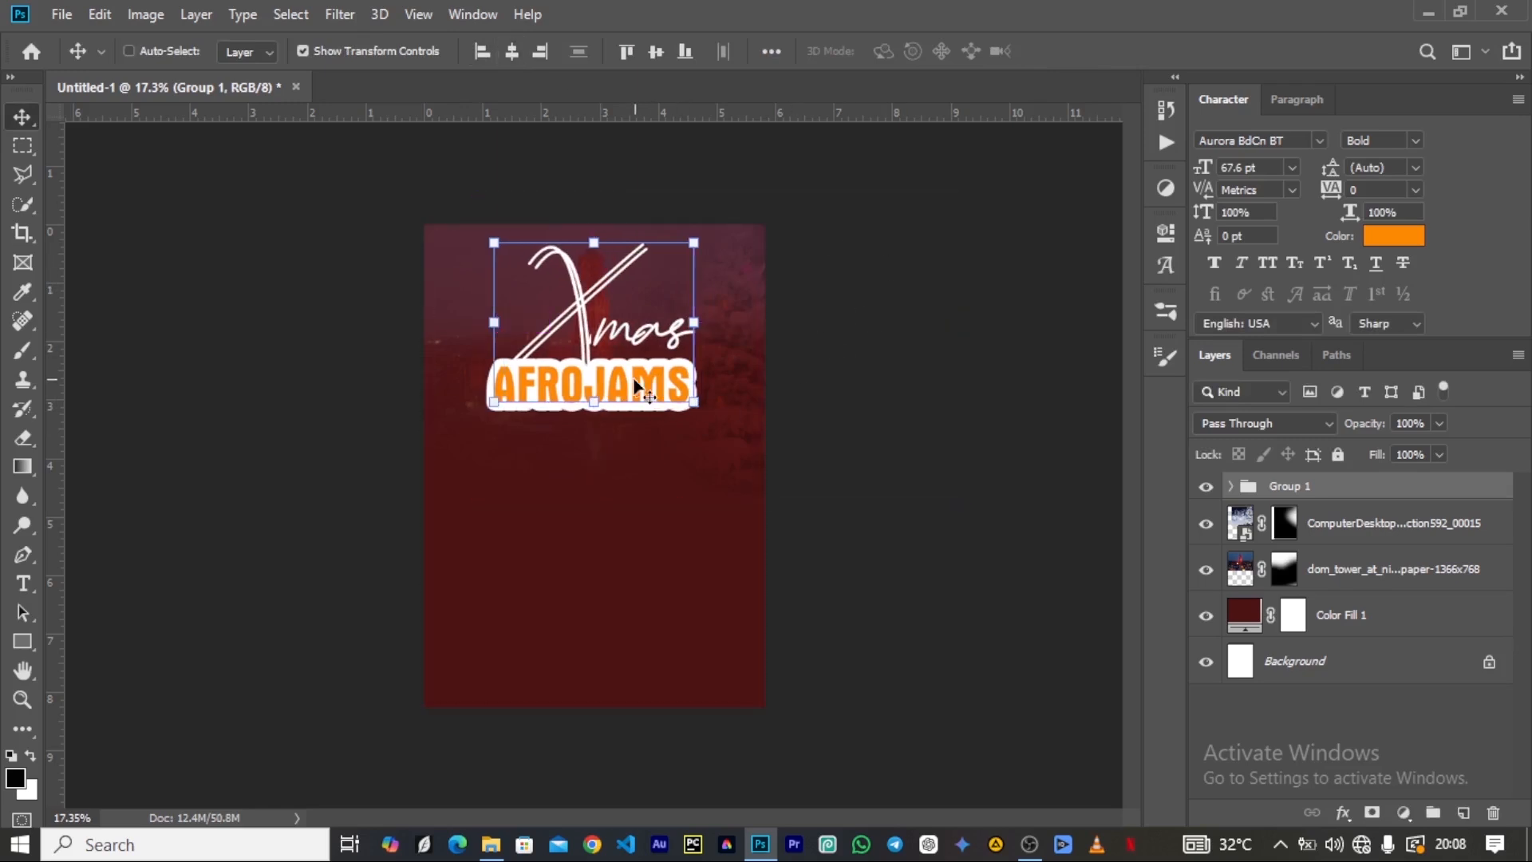
Duplicate the AFROJAMS text and place the copy a short distance beneath the title.
{"action": "scroll", "coordinate": [633, 378], "scroll_direction": "up", "scroll_amount": 4}
{"action": "scroll", "coordinate": [442, 293], "scroll_direction": "down", "scroll_amount": 4}
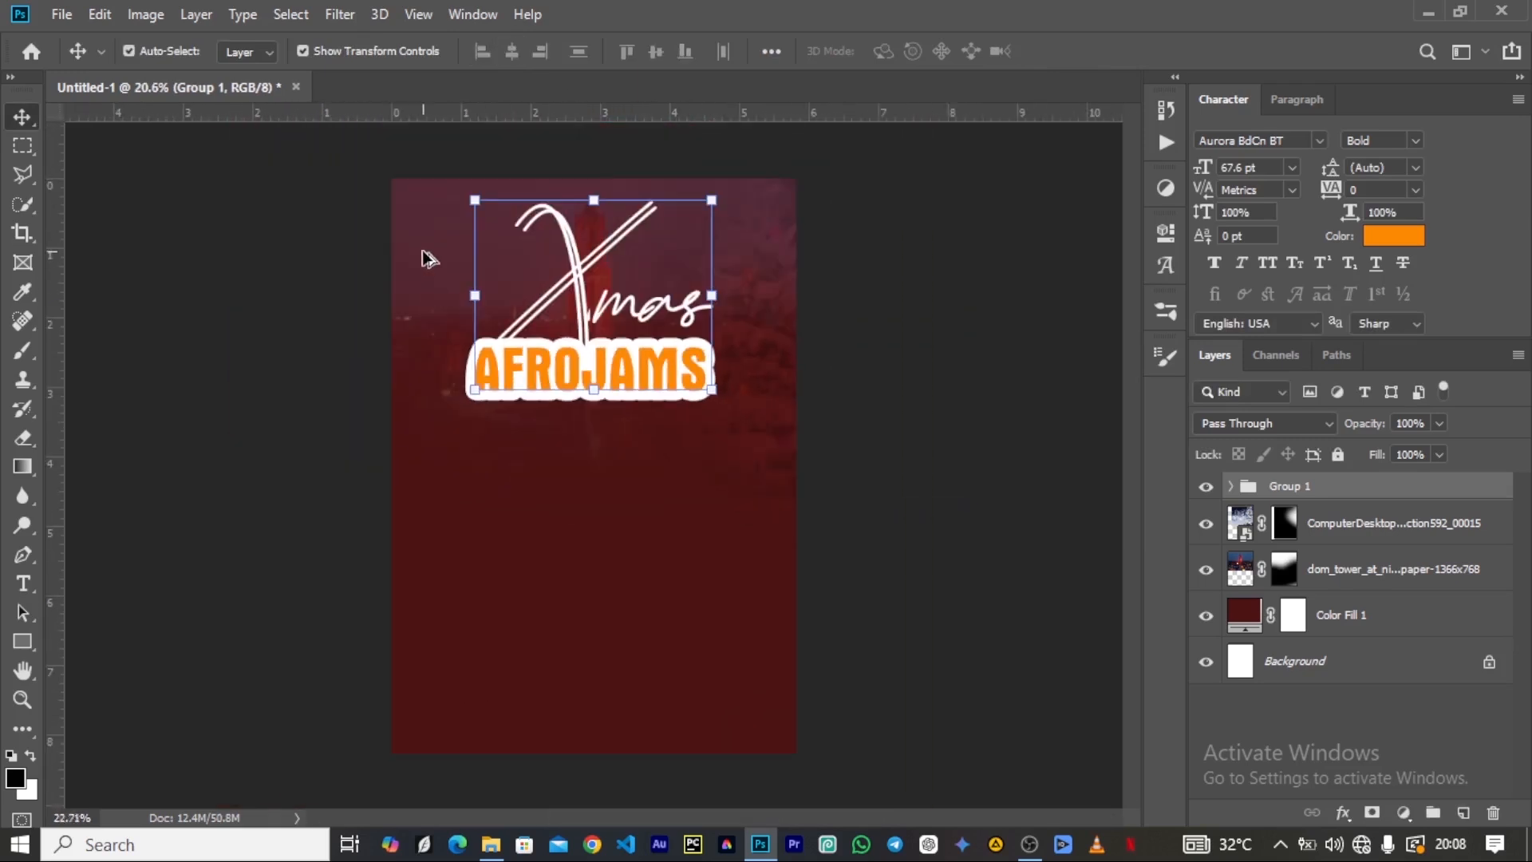
{"action": "scroll", "coordinate": [423, 256], "scroll_direction": "up", "scroll_amount": 3}
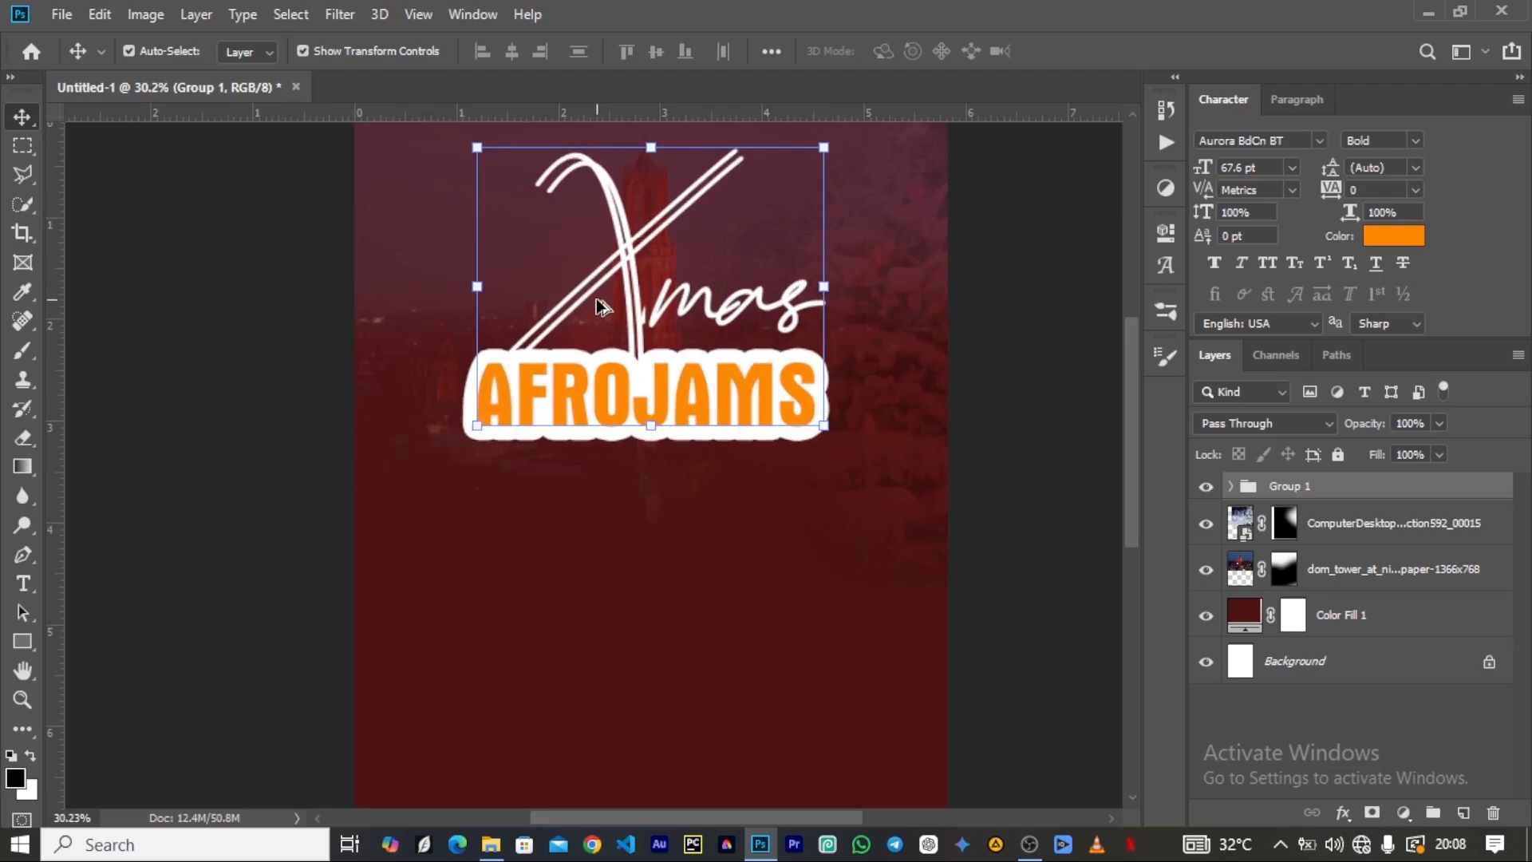
{"action": "scroll", "coordinate": [604, 305], "scroll_direction": "down", "scroll_amount": 1}
{"action": "scroll", "coordinate": [470, 237], "scroll_direction": "up", "scroll_amount": 1}
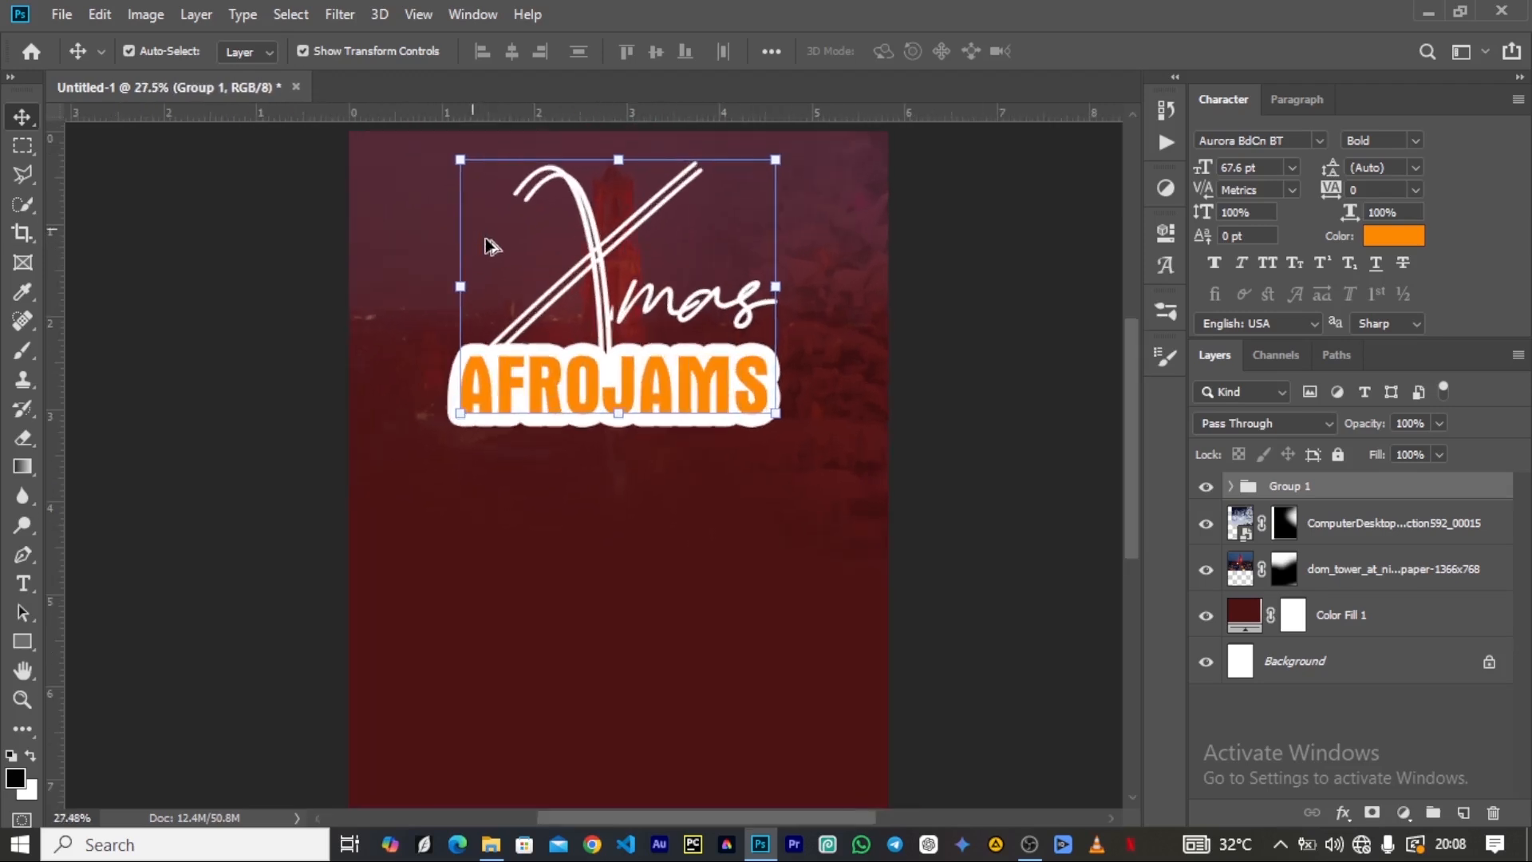
{"action": "left_click", "coordinate": [708, 399]}
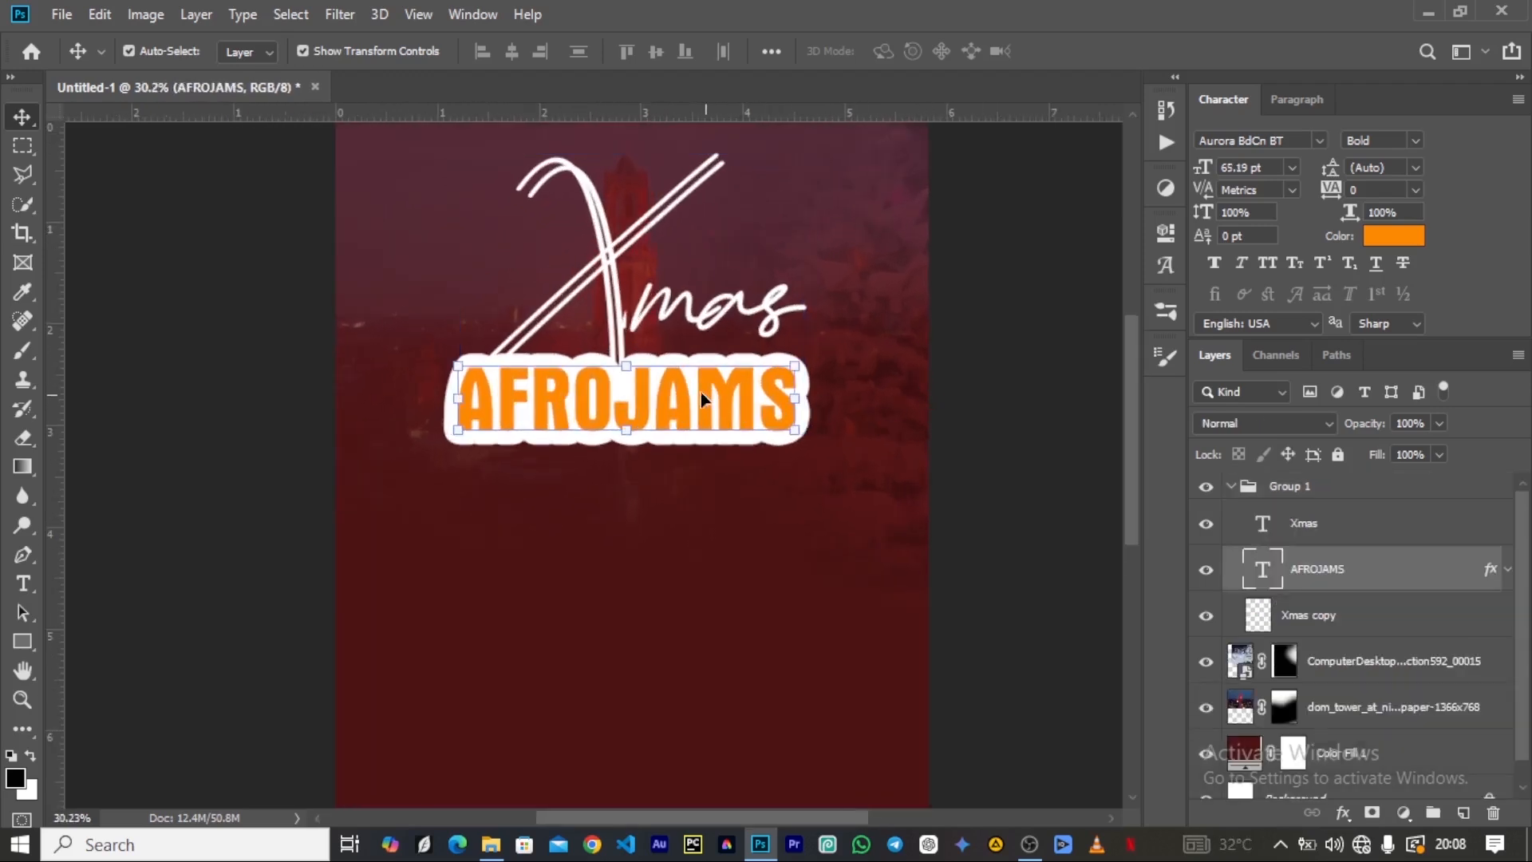
{"action": "left_click_drag", "start_coordinate": [655, 376], "coordinate": [639, 516]}
Clear the layer style from the AFROJAMS copy, move it out above Group 1, and collapse the group.
{"action": "right_click", "coordinate": [1329, 566]}
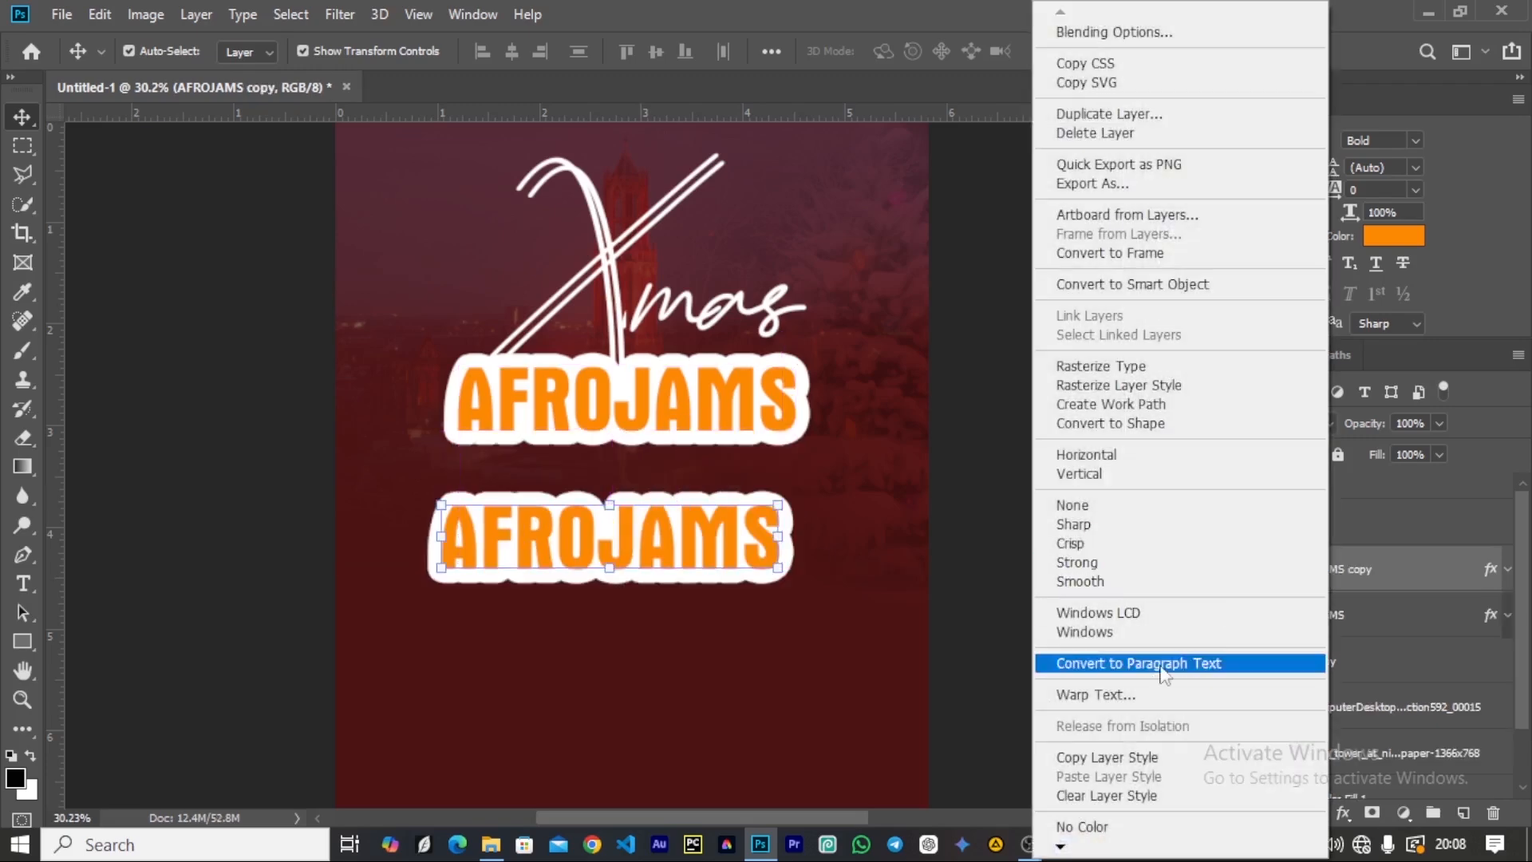
{"action": "left_click", "coordinate": [1121, 797]}
{"action": "left_click_drag", "start_coordinate": [1311, 581], "coordinate": [1300, 474]}
{"action": "left_click", "coordinate": [1232, 534]}
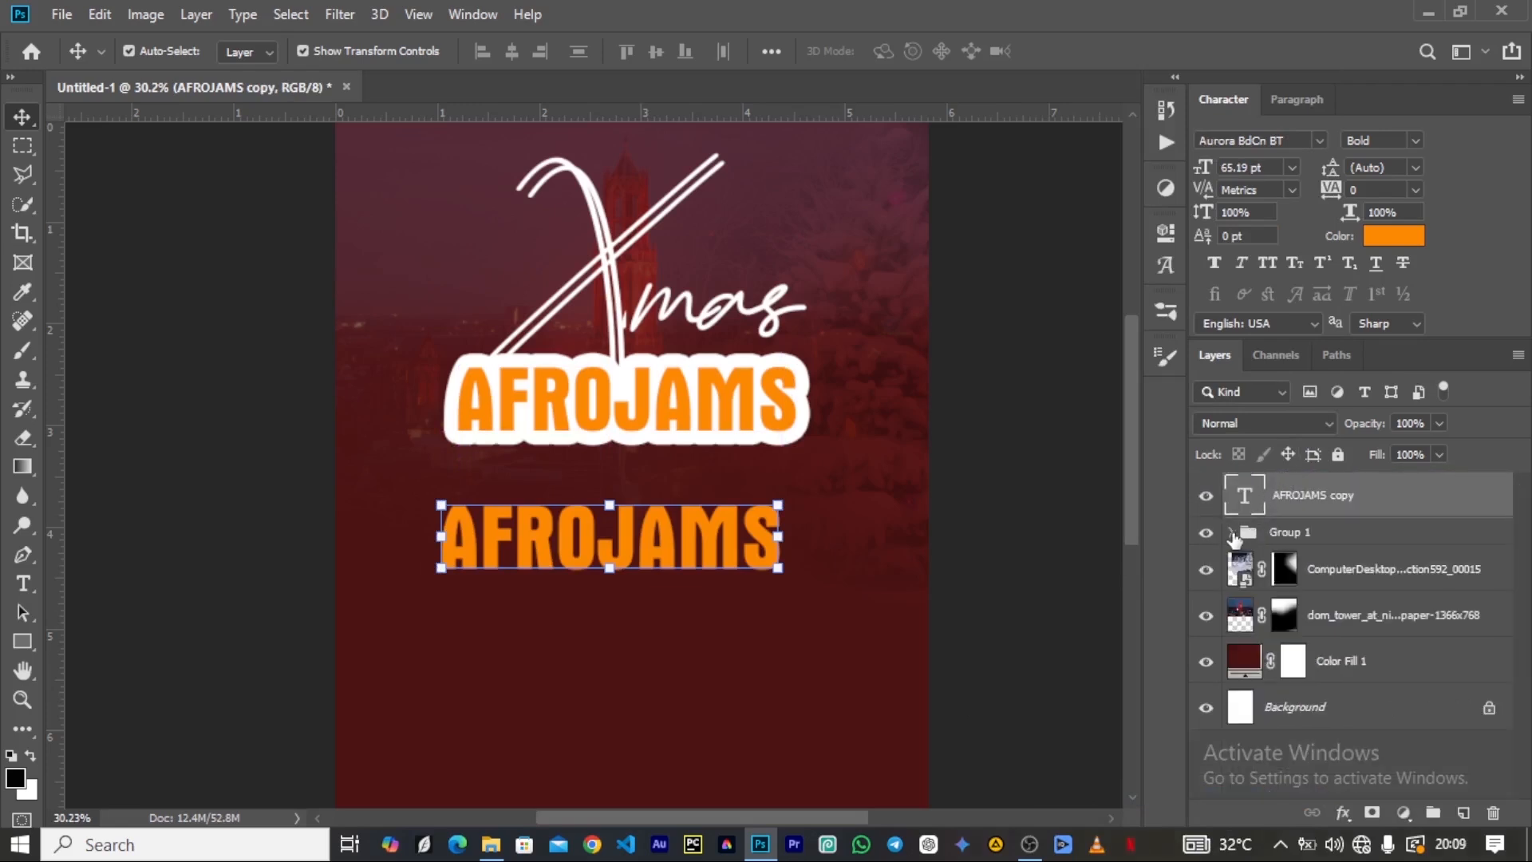
Scale the AFROJAMS copy below the title down to 56.15% and recolour its text white (FFF).
{"action": "left_click_drag", "start_coordinate": [778, 573], "coordinate": [631, 545]}
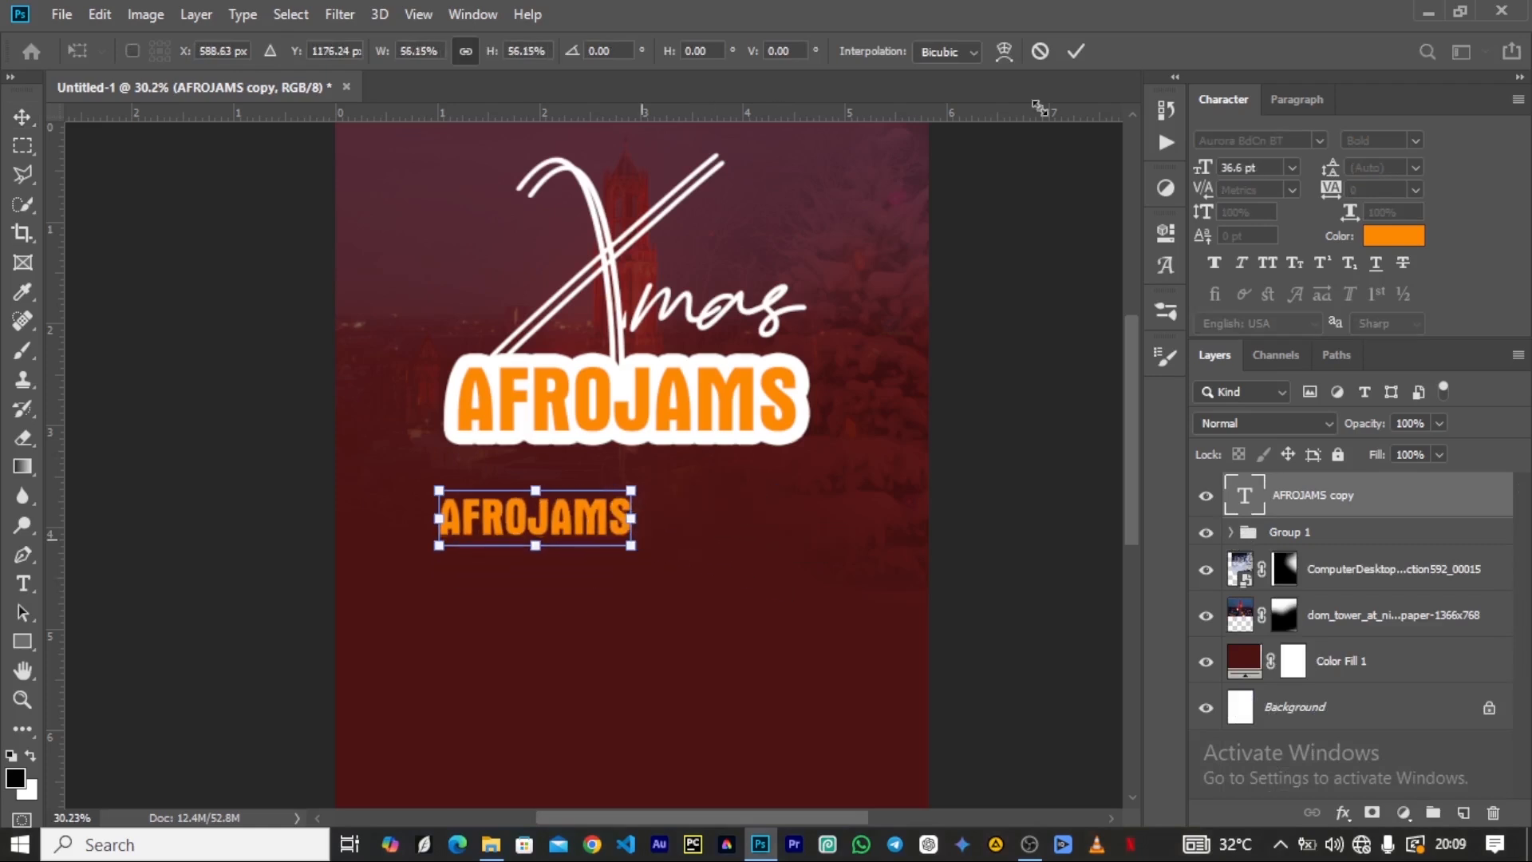
{"action": "left_click", "coordinate": [1076, 52]}
{"action": "left_click", "coordinate": [1383, 232]}
{"action": "type", "text": "FFFF"}
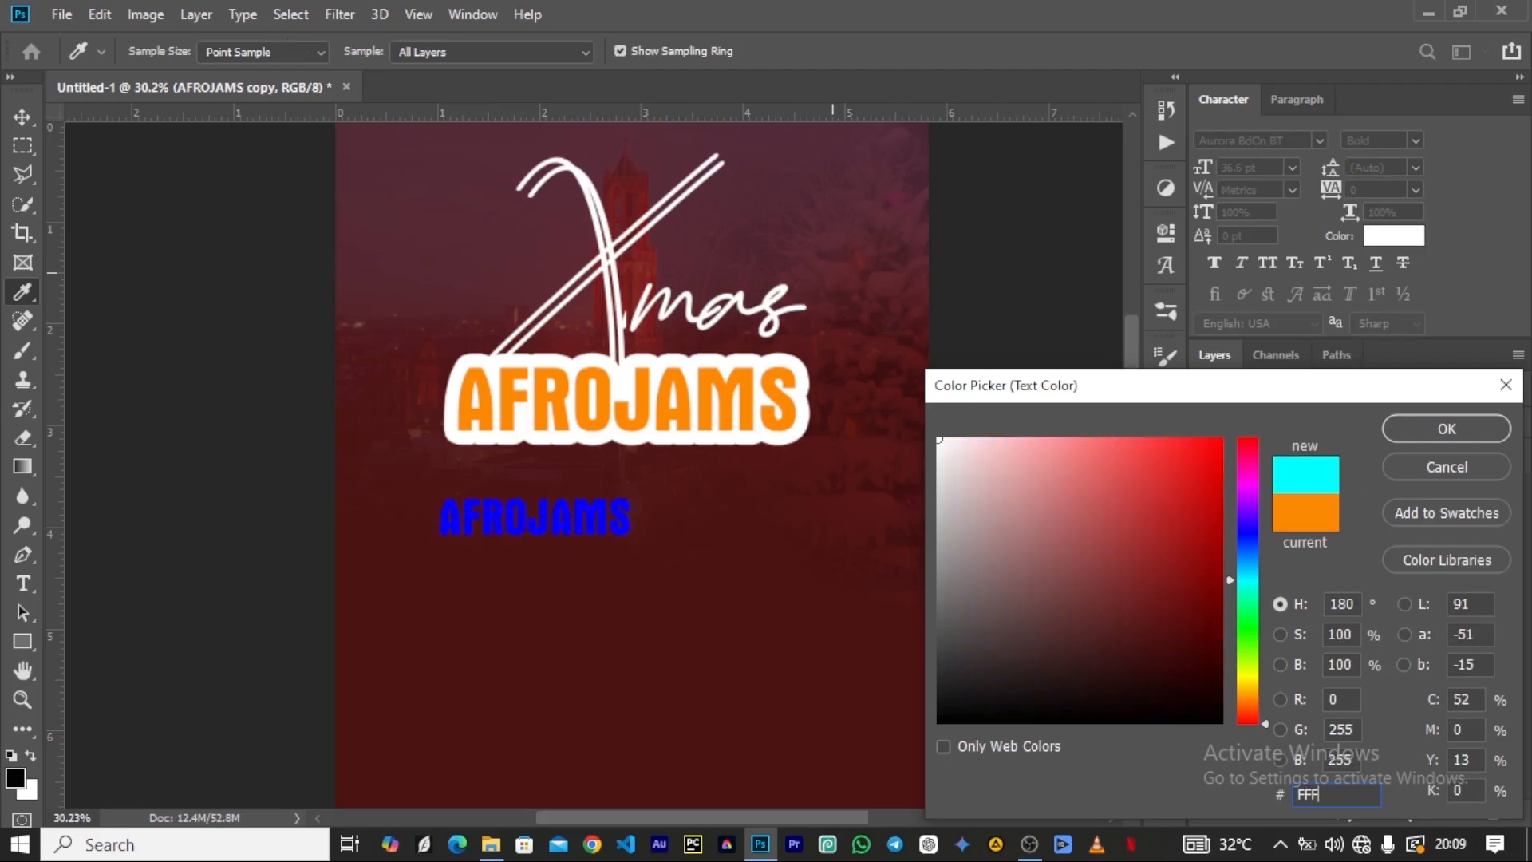
{"action": "left_click", "coordinate": [1429, 423]}
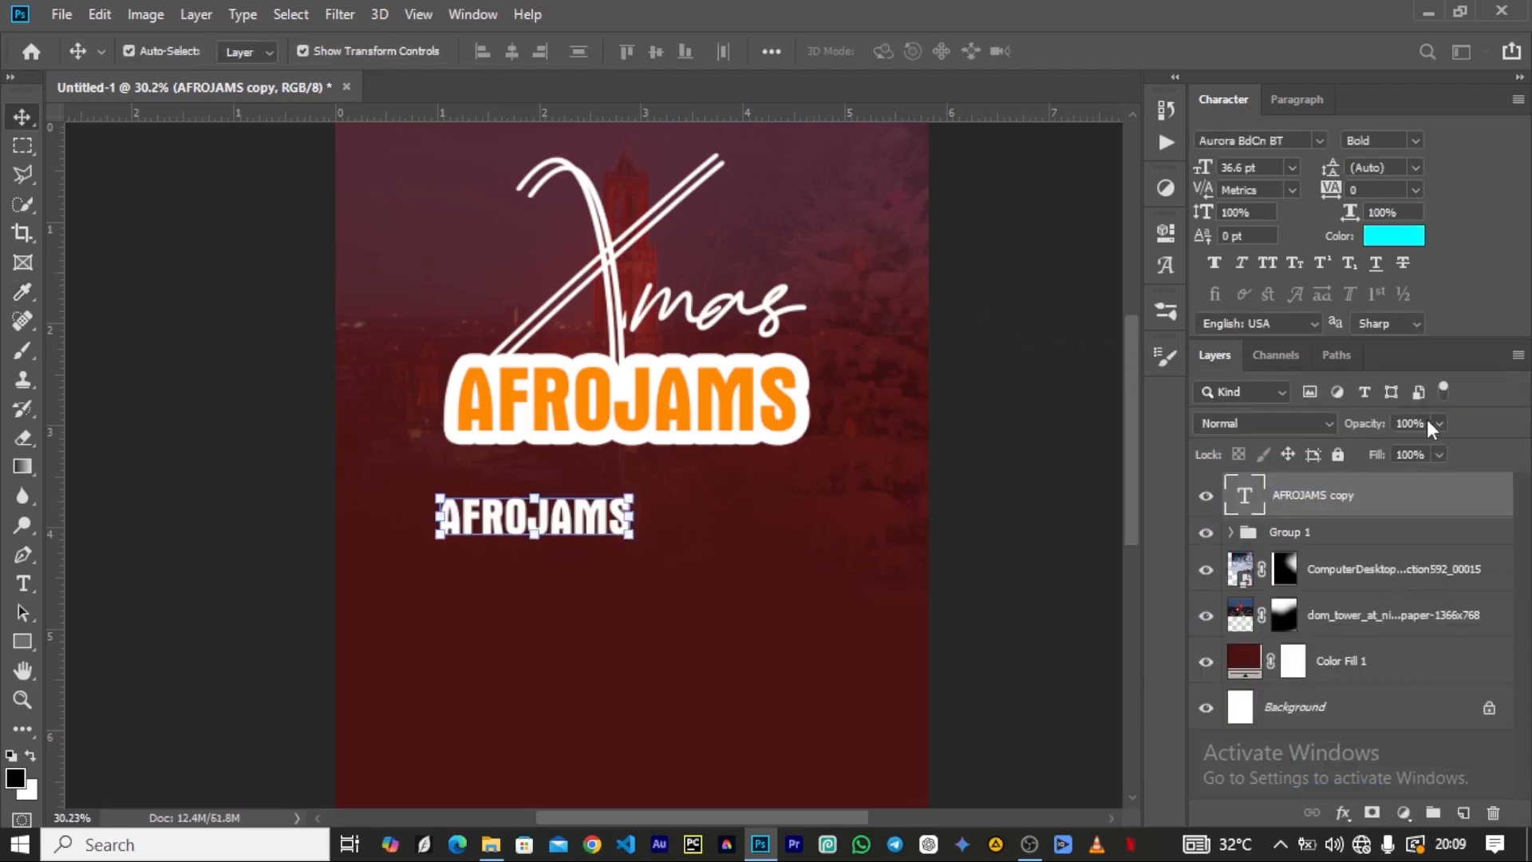
{"action": "left_click", "coordinate": [1395, 239]}
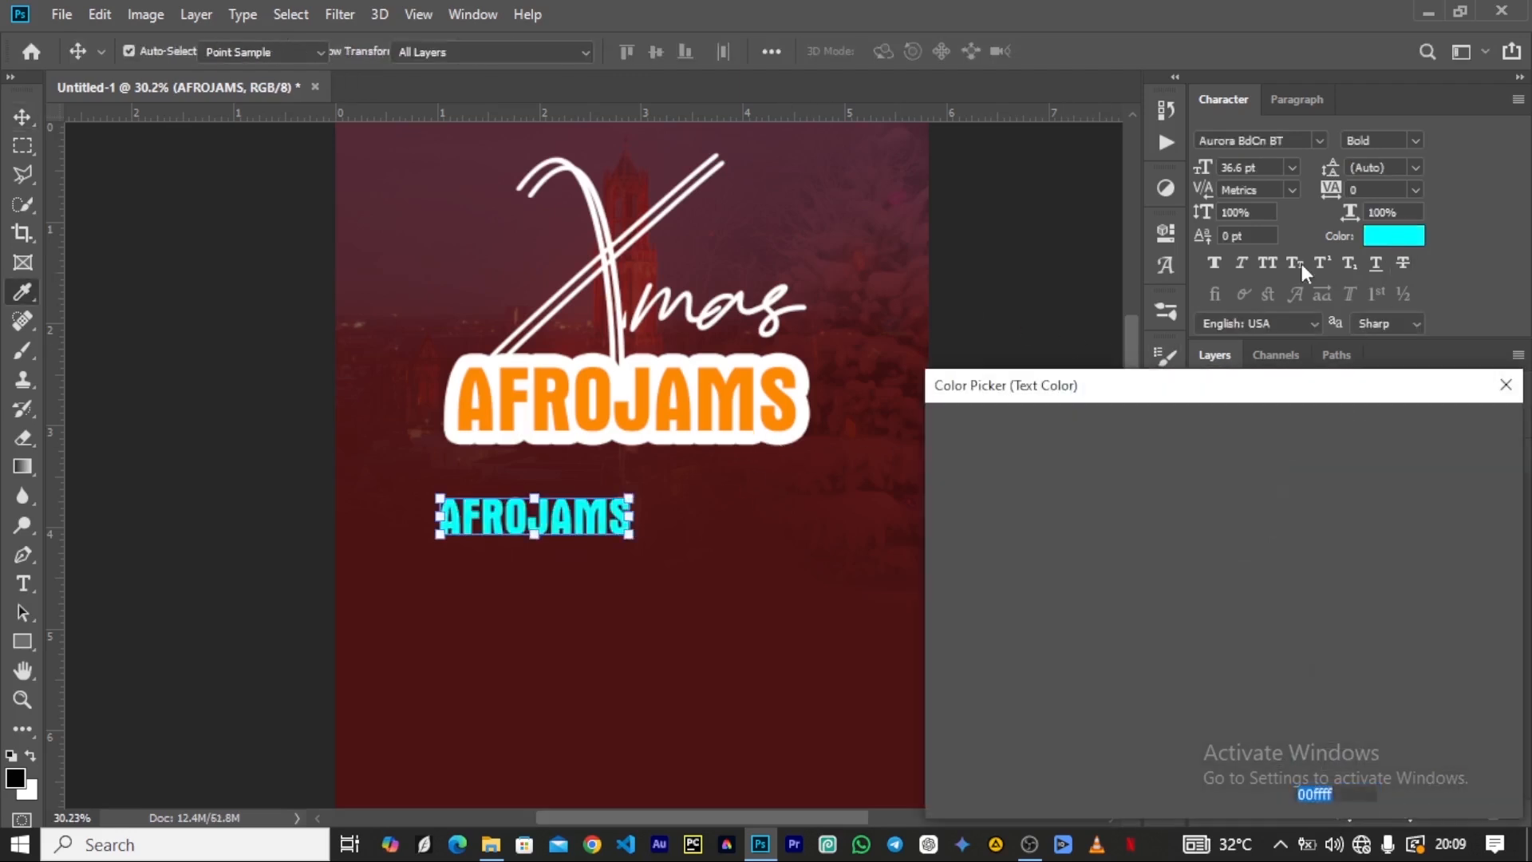
{"action": "type", "text": "FFF"}
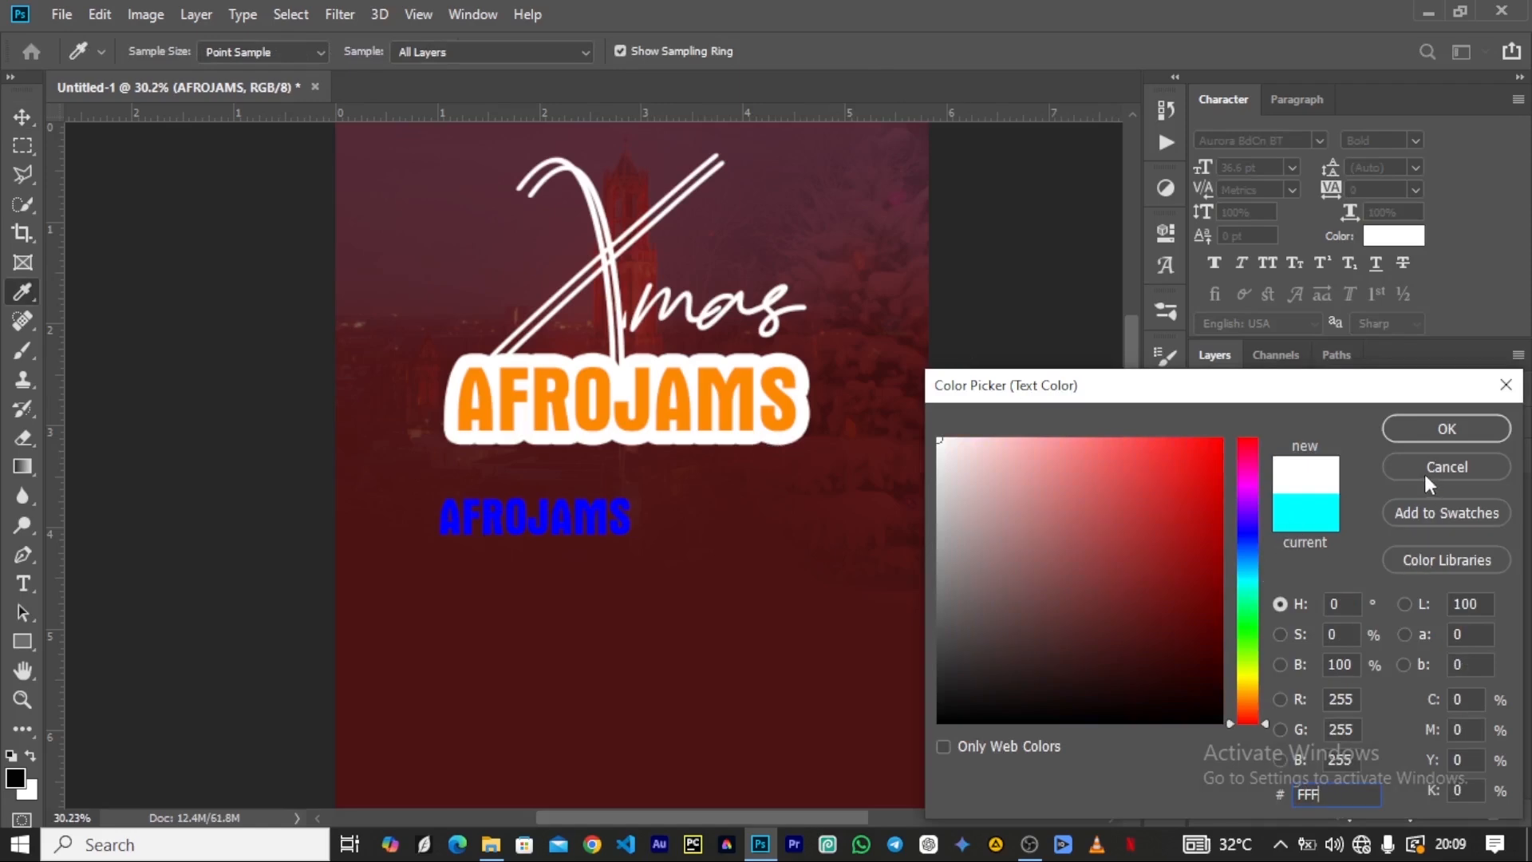
{"action": "left_click", "coordinate": [1434, 435]}
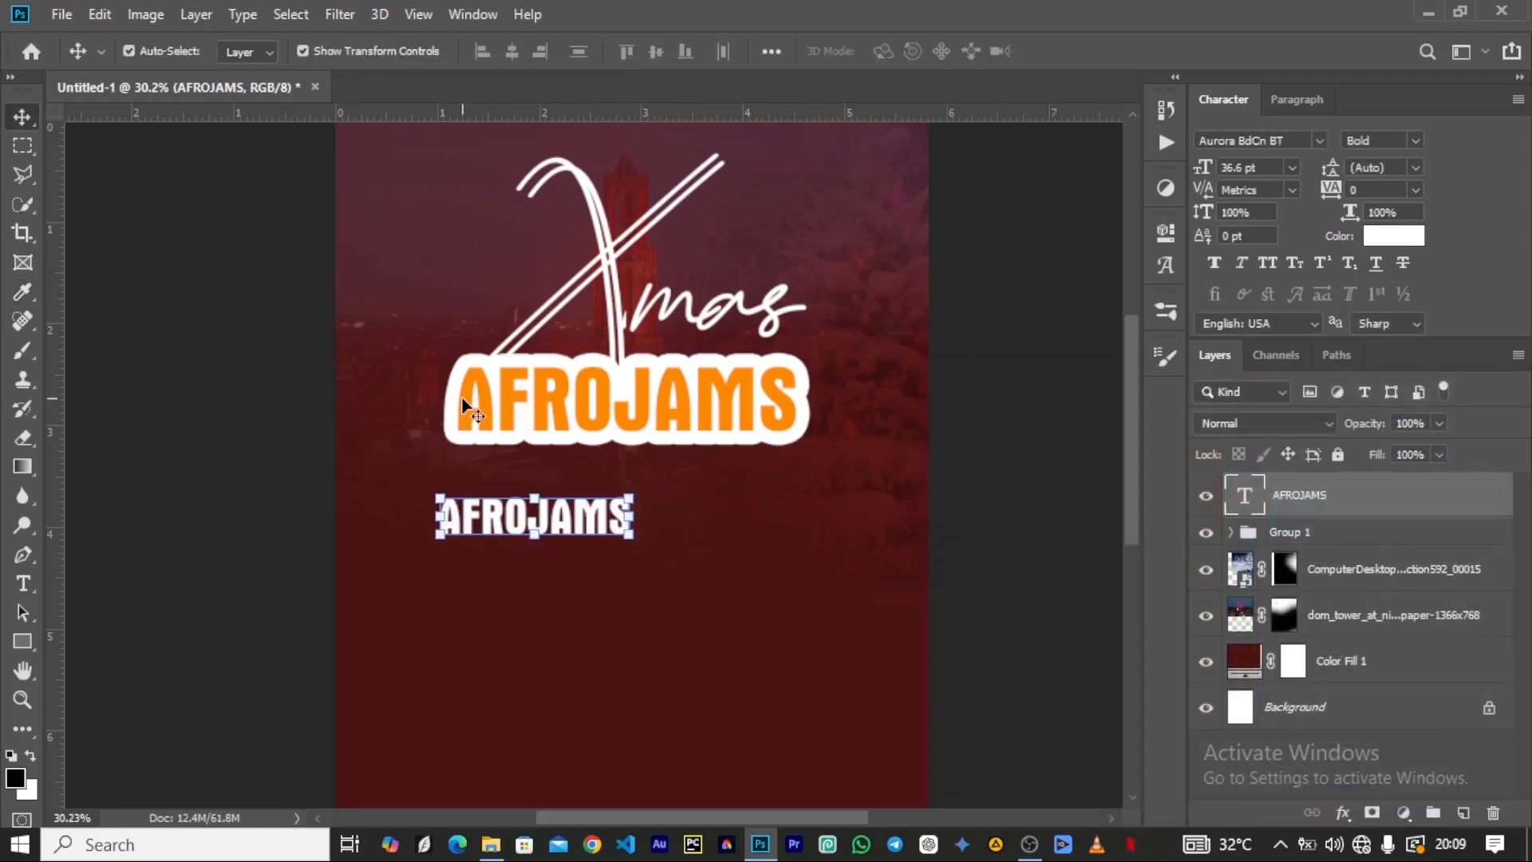
Scale the white AFROJAMS copy to 75.44% and replace its wording with PSV and PUB on two lines.
{"action": "left_click_drag", "start_coordinate": [632, 536], "coordinate": [589, 529]}
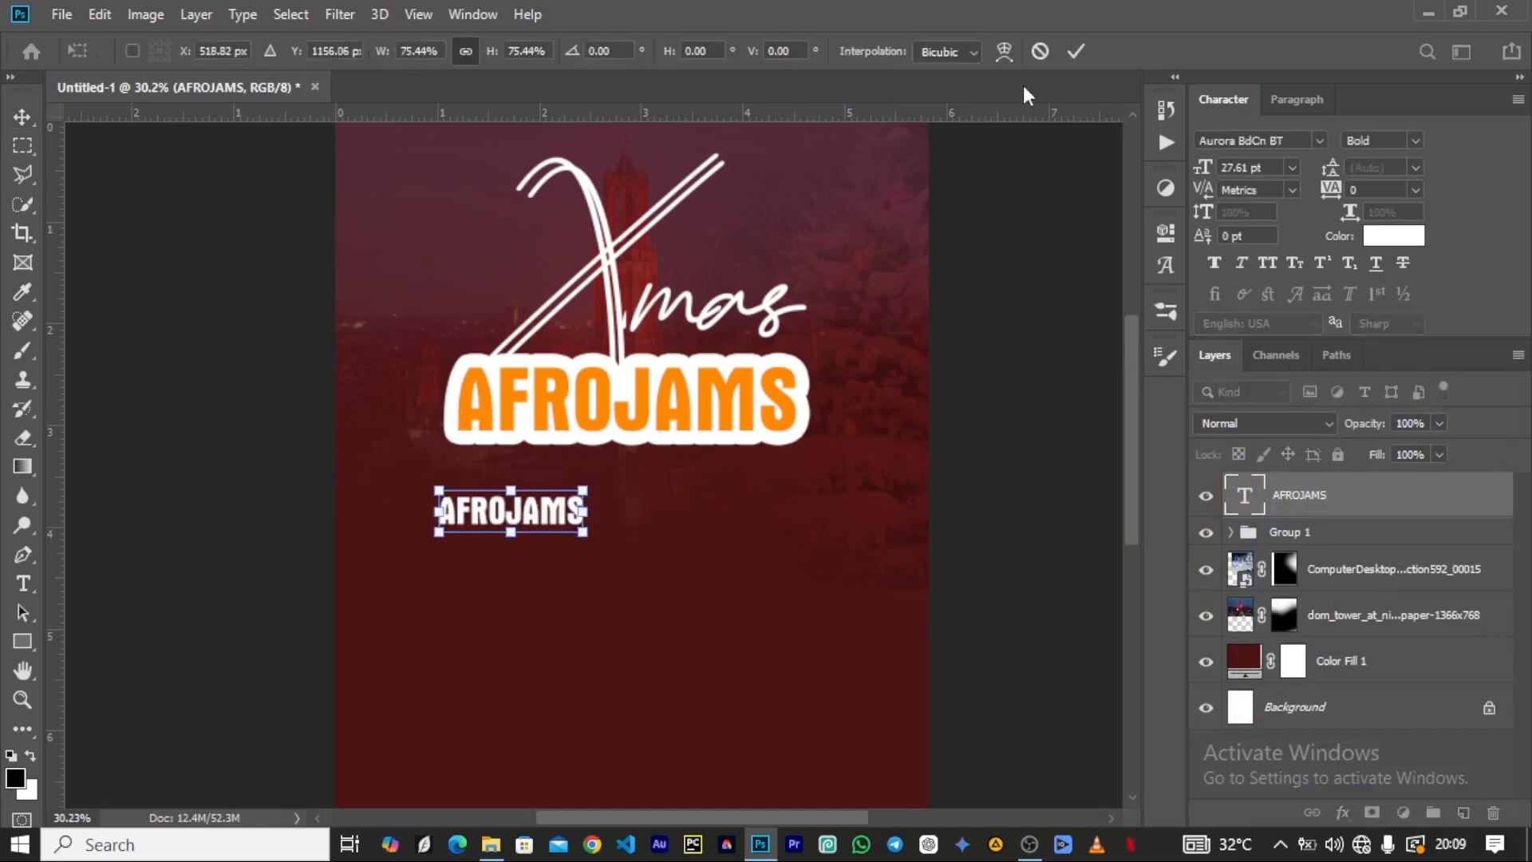
{"action": "left_click", "coordinate": [1073, 54]}
{"action": "key", "text": "t"}
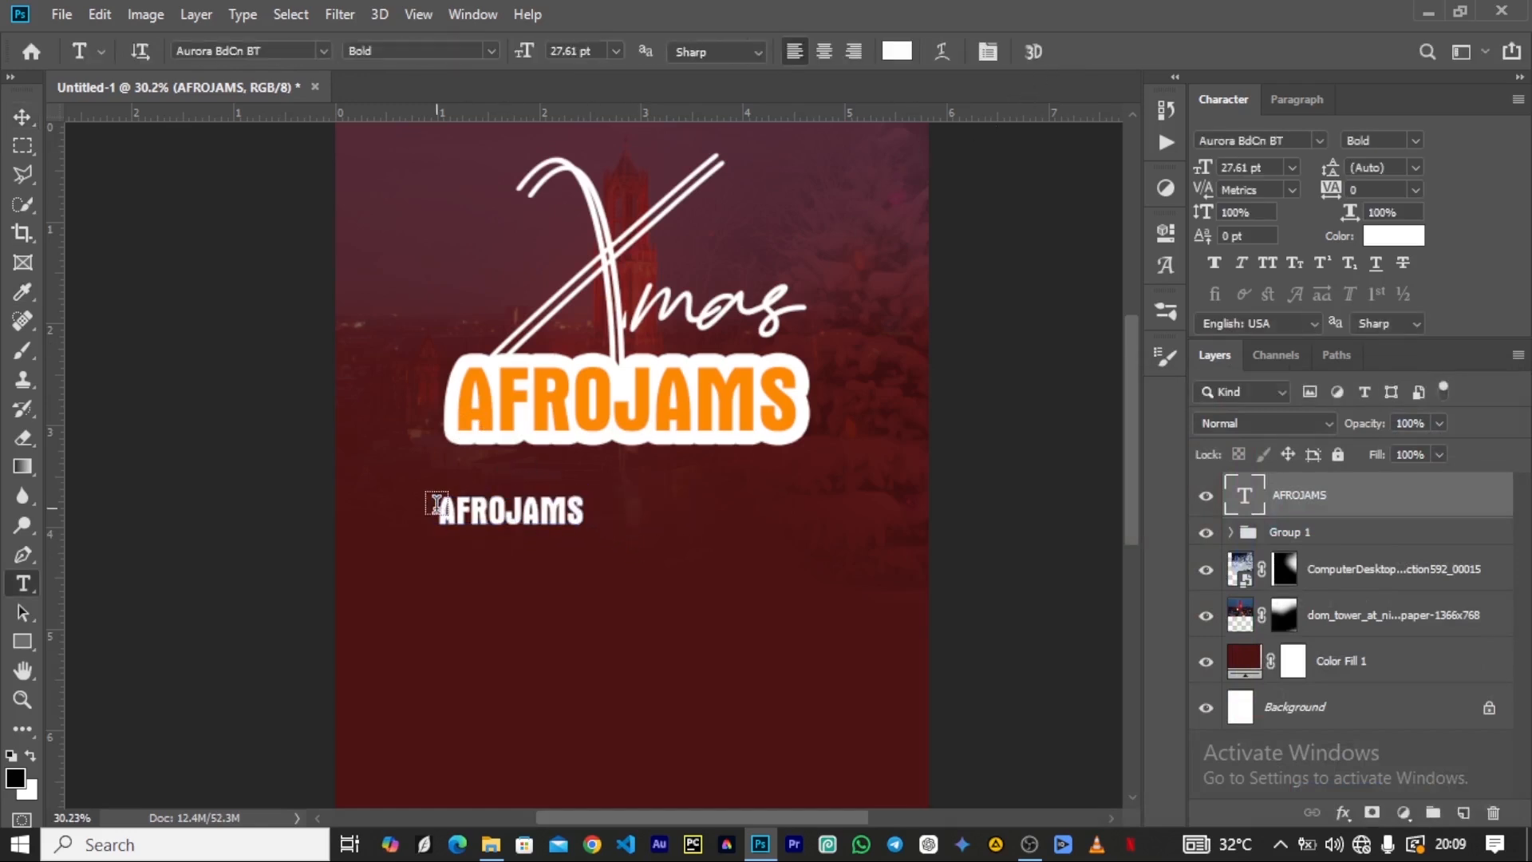
{"action": "left_click_drag", "start_coordinate": [444, 506], "coordinate": [677, 505]}
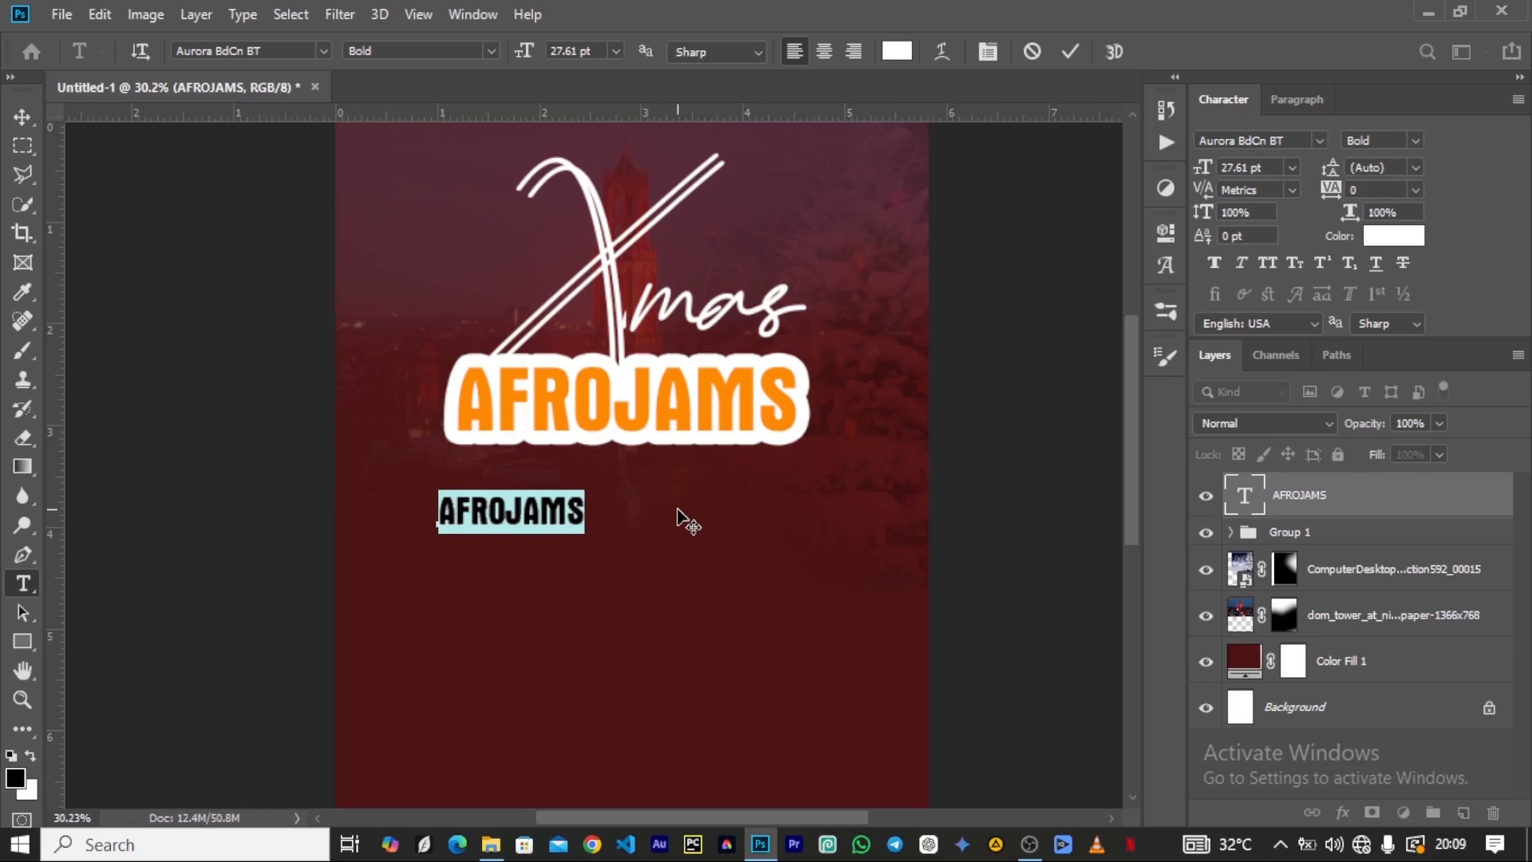
{"action": "type", "text": "PS"}
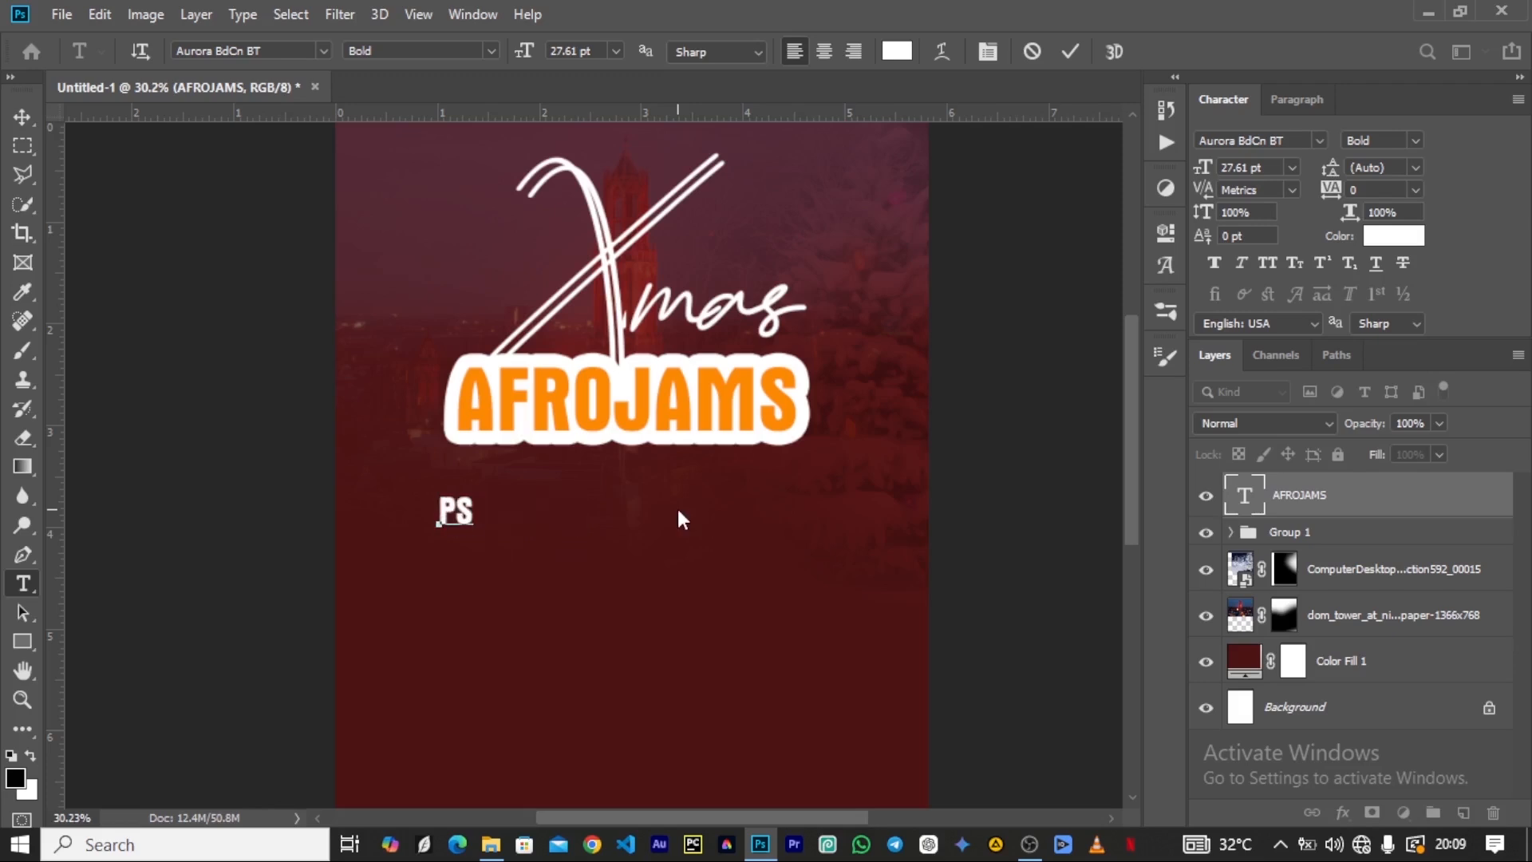
{"action": "type", "text": "U"}
{"action": "key", "text": "Return"}
{"action": "type", "text": "PUB"}
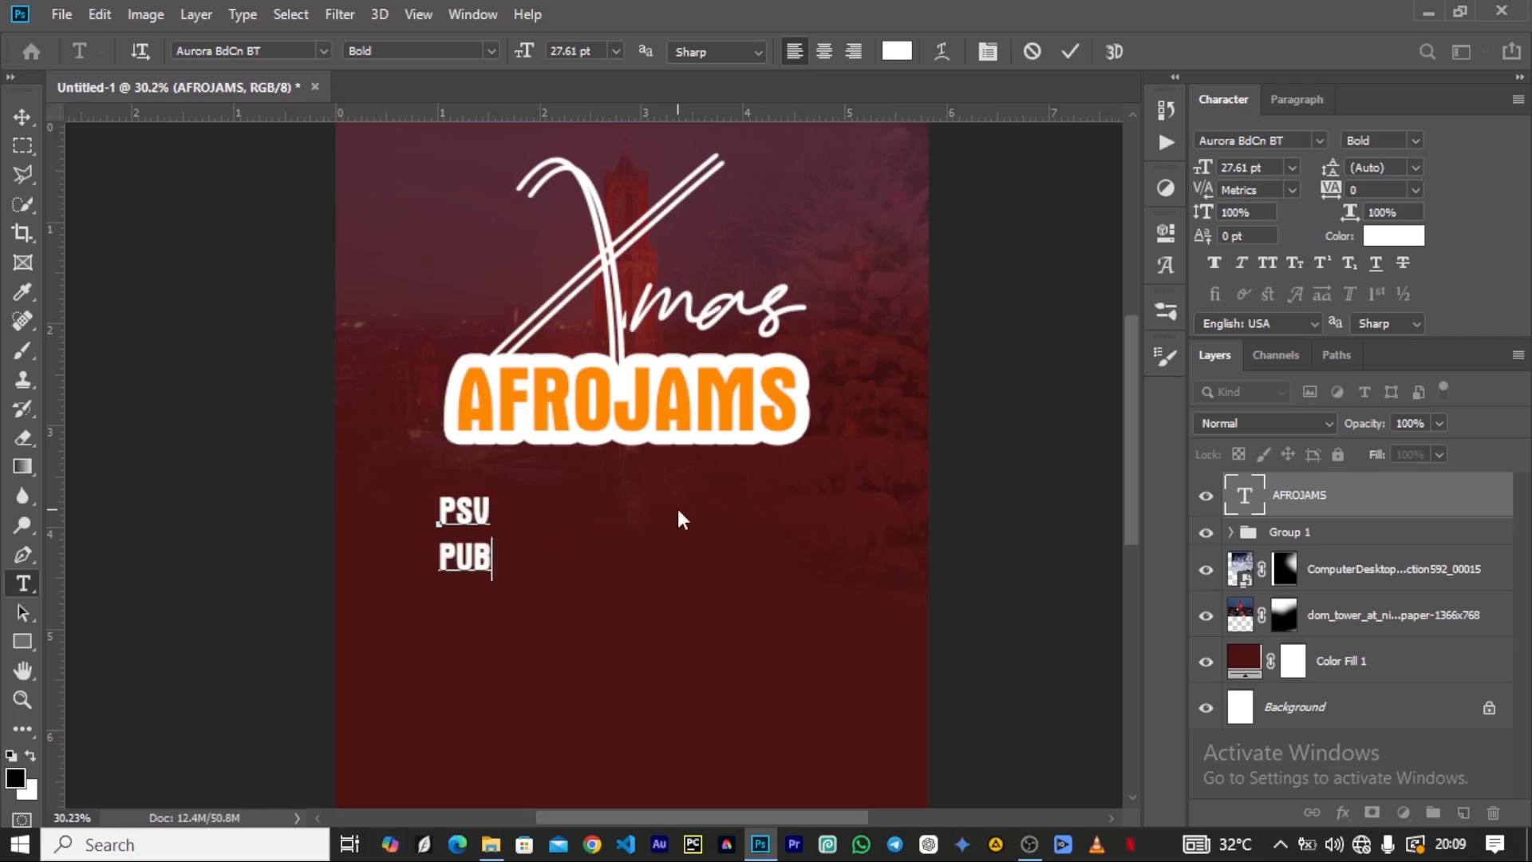
Raise the PUB line closer to PSV with an 11 pt baseline shift and commit the text.
{"action": "left_click_drag", "start_coordinate": [437, 558], "coordinate": [495, 560]}
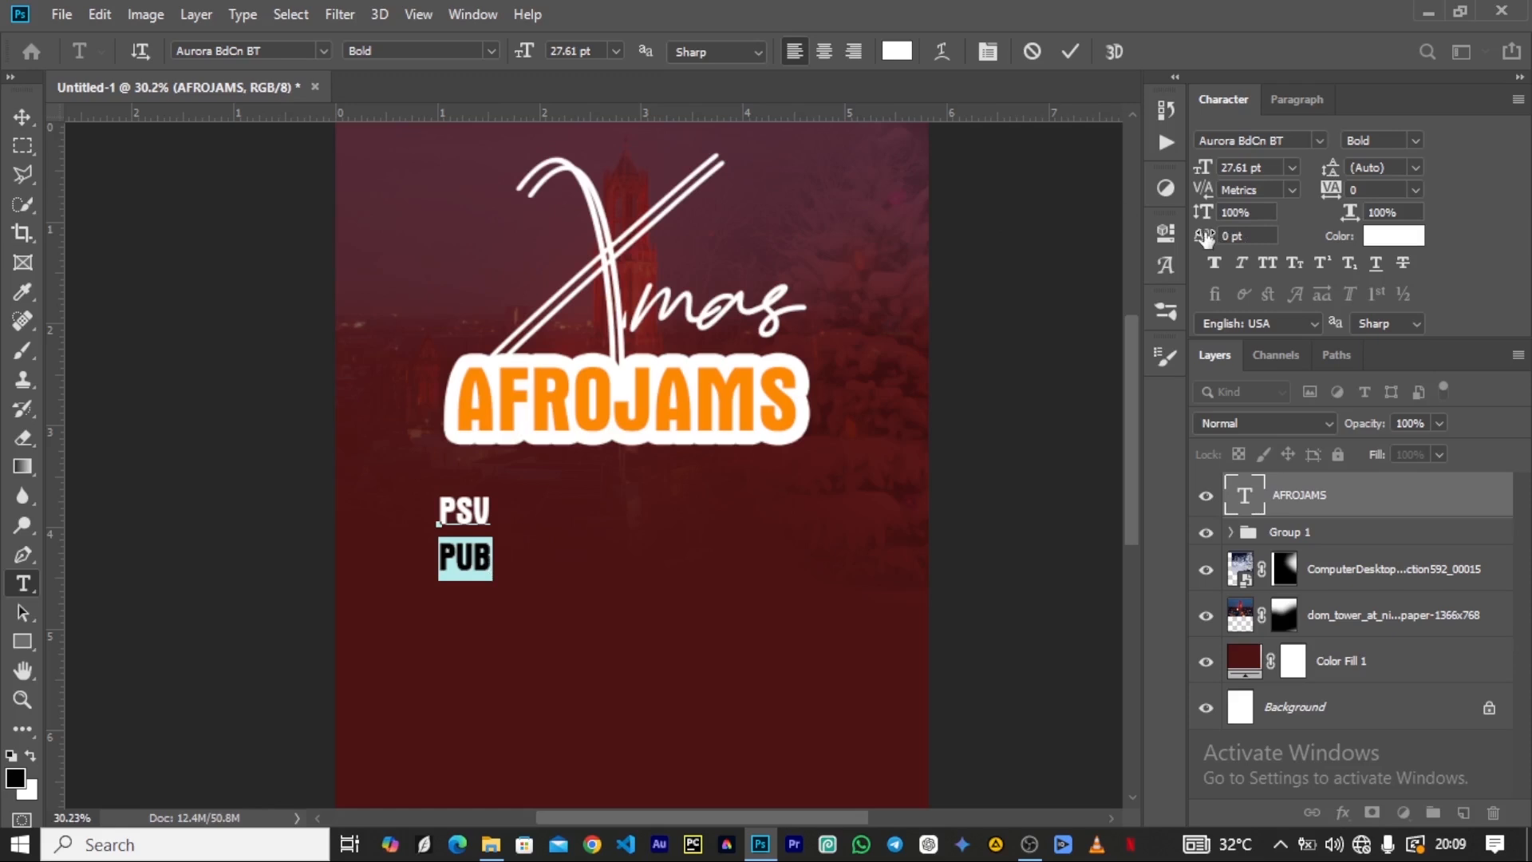
{"action": "left_click_drag", "start_coordinate": [1205, 237], "coordinate": [1221, 239]}
{"action": "left_click", "coordinate": [1070, 51]}
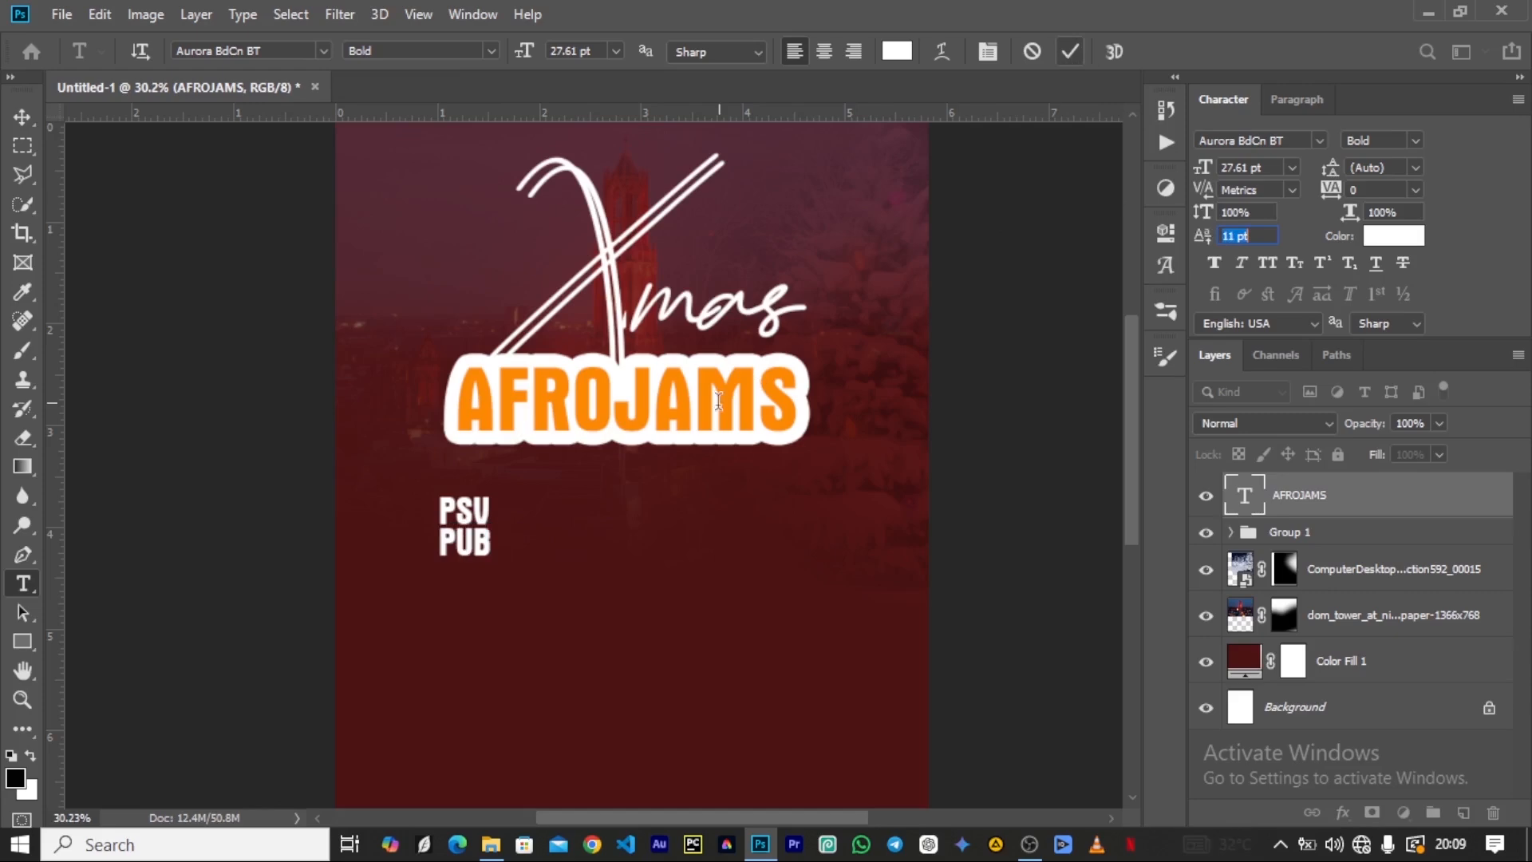
{"action": "key", "text": "v"}
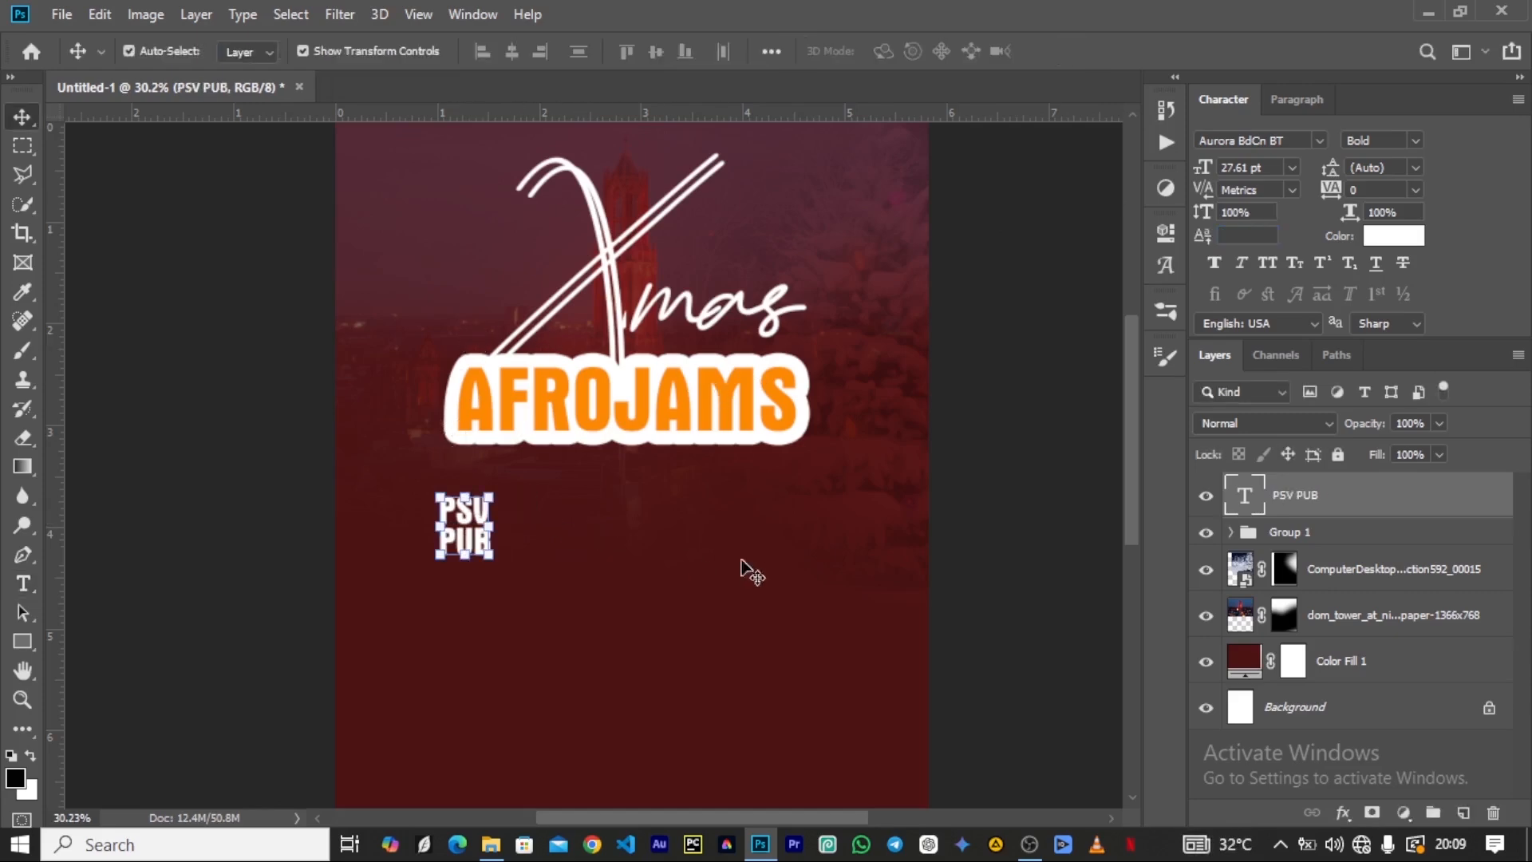
Set the PSV PUB text in Poppins ExtraBold.
{"action": "left_click", "coordinate": [1319, 141]}
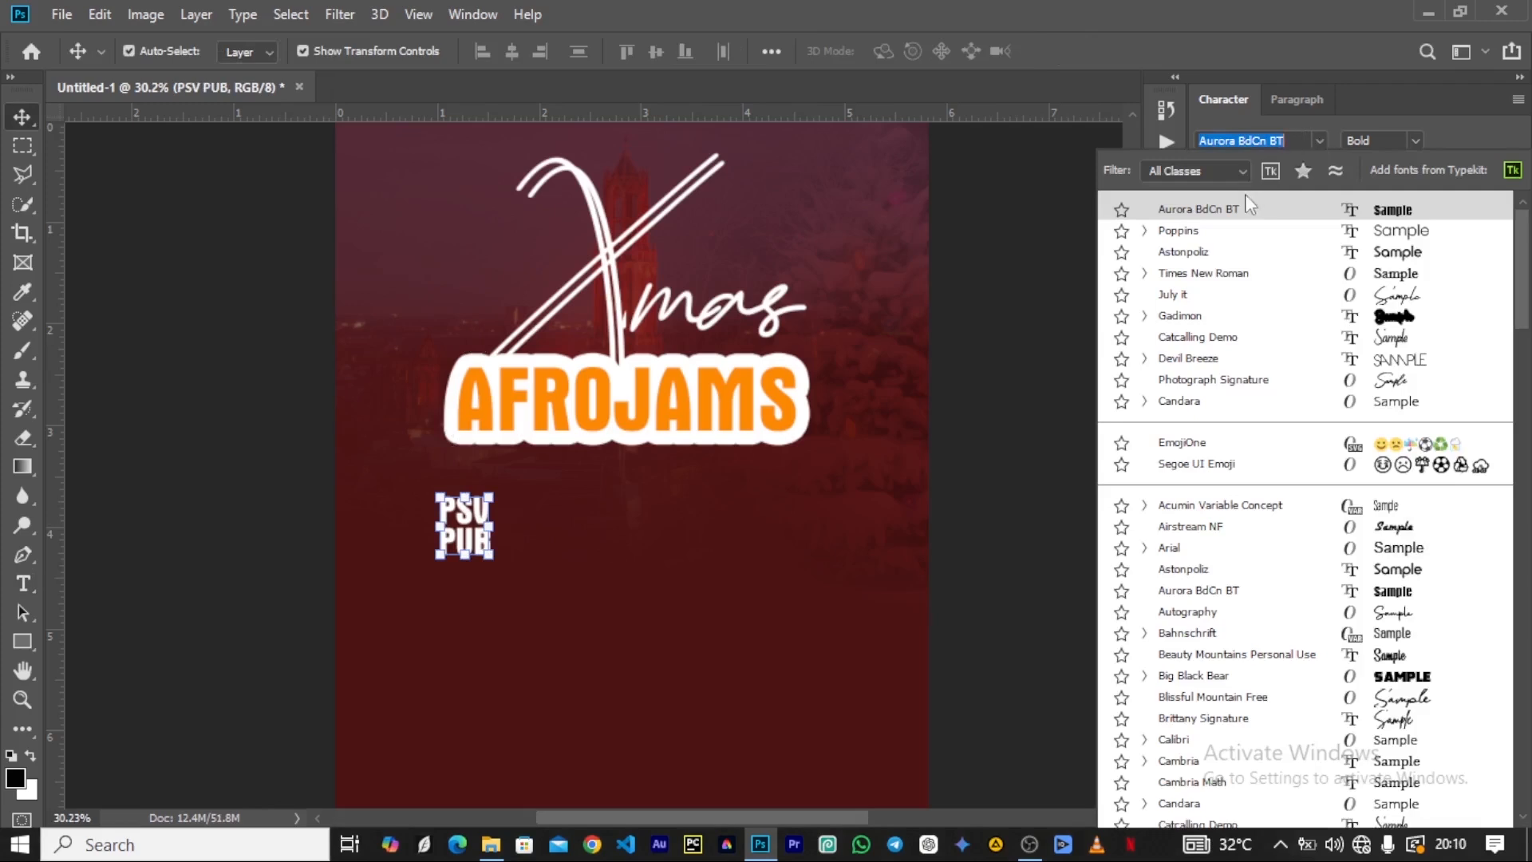
{"action": "left_click", "coordinate": [1188, 230]}
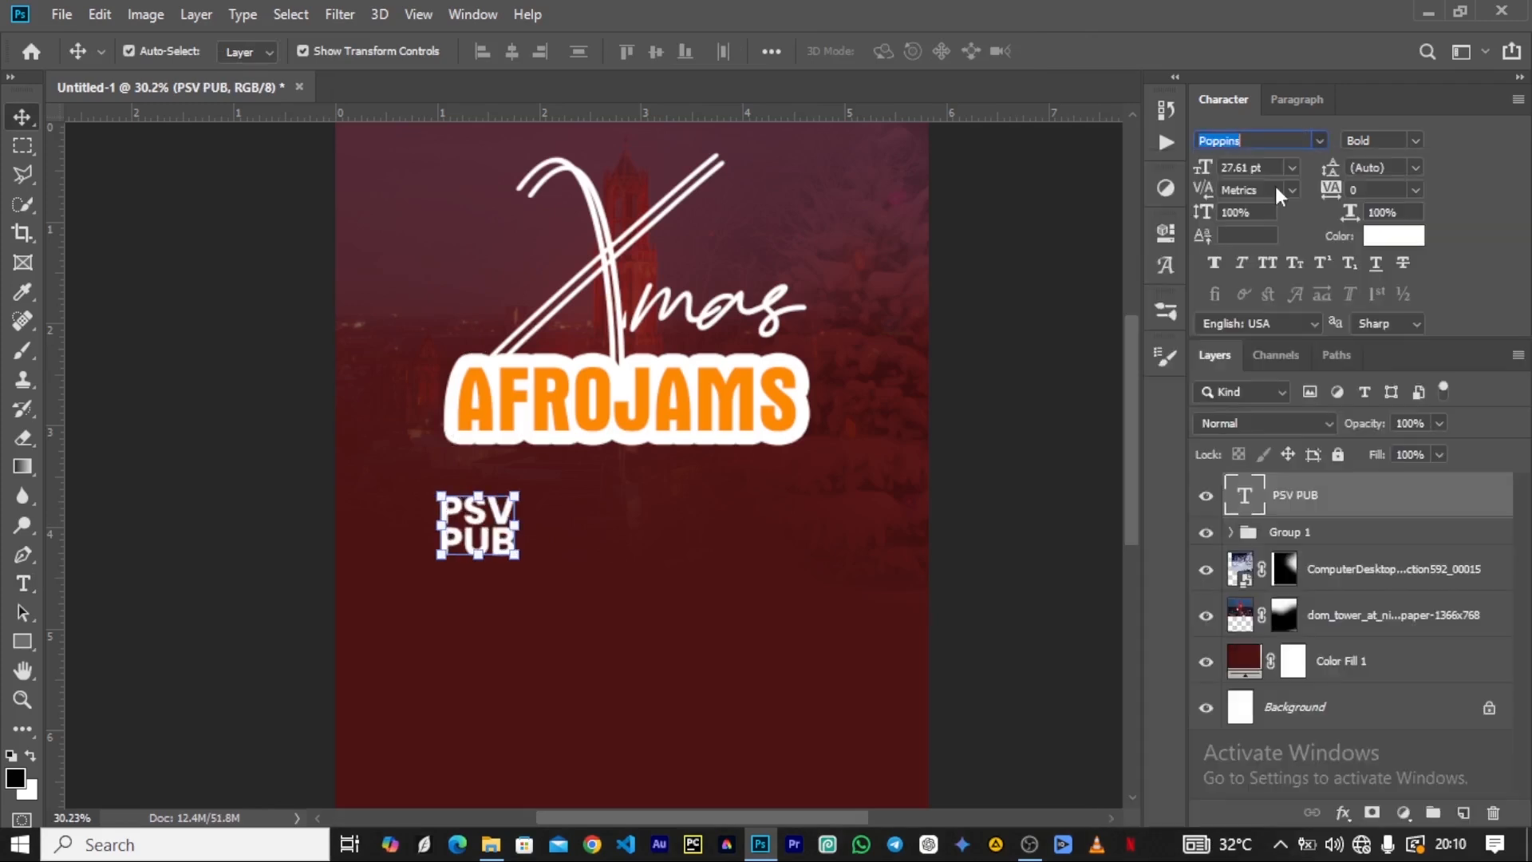
{"action": "left_click", "coordinate": [1414, 141]}
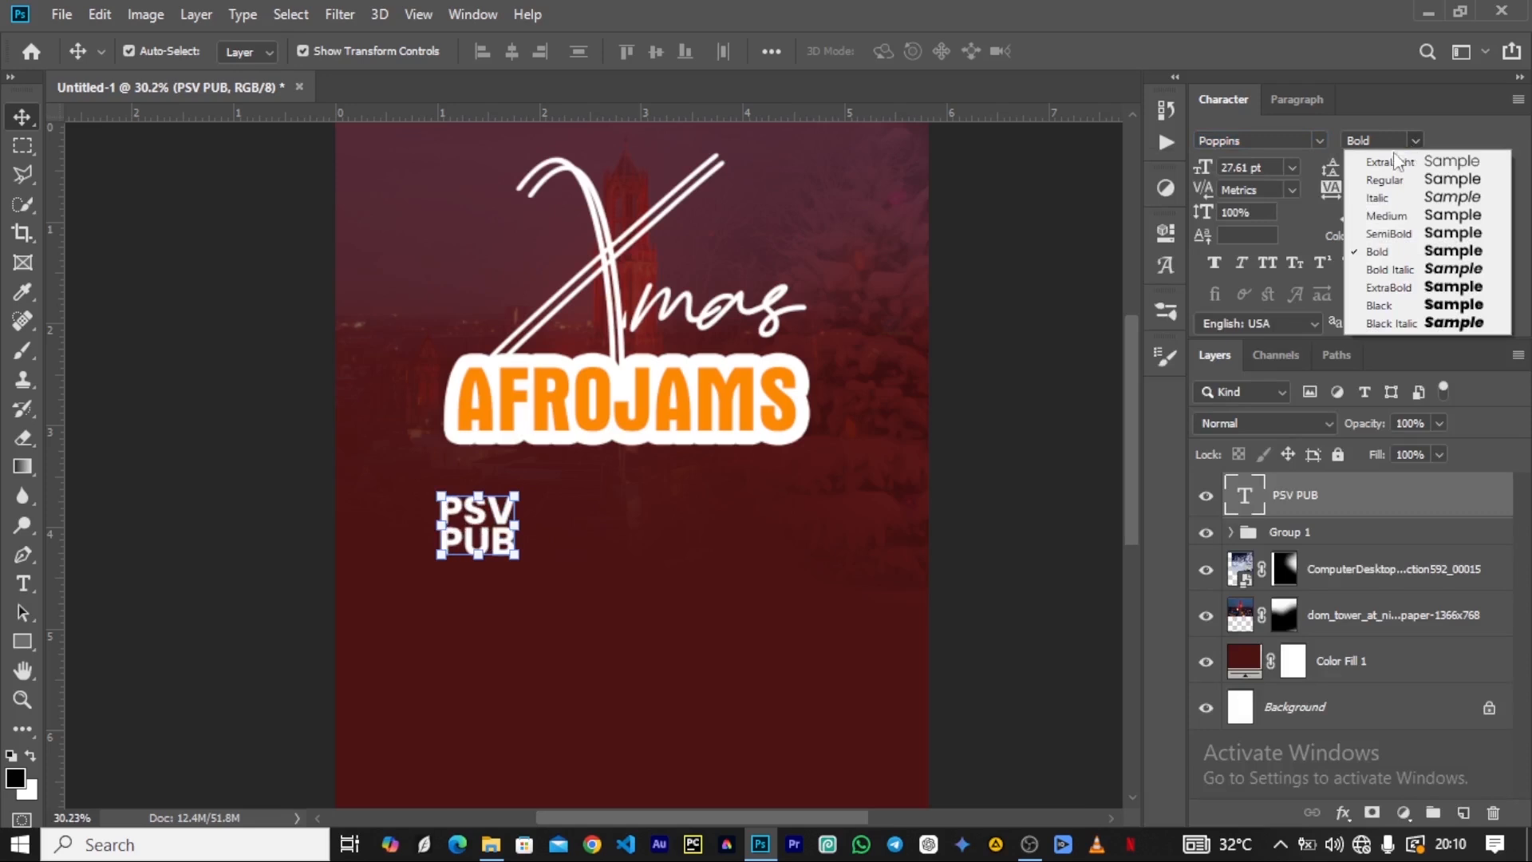
{"action": "left_click", "coordinate": [1389, 288]}
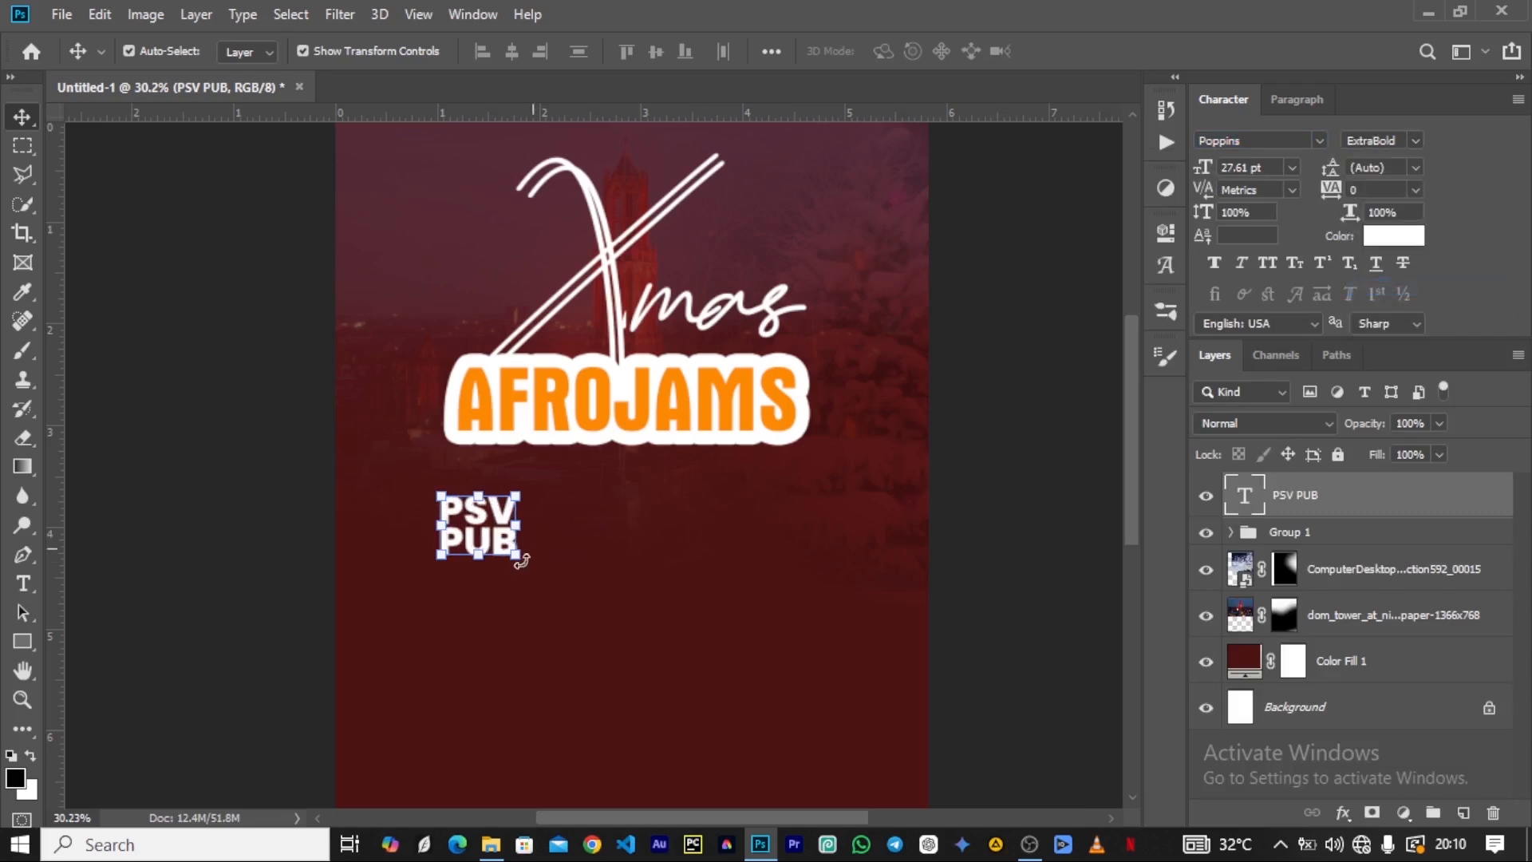
Scale the PSV PUB text to 61.46% and place it in the poster's upper-left corner.
{"action": "key", "text": "ctrl+t"}
{"action": "left_click_drag", "start_coordinate": [515, 573], "coordinate": [415, 257]}
{"action": "scroll", "coordinate": [437, 342], "scroll_direction": "down", "scroll_amount": 1}
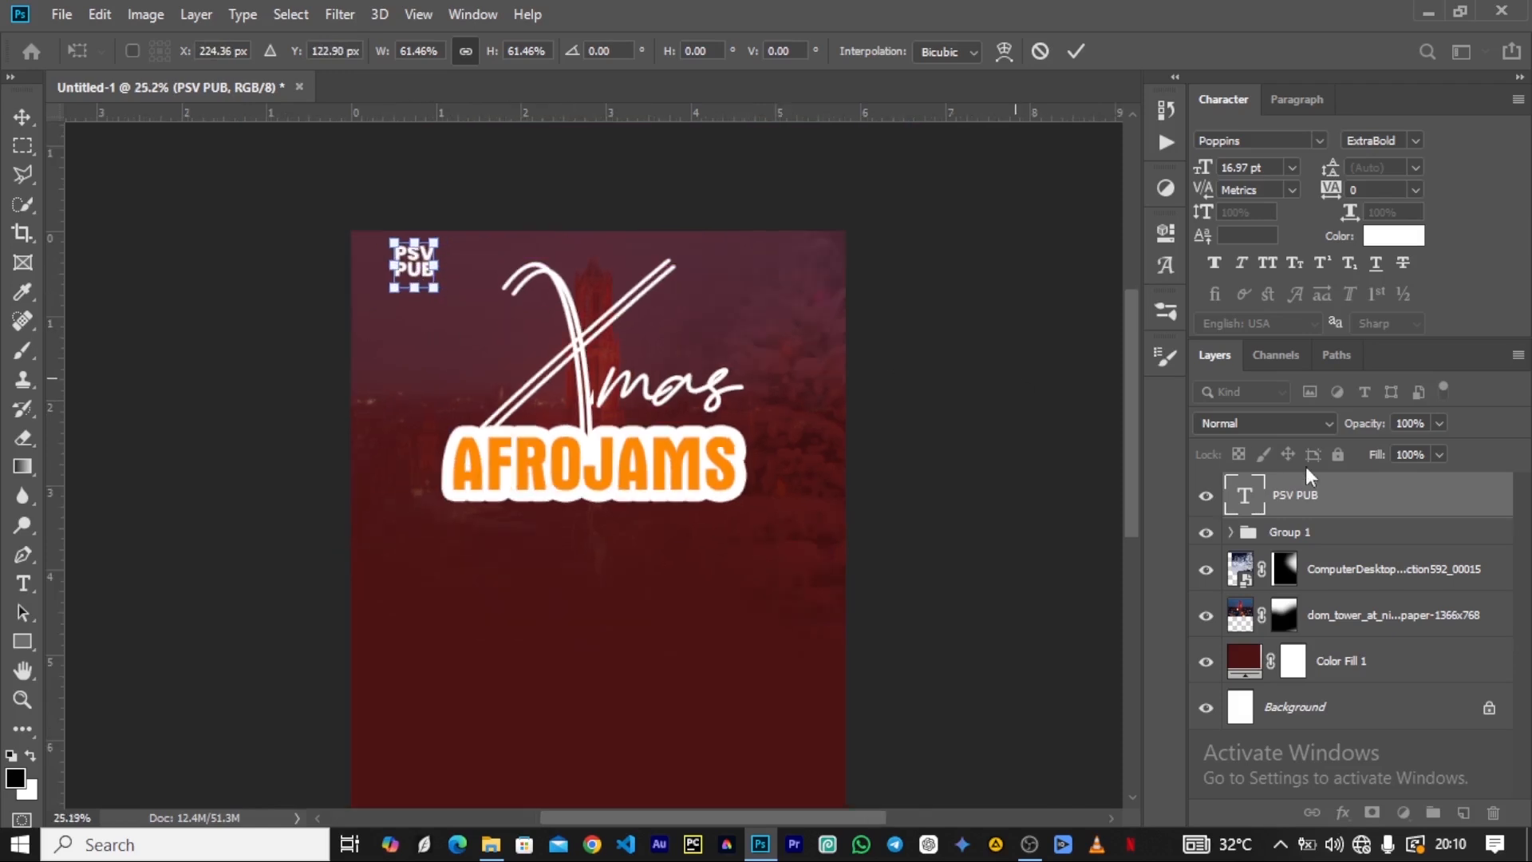
Move the Xmas AFROJAMS title group straight down a little to leave more room above it.
{"action": "left_click", "coordinate": [1294, 531]}
{"action": "left_click_drag", "start_coordinate": [595, 396], "coordinate": [593, 439]}
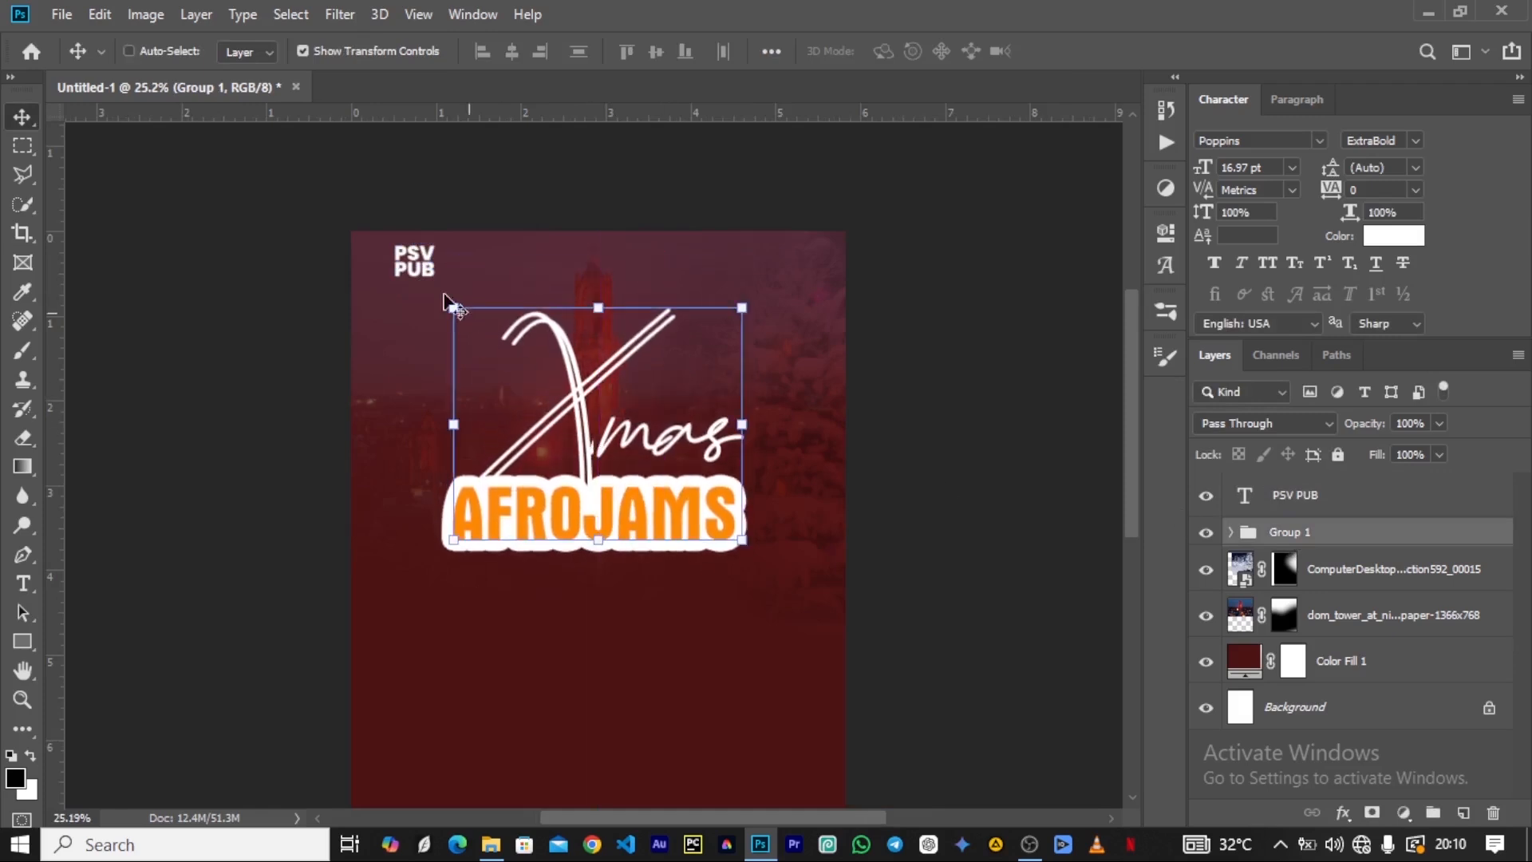
{"action": "scroll", "coordinate": [594, 421], "scroll_direction": "down", "scroll_amount": 3}
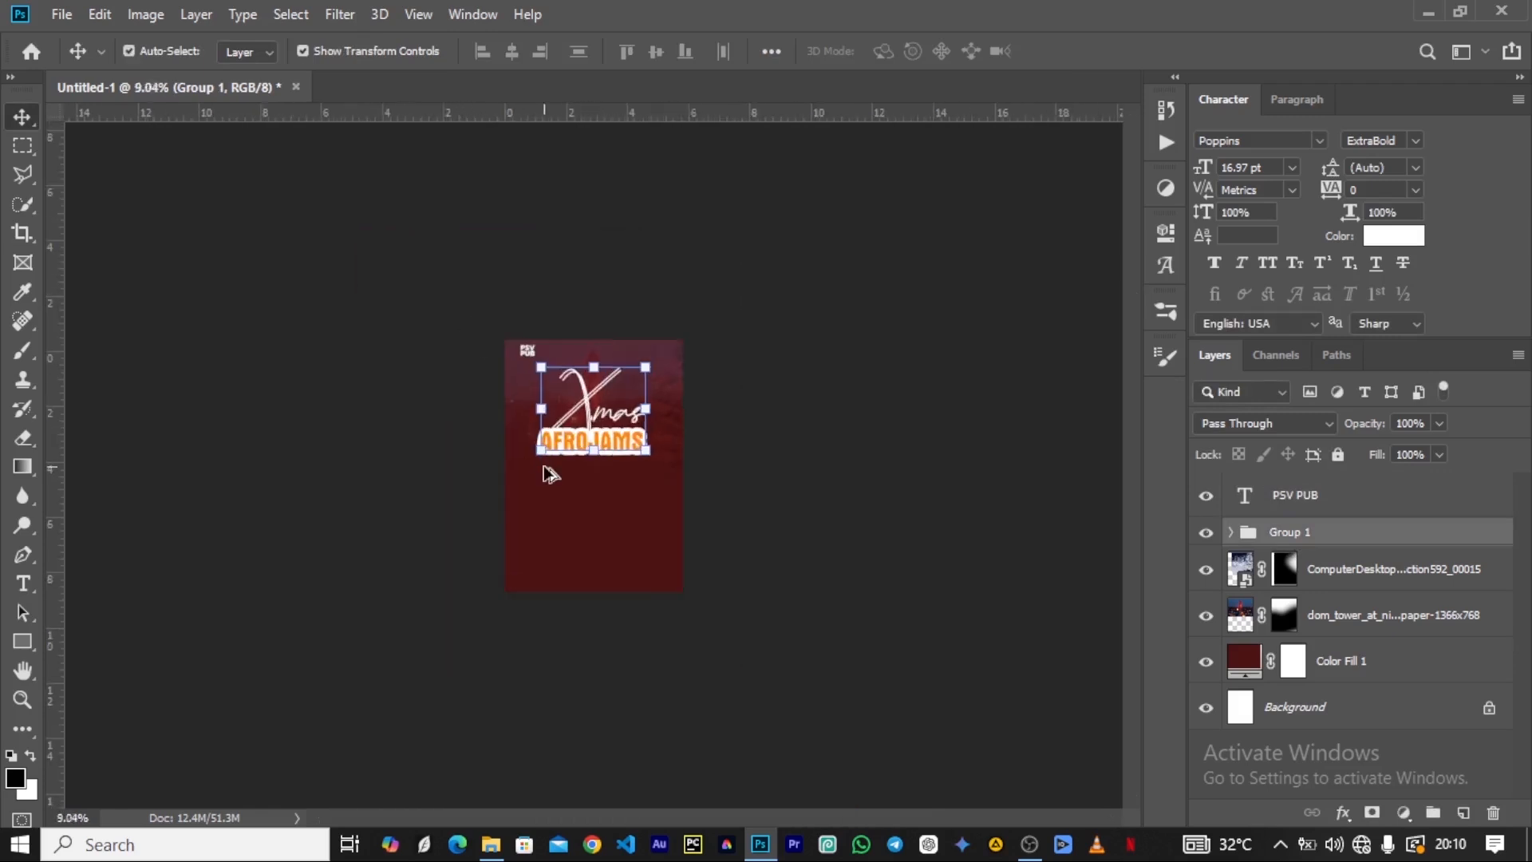
{"action": "scroll", "coordinate": [445, 342], "scroll_direction": "up", "scroll_amount": 3}
{"action": "scroll", "coordinate": [444, 332], "scroll_direction": "down", "scroll_amount": 2}
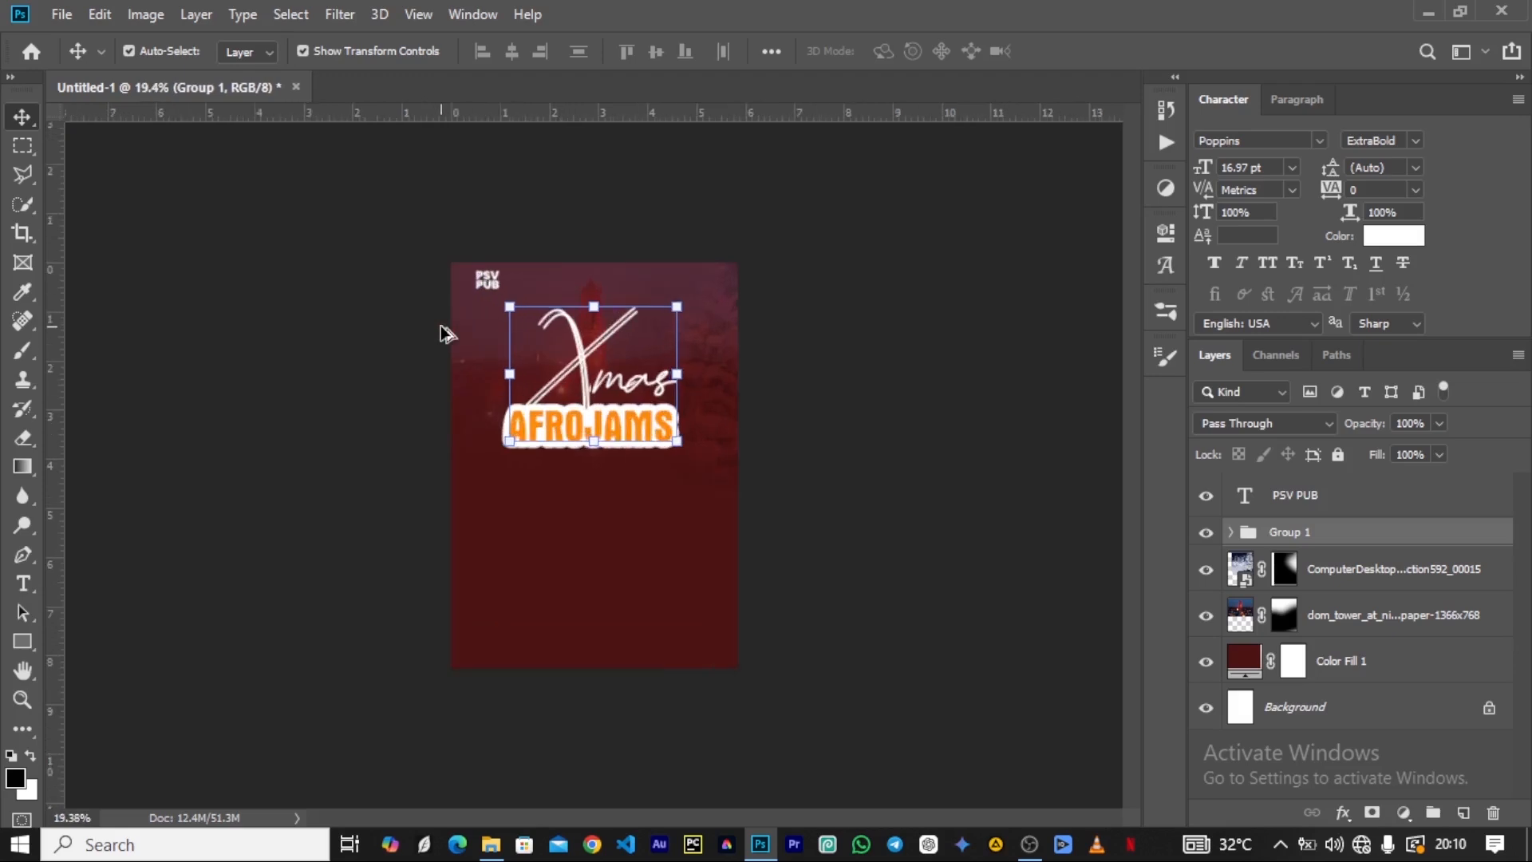
{"action": "scroll", "coordinate": [451, 332], "scroll_direction": "up", "scroll_amount": 3}
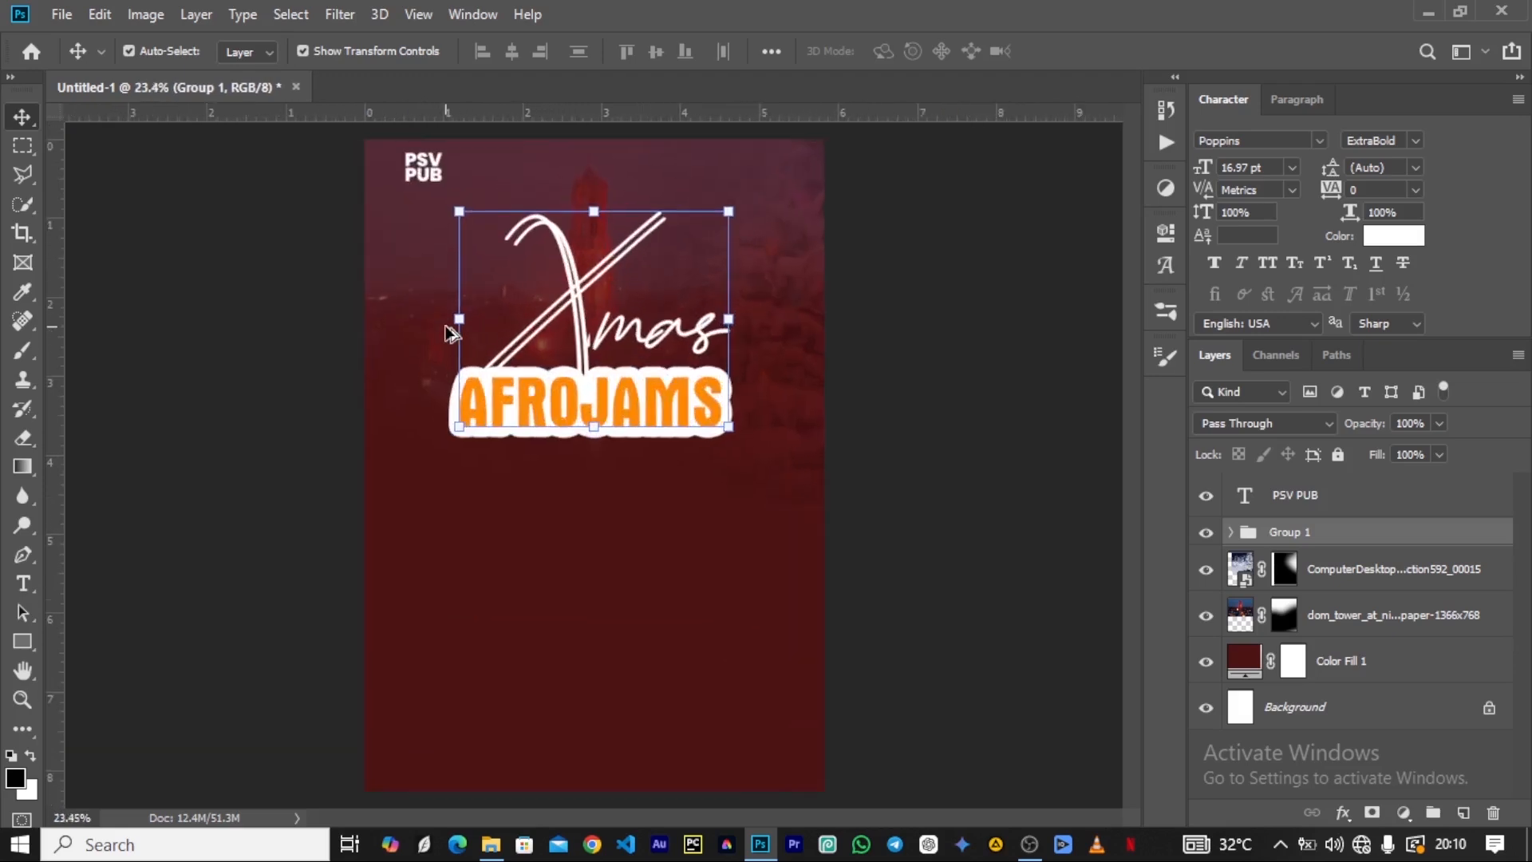
Nudge the PSV PUB text slightly down from the poster's upper edge.
{"action": "left_click", "coordinate": [431, 169]}
{"action": "left_click", "coordinate": [313, 257]}
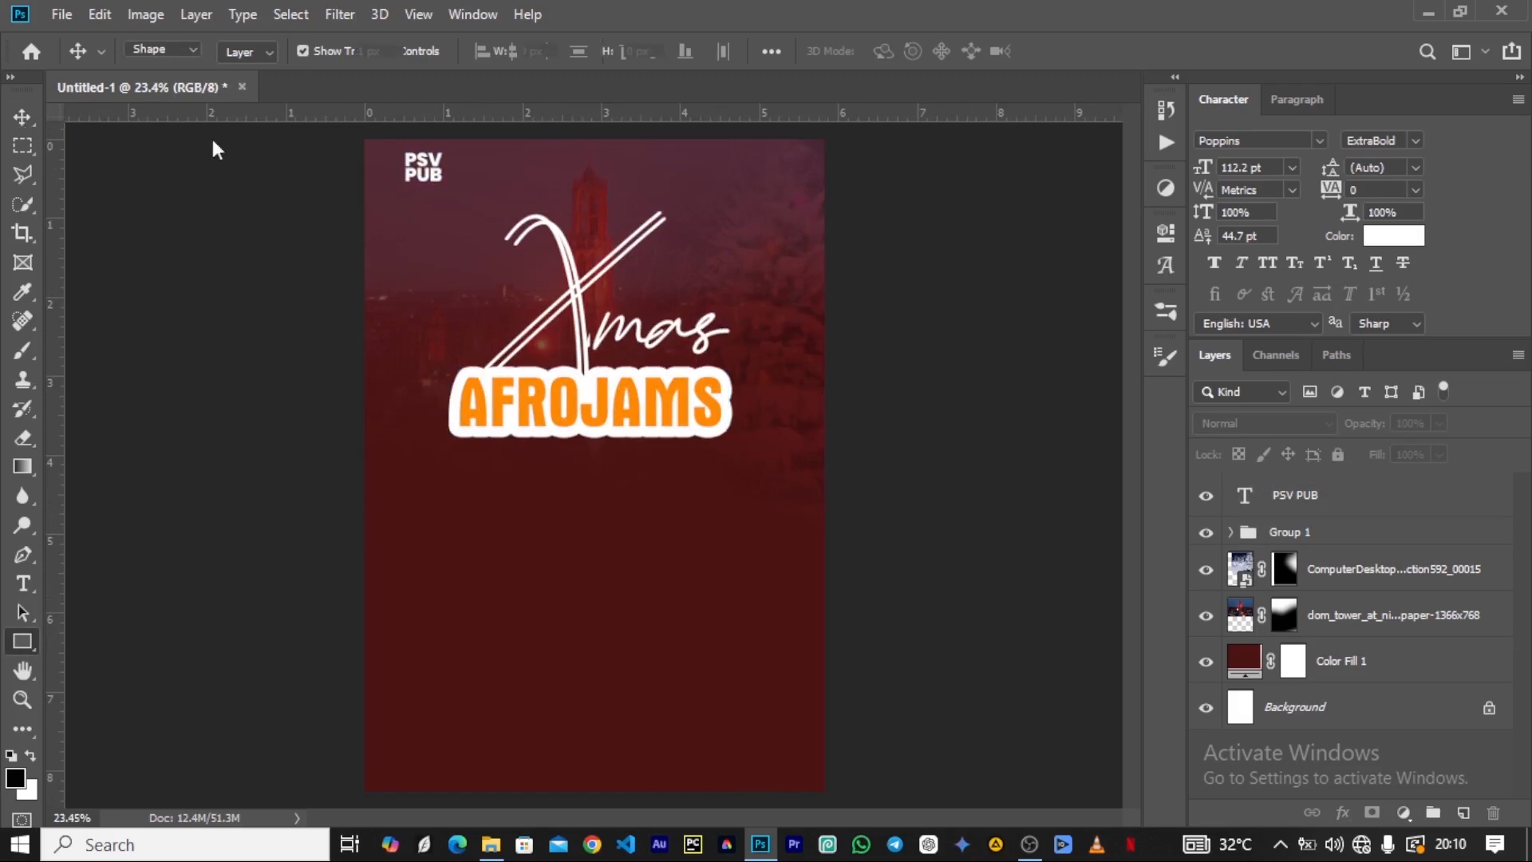
{"action": "key", "text": "v"}
{"action": "left_click_drag", "start_coordinate": [425, 172], "coordinate": [426, 186]}
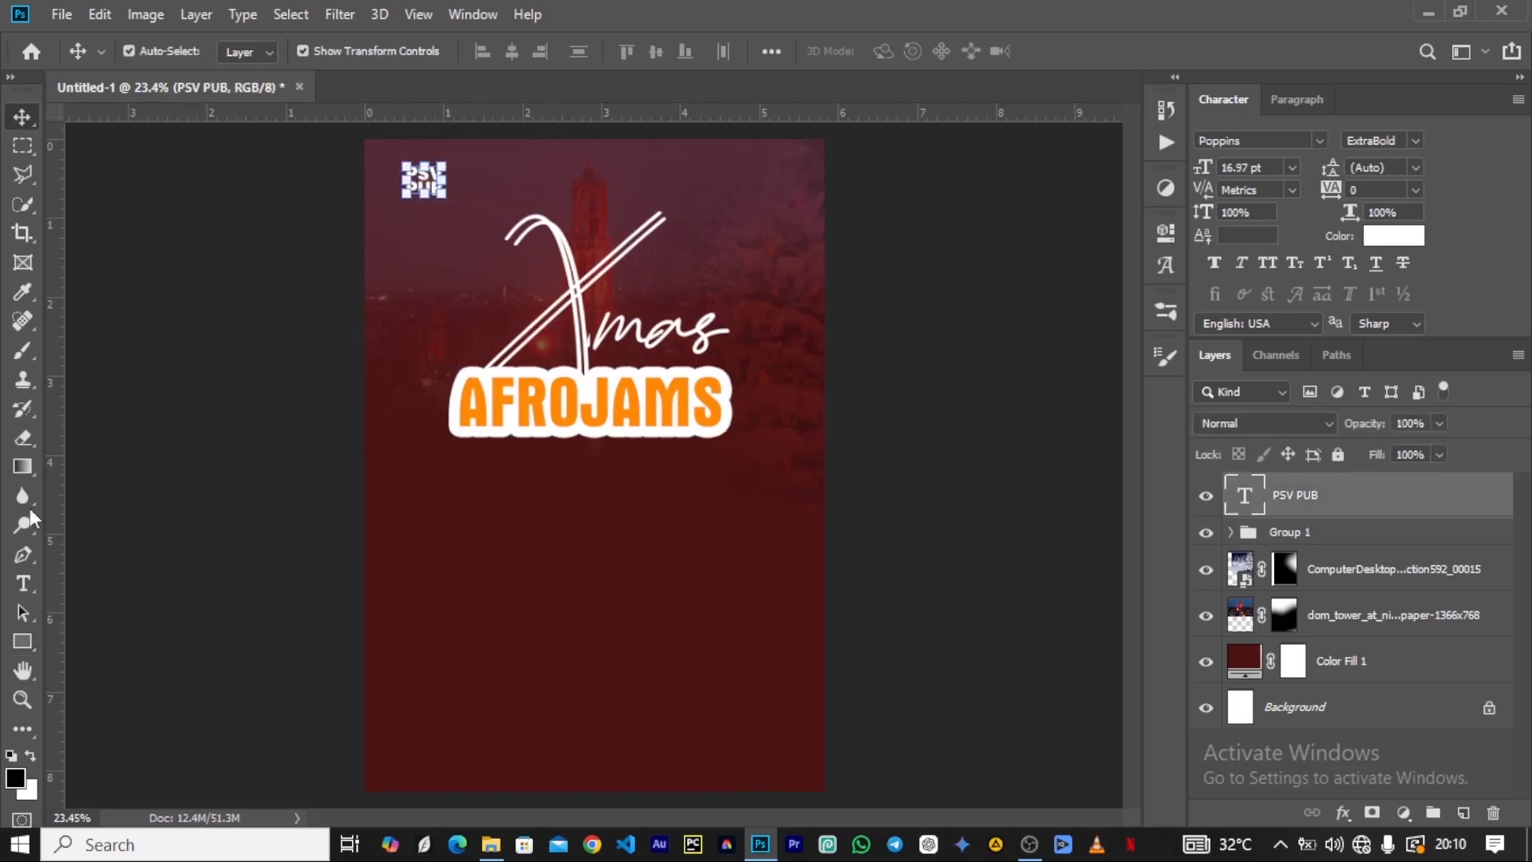
Draw a thin vertical rectangle, 5 px wide and 193 px high, just left of the PSV PUB text.
{"action": "left_click", "coordinate": [22, 641]}
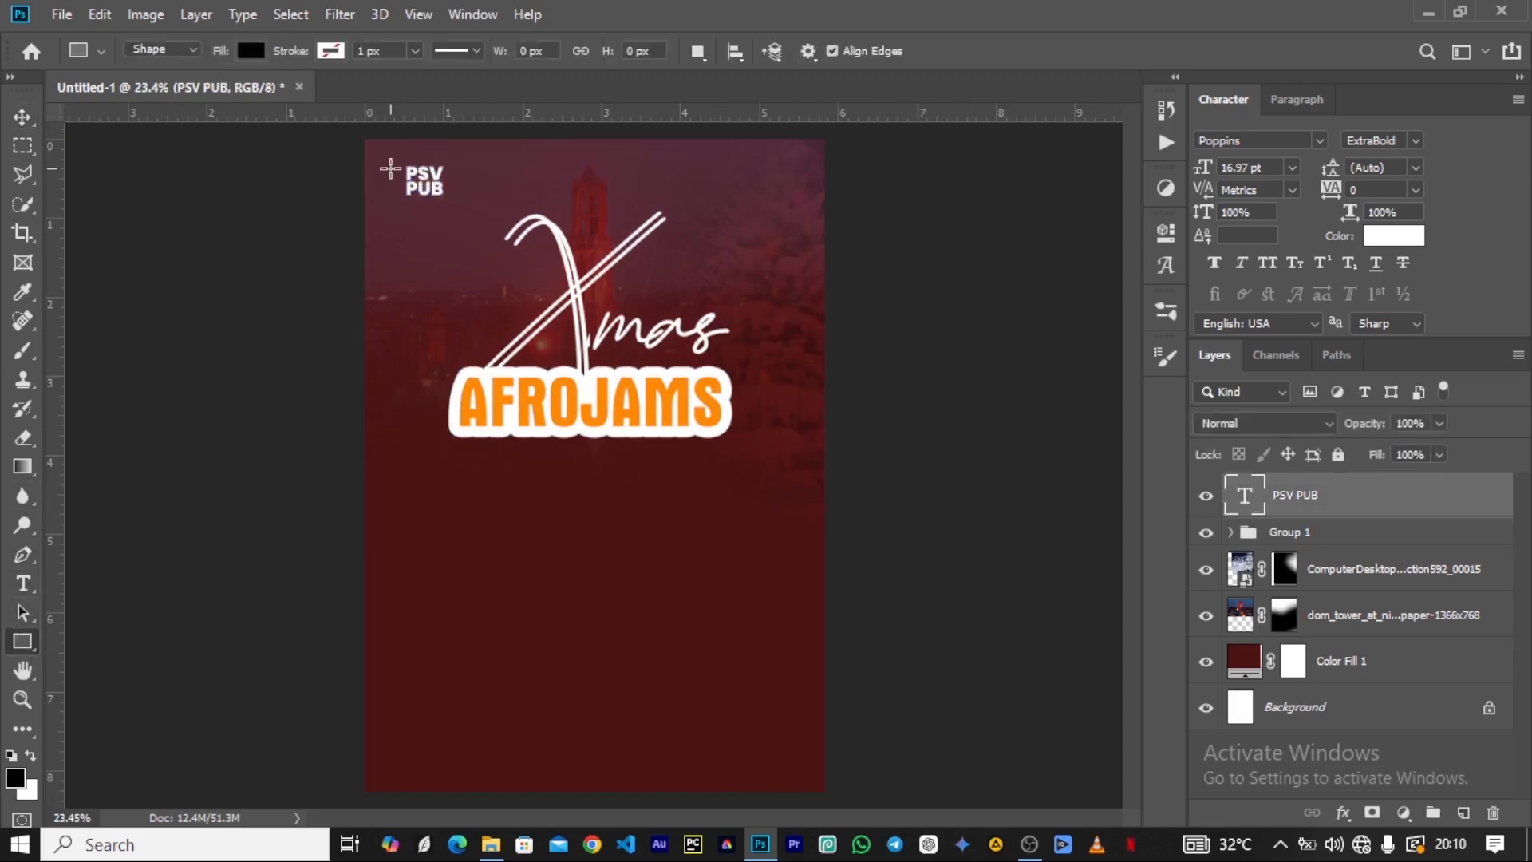
{"action": "left_click_drag", "start_coordinate": [399, 159], "coordinate": [400, 209]}
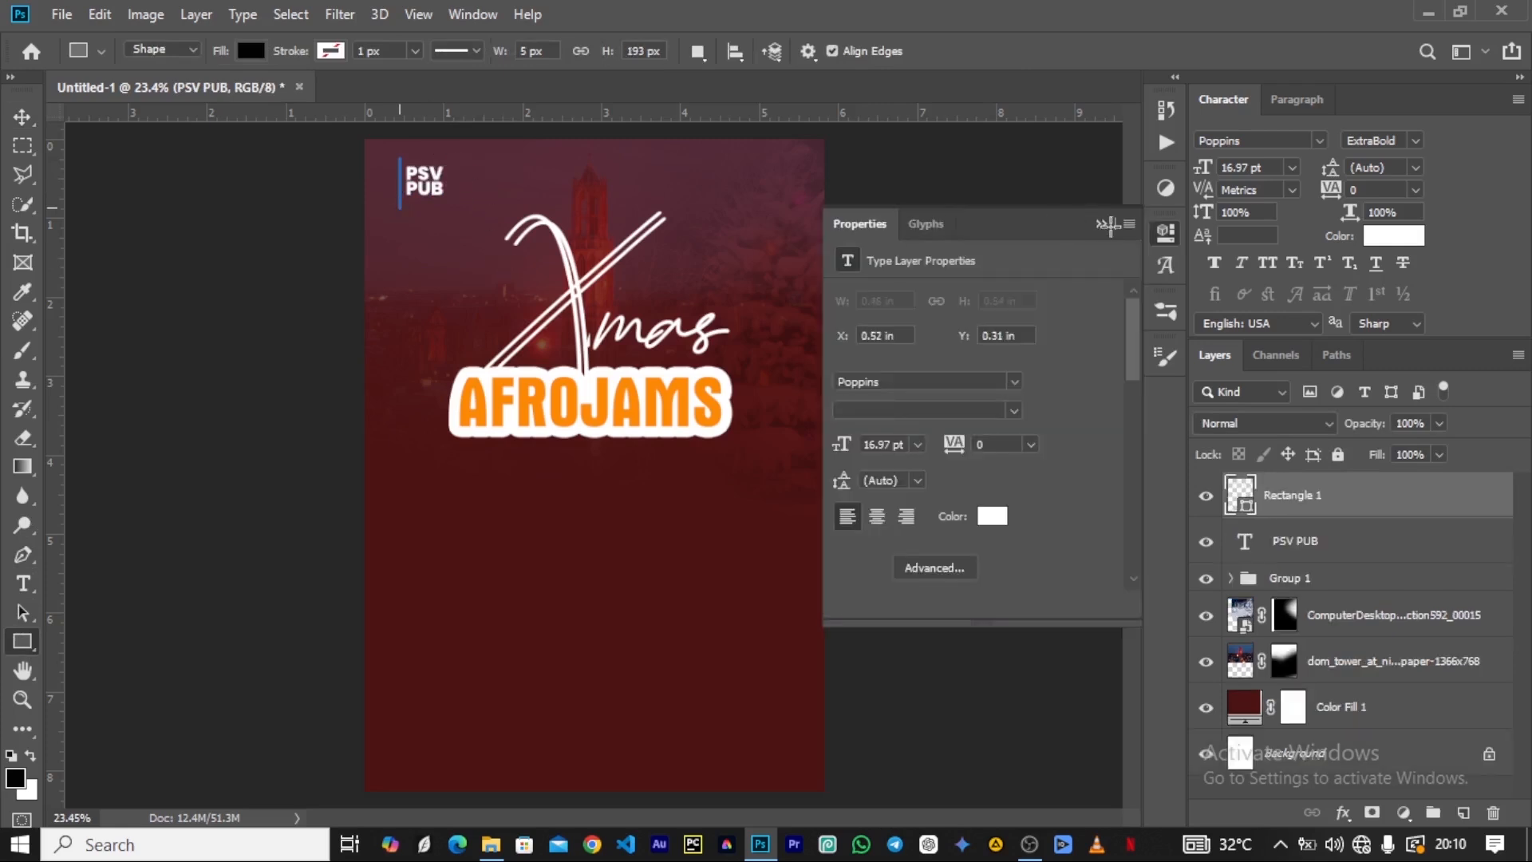
{"action": "left_click", "coordinate": [1104, 224]}
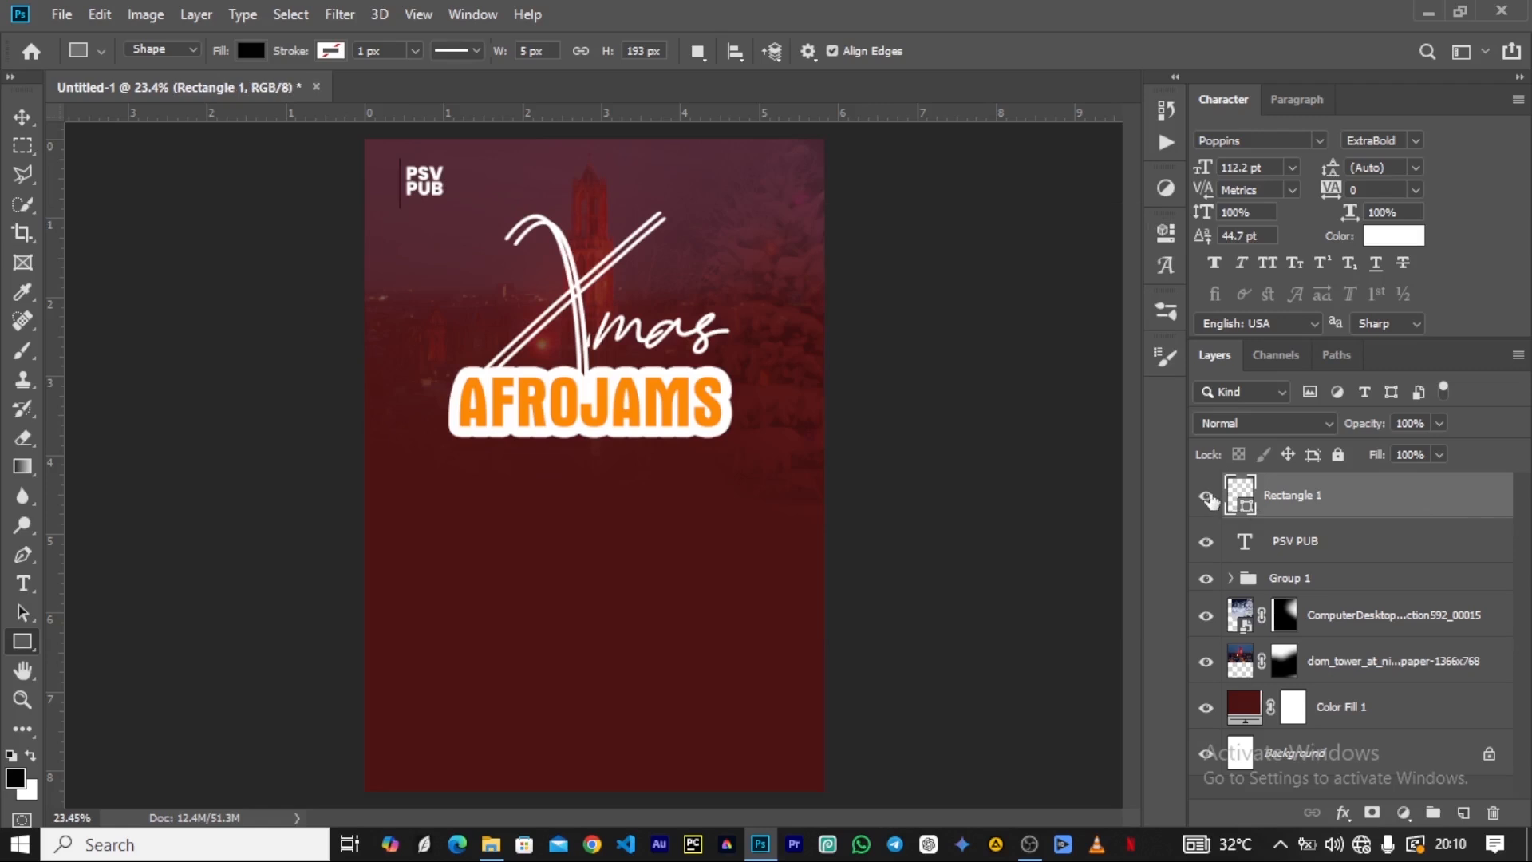
Fill the thin vertical bar with orange fc8902 sampled from the AFROJAMS lettering.
{"action": "double_click", "coordinate": [1246, 505]}
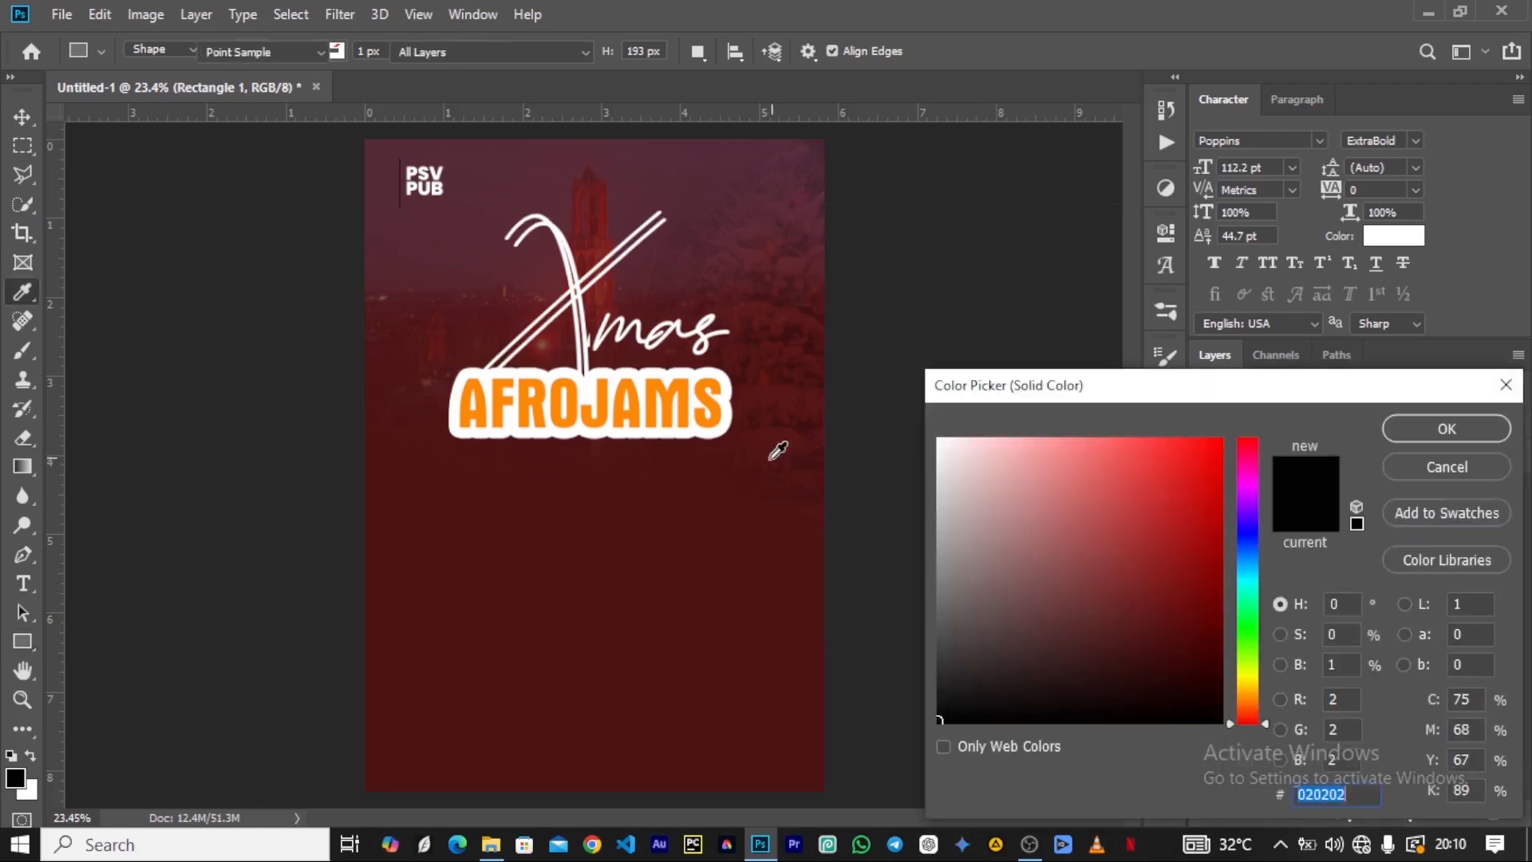
{"action": "left_click", "coordinate": [609, 387]}
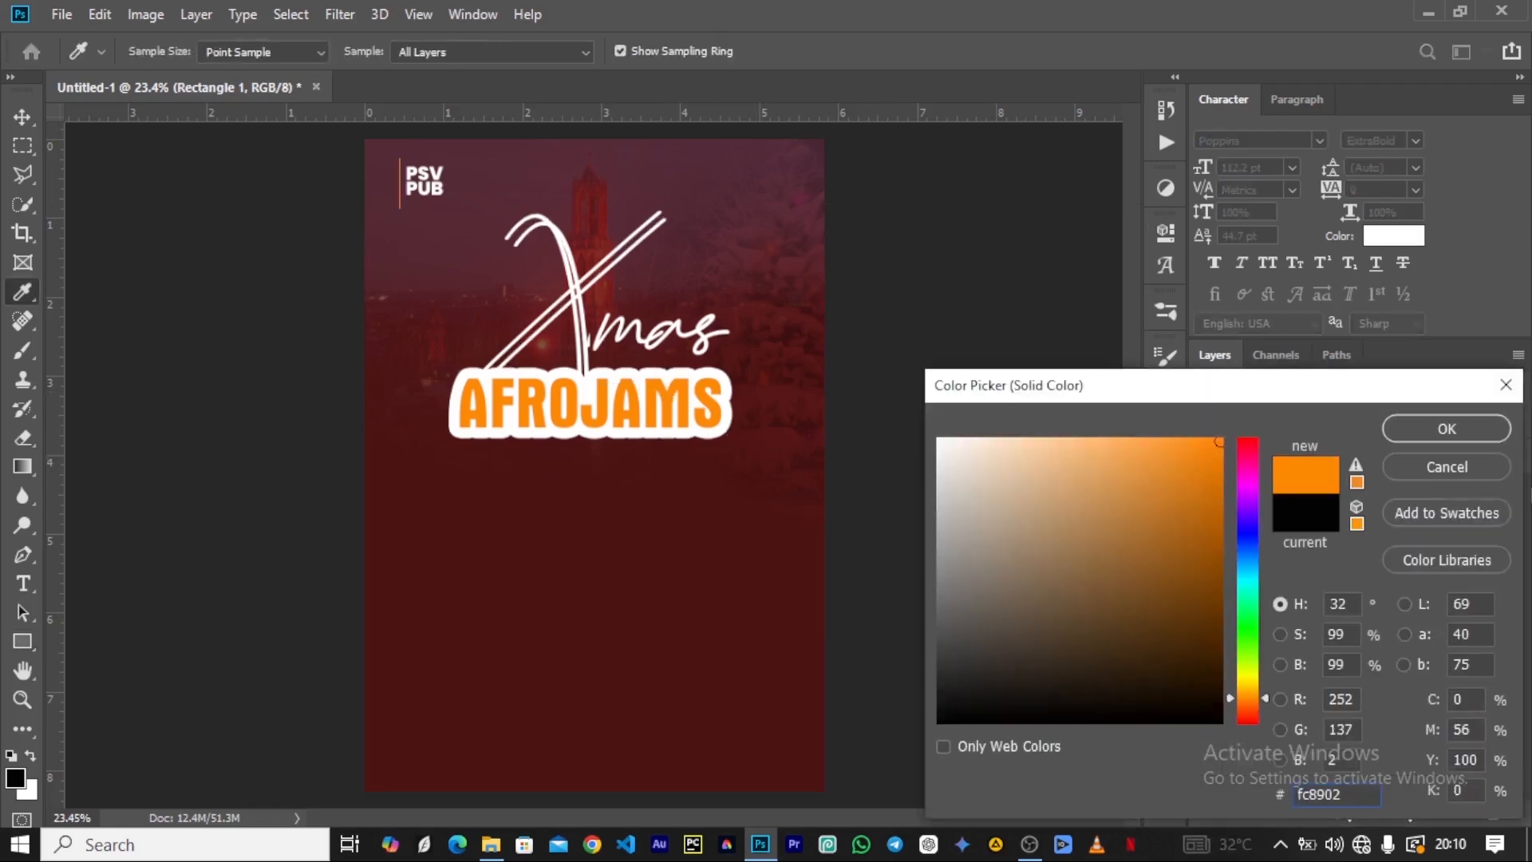
{"action": "key", "text": "Return"}
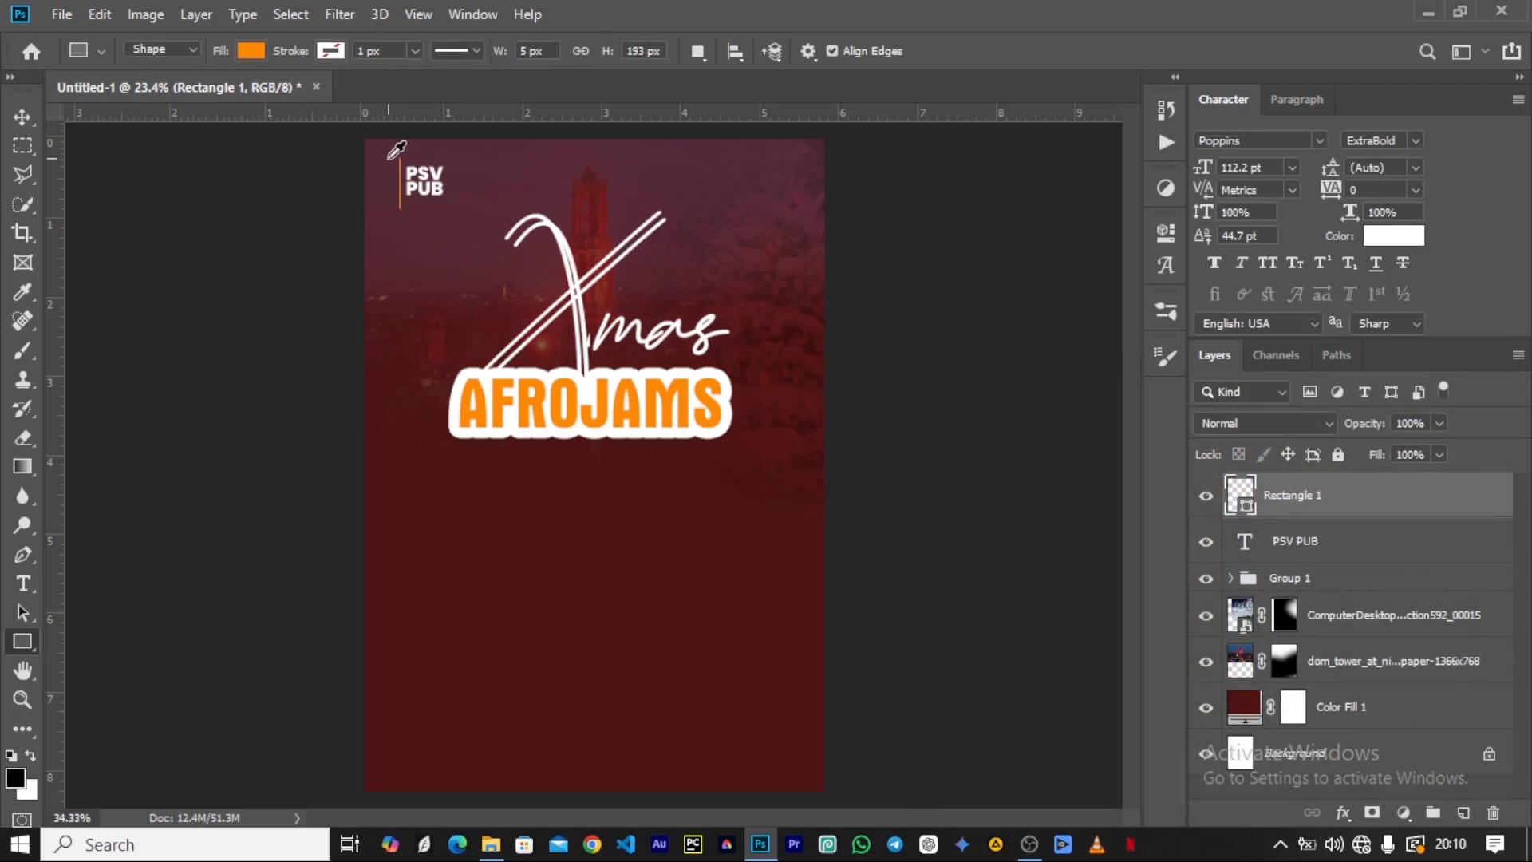
Duplicate the PSV PUB text and place the copy directly below the original.
{"action": "scroll", "coordinate": [396, 160], "scroll_direction": "up", "scroll_amount": 2}
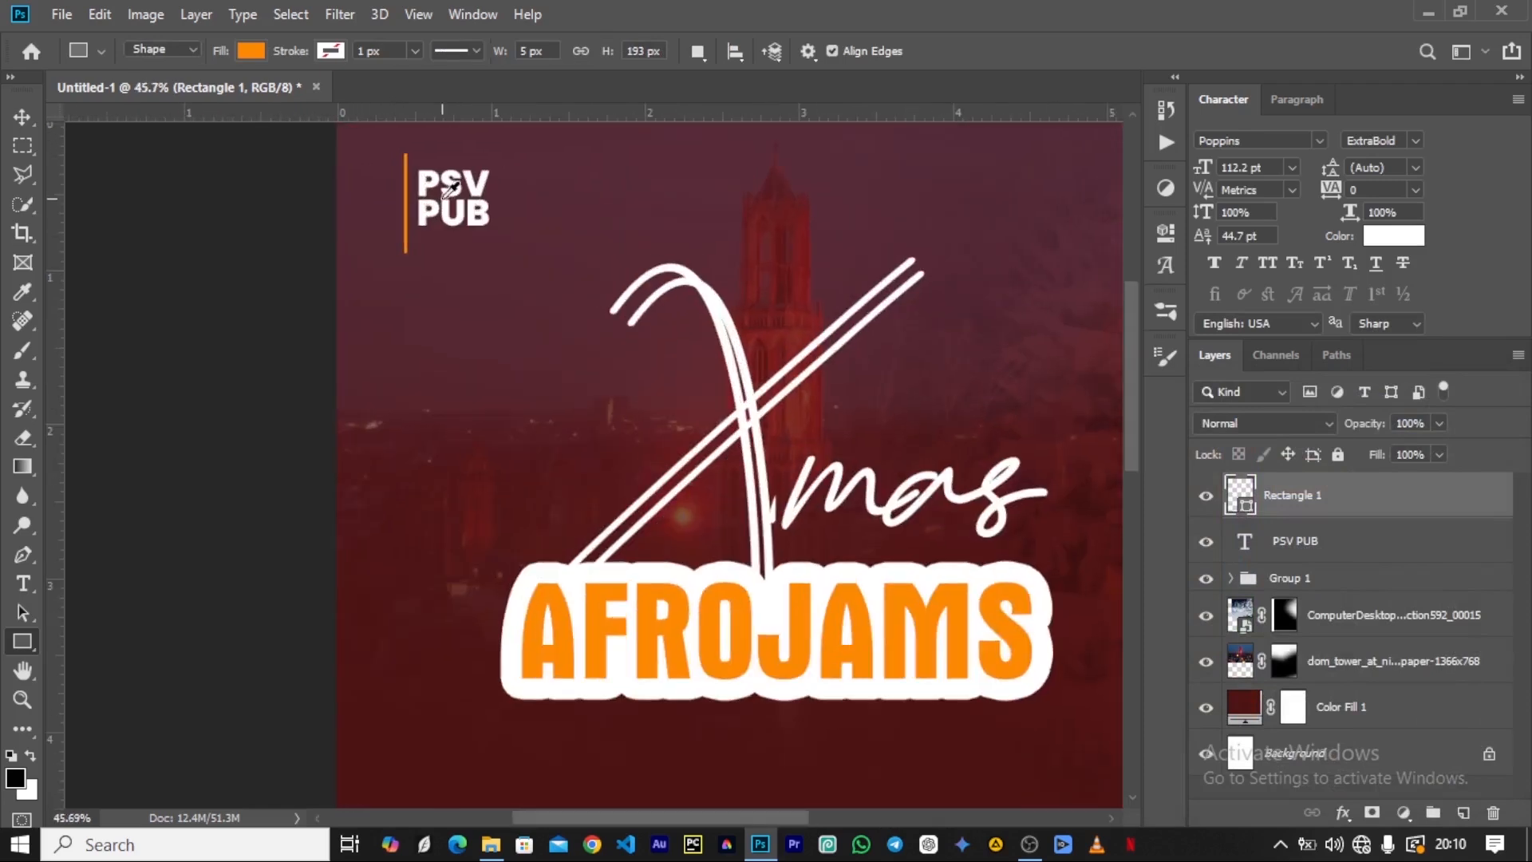
{"action": "left_click", "coordinate": [22, 117]}
{"action": "left_click", "coordinate": [463, 185]}
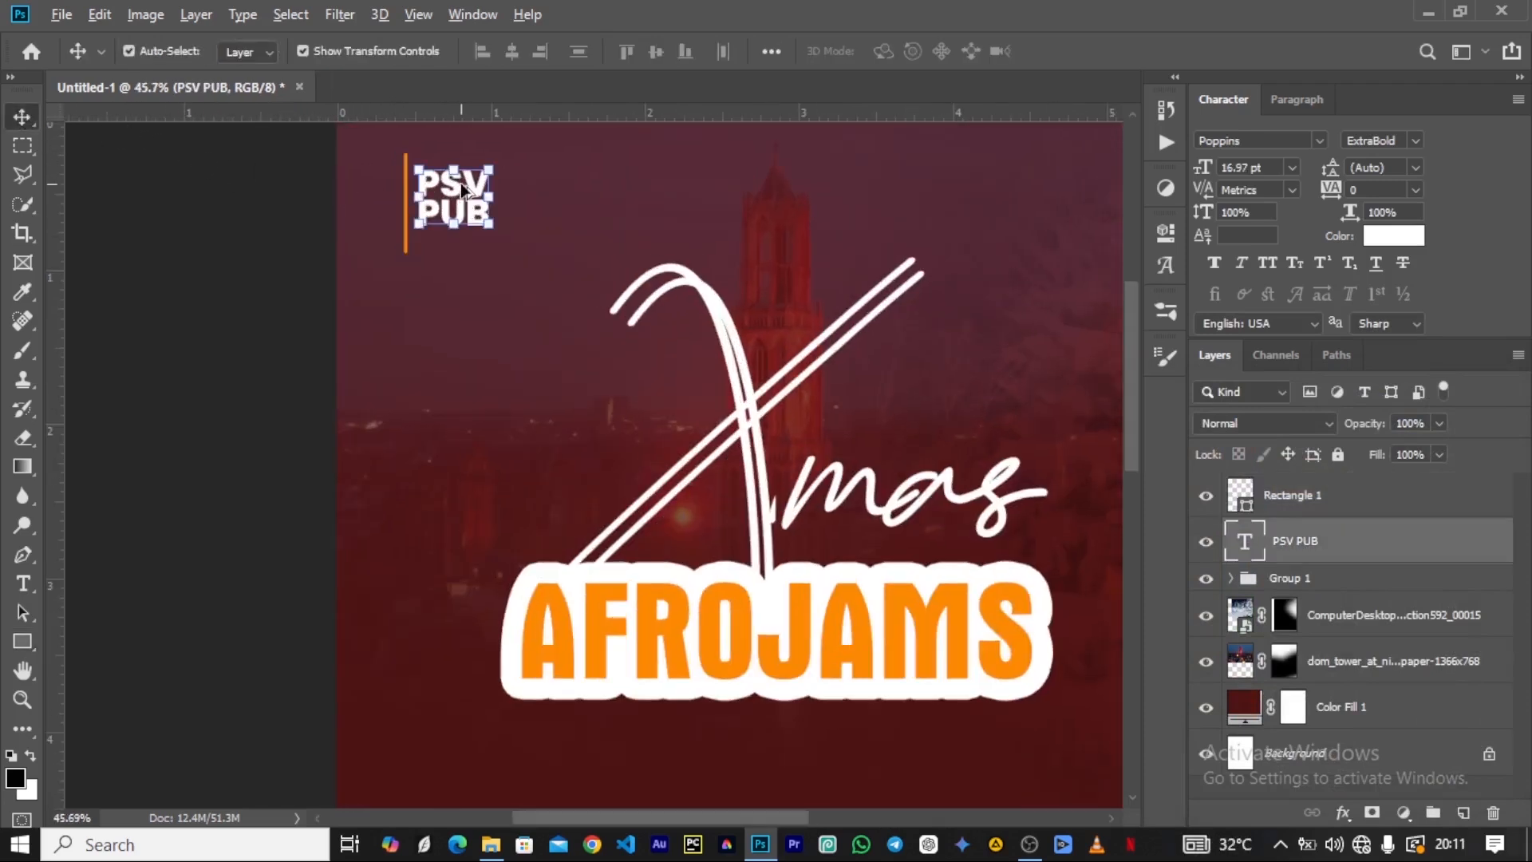
{"action": "left_click_drag", "start_coordinate": [463, 189], "coordinate": [461, 255]}
Replace the wording of the lower PSV PUB copy with "Presents'".
{"action": "double_click", "coordinate": [461, 255]}
{"action": "key", "text": "ctrl+a"}
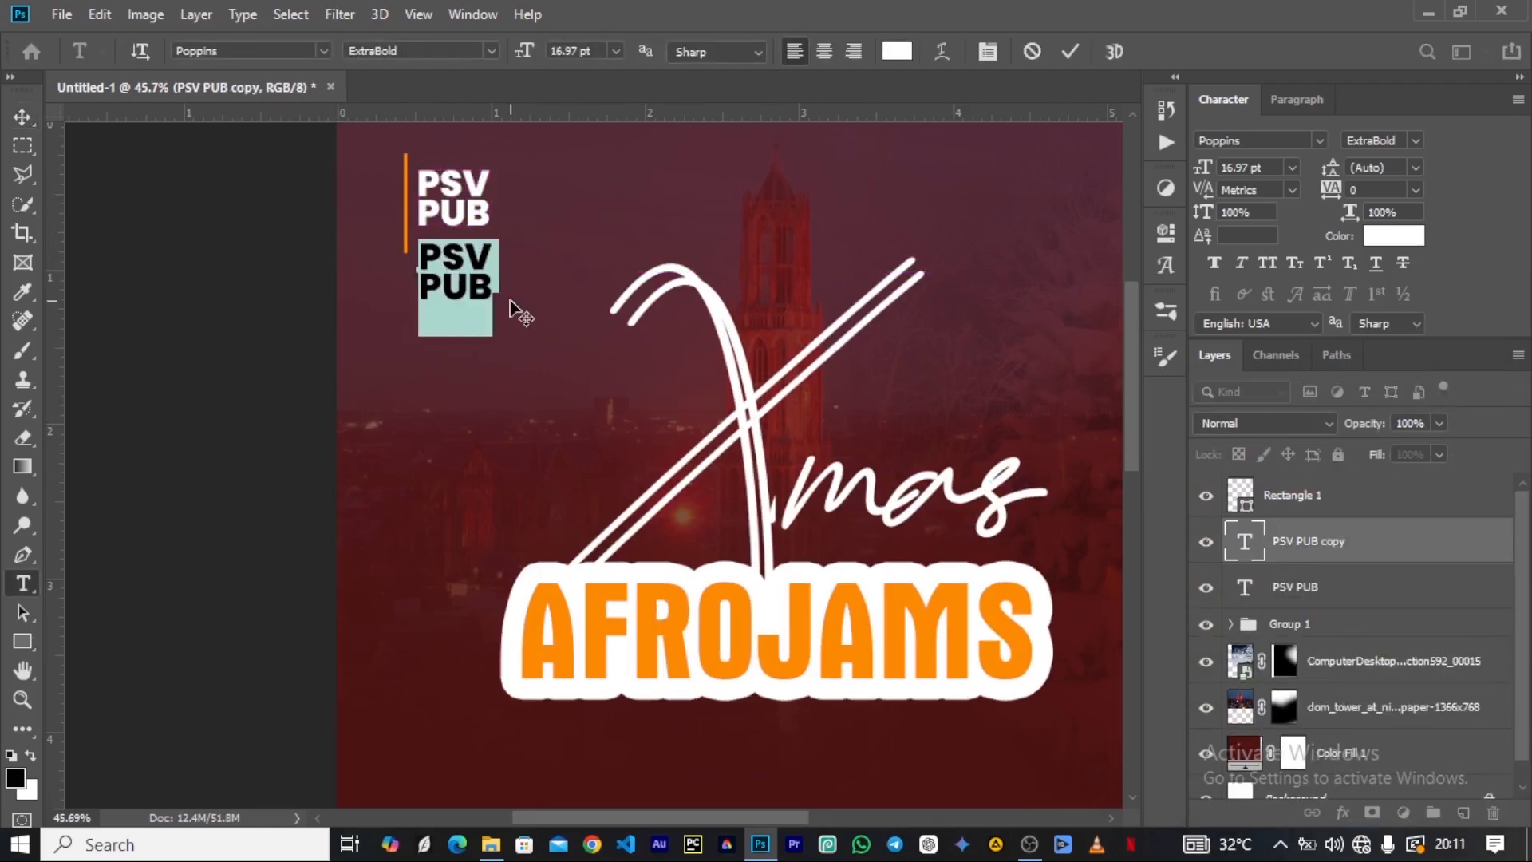
{"action": "type", "text": "pre"}
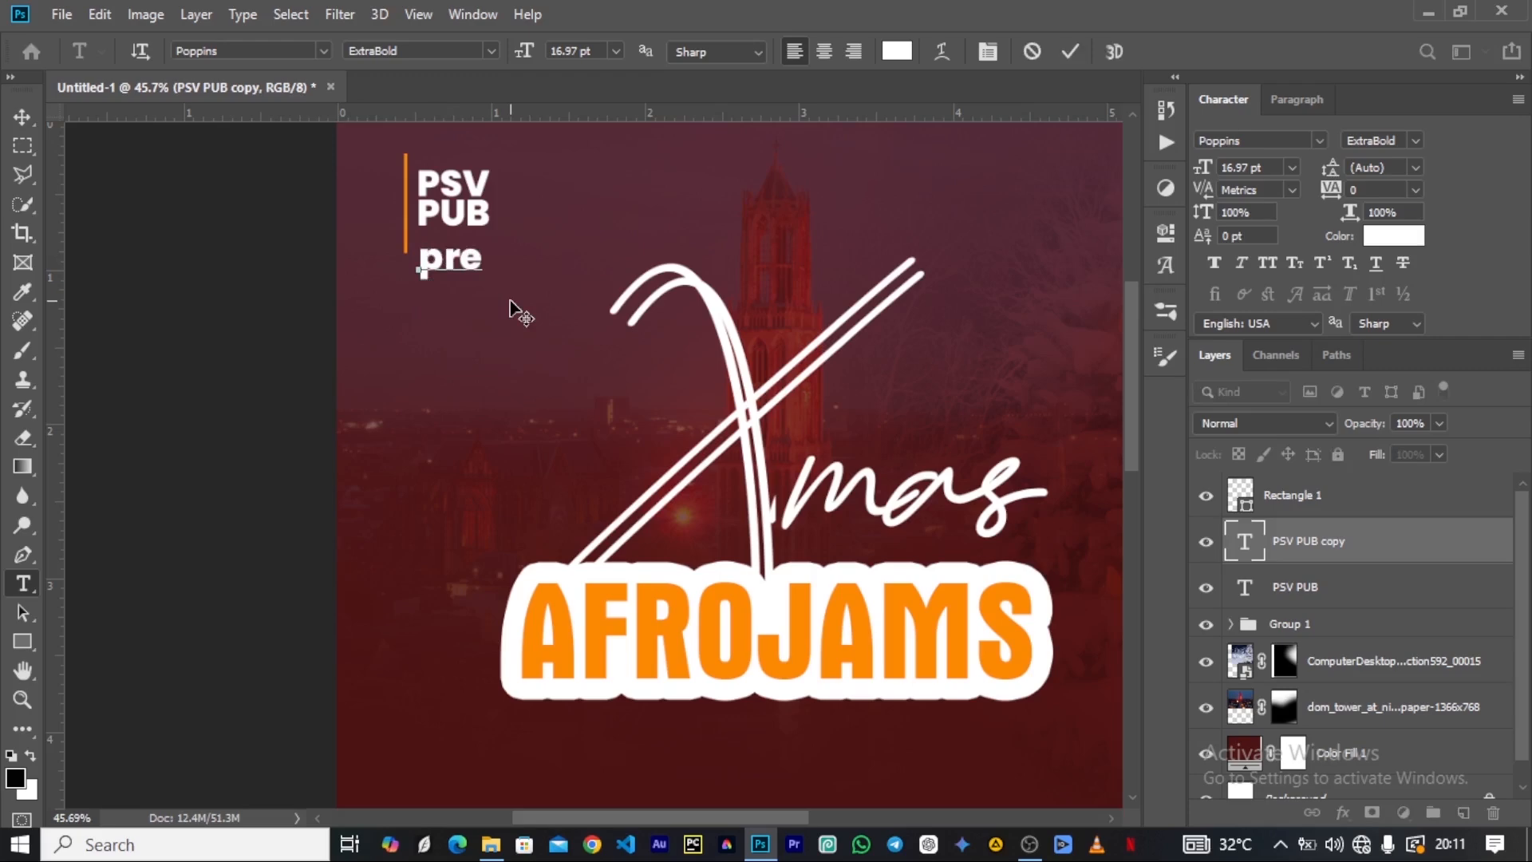
{"action": "key", "text": "BackSpace"}
{"action": "key", "text": "BackSpace"}
{"action": "key", "text": "BackSpace"}
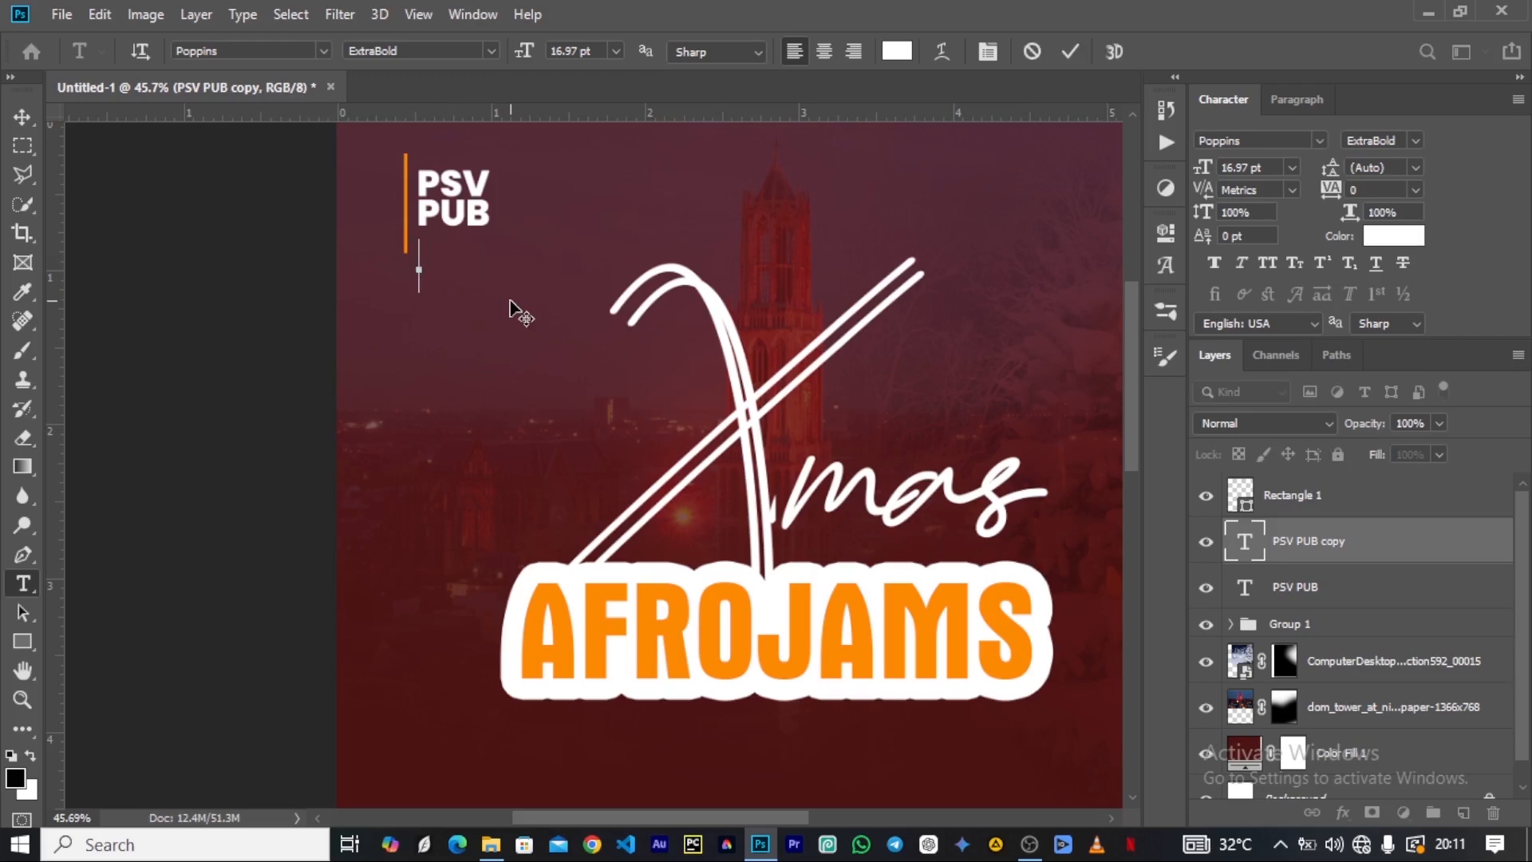
{"action": "type", "text": "Pre"}
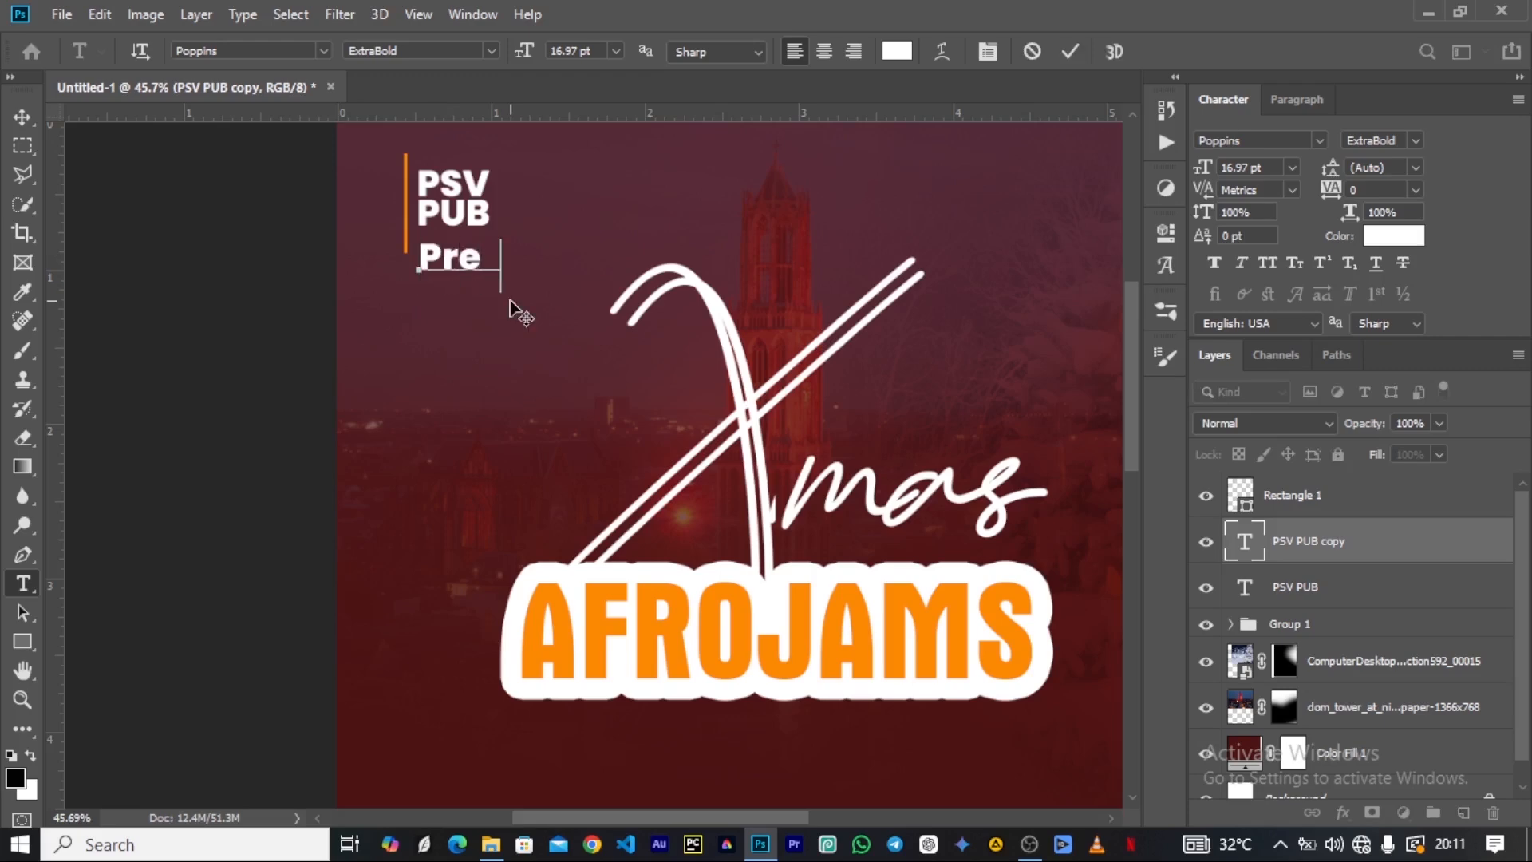
{"action": "type", "text": "sent"}
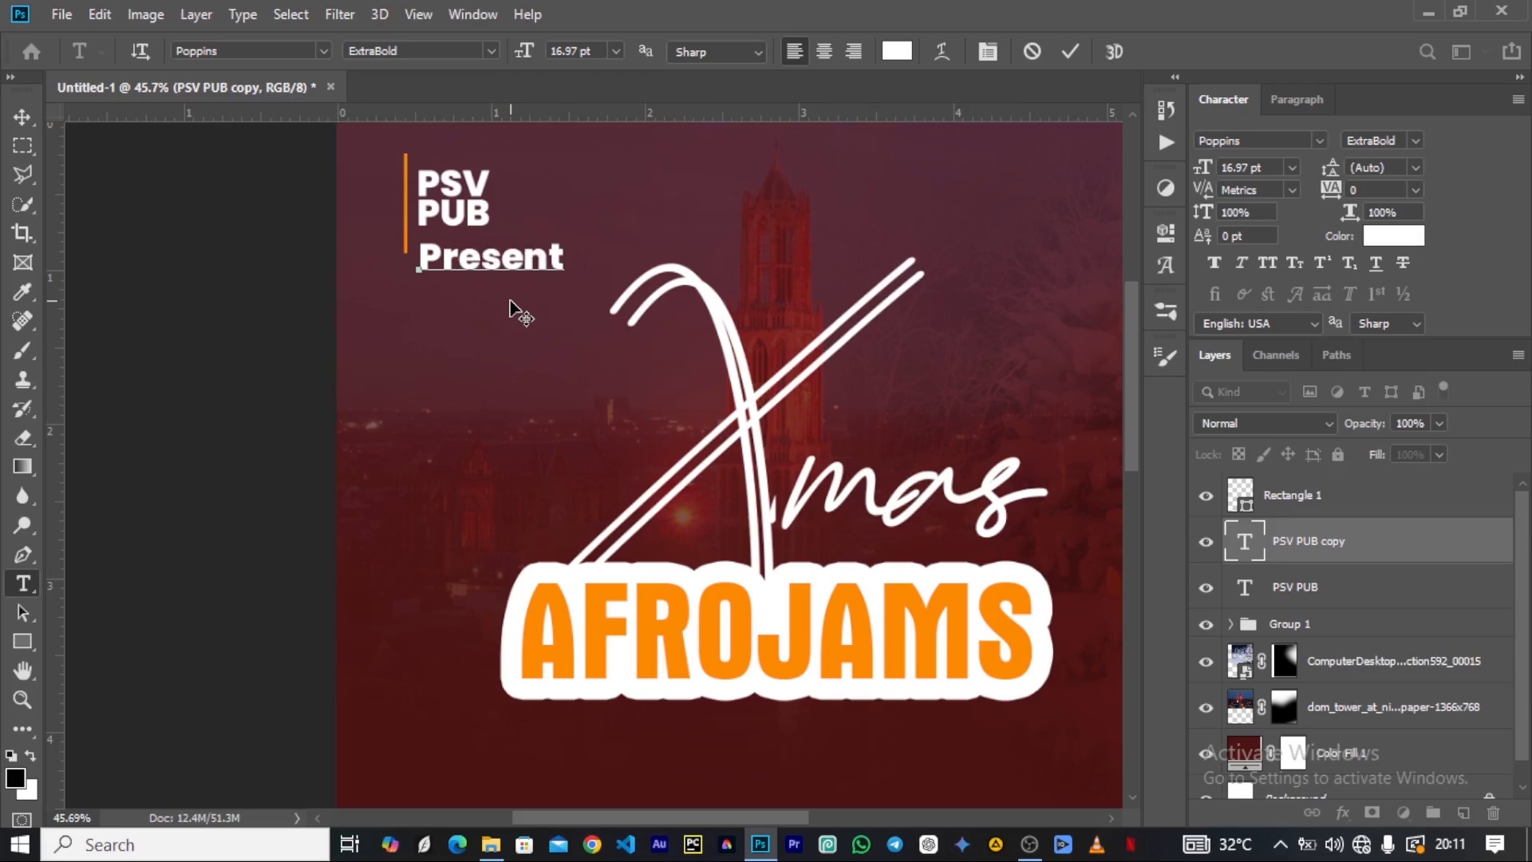
{"action": "type", "text": "s'"}
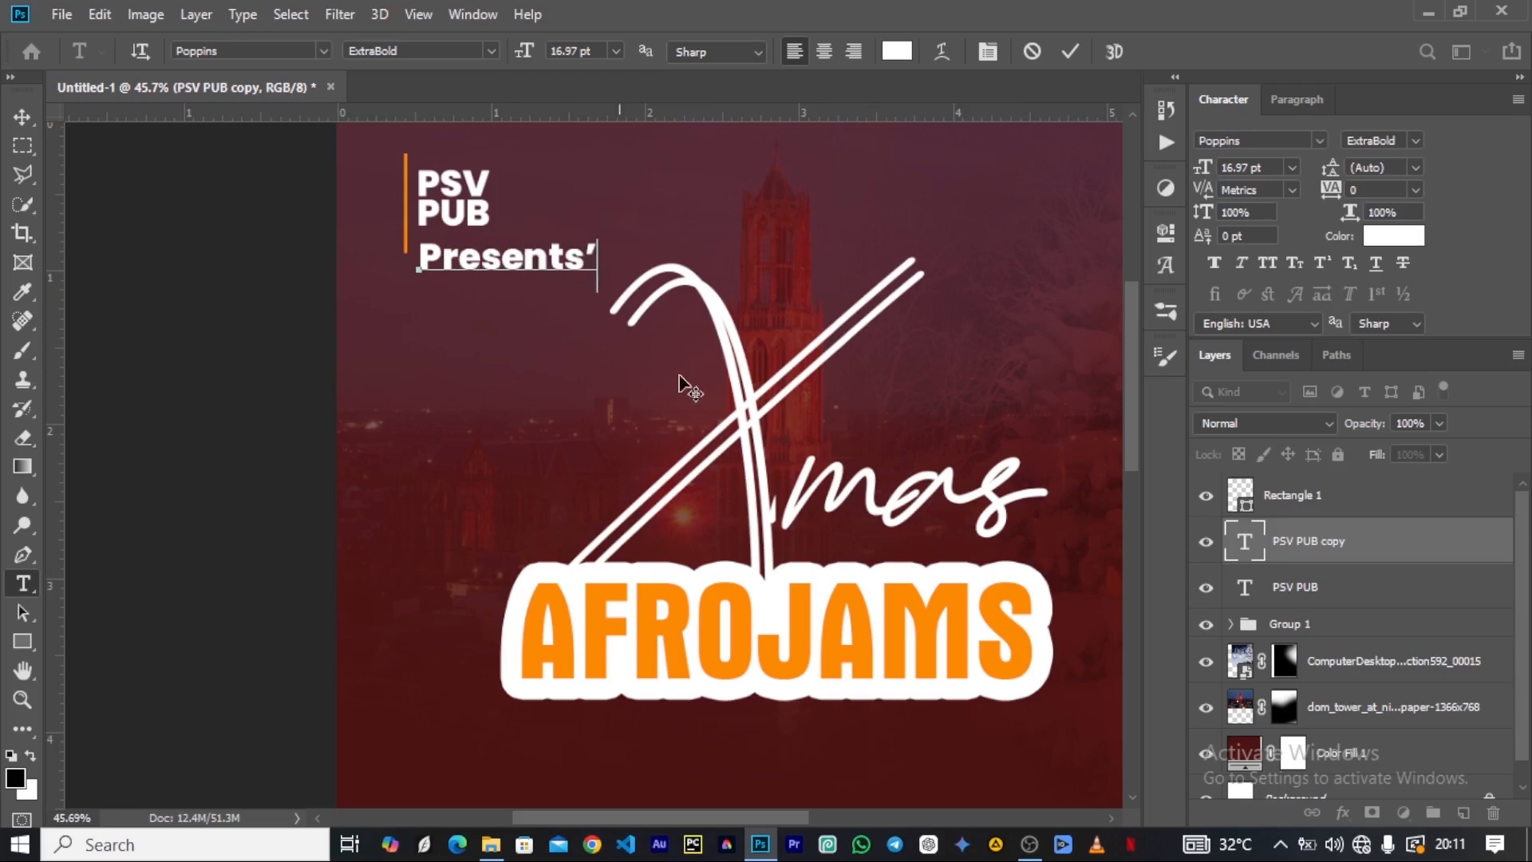
{"action": "left_click", "coordinate": [1070, 52]}
{"action": "key", "text": "v"}
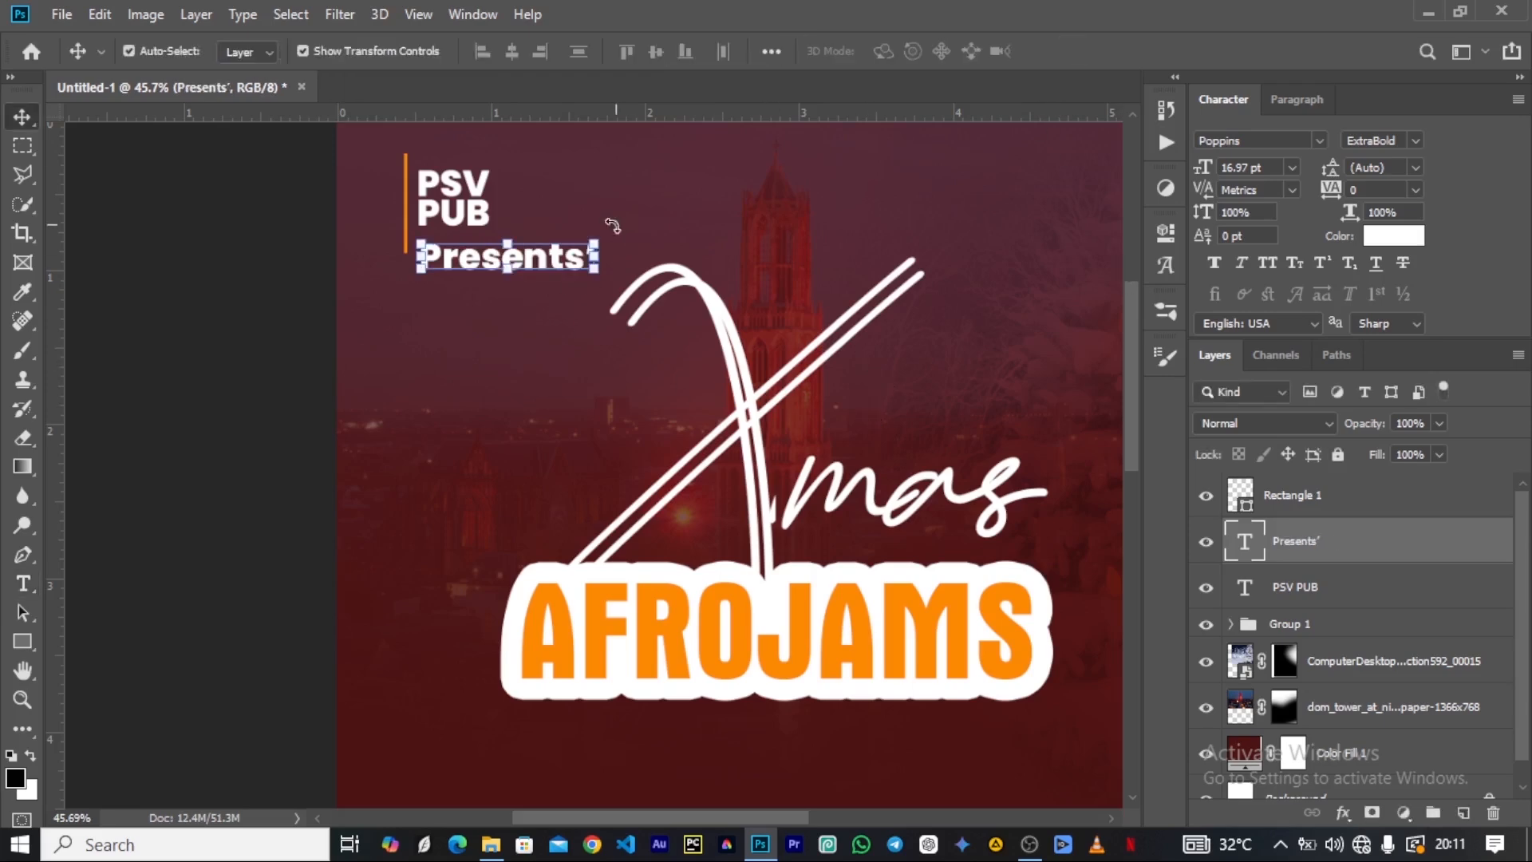
Set the Presents' text in the Catcalling Demo font and shift it slightly down and left under PSV PUB.
{"action": "key", "text": "ctrl+t"}
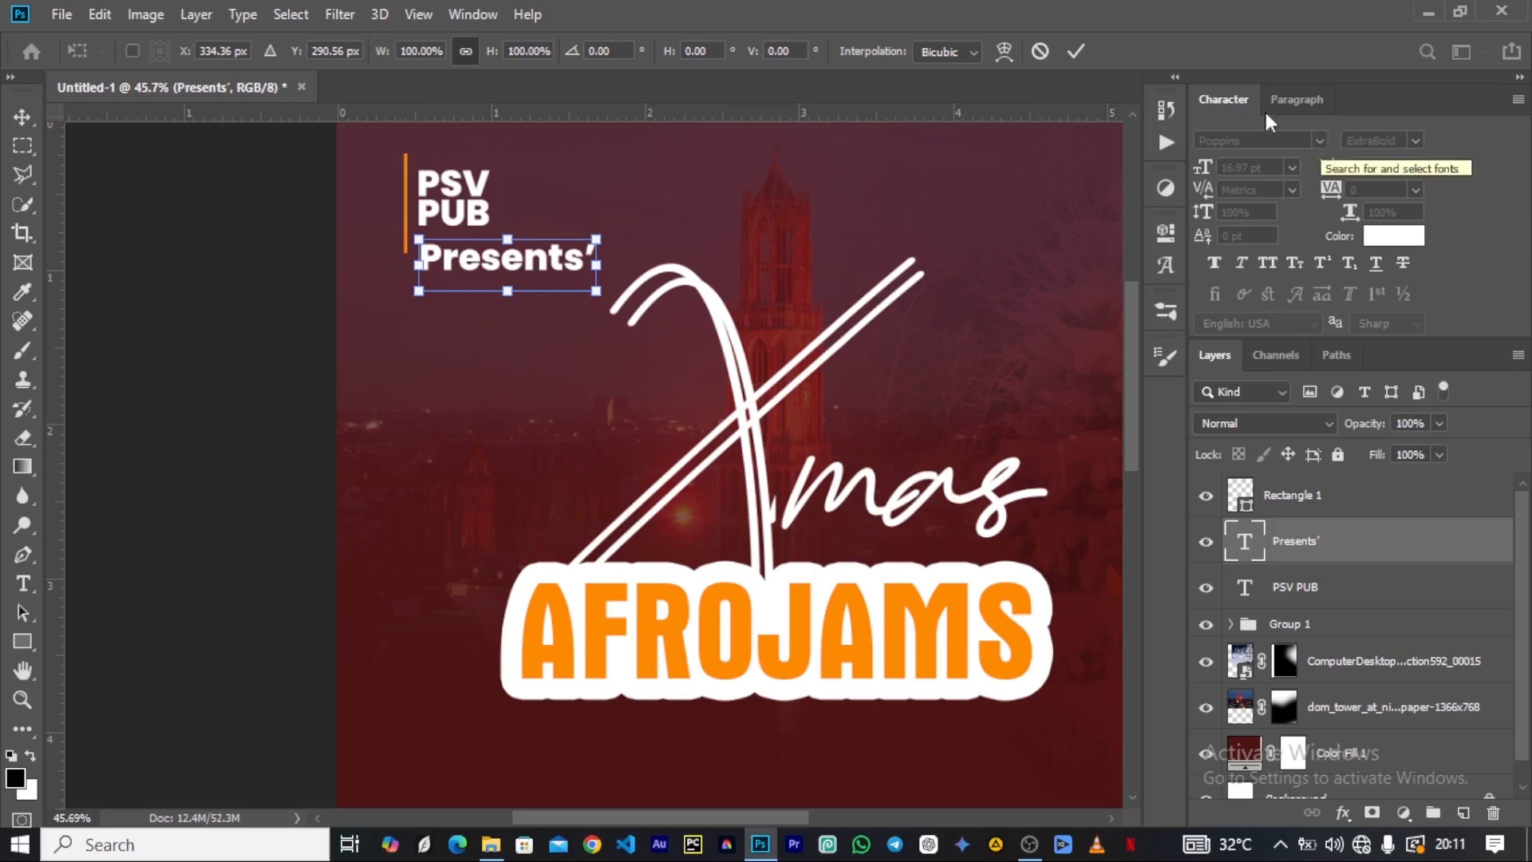
{"action": "left_click", "coordinate": [1076, 53]}
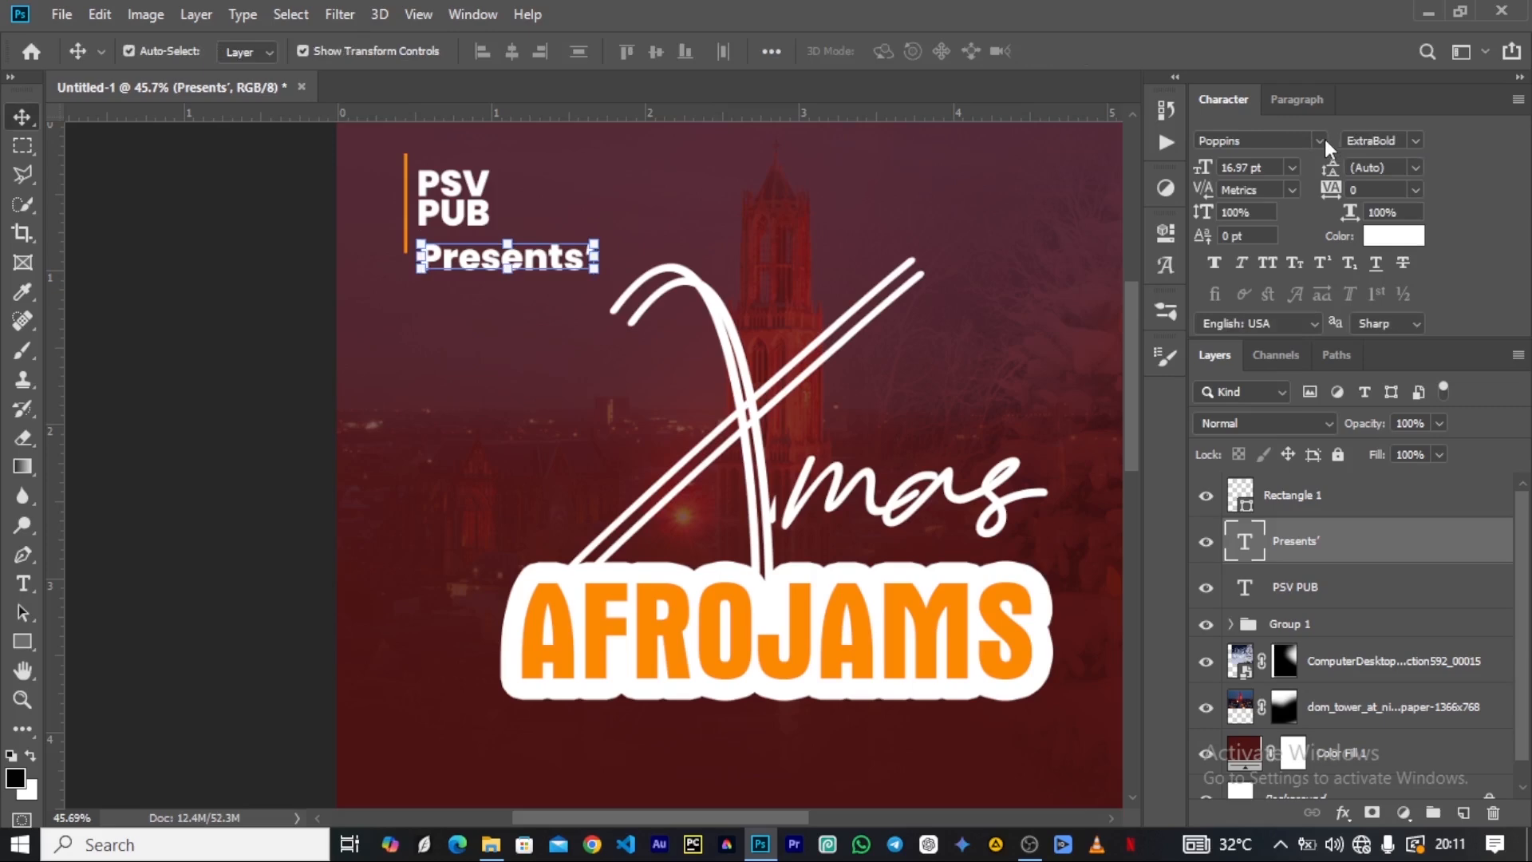
{"action": "left_click", "coordinate": [1321, 140]}
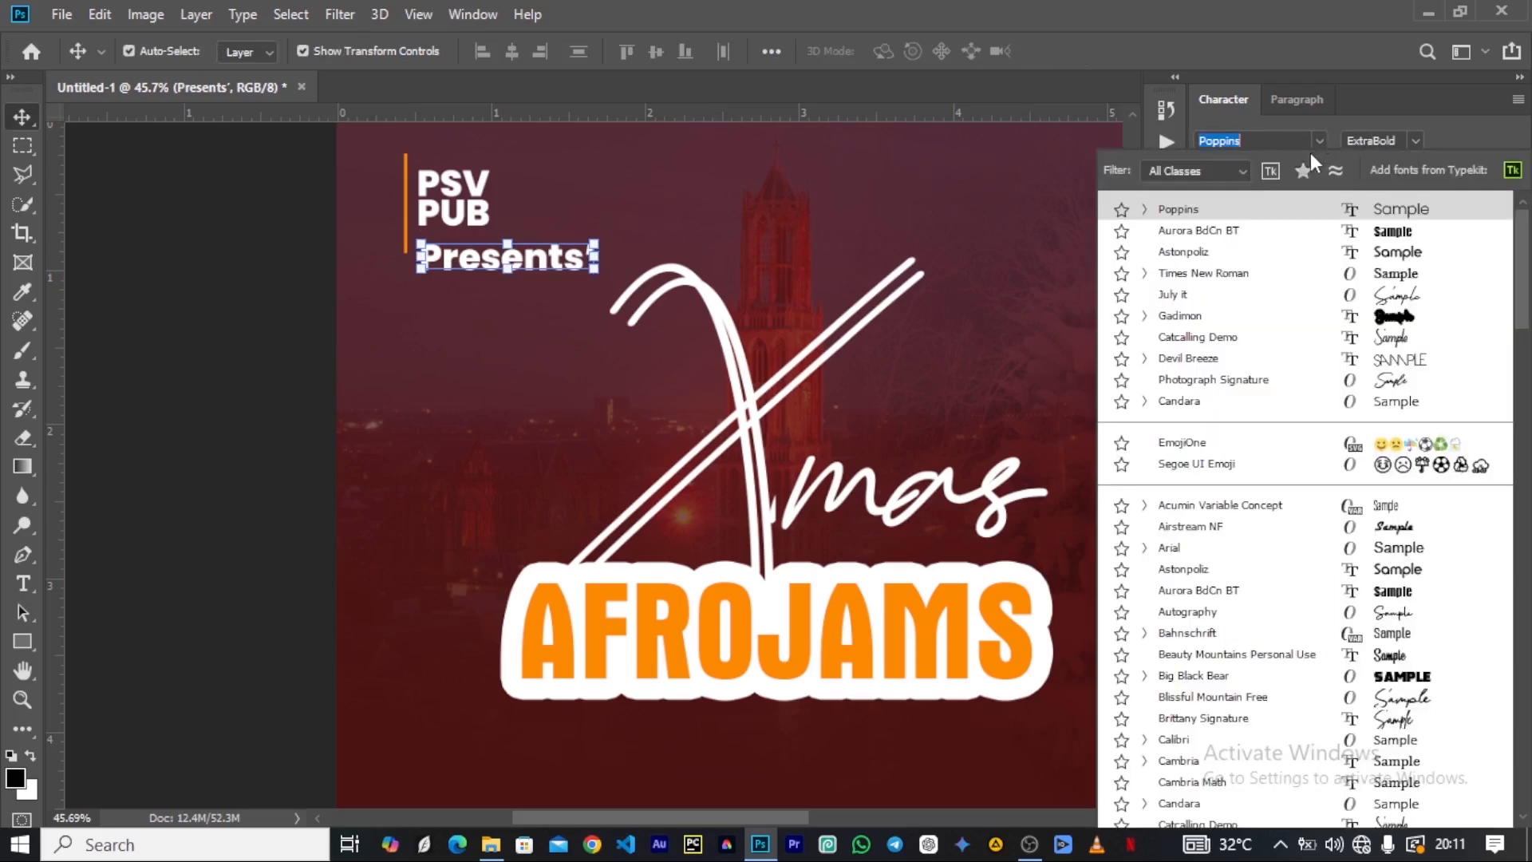
{"action": "left_click", "coordinate": [1217, 343]}
{"action": "left_click_drag", "start_coordinate": [494, 260], "coordinate": [490, 284]}
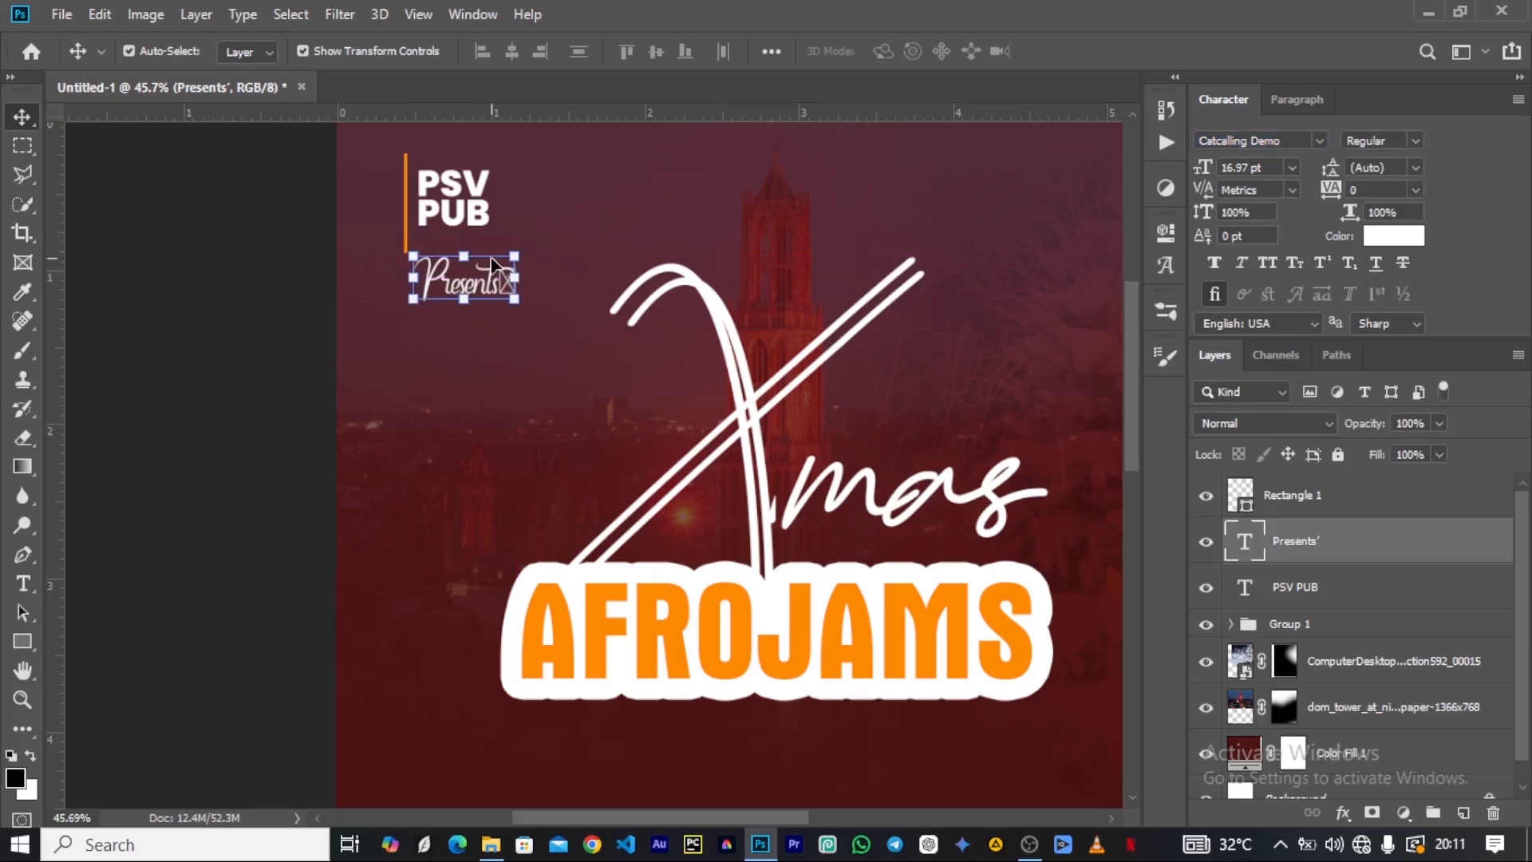
Examine the presenter text, the Xmas AFROJAMS title and the empty lower half of the poster at several magnifications.
{"action": "key", "text": "ctrl+0"}
{"action": "left_click", "coordinate": [403, 199]}
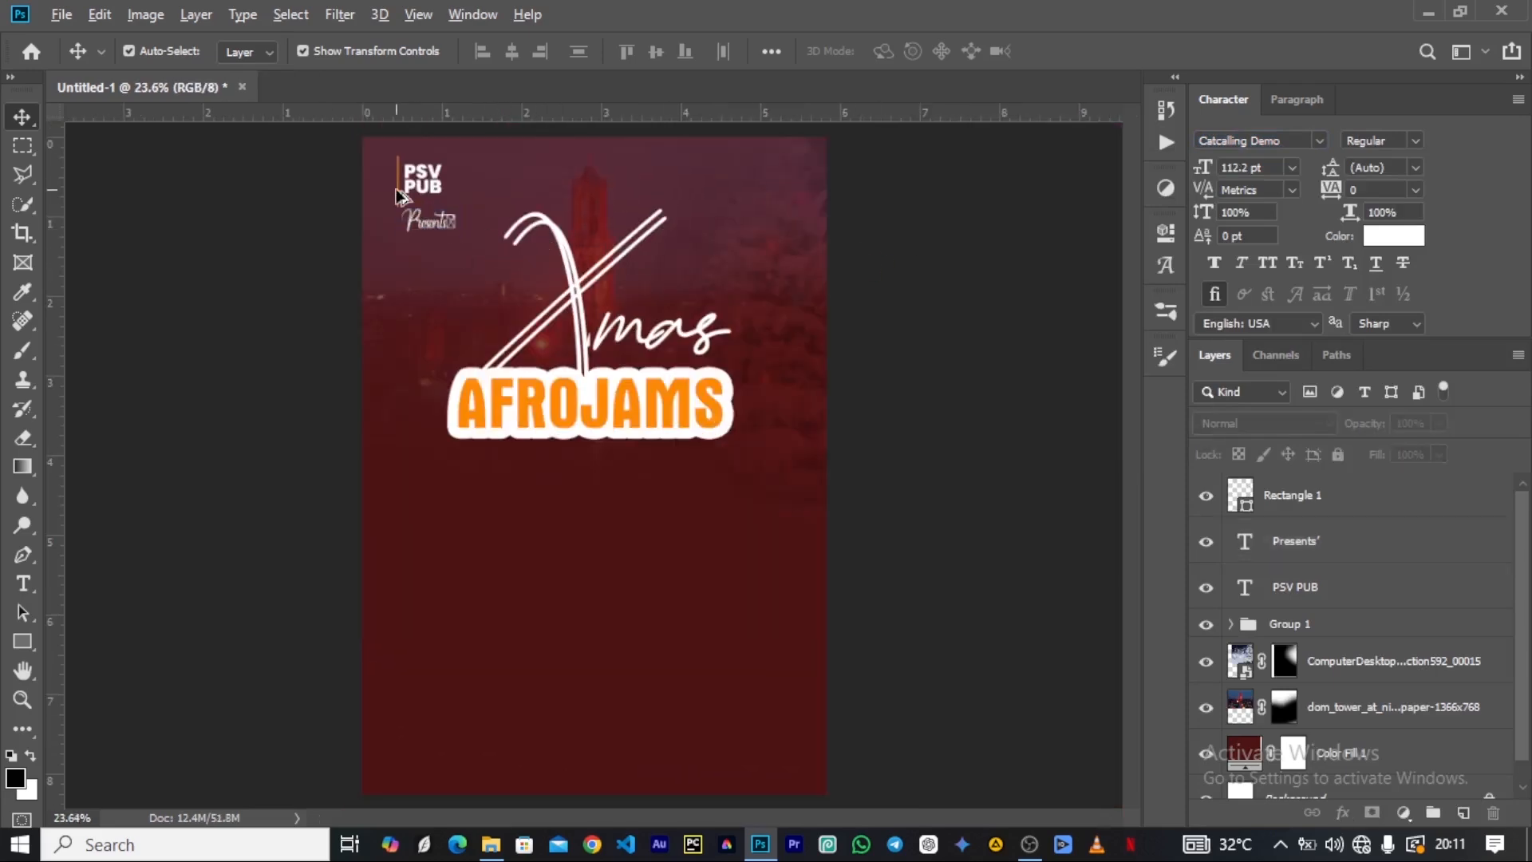
{"action": "scroll", "coordinate": [406, 217], "scroll_direction": "down", "scroll_amount": 6}
{"action": "scroll", "coordinate": [471, 316], "scroll_direction": "up", "scroll_amount": 6}
{"action": "scroll", "coordinate": [403, 232], "scroll_direction": "up", "scroll_amount": 4}
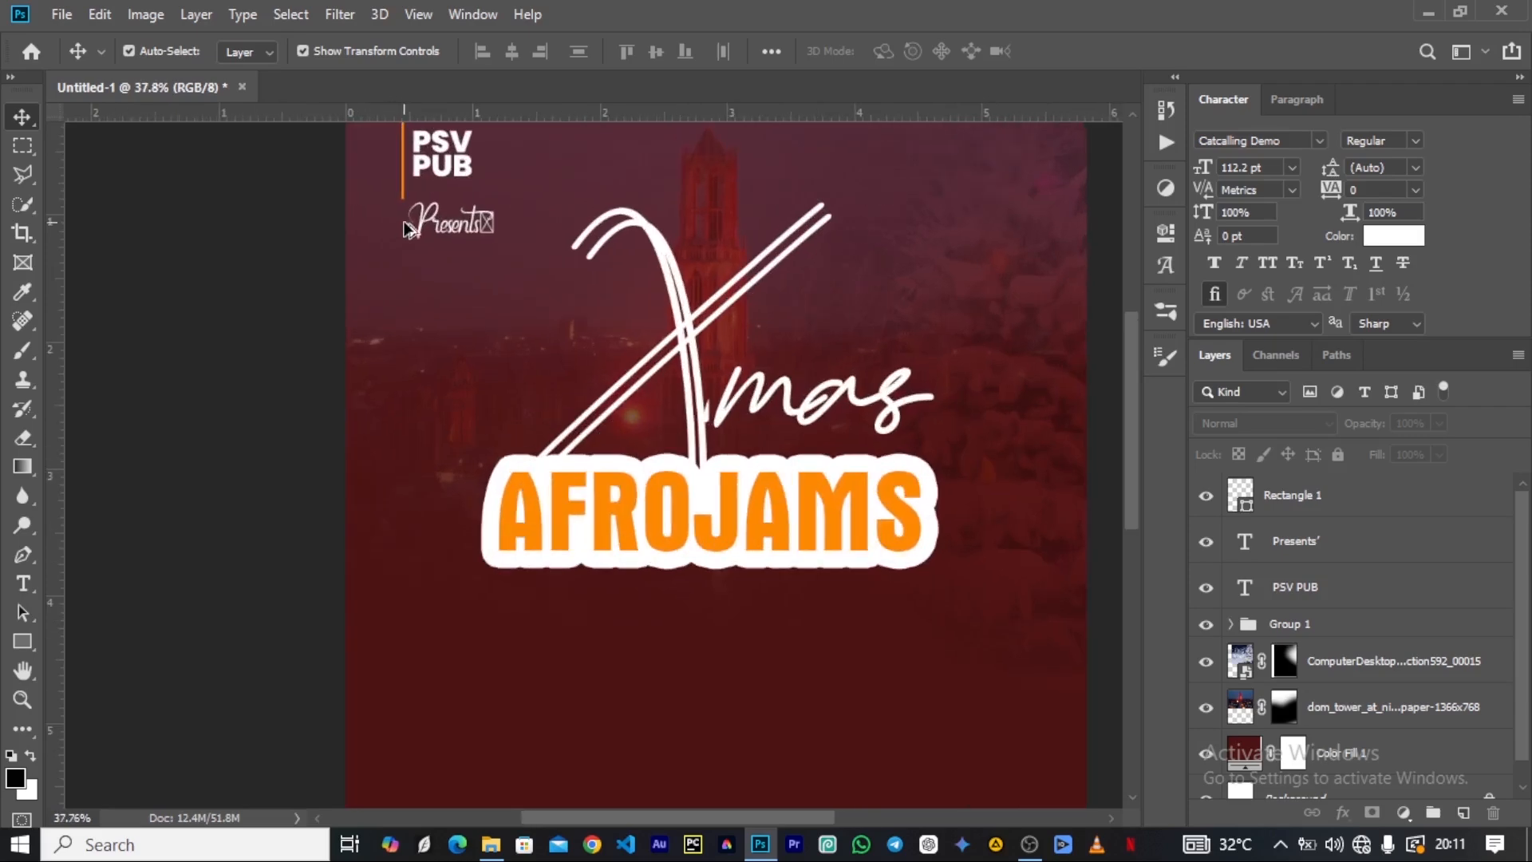
{"action": "scroll", "coordinate": [658, 366], "scroll_direction": "down", "scroll_amount": 3}
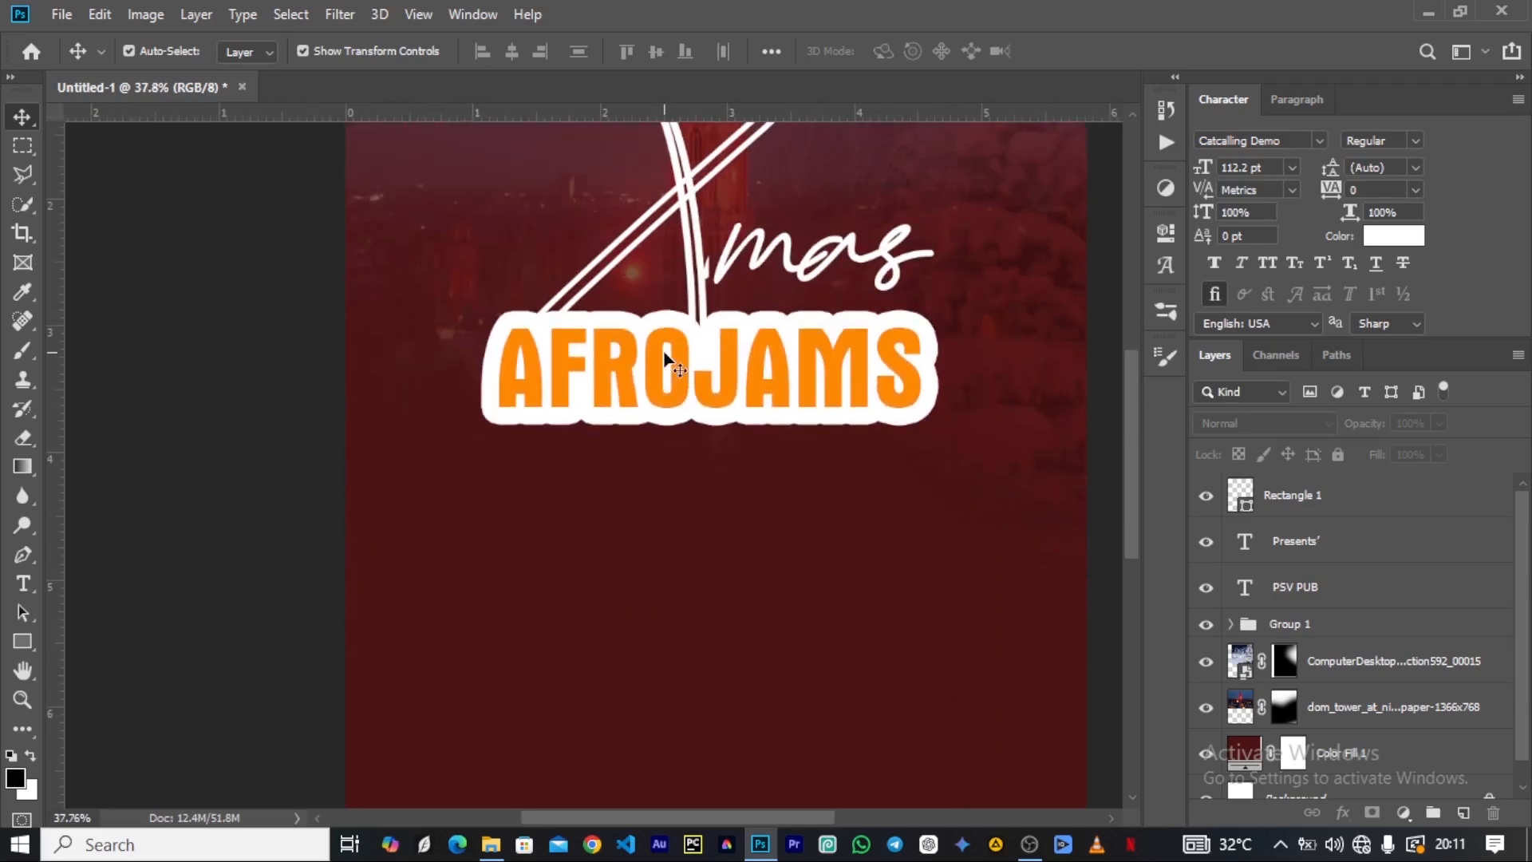
{"action": "scroll", "coordinate": [728, 317], "scroll_direction": "up", "scroll_amount": 1}
{"action": "scroll", "coordinate": [763, 317], "scroll_direction": "down", "scroll_amount": 3}
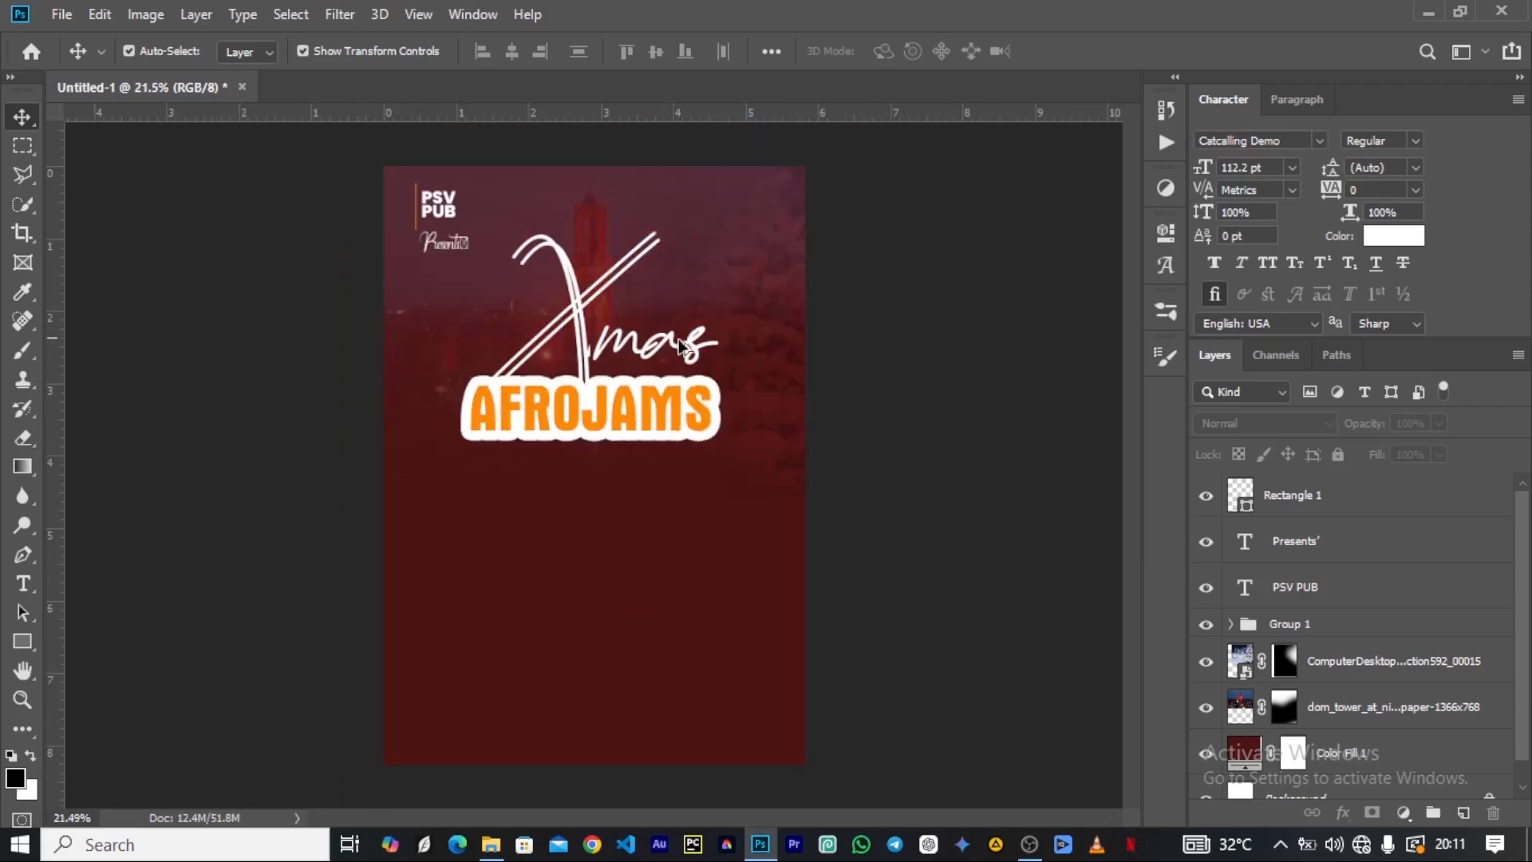
{"action": "scroll", "coordinate": [511, 391], "scroll_direction": "up", "scroll_amount": 3}
{"action": "scroll", "coordinate": [526, 383], "scroll_direction": "down", "scroll_amount": 3}
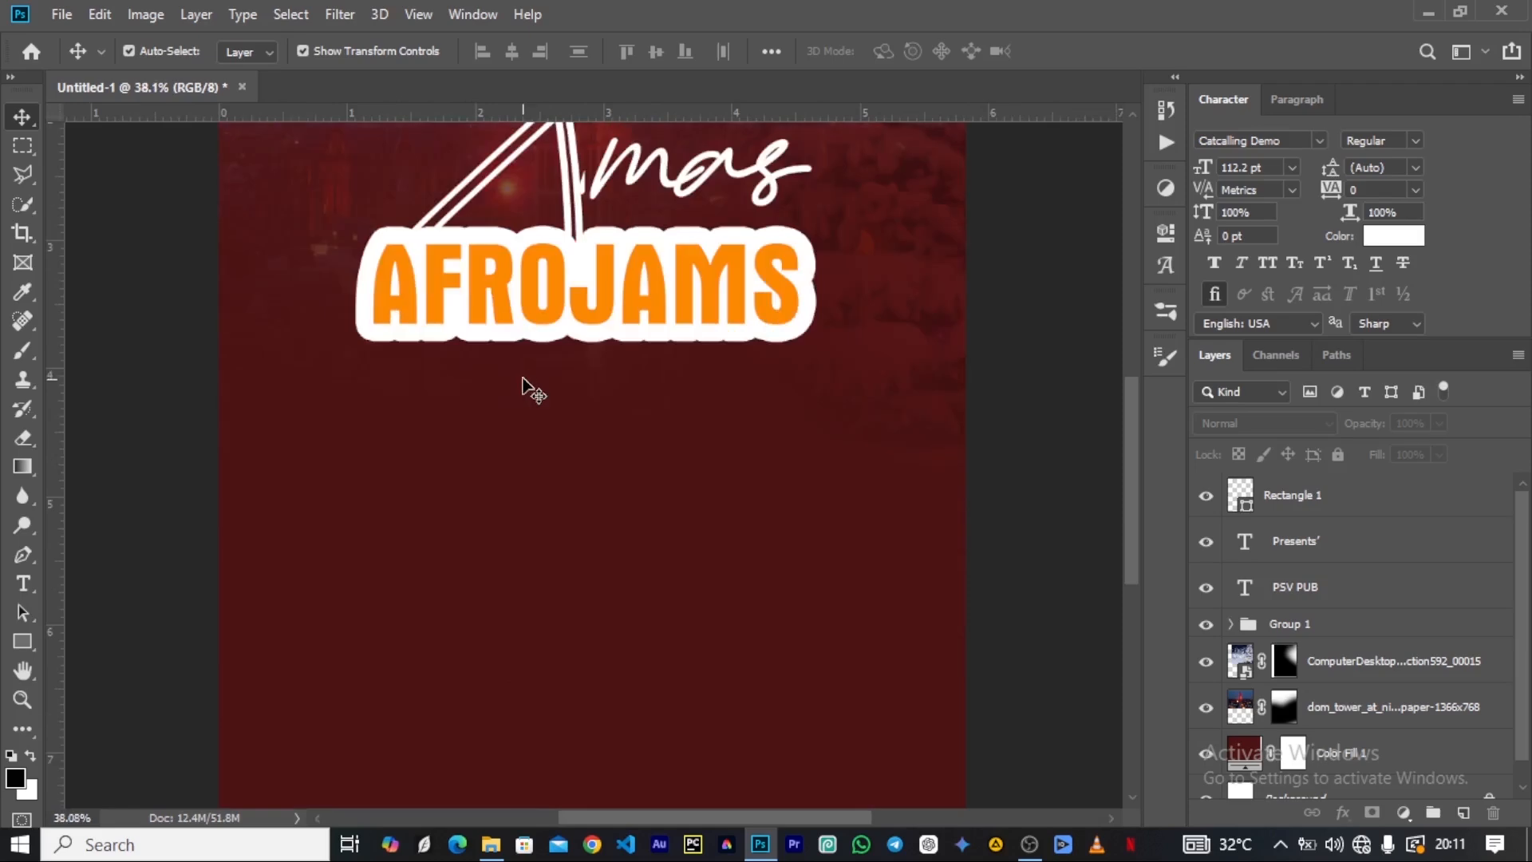
{"action": "scroll", "coordinate": [529, 385], "scroll_direction": "down", "scroll_amount": 1}
{"action": "scroll", "coordinate": [527, 375], "scroll_direction": "down", "scroll_amount": 5}
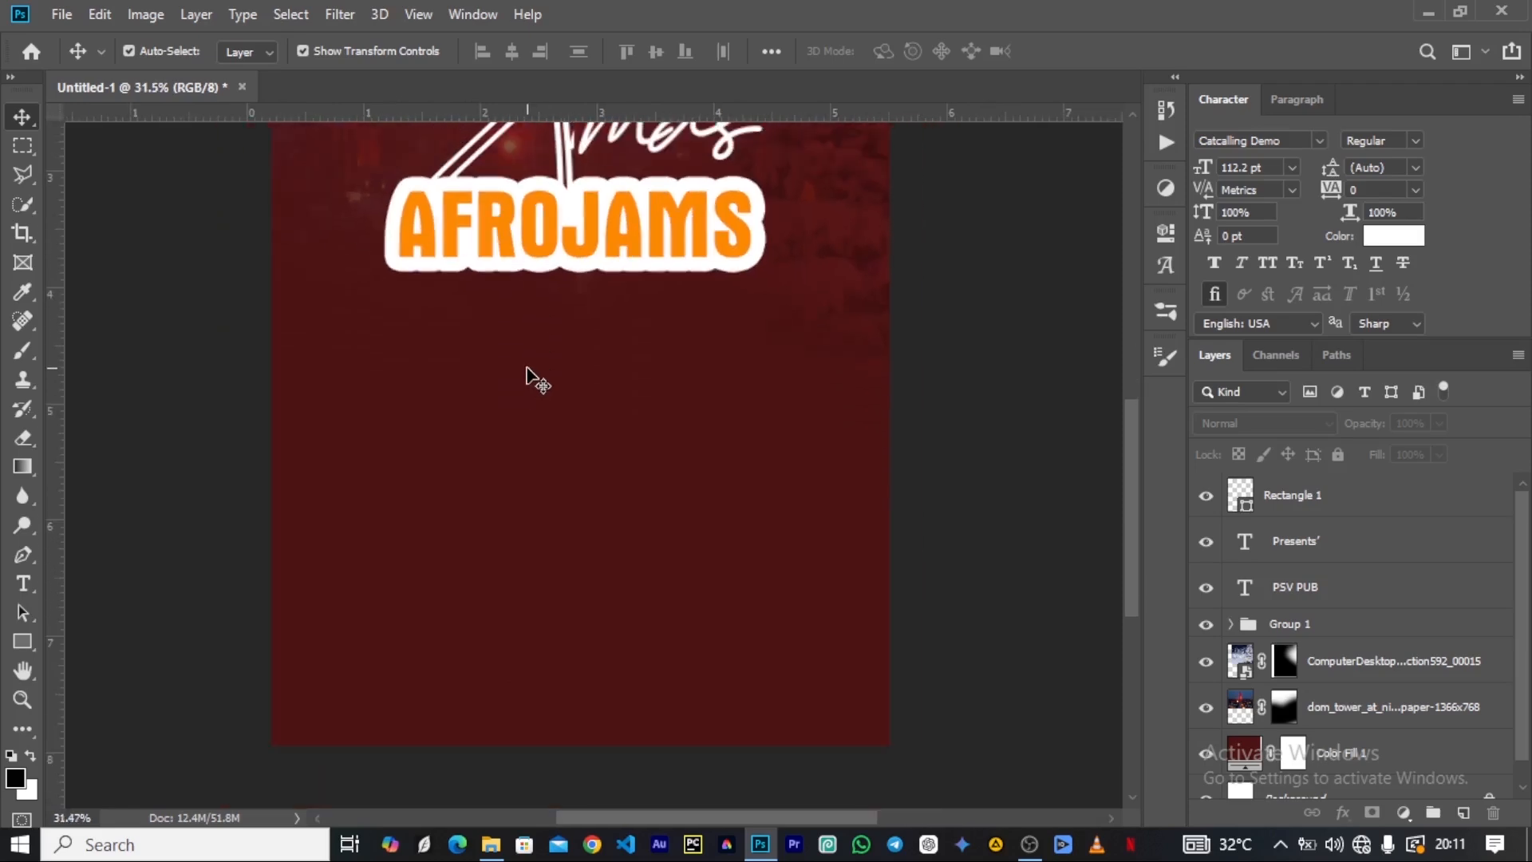
{"action": "scroll", "coordinate": [527, 401], "scroll_direction": "up", "scroll_amount": 2}
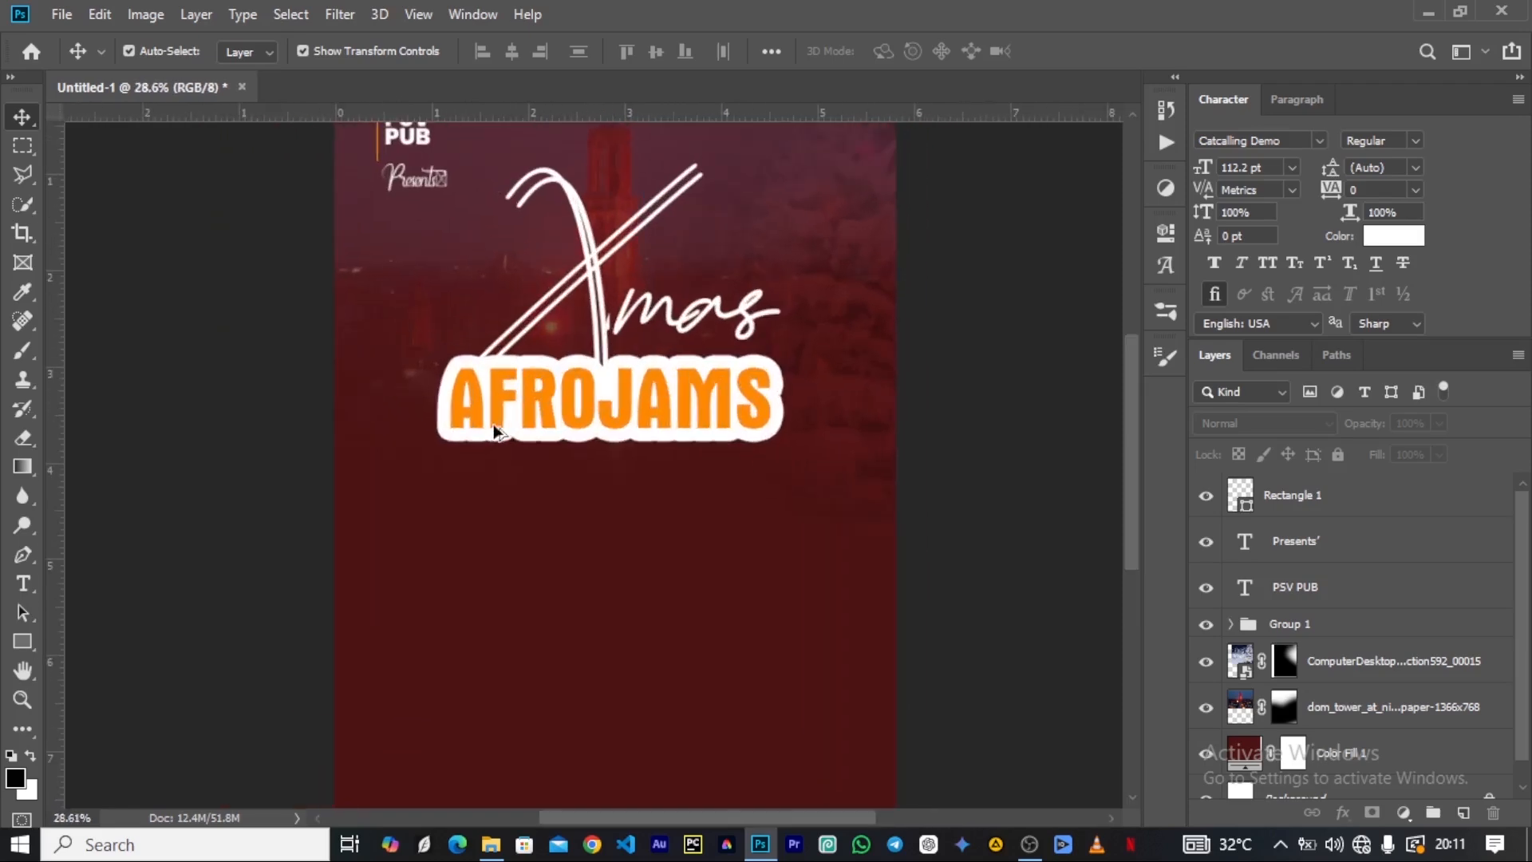
{"action": "scroll", "coordinate": [527, 401], "scroll_direction": "down", "scroll_amount": 2}
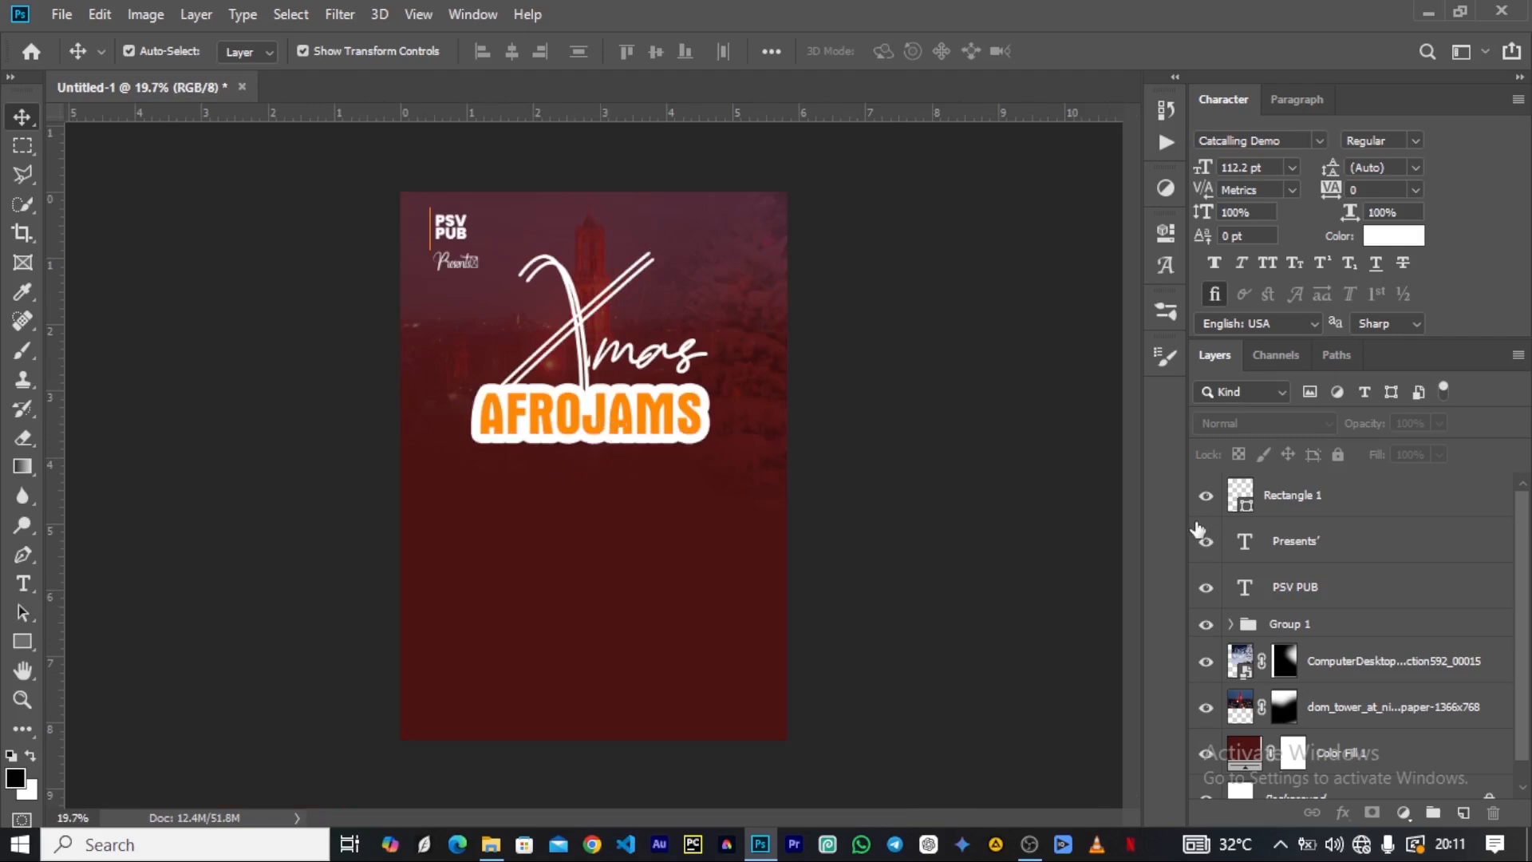
Move the Xmas AFROJAMS title group up slightly.
{"action": "left_click", "coordinate": [1257, 619]}
{"action": "left_click_drag", "start_coordinate": [582, 413], "coordinate": [583, 401]}
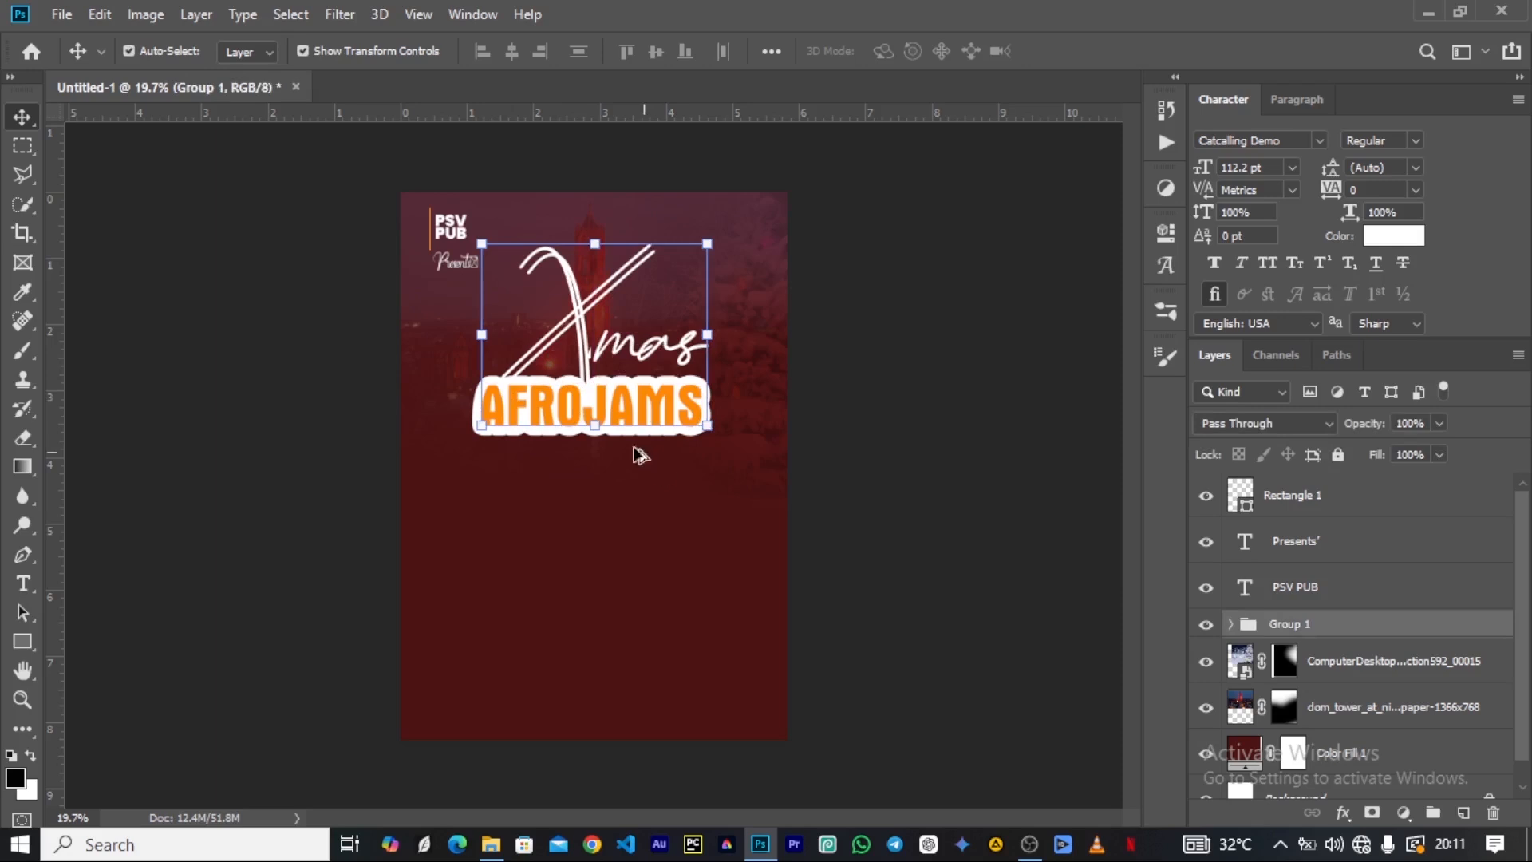
{"action": "left_click", "coordinate": [583, 502]}
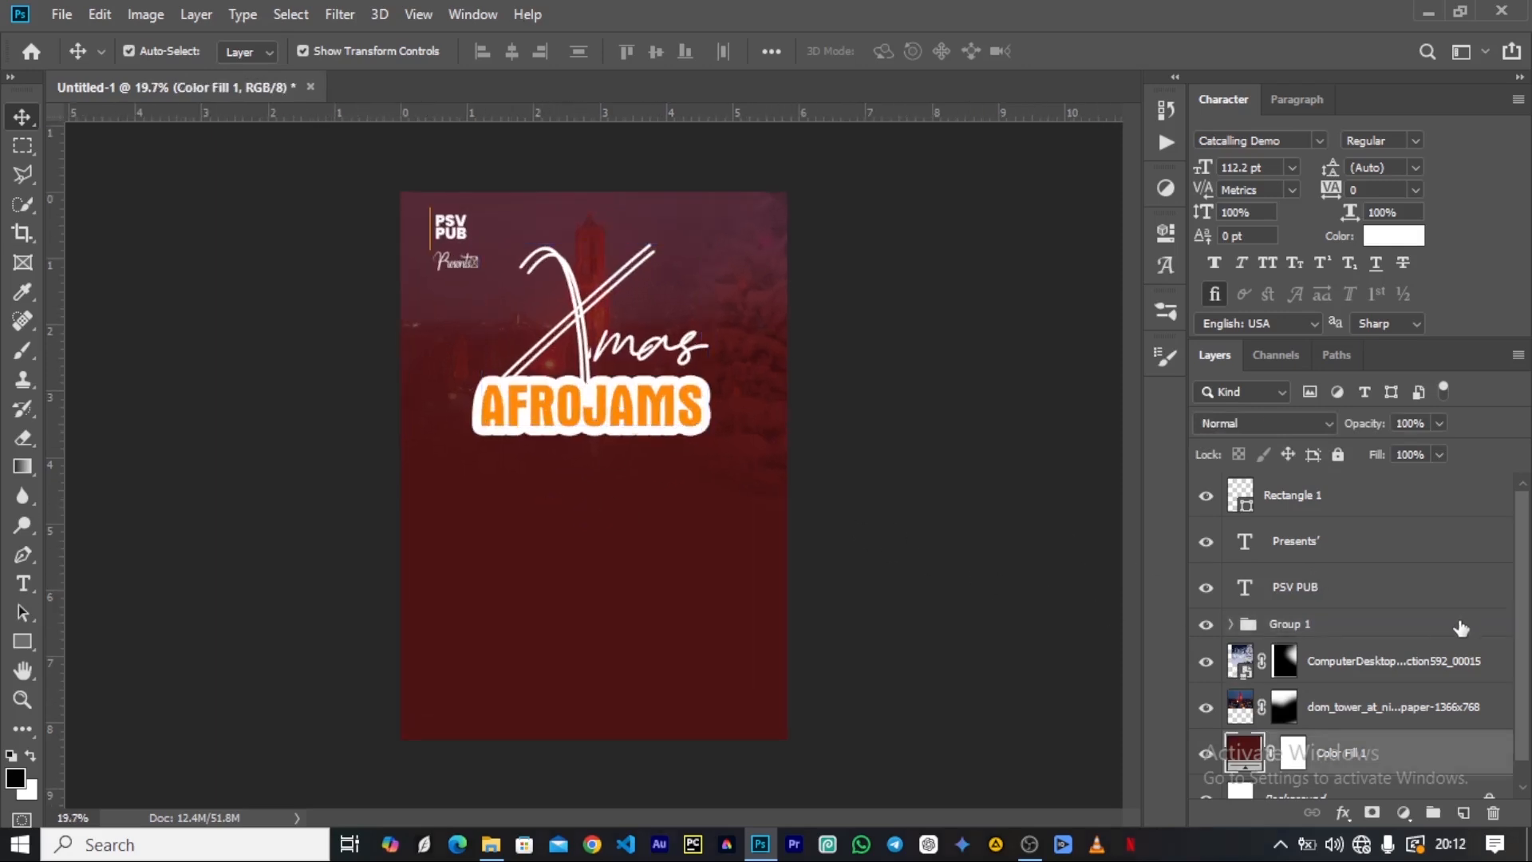
Place image 1 from the Artist folder above the Rectangle 1 layer at 100% scale, with the head at the AFROJAMS lettering's lower edge.
{"action": "left_click", "coordinate": [1334, 507]}
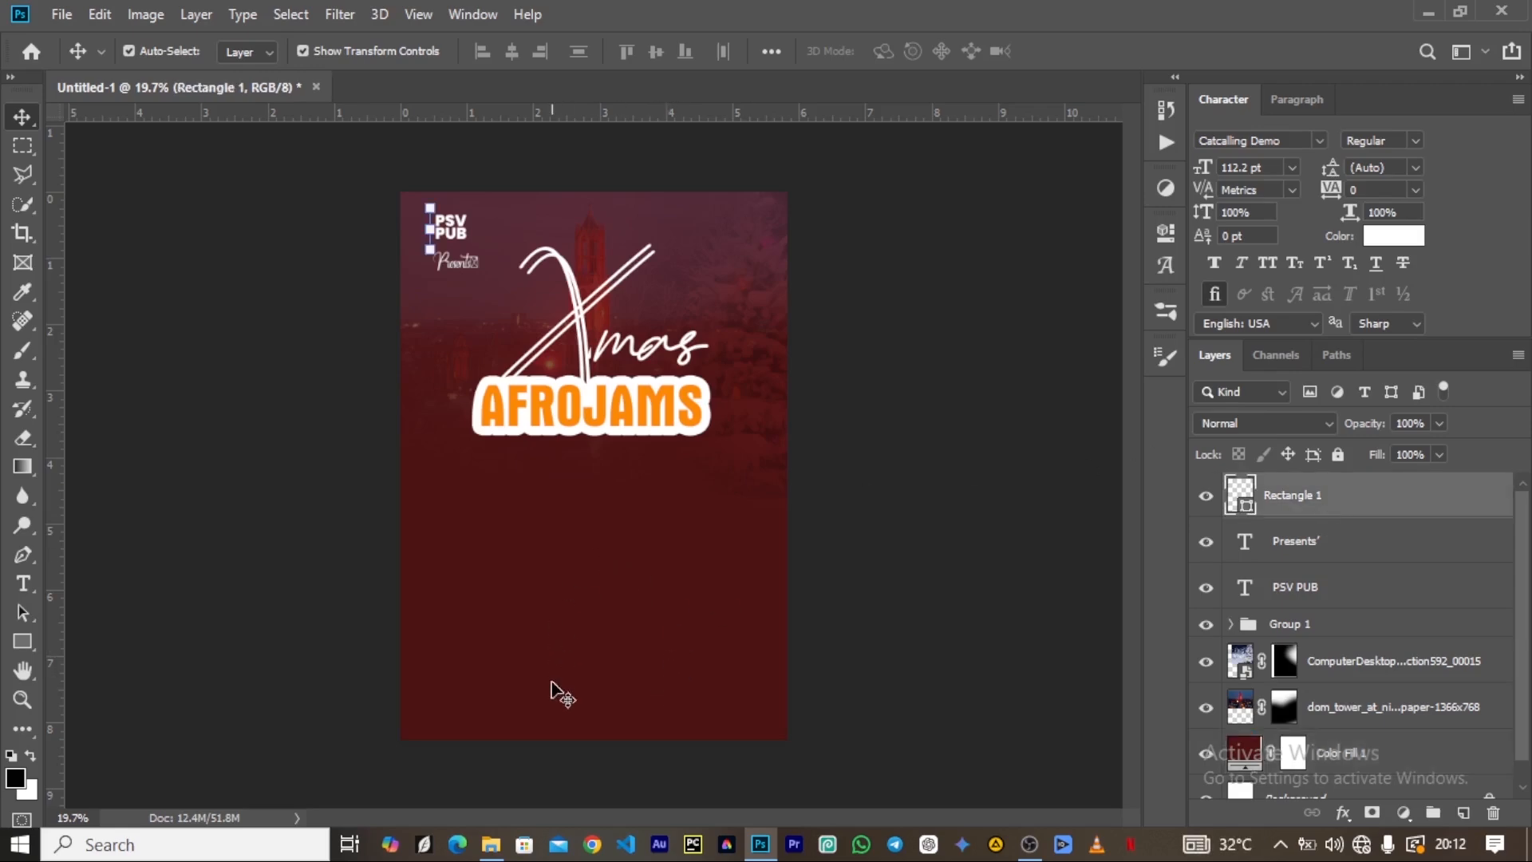
{"action": "left_click", "coordinate": [492, 847]}
{"action": "left_click", "coordinate": [323, 180]}
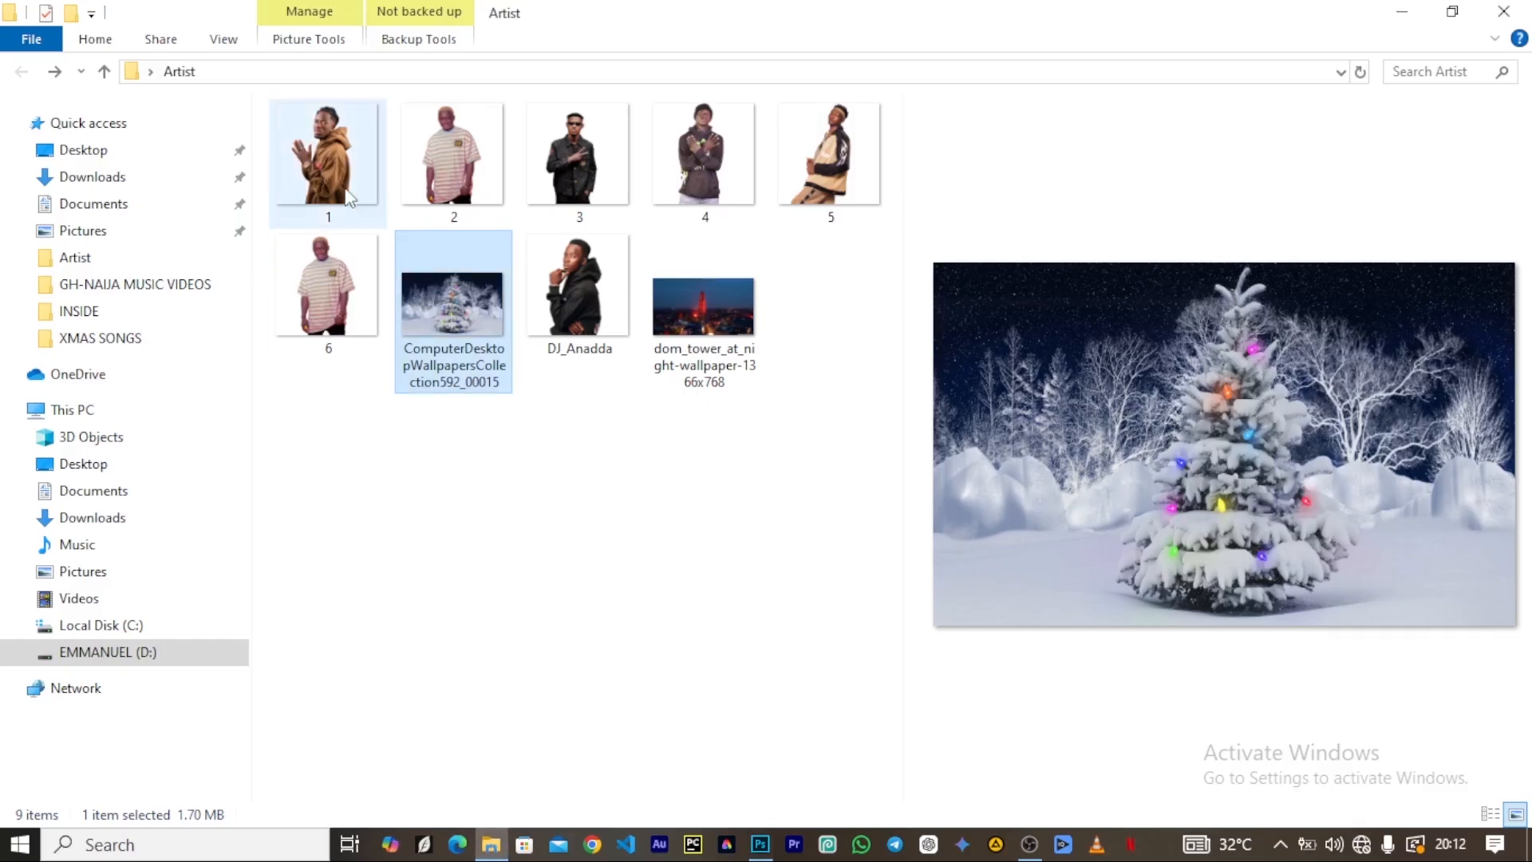
{"action": "left_click_drag", "start_coordinate": [314, 146], "coordinate": [588, 536]}
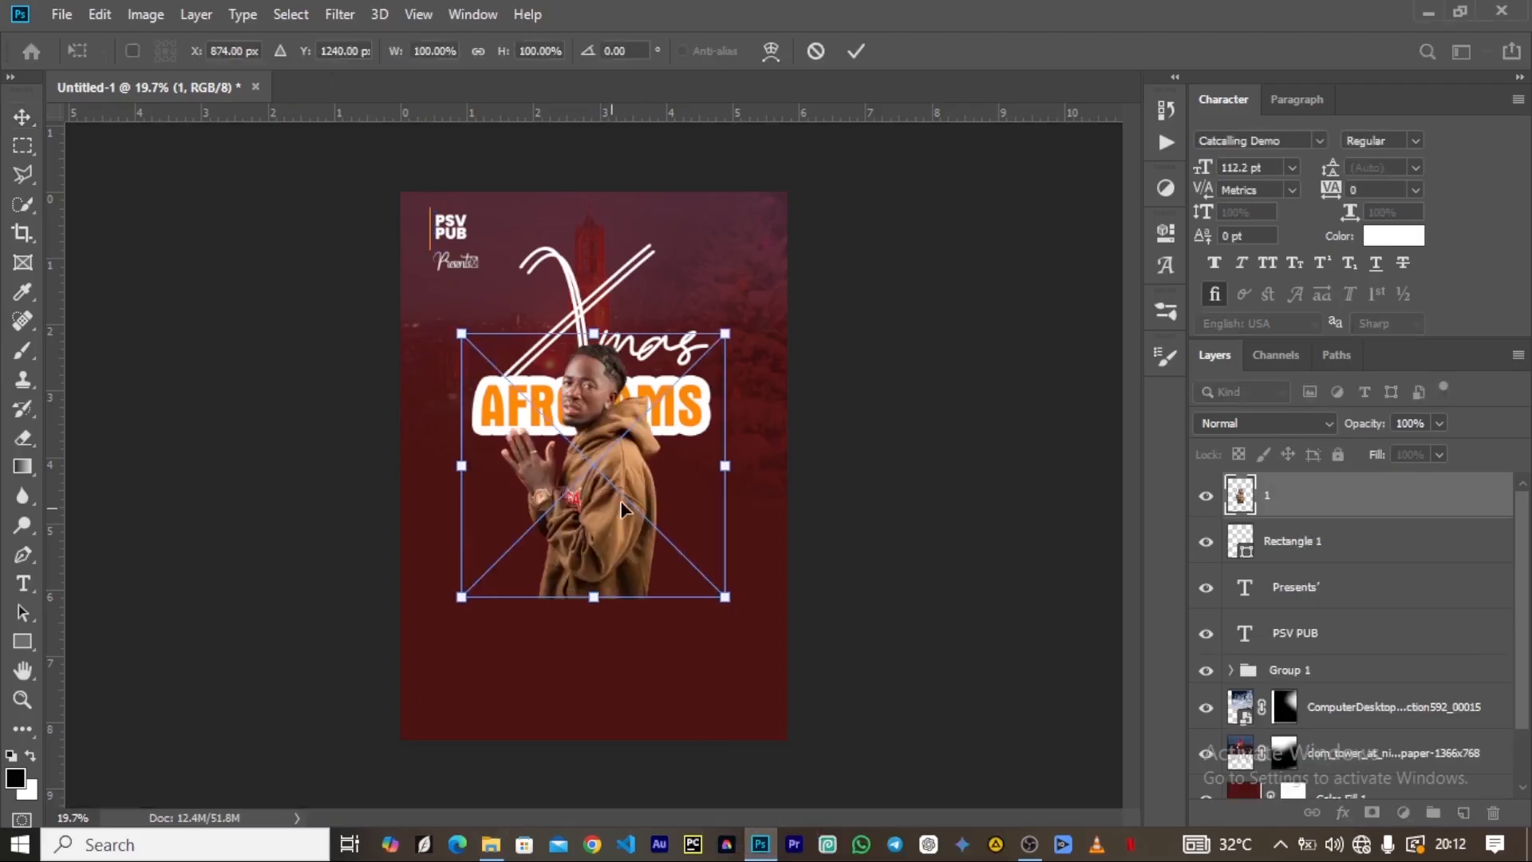
{"action": "left_click_drag", "start_coordinate": [604, 461], "coordinate": [600, 530]}
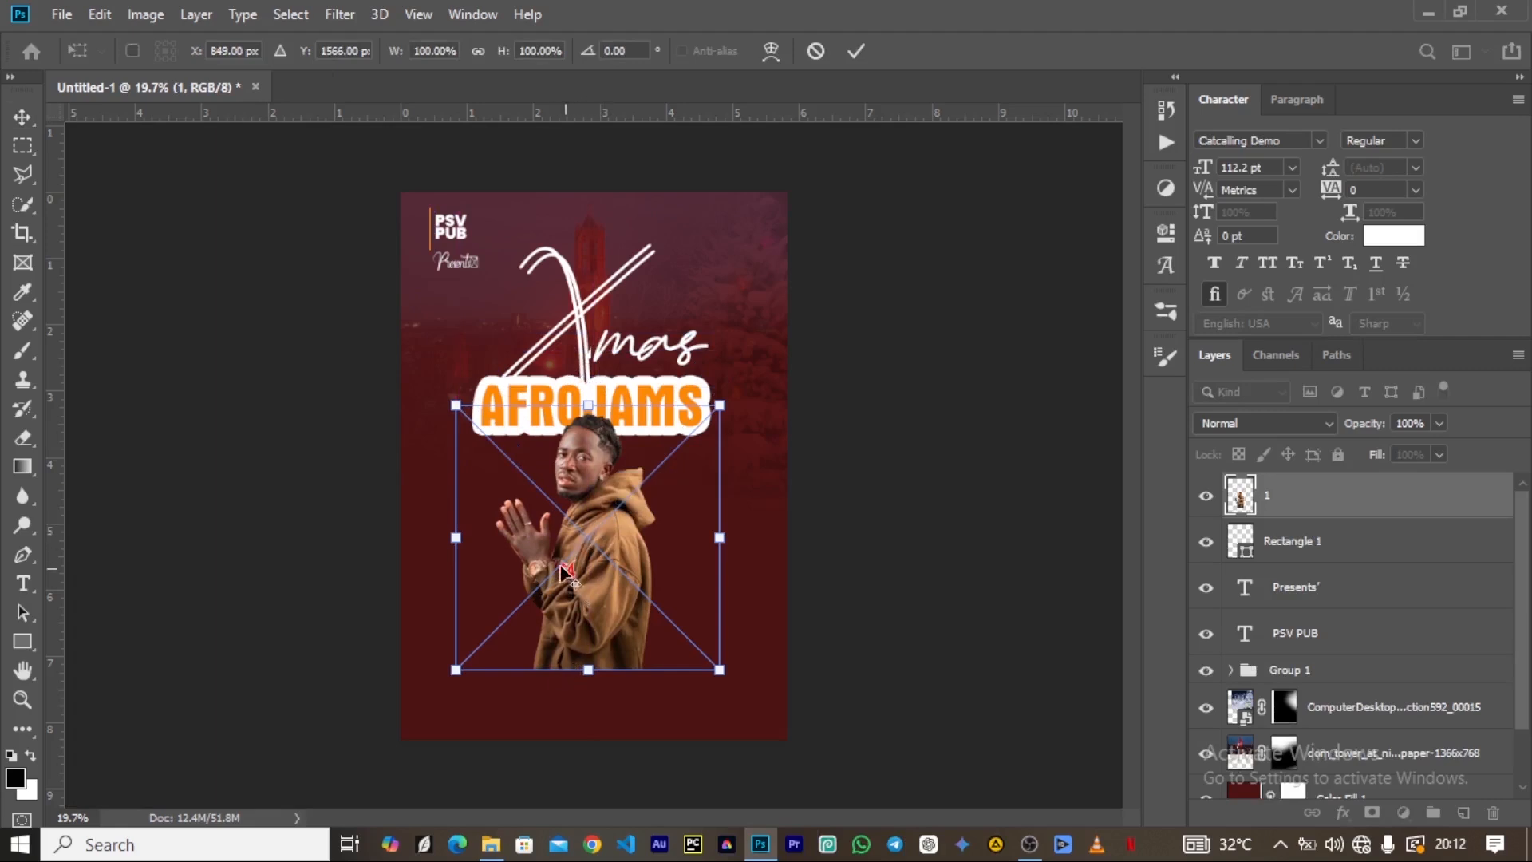
{"action": "scroll", "coordinate": [569, 569], "scroll_direction": "up", "scroll_amount": 5}
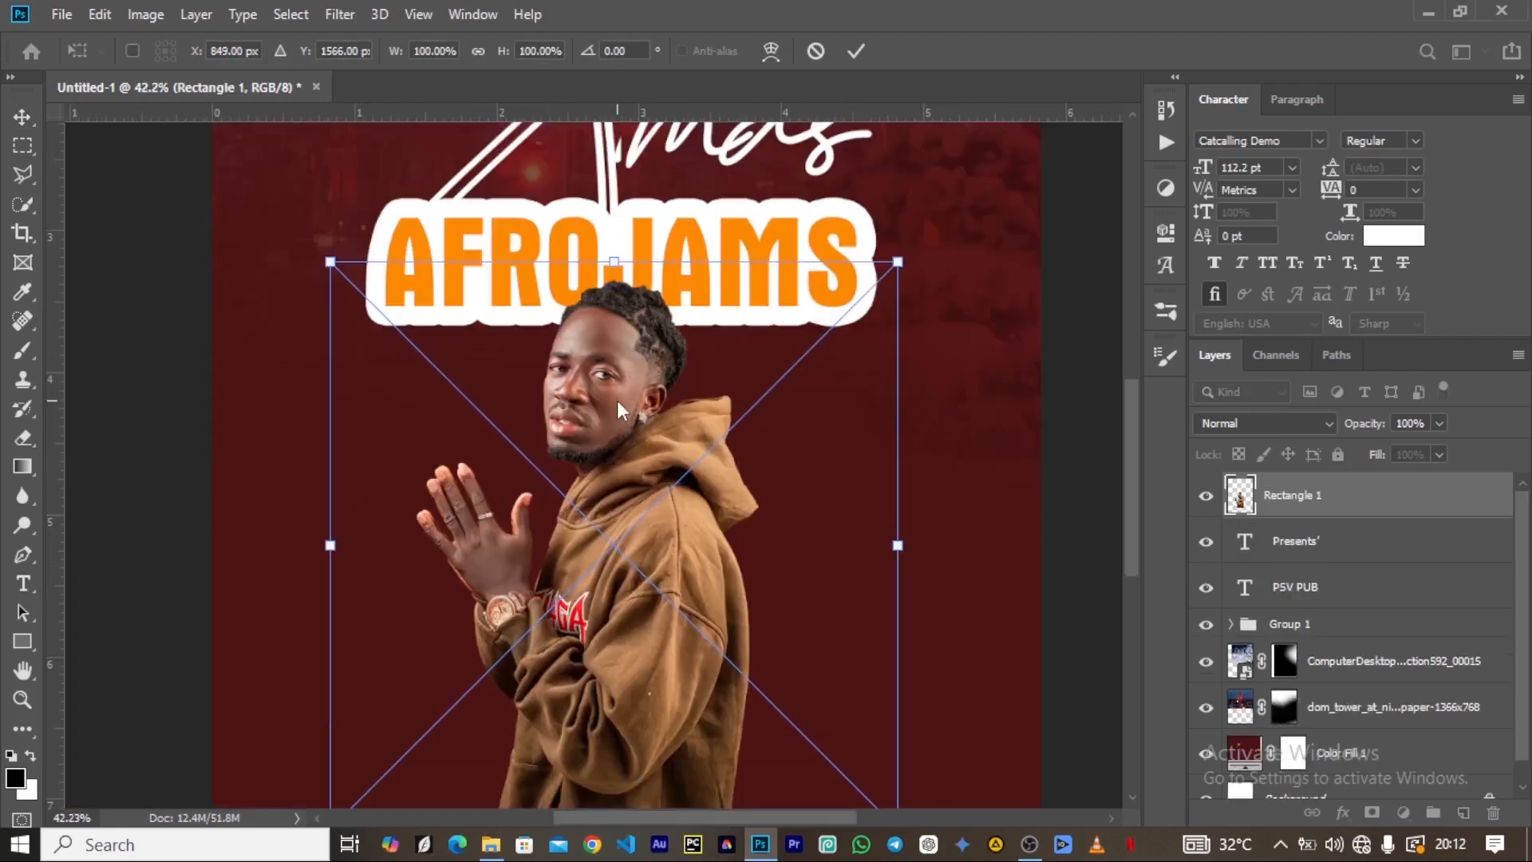
{"action": "left_click", "coordinate": [857, 53]}
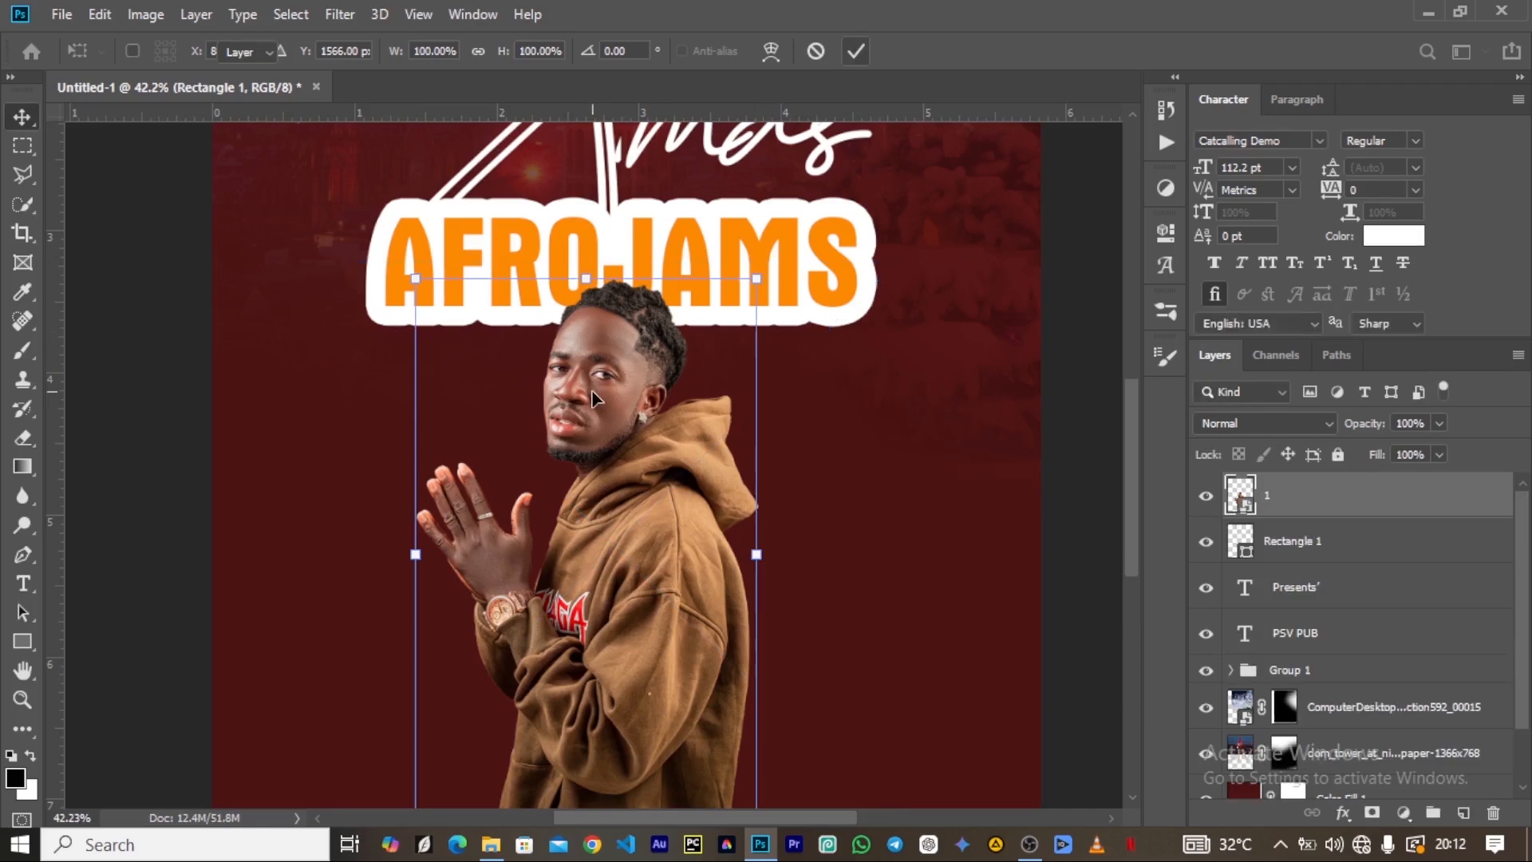
Scale the Xmas AFROJAMS title group to about 90% and move it up clear of the artist's head.
{"action": "scroll", "coordinate": [606, 479], "scroll_direction": "down", "scroll_amount": 5}
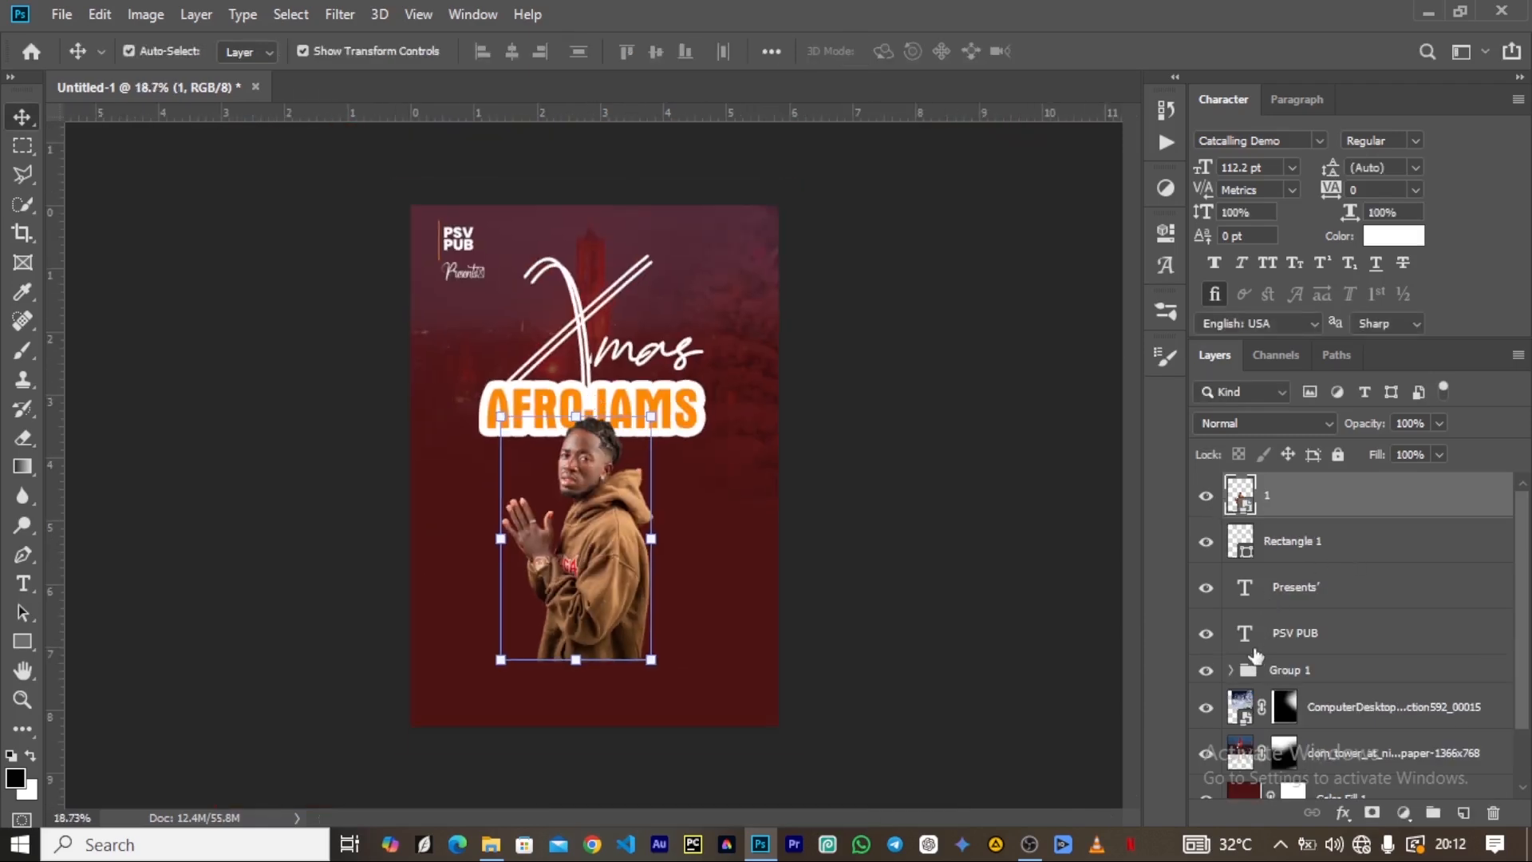
{"action": "left_click", "coordinate": [1279, 674]}
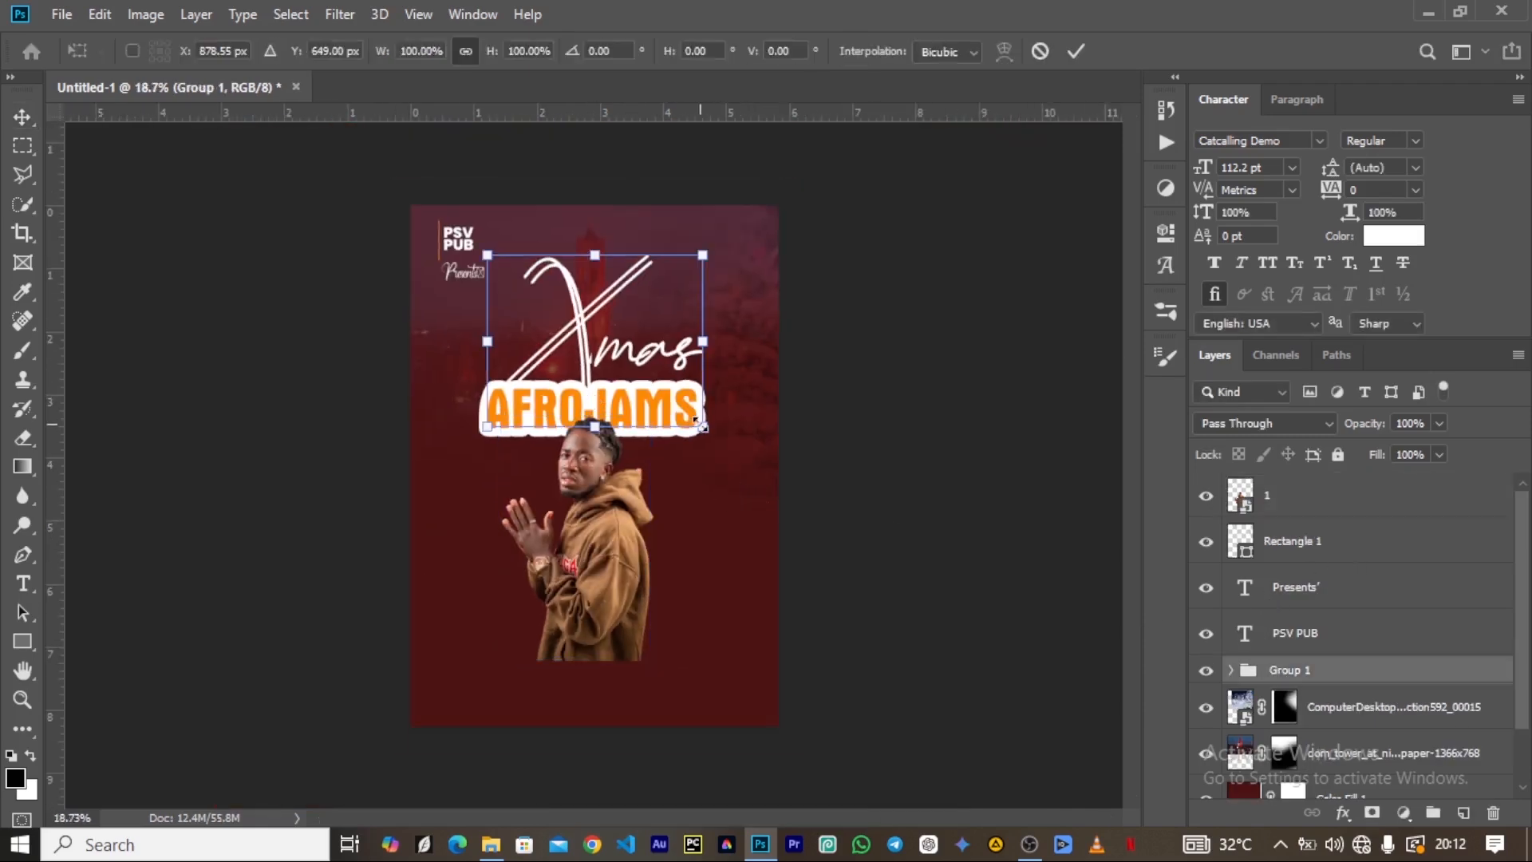
{"action": "left_click_drag", "start_coordinate": [702, 426], "coordinate": [690, 417]}
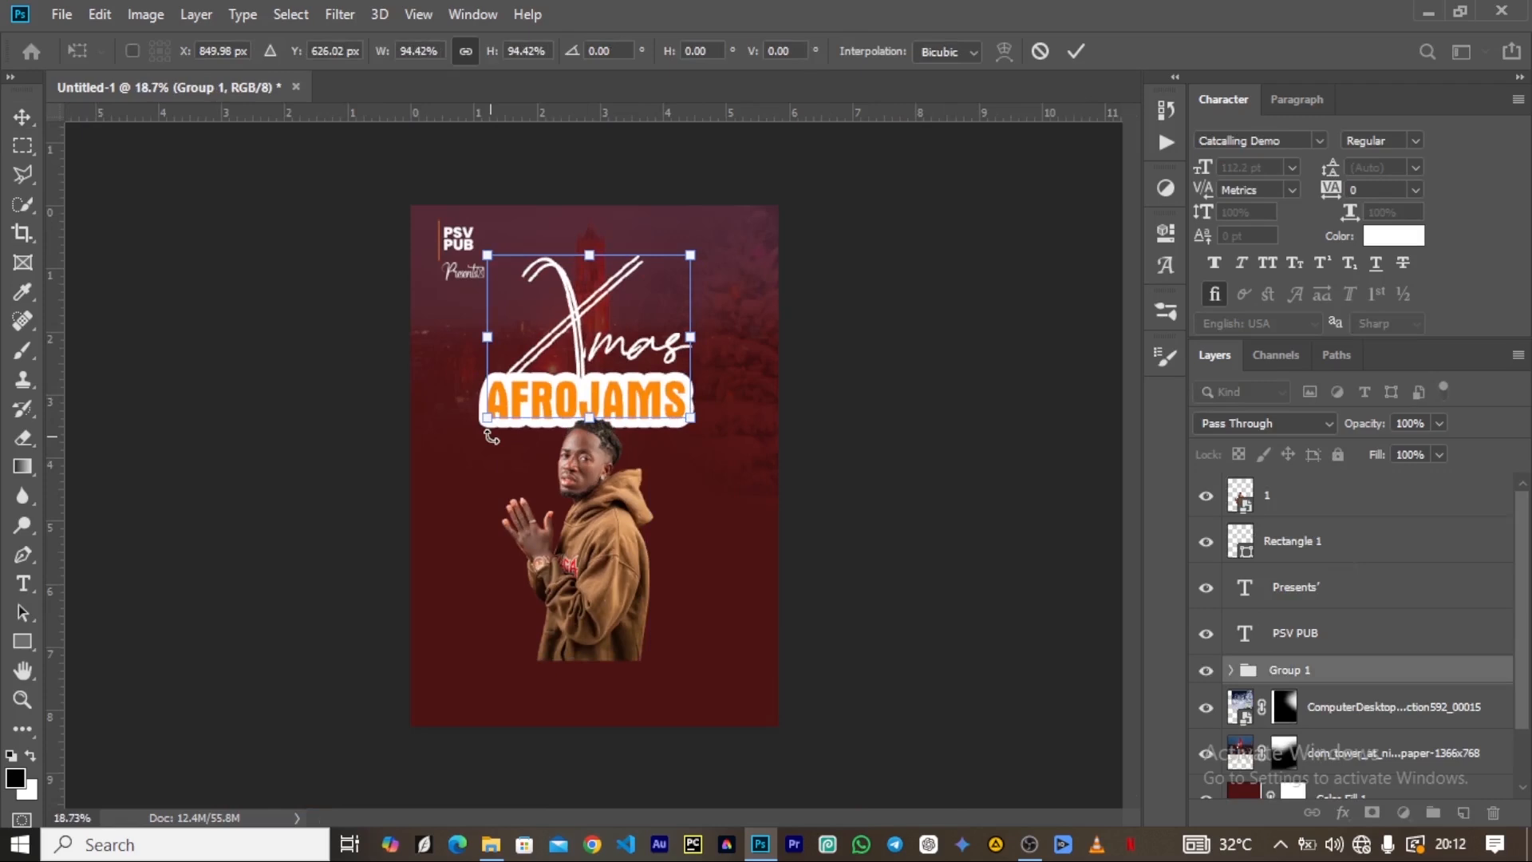
{"action": "left_click_drag", "start_coordinate": [488, 421], "coordinate": [574, 372]}
{"action": "left_click", "coordinate": [1074, 56]}
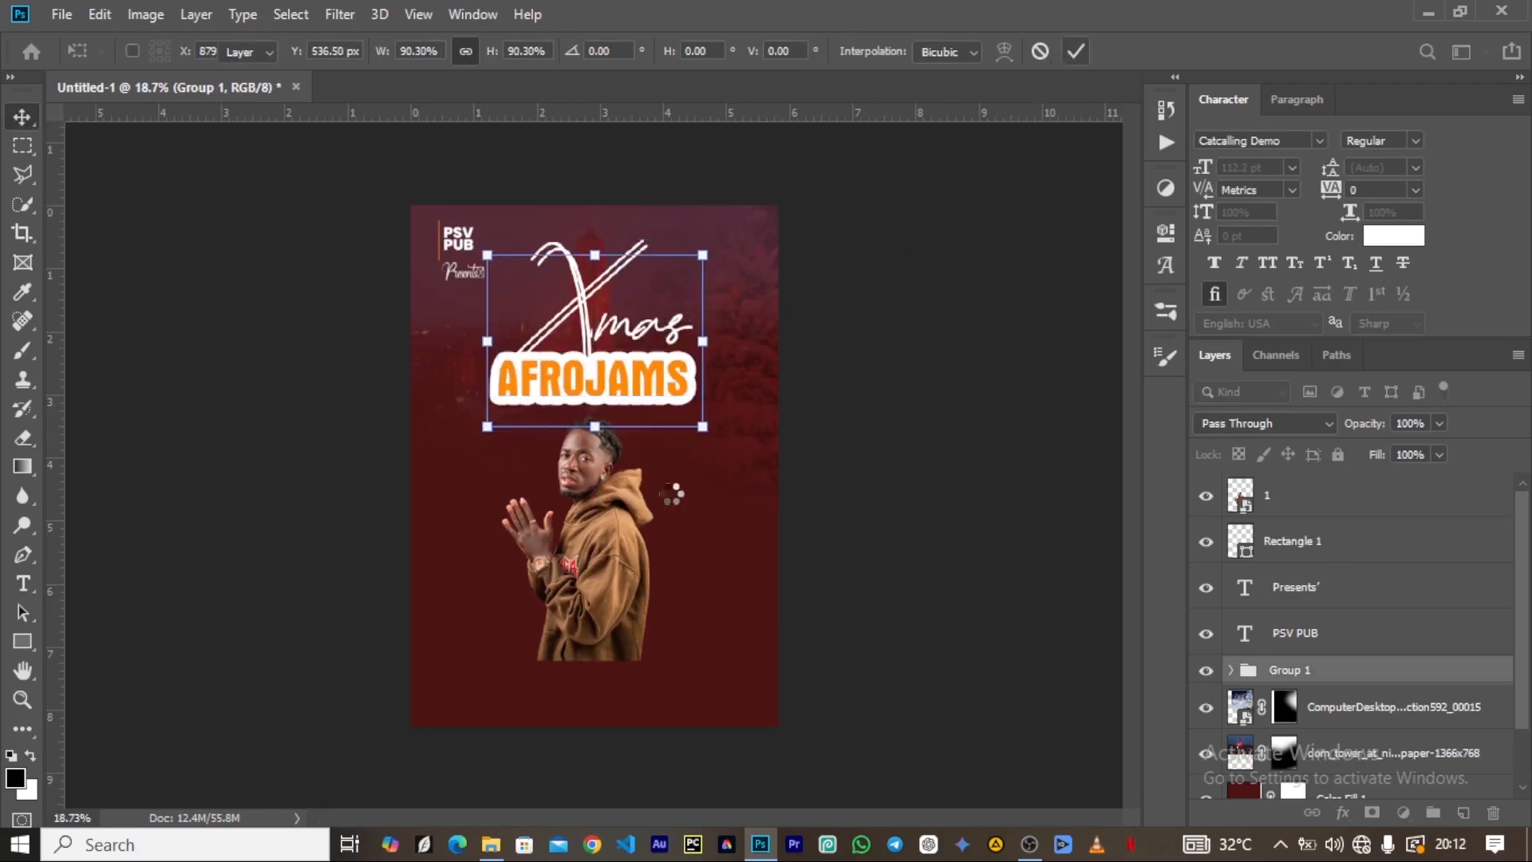
Scale the hoodie artist's image to about 117% and move it down slightly below the AFROJAMS lettering.
{"action": "left_click", "coordinate": [585, 571]}
{"action": "scroll", "coordinate": [493, 580], "scroll_direction": "up", "scroll_amount": 3}
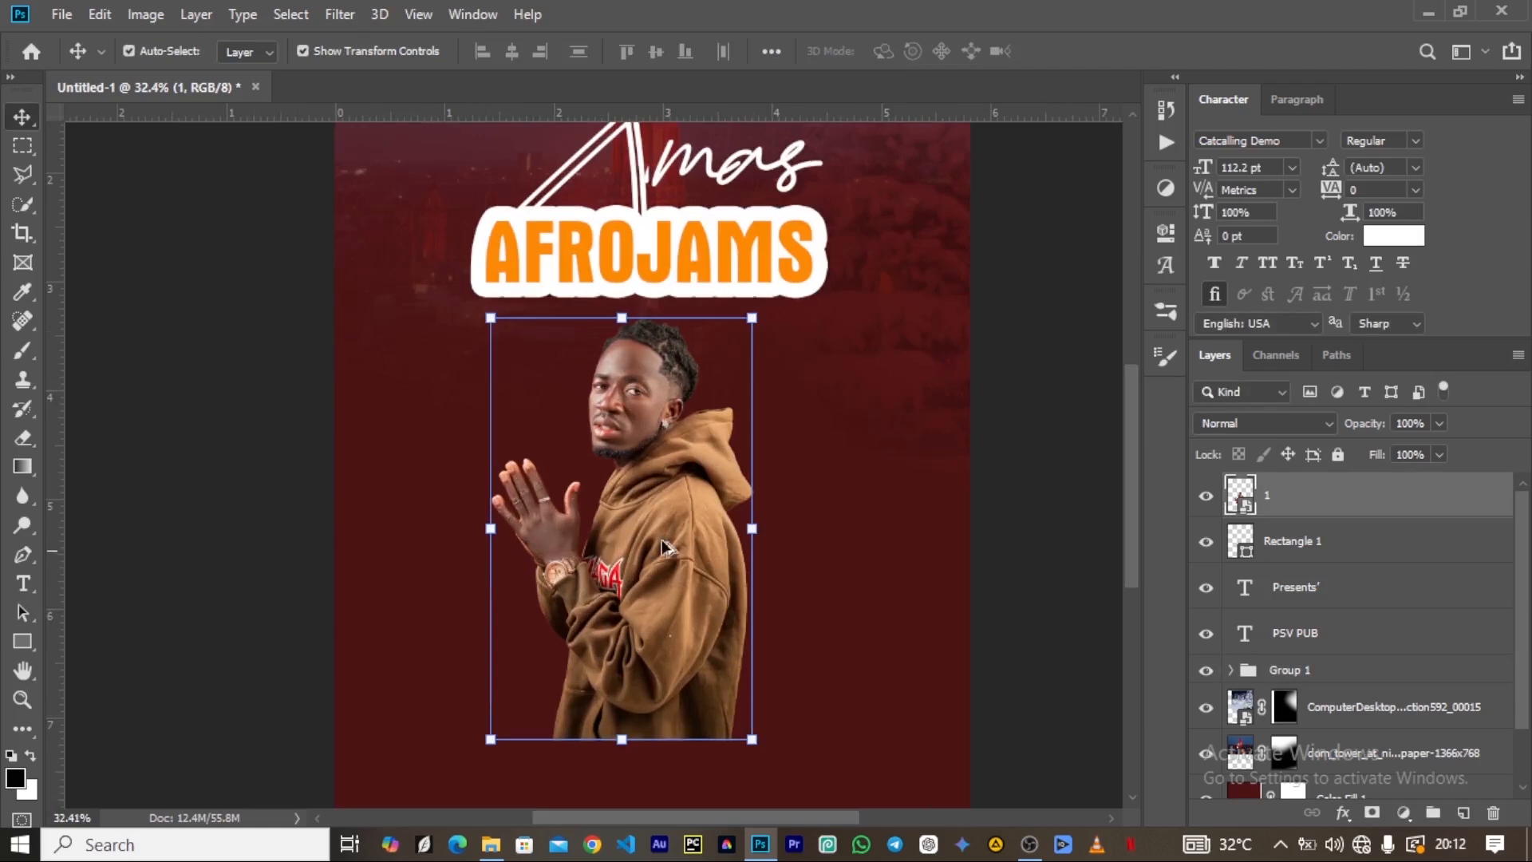
{"action": "scroll", "coordinate": [678, 450], "scroll_direction": "down", "scroll_amount": 4}
{"action": "scroll", "coordinate": [677, 444], "scroll_direction": "left", "scroll_amount": 1}
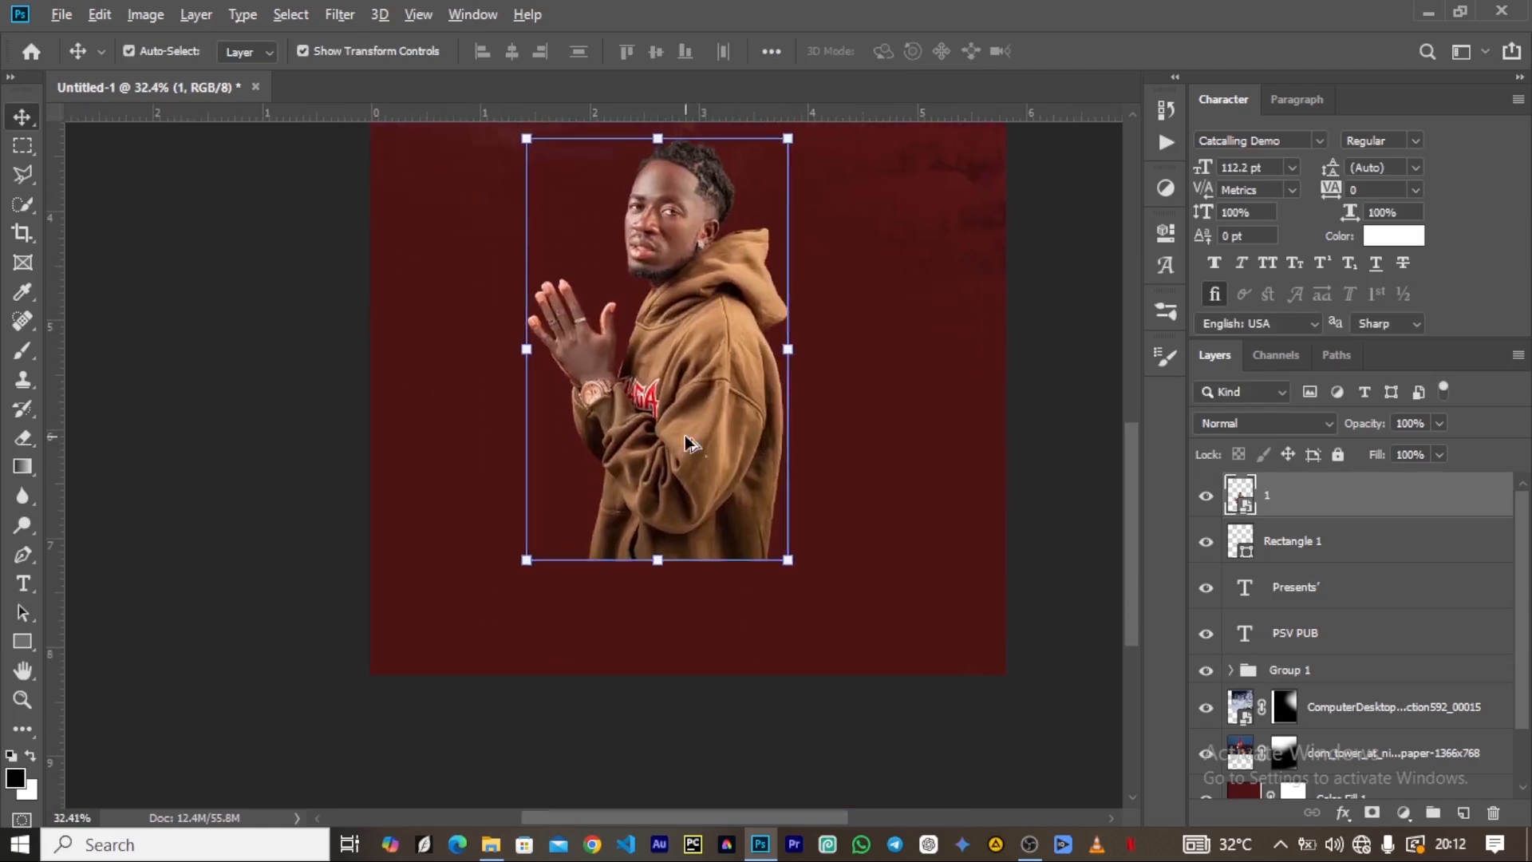
{"action": "scroll", "coordinate": [686, 444], "scroll_direction": "down", "scroll_amount": 2}
{"action": "scroll", "coordinate": [573, 501], "scroll_direction": "up", "scroll_amount": 2}
{"action": "scroll", "coordinate": [572, 498], "scroll_direction": "down", "scroll_amount": 3}
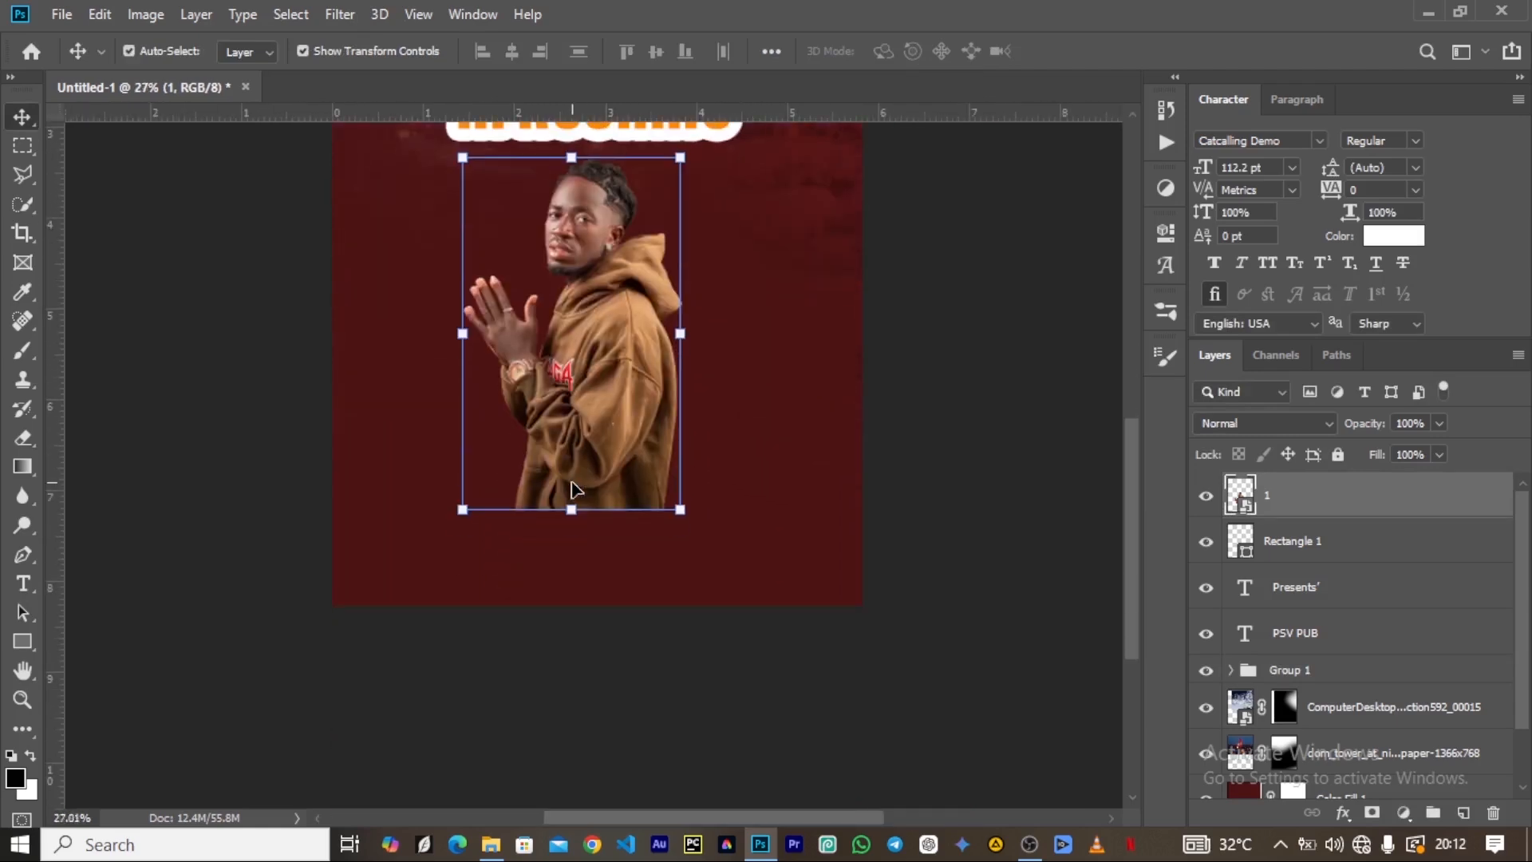
{"action": "left_click_drag", "start_coordinate": [593, 513], "coordinate": [589, 568]}
{"action": "mouse_move", "coordinate": [575, 461]}
{"action": "left_mouse_down"}
{"action": "mouse_move", "coordinate": [577, 445]}
{"action": "mouse_move", "coordinate": [571, 475]}
{"action": "left_mouse_up"}
{"action": "left_click", "coordinate": [853, 53]}
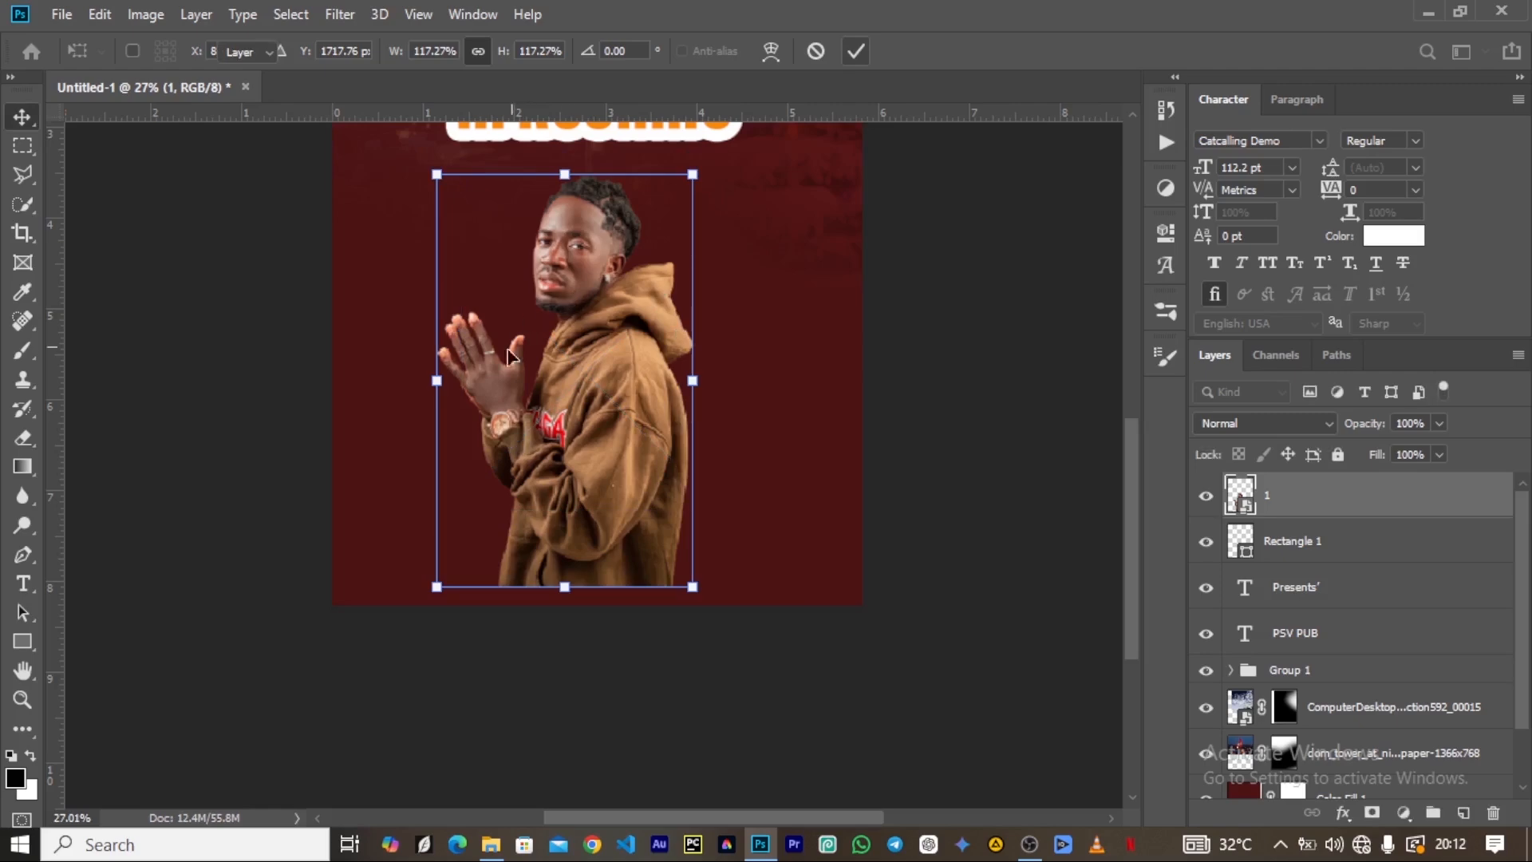
Add a layer mask to the hoodie artist's layer 1.
{"action": "scroll", "coordinate": [600, 339], "scroll_direction": "up", "scroll_amount": 3}
{"action": "scroll", "coordinate": [600, 339], "scroll_direction": "up", "scroll_amount": 10}
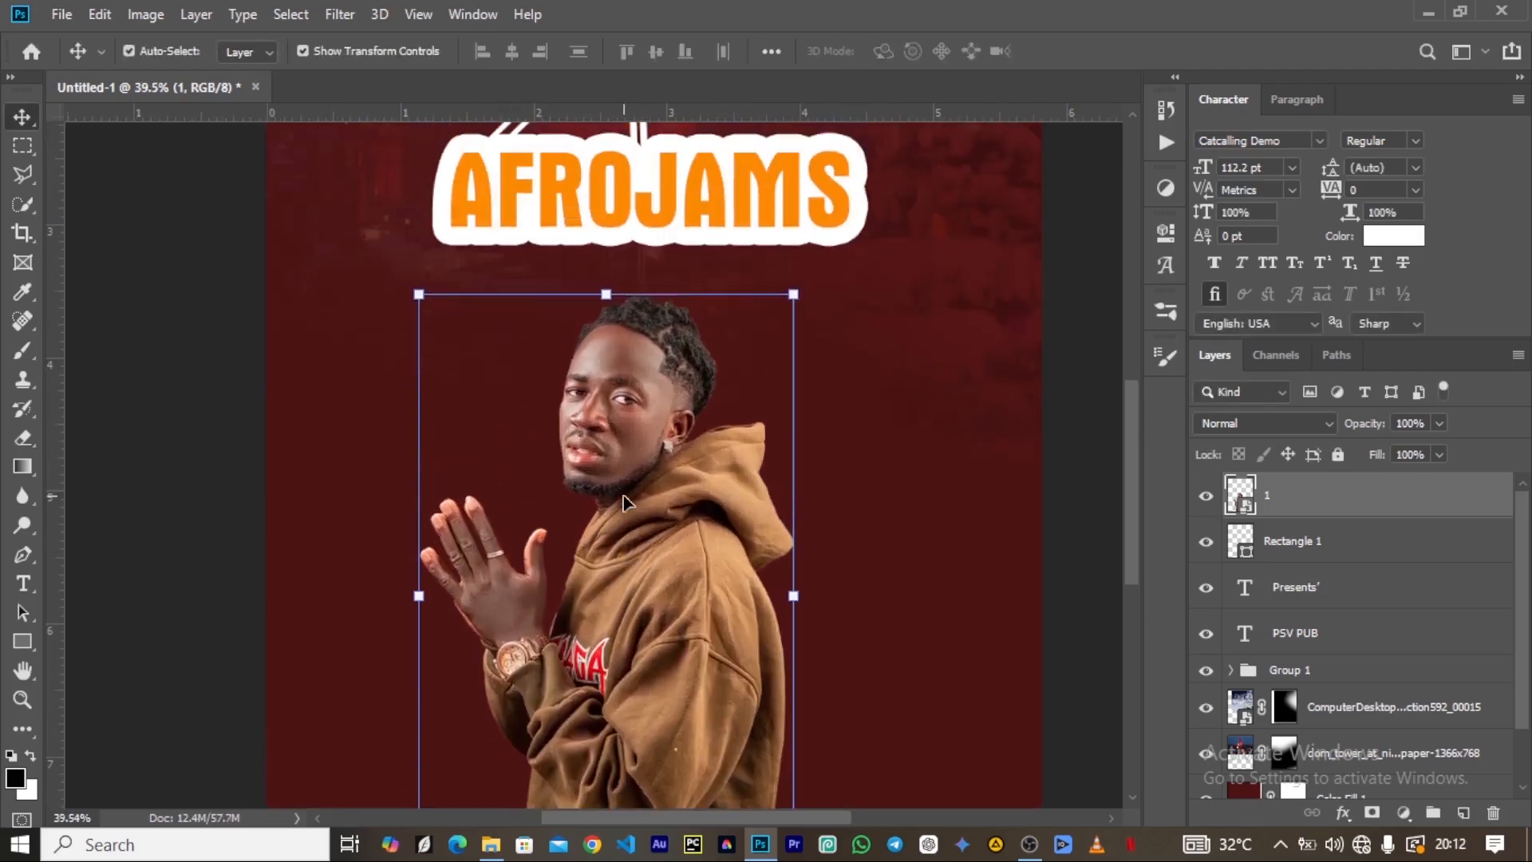
{"action": "scroll", "coordinate": [630, 504], "scroll_direction": "down", "scroll_amount": 8}
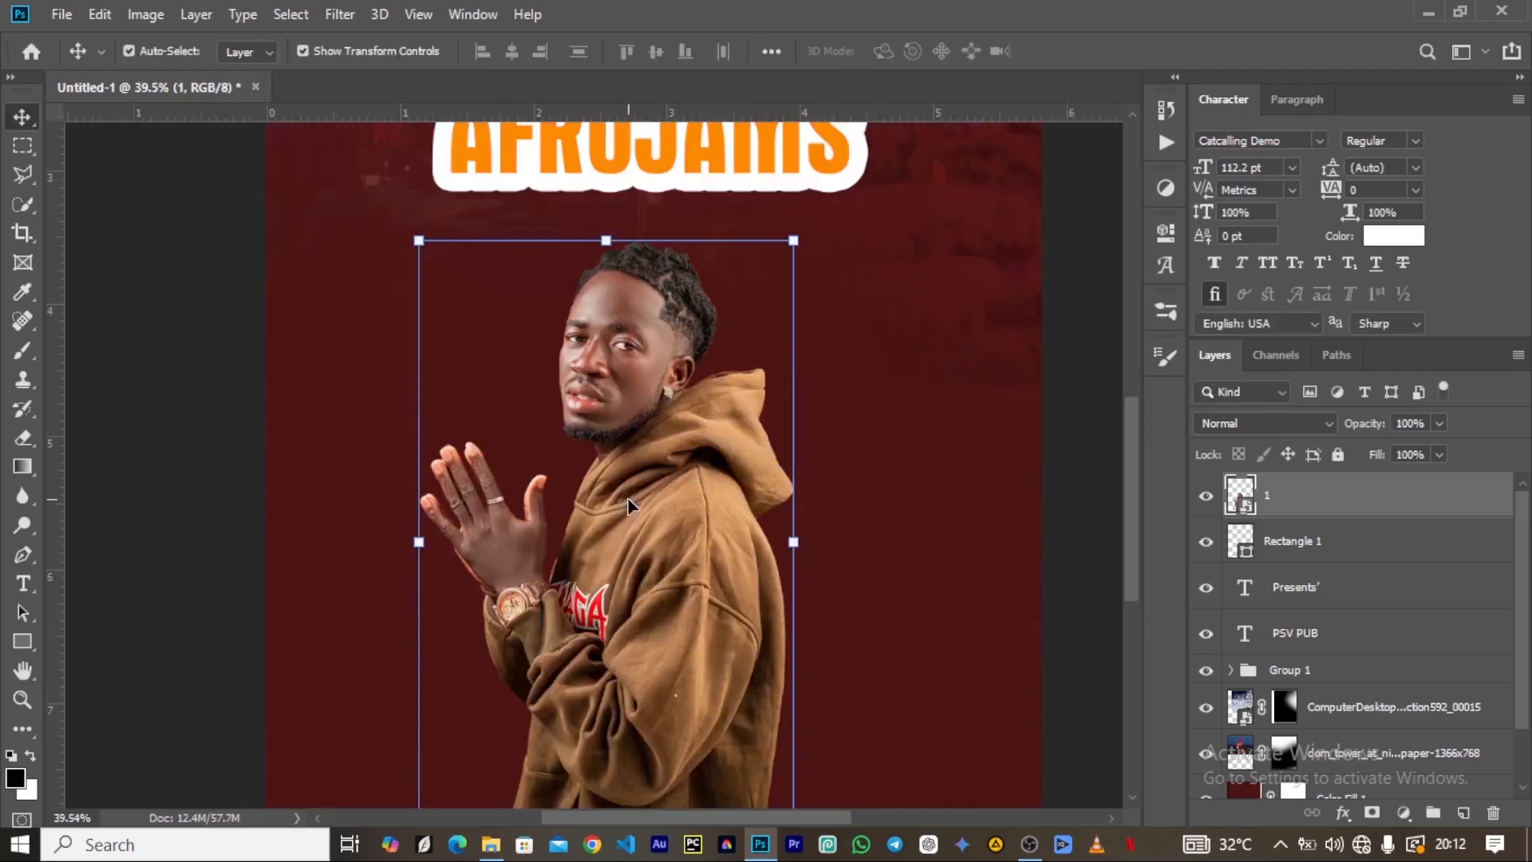
{"action": "scroll", "coordinate": [629, 471], "scroll_direction": "down", "scroll_amount": 2}
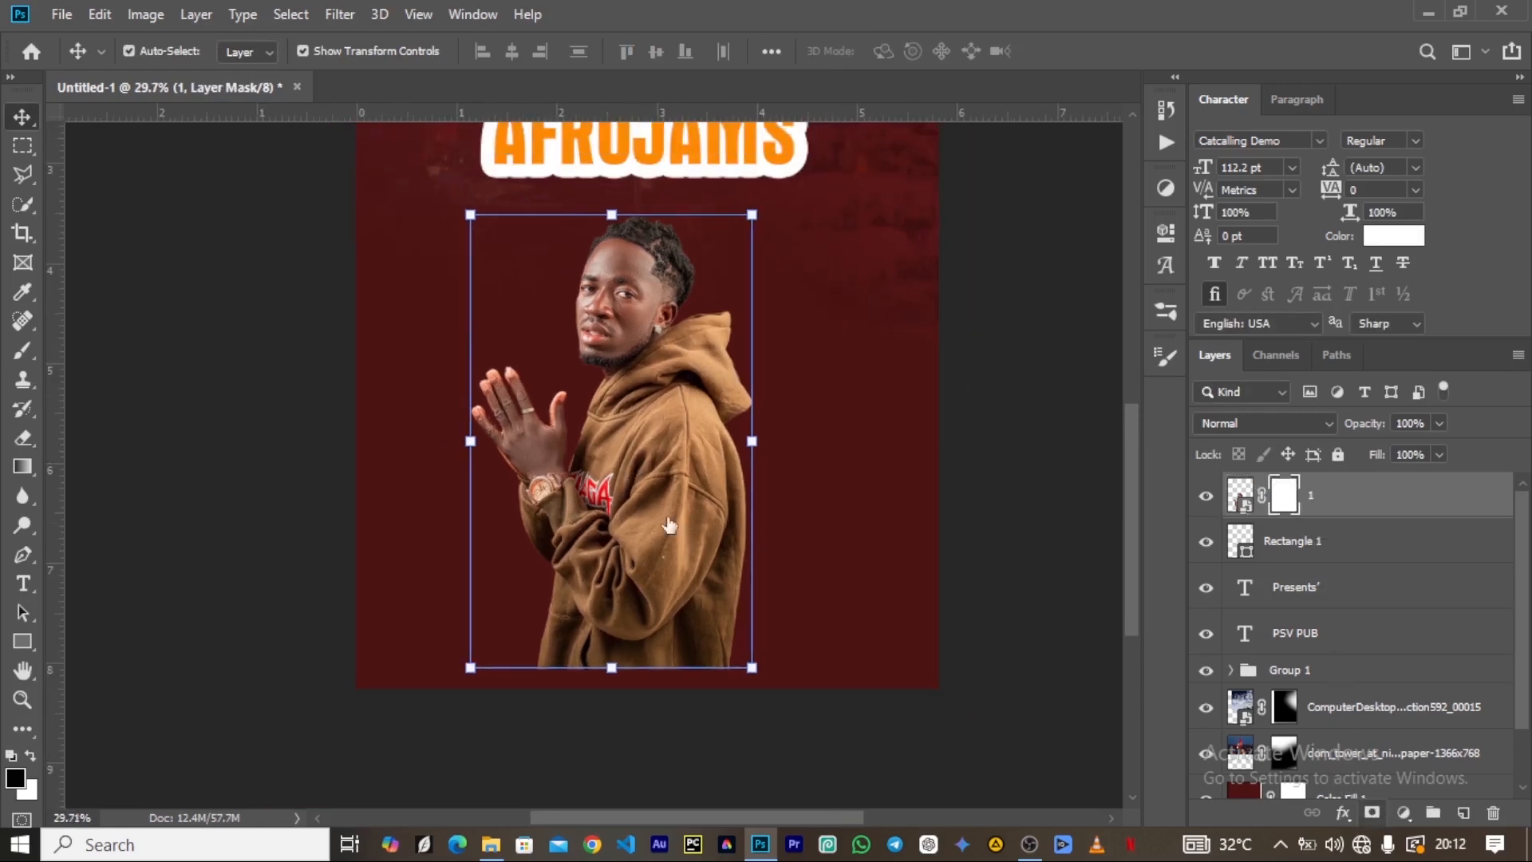
Paint black on layer 1's mask with a soft brush of about 1000 px to fade the lower hoodie into the background.
{"action": "key", "text": "b"}
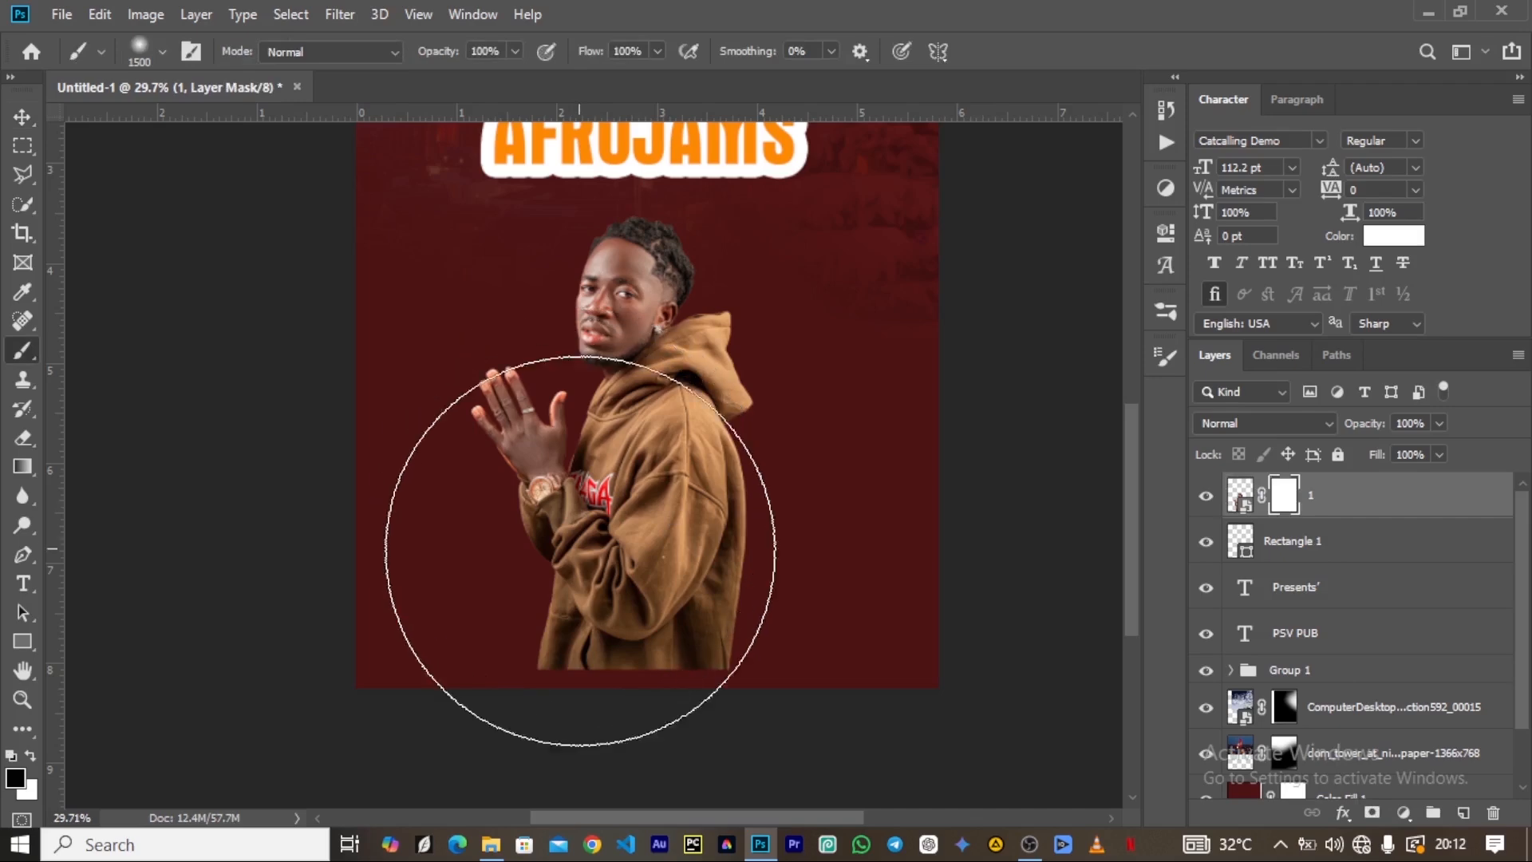
{"action": "scroll", "coordinate": [615, 538], "scroll_direction": "up", "scroll_amount": 2}
{"action": "scroll", "coordinate": [614, 540], "scroll_direction": "down", "scroll_amount": 6}
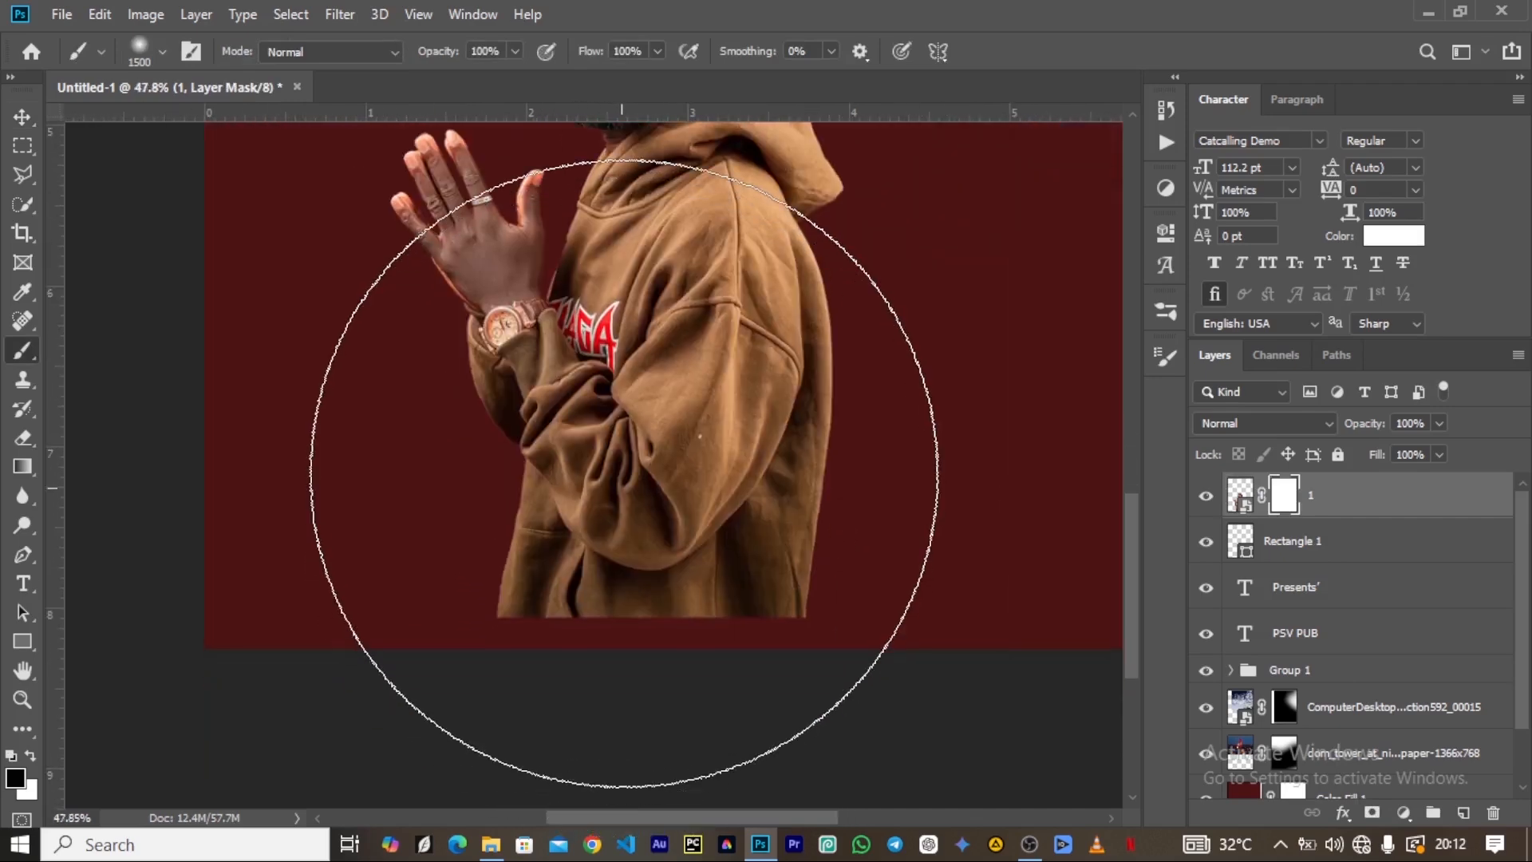
{"action": "key", "text": "bracketleft"}
{"action": "key", "text": "bracketleft"}
{"action": "key", "text": "bracketleft"}
{"action": "key", "text": "bracketleft"}
{"action": "key", "text": "bracketleft"}
{"action": "key", "text": "bracketleft"}
{"action": "key", "text": "bracketleft"}
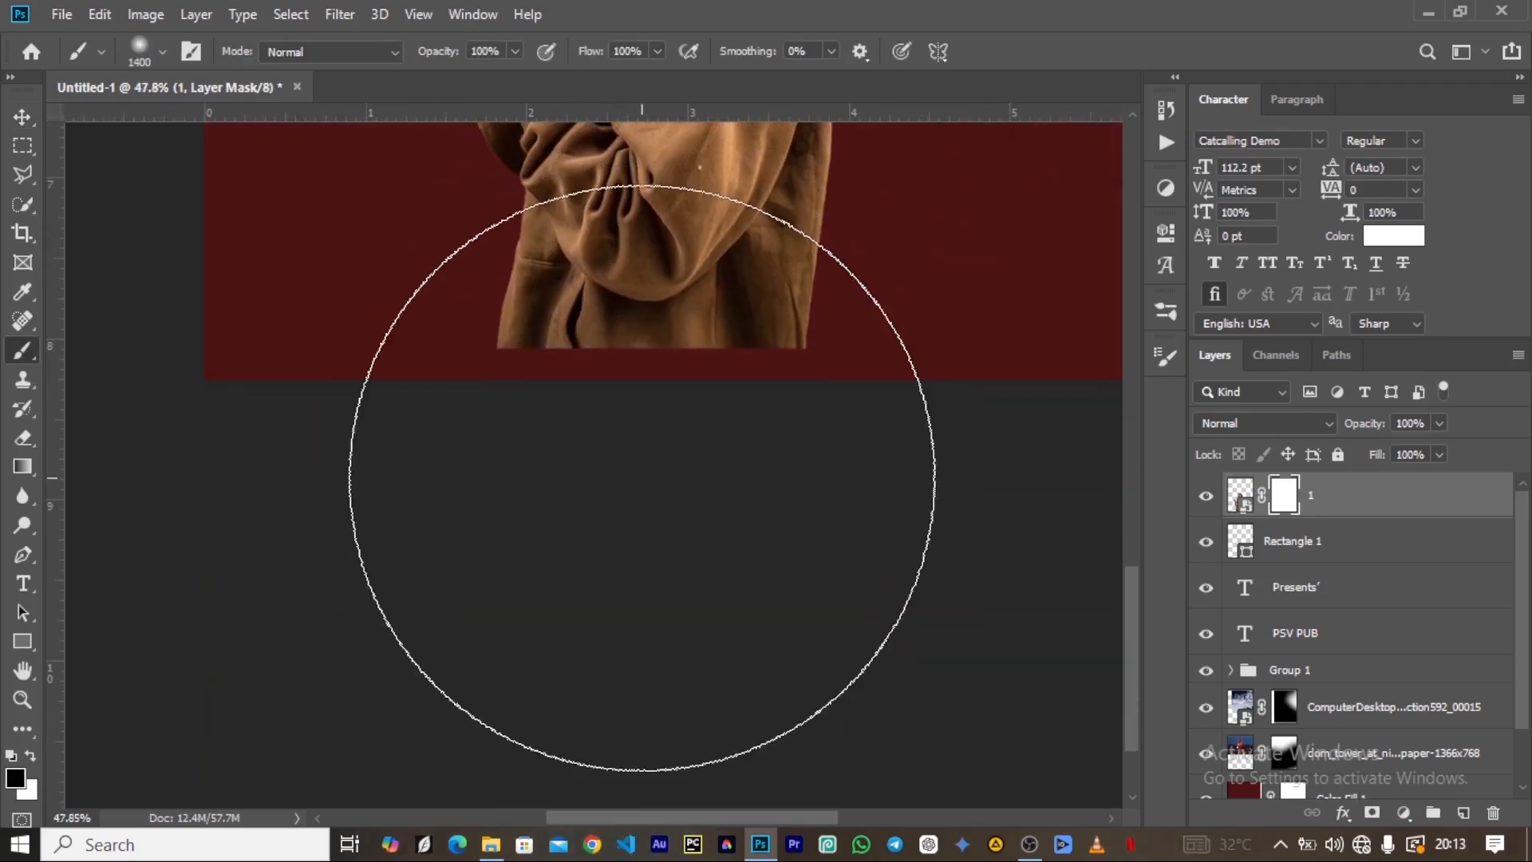
{"action": "key", "text": "bracketright"}
{"action": "key", "text": "bracketright"}
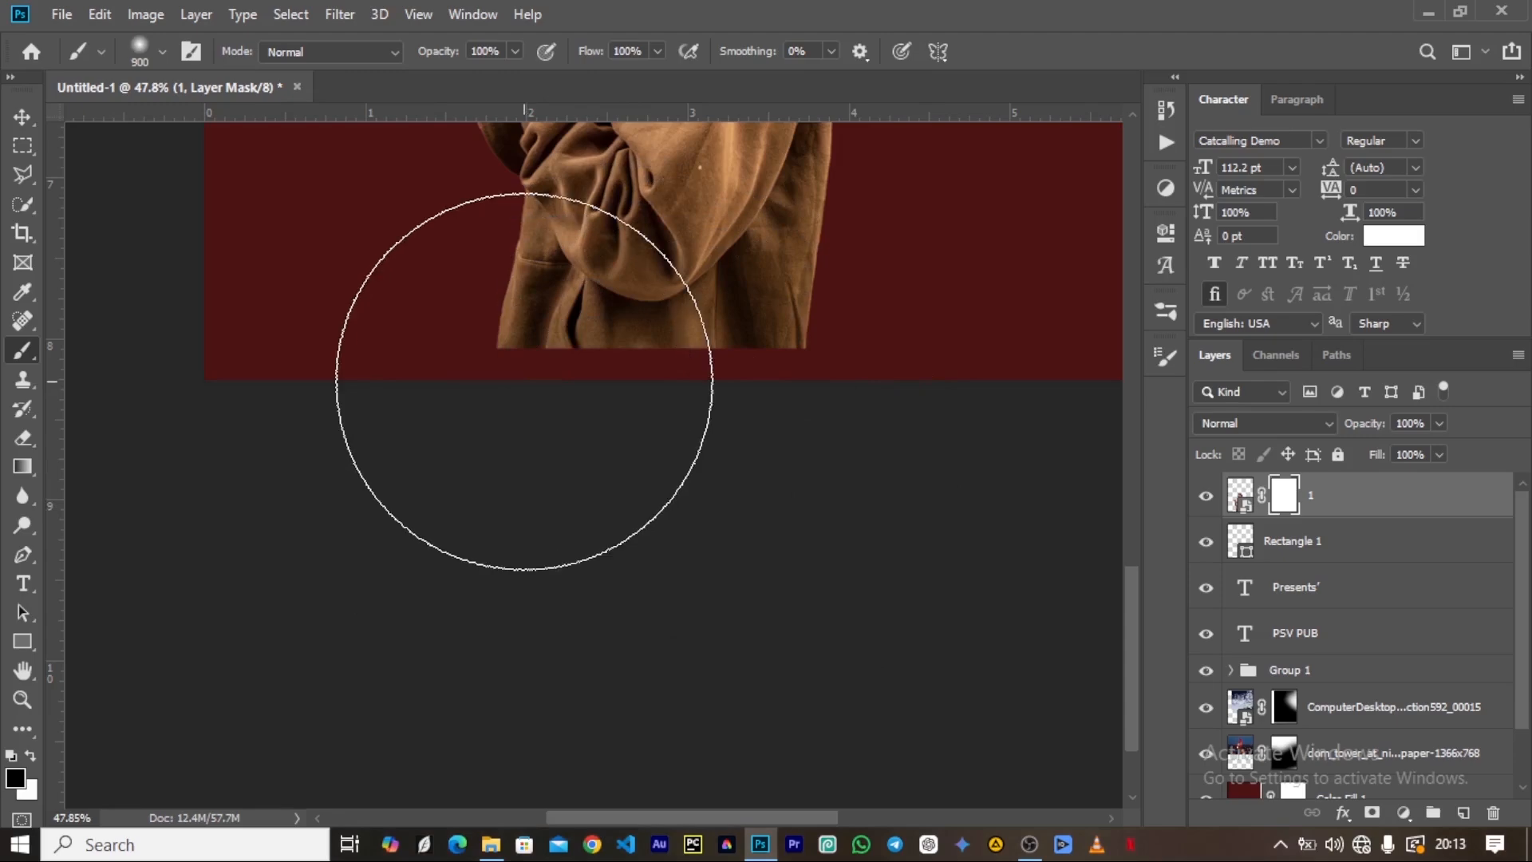
{"action": "mouse_move", "coordinate": [511, 404]}
{"action": "left_mouse_down"}
{"action": "mouse_move", "coordinate": [547, 512]}
{"action": "mouse_move", "coordinate": [796, 526]}
{"action": "mouse_move", "coordinate": [889, 443]}
{"action": "mouse_move", "coordinate": [844, 480]}
{"action": "mouse_move", "coordinate": [393, 547]}
{"action": "left_mouse_up"}
{"action": "mouse_move", "coordinate": [524, 533]}
{"action": "left_mouse_down"}
{"action": "mouse_move", "coordinate": [810, 553]}
{"action": "mouse_move", "coordinate": [913, 389]}
{"action": "mouse_move", "coordinate": [451, 428]}
{"action": "mouse_move", "coordinate": [706, 495]}
{"action": "left_mouse_up"}
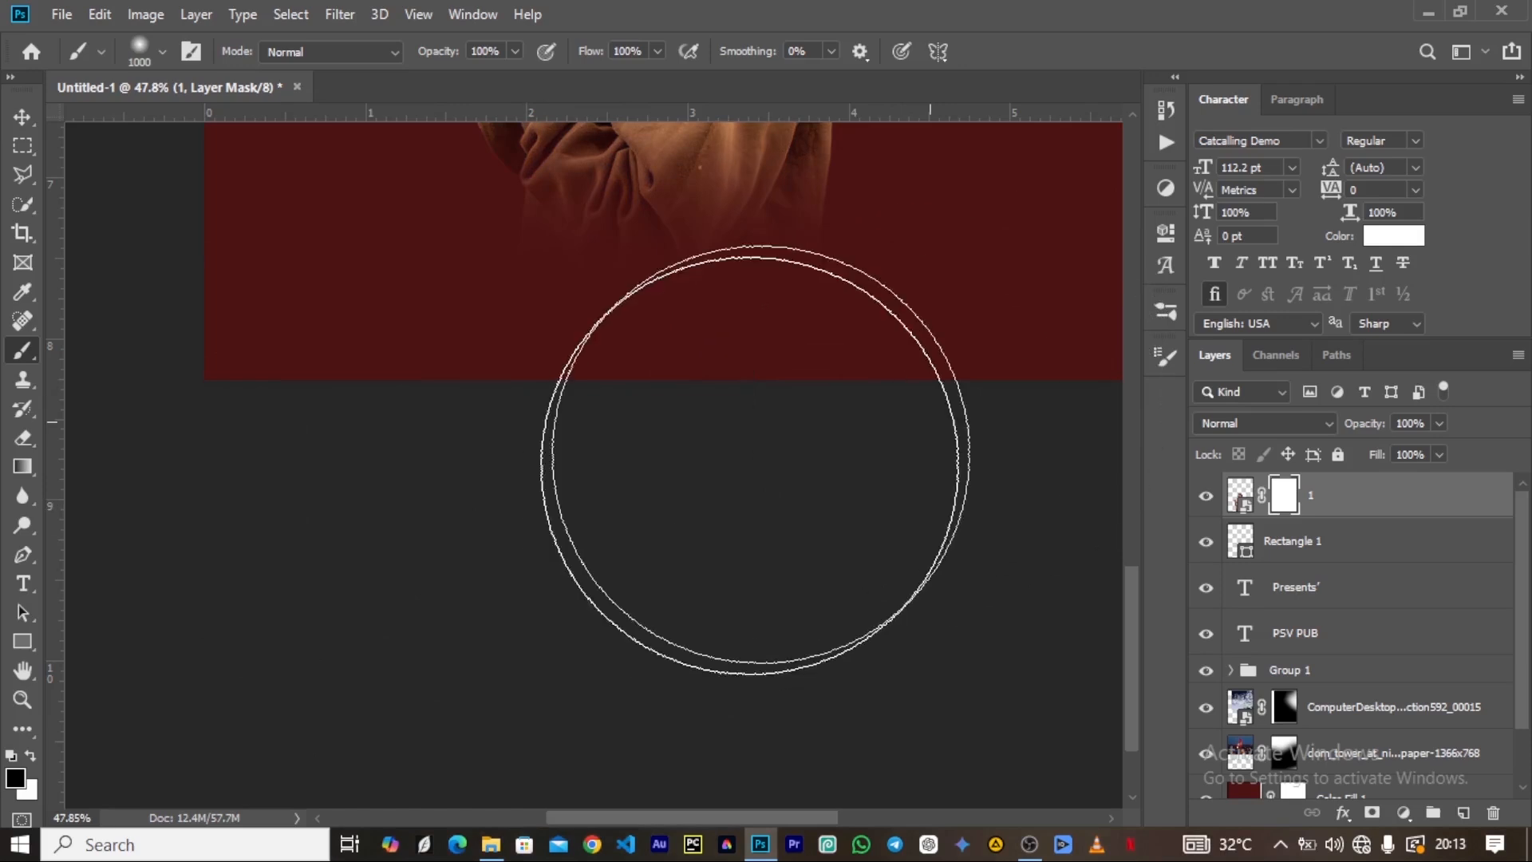
{"action": "scroll", "coordinate": [609, 506], "scroll_direction": "up", "scroll_amount": 5}
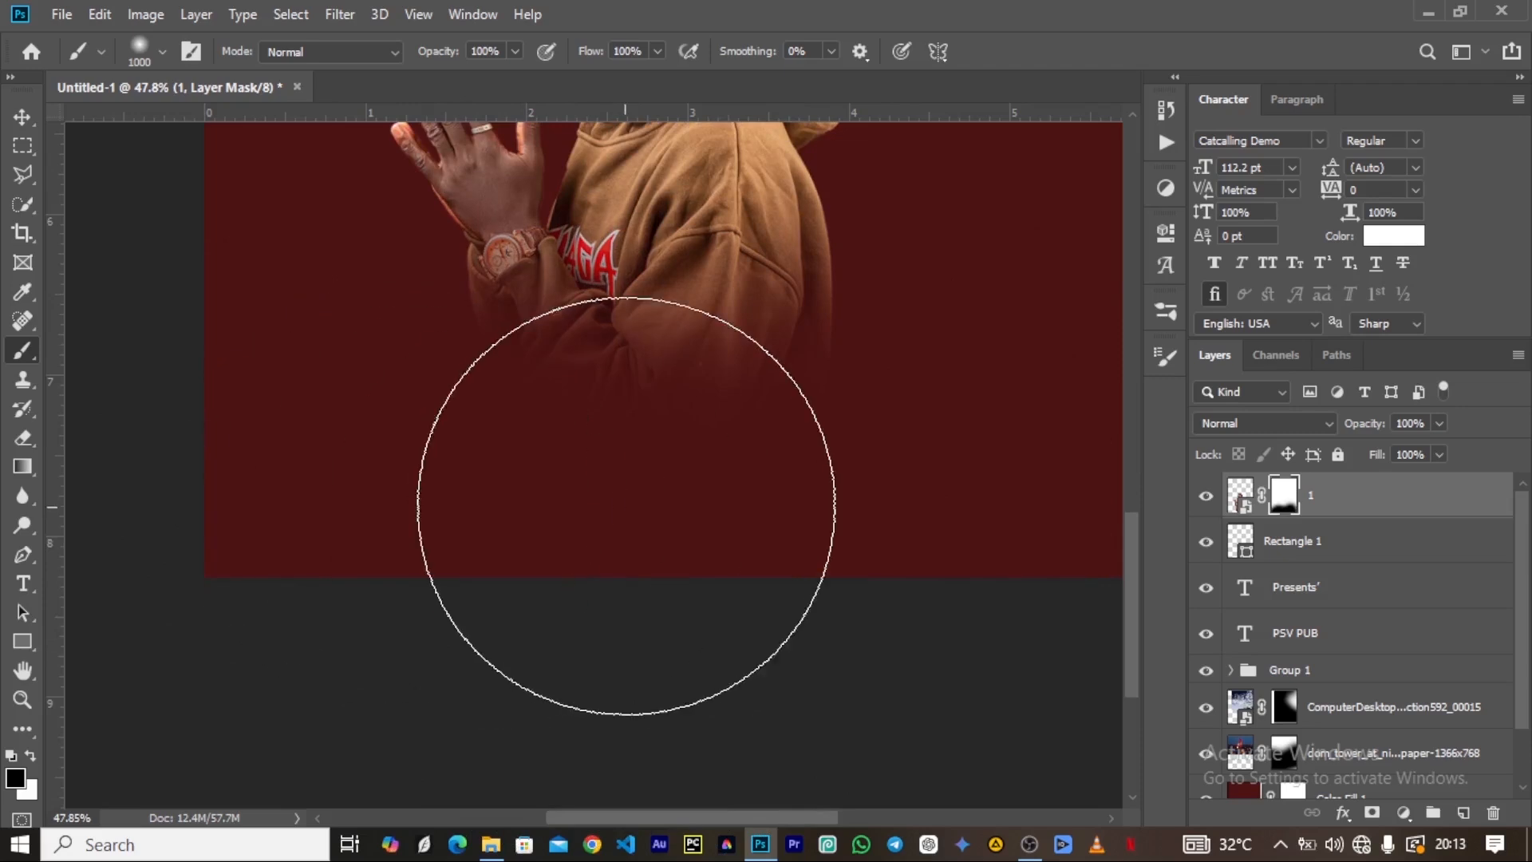
{"action": "scroll", "coordinate": [511, 510], "scroll_direction": "down", "scroll_amount": 5}
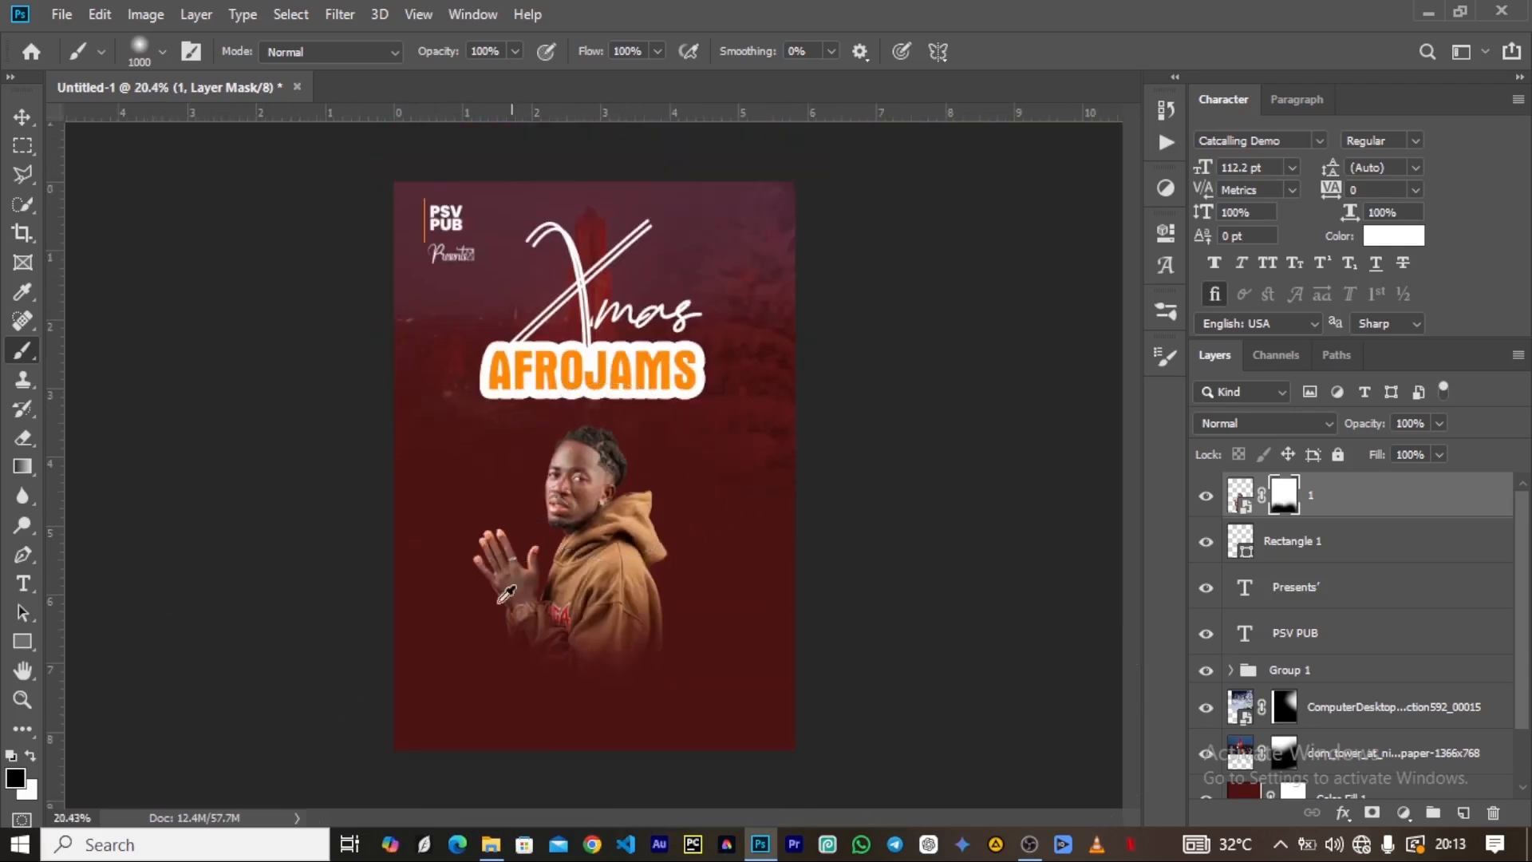
Move the faded hoodie artist up slightly and scale the layer to about 89%.
{"action": "scroll", "coordinate": [608, 471], "scroll_direction": "up", "scroll_amount": 2}
{"action": "left_click", "coordinate": [23, 117]}
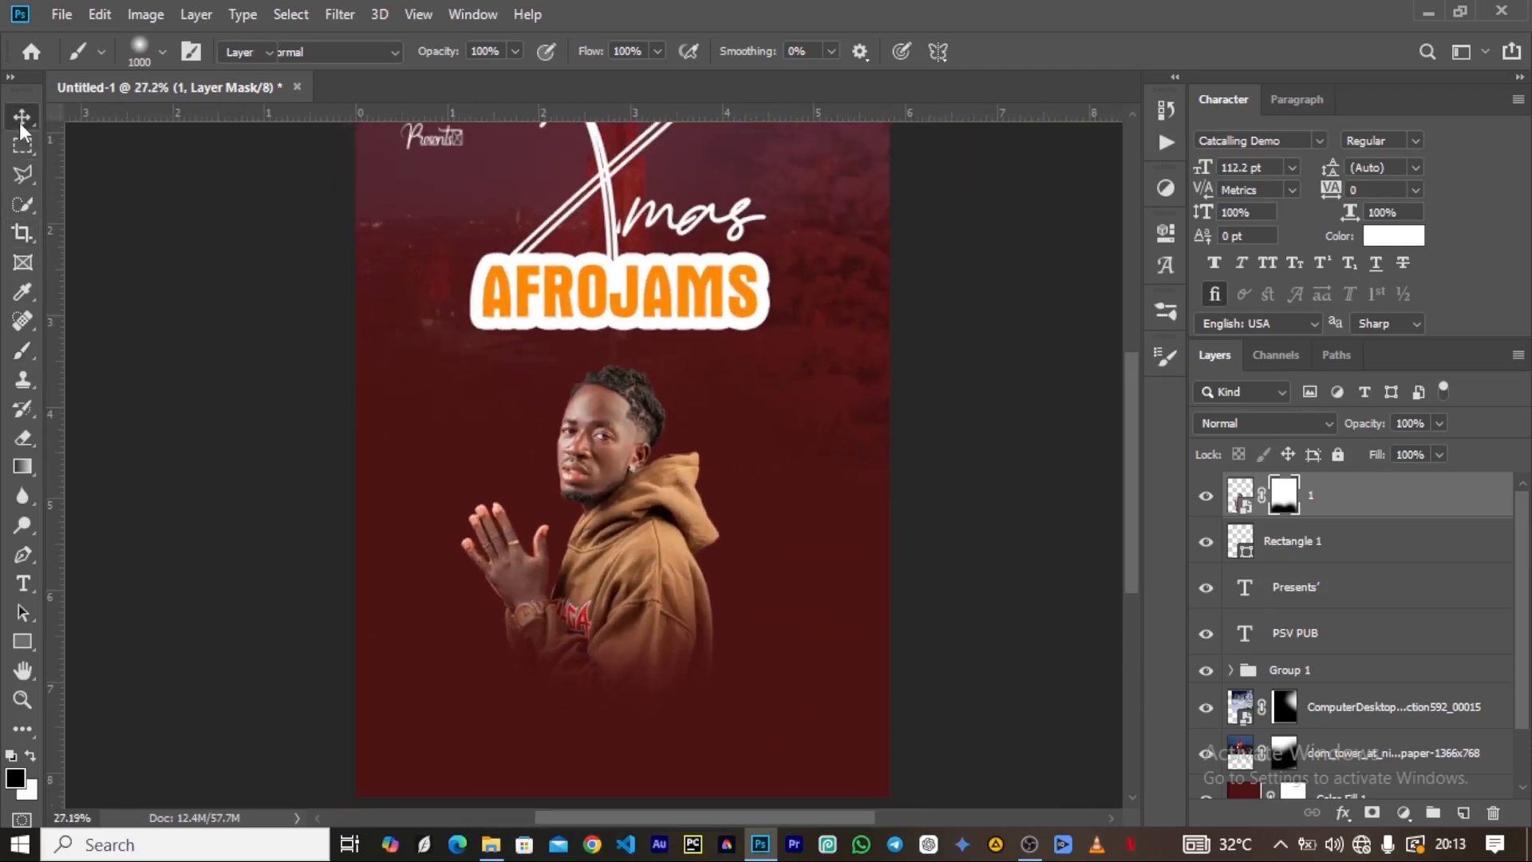
{"action": "left_click_drag", "start_coordinate": [584, 573], "coordinate": [583, 561]}
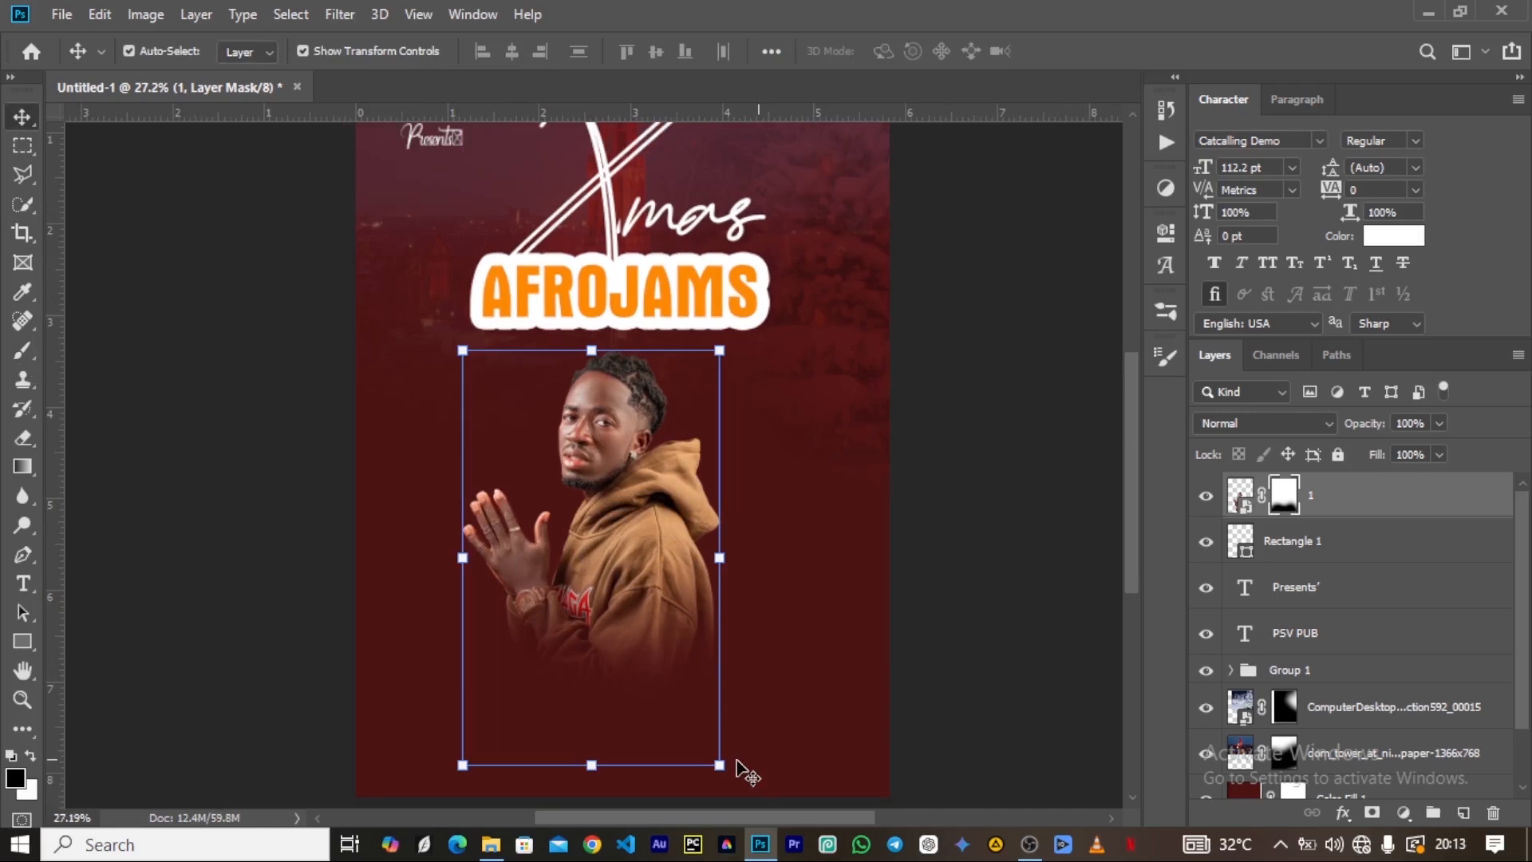
{"action": "left_click_drag", "start_coordinate": [721, 767], "coordinate": [705, 720]}
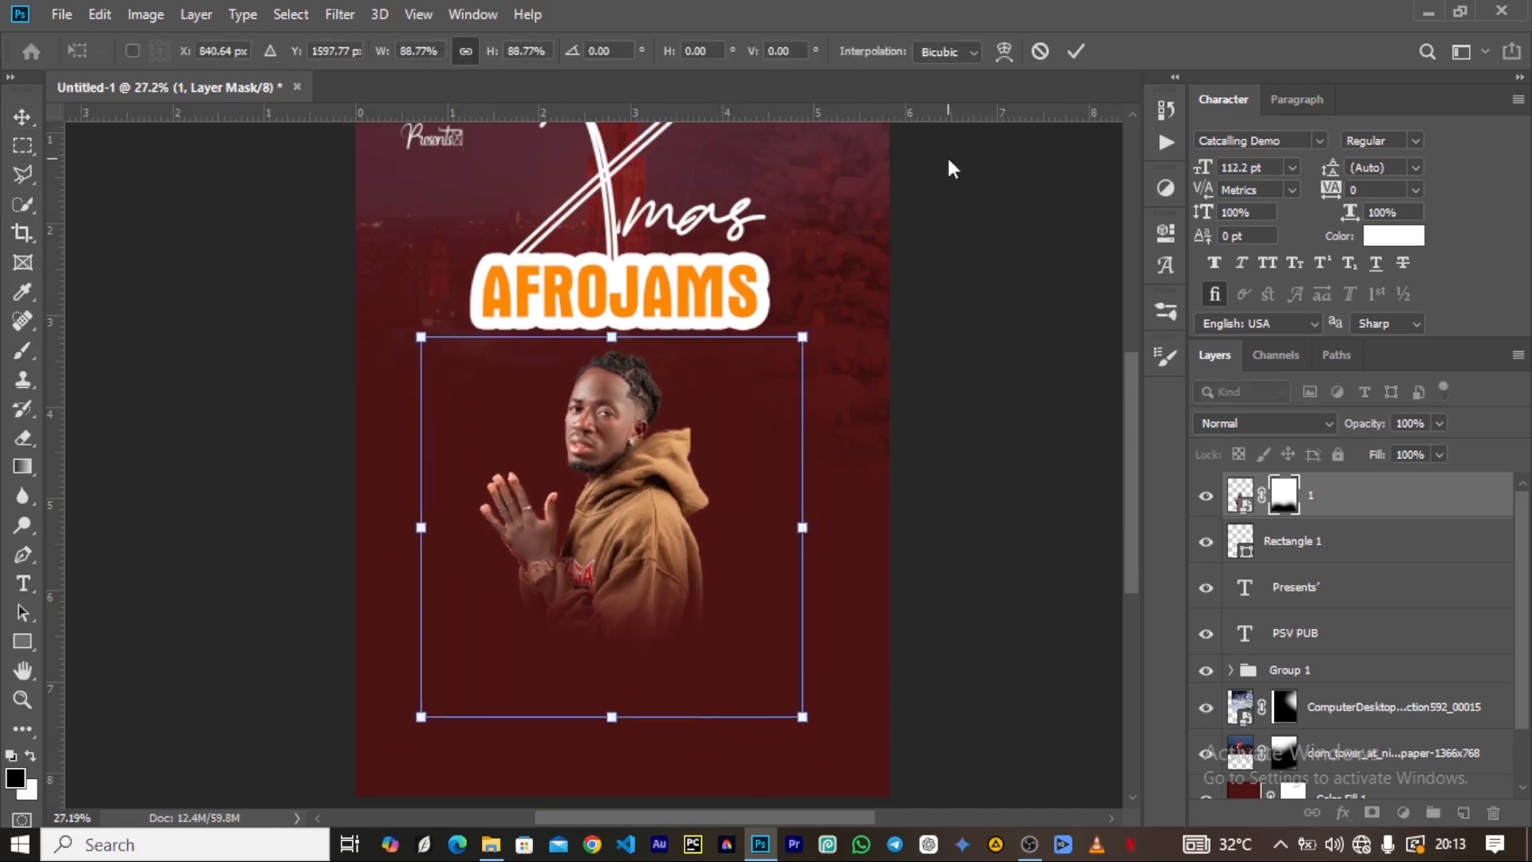
{"action": "left_click", "coordinate": [1075, 51]}
{"action": "scroll", "coordinate": [565, 547], "scroll_direction": "down", "scroll_amount": 2}
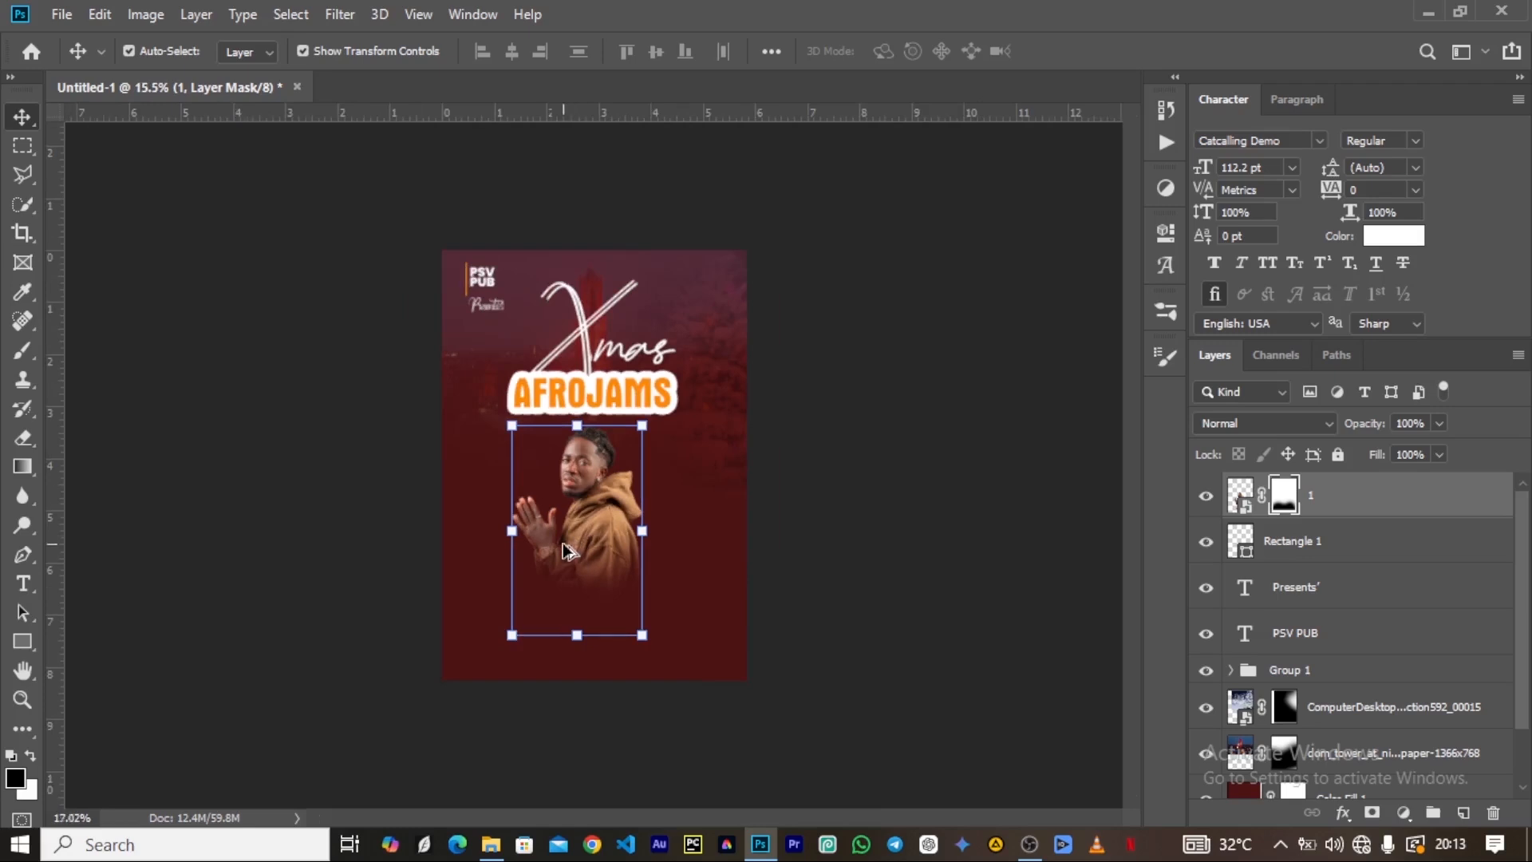
{"action": "scroll", "coordinate": [567, 539], "scroll_direction": "up", "scroll_amount": 5}
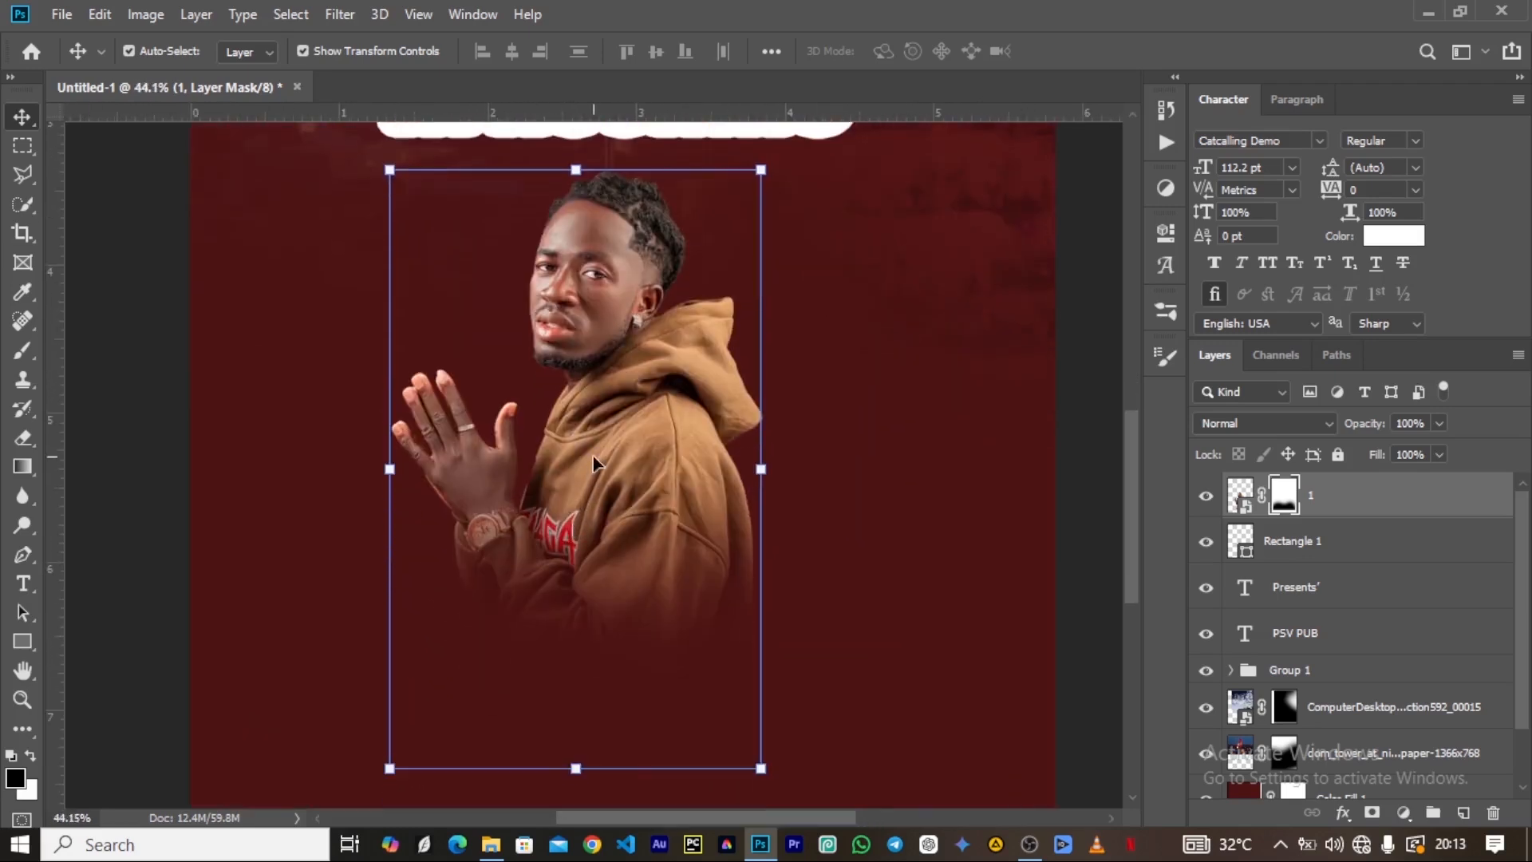
{"action": "scroll", "coordinate": [592, 462], "scroll_direction": "down", "scroll_amount": 2}
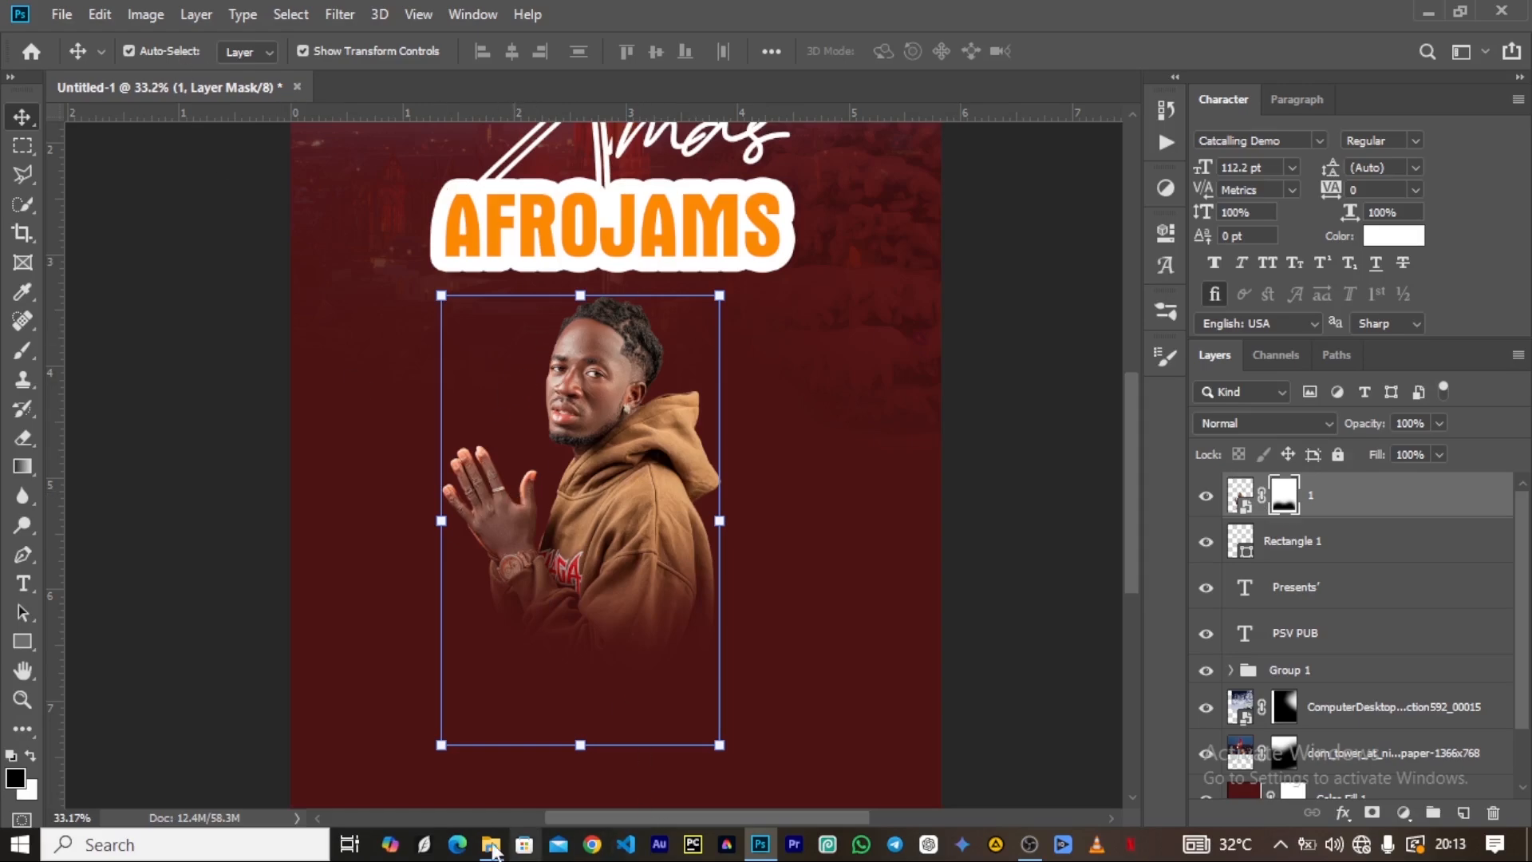
Place image 3 from the Artist folder at 100% scale beneath layer 1, duplicate it and hide the original.
{"action": "left_click", "coordinate": [492, 846]}
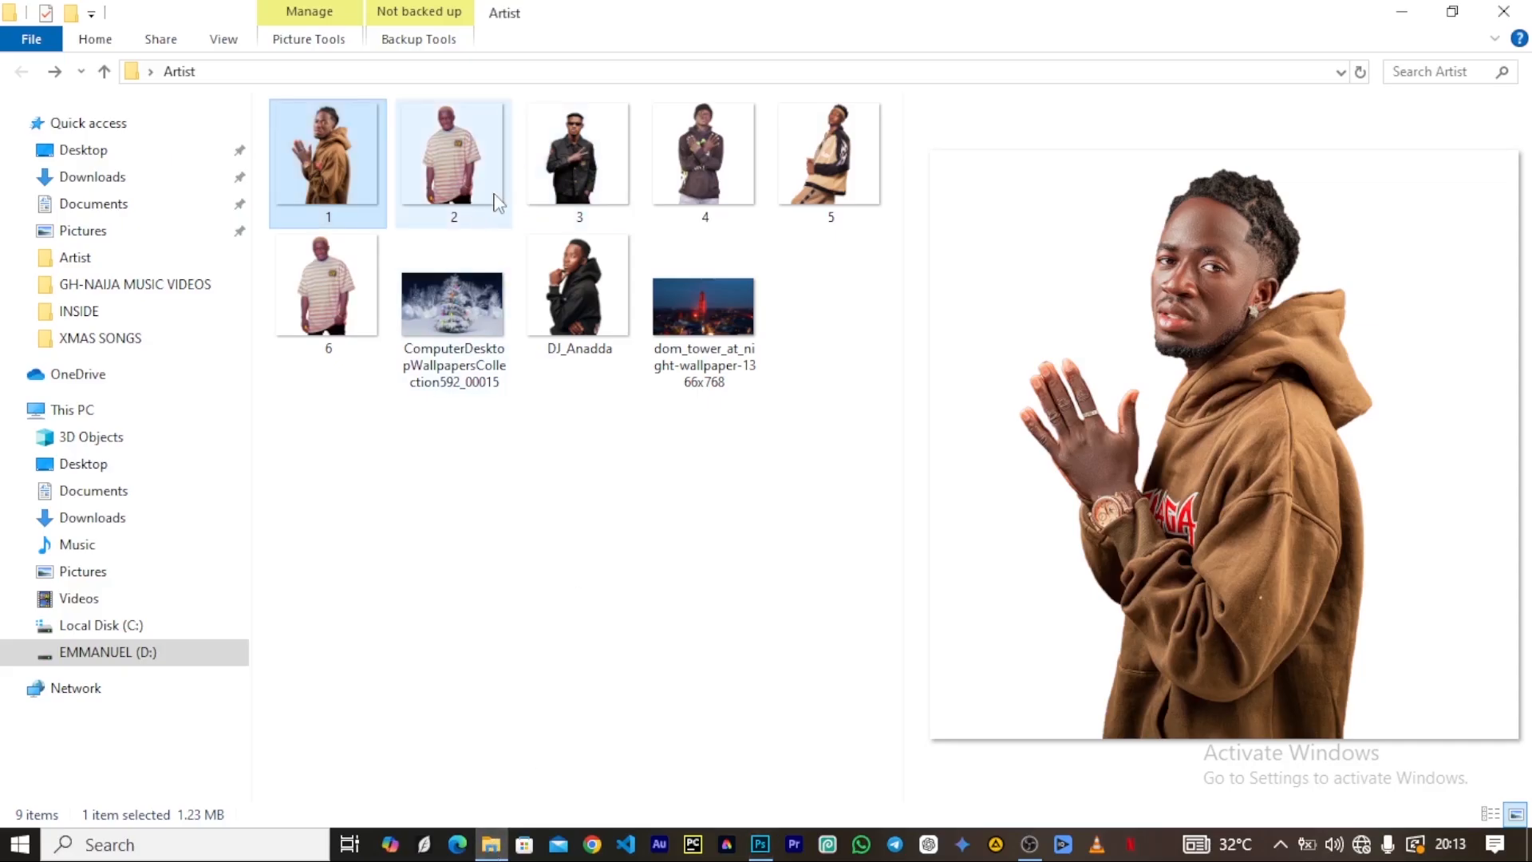
{"action": "left_click", "coordinate": [593, 170]}
{"action": "left_click_drag", "start_coordinate": [577, 154], "coordinate": [576, 554]}
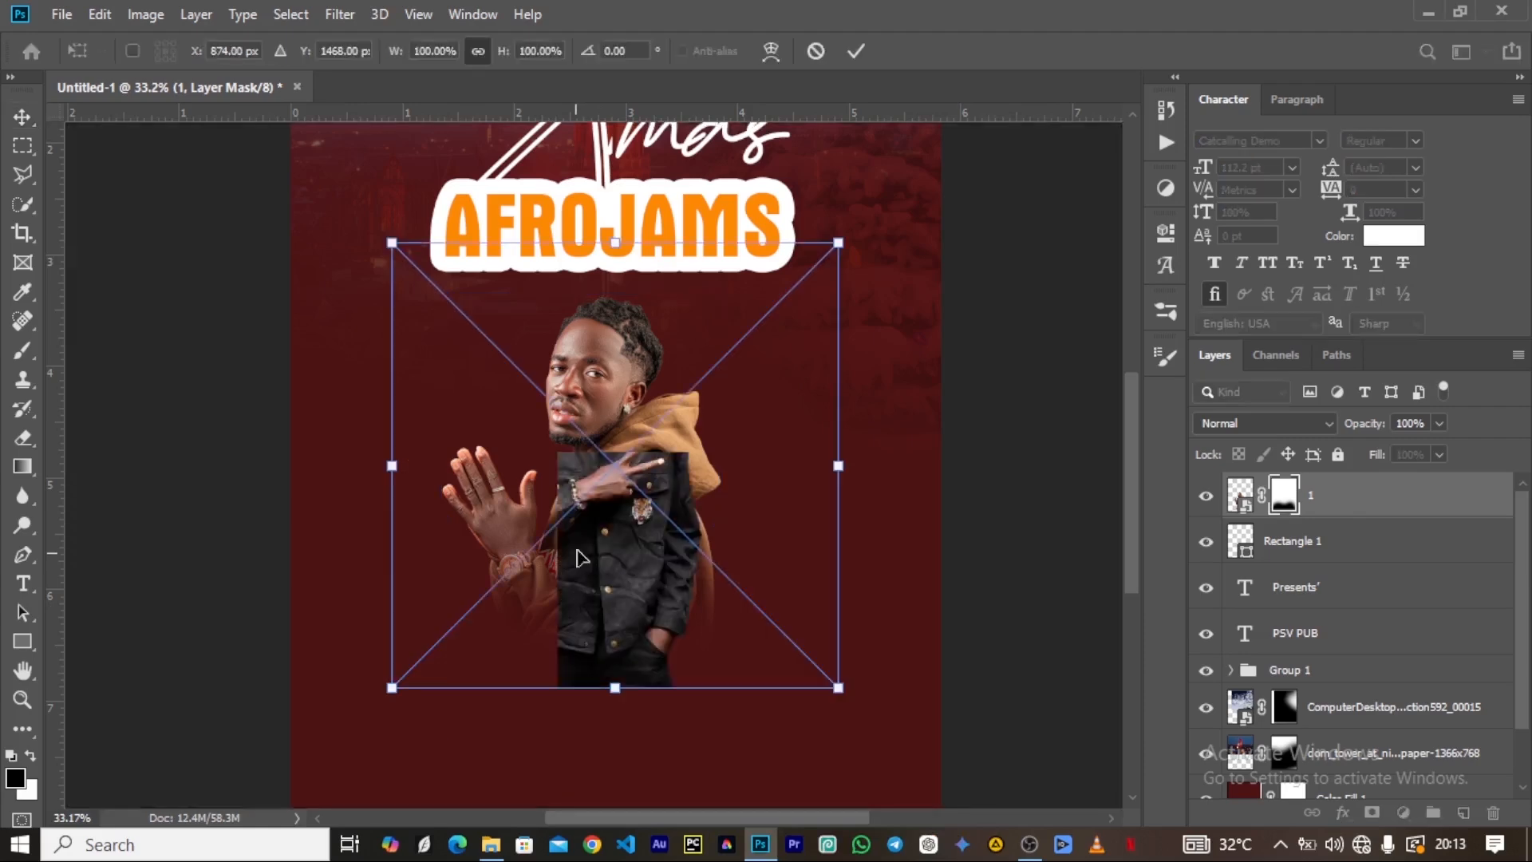
{"action": "left_click_drag", "start_coordinate": [1278, 502], "coordinate": [1296, 552]}
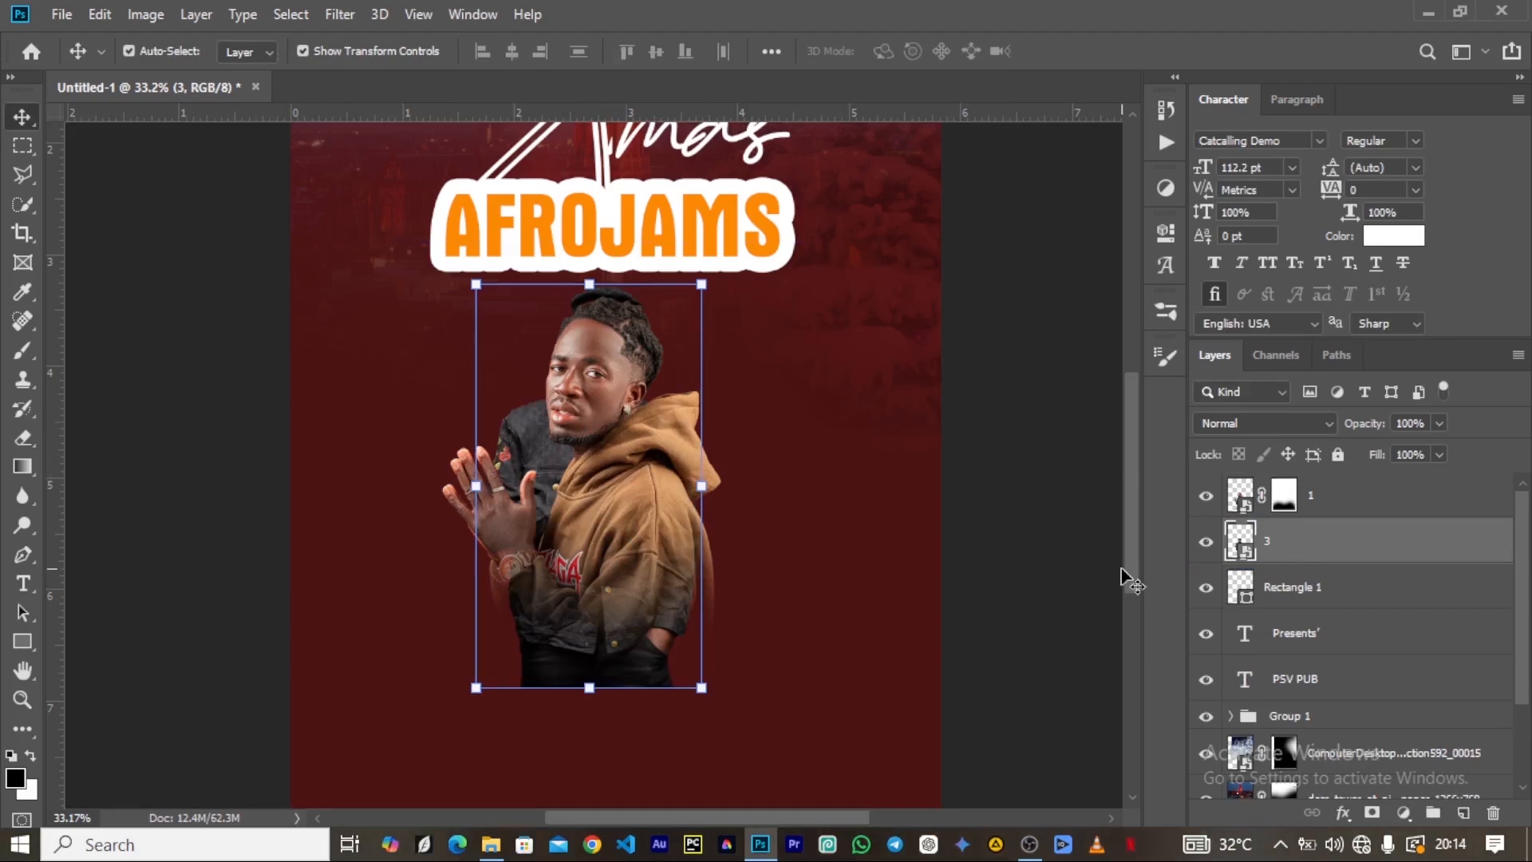
{"action": "key", "text": "ctrl+j"}
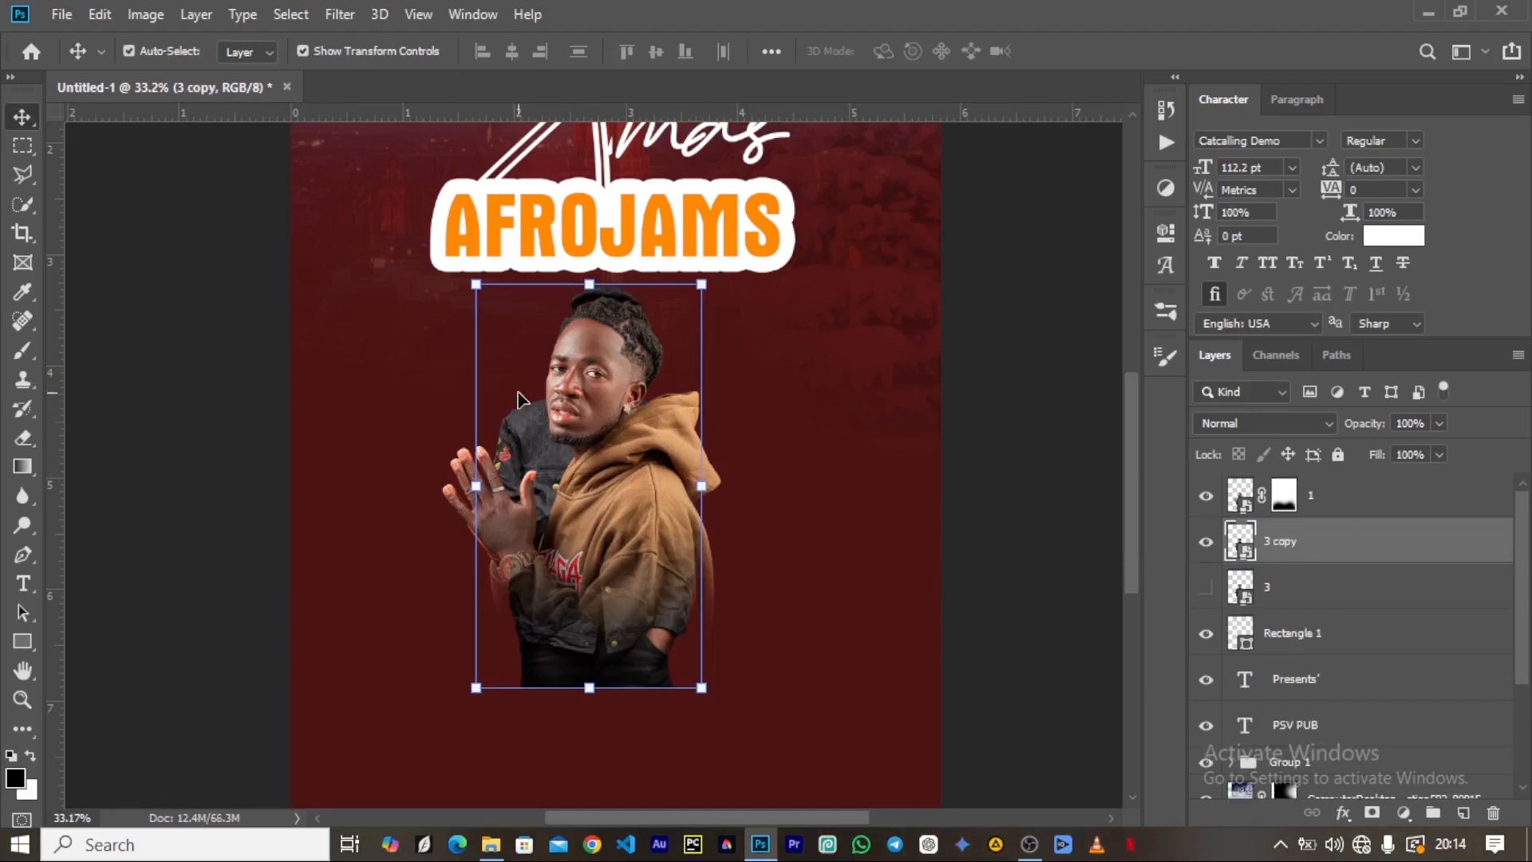
Move the copy of layer 3 to the left of the hoodie artist and scale it to about 84%.
{"action": "left_click_drag", "start_coordinate": [523, 451], "coordinate": [401, 451]}
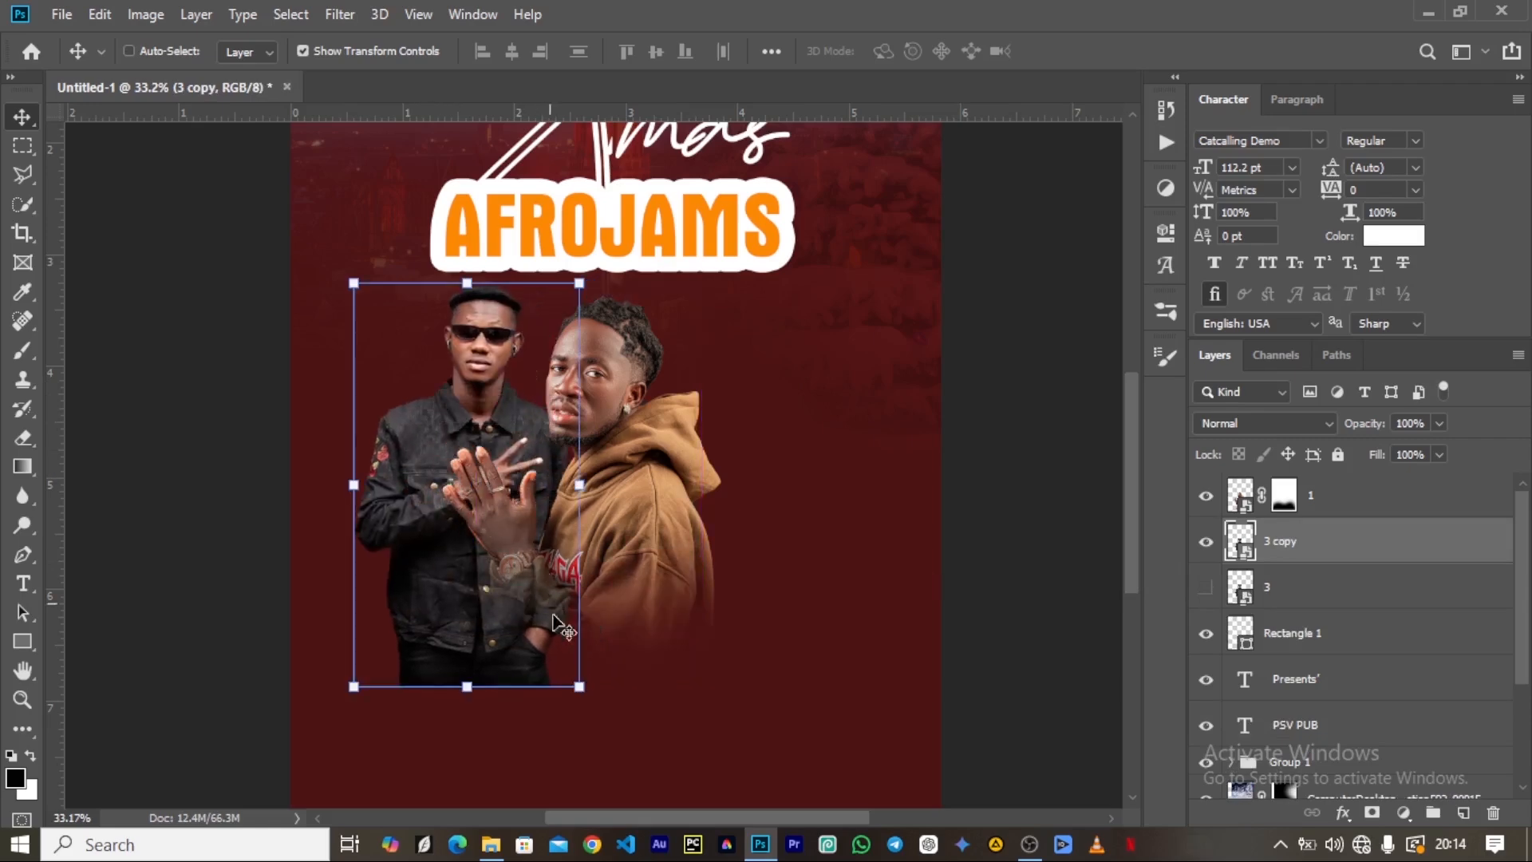
{"action": "key", "text": "ctrl+t"}
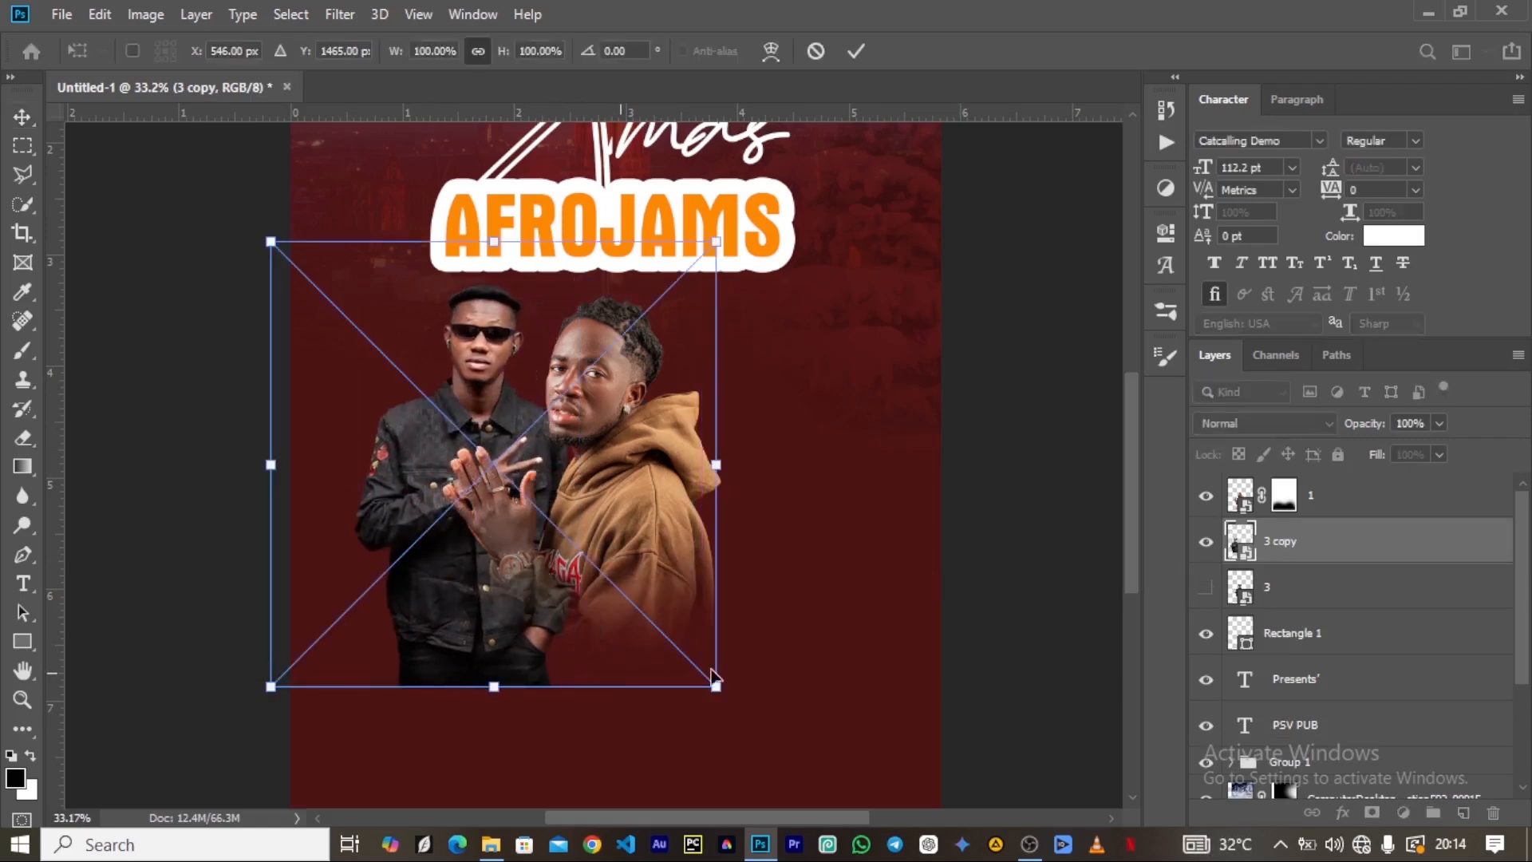
{"action": "left_click_drag", "start_coordinate": [718, 690], "coordinate": [673, 642]}
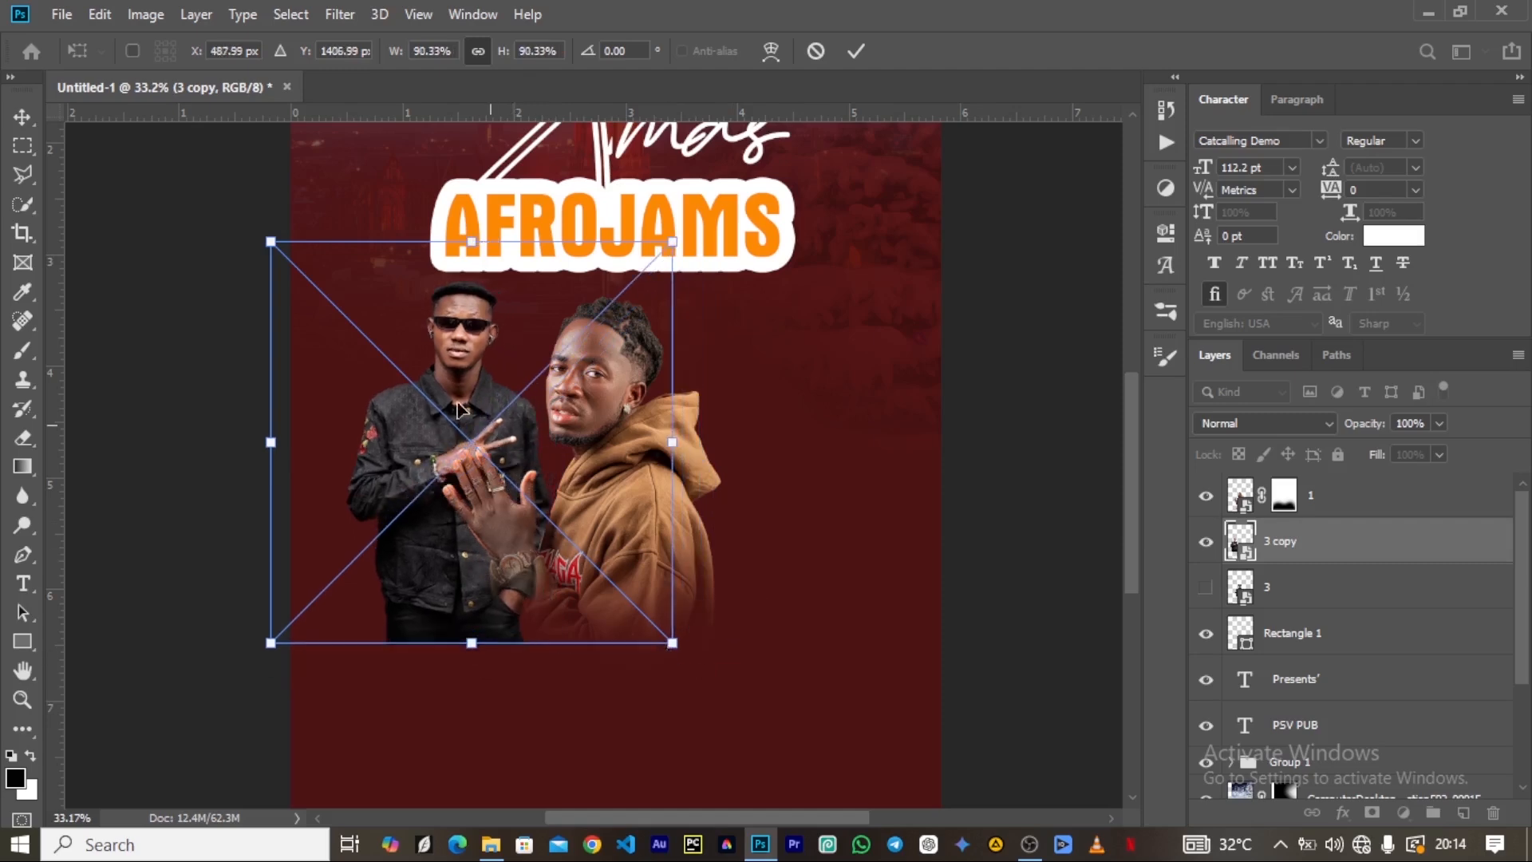
{"action": "left_click_drag", "start_coordinate": [444, 402], "coordinate": [452, 417]}
{"action": "left_click_drag", "start_coordinate": [677, 655], "coordinate": [650, 628]}
{"action": "left_click_drag", "start_coordinate": [469, 465], "coordinate": [501, 471]}
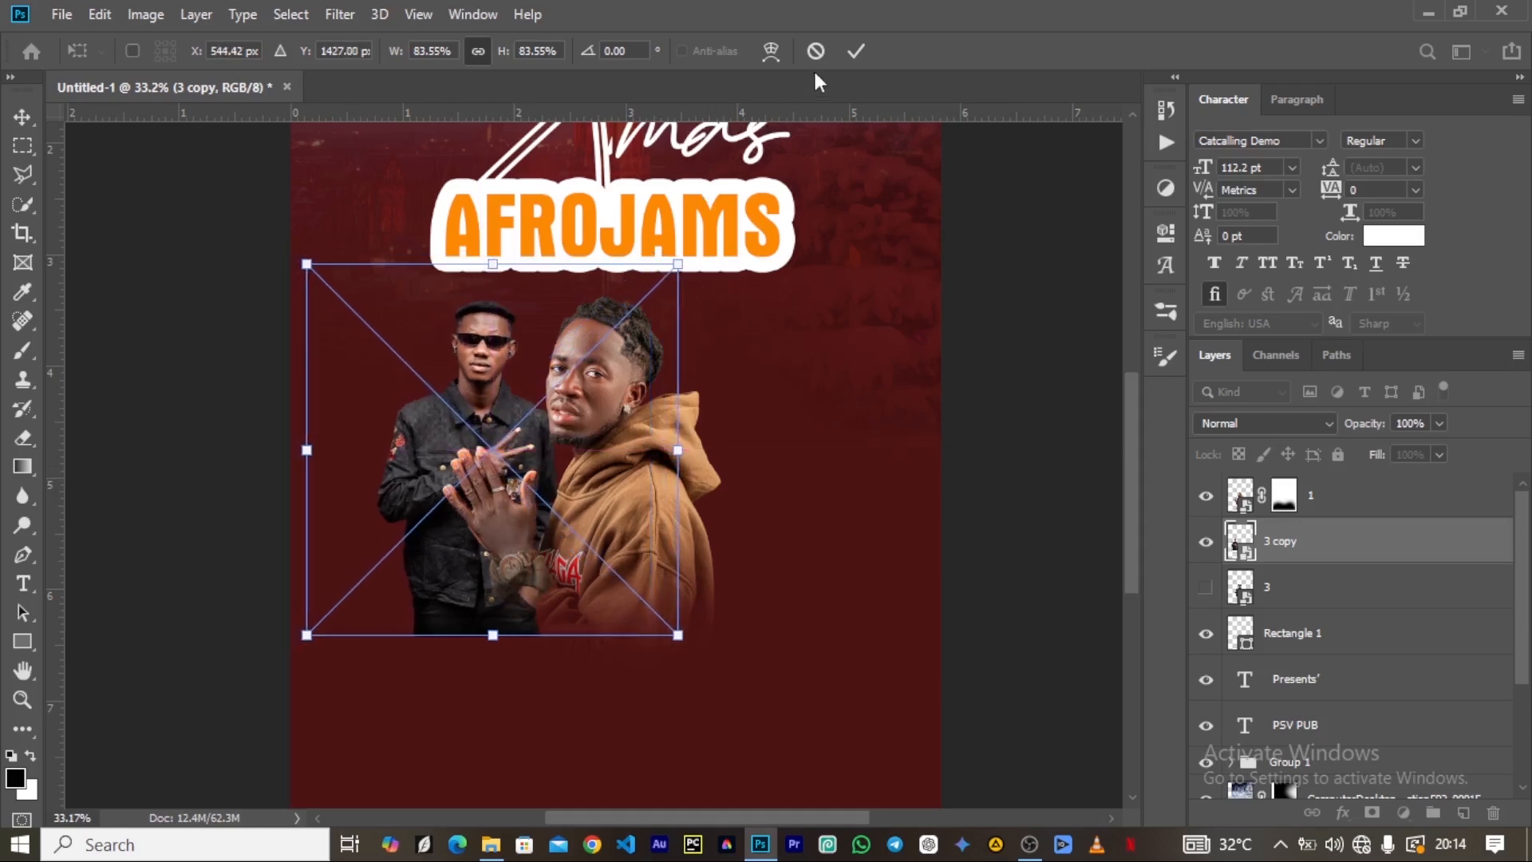
{"action": "left_click", "coordinate": [854, 53]}
Add a layer mask to the 3 copy layer and paint black with the 1000 px soft brush to fade the artist's lower body.
{"action": "left_click", "coordinate": [1371, 814]}
{"action": "key", "text": "b"}
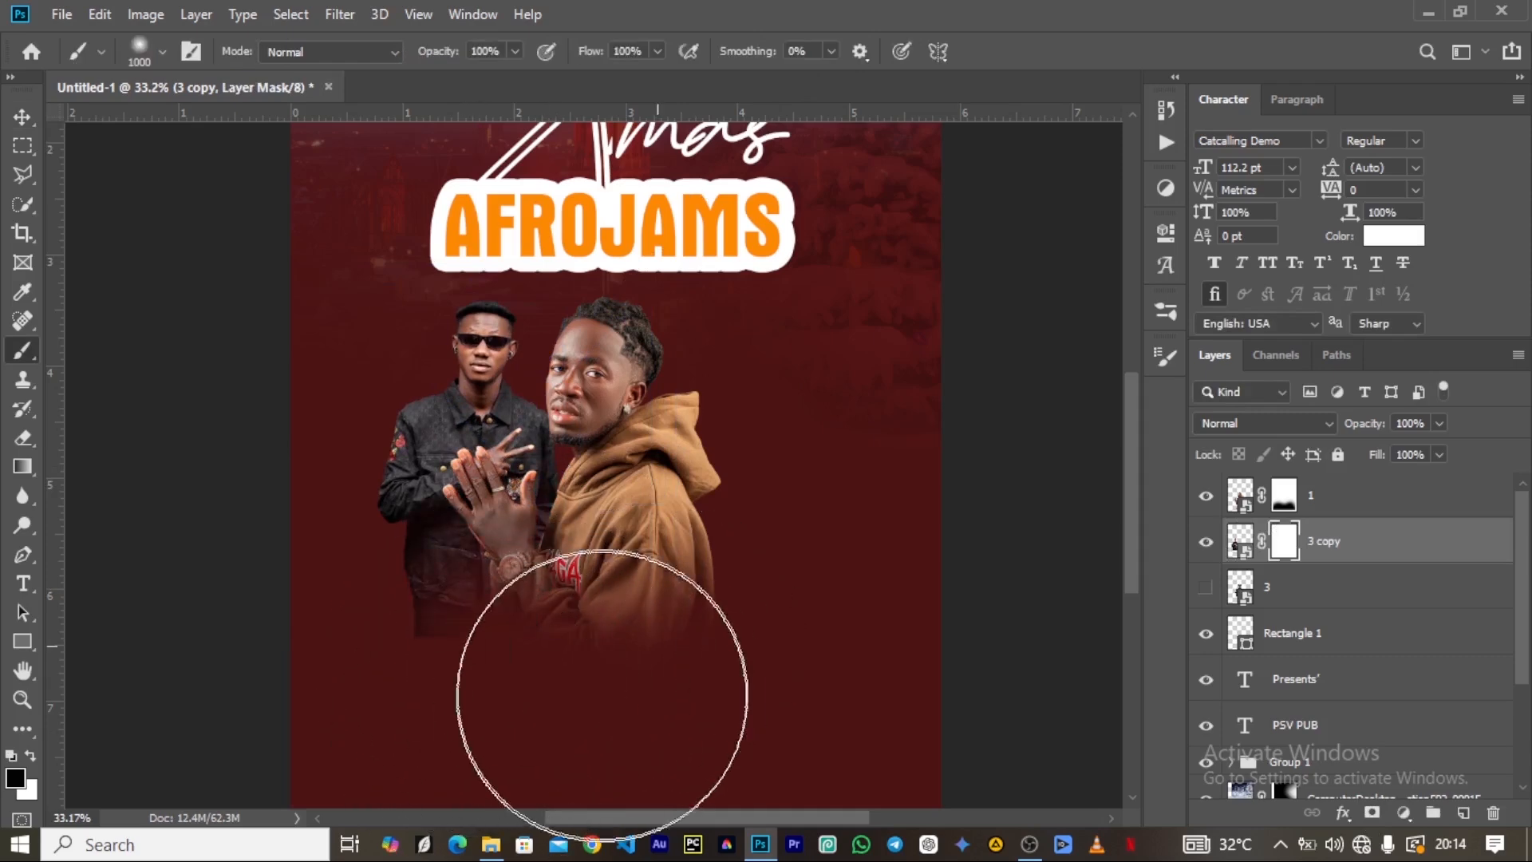
{"action": "mouse_move", "coordinate": [375, 678]}
{"action": "left_mouse_down"}
{"action": "mouse_move", "coordinate": [366, 647]}
{"action": "mouse_move", "coordinate": [315, 671]}
{"action": "mouse_move", "coordinate": [683, 576]}
{"action": "left_mouse_up"}
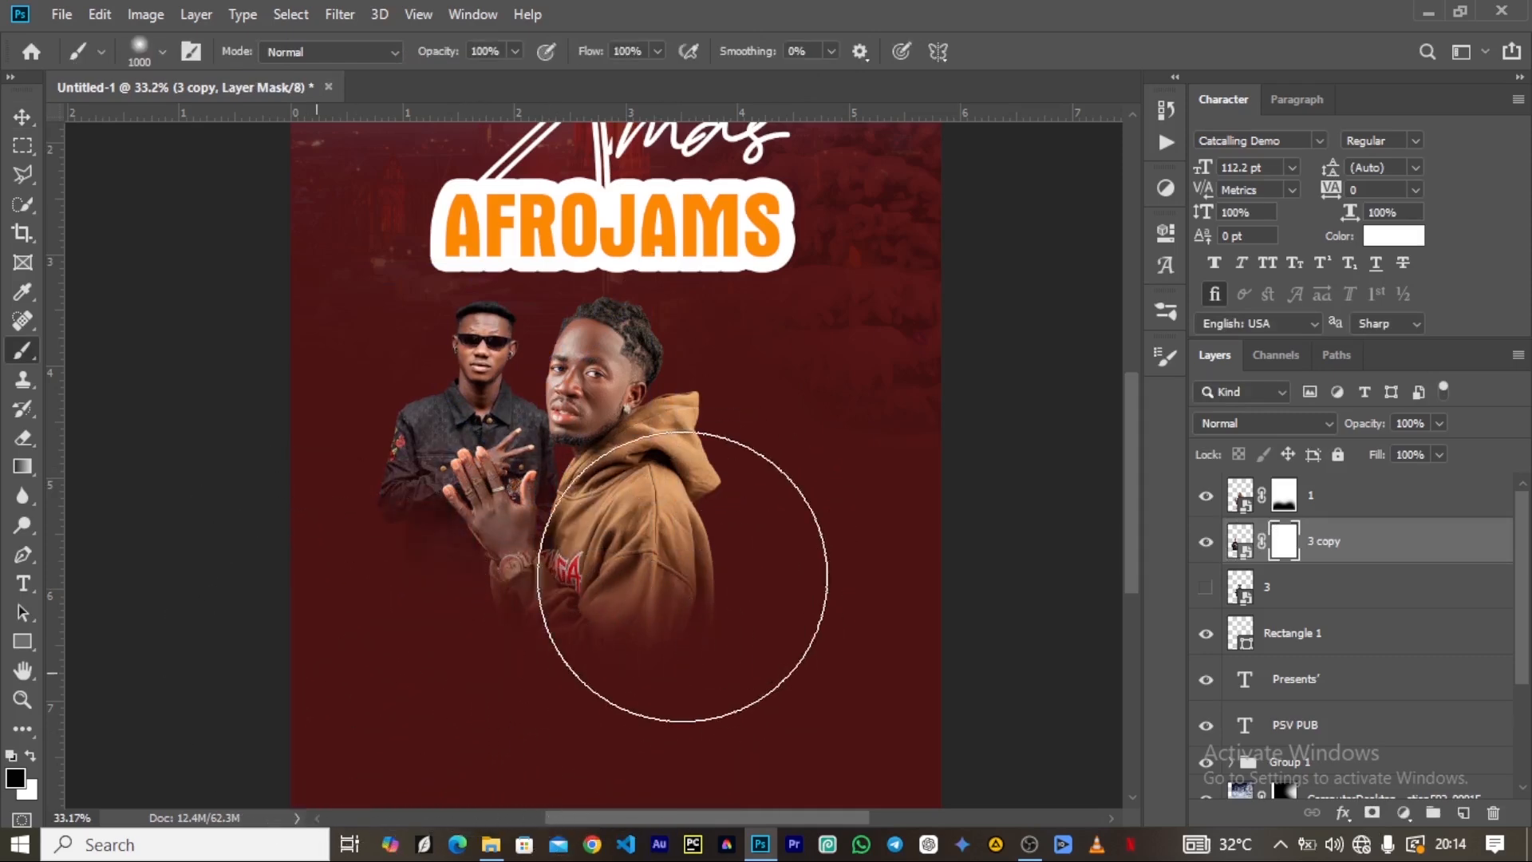
{"action": "mouse_move", "coordinate": [574, 684]}
{"action": "left_mouse_down"}
{"action": "mouse_move", "coordinate": [726, 733]}
{"action": "mouse_move", "coordinate": [791, 565]}
{"action": "mouse_move", "coordinate": [702, 574]}
{"action": "left_mouse_up"}
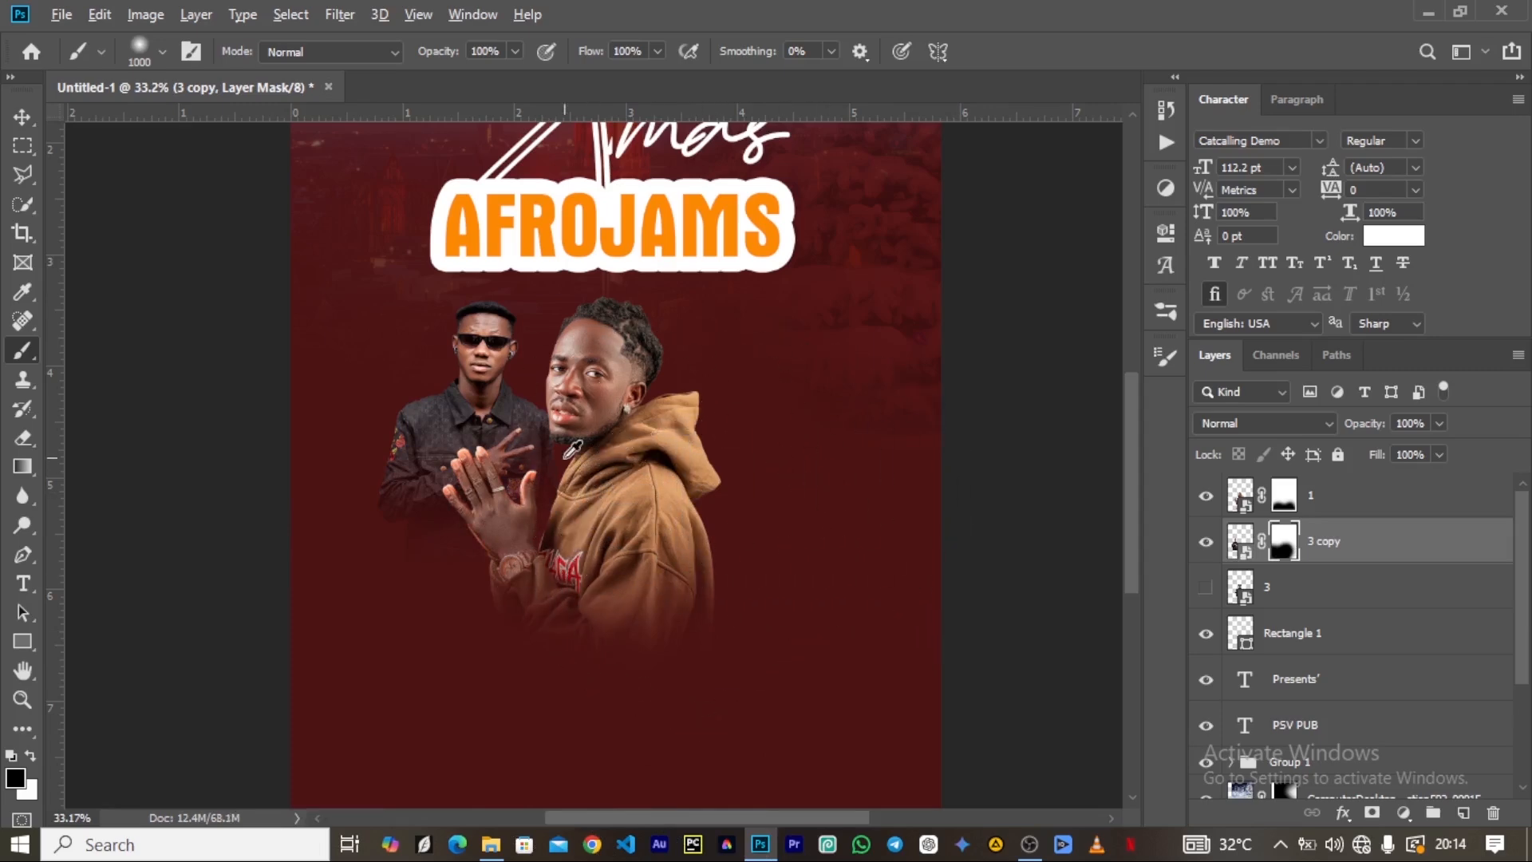
{"action": "scroll", "coordinate": [573, 449], "scroll_direction": "down", "scroll_amount": 3}
{"action": "left_click", "coordinate": [22, 116]}
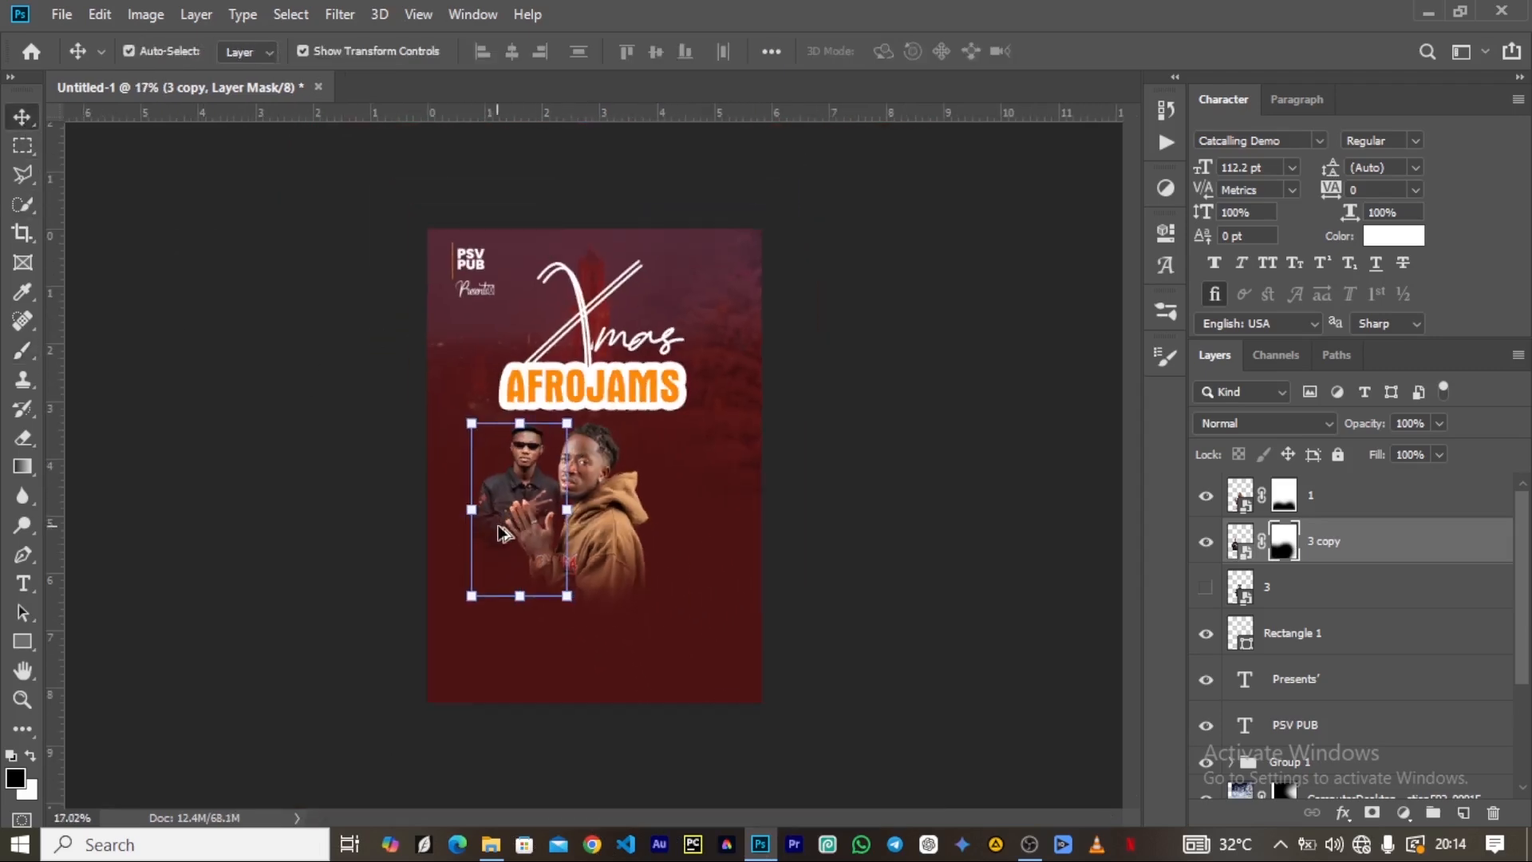
Place image 2 from the Artist folder at 100% scale to the right of the hoodie artist, duplicate it and hide the copy.
{"action": "scroll", "coordinate": [519, 518], "scroll_direction": "up", "scroll_amount": 2}
{"action": "left_click", "coordinate": [493, 847]}
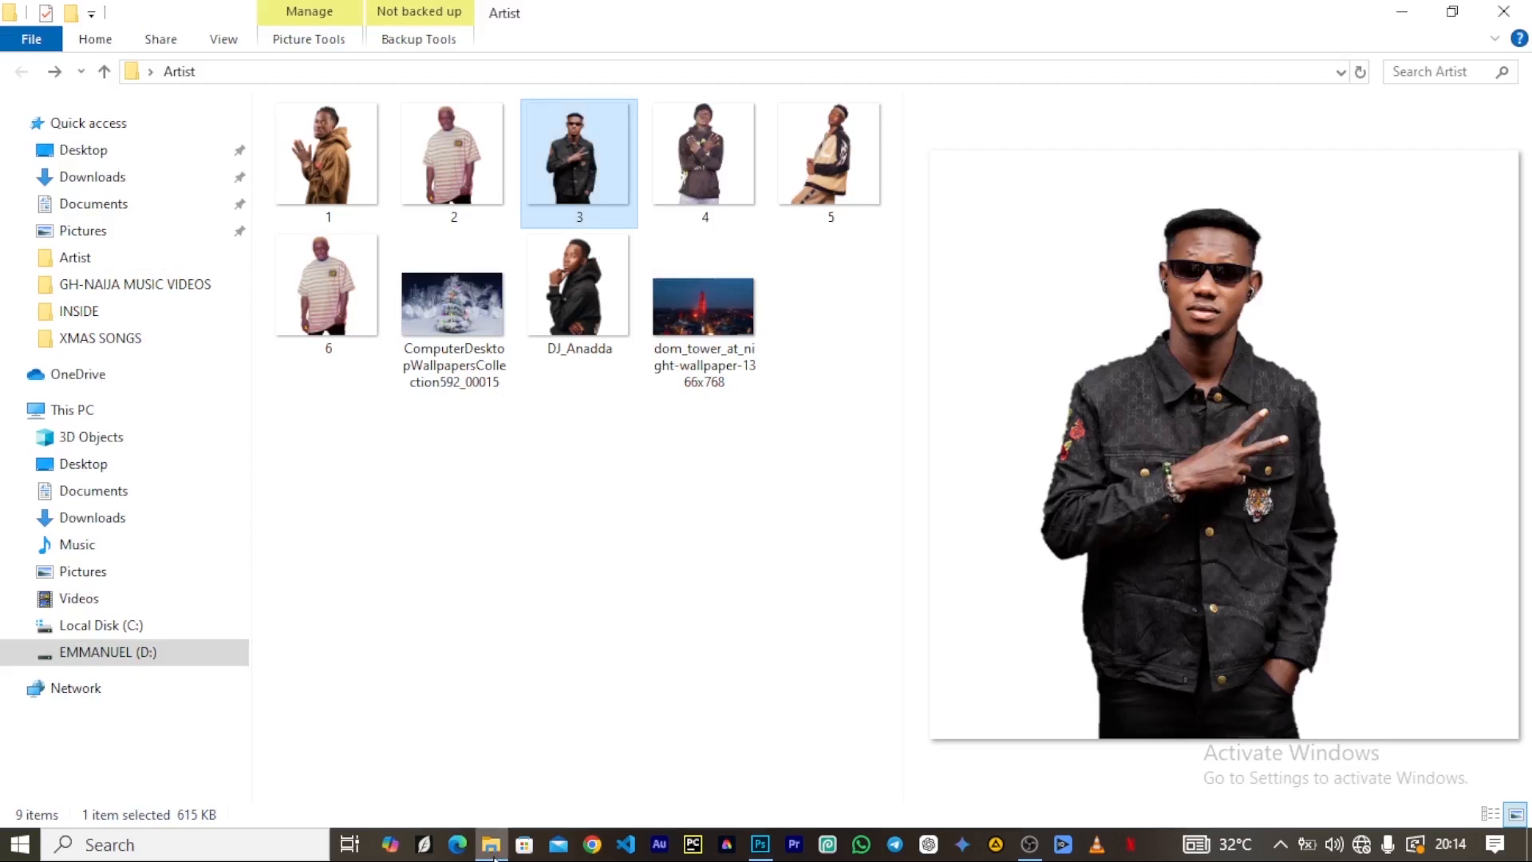
{"action": "left_click_drag", "start_coordinate": [435, 174], "coordinate": [718, 582]}
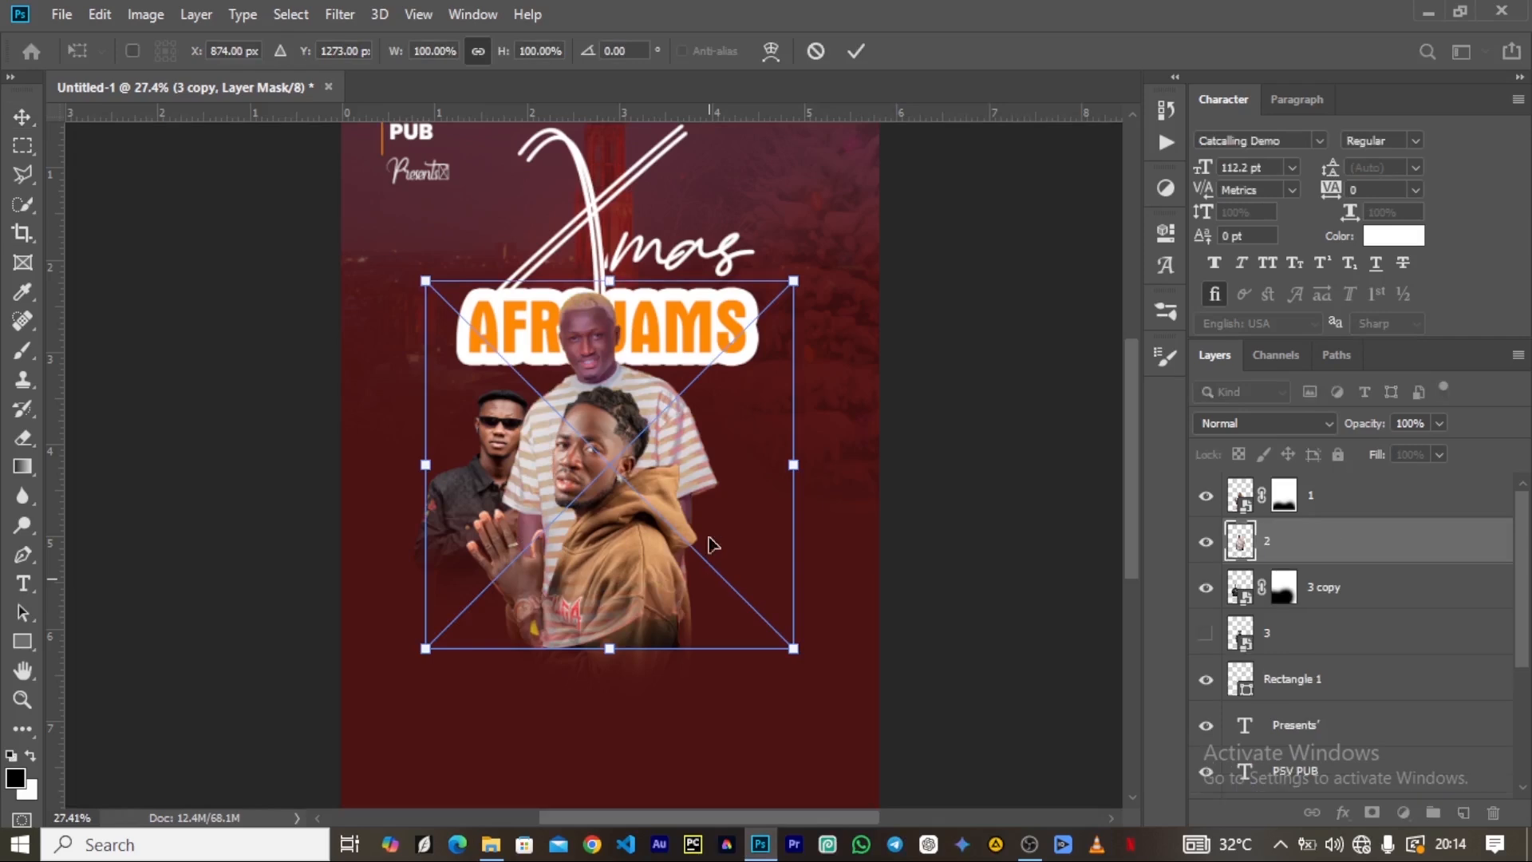
{"action": "left_click_drag", "start_coordinate": [664, 355], "coordinate": [727, 432]}
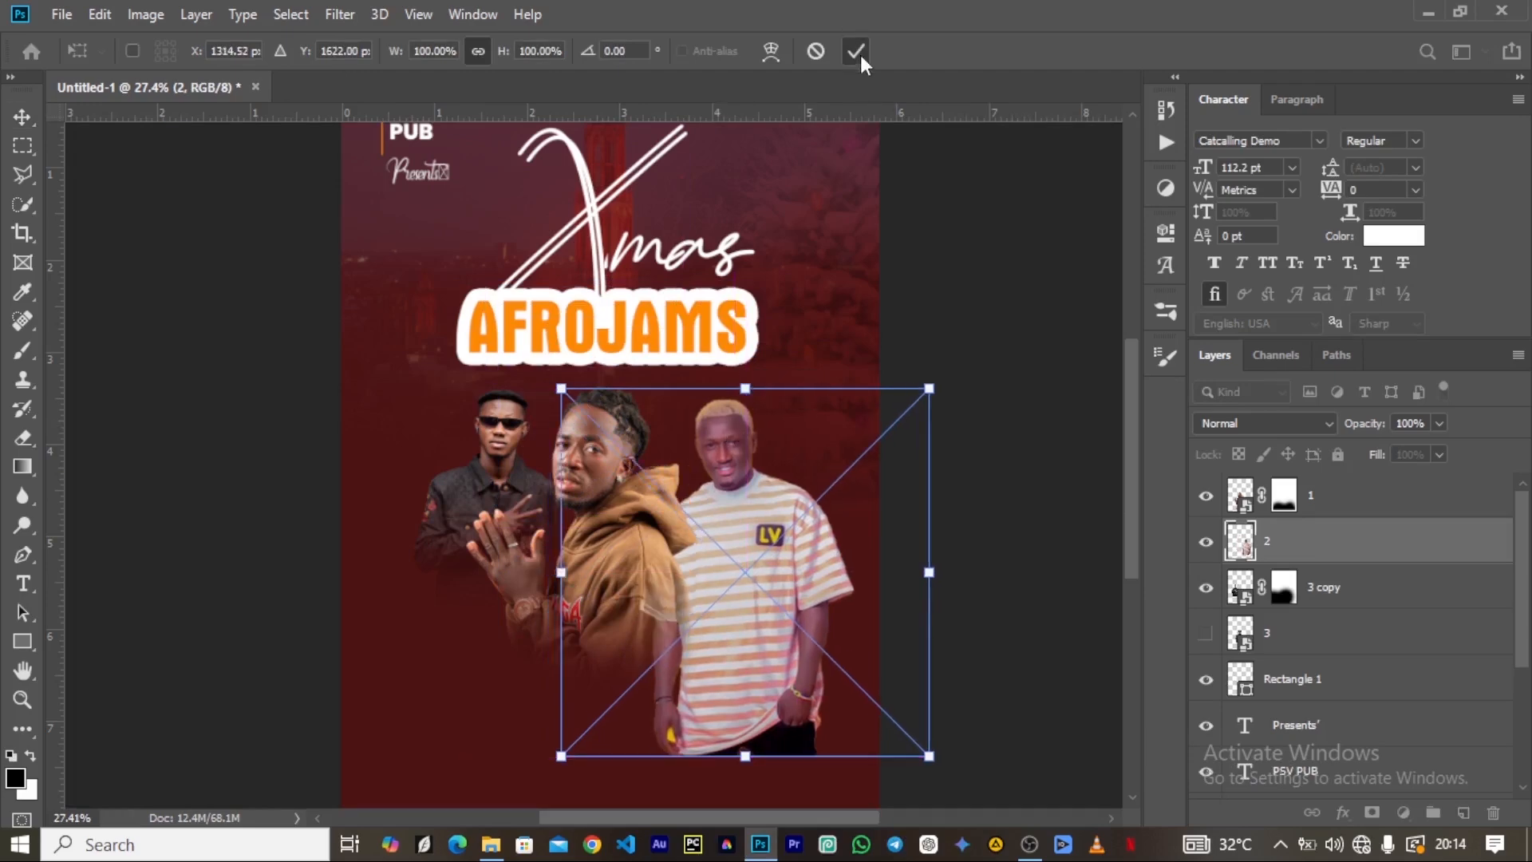
{"action": "left_click", "coordinate": [856, 51]}
{"action": "key", "text": "ctrl+j"}
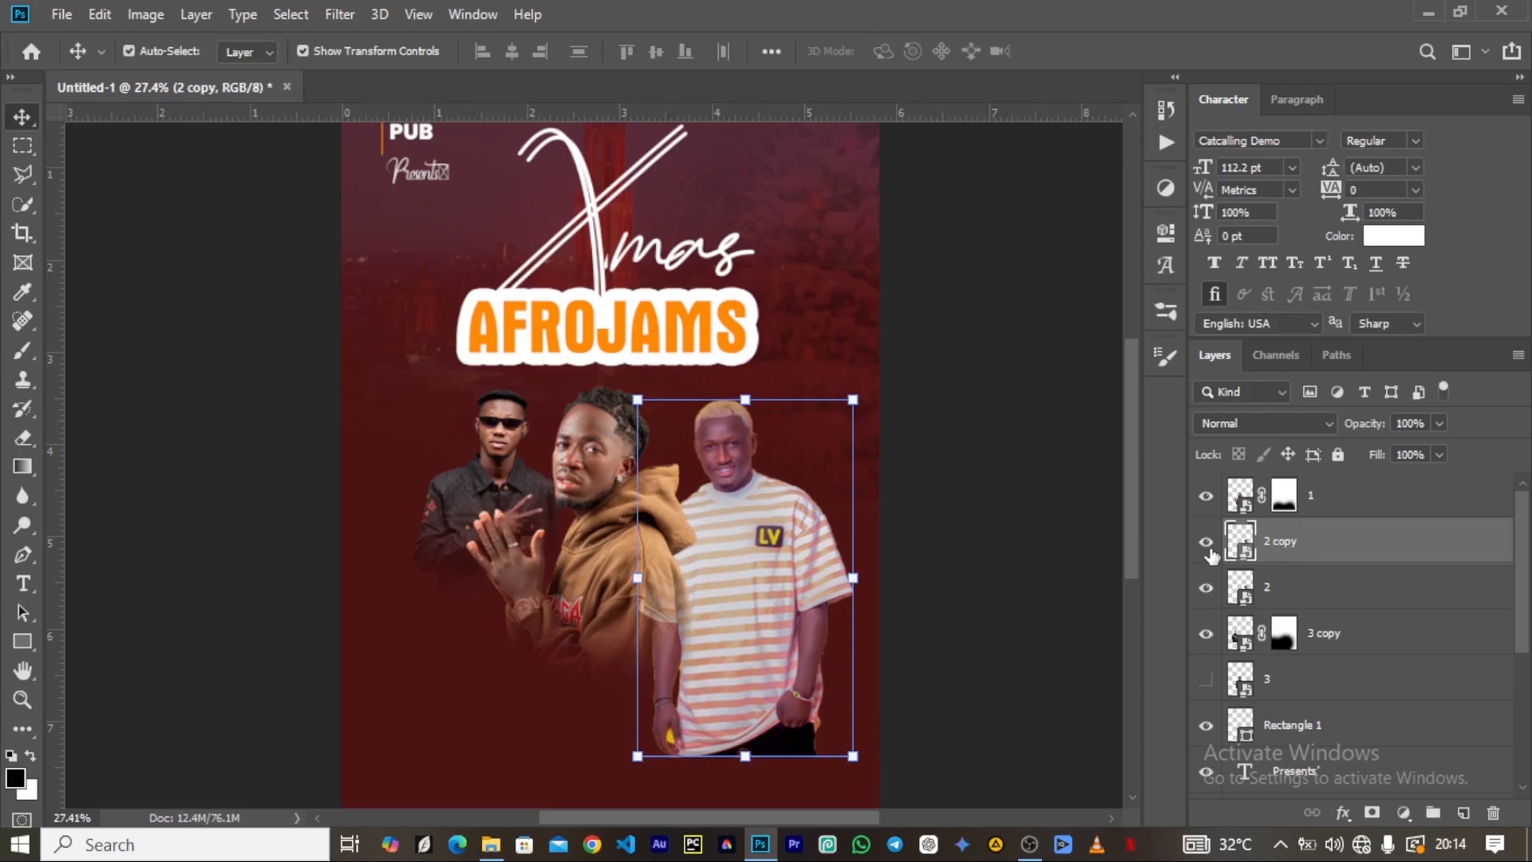
{"action": "left_click", "coordinate": [1206, 545]}
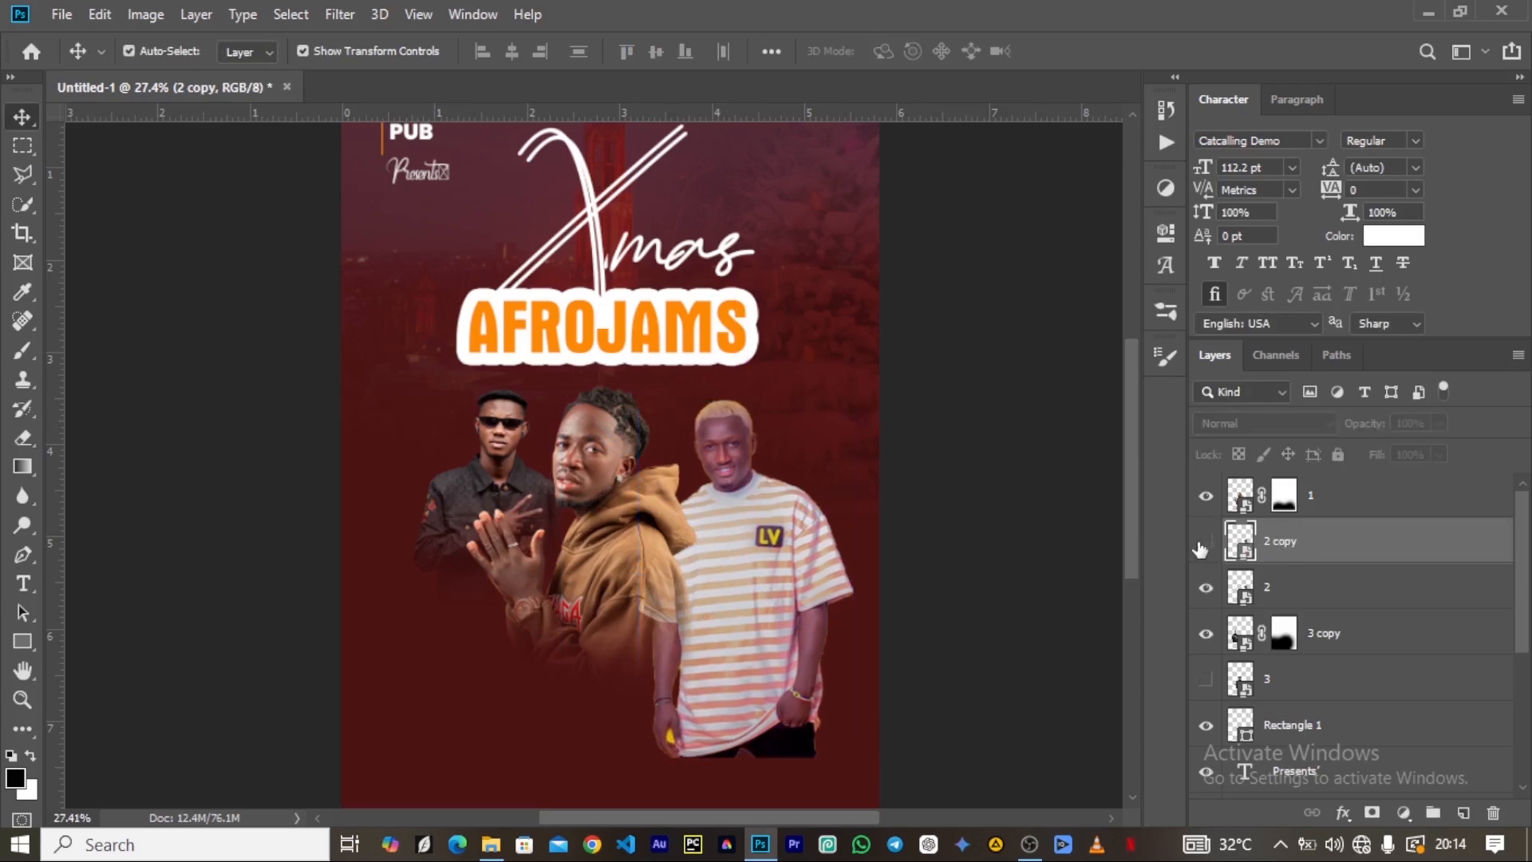
Add a layer mask to layer 2 and paint black with the 1000 px soft brush to fade the striped-shirt artist's lower body.
{"action": "left_click", "coordinate": [1272, 588]}
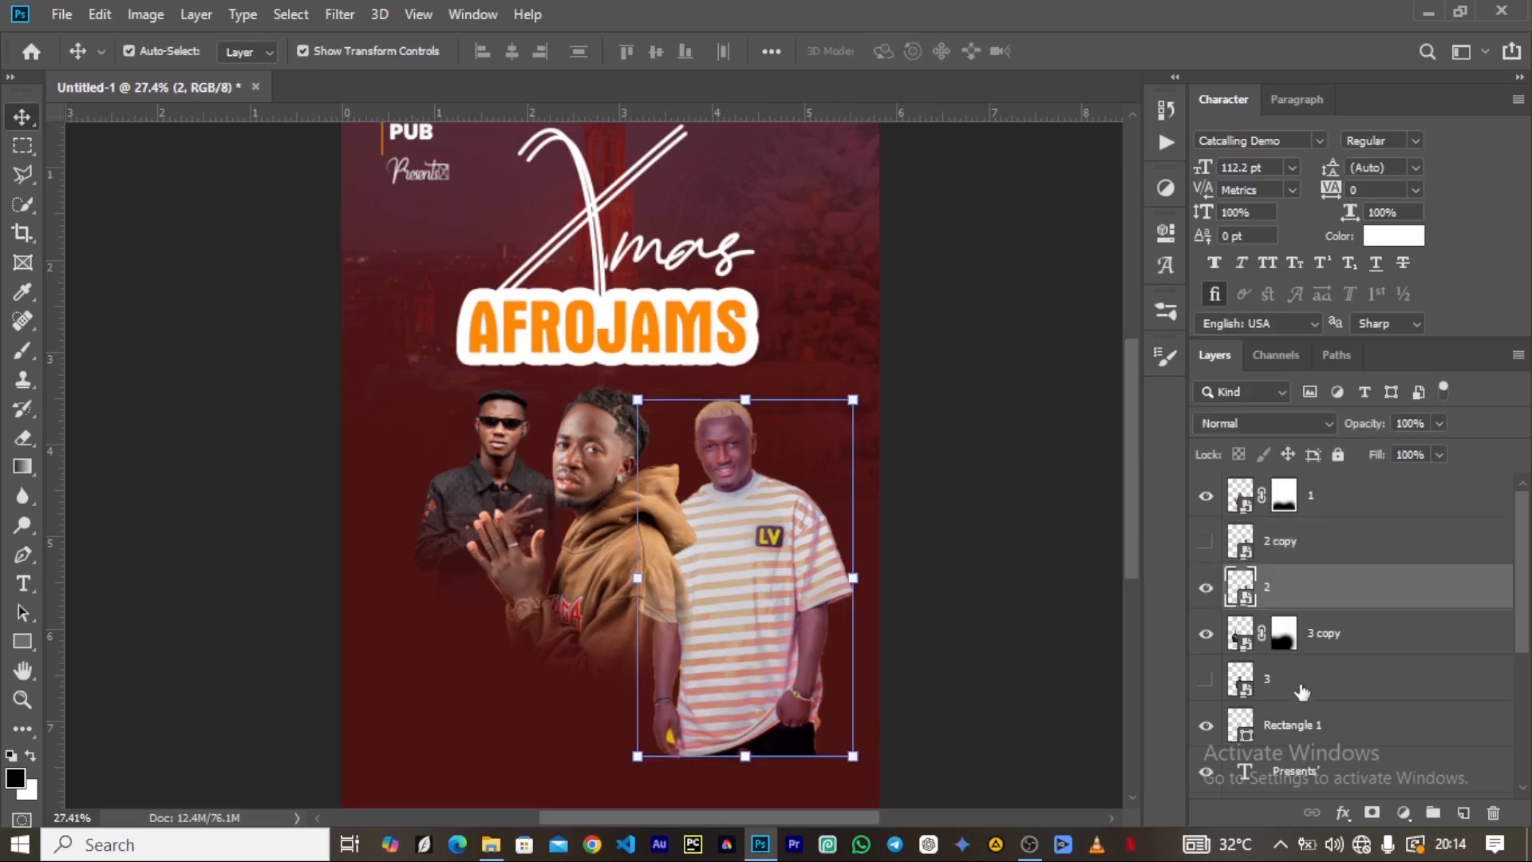
{"action": "left_click", "coordinate": [1371, 812]}
{"action": "key", "text": "b"}
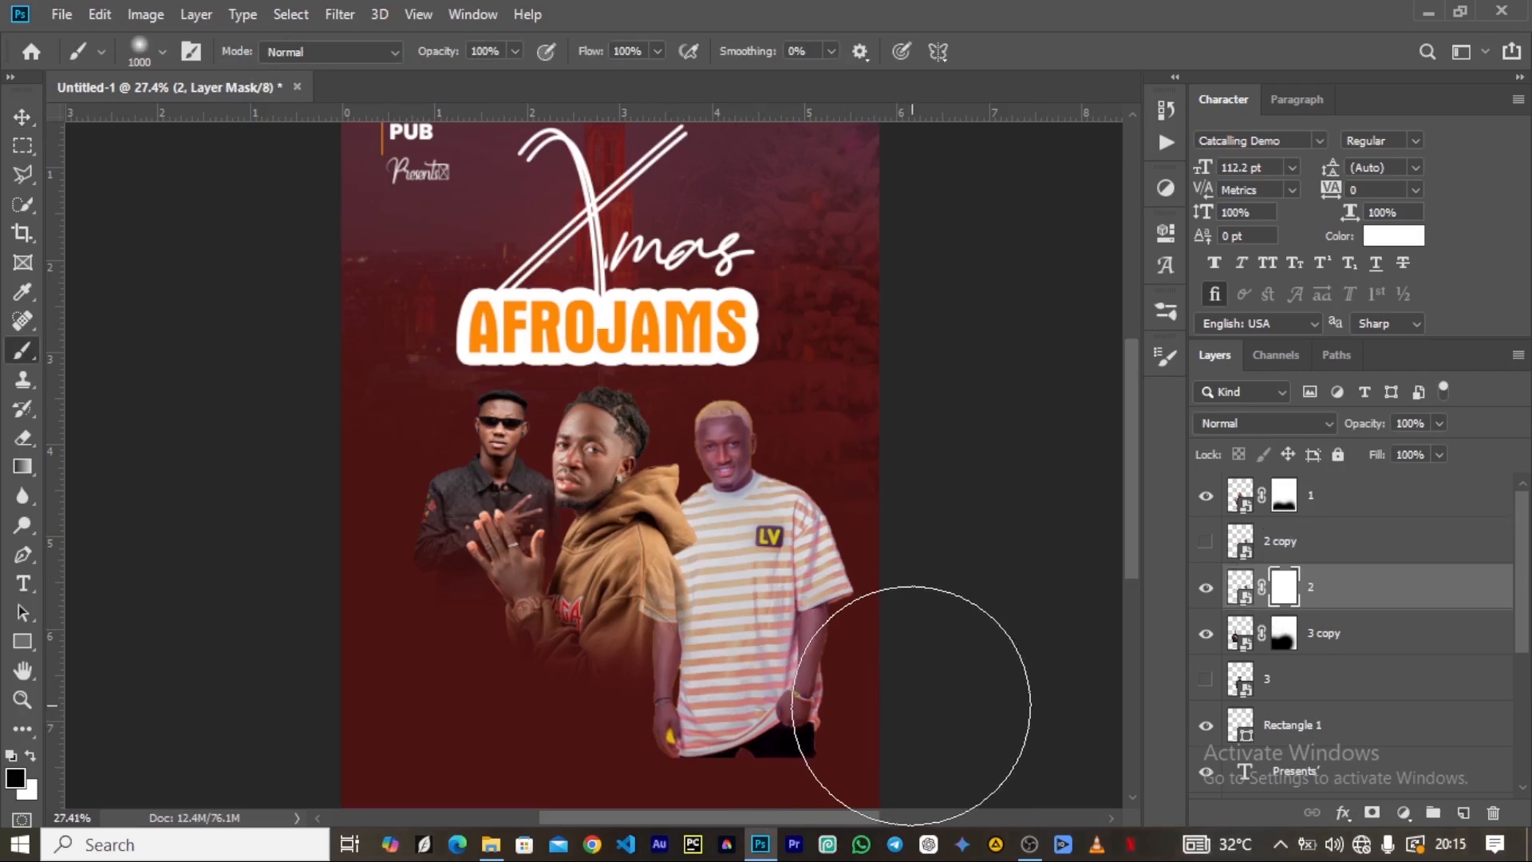
{"action": "mouse_move", "coordinate": [837, 734]}
{"action": "left_mouse_down"}
{"action": "mouse_move", "coordinate": [554, 745]}
{"action": "mouse_move", "coordinate": [588, 711]}
{"action": "mouse_move", "coordinate": [883, 787]}
{"action": "mouse_move", "coordinate": [838, 728]}
{"action": "mouse_move", "coordinate": [773, 766]}
{"action": "mouse_move", "coordinate": [680, 773]}
{"action": "mouse_move", "coordinate": [479, 615]}
{"action": "mouse_move", "coordinate": [540, 649]}
{"action": "left_mouse_up"}
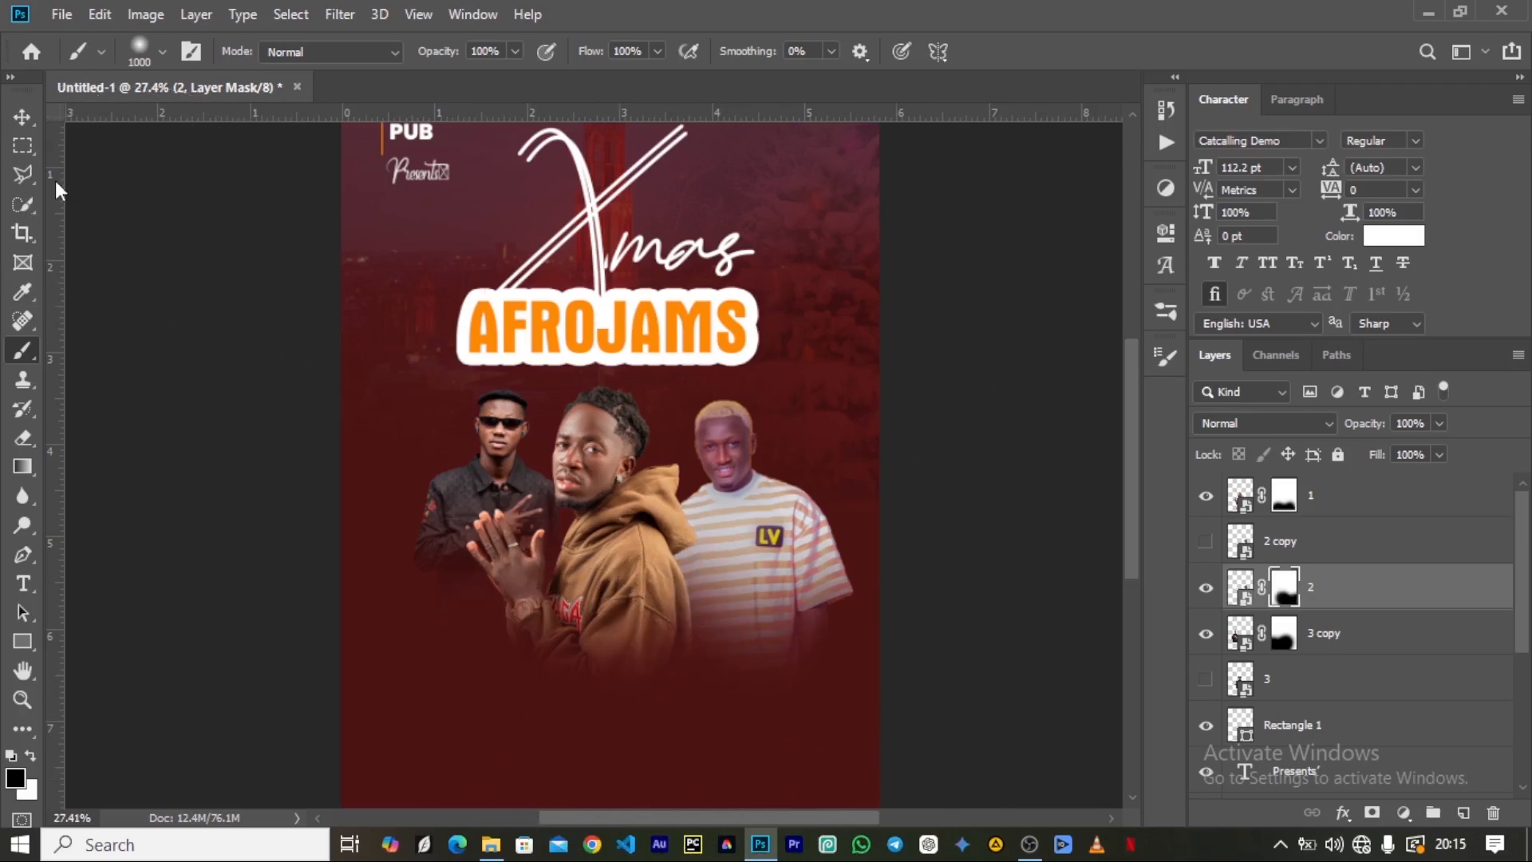
Scale the faded striped-shirt artist on layer 2 down to about 89%.
{"action": "left_click", "coordinate": [22, 117]}
{"action": "left_click", "coordinate": [853, 756]}
{"action": "left_click", "coordinate": [859, 752]}
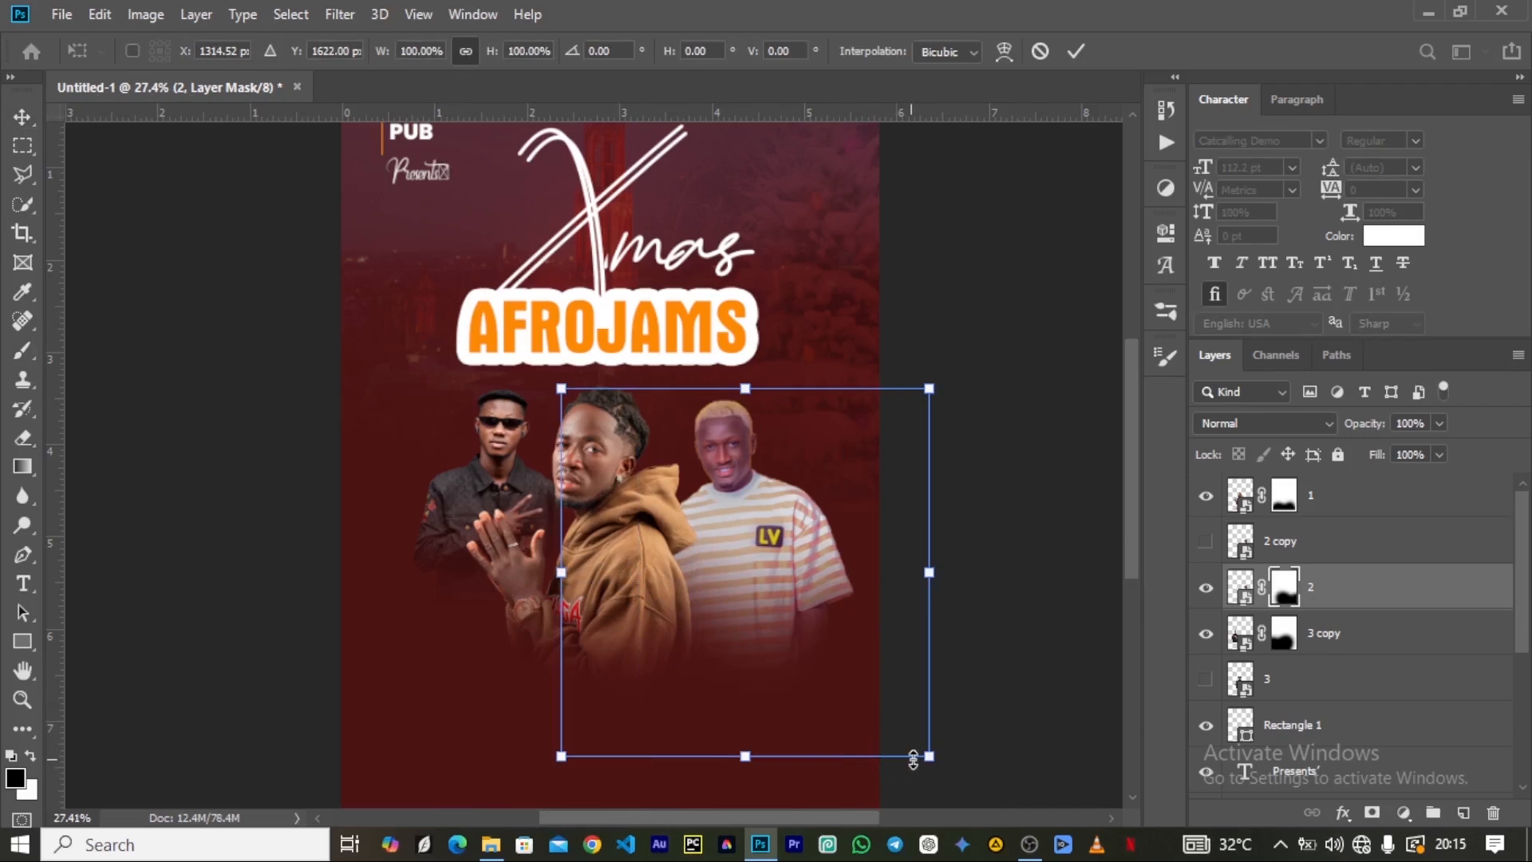
{"action": "left_click_drag", "start_coordinate": [928, 756], "coordinate": [888, 715]}
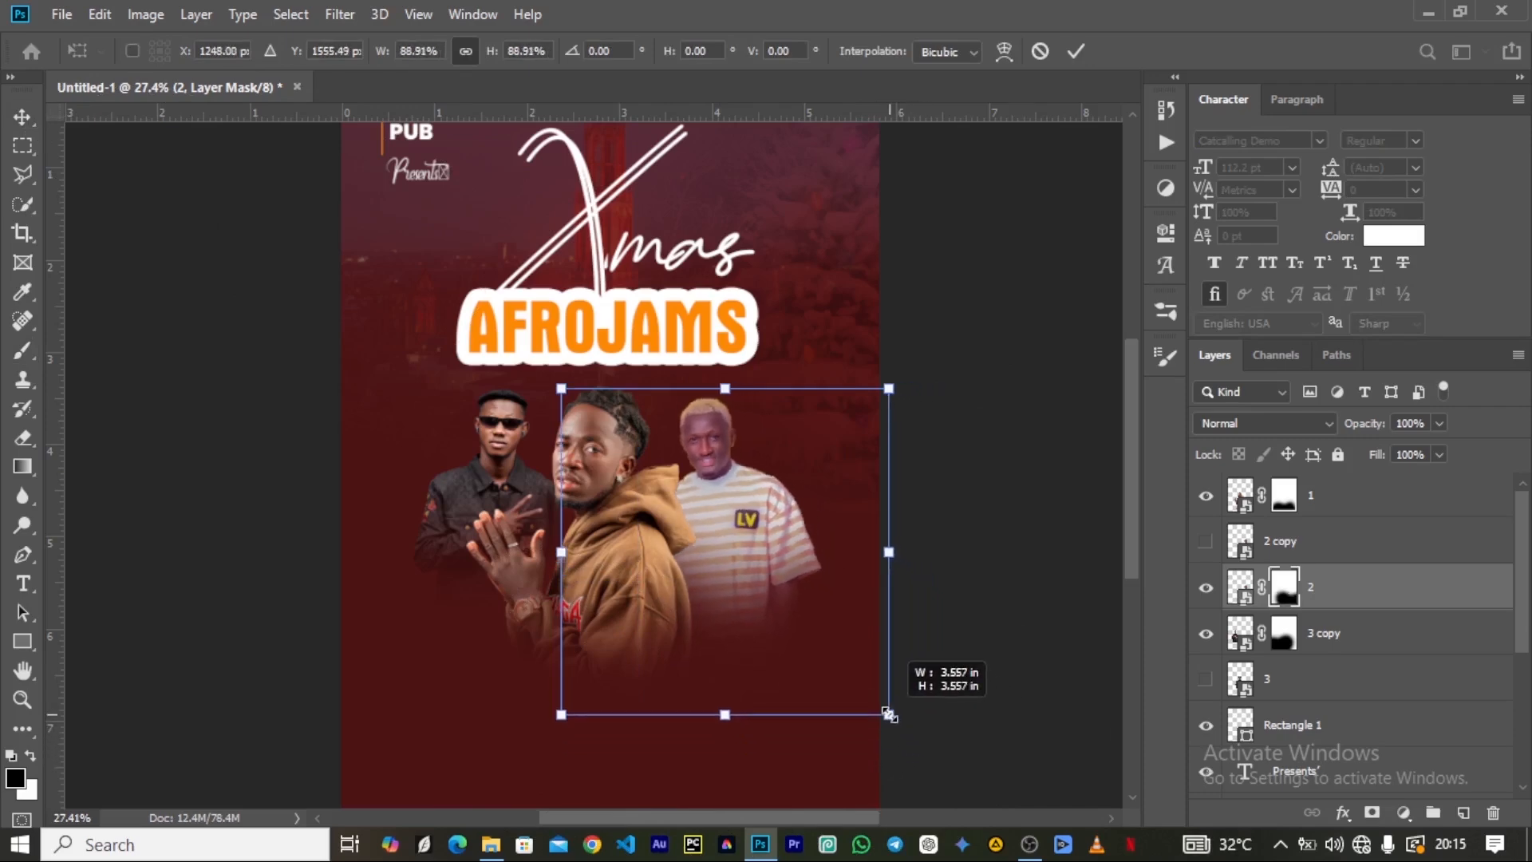
{"action": "left_click", "coordinate": [1075, 51]}
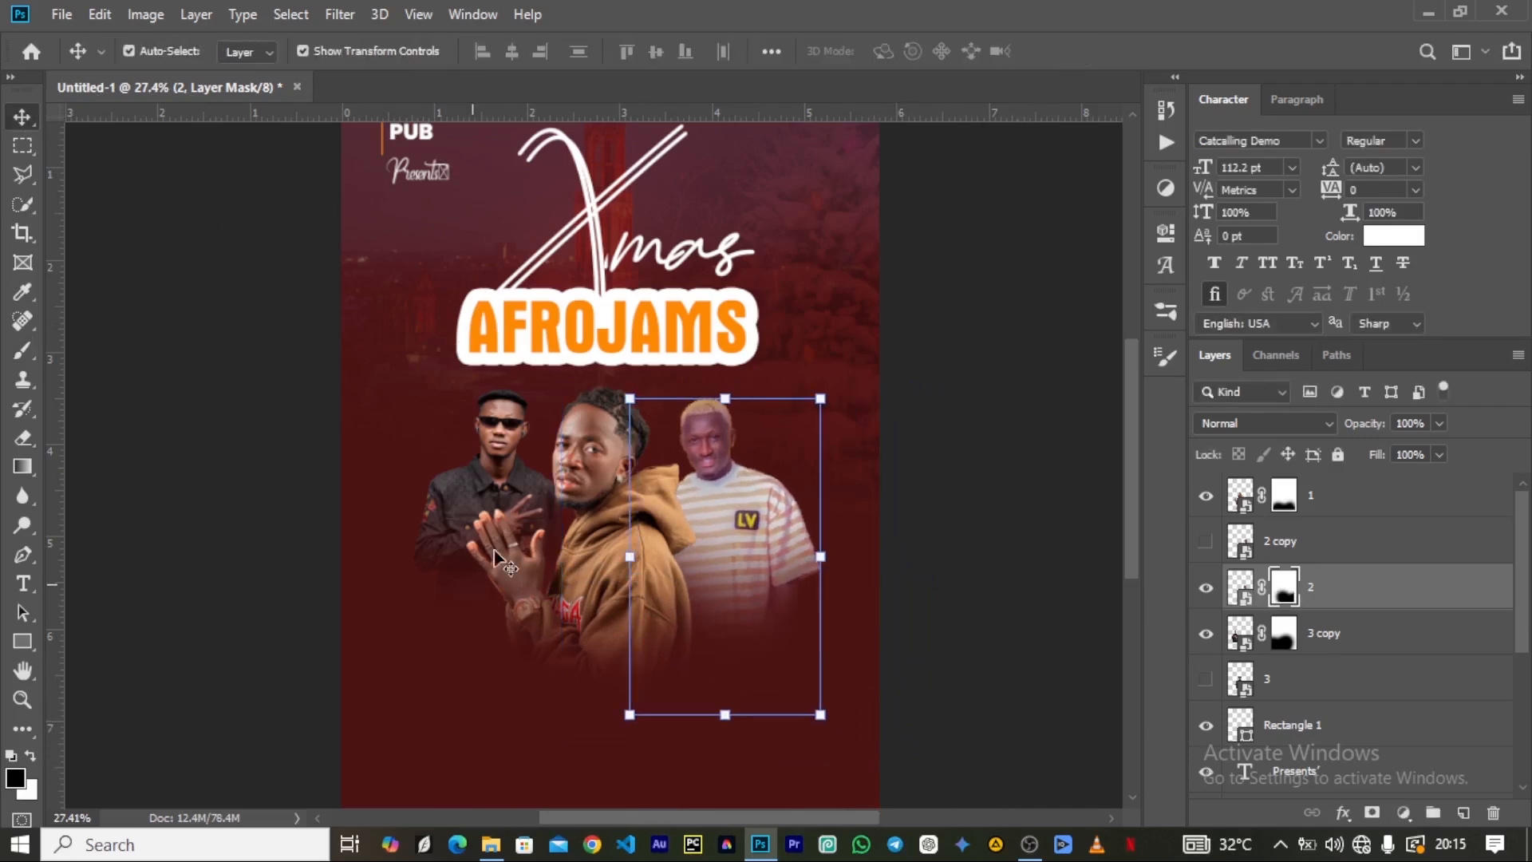
{"action": "scroll", "coordinate": [556, 530], "scroll_direction": "down", "scroll_amount": 2}
{"action": "scroll", "coordinate": [527, 519], "scroll_direction": "up", "scroll_amount": 6}
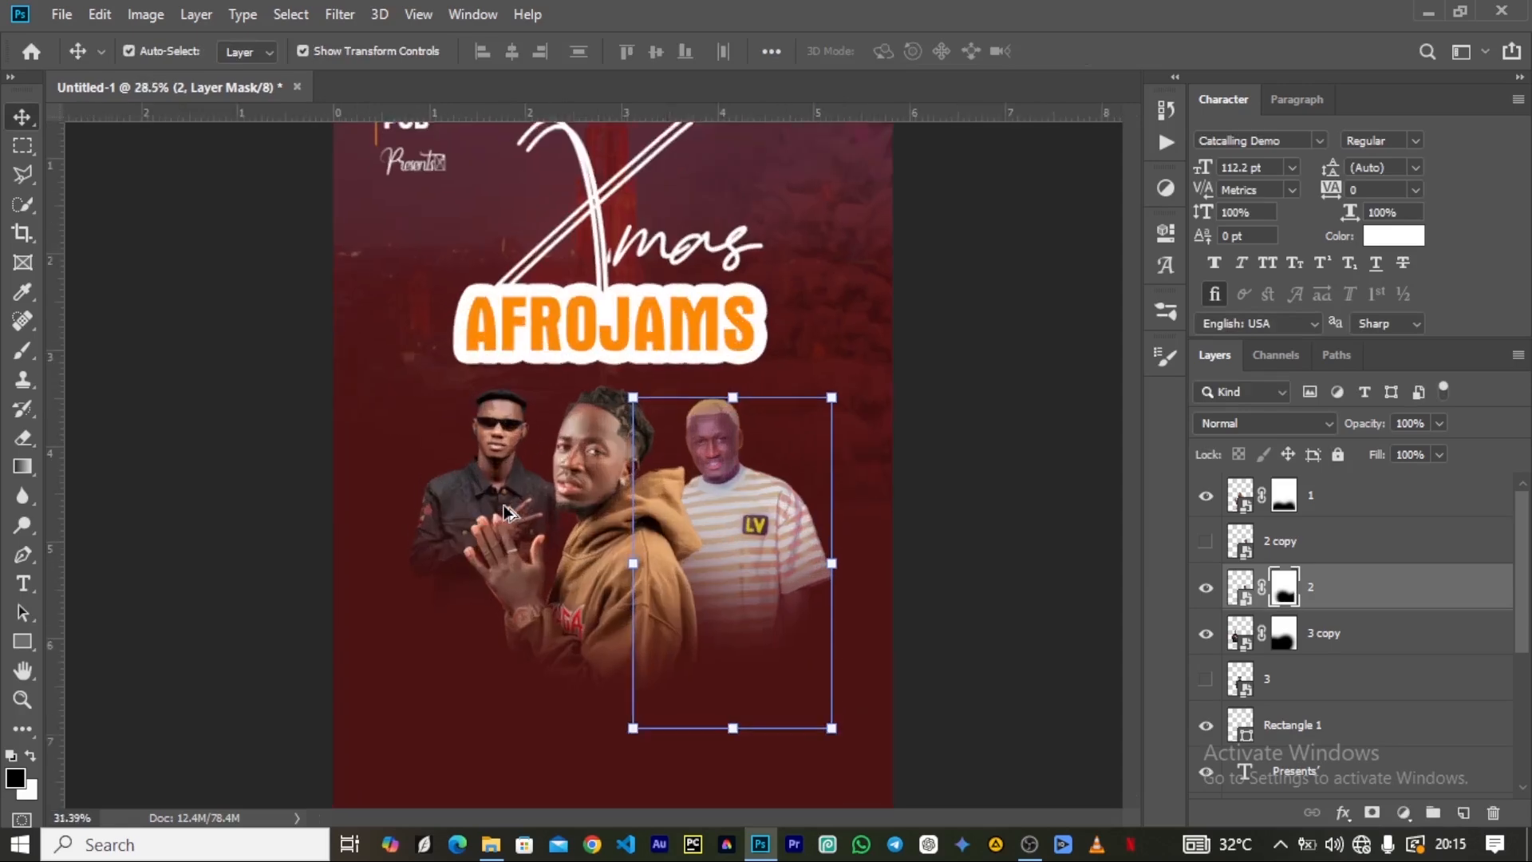
{"action": "scroll", "coordinate": [630, 522], "scroll_direction": "down", "scroll_amount": 5}
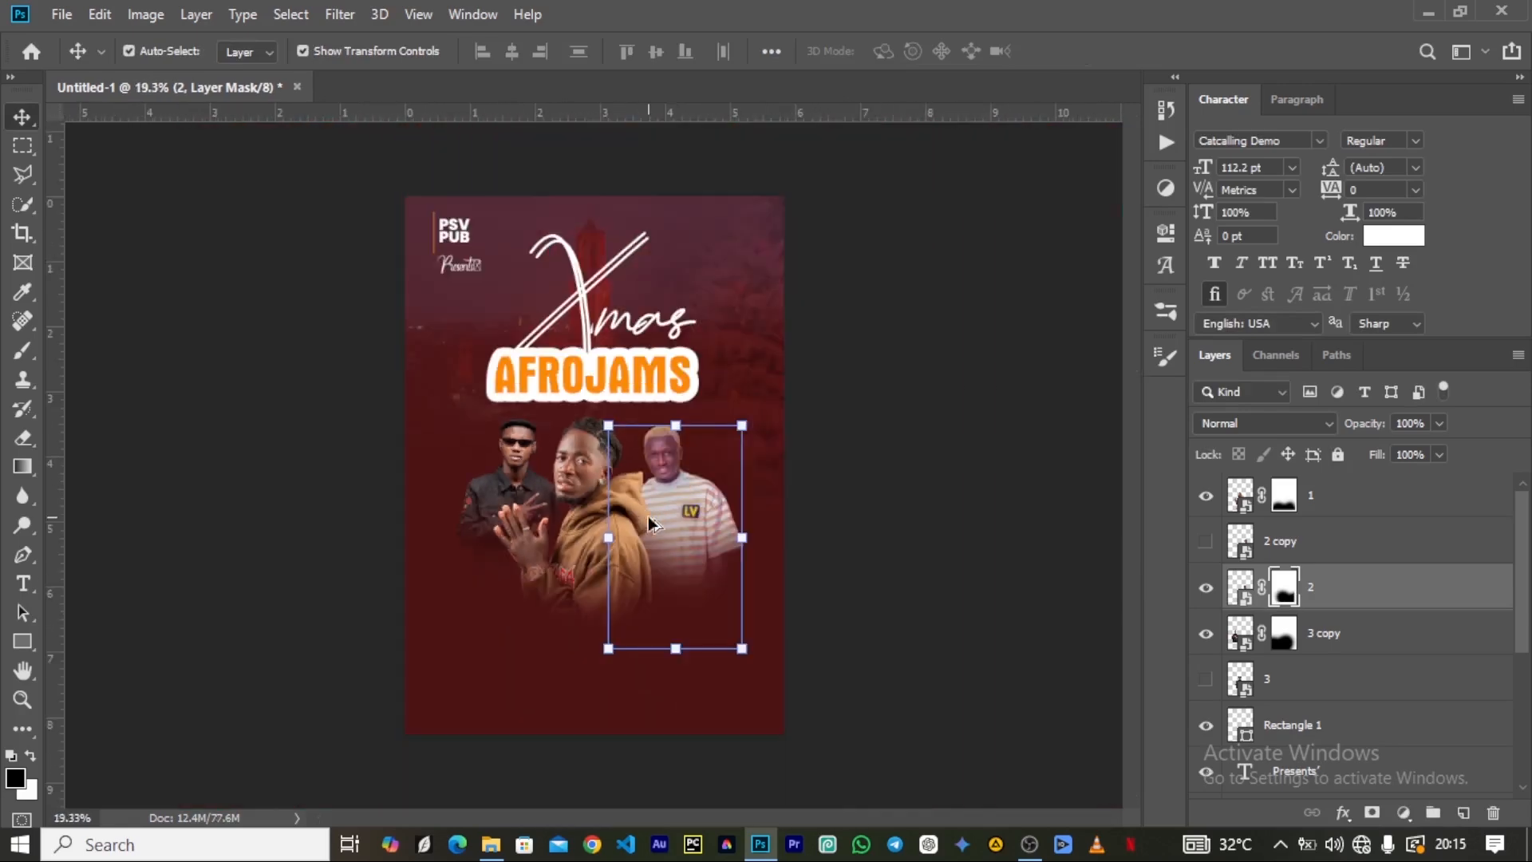
{"action": "scroll", "coordinate": [606, 519], "scroll_direction": "up", "scroll_amount": 5}
{"action": "scroll", "coordinate": [558, 510], "scroll_direction": "down", "scroll_amount": 3}
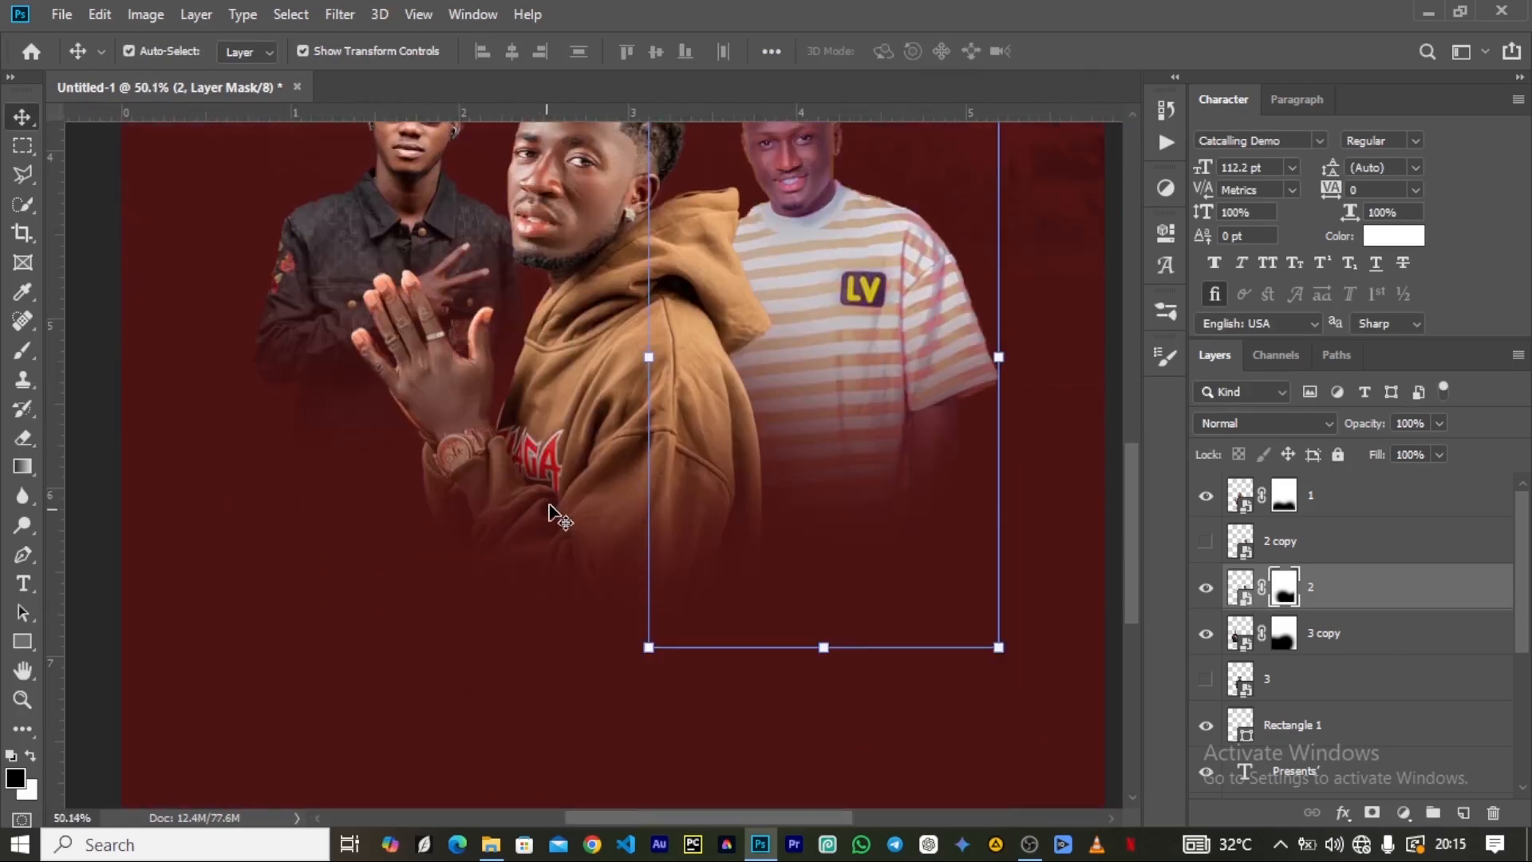
{"action": "scroll", "coordinate": [548, 515], "scroll_direction": "down", "scroll_amount": 4}
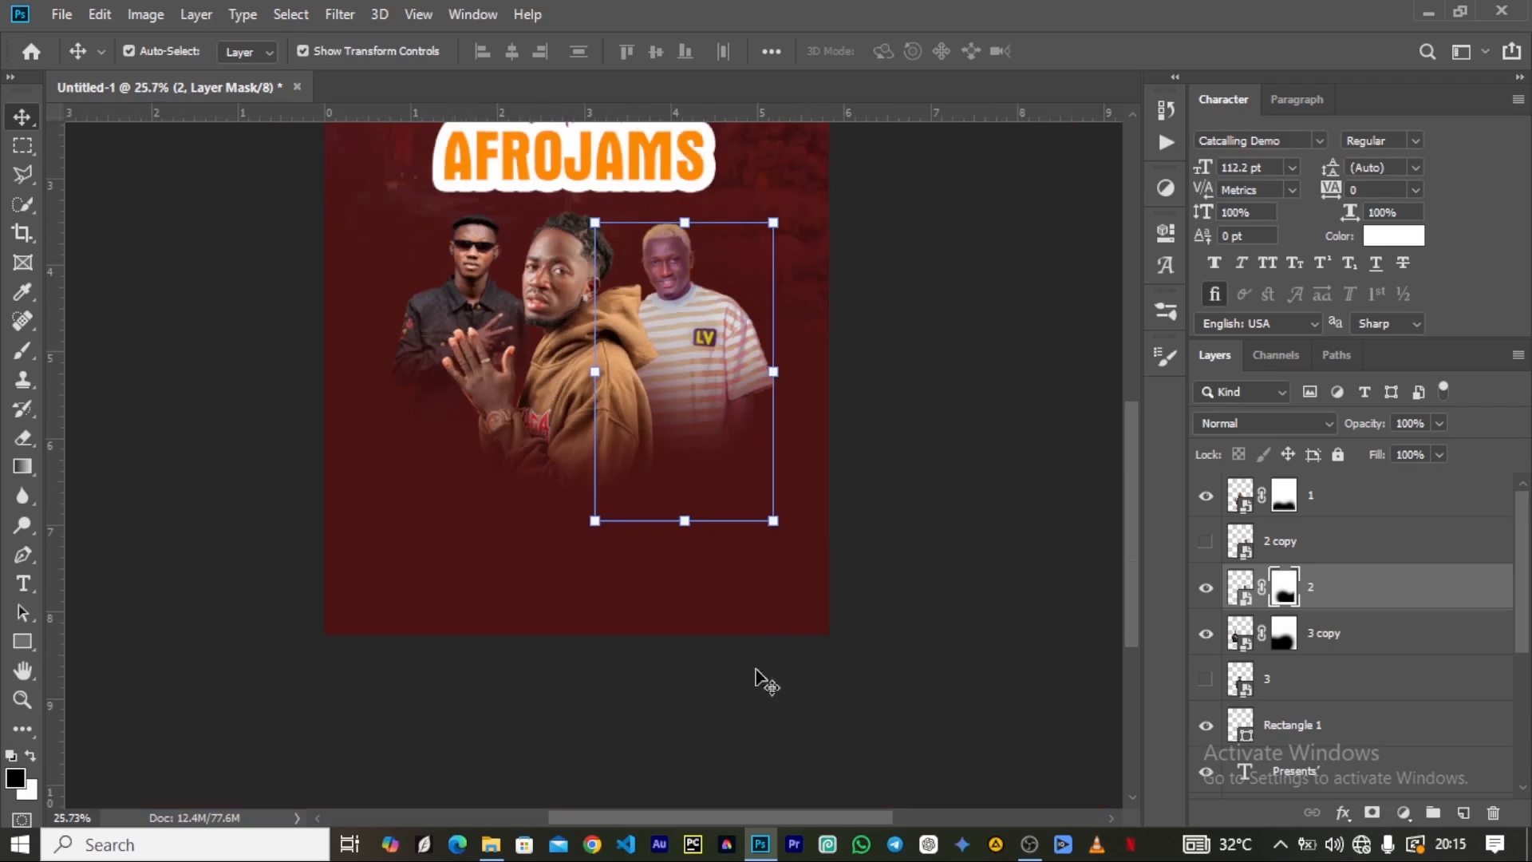
Place image 5 from the Artist folder at 100% scale beneath layer 2, with the head raised between the hoodie and striped-shirt artists.
{"action": "left_click", "coordinate": [489, 850]}
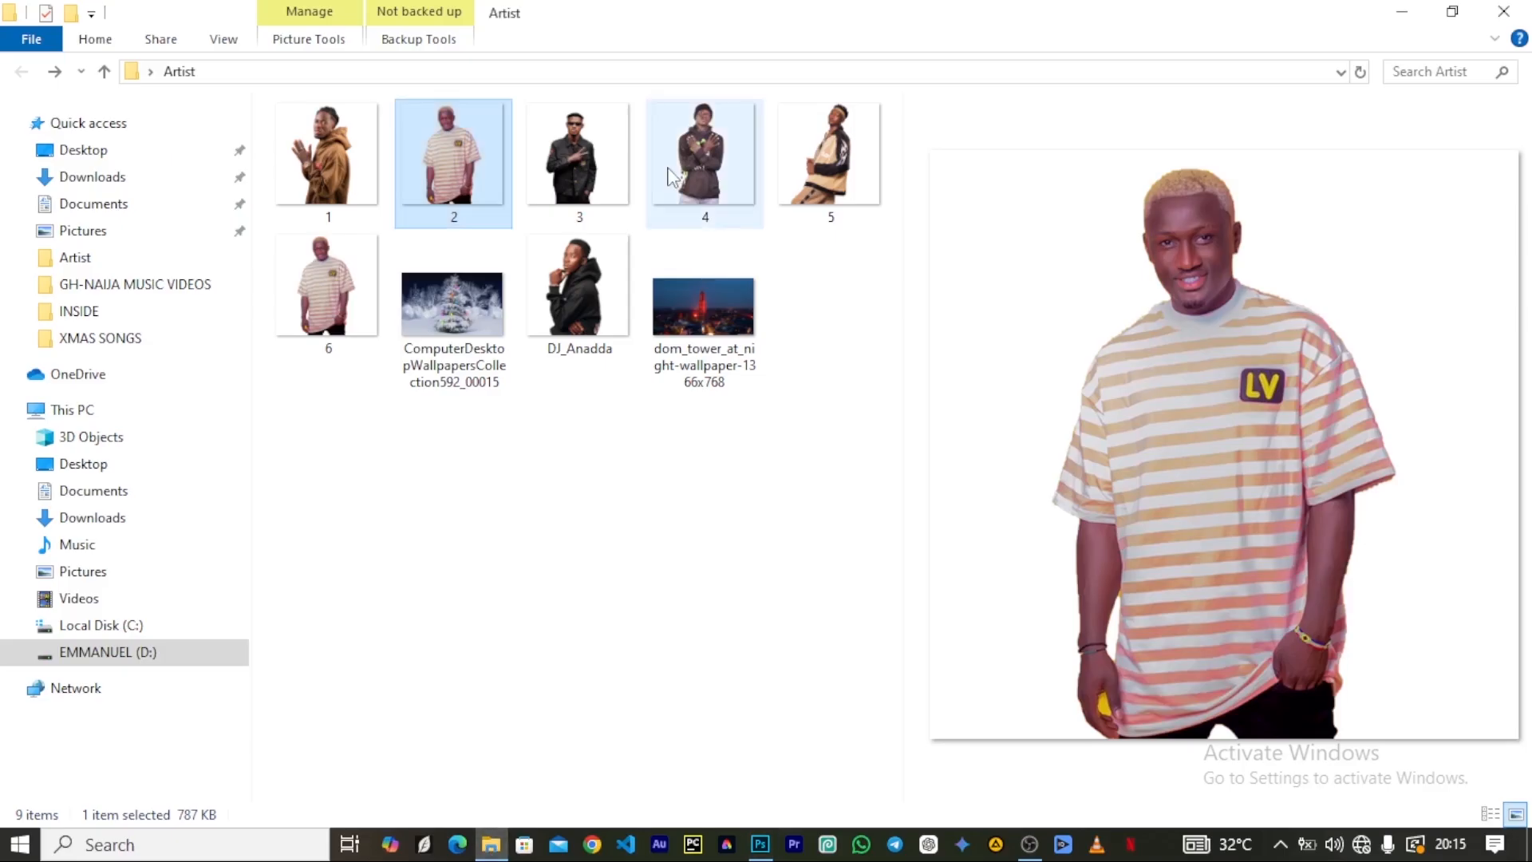
{"action": "key", "text": "Left"}
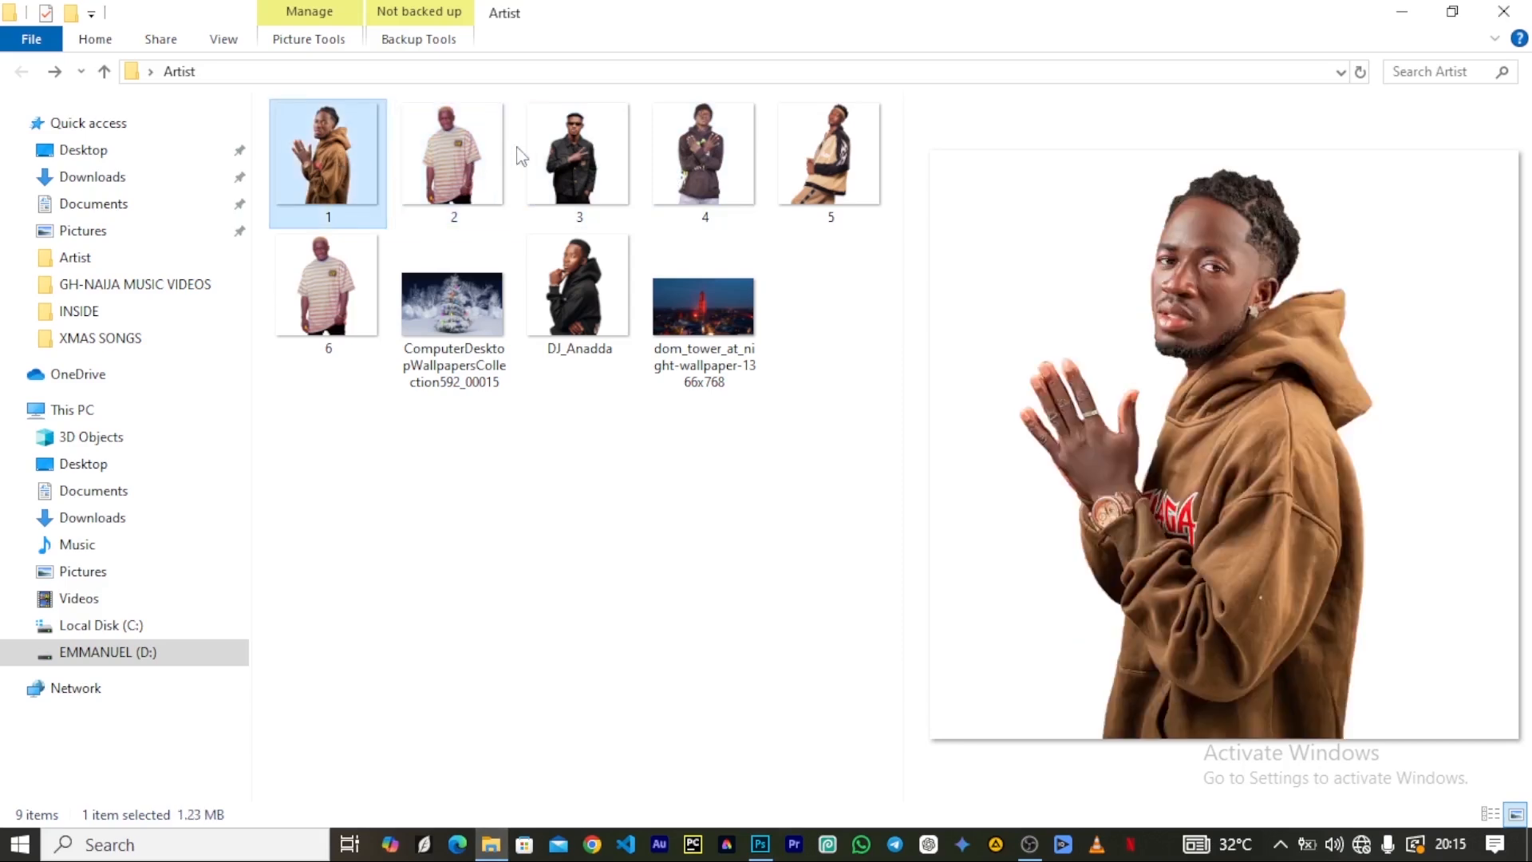
{"action": "left_click", "coordinate": [469, 150]}
{"action": "left_click", "coordinate": [560, 154]}
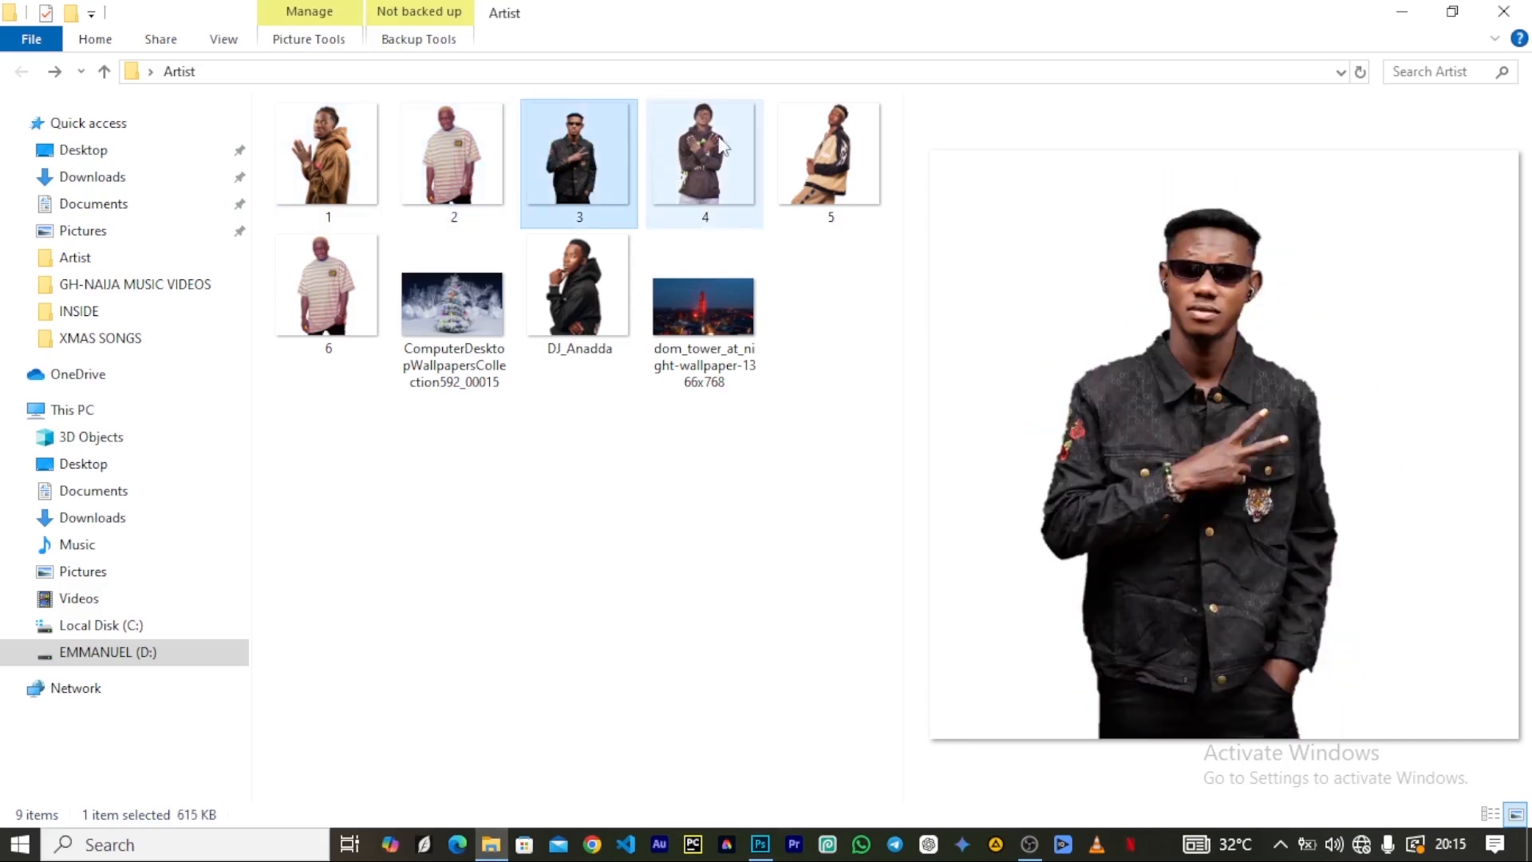
{"action": "left_click", "coordinate": [797, 148]}
{"action": "left_click_drag", "start_coordinate": [797, 148], "coordinate": [758, 758]}
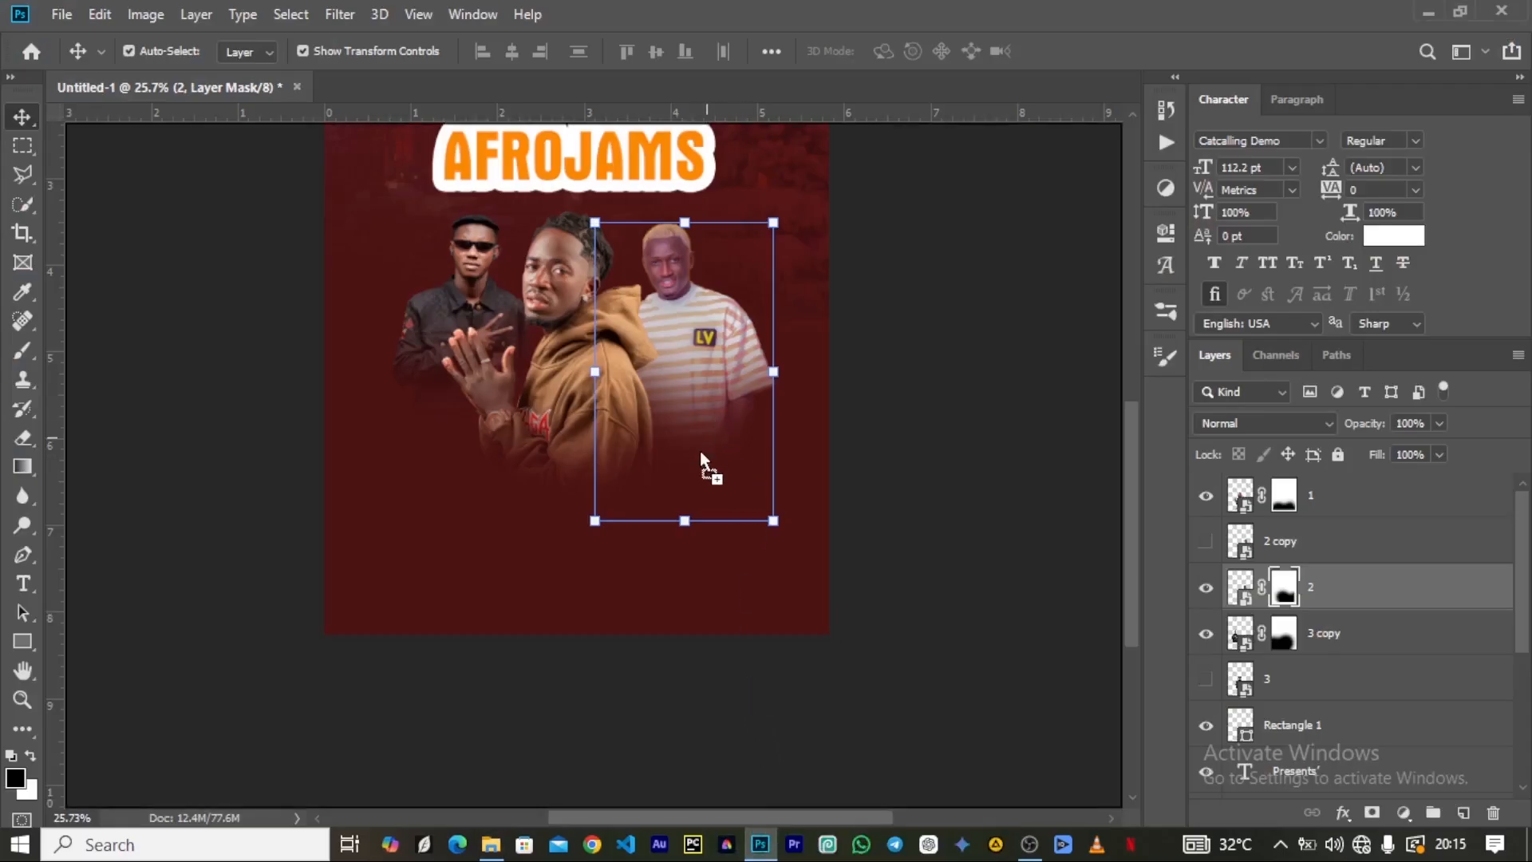
{"action": "left_click_drag", "start_coordinate": [700, 452], "coordinate": [700, 452]}
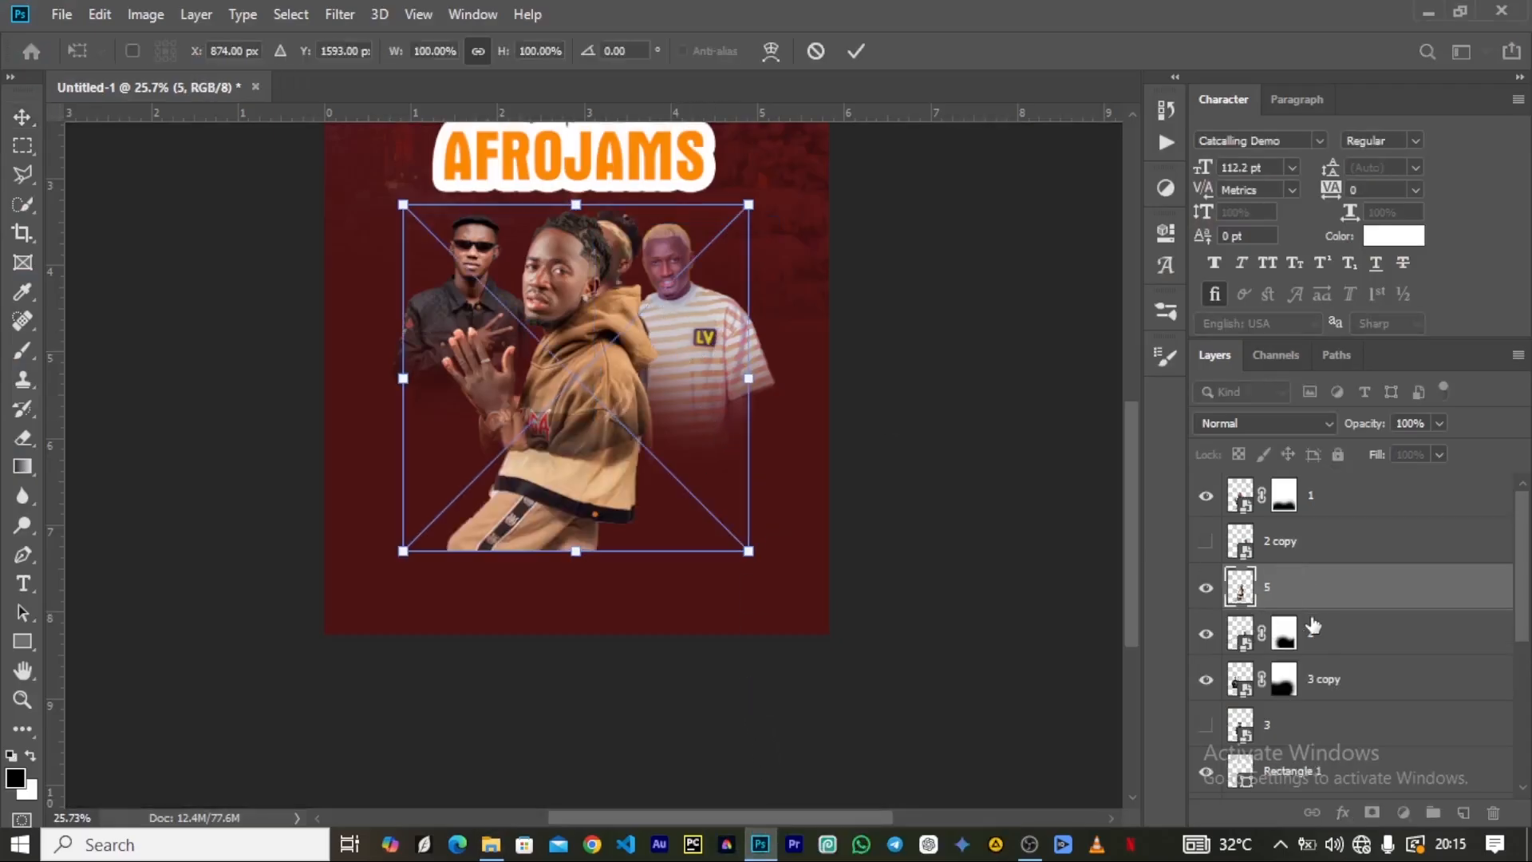
{"action": "key", "text": "Return"}
{"action": "left_click_drag", "start_coordinate": [1294, 576], "coordinate": [1302, 654]}
{"action": "left_click_drag", "start_coordinate": [615, 253], "coordinate": [661, 196]}
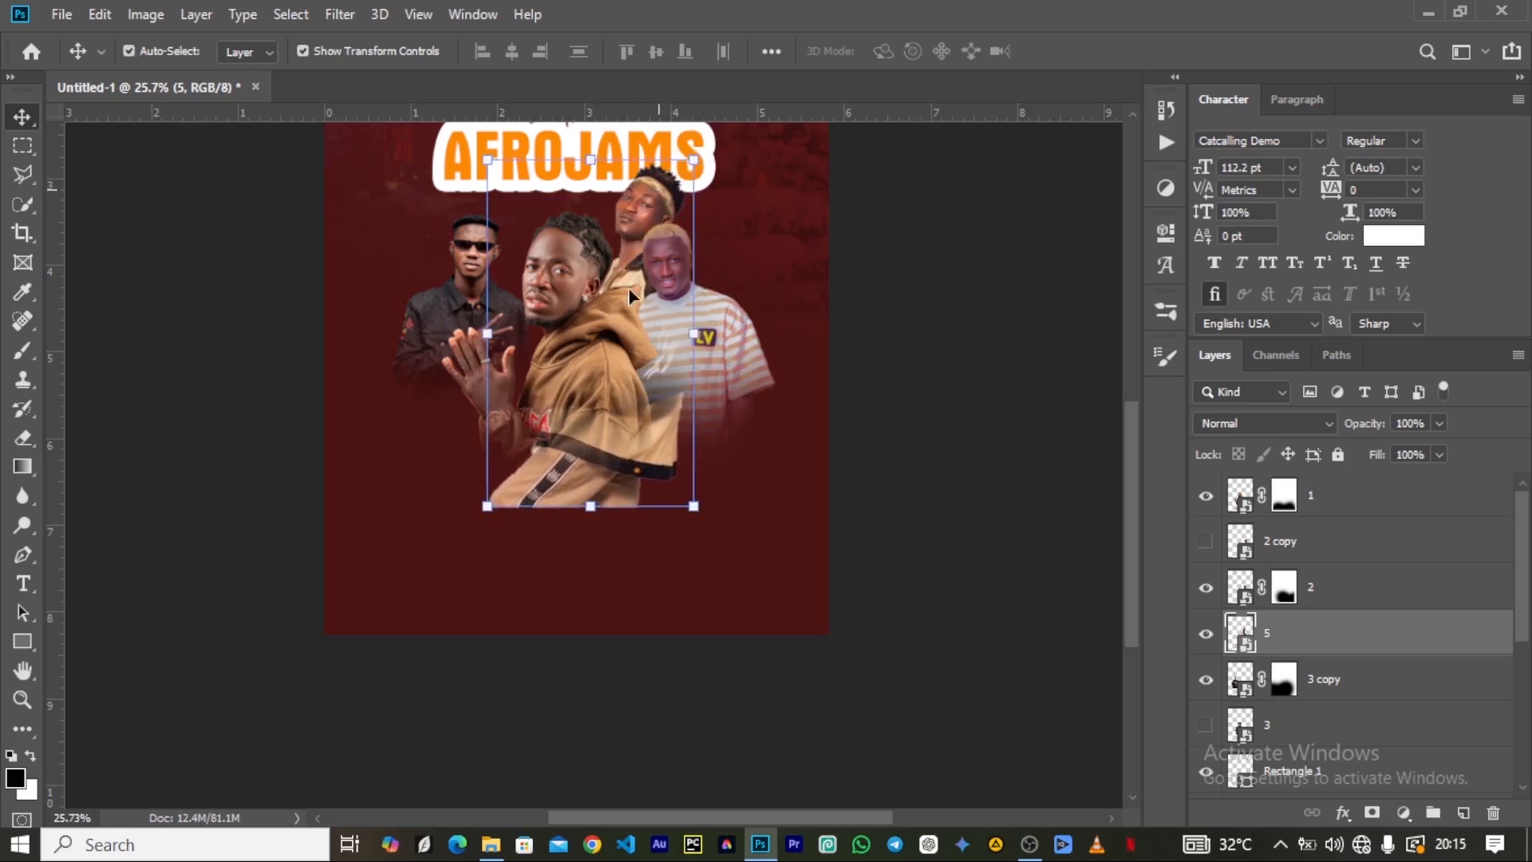
Duplicate layer 5 with the original hidden, and mask the copy with the black 1000 px soft brush to fade its lower body.
{"action": "key", "text": "ctrl+j"}
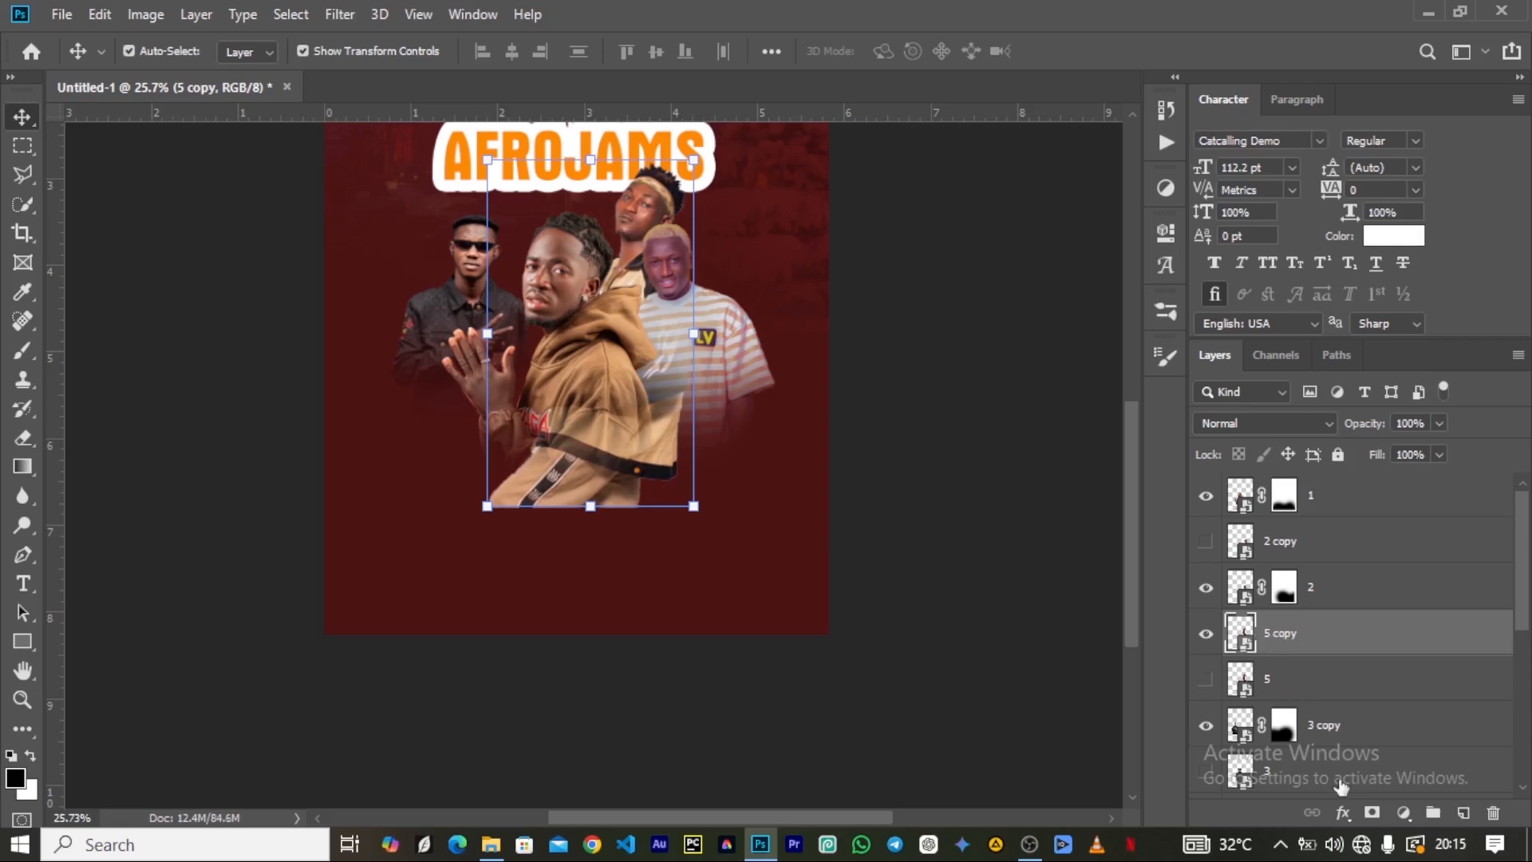
{"action": "left_click", "coordinate": [1371, 814]}
{"action": "key", "text": "b"}
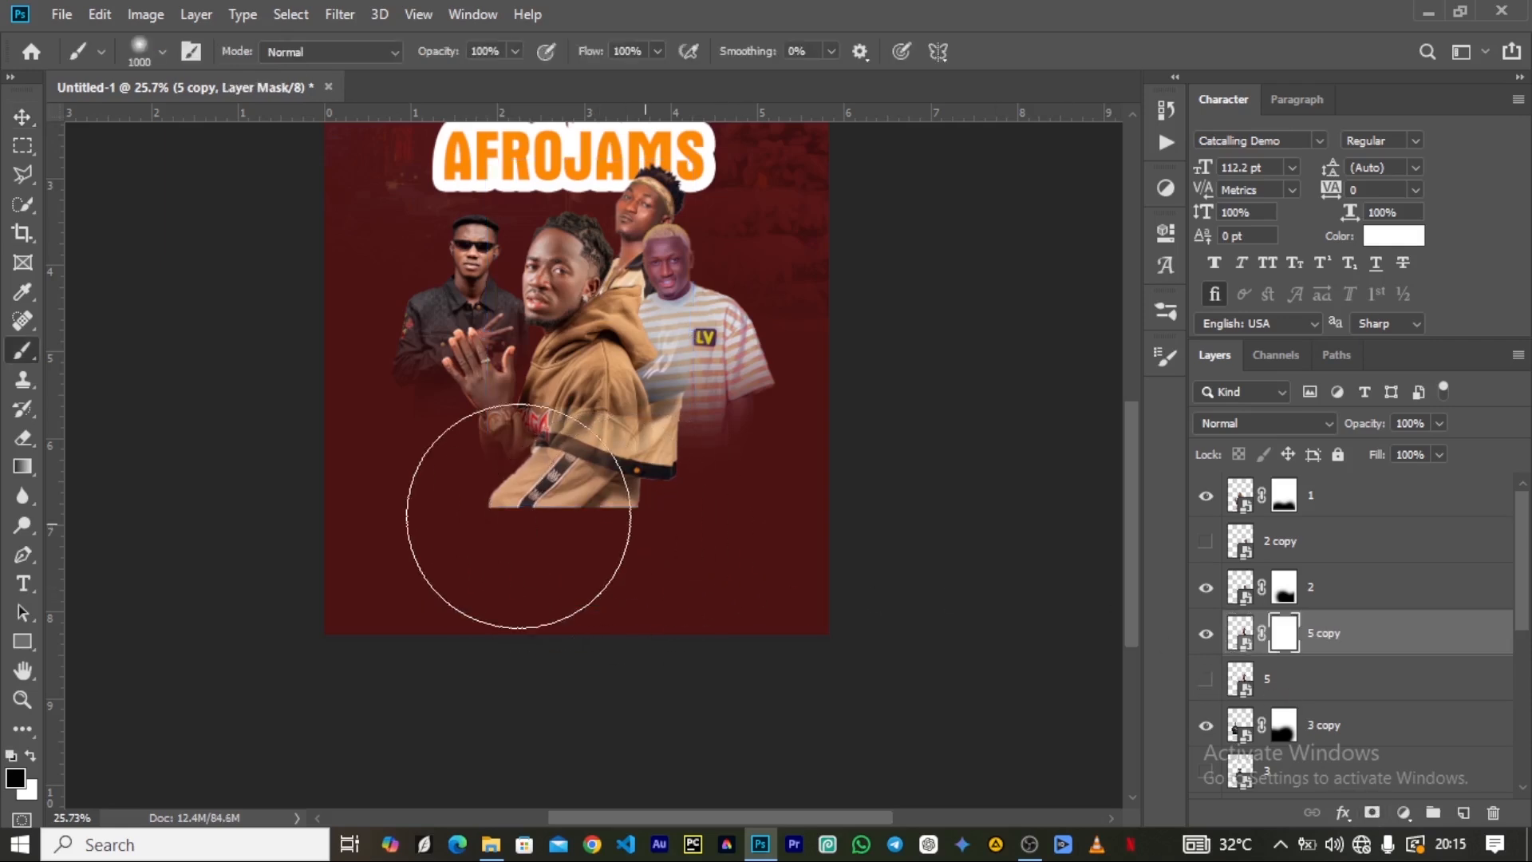
{"action": "left_click_drag", "start_coordinate": [523, 526], "coordinate": [503, 539]}
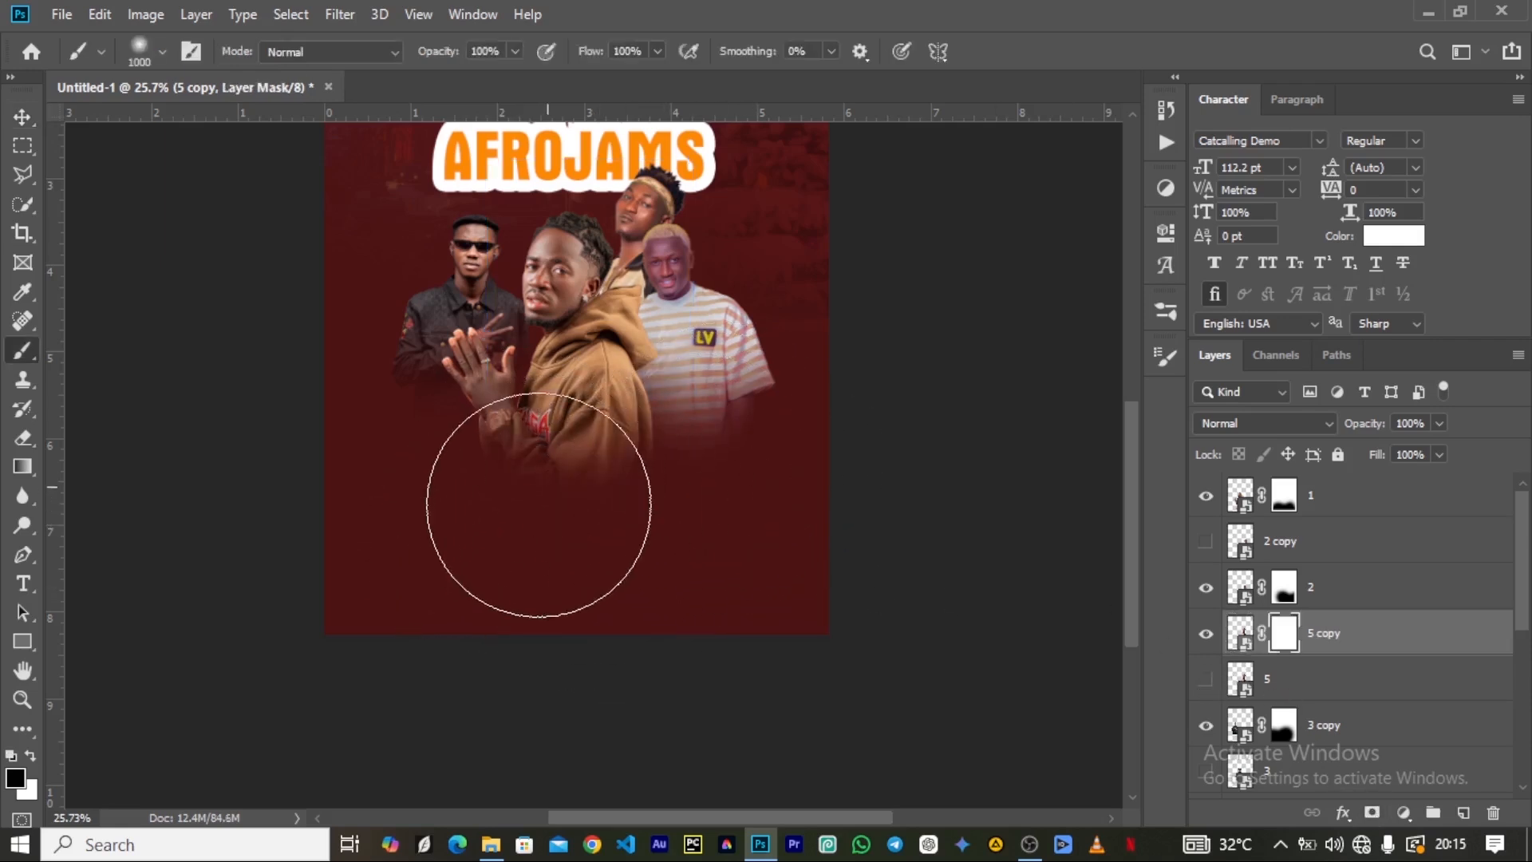
{"action": "scroll", "coordinate": [519, 320], "scroll_direction": "up", "scroll_amount": 2}
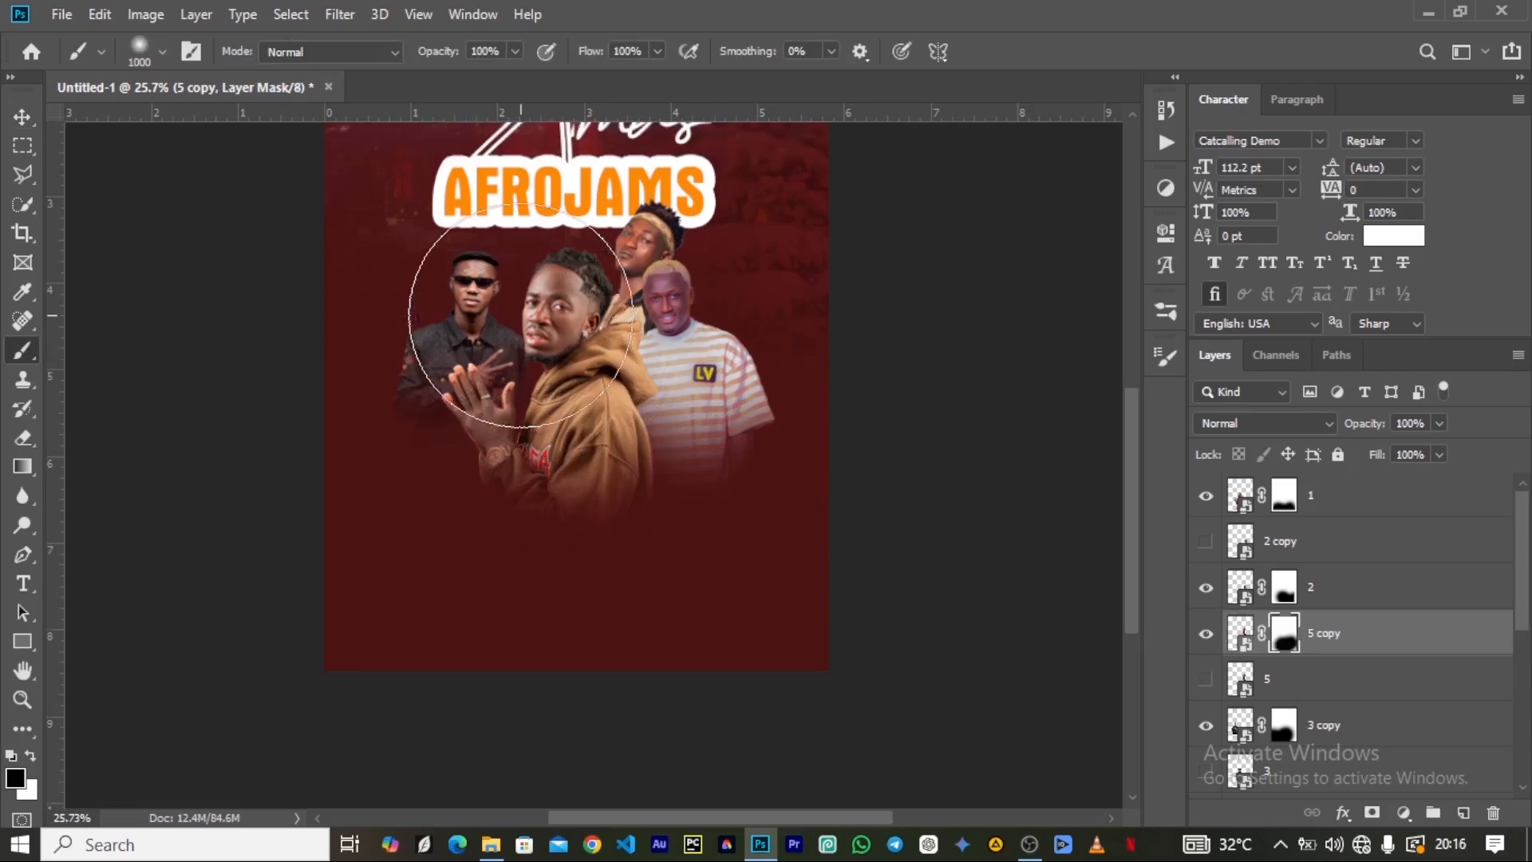
Switch to the Artist folder in File Explorer to pick another artist photo for the poster.
{"action": "scroll", "coordinate": [550, 311], "scroll_direction": "up", "scroll_amount": 5}
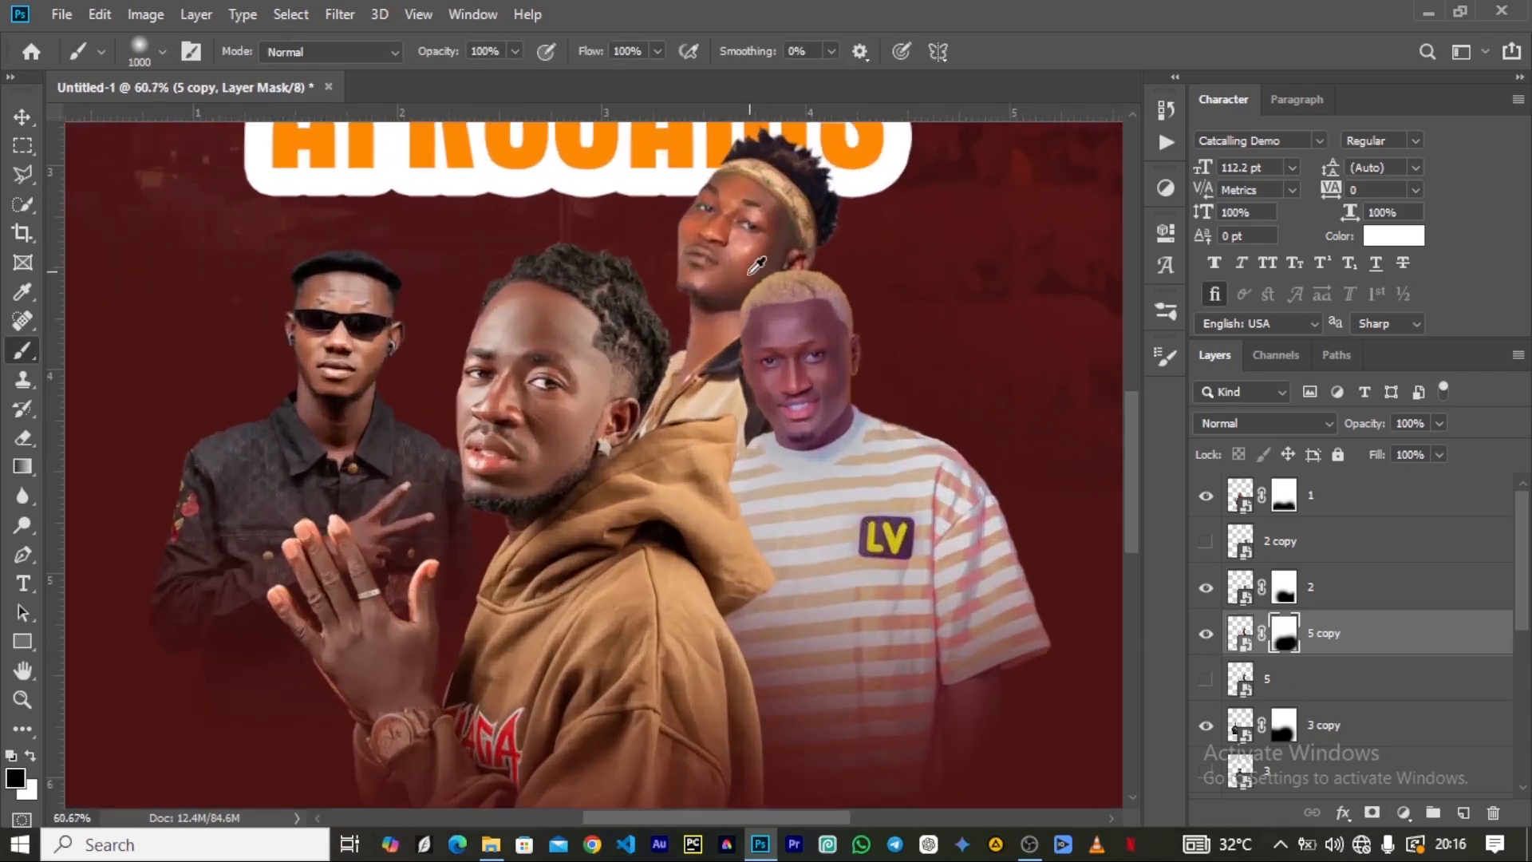
{"action": "scroll", "coordinate": [757, 257], "scroll_direction": "down", "scroll_amount": 5}
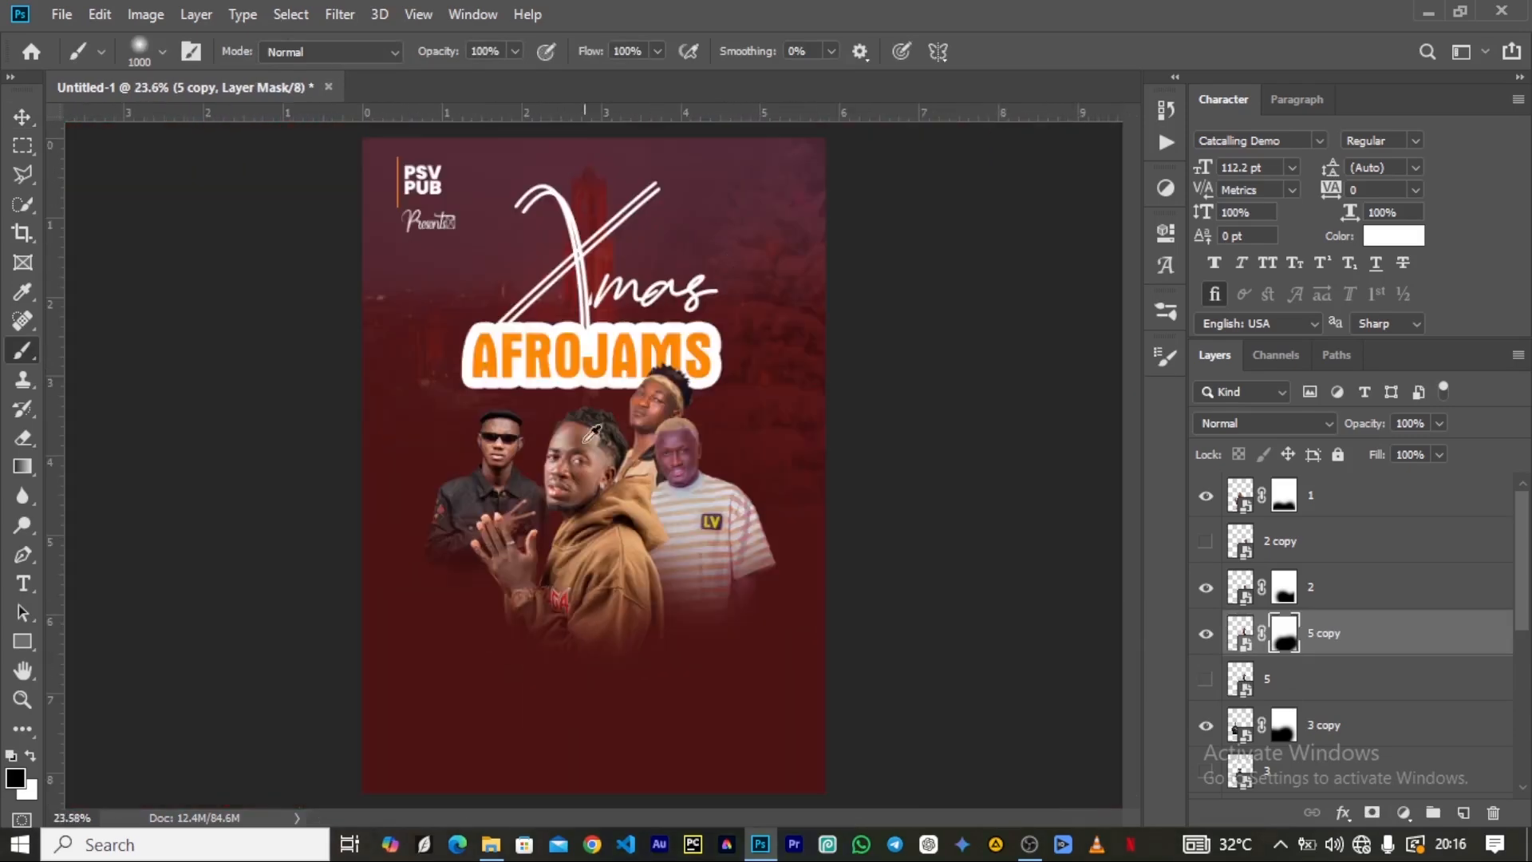
{"action": "scroll", "coordinate": [597, 414], "scroll_direction": "up", "scroll_amount": 4}
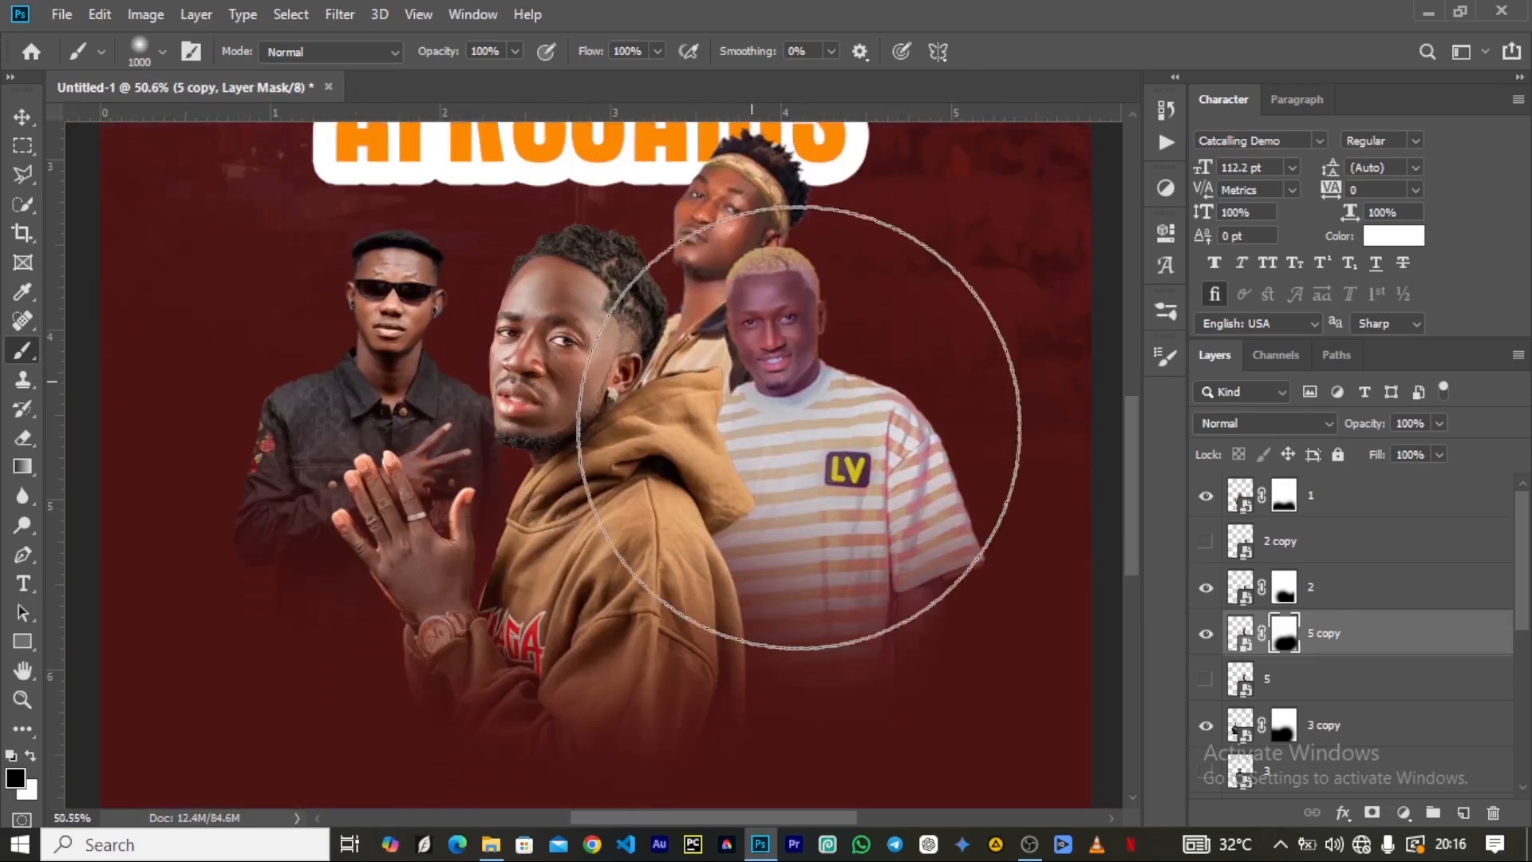
{"action": "left_click", "coordinate": [490, 846]}
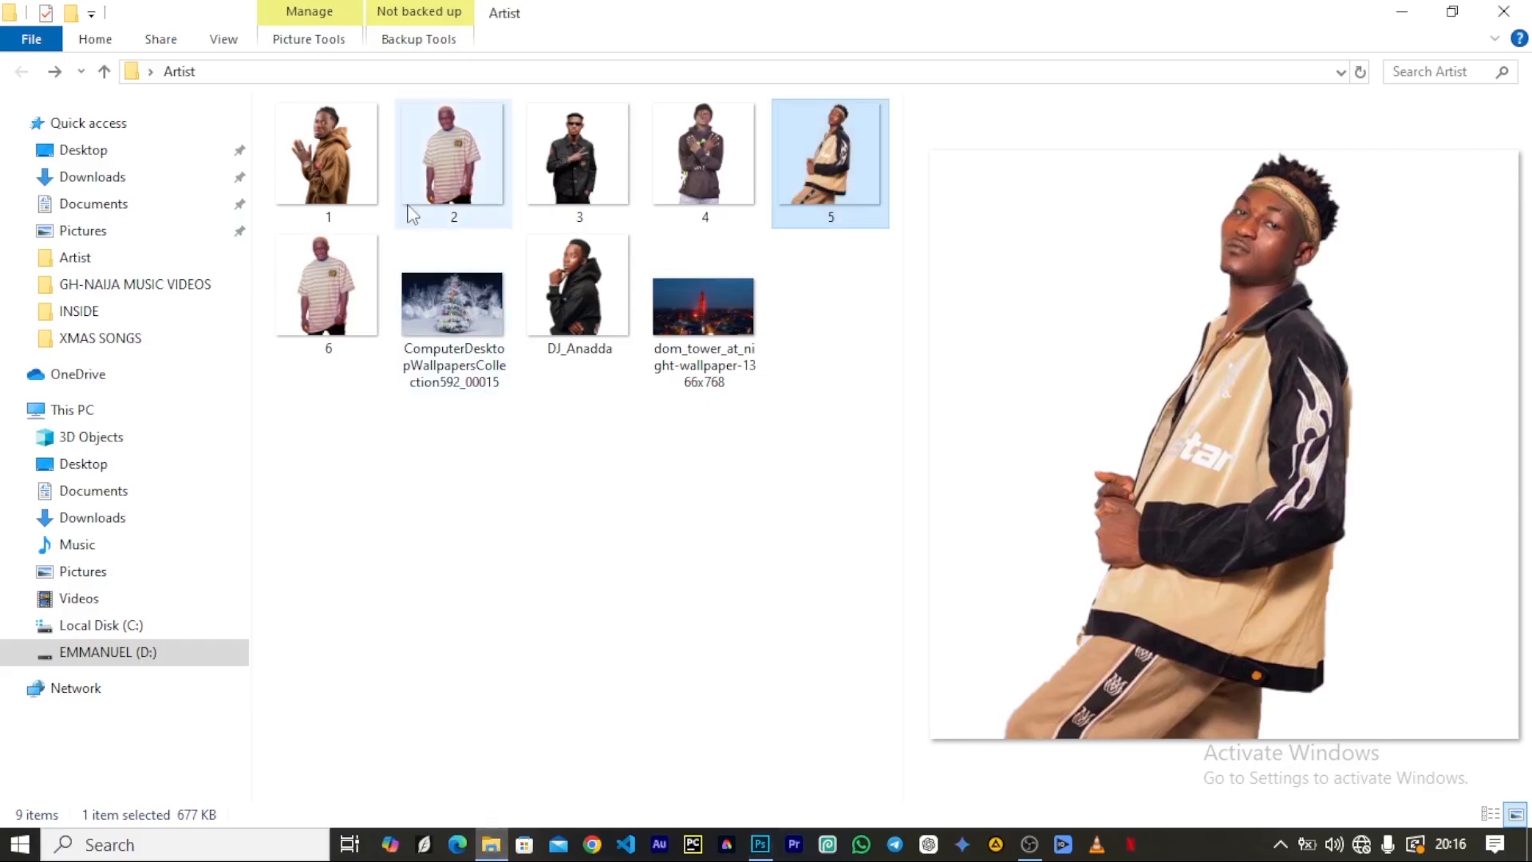
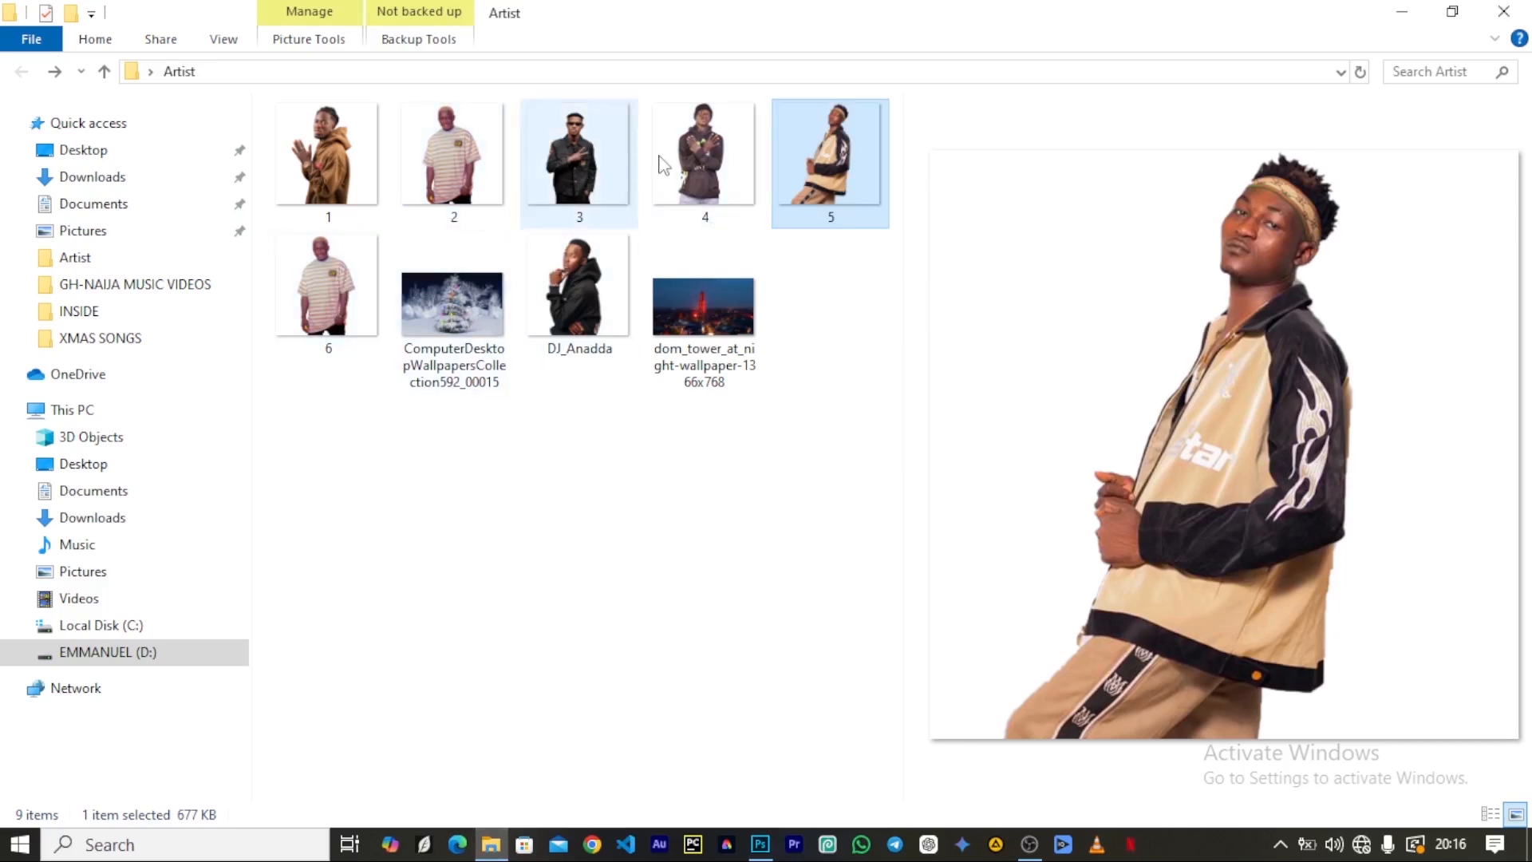
Place image 4 from the Artist folder at 100% scale and move its layer beneath layer 3 copy.
{"action": "left_click", "coordinate": [694, 154]}
{"action": "left_click_drag", "start_coordinate": [696, 144], "coordinate": [495, 300]}
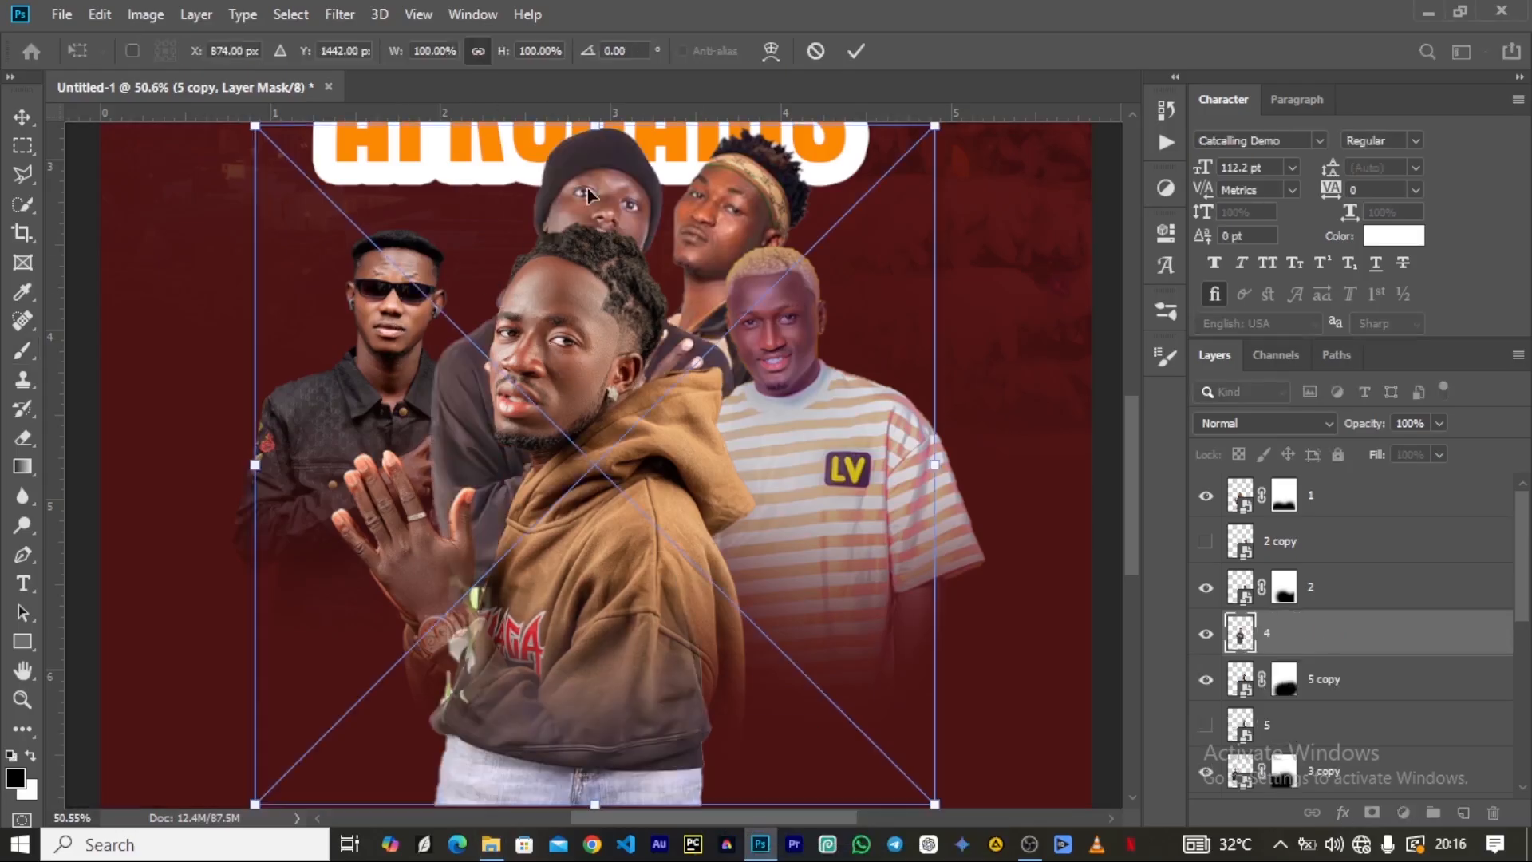
{"action": "left_click", "coordinate": [857, 51]}
{"action": "scroll", "coordinate": [1309, 578], "scroll_direction": "down", "scroll_amount": 2}
{"action": "left_click_drag", "start_coordinate": [1308, 578], "coordinate": [1330, 681]}
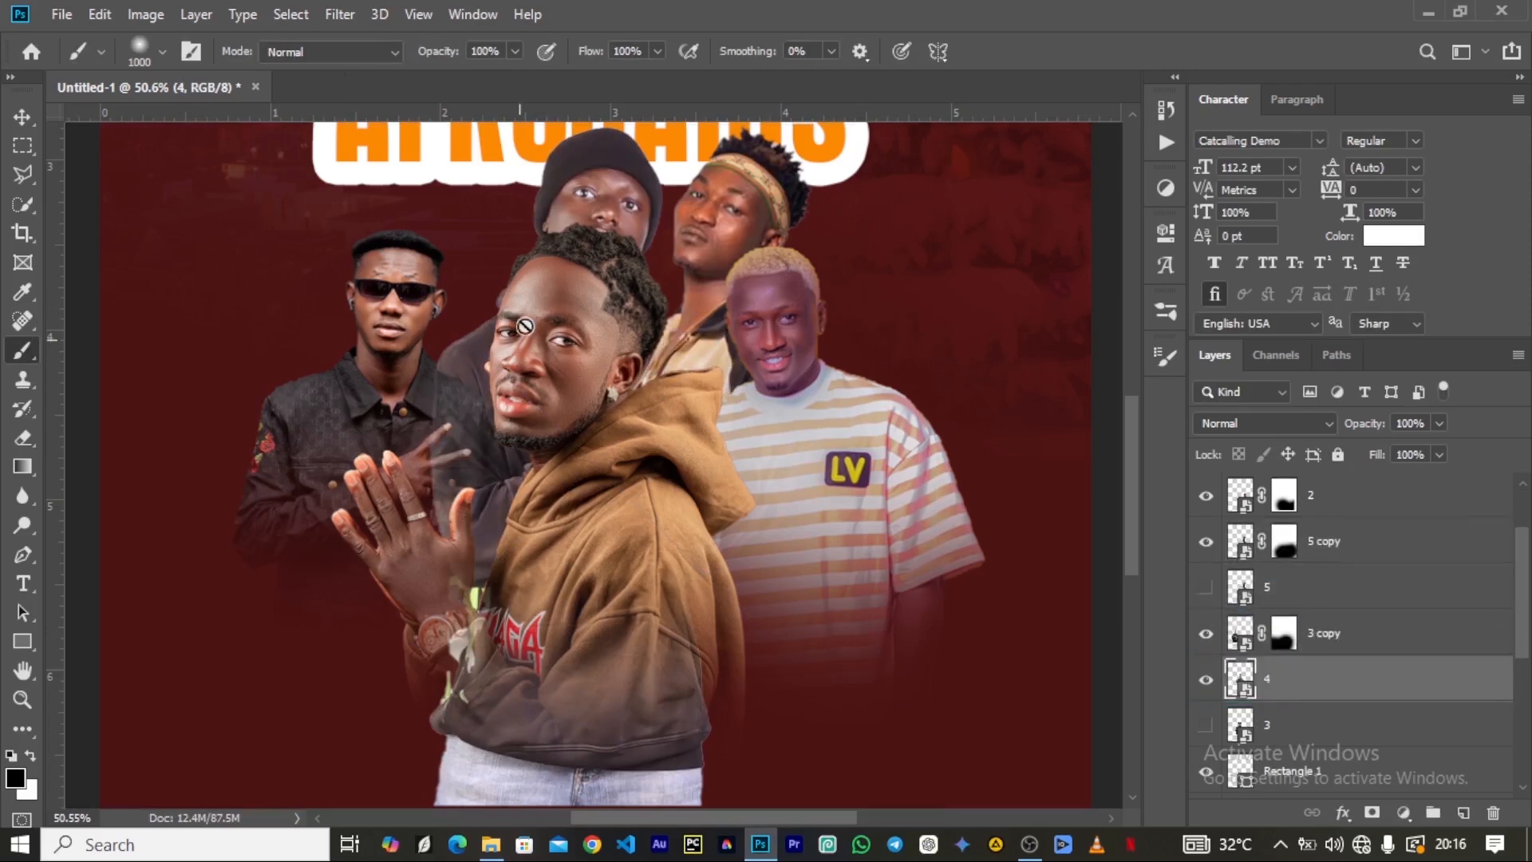
Shift the beanie artist on layer 4 between the sunglasses and brown-hoodie artists and scale it down to about 71%.
{"action": "left_click", "coordinate": [19, 115]}
{"action": "left_click_drag", "start_coordinate": [565, 180], "coordinate": [476, 179]}
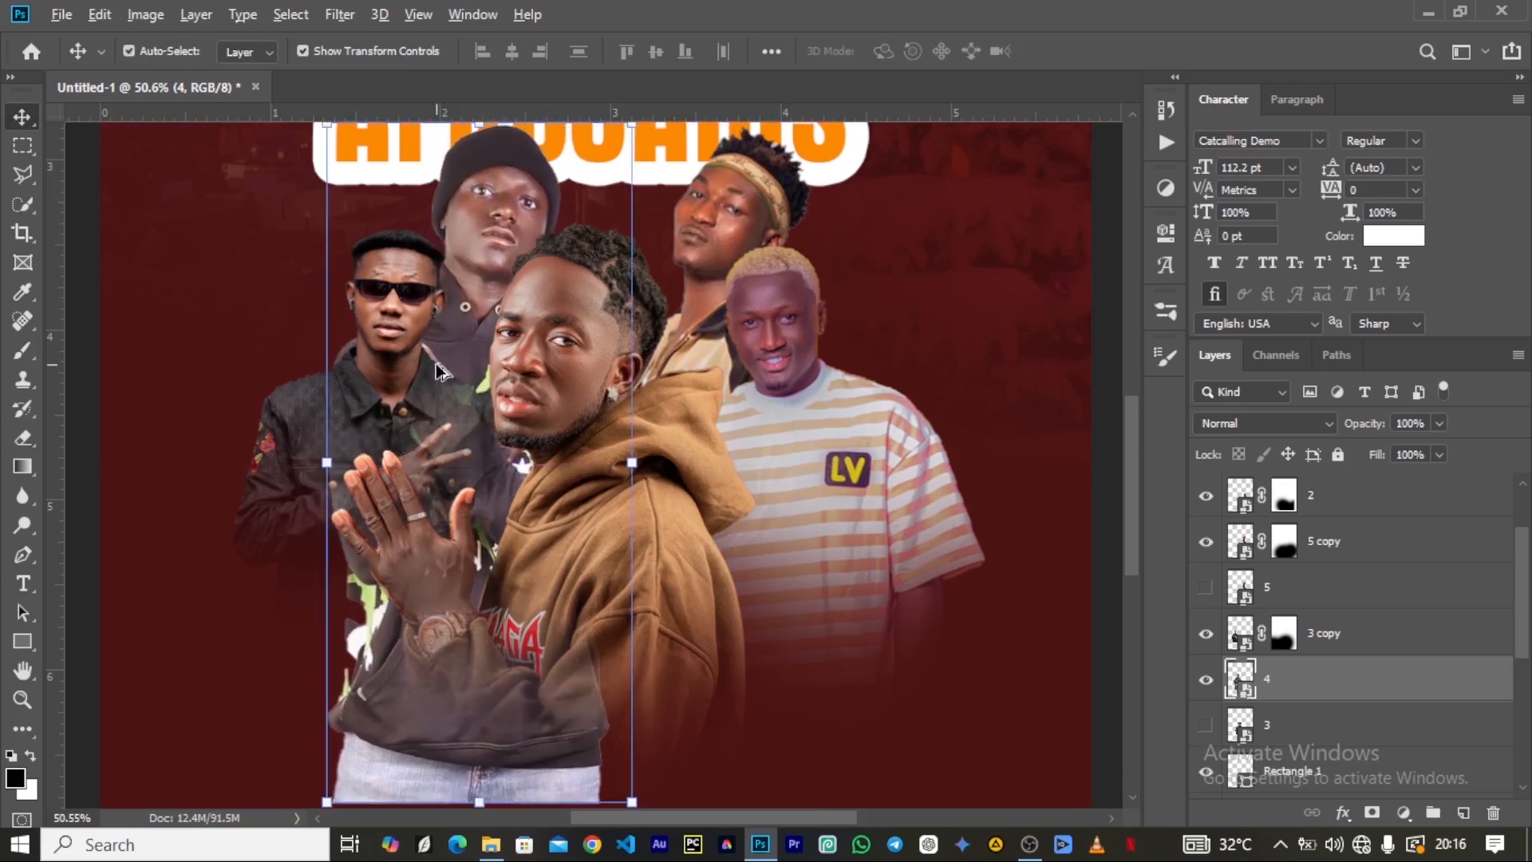
{"action": "scroll", "coordinate": [441, 372], "scroll_direction": "down", "scroll_amount": 3}
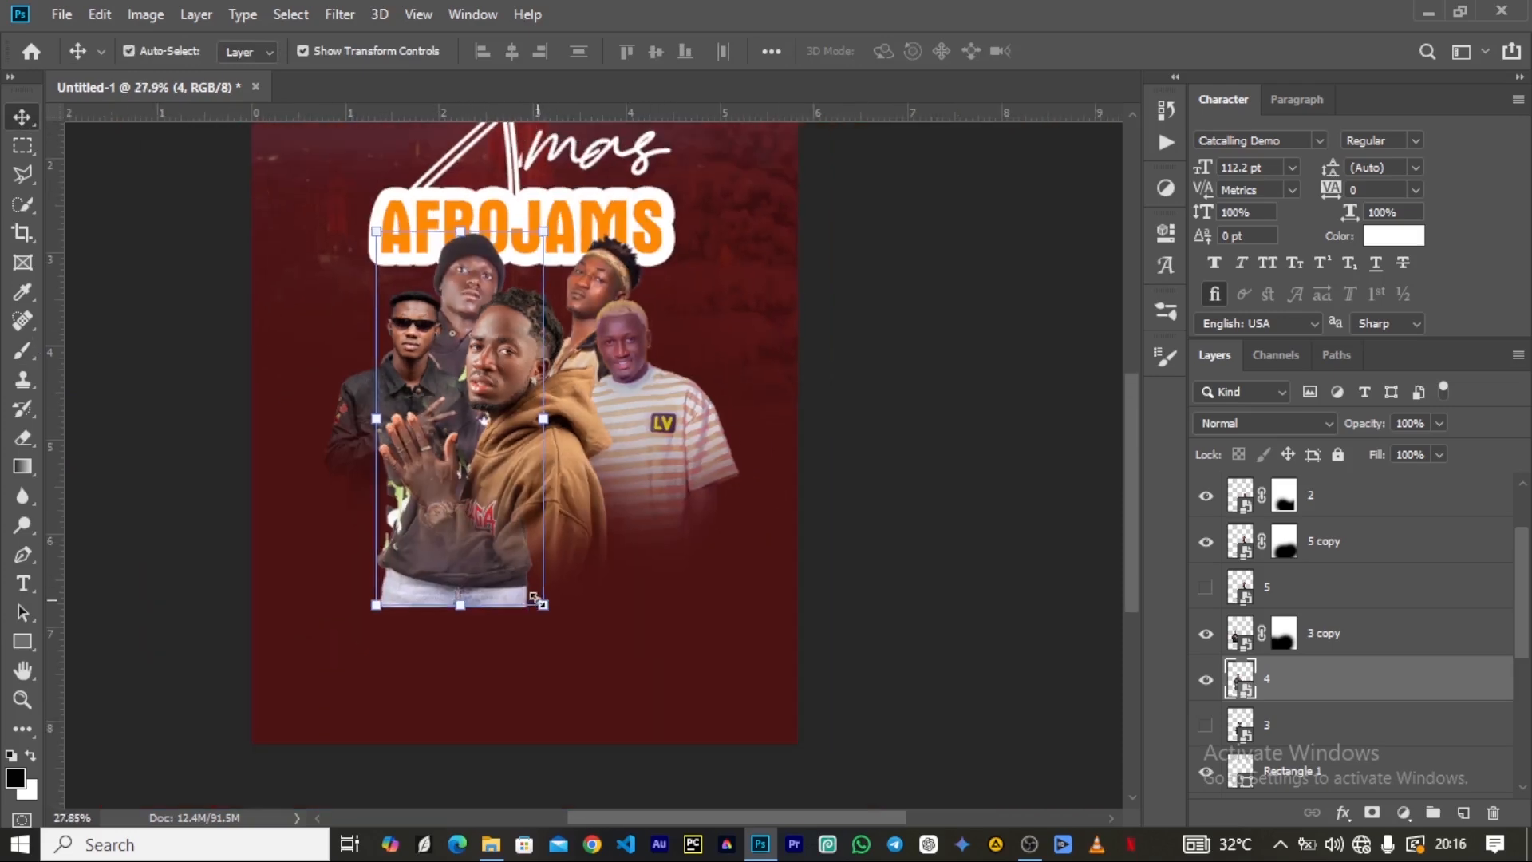
{"action": "key", "text": "ctrl+t"}
{"action": "left_click_drag", "start_coordinate": [654, 604], "coordinate": [605, 554]}
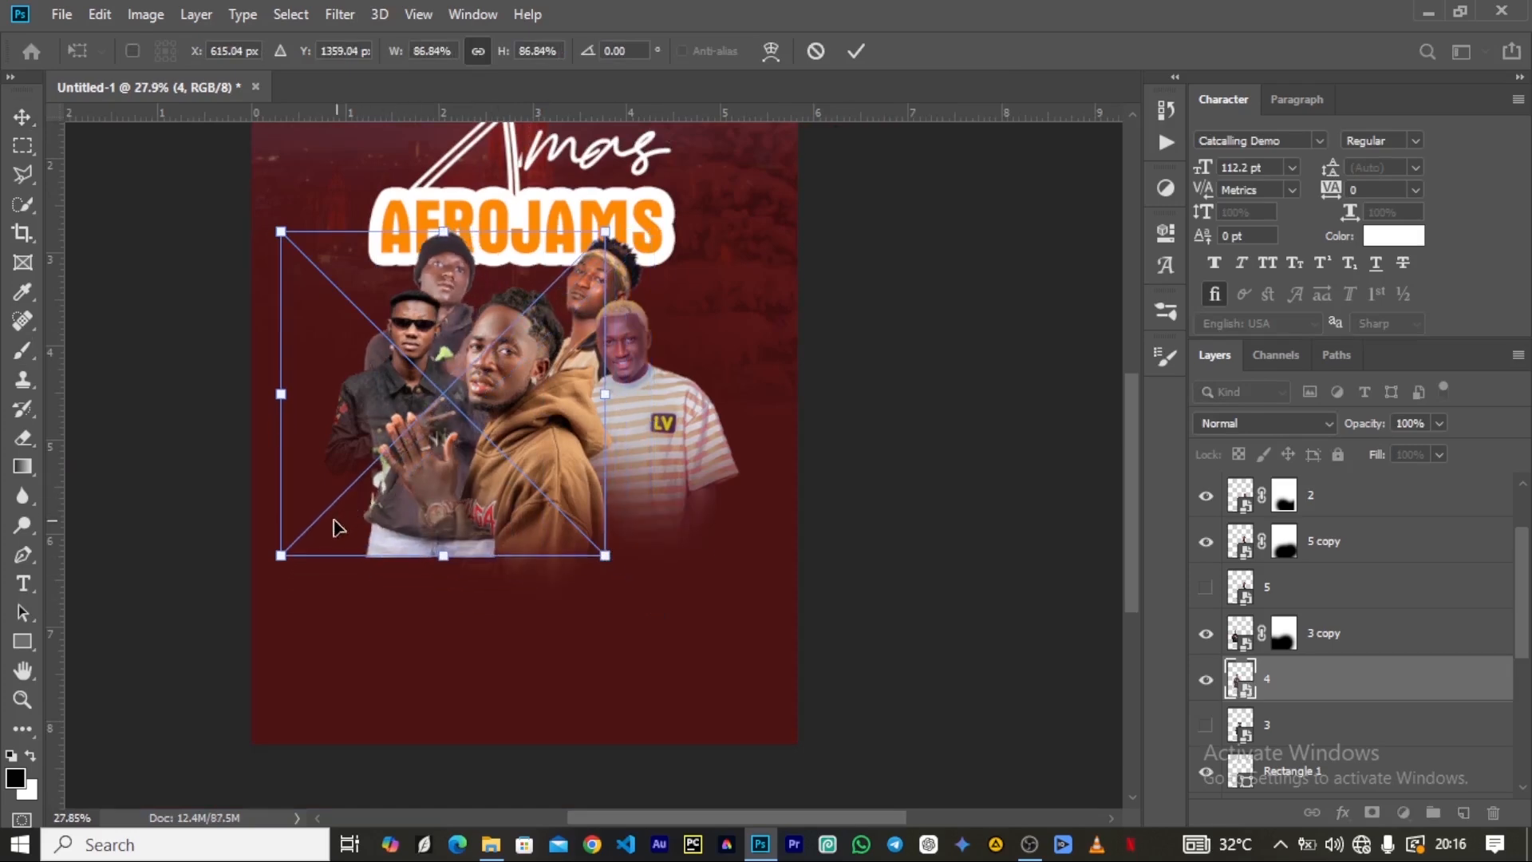
{"action": "left_click_drag", "start_coordinate": [279, 550], "coordinate": [354, 509]}
{"action": "left_click", "coordinate": [855, 51]}
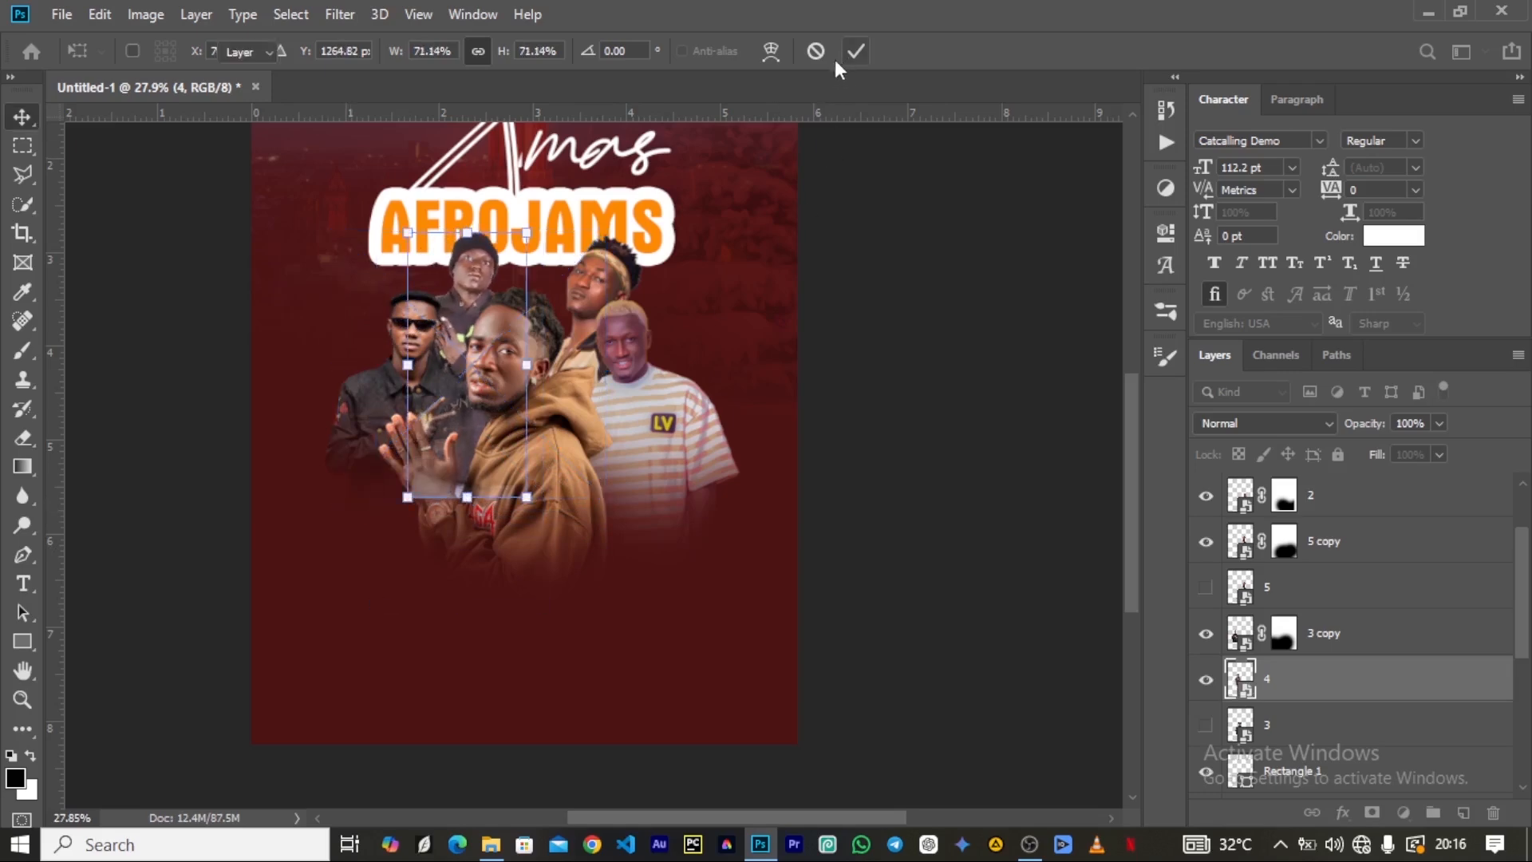
Reduce the beanie artist on layer 4 further to about 66%, keeping the head raised behind the sunglasses artist.
{"action": "scroll", "coordinate": [430, 307], "scroll_direction": "up", "scroll_amount": 5}
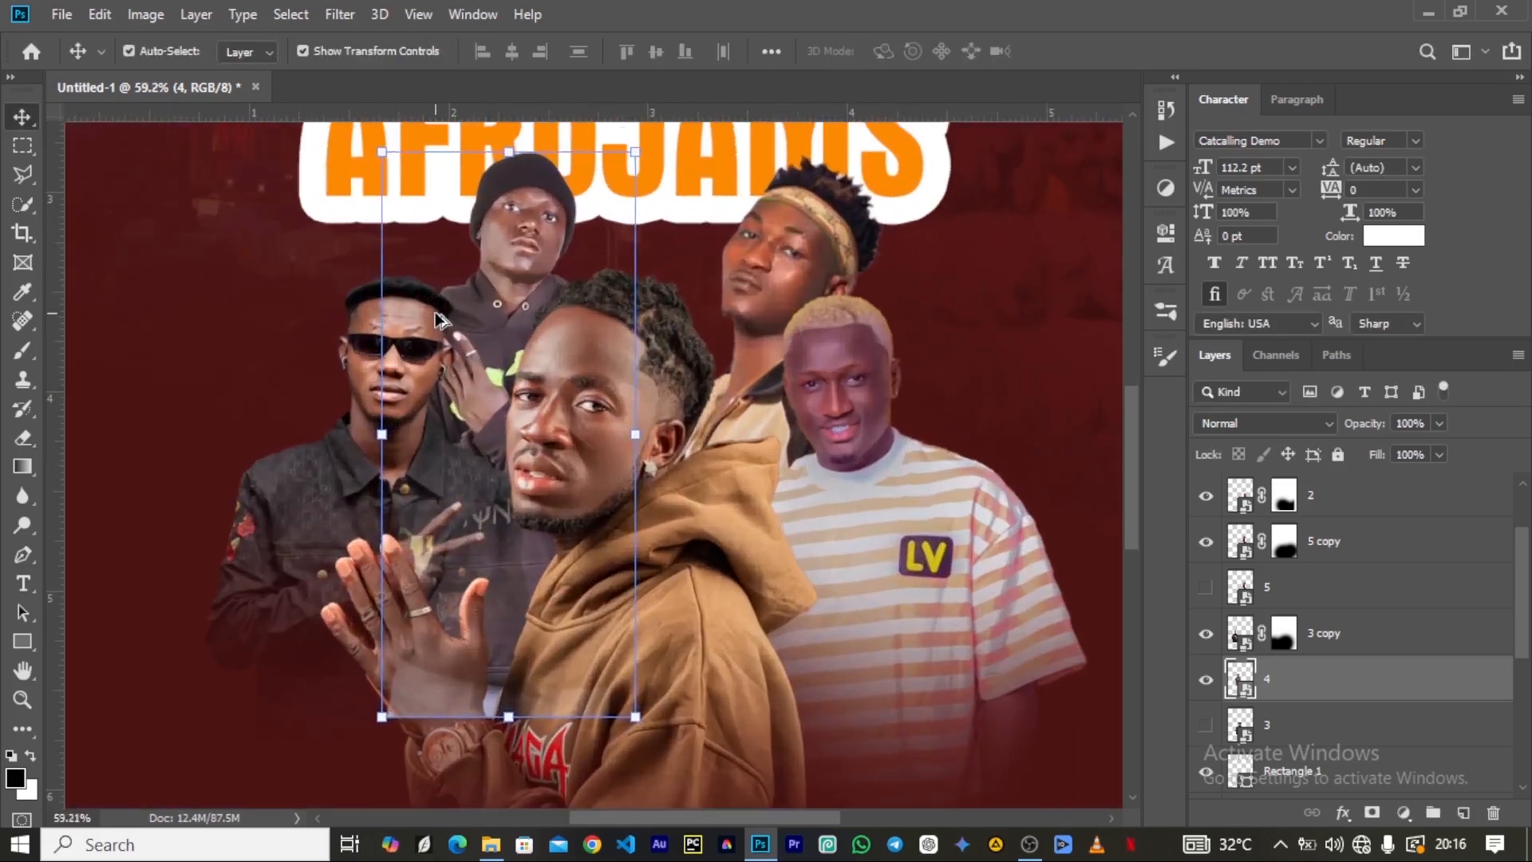
{"action": "key", "text": "ctrl+t"}
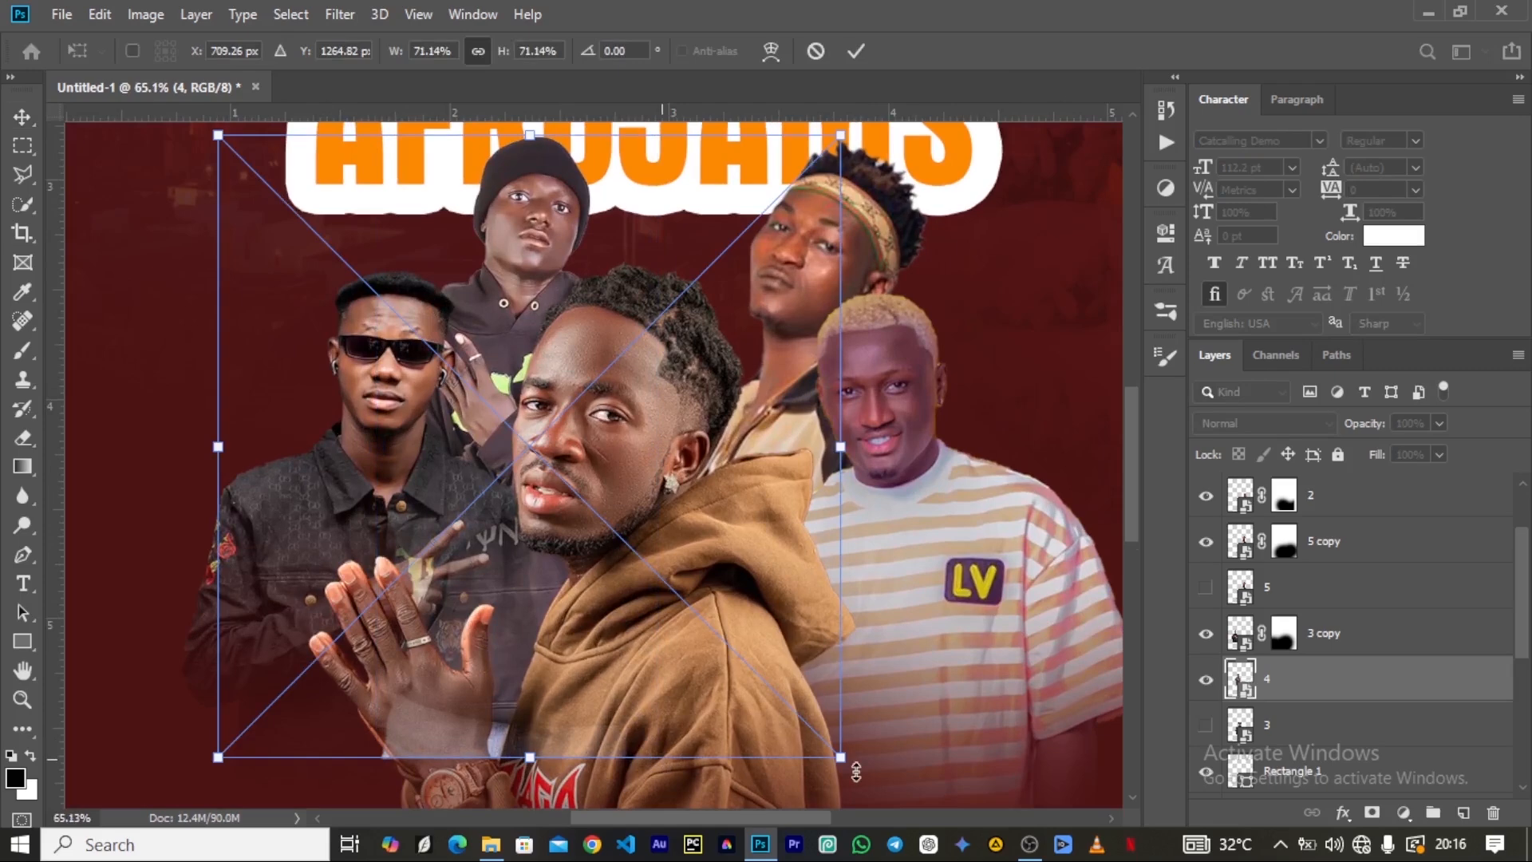
{"action": "left_click_drag", "start_coordinate": [840, 756], "coordinate": [798, 714]}
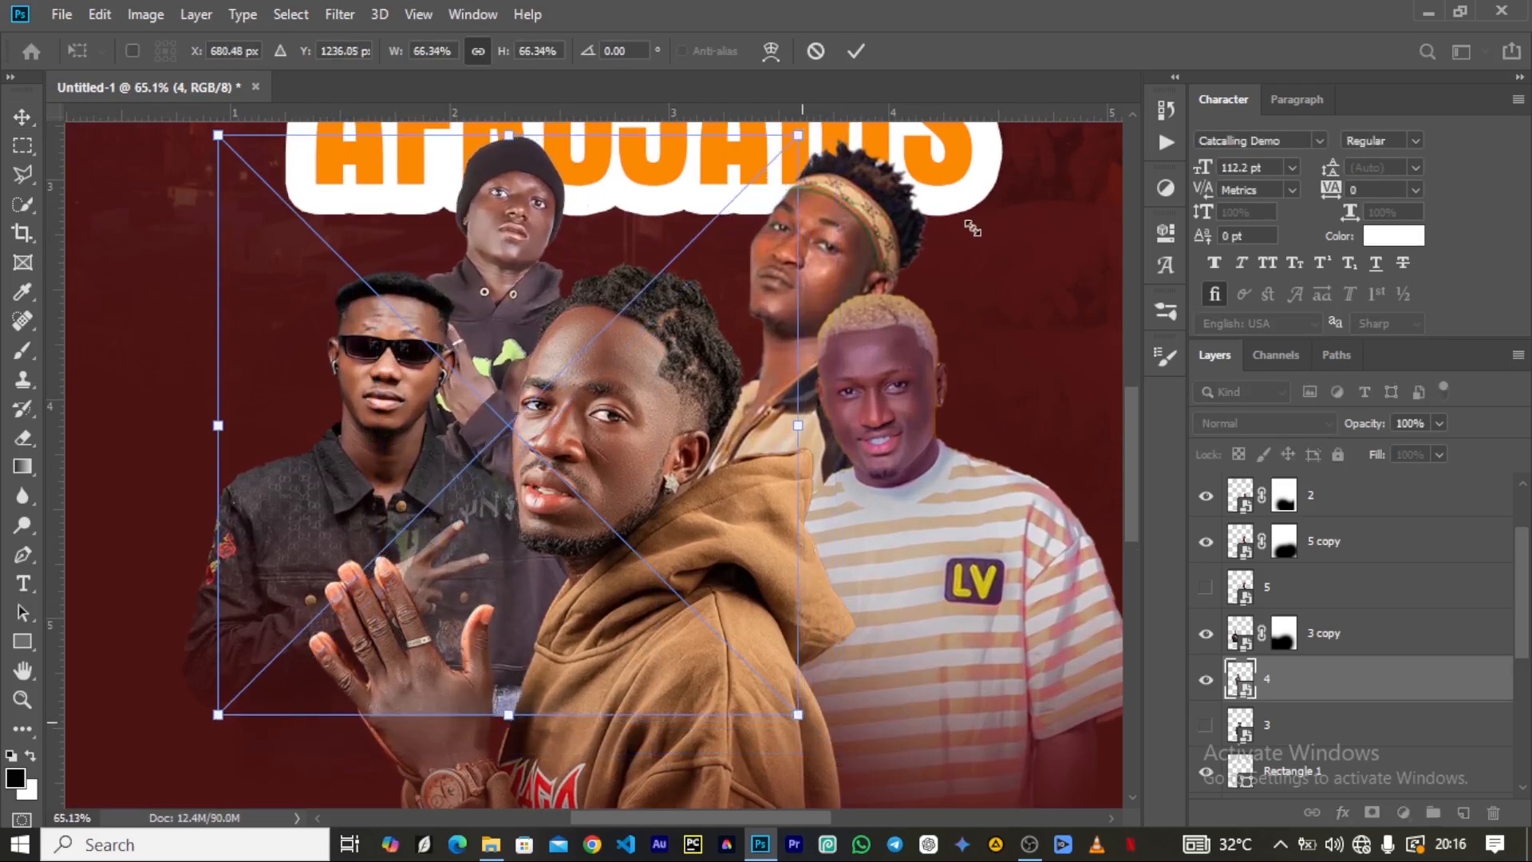
{"action": "left_click", "coordinate": [856, 51]}
{"action": "scroll", "coordinate": [462, 431], "scroll_direction": "down", "scroll_amount": 5}
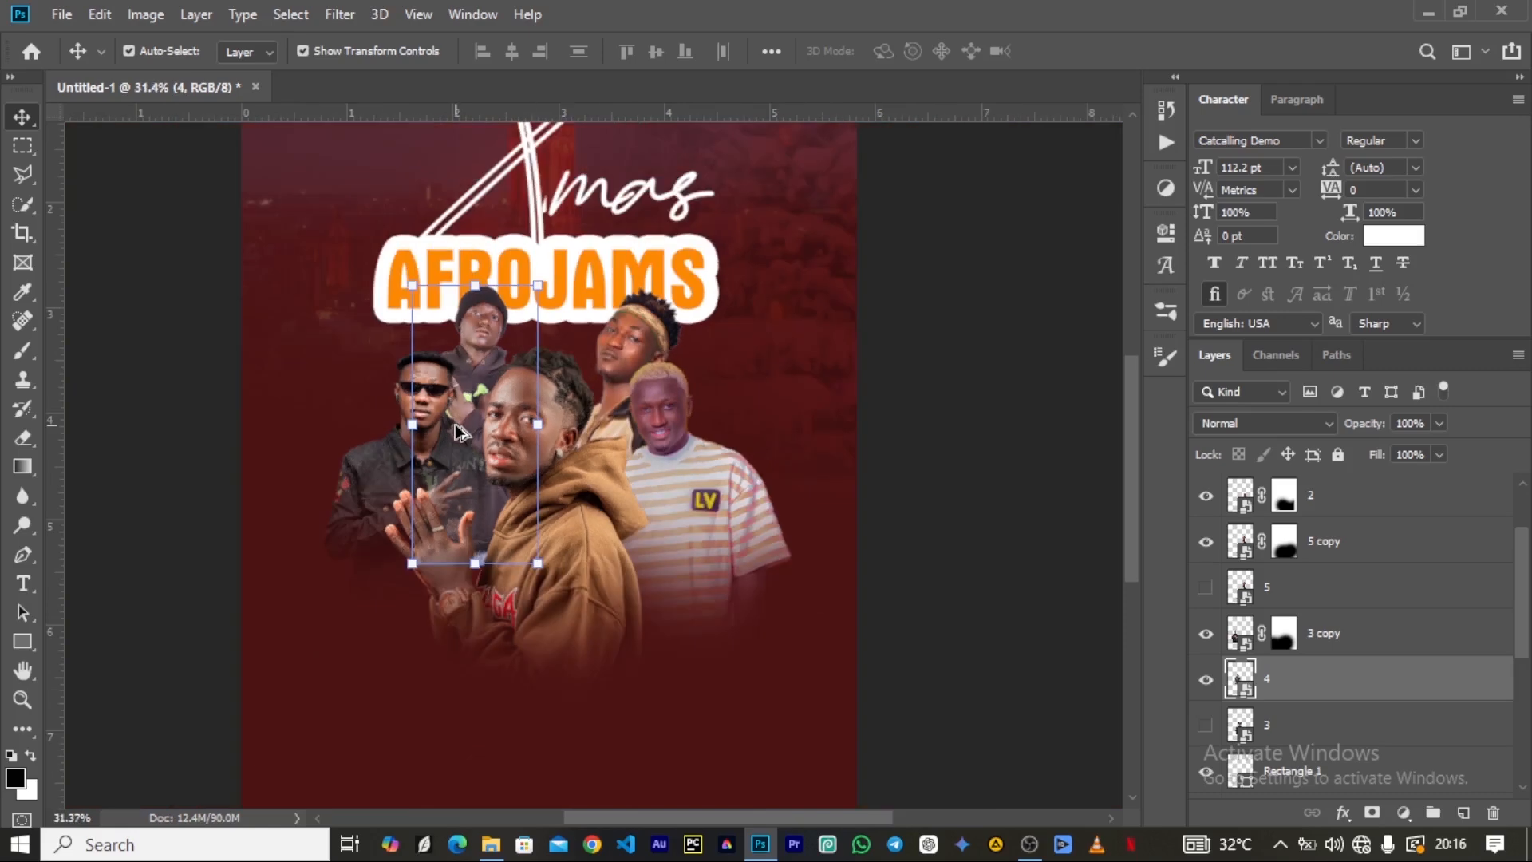
{"action": "scroll", "coordinate": [406, 390], "scroll_direction": "down", "scroll_amount": 1}
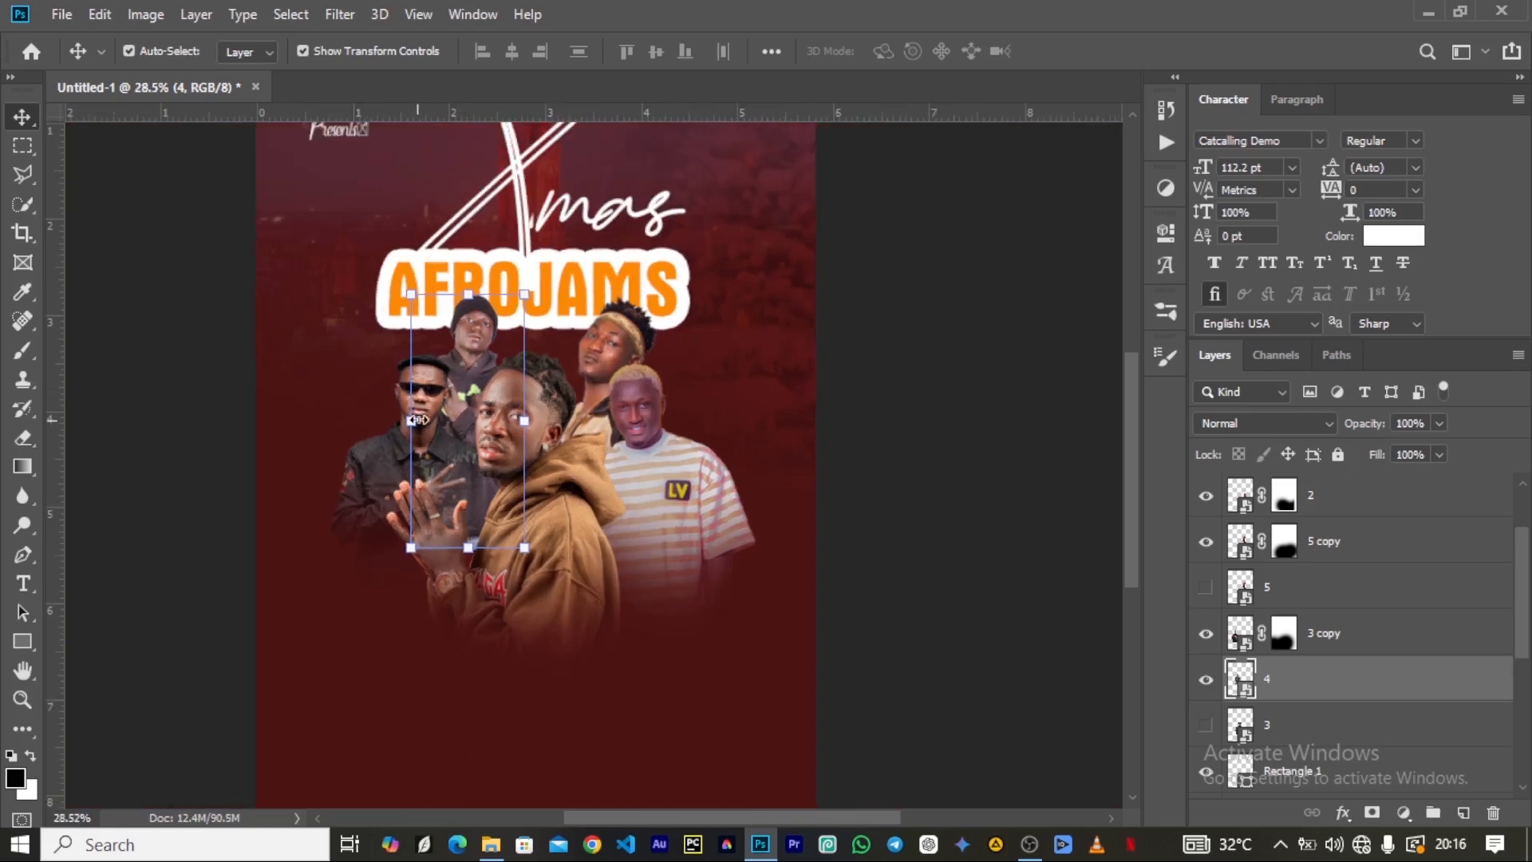
Duplicate layer 4 with the original hidden, and mask the copy with the black soft brush at 600 px to fade its lower body.
{"action": "scroll", "coordinate": [441, 402], "scroll_direction": "up", "scroll_amount": 3}
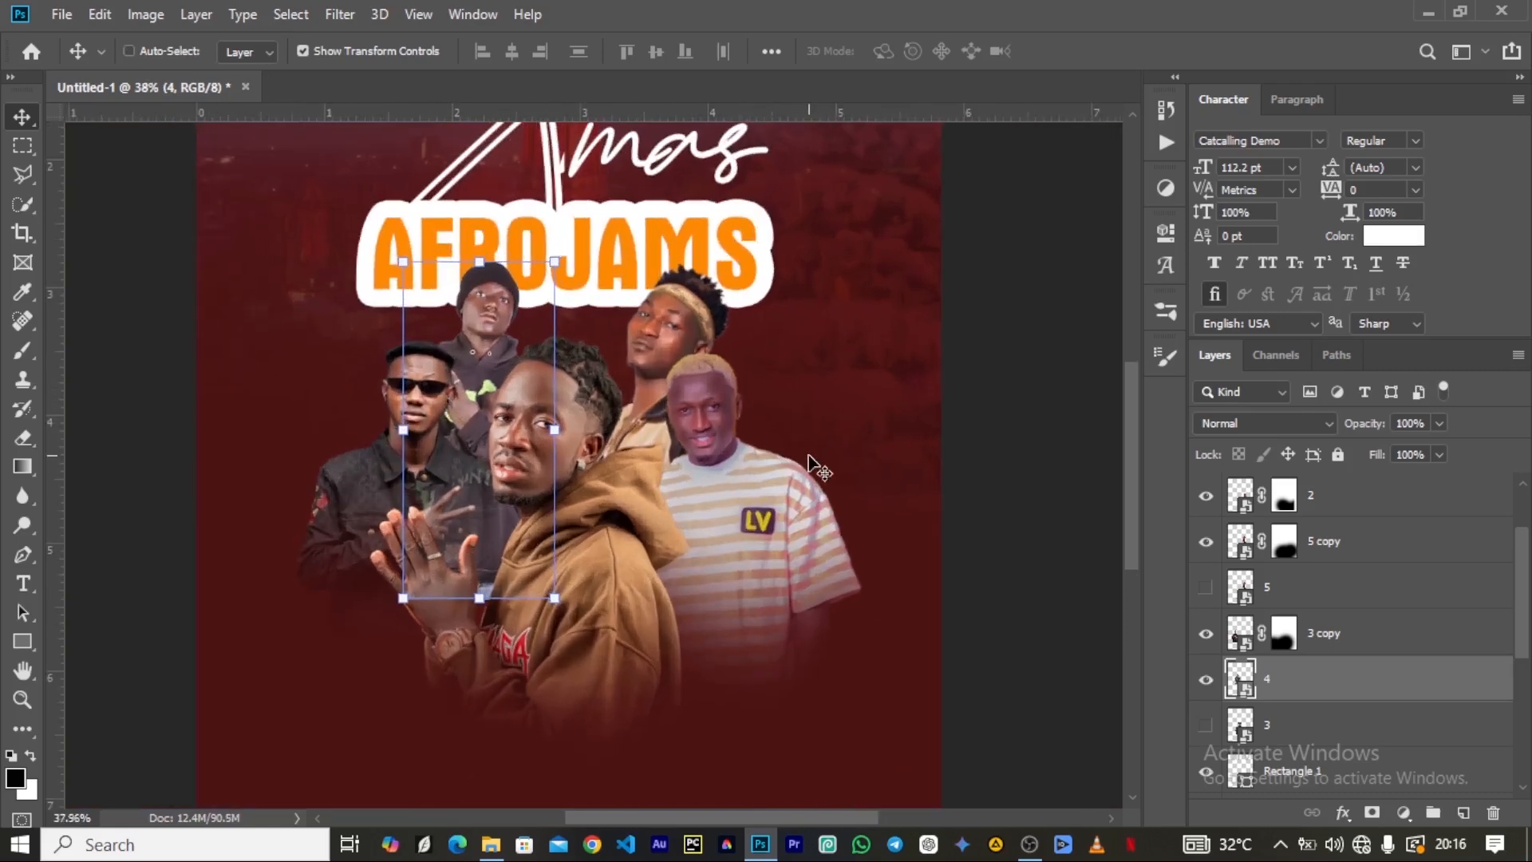
{"action": "key", "text": "ctrl"}
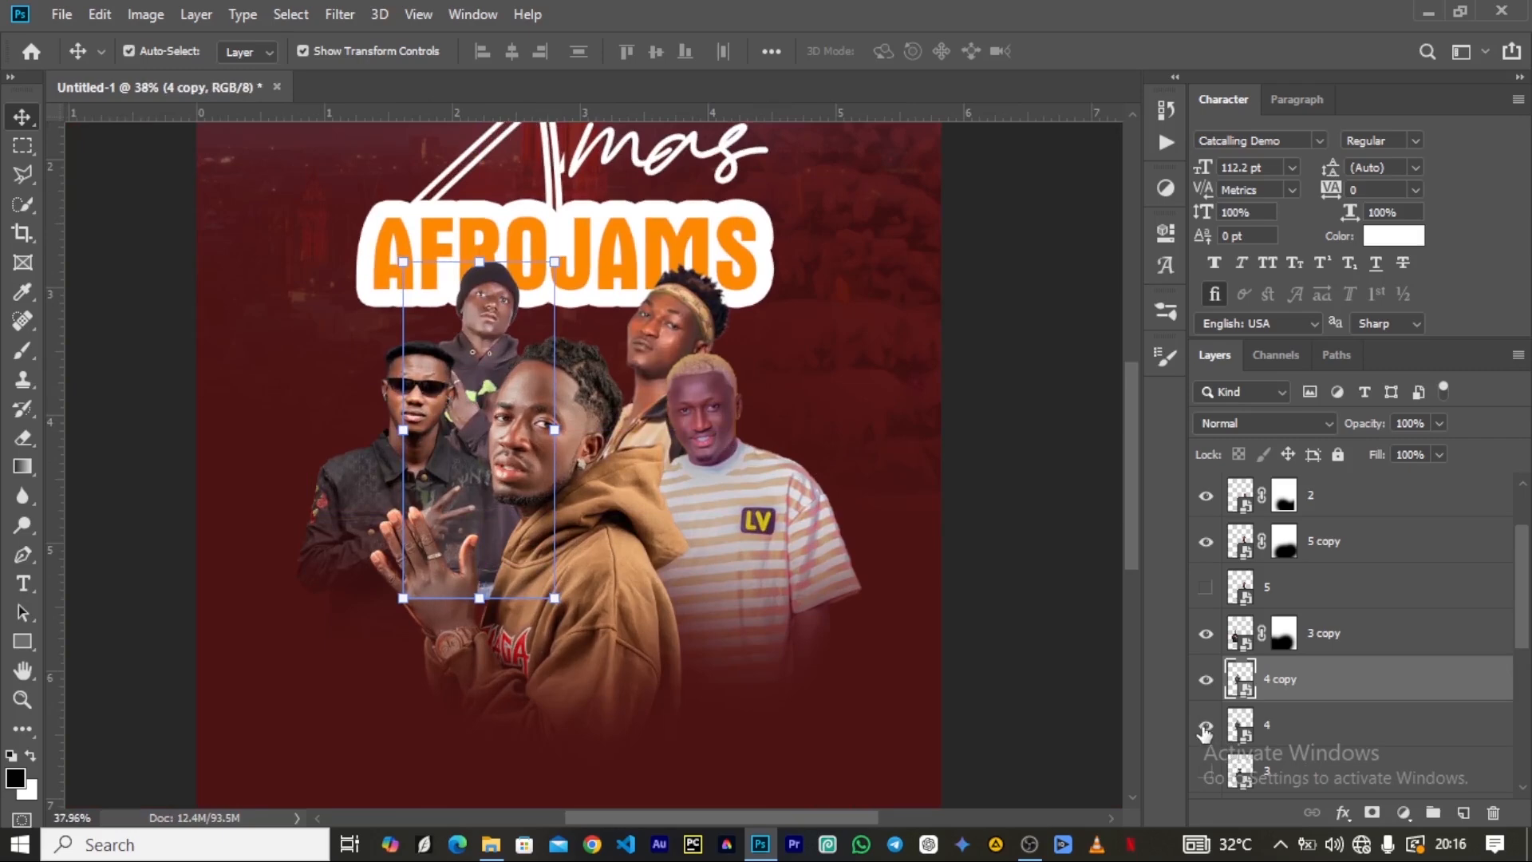
{"action": "left_click", "coordinate": [1370, 816]}
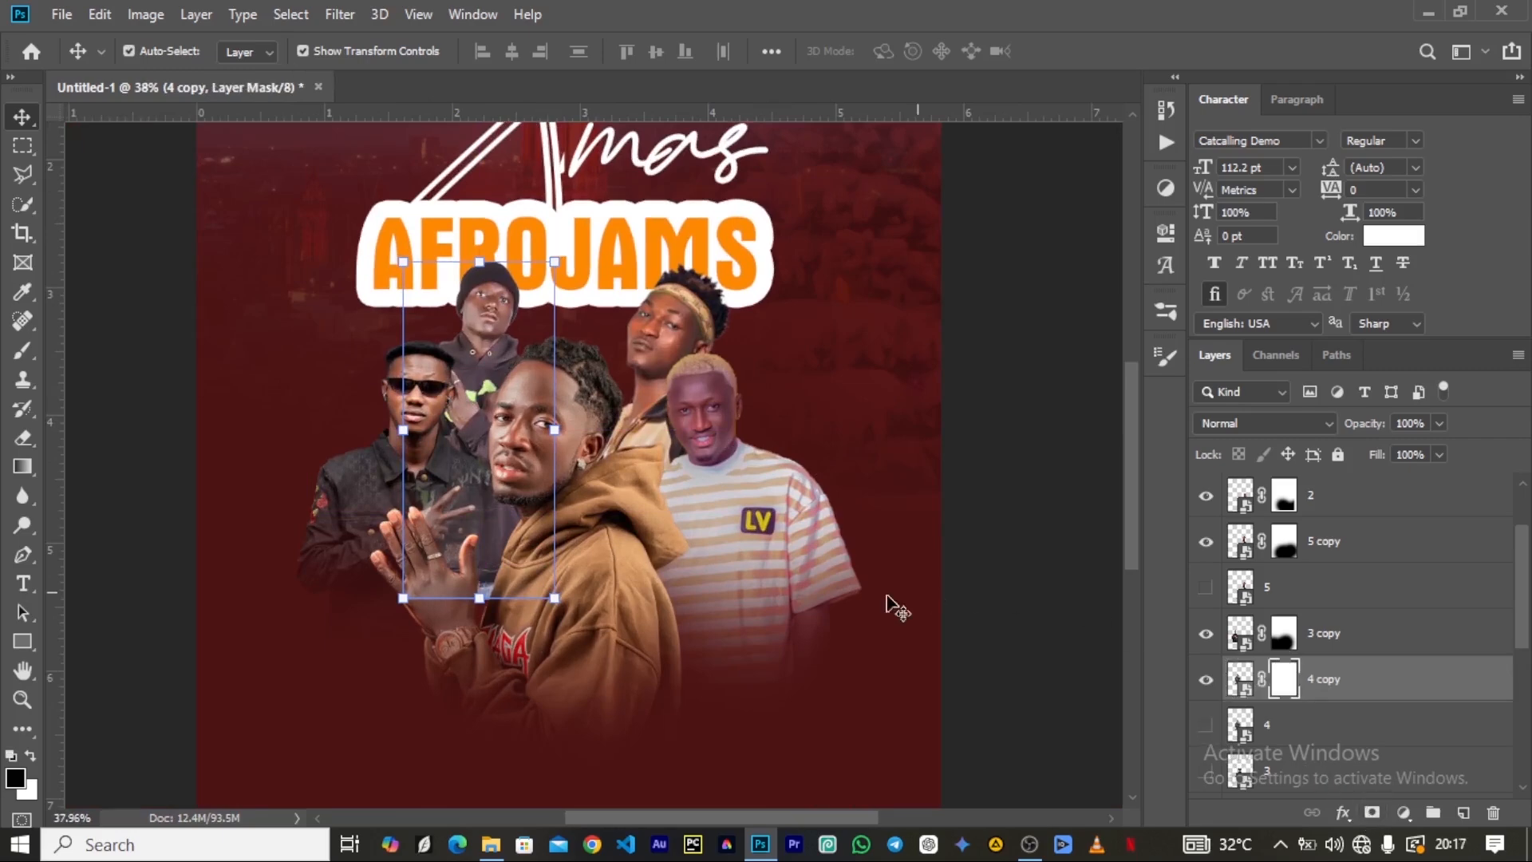
{"action": "key", "text": "b"}
{"action": "mouse_move", "coordinate": [534, 647]}
{"action": "left_mouse_down"}
{"action": "mouse_move", "coordinate": [519, 718]}
{"action": "mouse_move", "coordinate": [533, 666]}
{"action": "left_mouse_up"}
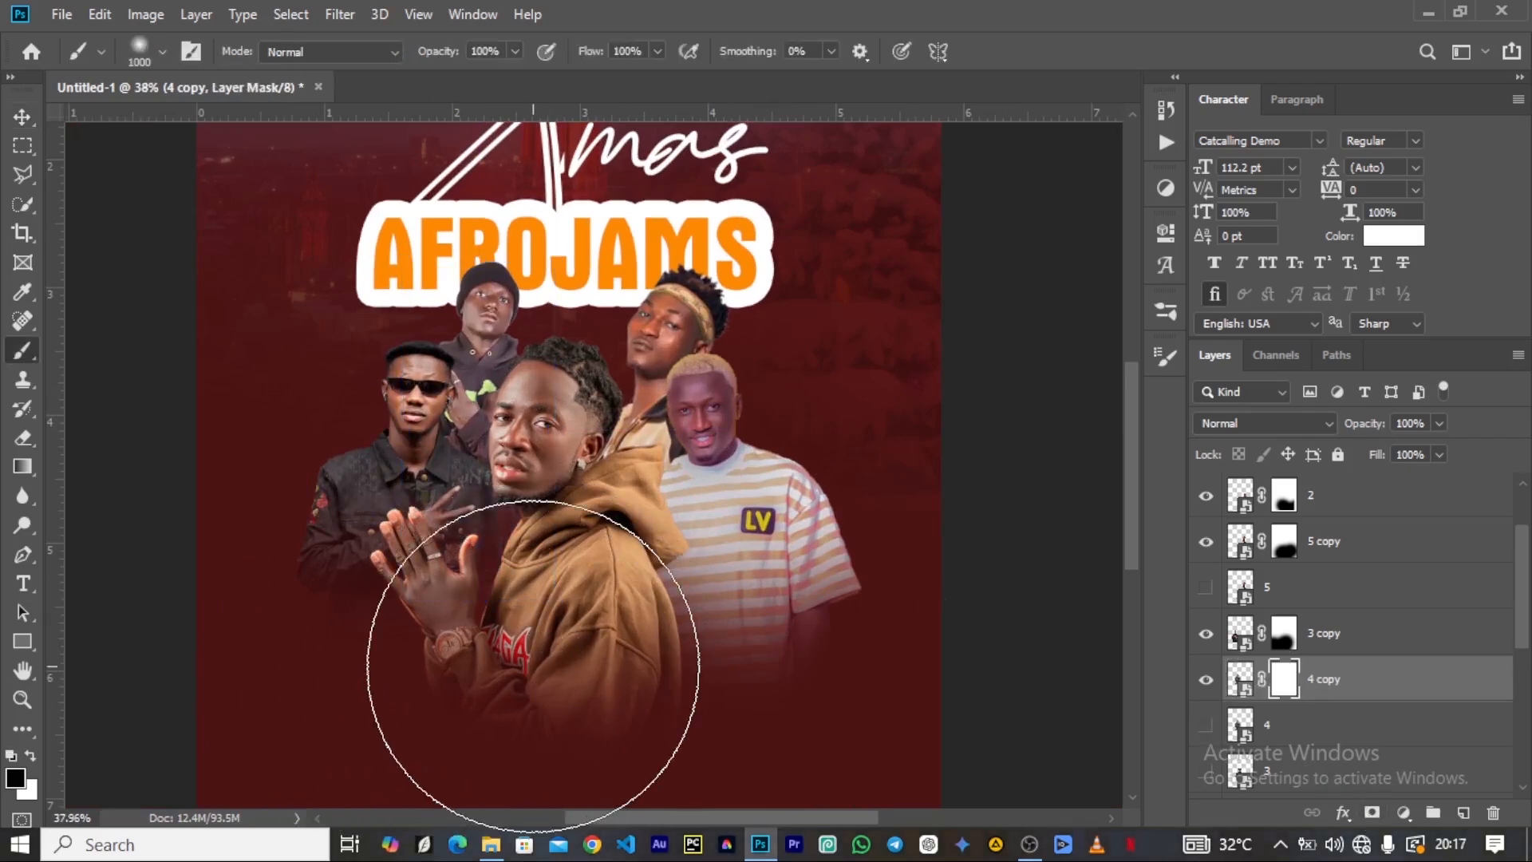
{"action": "key", "text": "bracketleft"}
{"action": "key", "text": "bracketleft"}
{"action": "key", "text": "bracketleft"}
{"action": "key", "text": "bracketleft"}
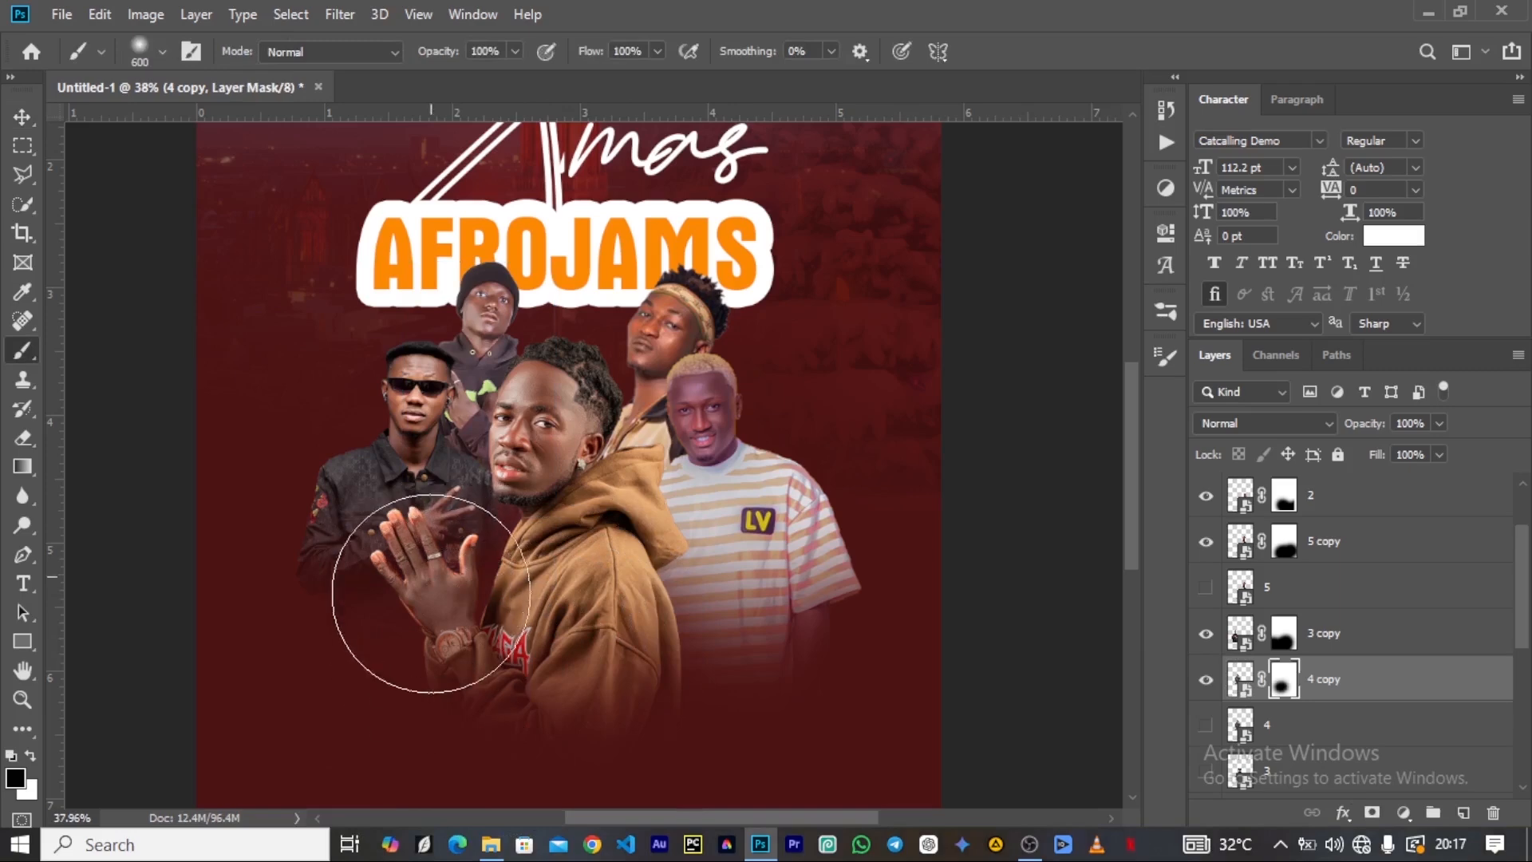
{"action": "left_click_drag", "start_coordinate": [358, 517], "coordinate": [544, 575]}
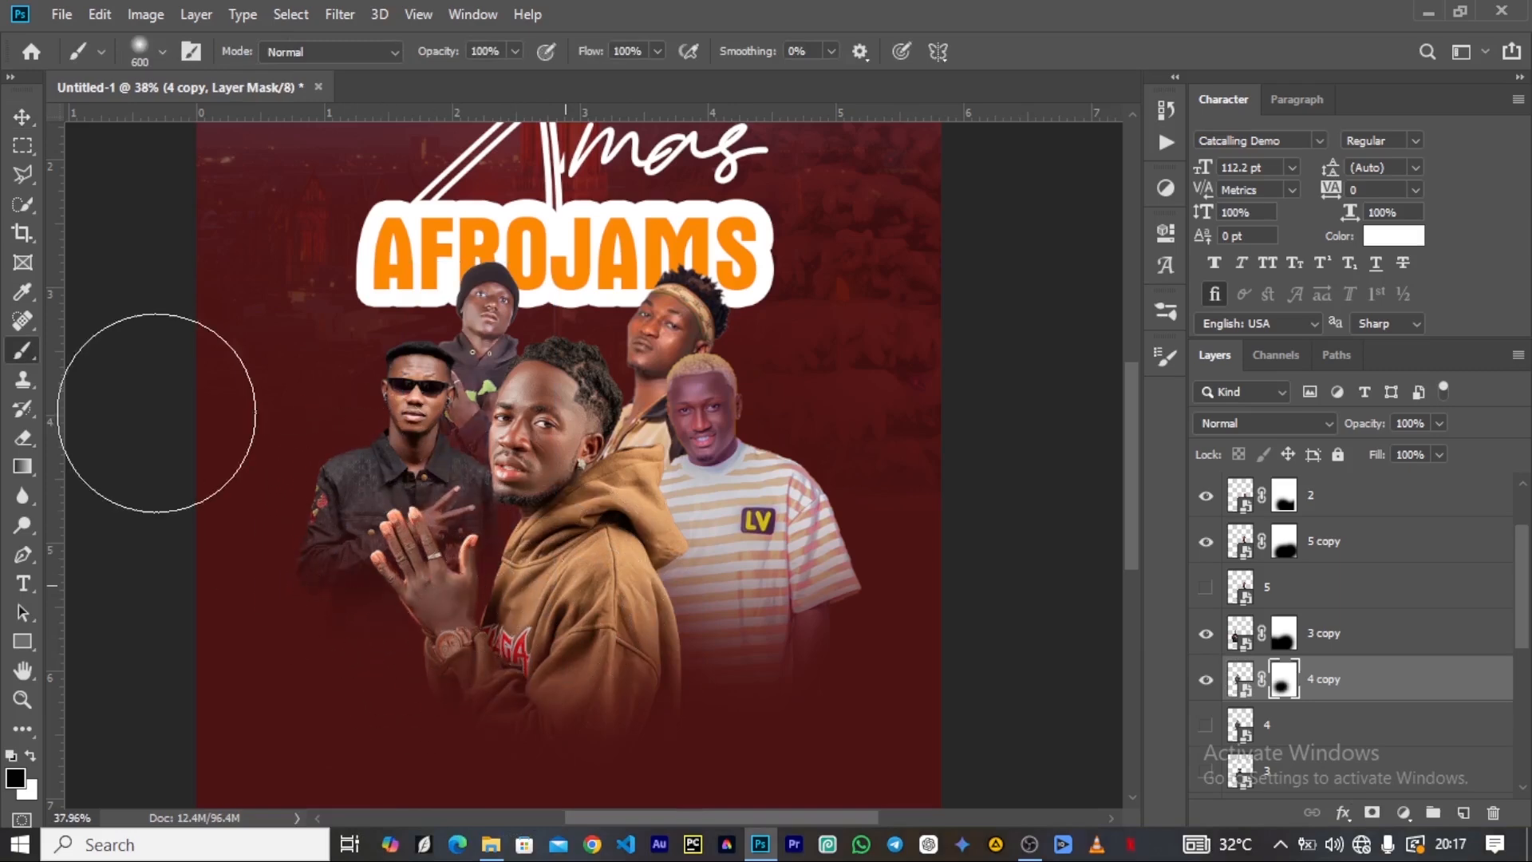
Tighten the group by nudging the headband and sunglasses artists inward and scaling the striped-shirt artist to about 97%, closer to the centre.
{"action": "left_click", "coordinate": [21, 121]}
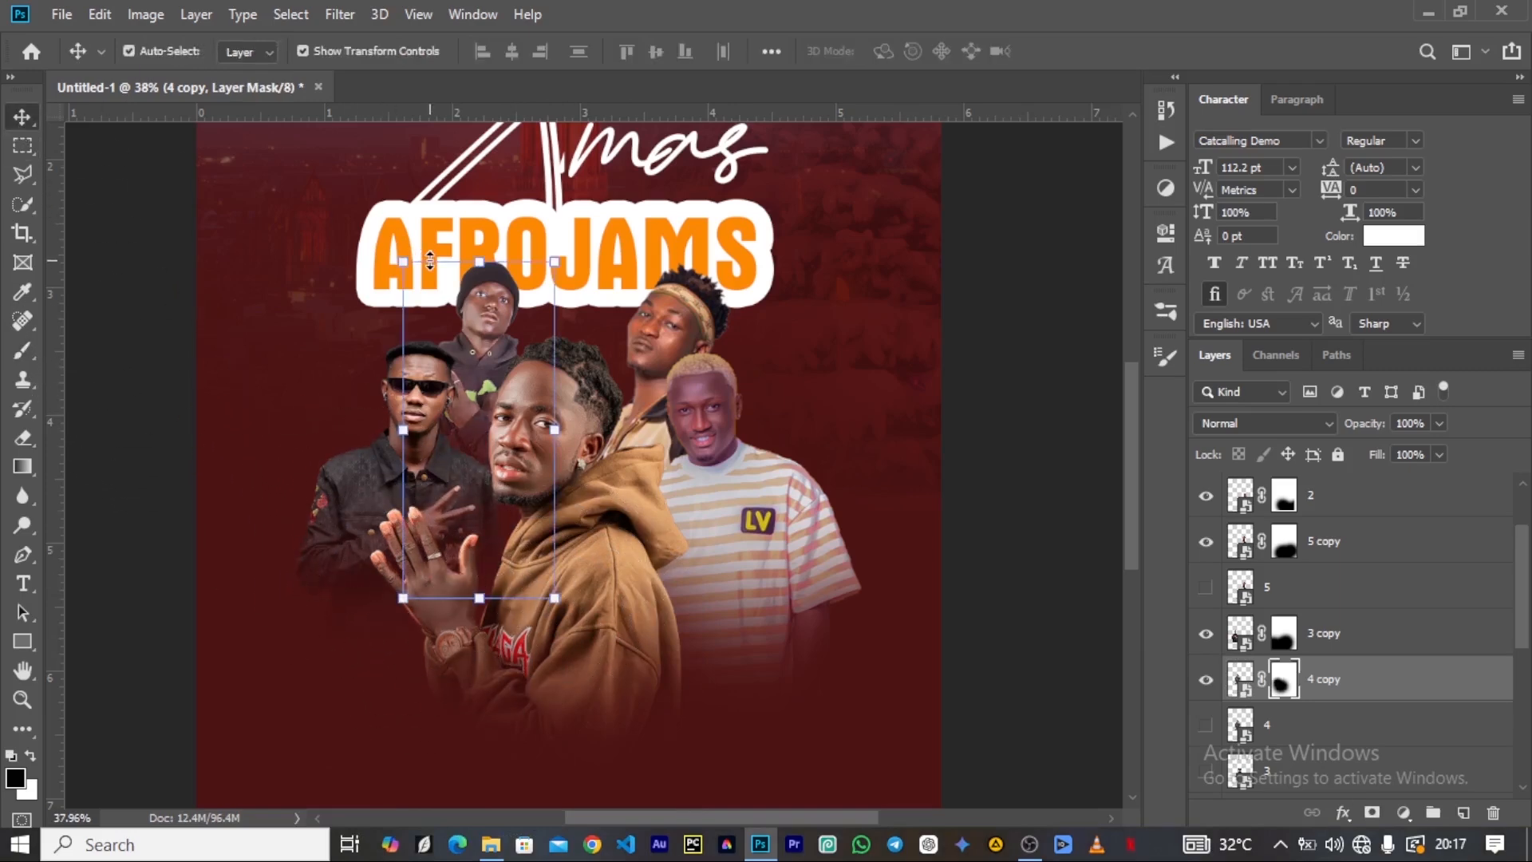
{"action": "mouse_move", "coordinate": [663, 313]}
{"action": "left_mouse_down"}
{"action": "mouse_move", "coordinate": [686, 315]}
{"action": "mouse_move", "coordinate": [672, 316]}
{"action": "left_mouse_up"}
{"action": "left_click_drag", "start_coordinate": [375, 498], "coordinate": [387, 499]}
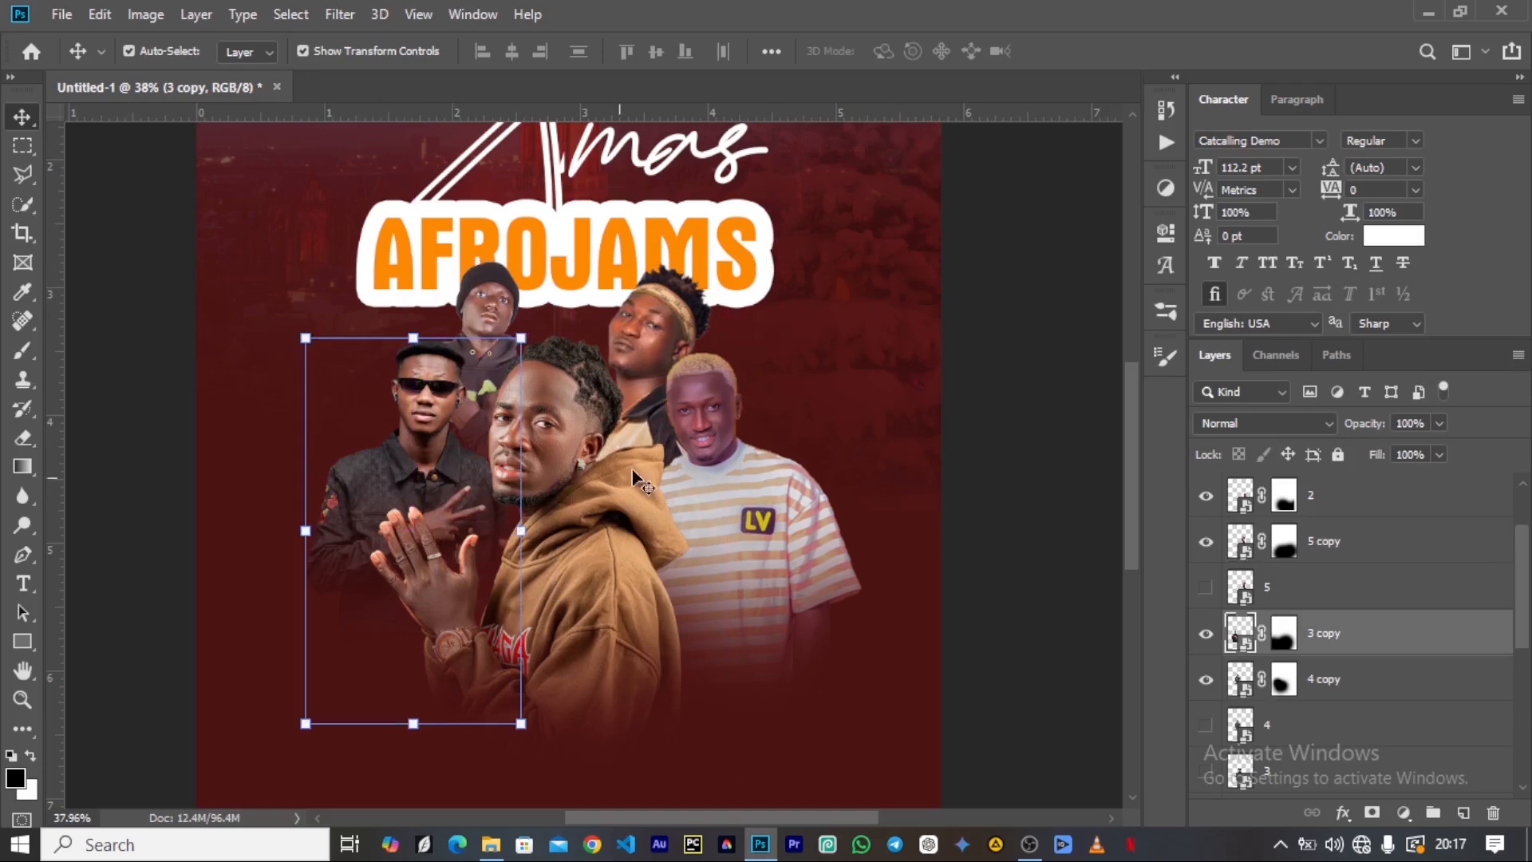
{"action": "left_click_drag", "start_coordinate": [699, 481], "coordinate": [691, 485]}
{"action": "left_click_drag", "start_coordinate": [848, 356], "coordinate": [839, 366]}
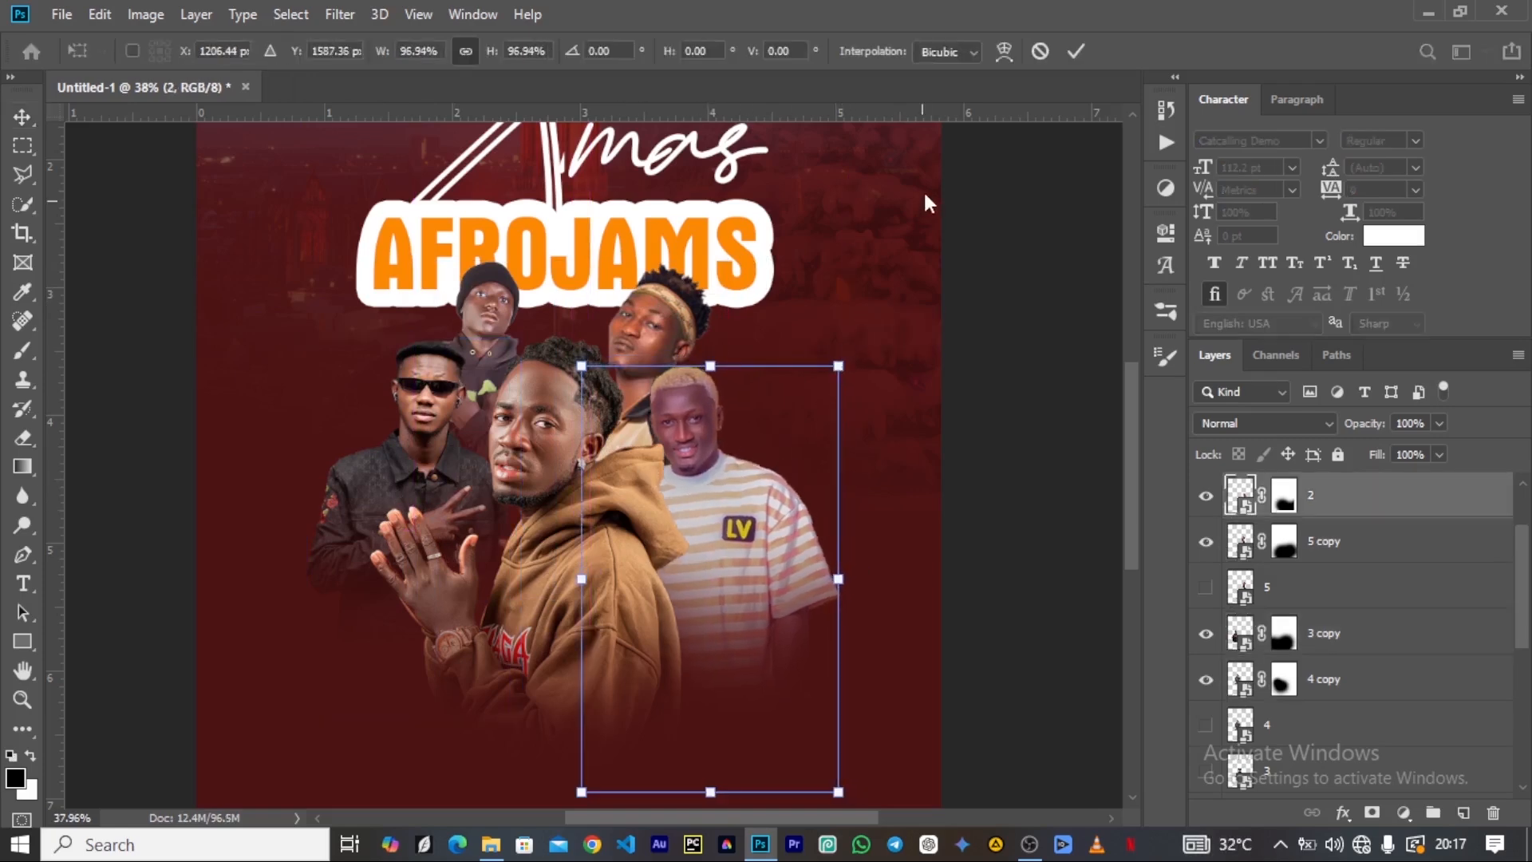
{"action": "left_click", "coordinate": [1076, 52]}
Group all the artist layers from layer 3 up to layer 1, and toggle the group's visibility to check its contents.
{"action": "scroll", "coordinate": [1364, 574], "scroll_direction": "down", "scroll_amount": 3}
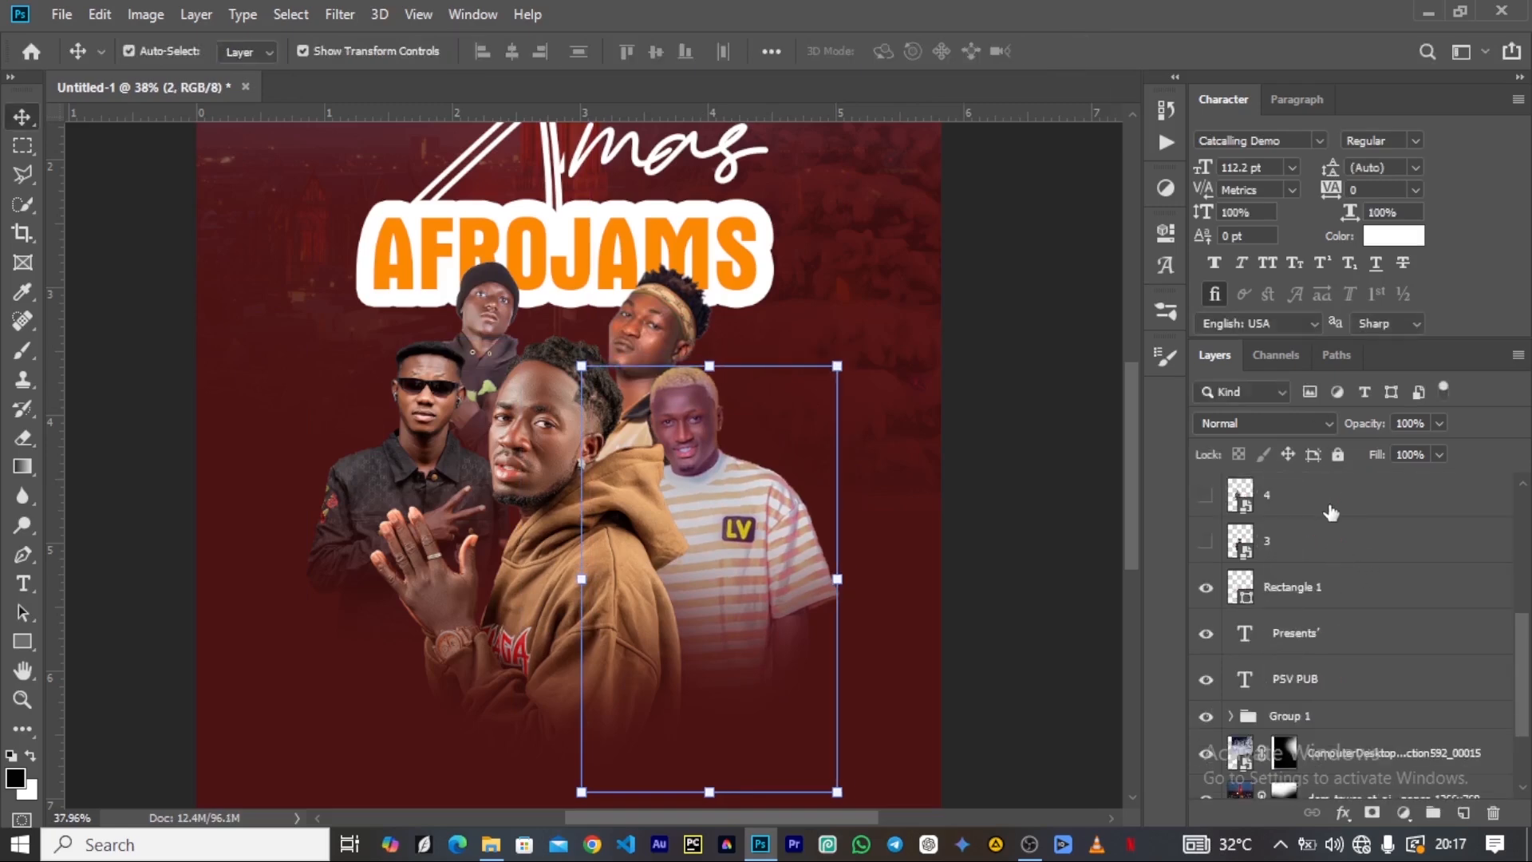
{"action": "scroll", "coordinate": [1341, 567], "scroll_direction": "up", "scroll_amount": 3}
{"action": "scroll", "coordinate": [1340, 567], "scroll_direction": "down", "scroll_amount": 4}
{"action": "scroll", "coordinate": [1340, 567], "scroll_direction": "up", "scroll_amount": 3}
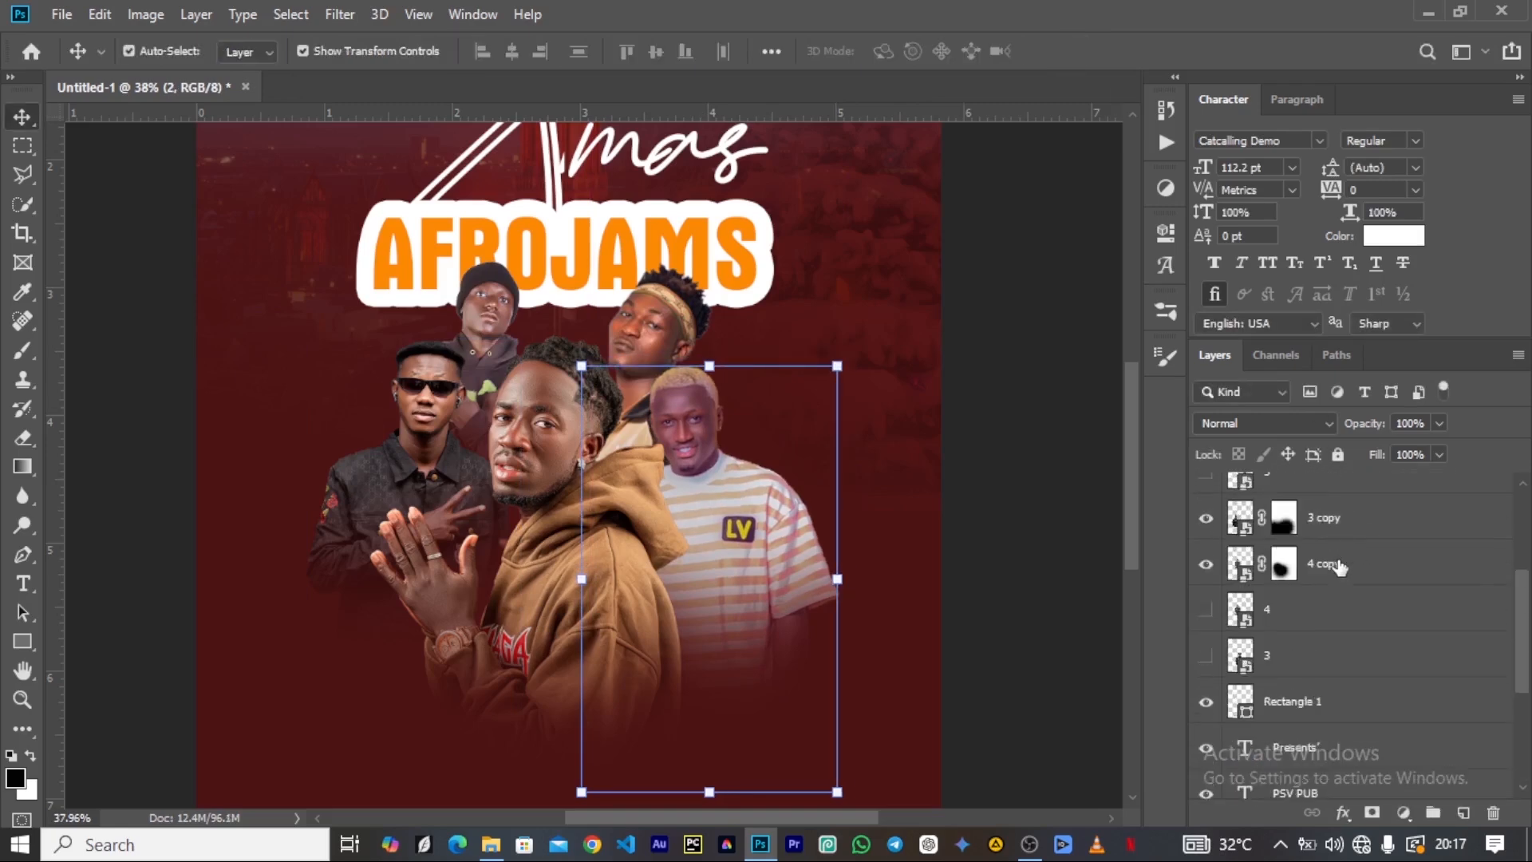
{"action": "left_click", "coordinate": [1318, 657]}
{"action": "scroll", "coordinate": [1318, 658], "scroll_direction": "up", "scroll_amount": 3}
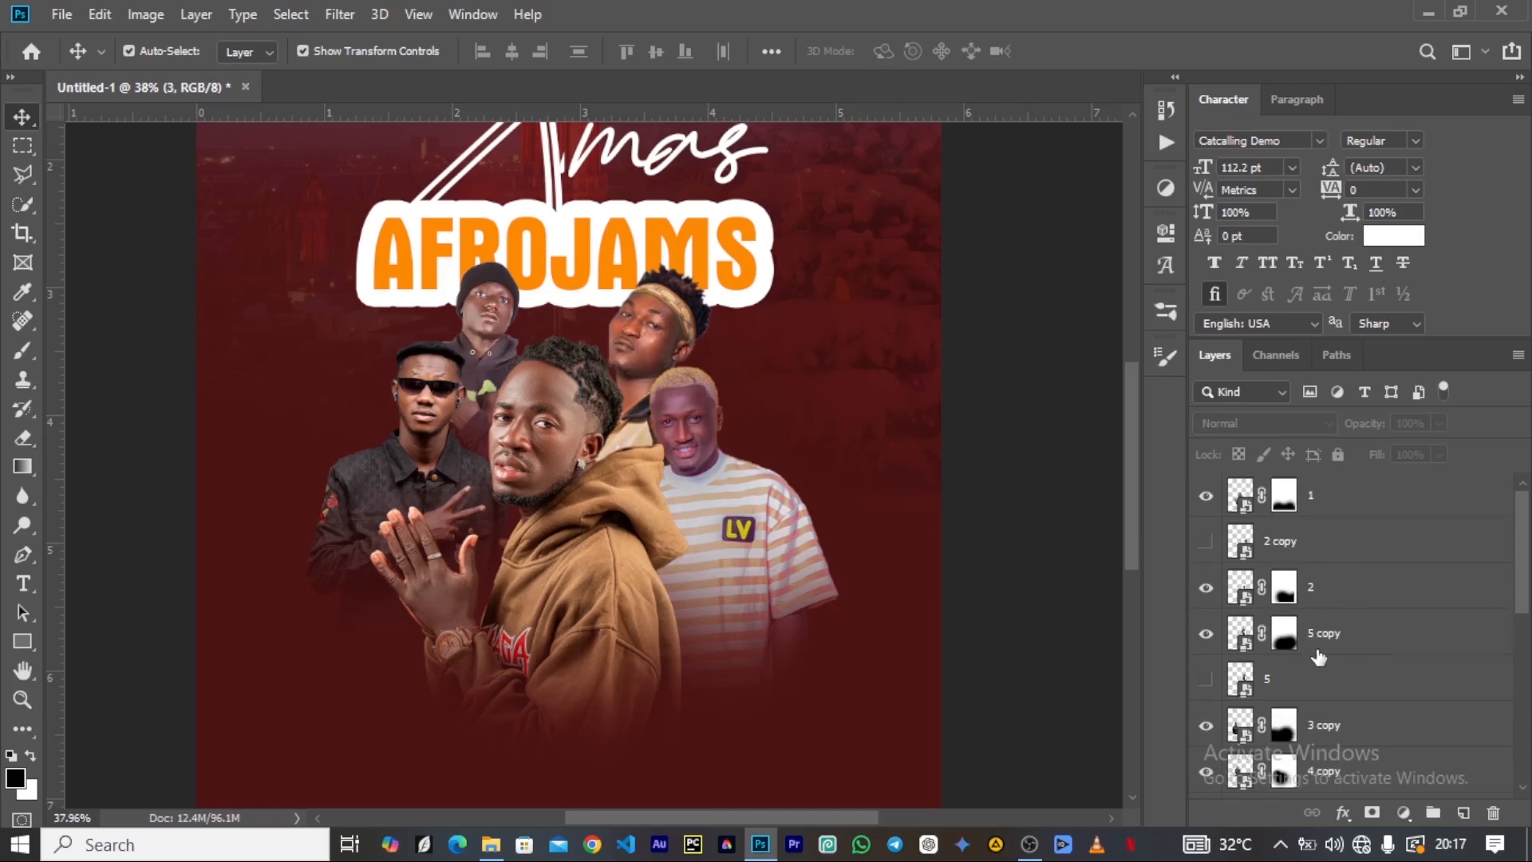
{"action": "left_click", "coordinate": [1322, 499], "text": "shift"}
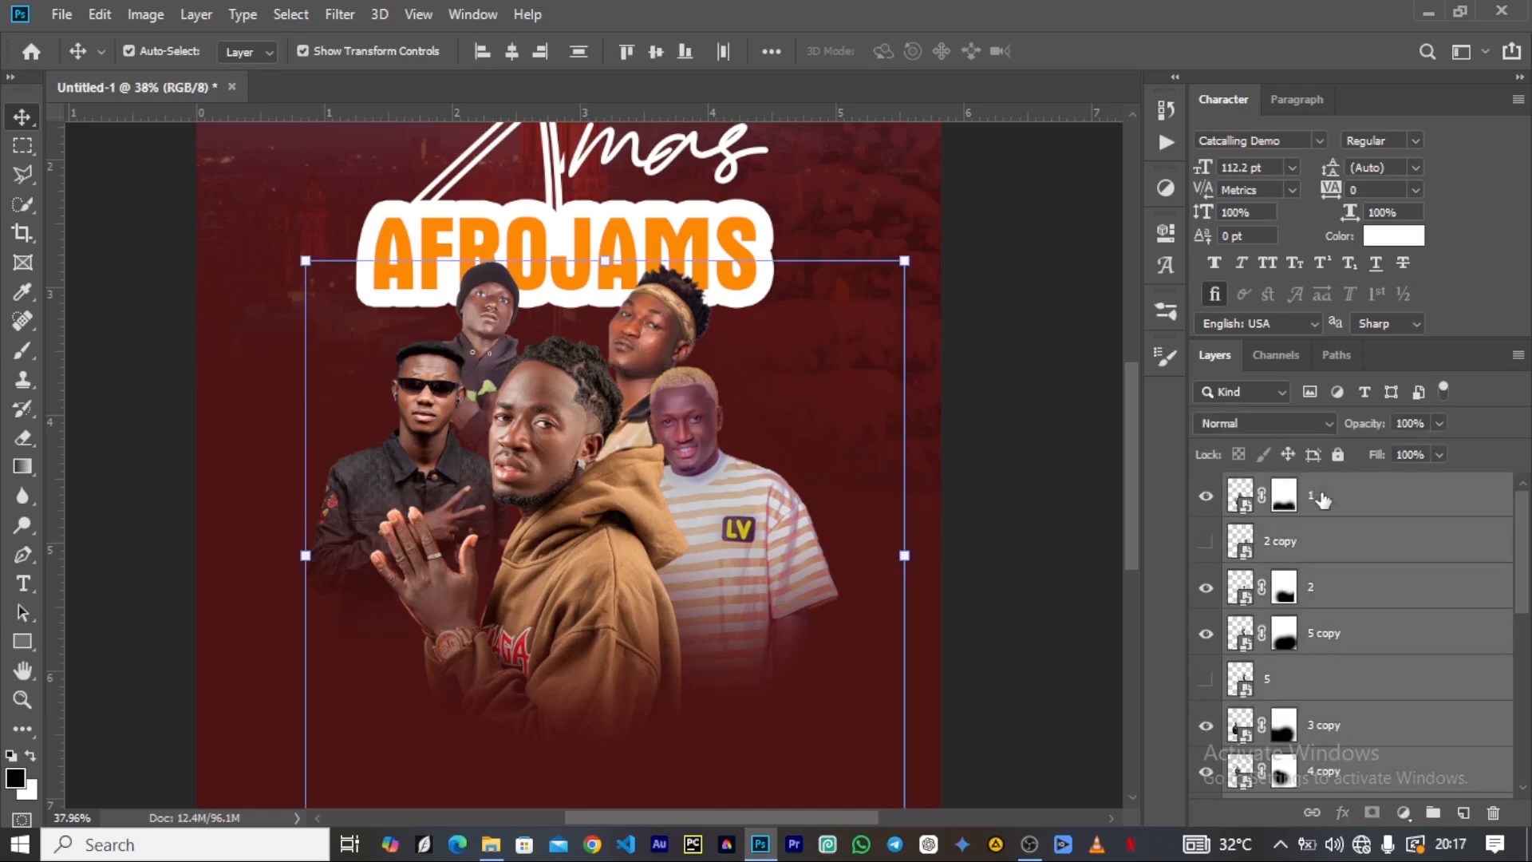
{"action": "key", "text": "ctrl+g"}
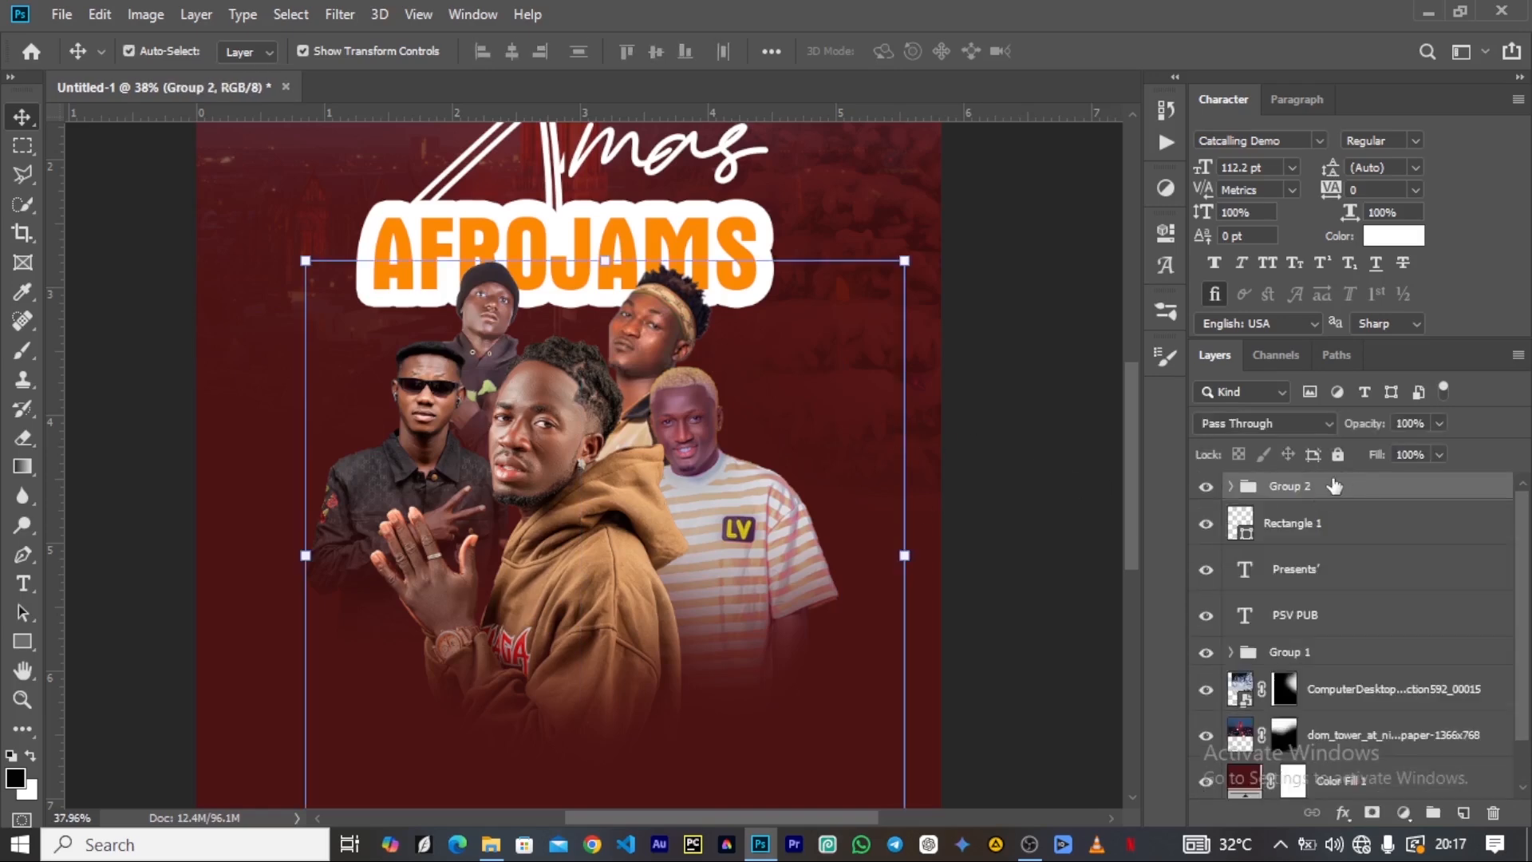
{"action": "left_click", "coordinate": [1205, 486]}
{"action": "left_click", "coordinate": [1206, 487]}
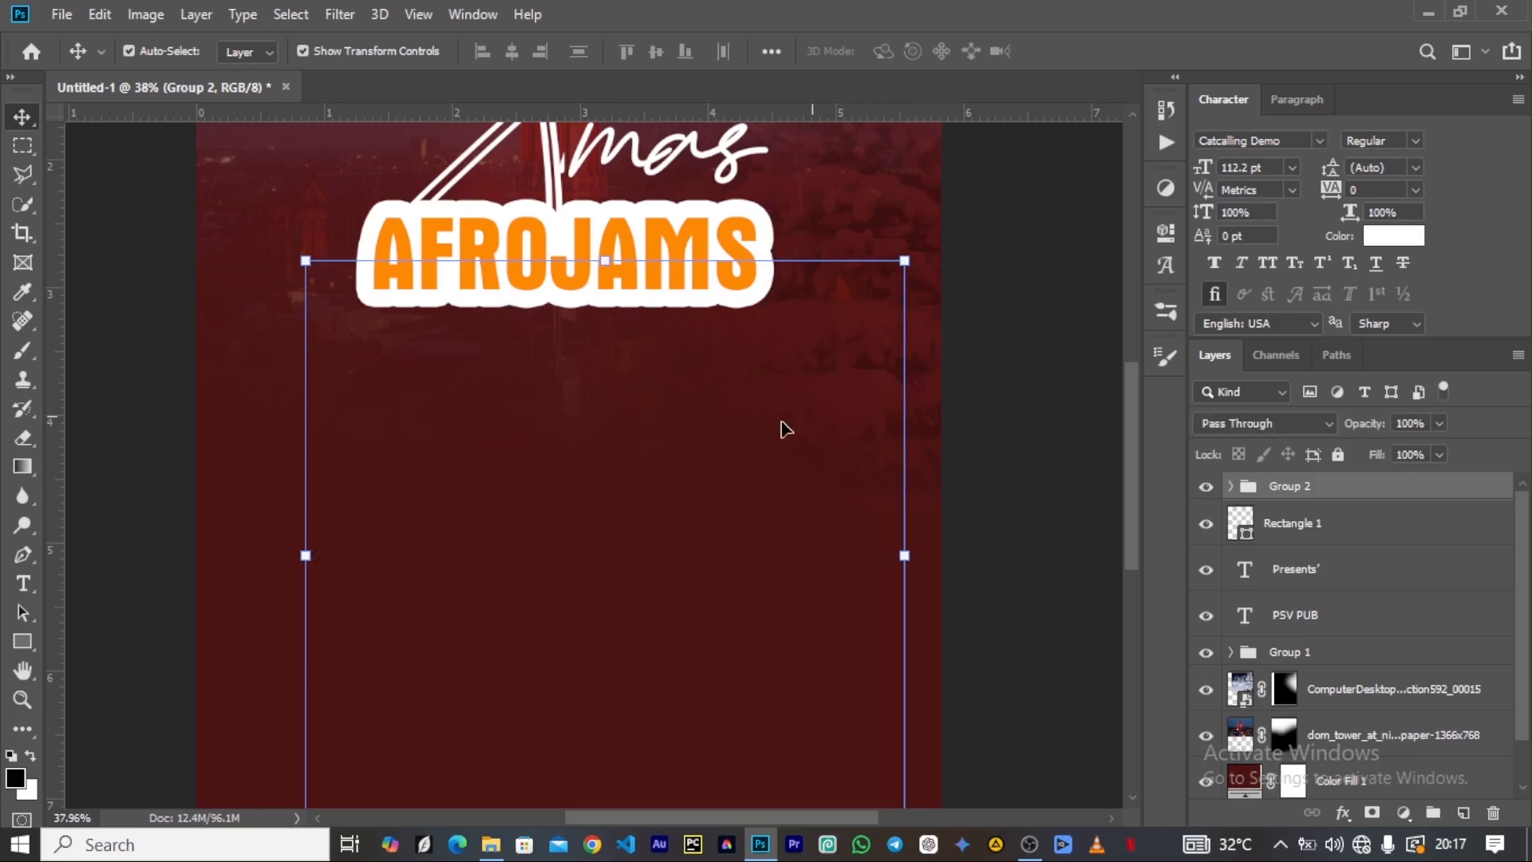
Scale the artist group down to about 96% and shift it slightly towards the poster's horizontal centre.
{"action": "scroll", "coordinate": [562, 501], "scroll_direction": "down", "scroll_amount": 2}
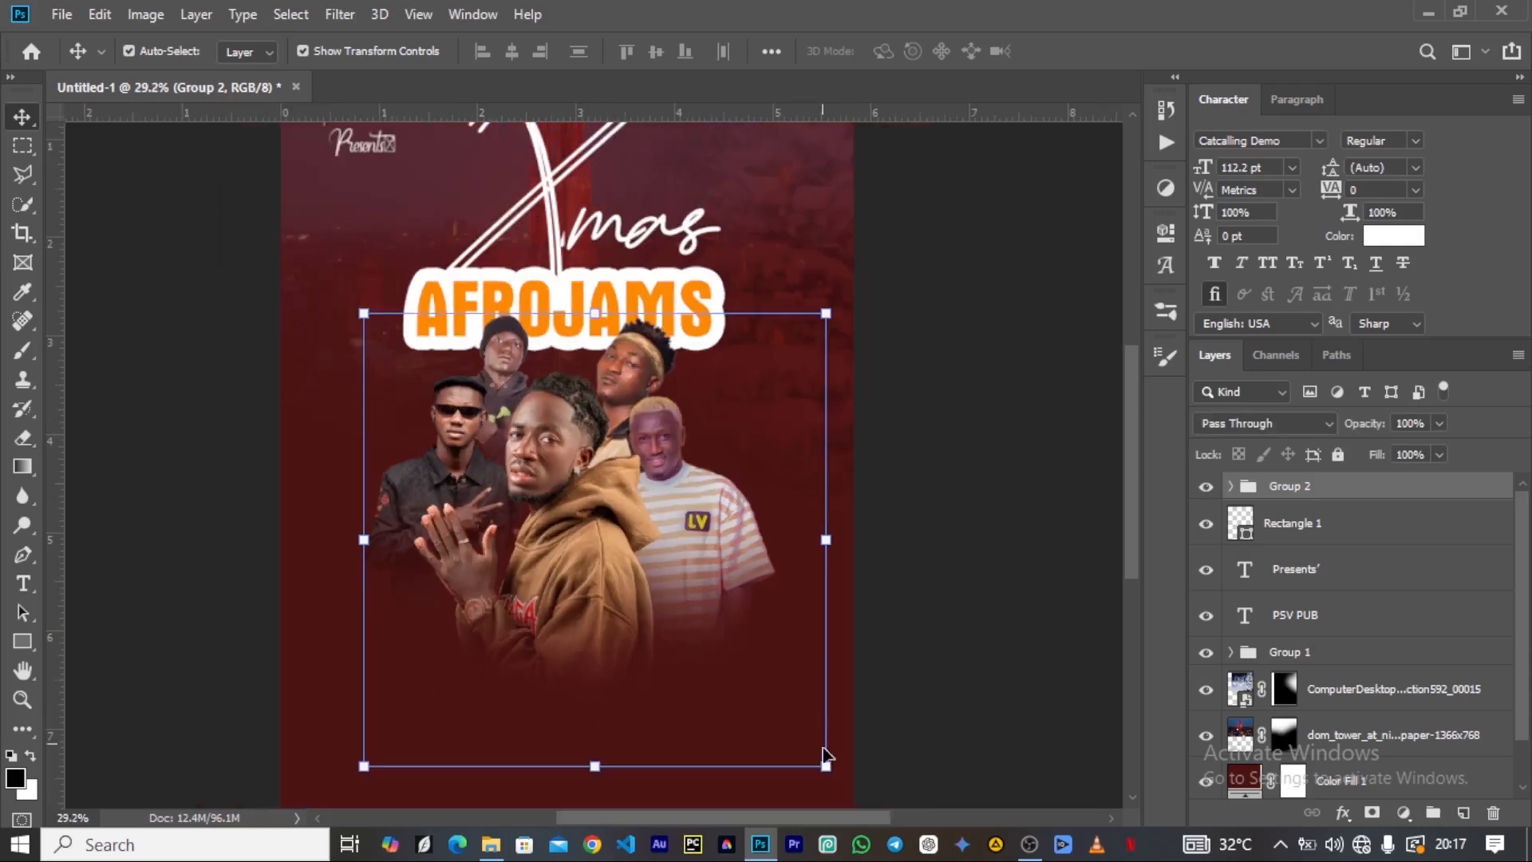
{"action": "left_click_drag", "start_coordinate": [825, 768], "coordinate": [806, 747]}
{"action": "left_click_drag", "start_coordinate": [620, 532], "coordinate": [614, 529]}
{"action": "left_click", "coordinate": [1075, 51]}
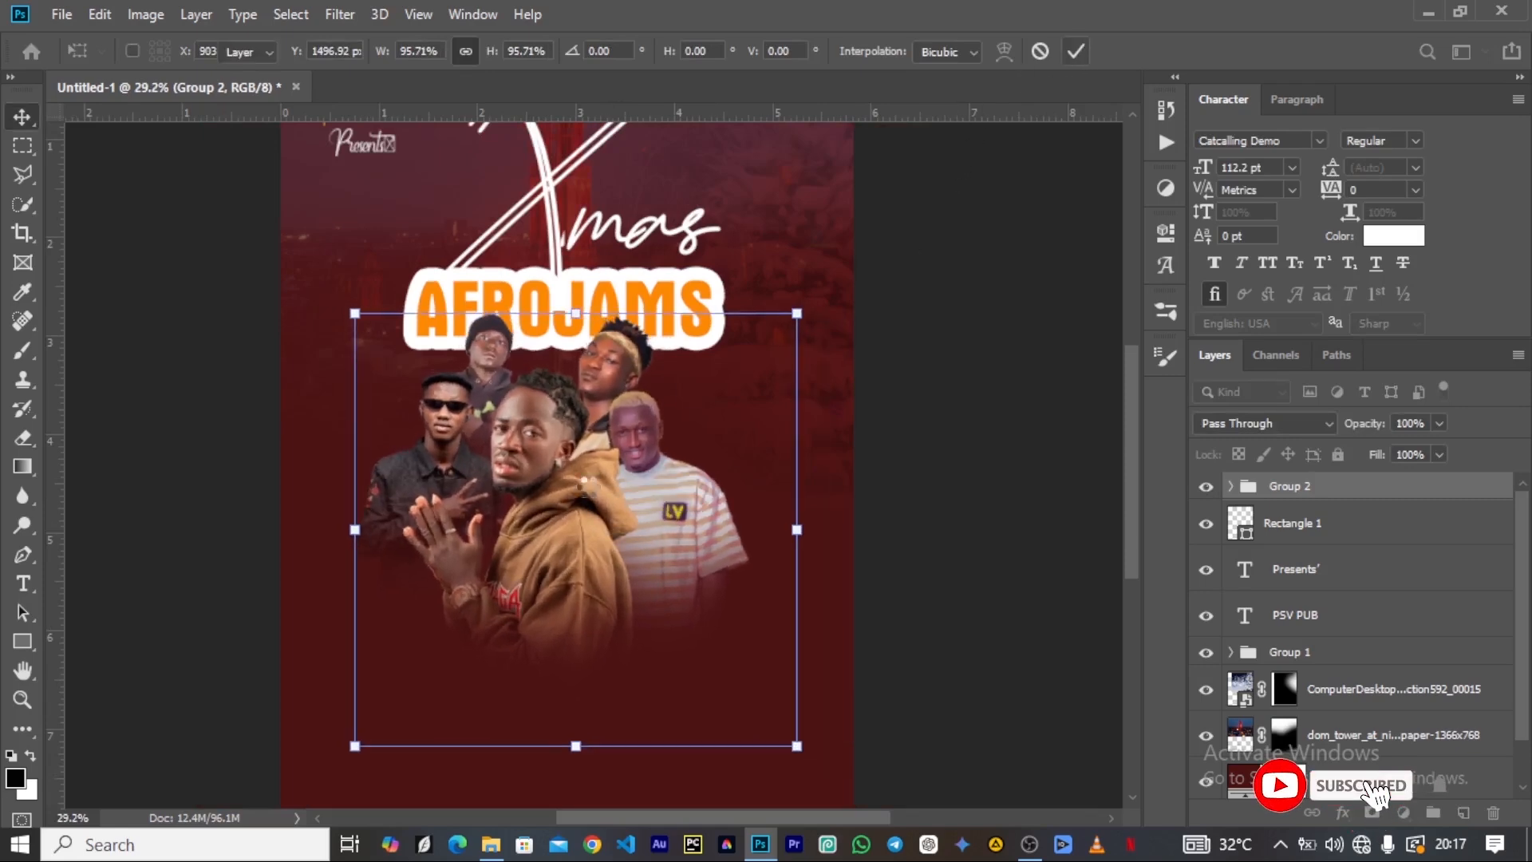
Review the overall poster composition and preview the black-hoodie DJ photo from the Artist folder in File Explorer.
{"action": "scroll", "coordinate": [580, 488], "scroll_direction": "down", "scroll_amount": 8}
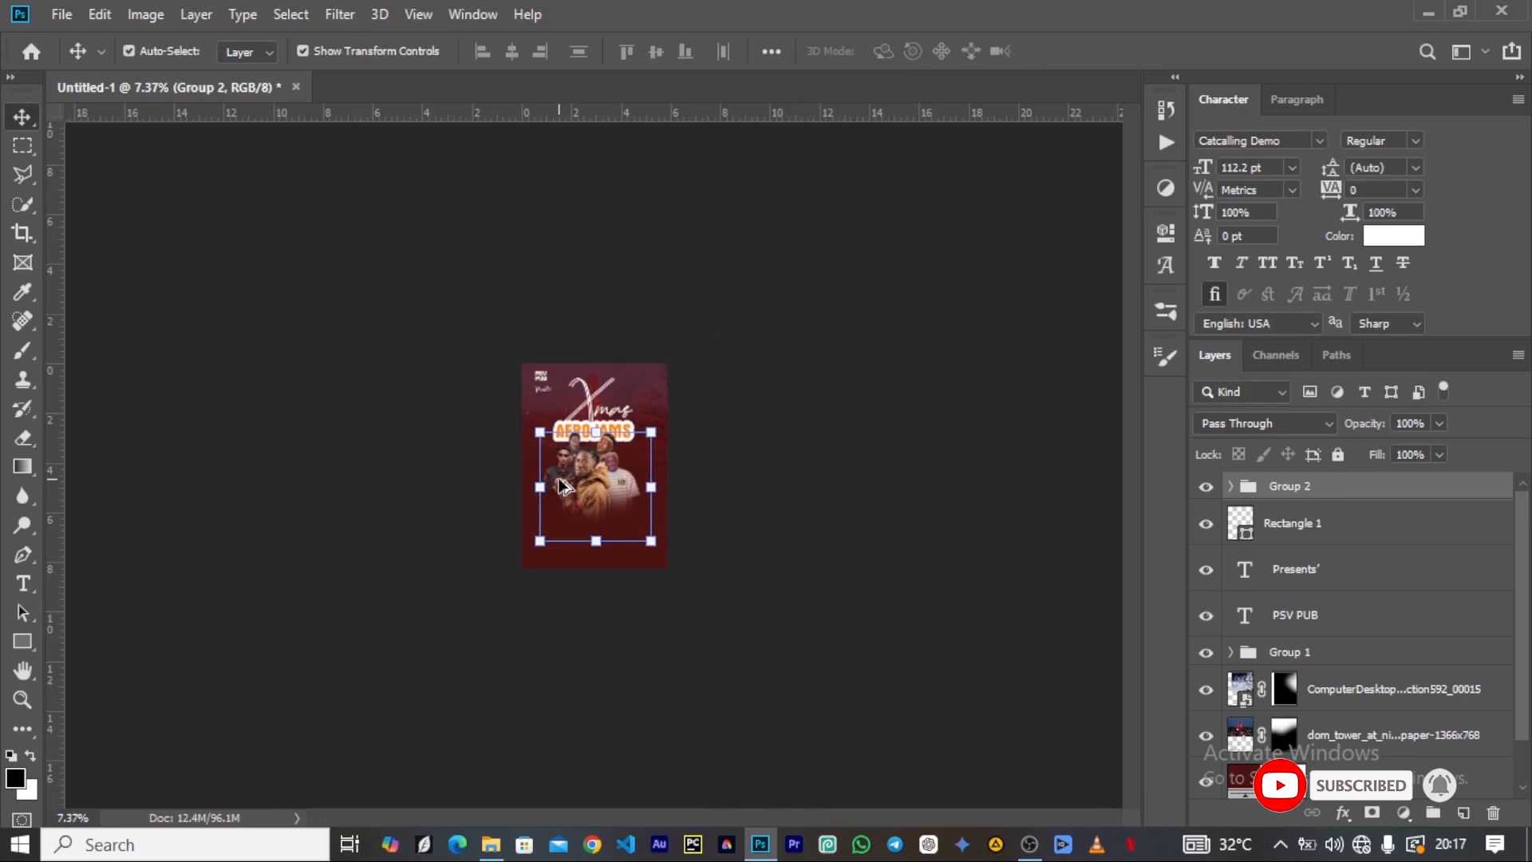
{"action": "scroll", "coordinate": [560, 485], "scroll_direction": "up", "scroll_amount": 5}
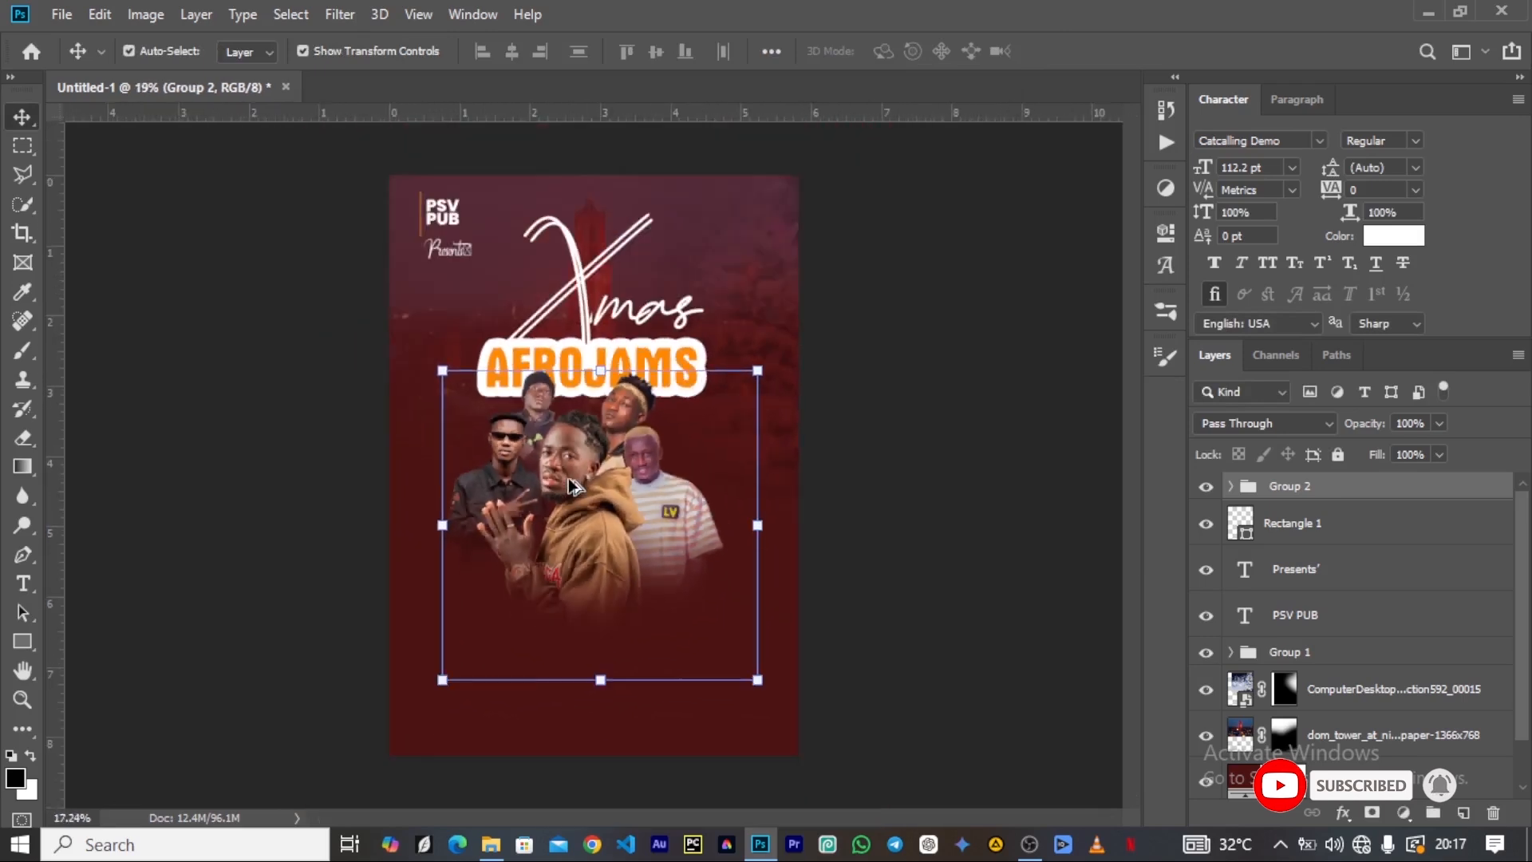
{"action": "scroll", "coordinate": [572, 487], "scroll_direction": "up", "scroll_amount": 3}
{"action": "scroll", "coordinate": [624, 377], "scroll_direction": "down", "scroll_amount": 3}
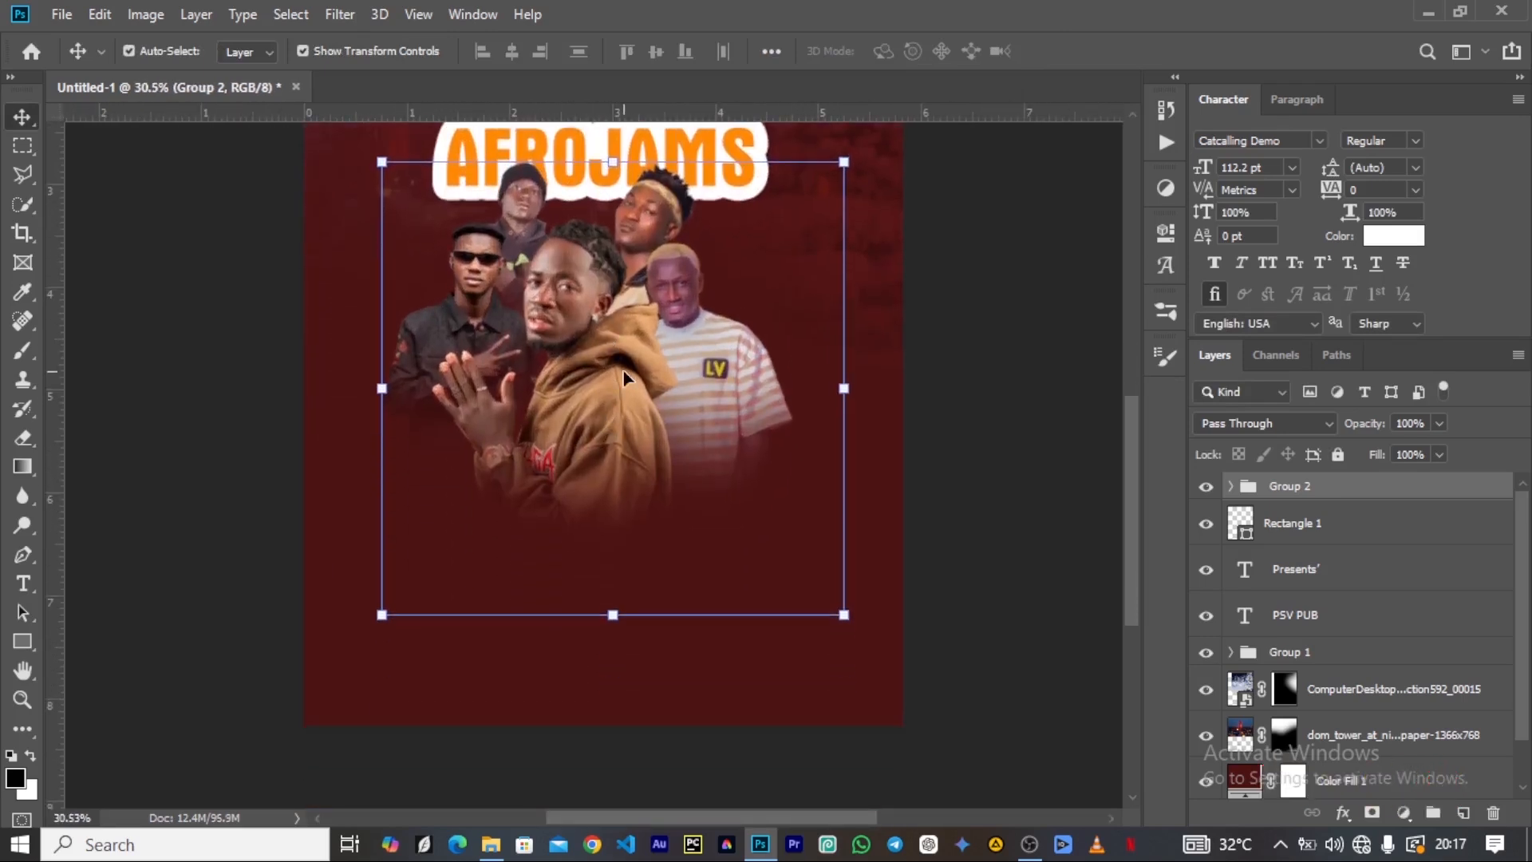
{"action": "scroll", "coordinate": [664, 355], "scroll_direction": "up", "scroll_amount": 2}
{"action": "scroll", "coordinate": [619, 360], "scroll_direction": "up", "scroll_amount": 1}
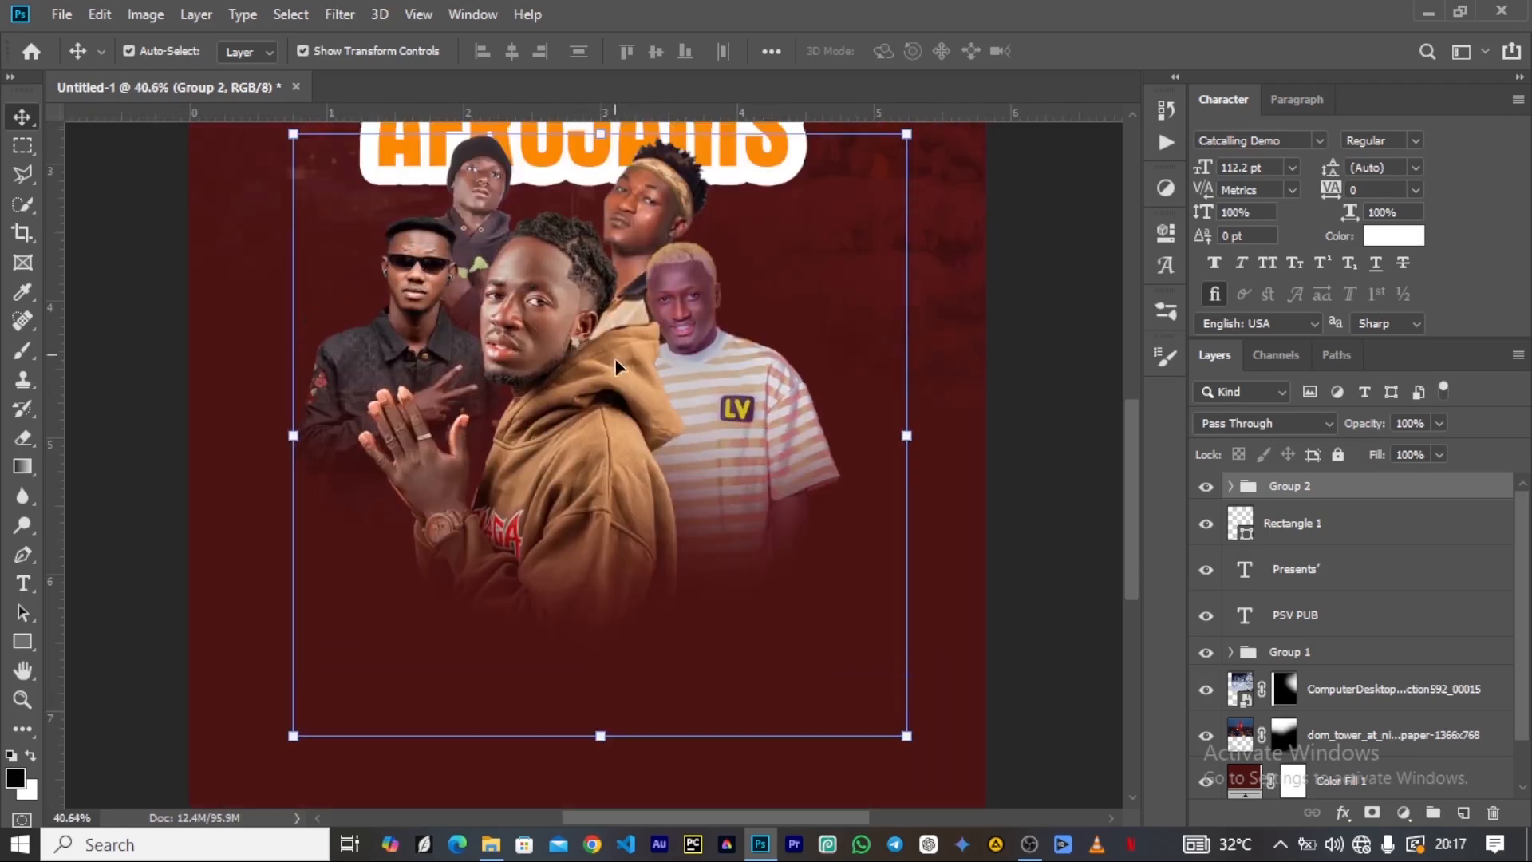
{"action": "left_click", "coordinate": [488, 833]}
{"action": "left_click", "coordinate": [556, 277]}
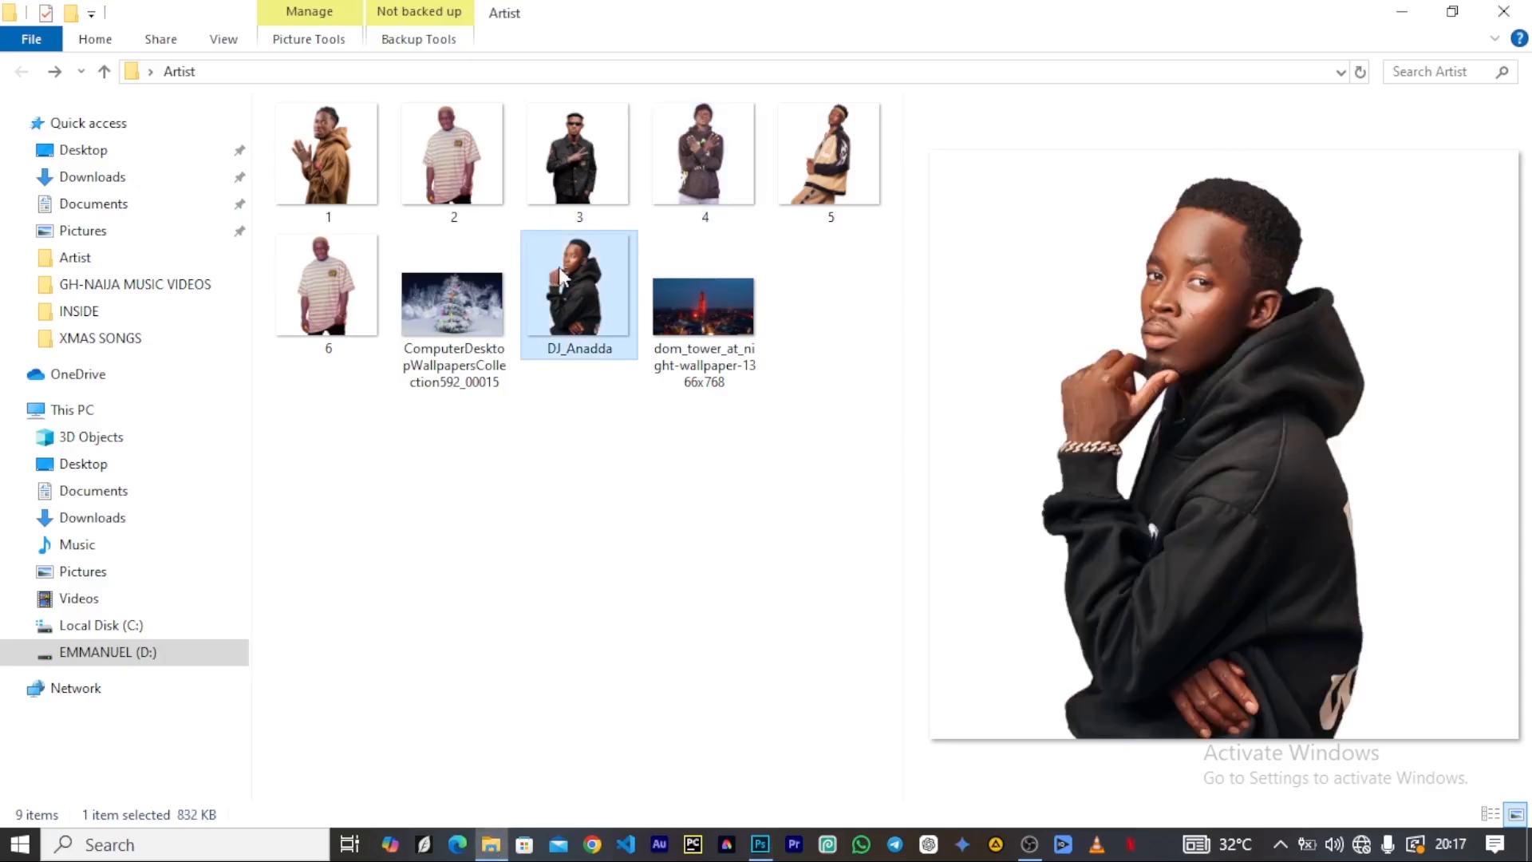
{"action": "left_click", "coordinate": [1410, 14]}
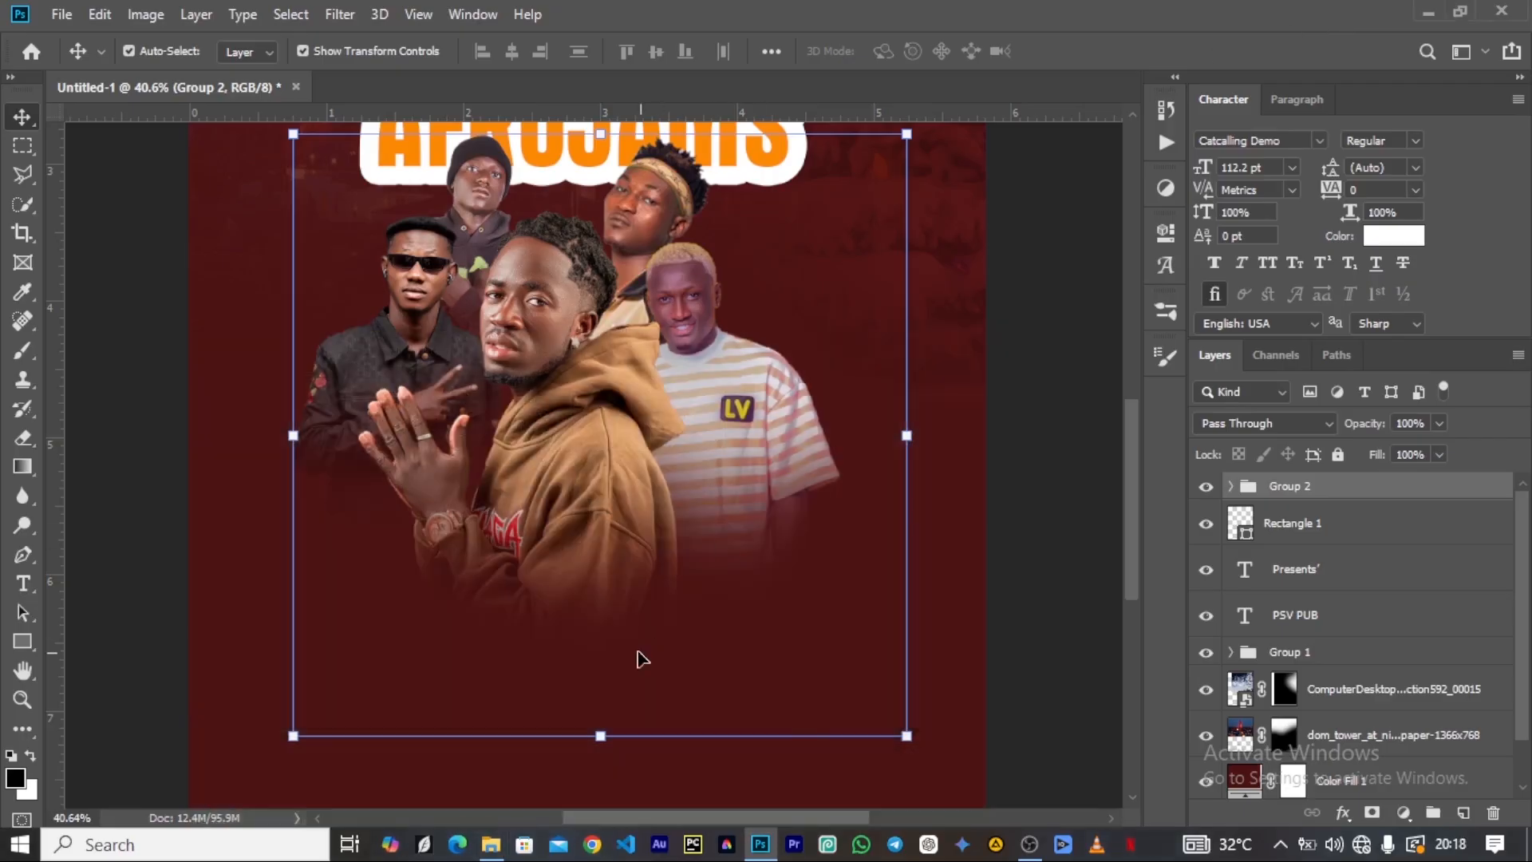
{"action": "scroll", "coordinate": [591, 557], "scroll_direction": "down", "scroll_amount": 2}
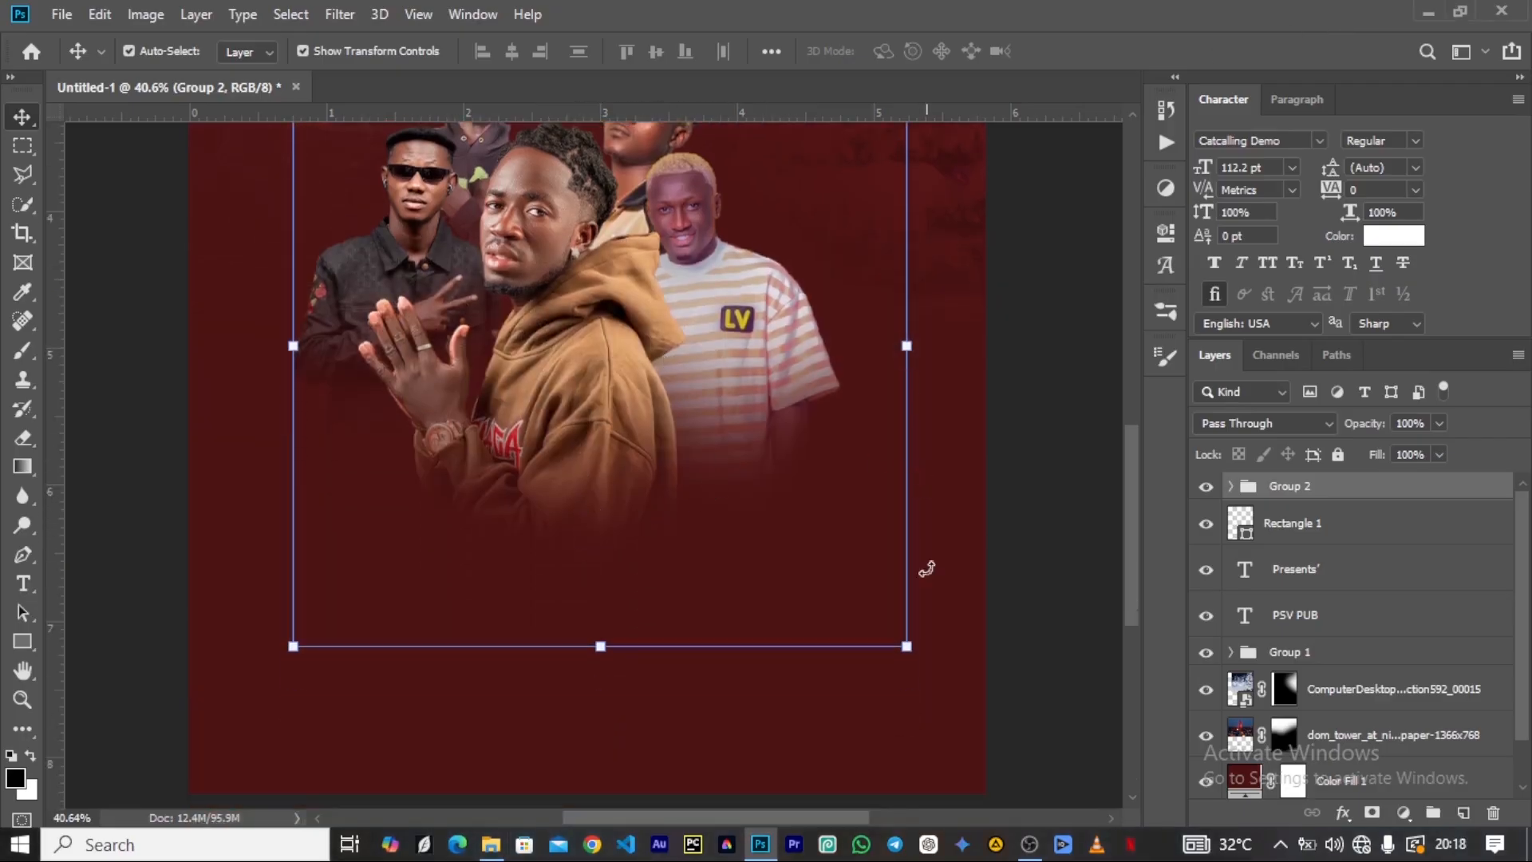
Draw a rectangle of about 395 × 514 px above the artist group's layer, near the poster's lower-right corner.
{"action": "left_click", "coordinate": [896, 716]}
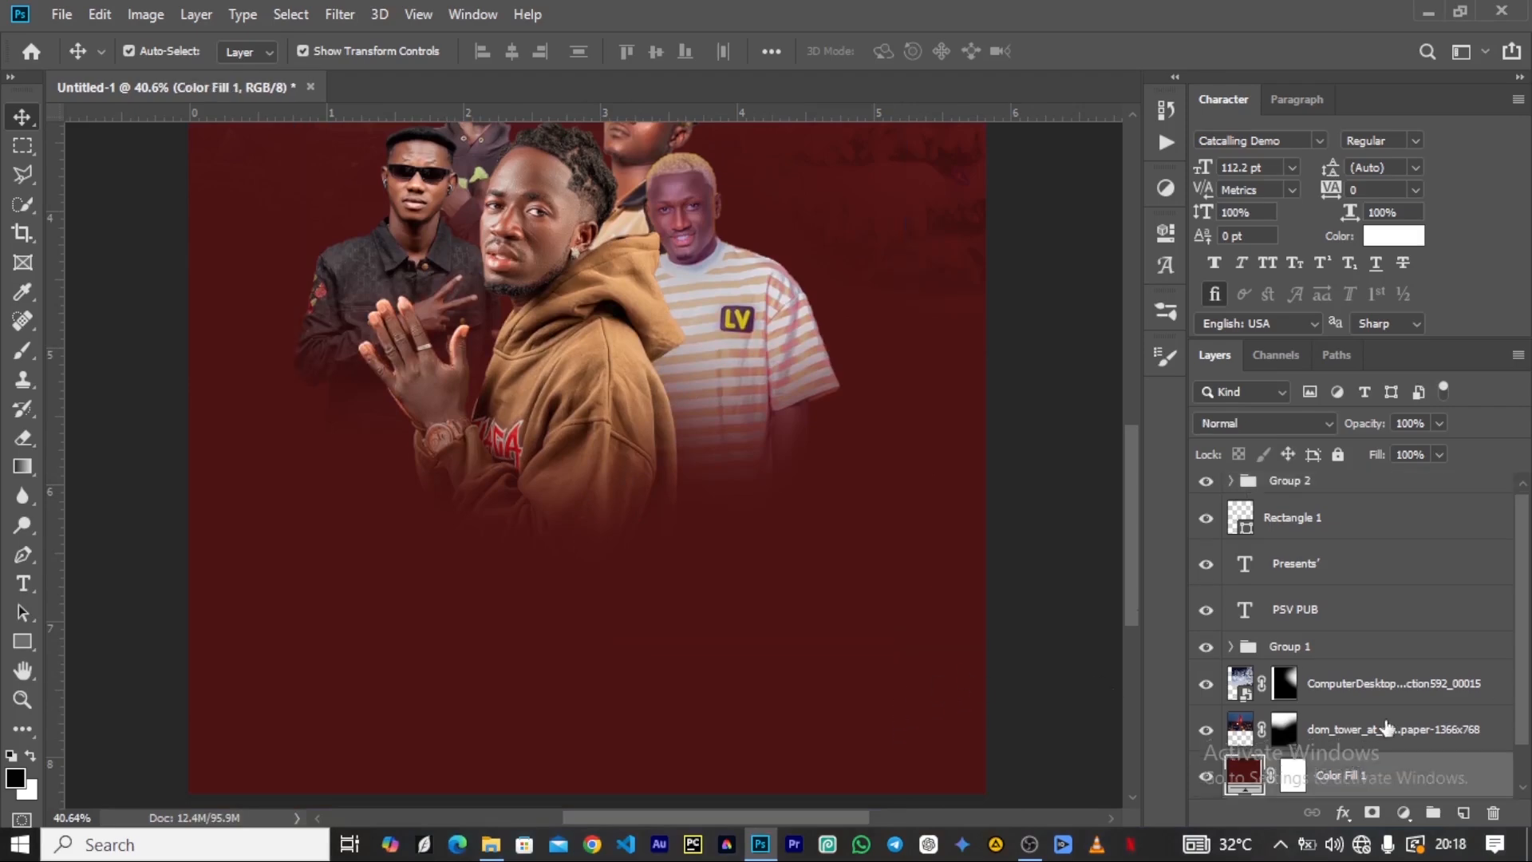
{"action": "scroll", "coordinate": [1308, 667], "scroll_direction": "up", "scroll_amount": 1}
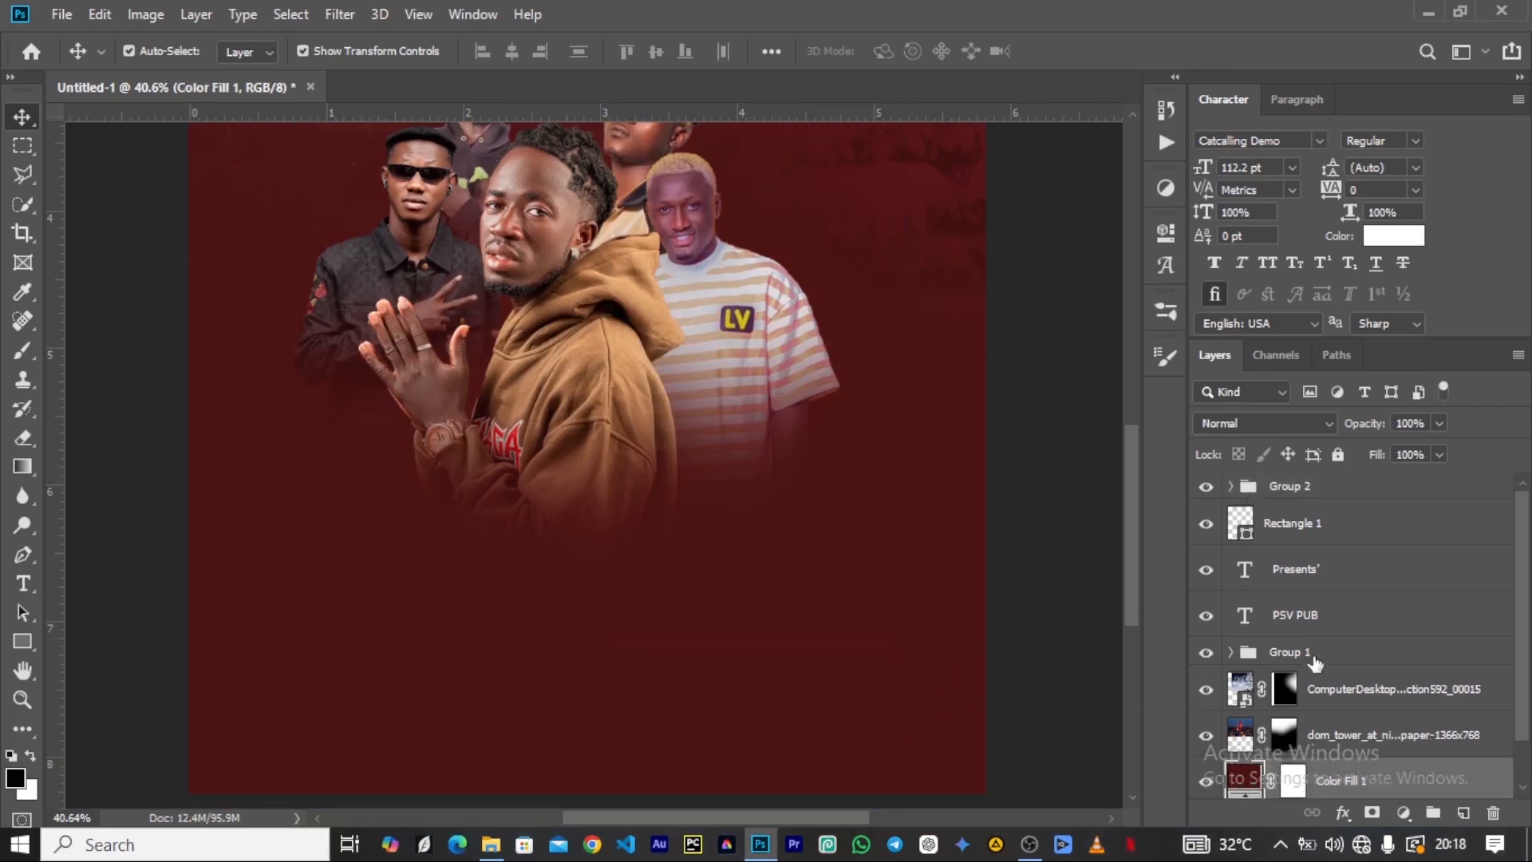
{"action": "left_click", "coordinate": [1315, 487]}
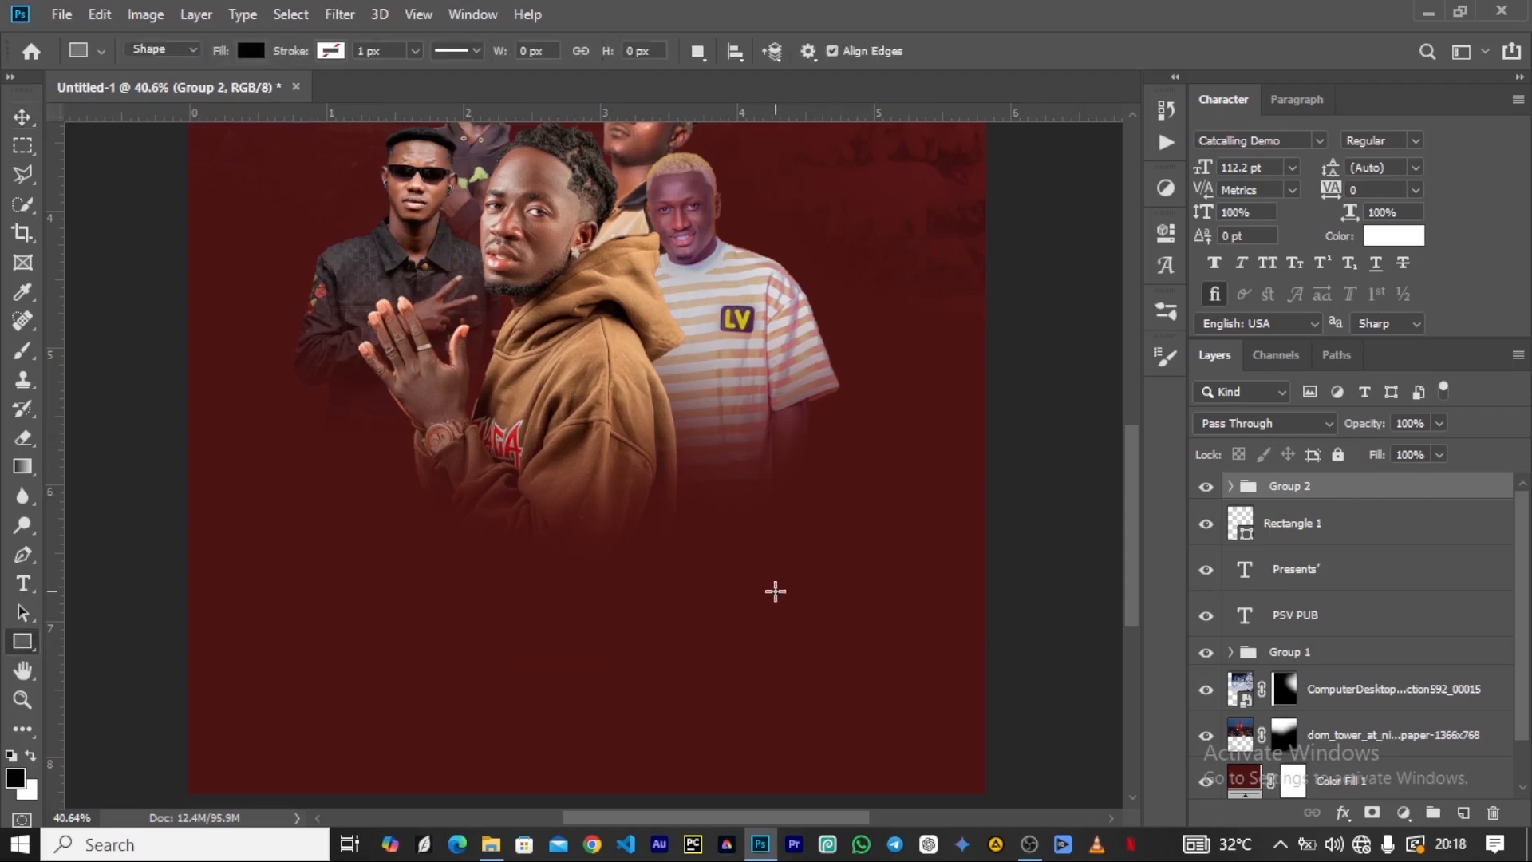
{"action": "left_click_drag", "start_coordinate": [777, 568], "coordinate": [957, 796]}
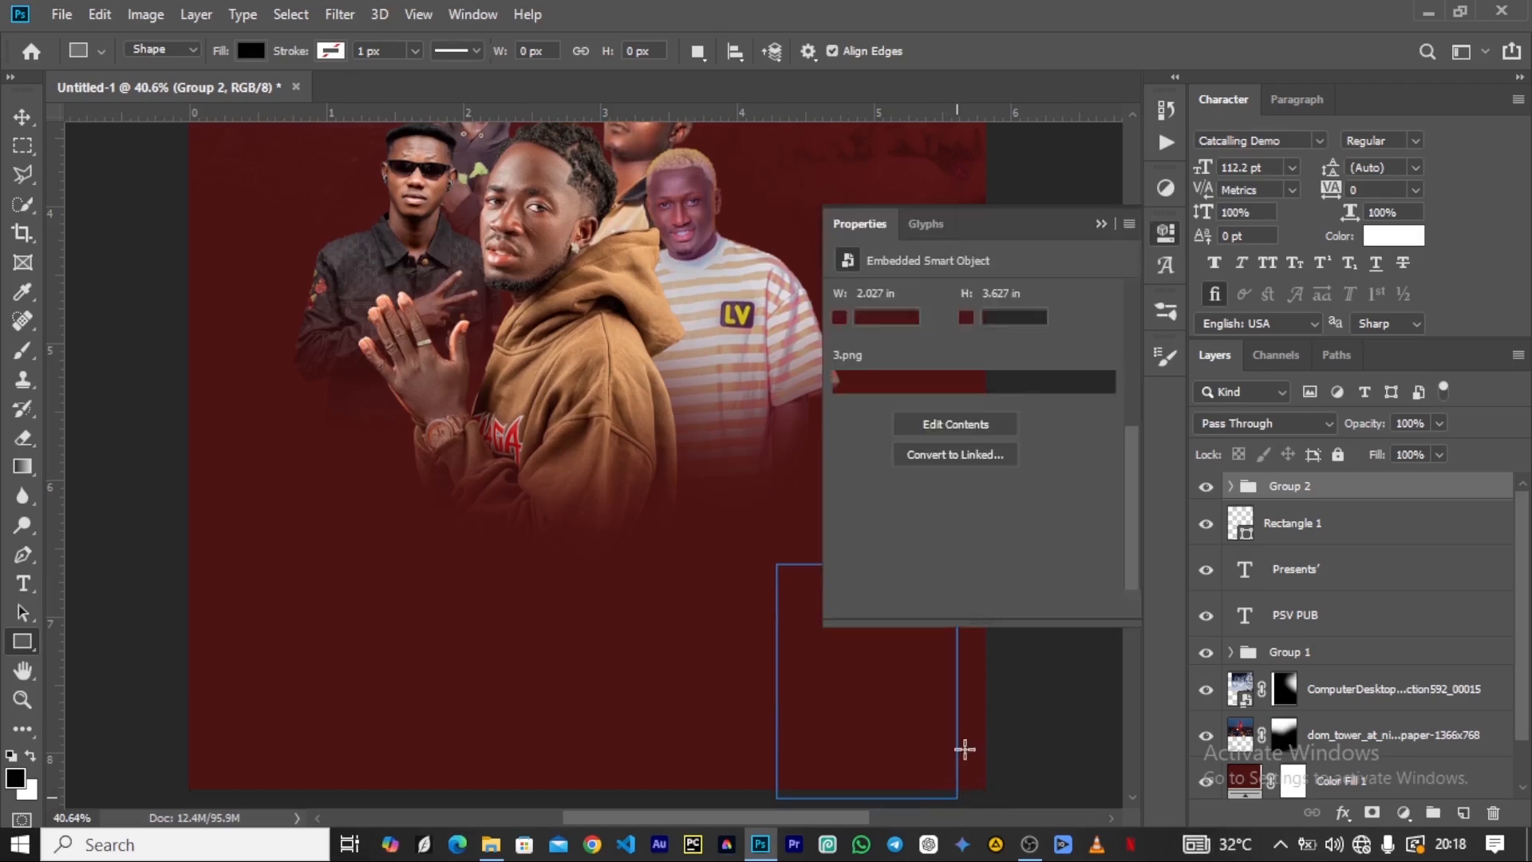
{"action": "key", "text": "Return"}
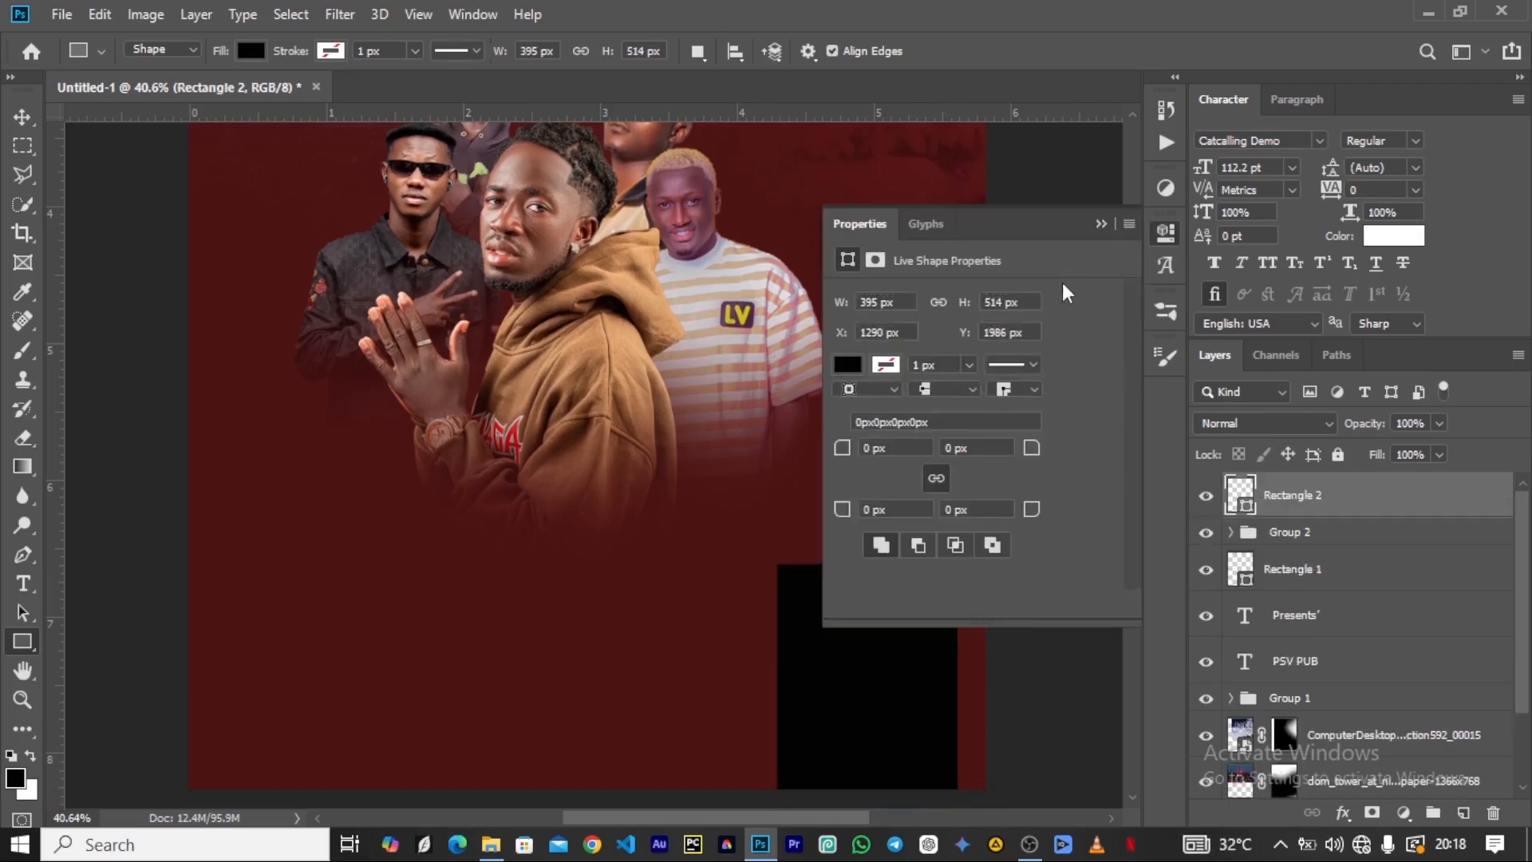
{"action": "left_click", "coordinate": [1101, 226]}
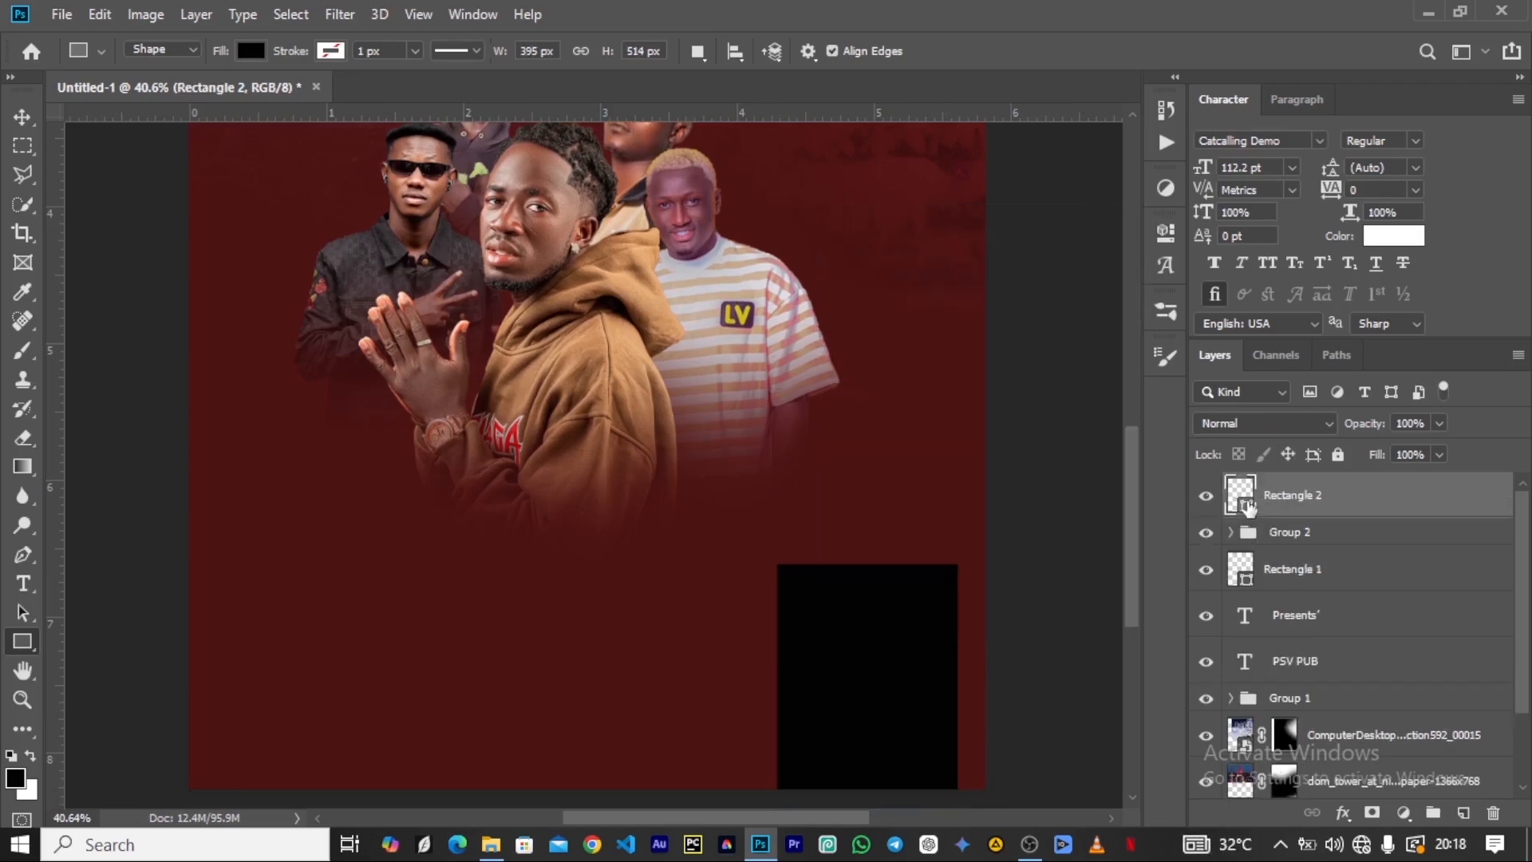
Fill the new rectangle with the tan e0a974 sampled from the front artist's brown hoodie.
{"action": "double_click", "coordinate": [1241, 495]}
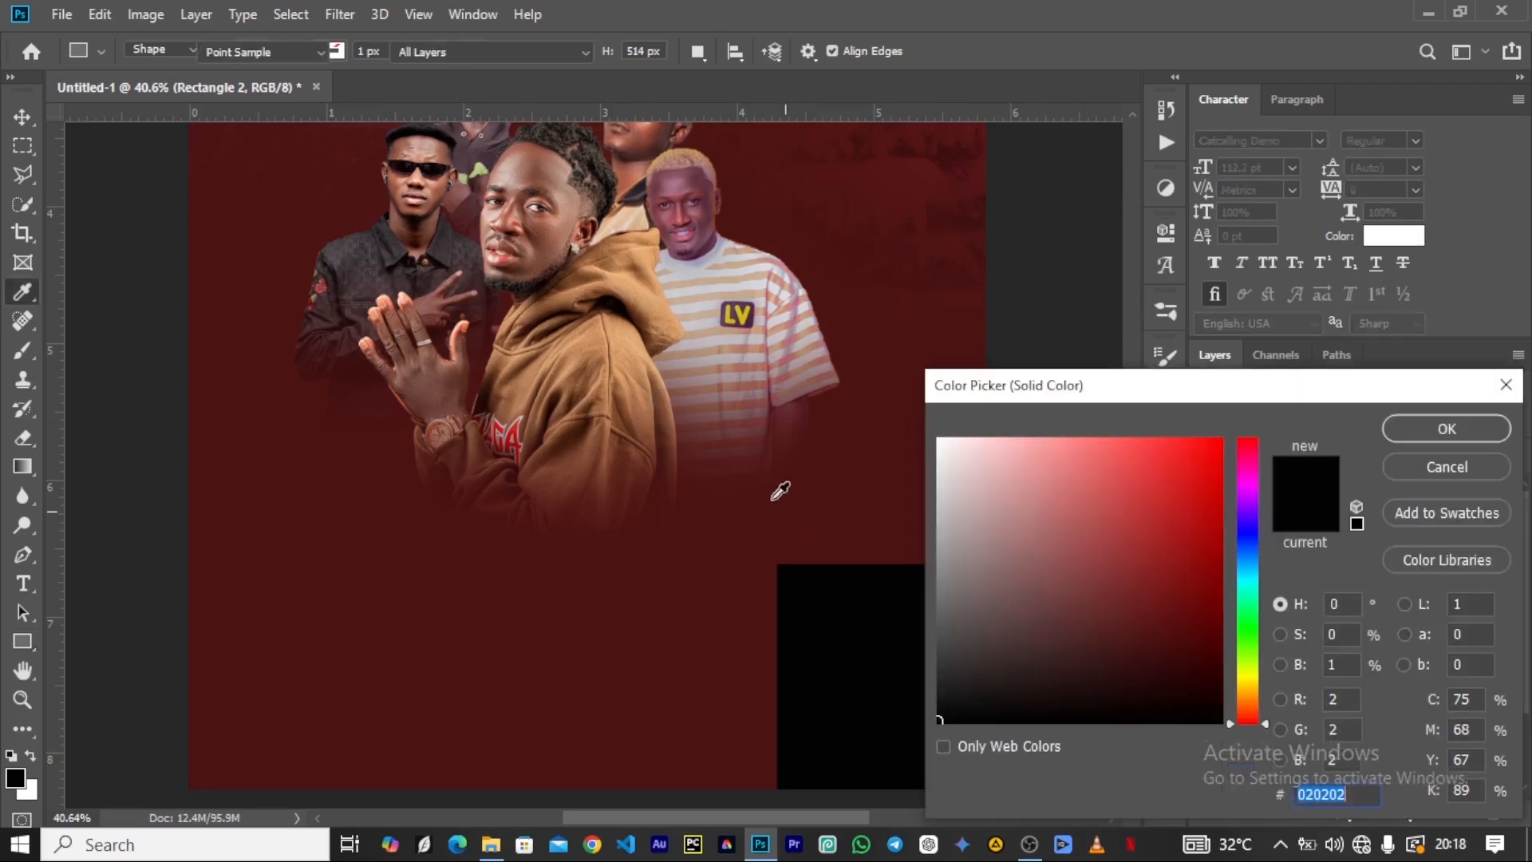
{"action": "left_click", "coordinate": [667, 297]}
{"action": "left_click", "coordinate": [1488, 436]}
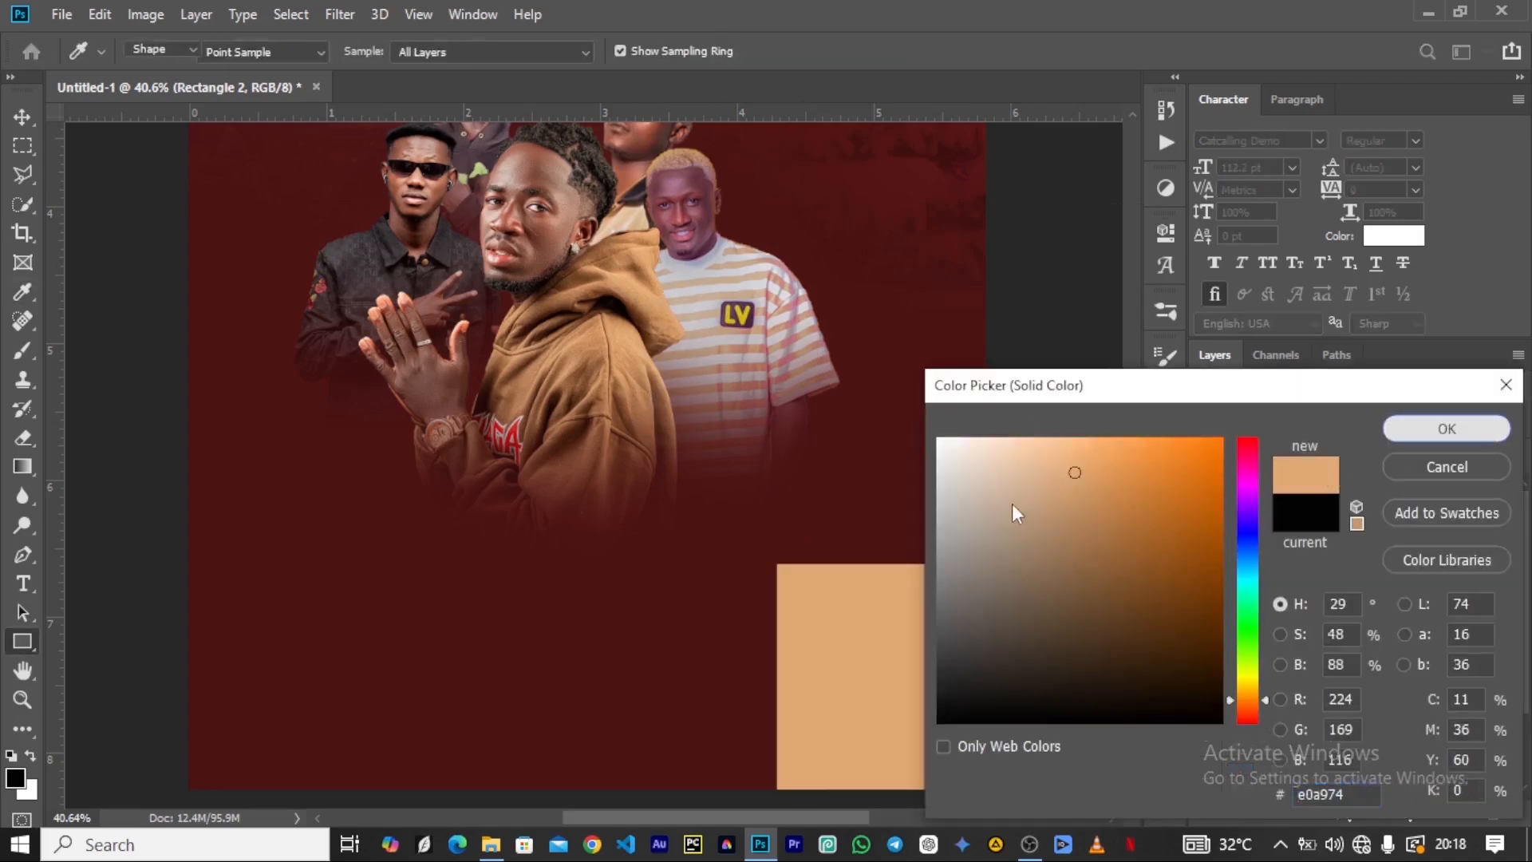
Duplicate the tan rectangle and scale the copy down to about 96% so it sits inside the original.
{"action": "key", "text": "ctrl+j"}
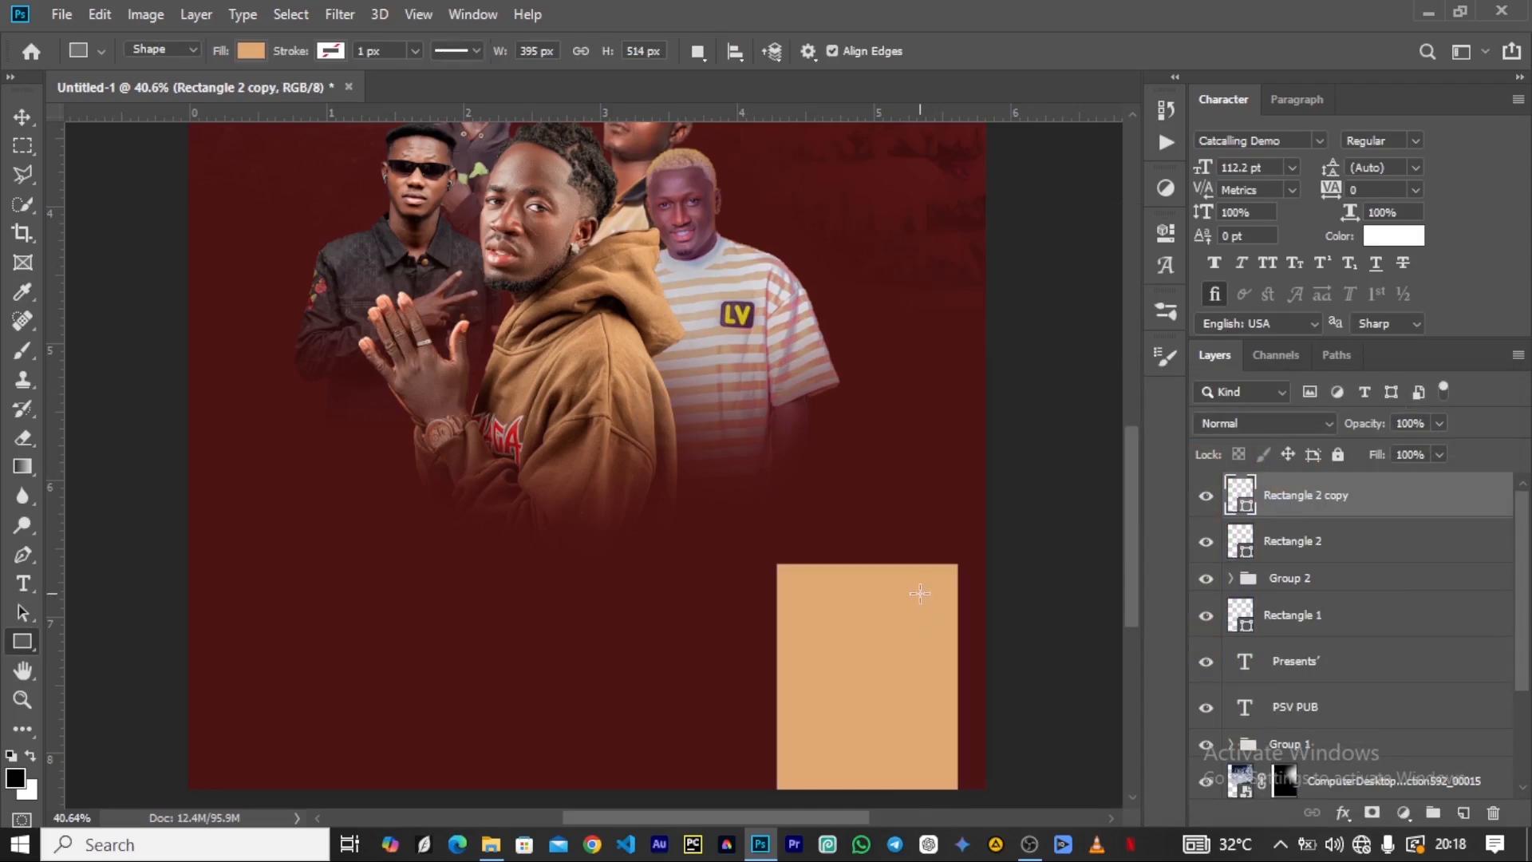
{"action": "key", "text": "v"}
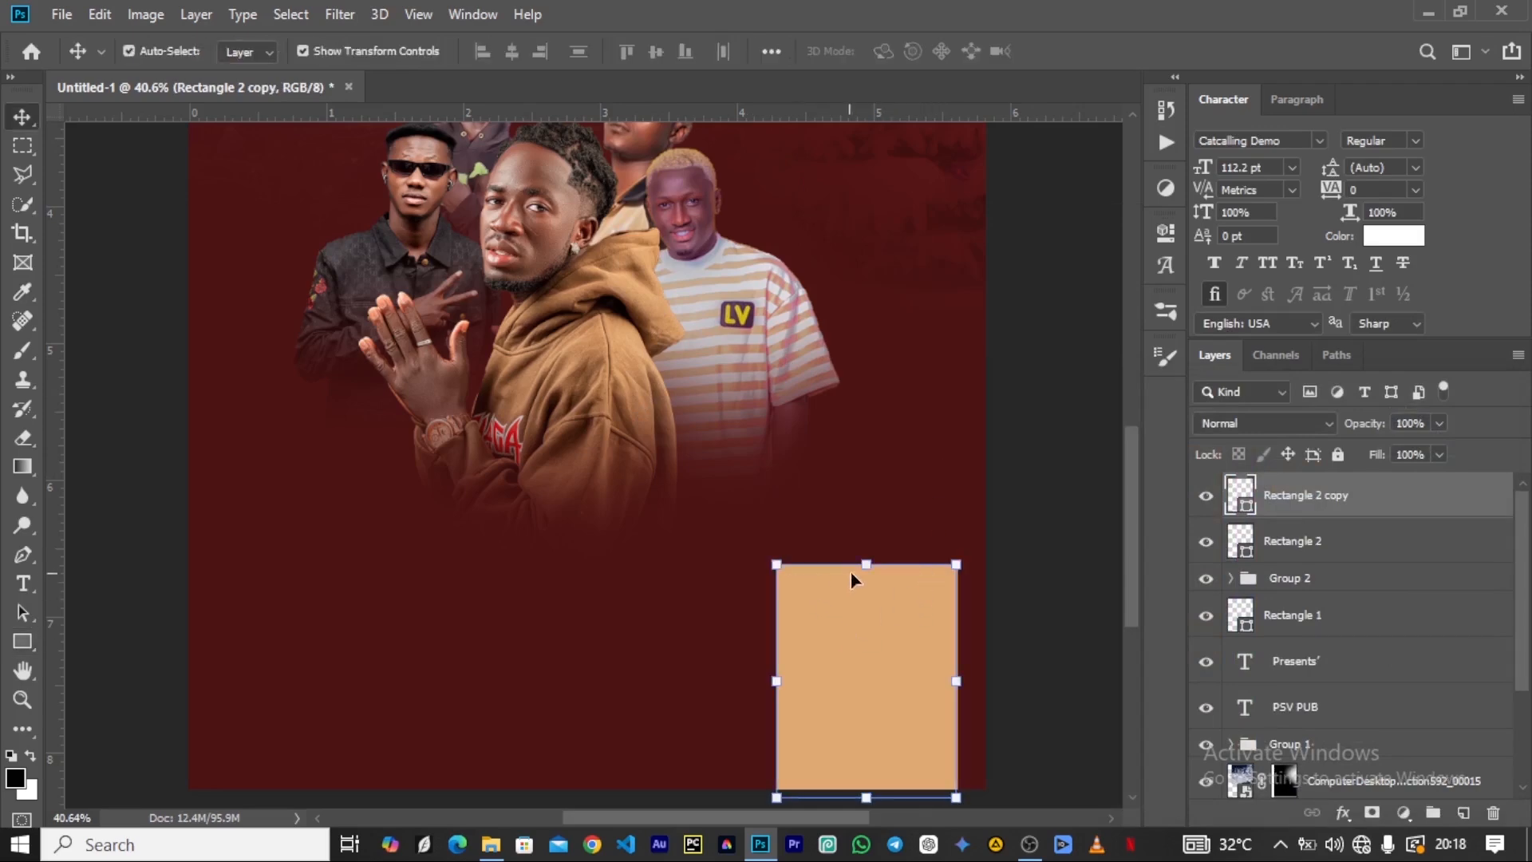
{"action": "key", "text": "ctrl+t"}
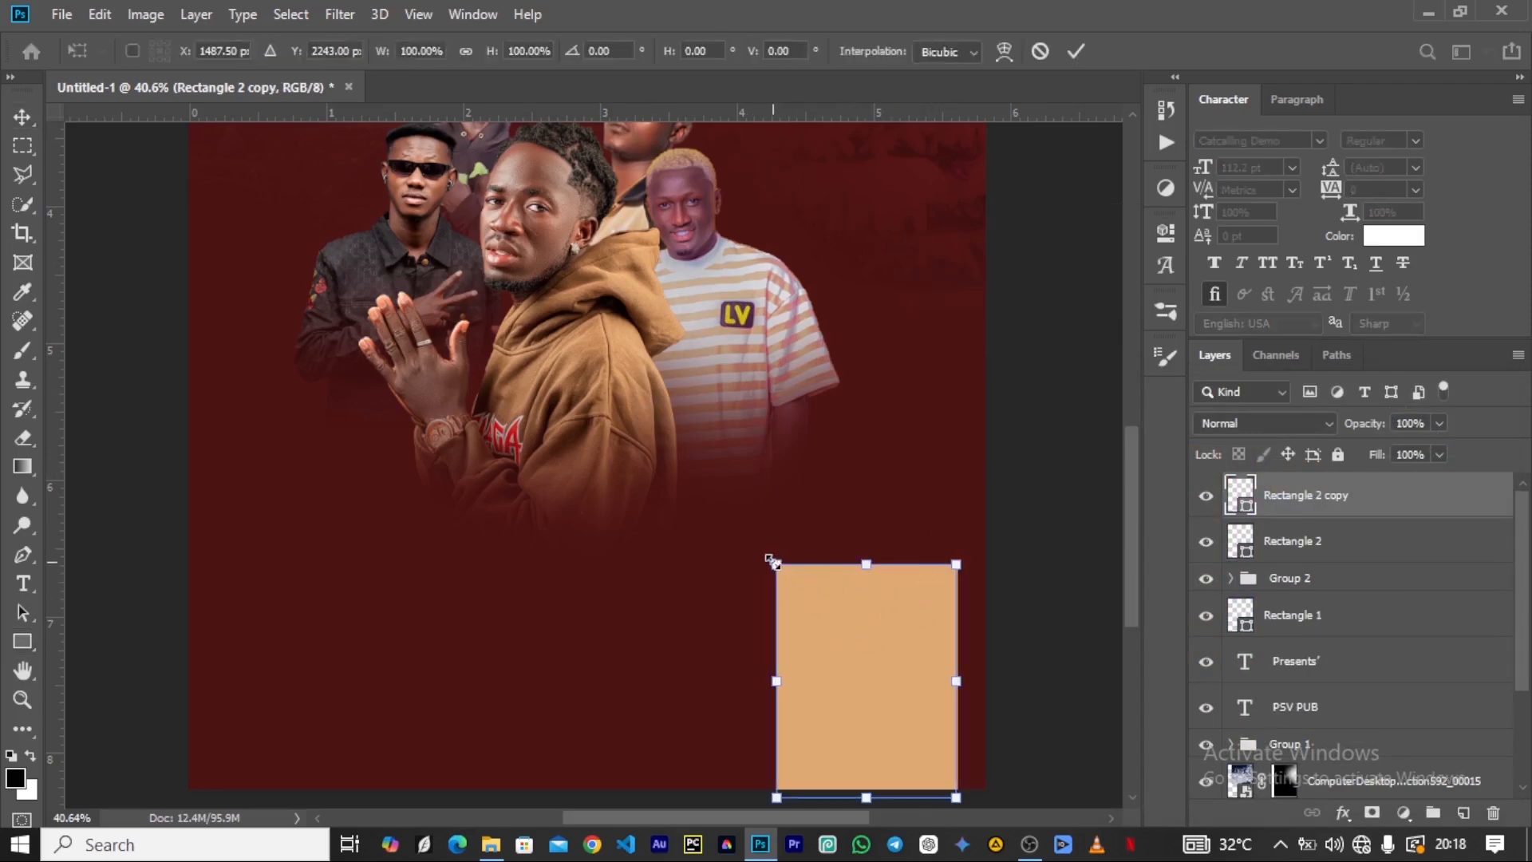
{"action": "left_click_drag", "start_coordinate": [774, 563], "coordinate": [779, 570]}
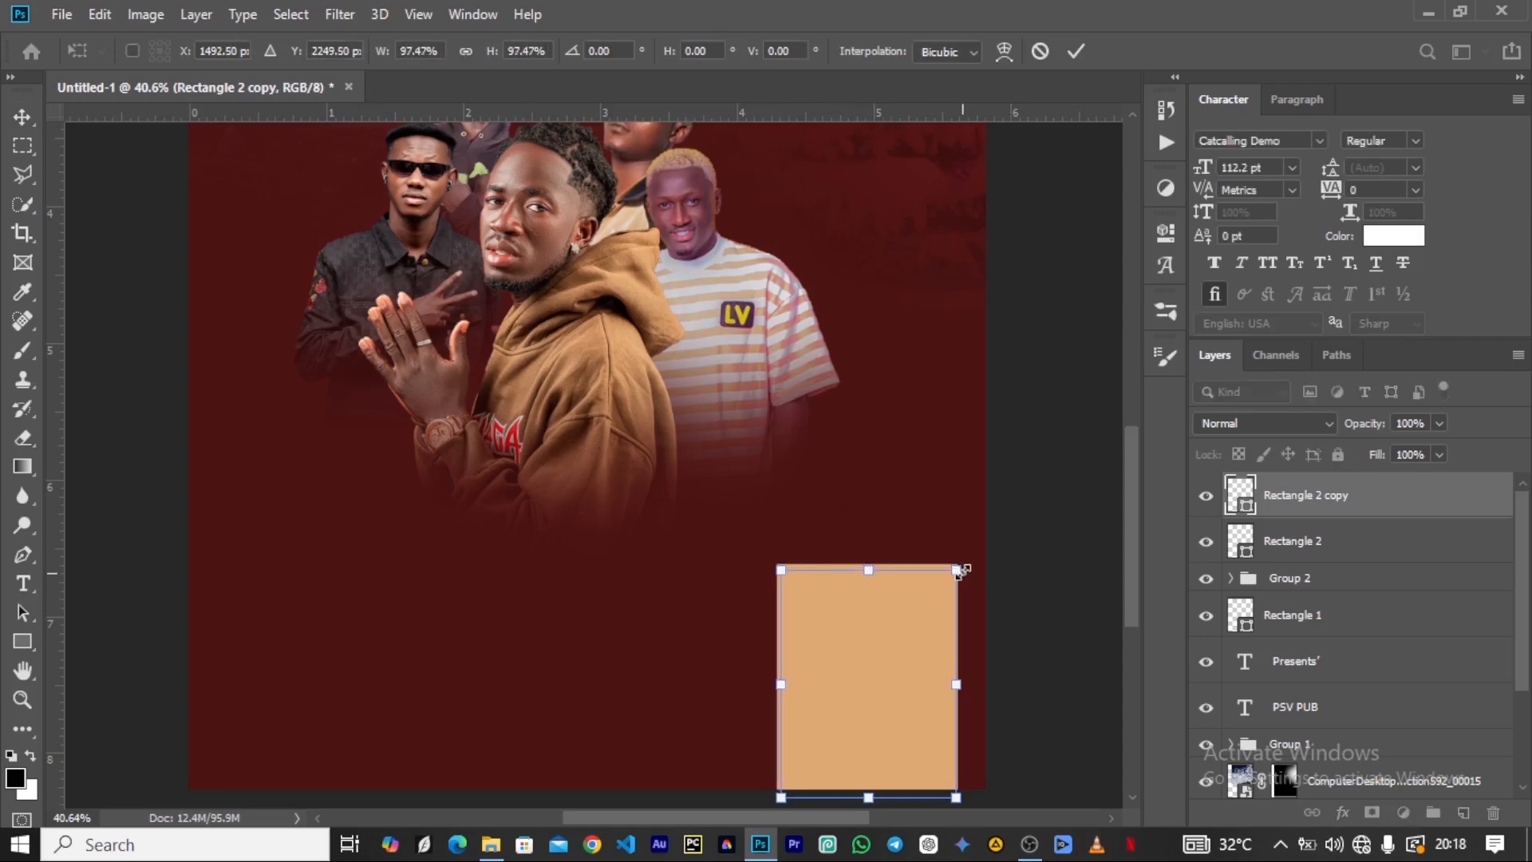
{"action": "left_click_drag", "start_coordinate": [955, 570], "coordinate": [952, 572]}
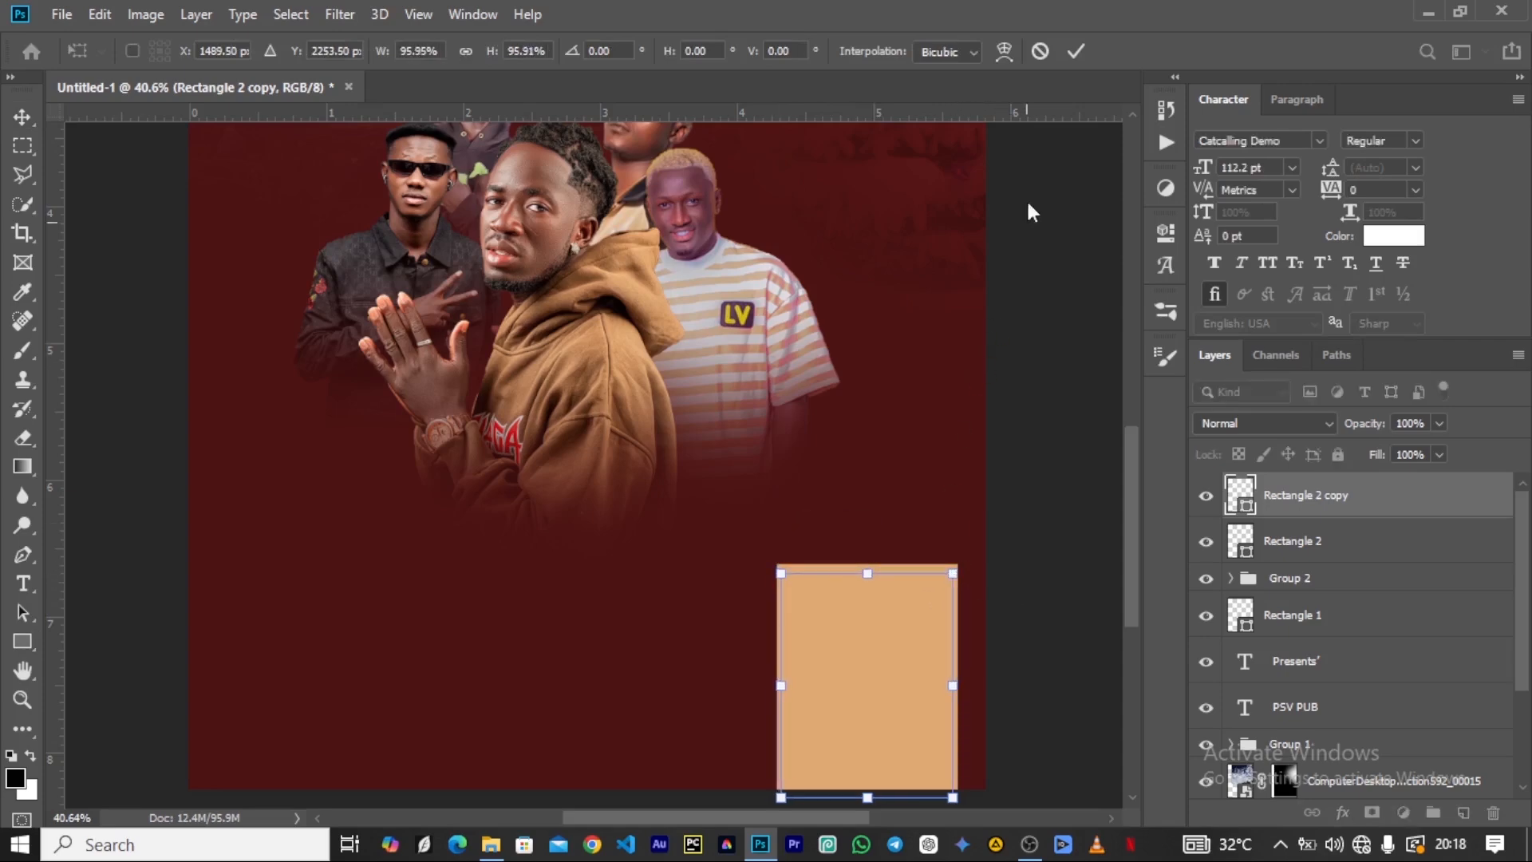
{"action": "left_click", "coordinate": [1072, 54]}
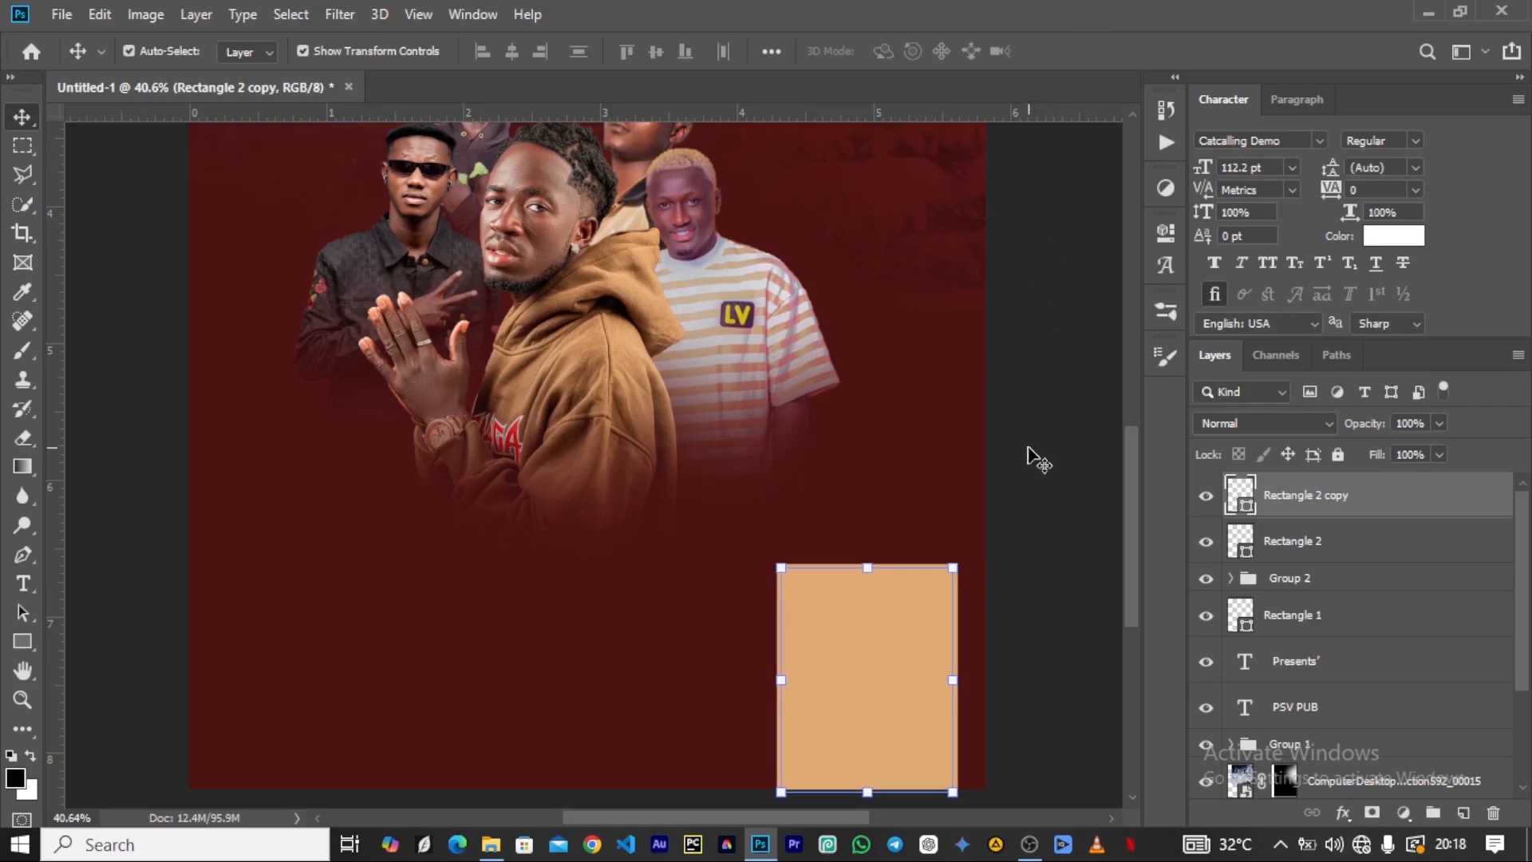
Duplicate the inner rectangle and shrink the new copy to about 94.5% to form a third nested rectangle.
{"action": "key", "text": "ctrl+j"}
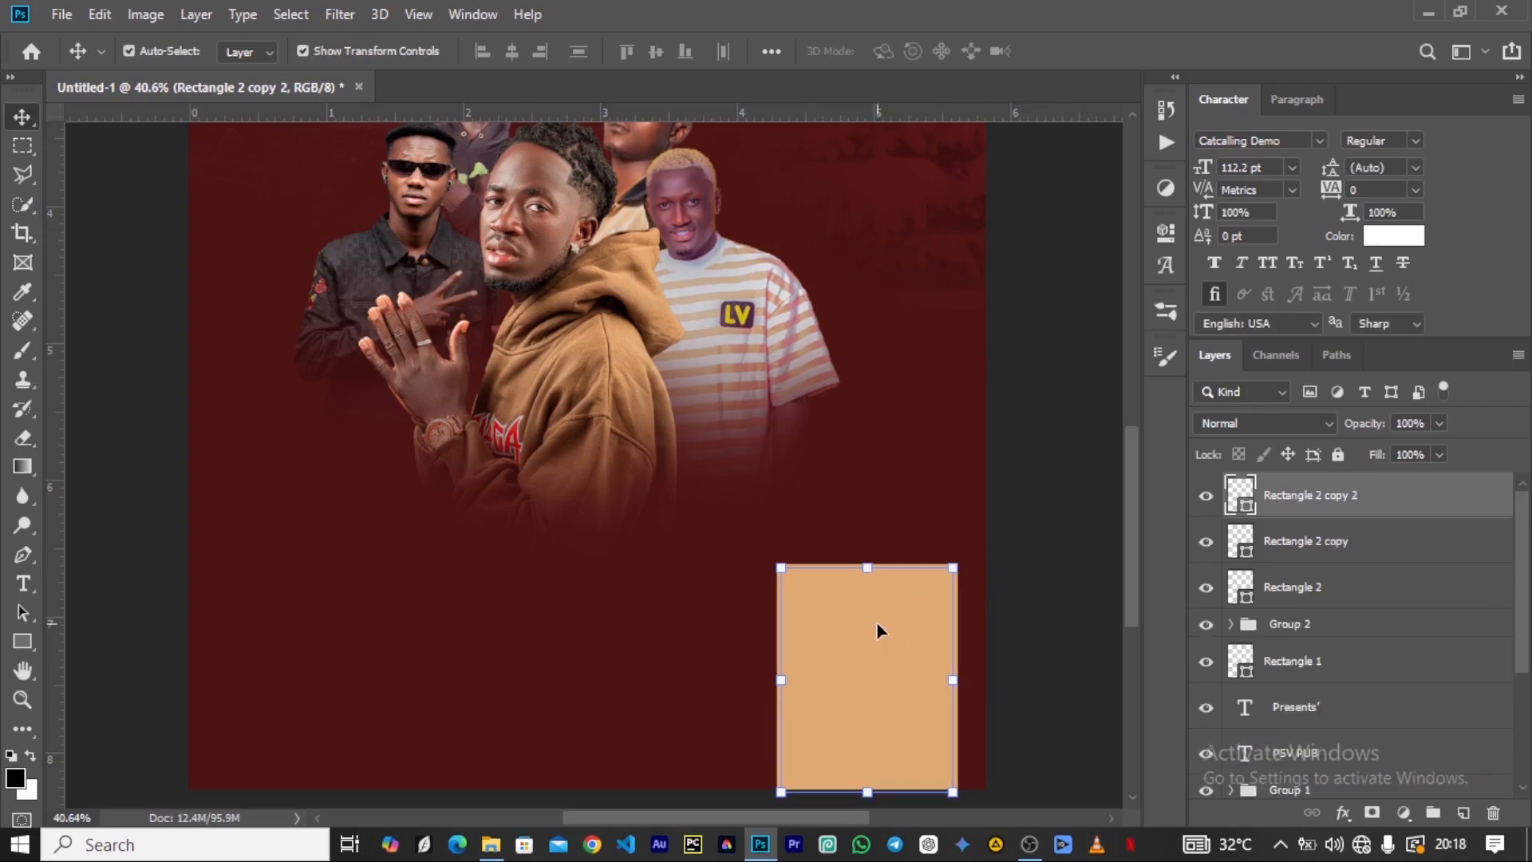
{"action": "left_click", "coordinate": [780, 568]}
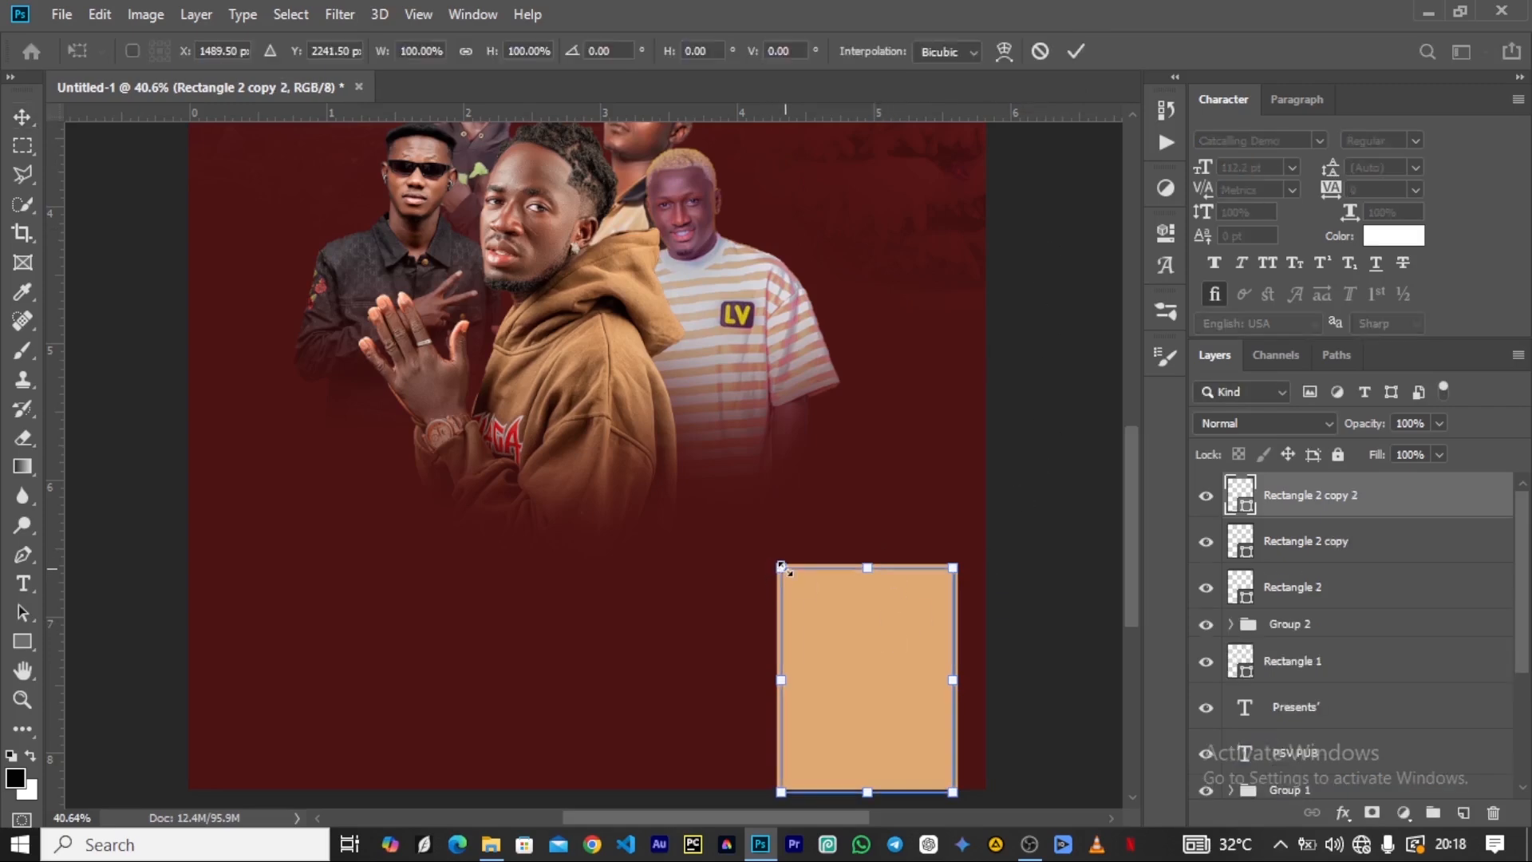
{"action": "left_click_drag", "start_coordinate": [781, 568], "coordinate": [785, 572]}
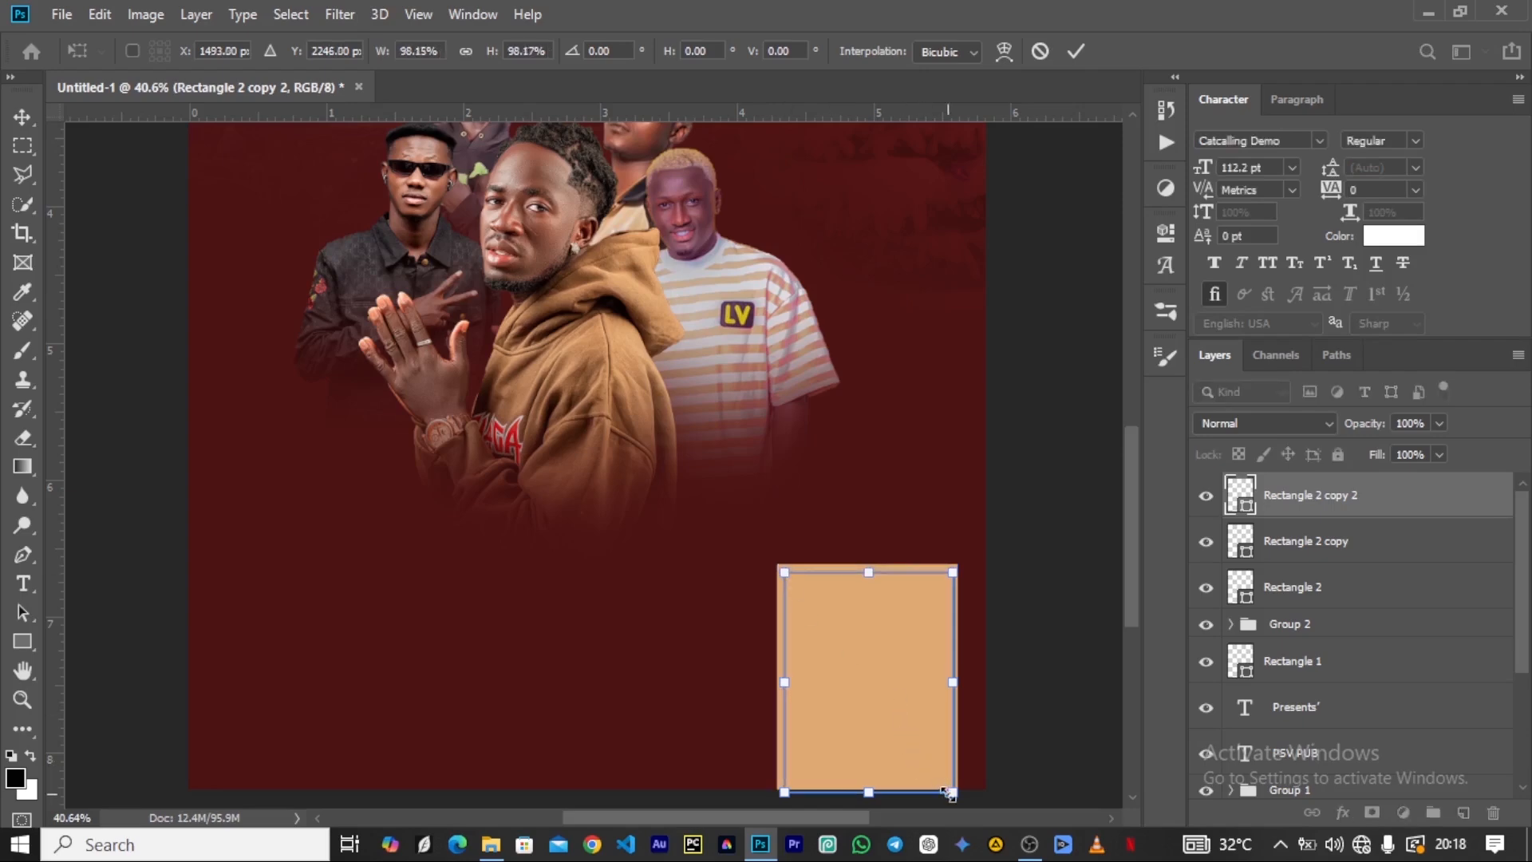
{"action": "left_click_drag", "start_coordinate": [951, 792], "coordinate": [947, 783]}
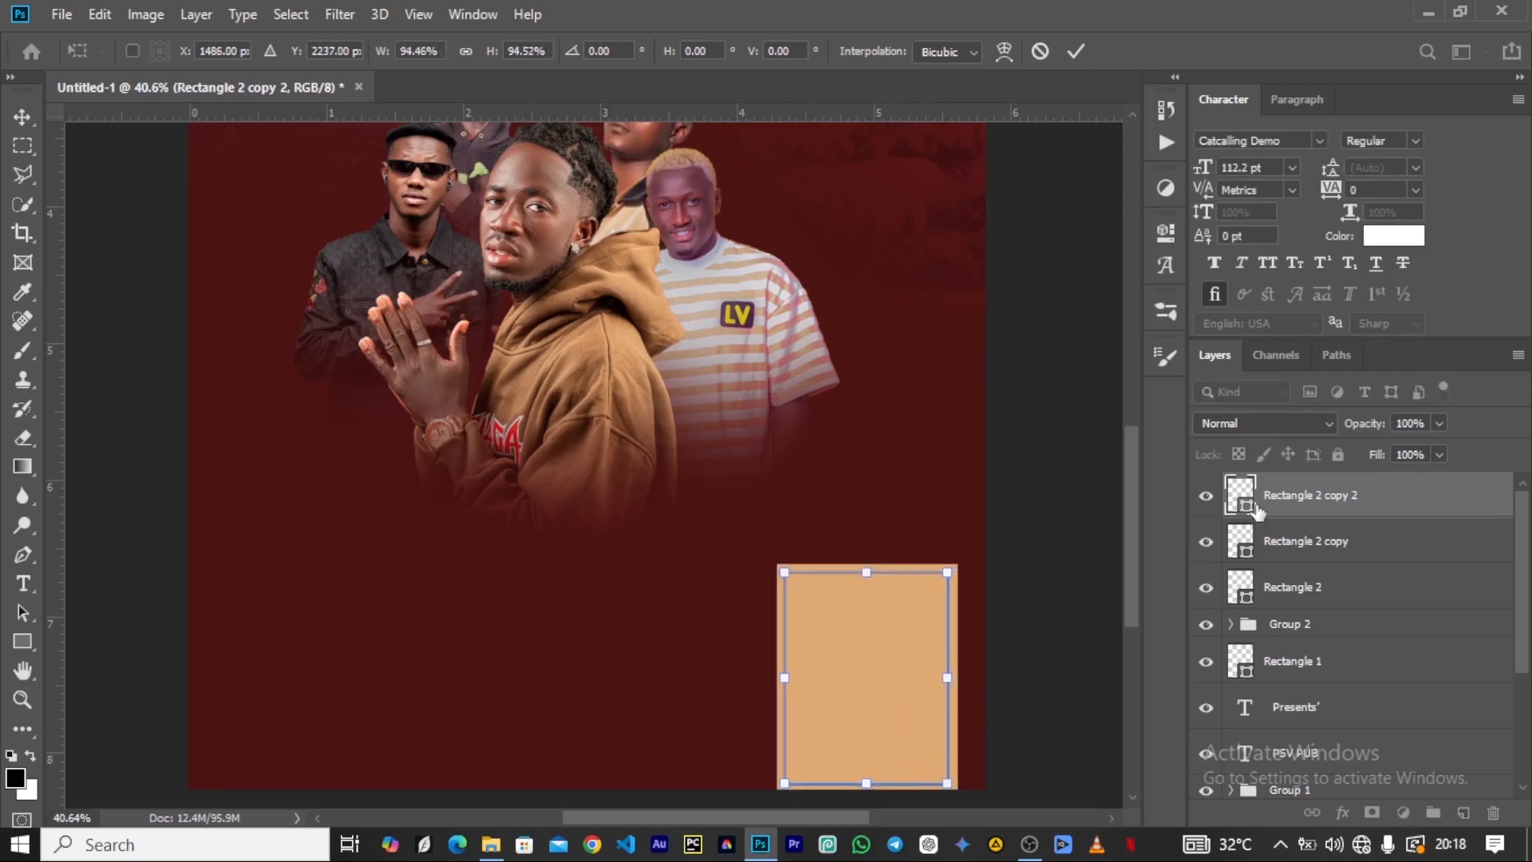
Fill the innermost rectangle with a muted purple sampled from the striped-shirt artist.
{"action": "double_click", "coordinate": [1237, 509]}
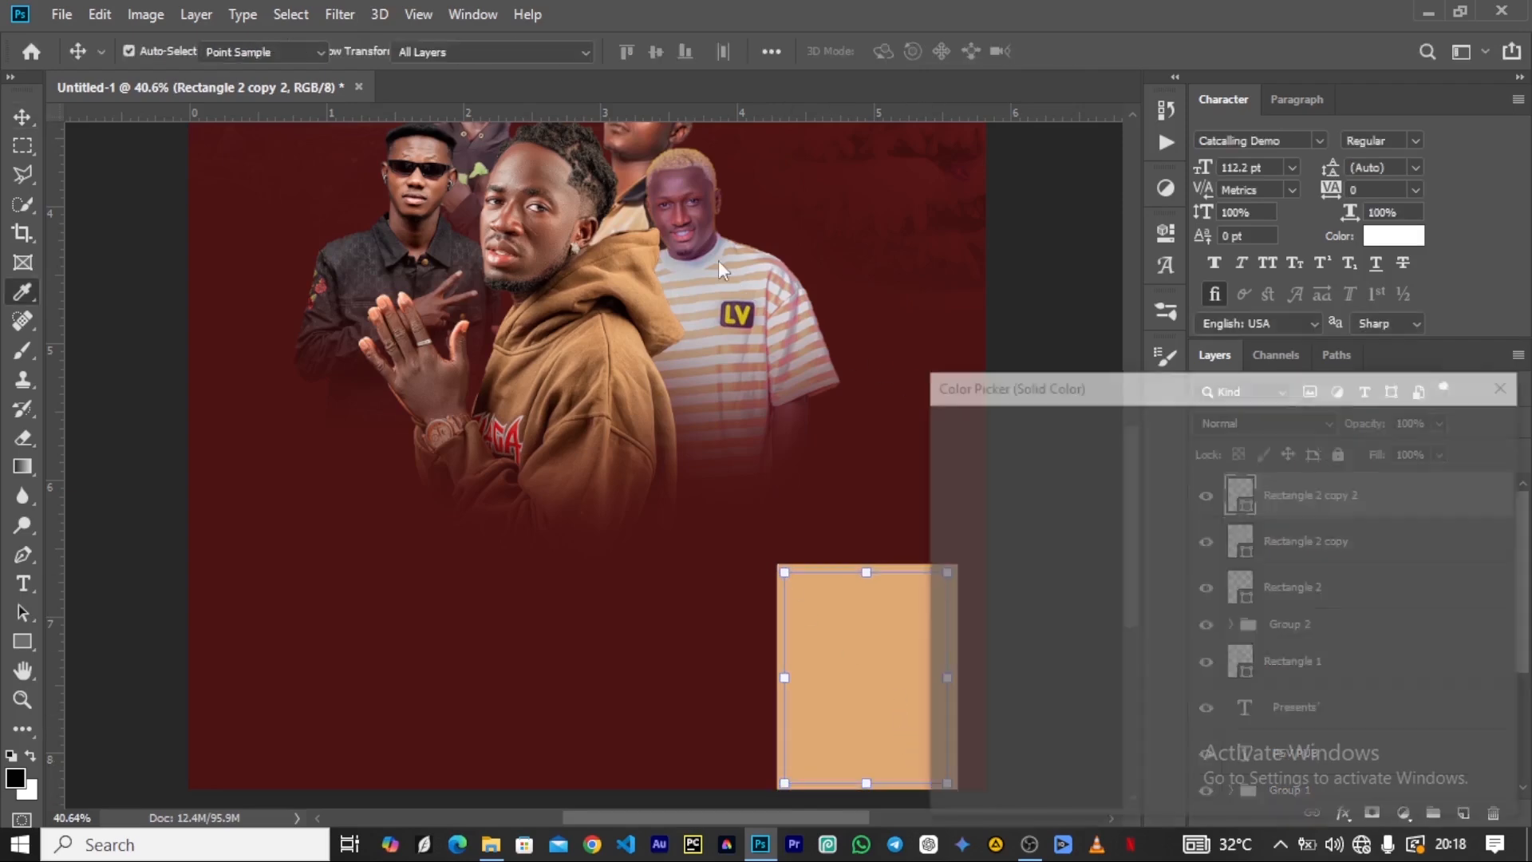
{"action": "type", "text": "8a6c8c"}
{"action": "left_click", "coordinate": [1403, 430]}
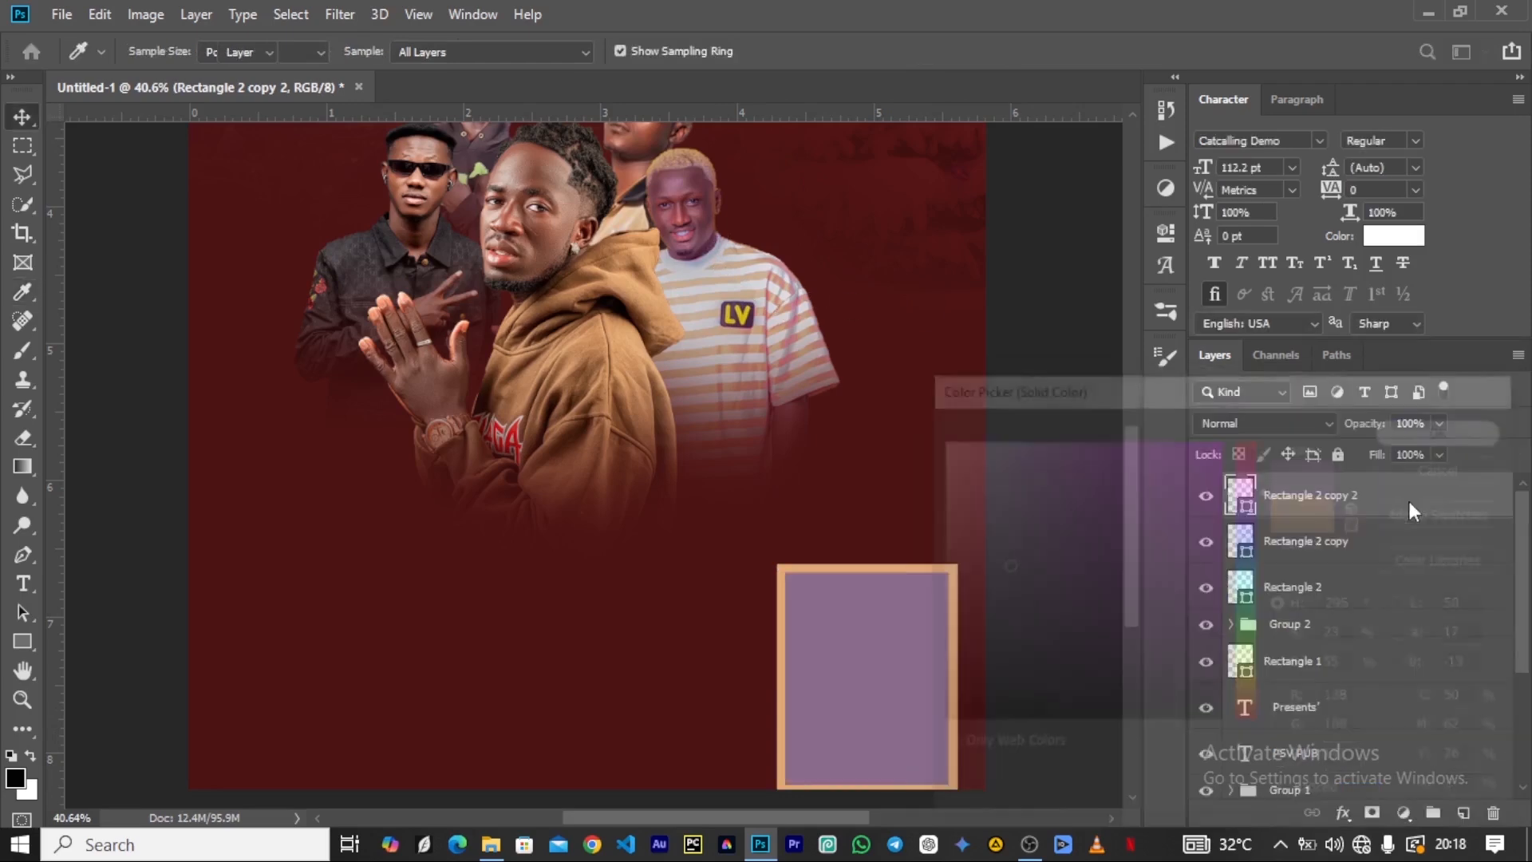
Change the middle rectangle's fill colour to white, fff.
{"action": "left_click", "coordinate": [1315, 552]}
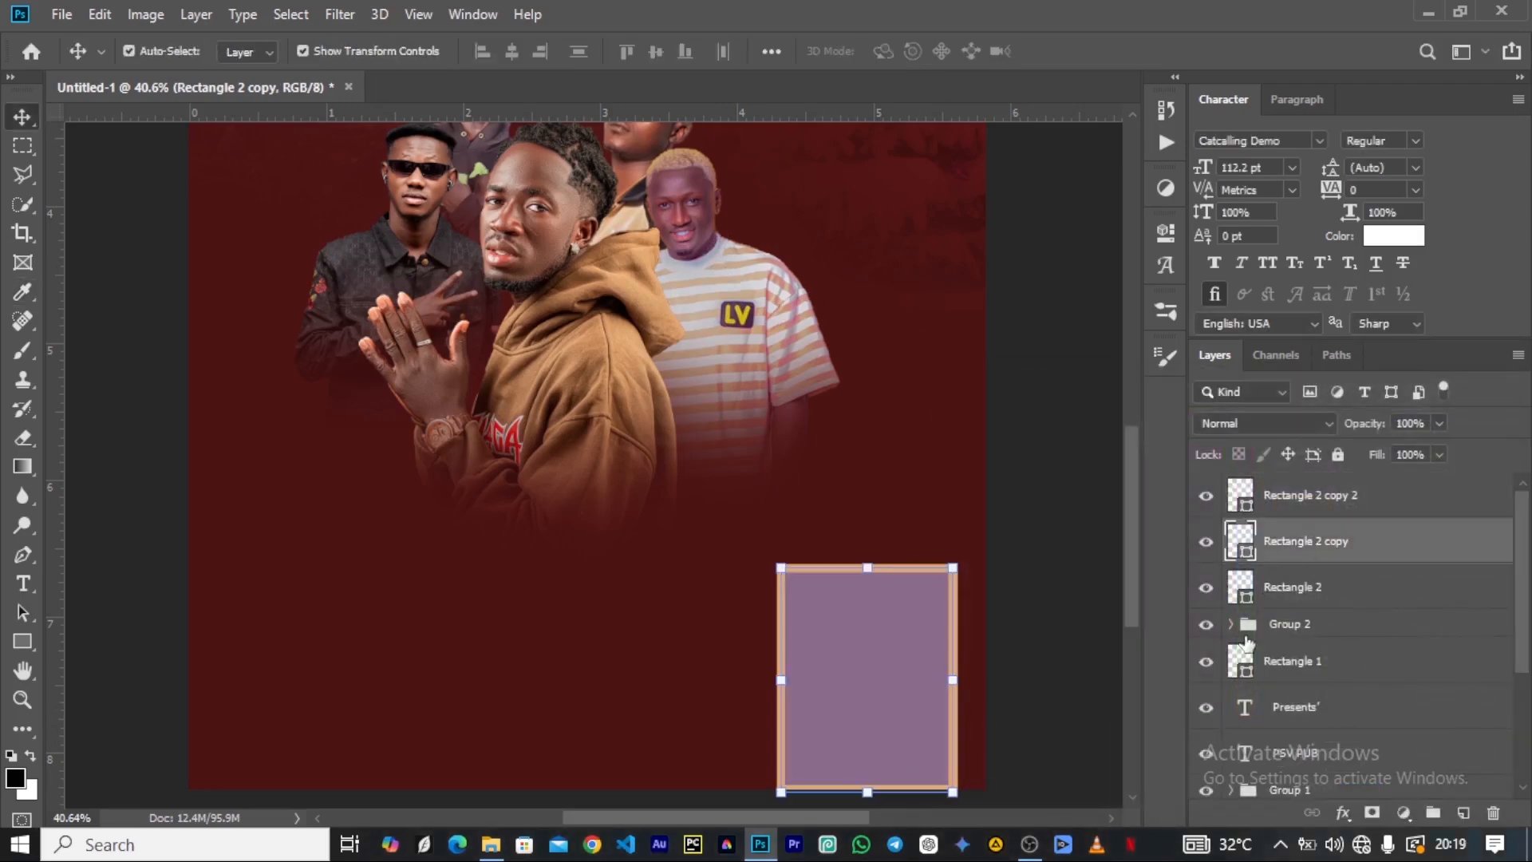
{"action": "double_click", "coordinate": [1237, 554]}
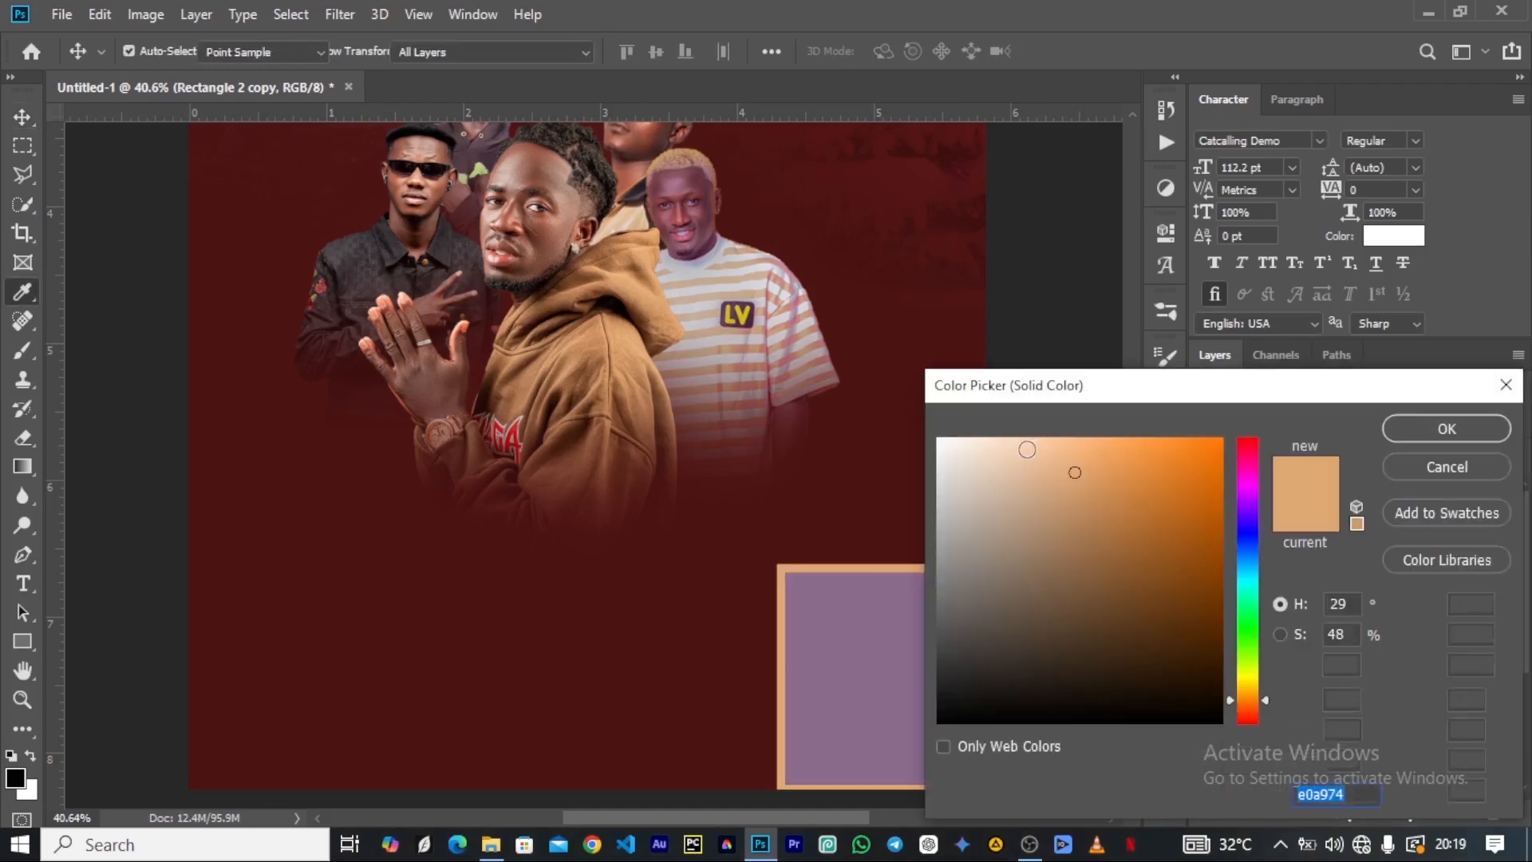
{"action": "type", "text": "fff"}
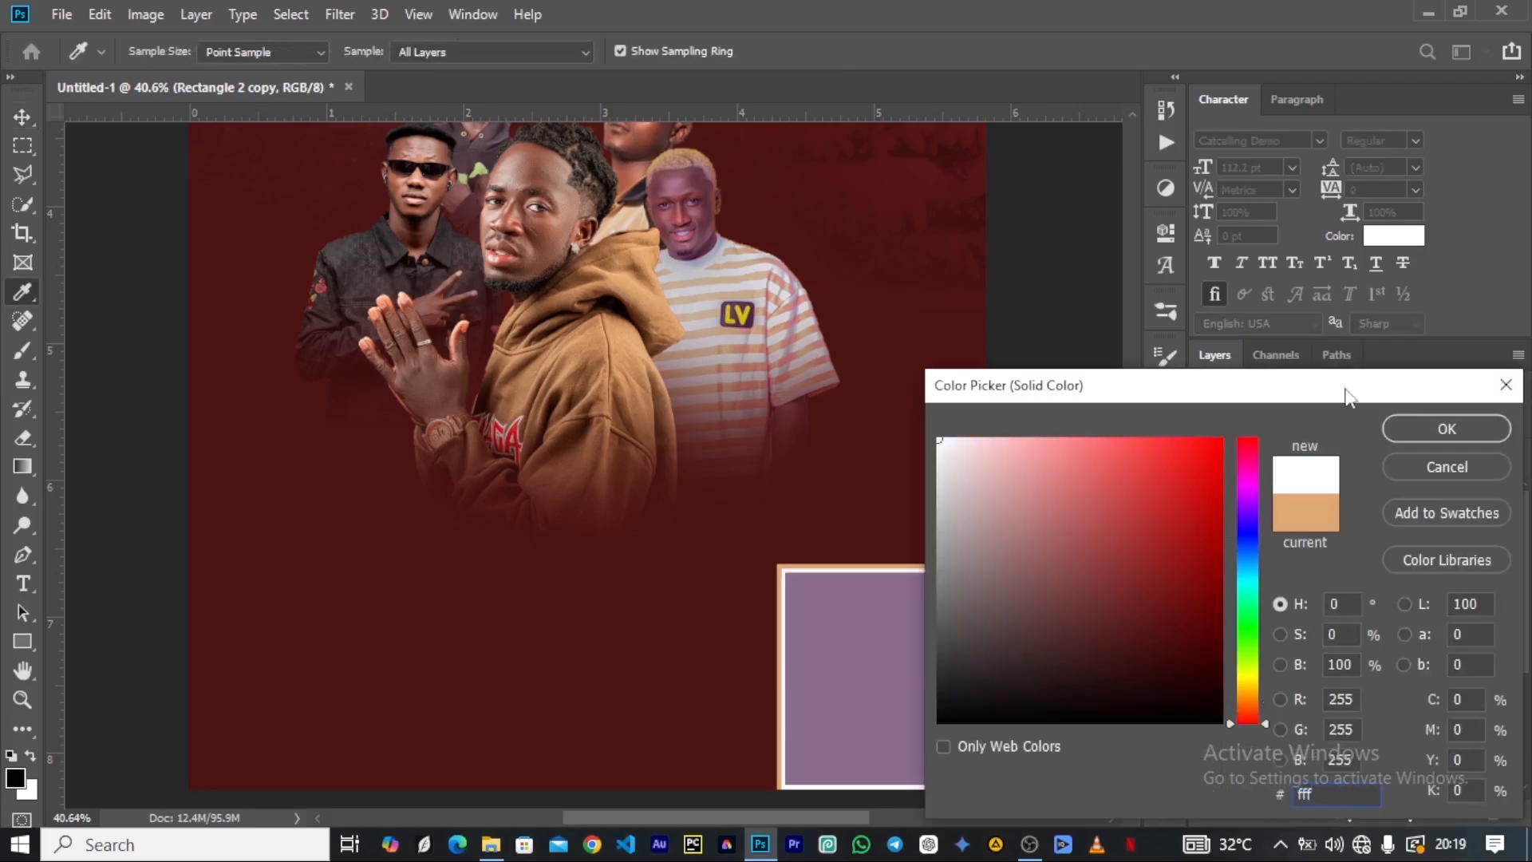
{"action": "left_click", "coordinate": [1410, 423]}
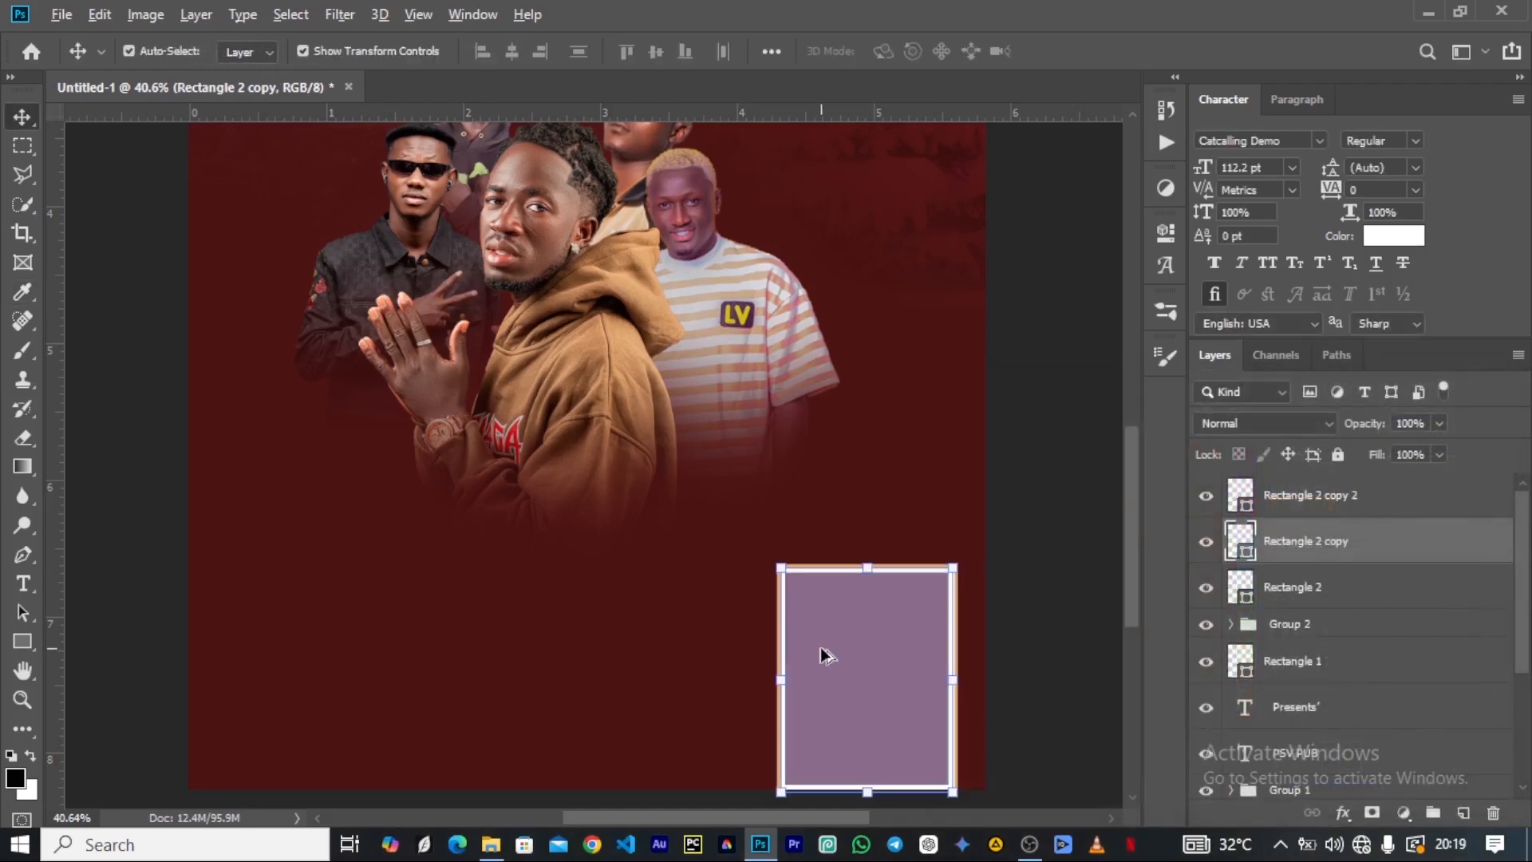
Nudge the outermost rectangle slightly rightward around the inner ones and reduce its layer fill to 0%.
{"action": "scroll", "coordinate": [825, 654], "scroll_direction": "up", "scroll_amount": 5}
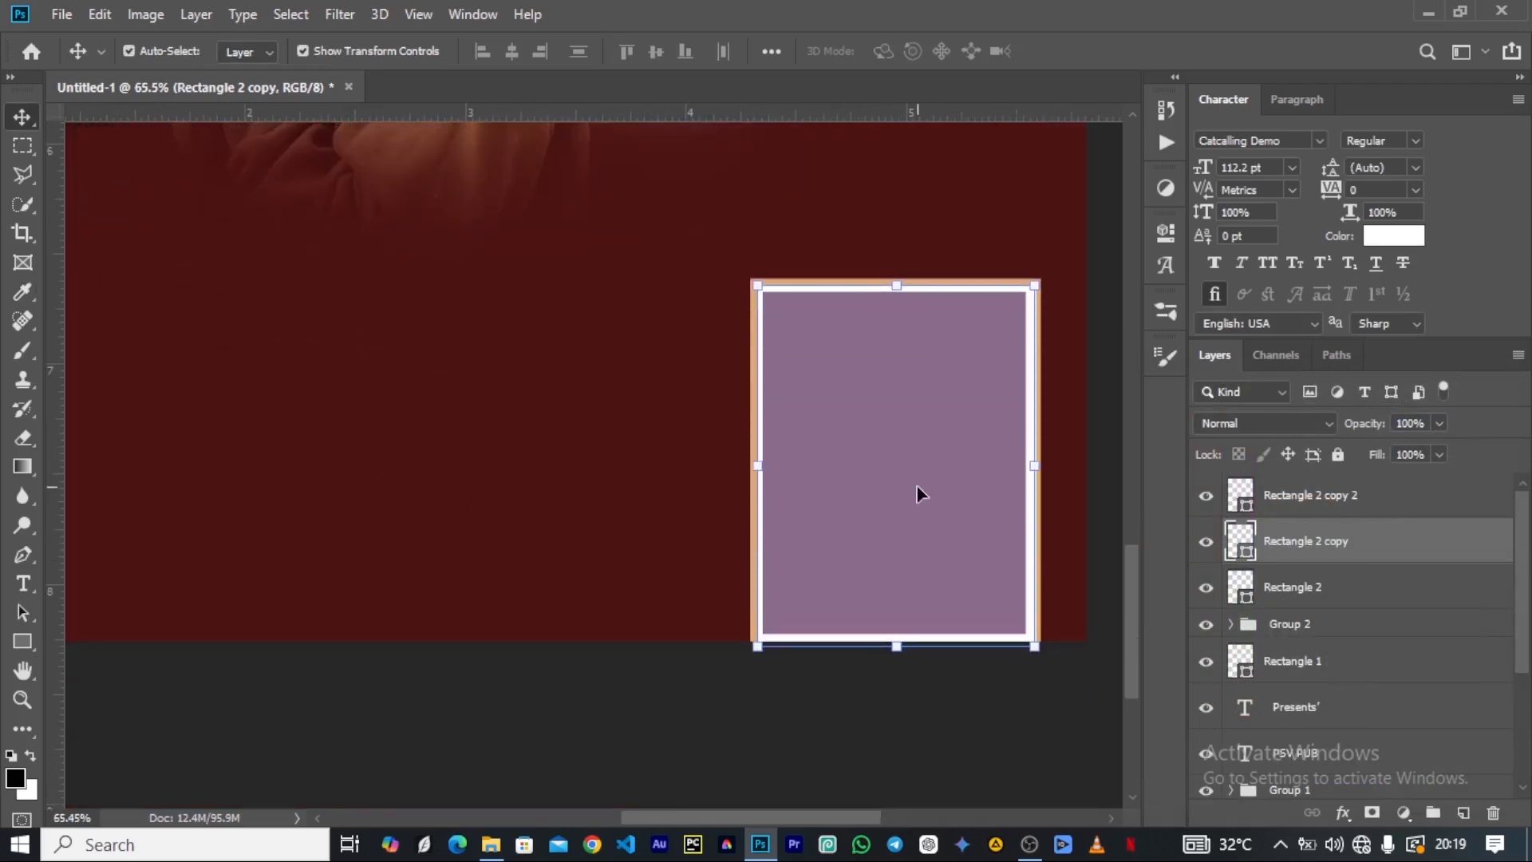
{"action": "scroll", "coordinate": [840, 328], "scroll_direction": "up", "scroll_amount": 2}
{"action": "scroll", "coordinate": [916, 490], "scroll_direction": "up", "scroll_amount": 1}
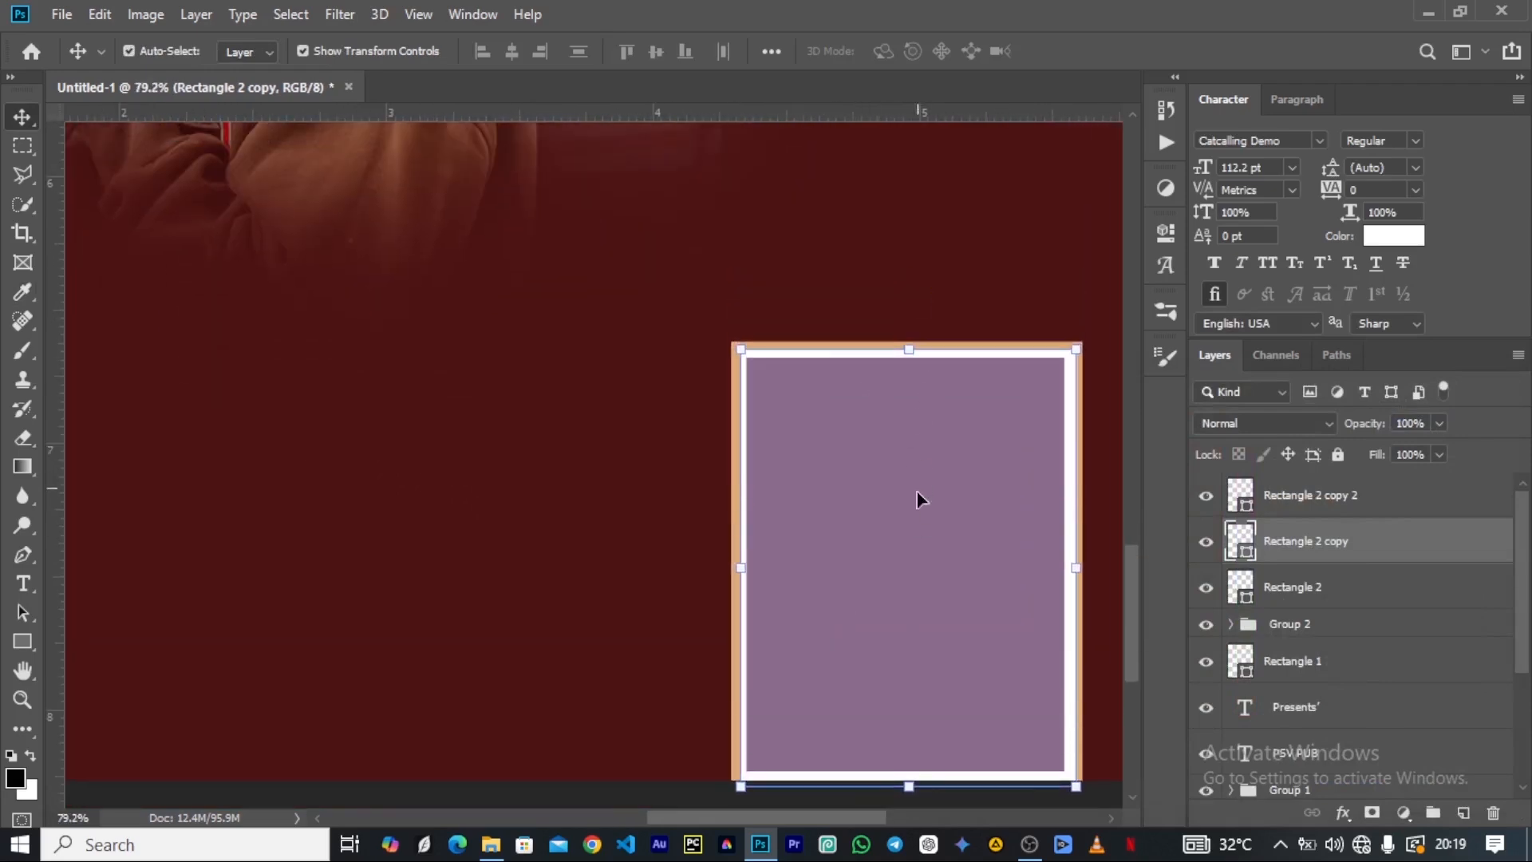
{"action": "left_click", "coordinate": [1297, 595]}
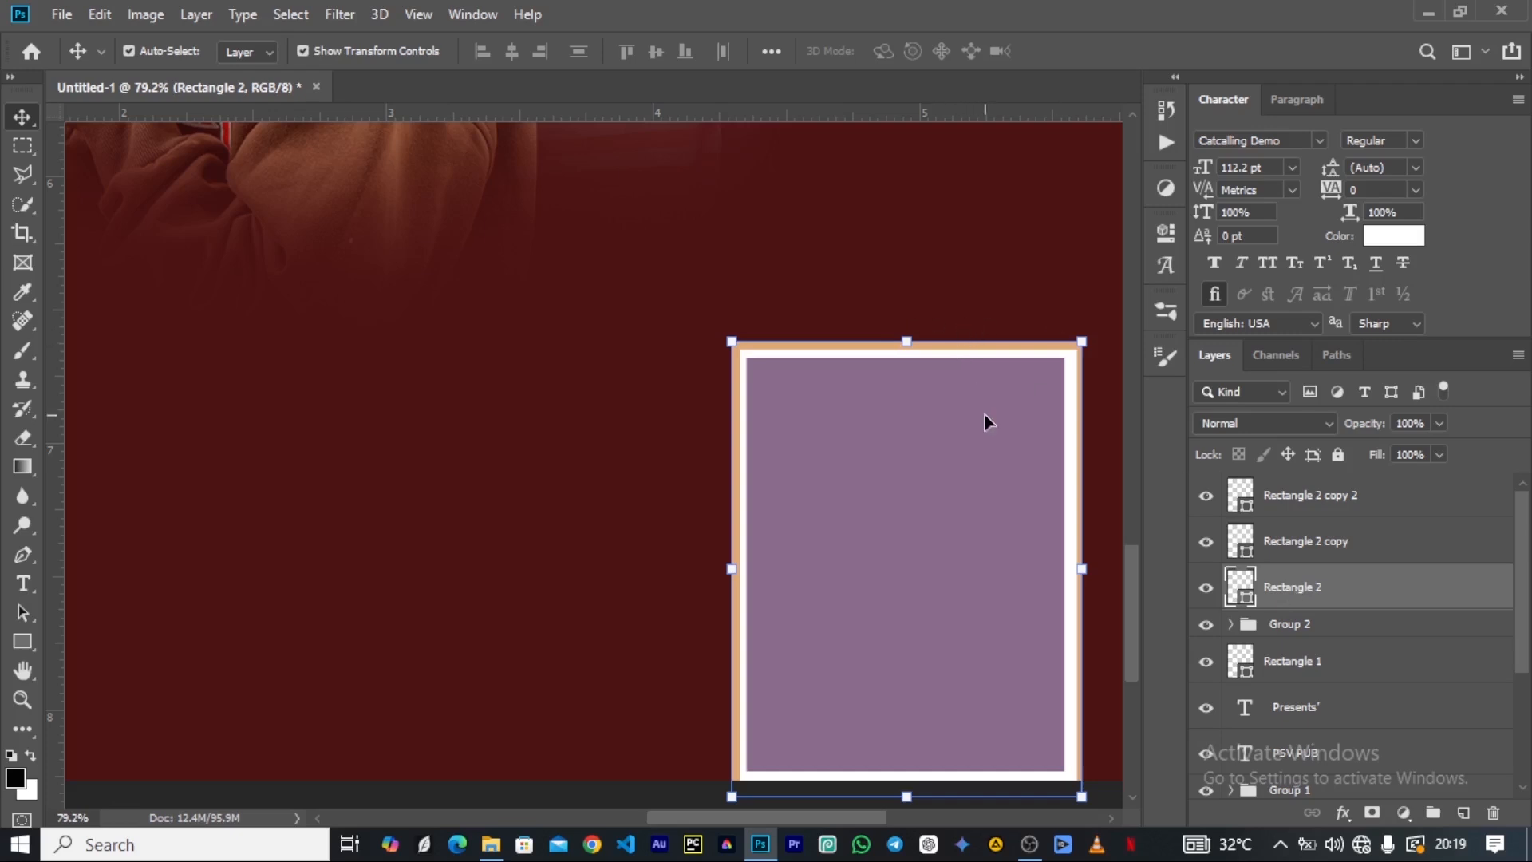
{"action": "key", "text": "Right"}
{"action": "key", "text": "Right"}
{"action": "key", "text": "Right"}
{"action": "key", "text": "Right"}
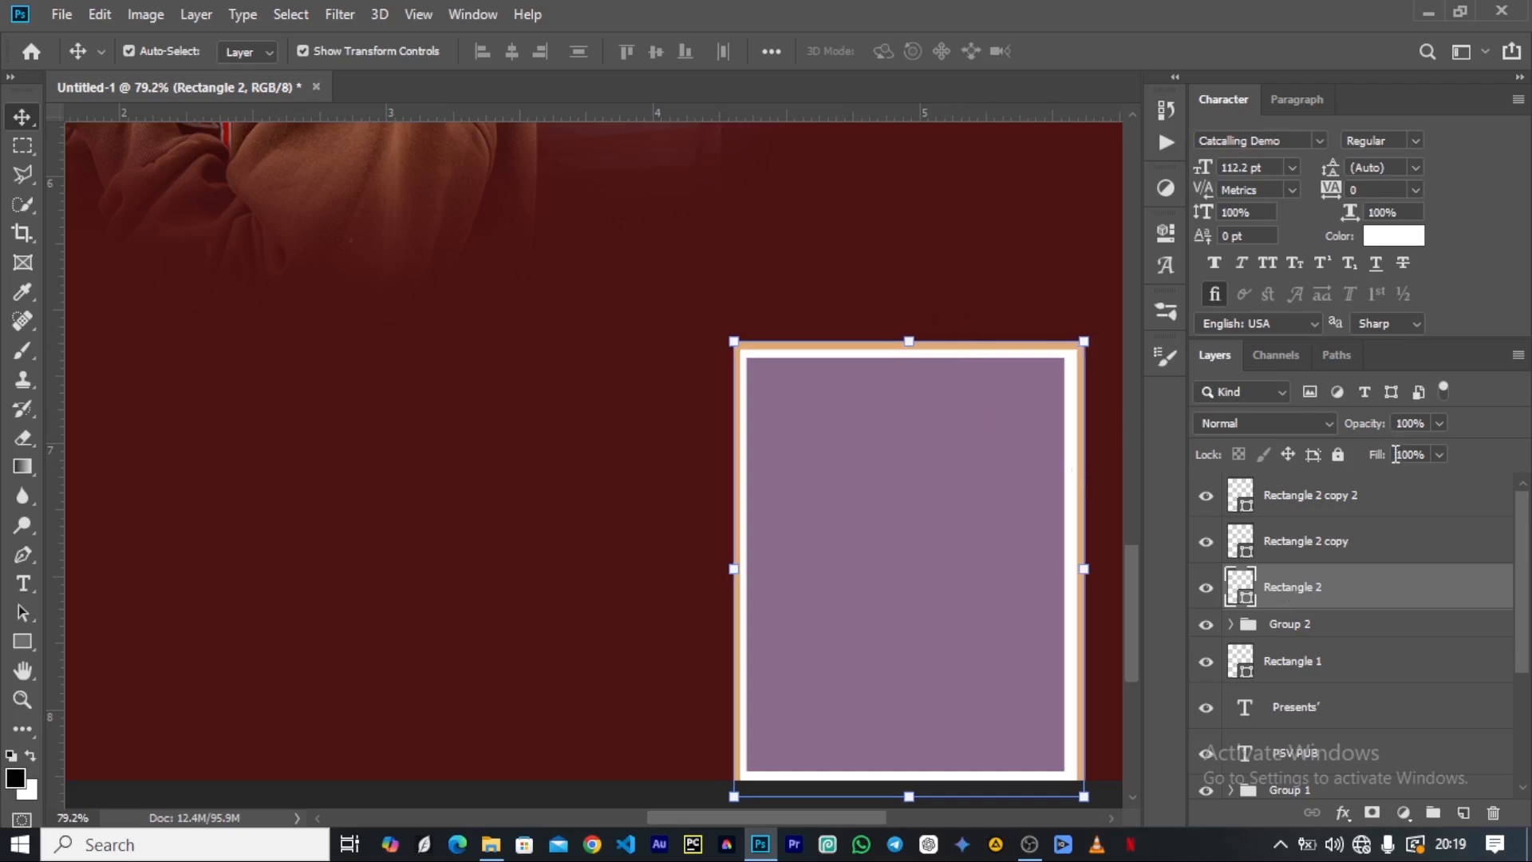
{"action": "left_click_drag", "start_coordinate": [1378, 456], "coordinate": [1057, 456]}
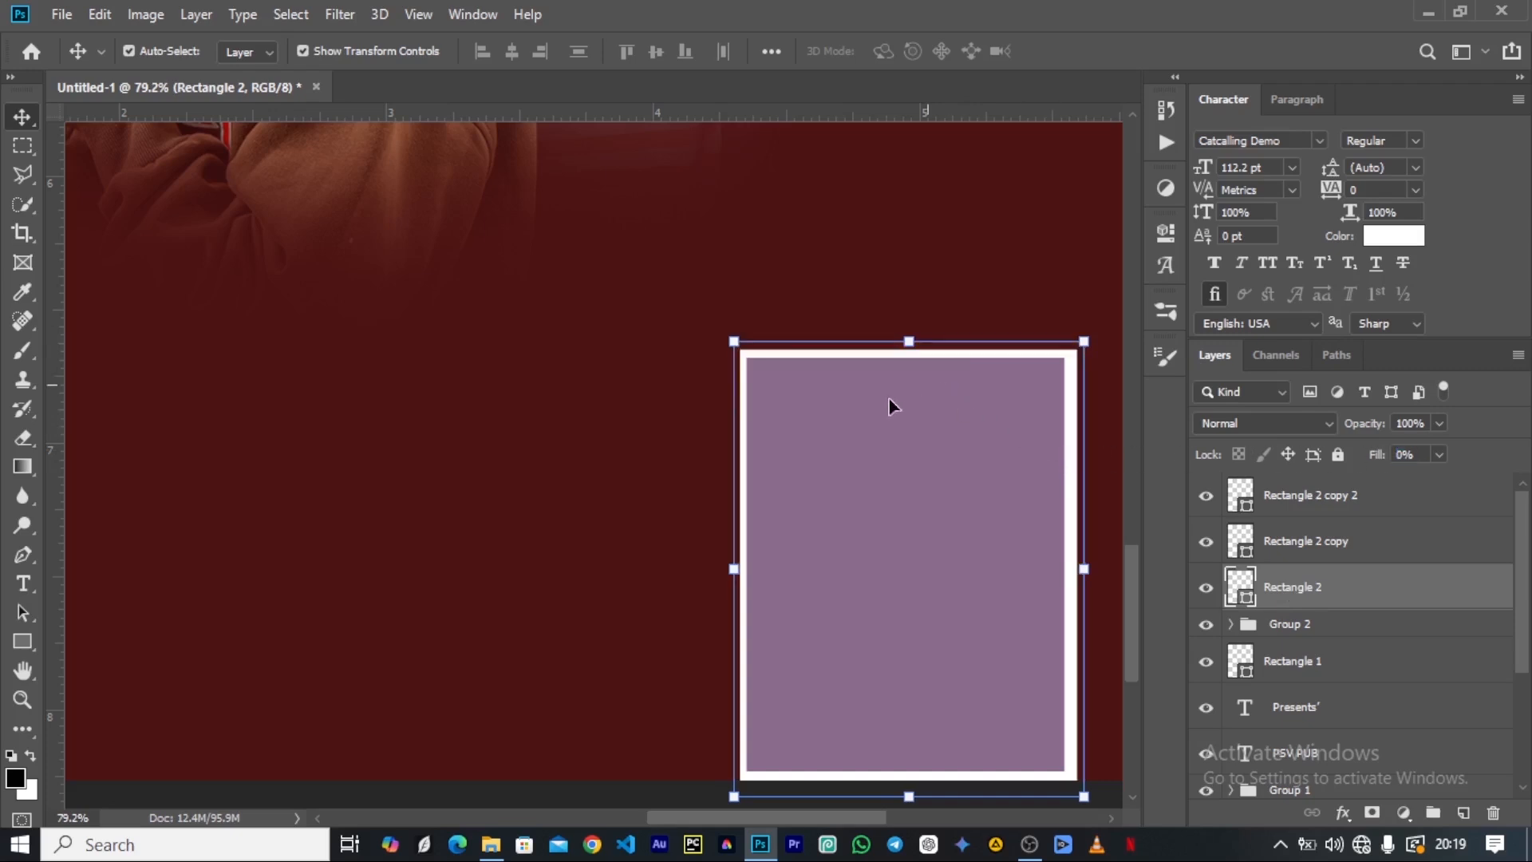
Add an outside Stroke effect to the outermost rectangle with a size of 3 px.
{"action": "left_click", "coordinate": [1343, 812]}
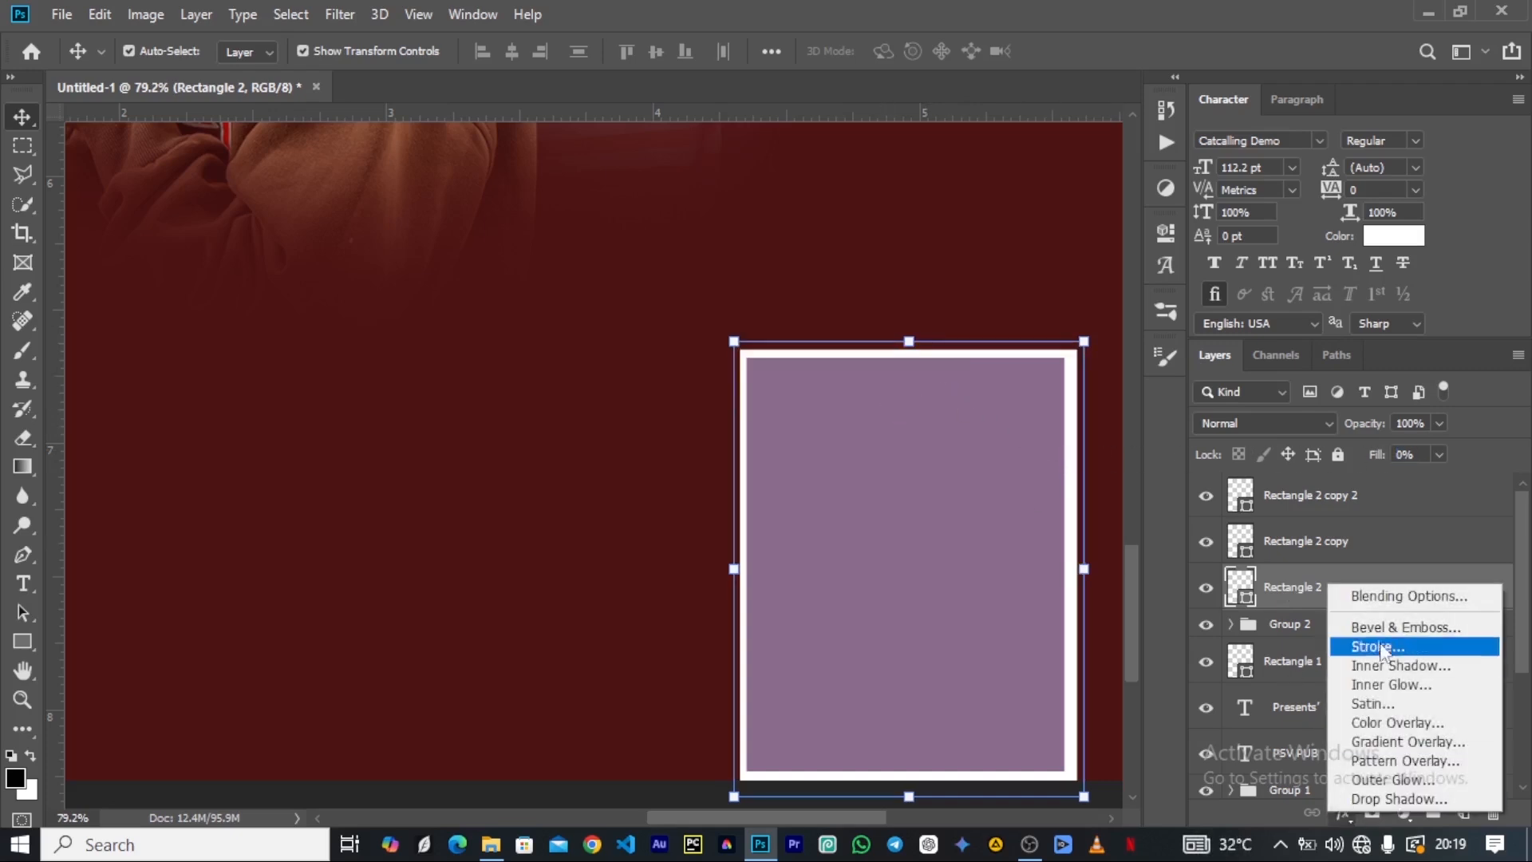
{"action": "left_click", "coordinate": [1384, 648]}
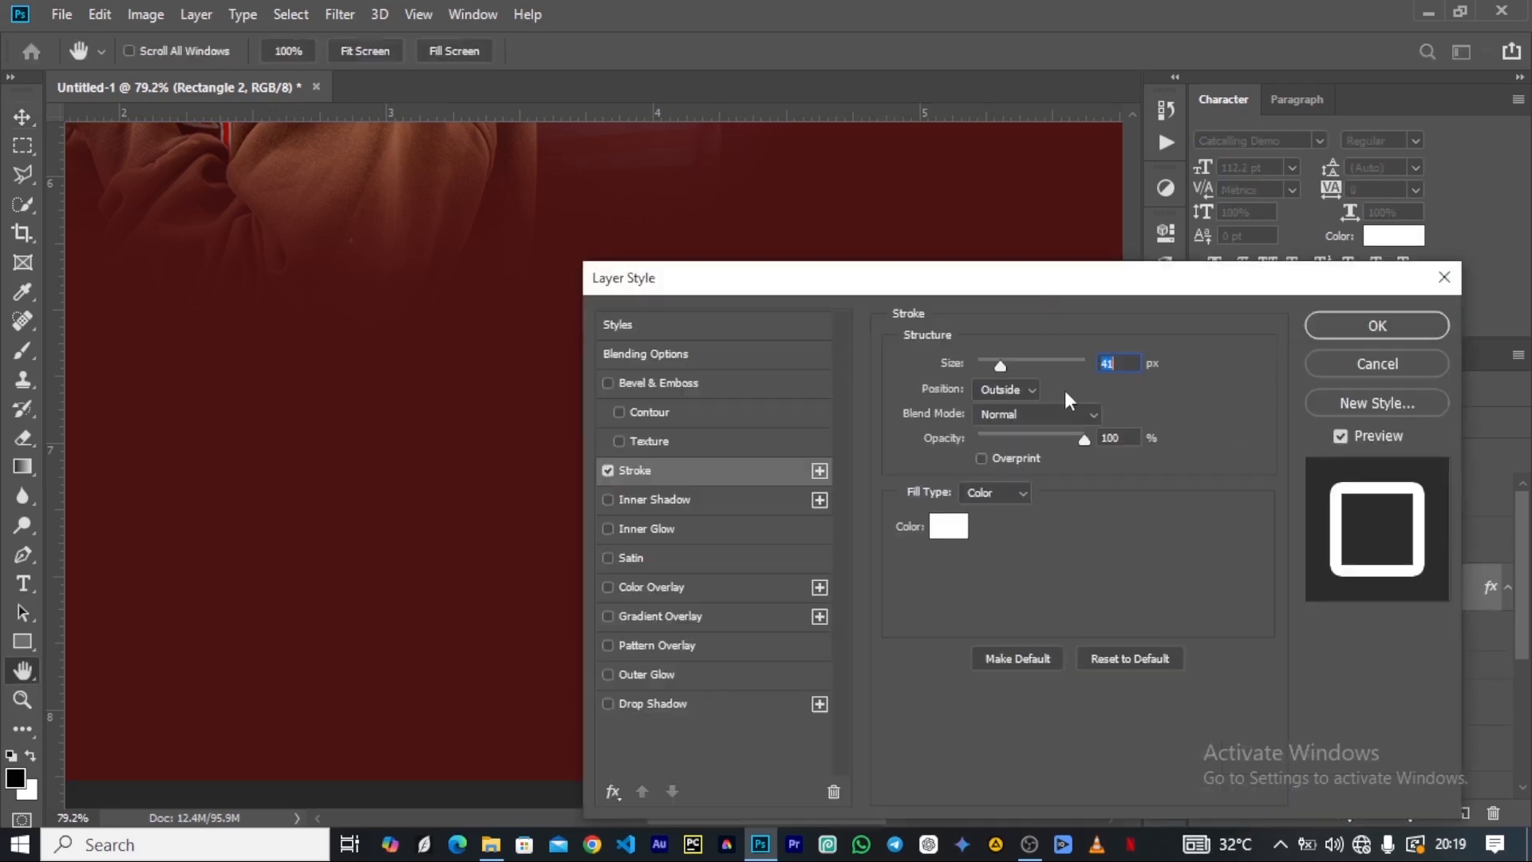
{"action": "left_click_drag", "start_coordinate": [1200, 312], "coordinate": [1402, 255]}
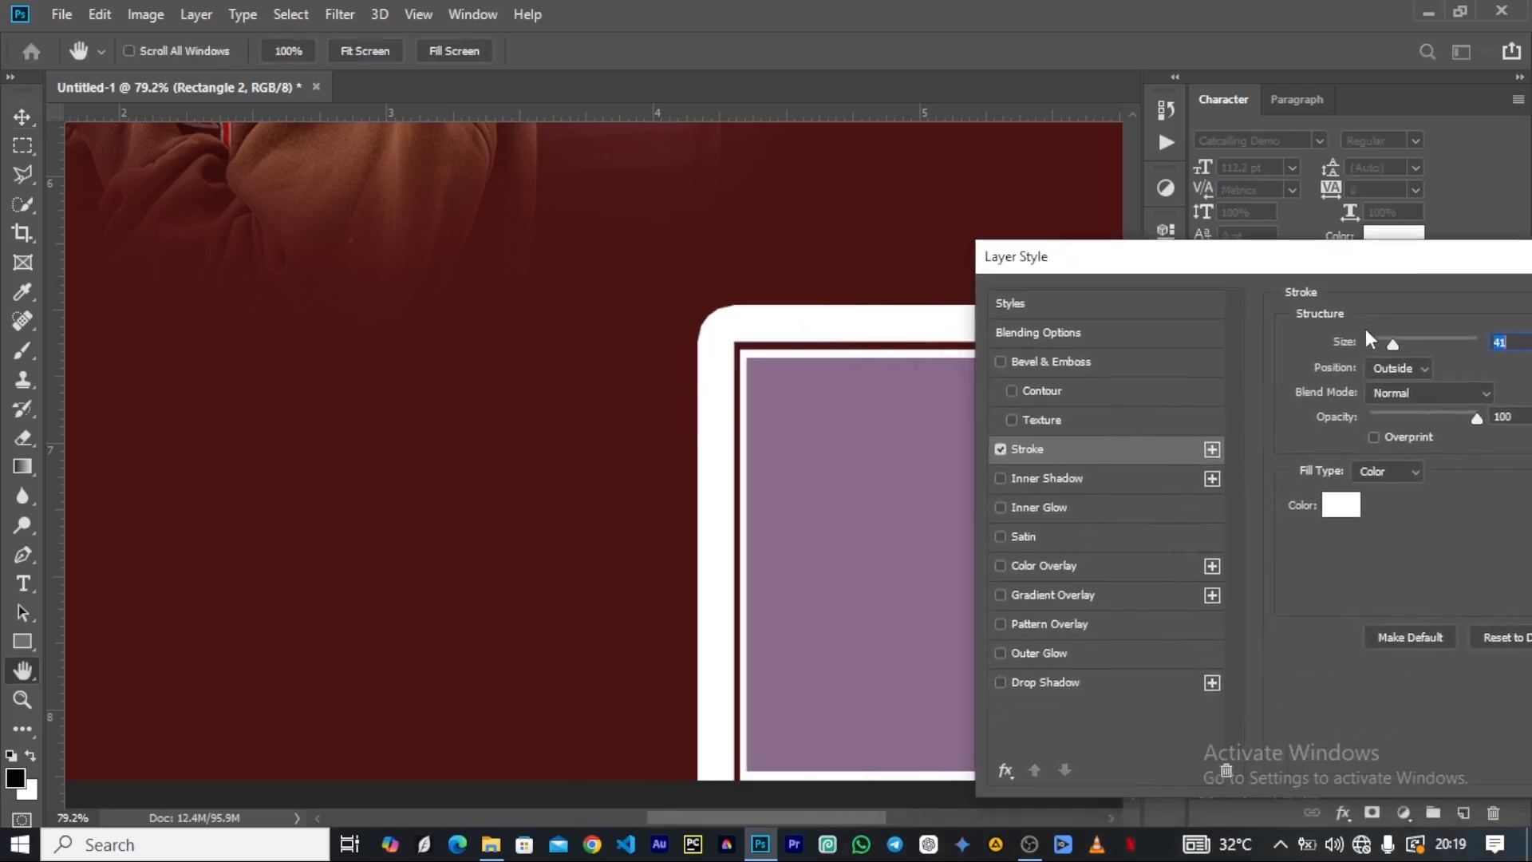
{"action": "left_click_drag", "start_coordinate": [1348, 343], "coordinate": [1305, 364]}
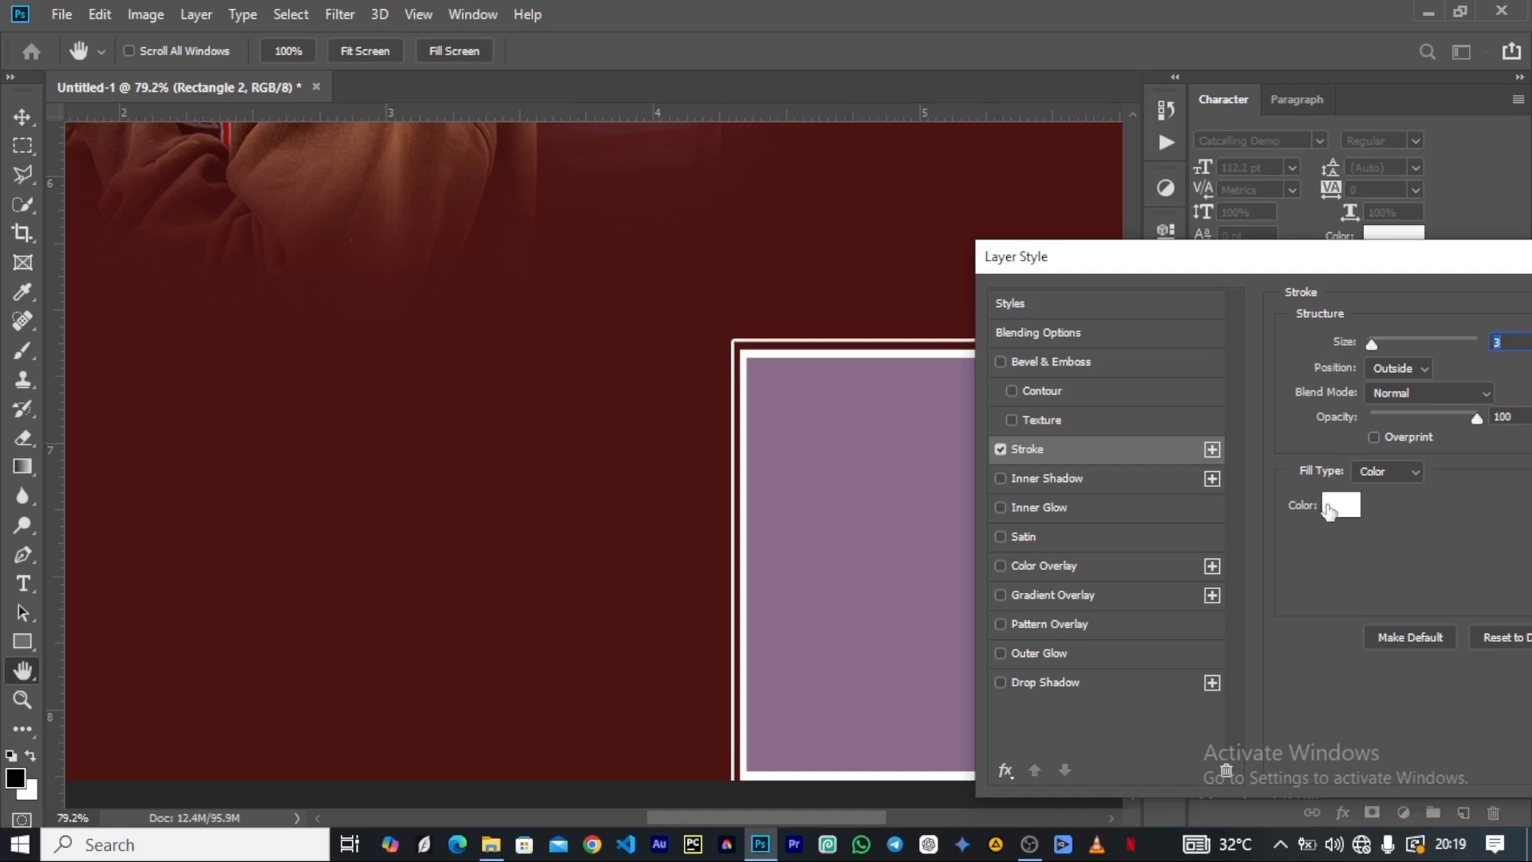
Set the outermost rectangle's stroke colour to yellow f7f407 and its size to 2 px.
{"action": "left_click", "coordinate": [1341, 506]}
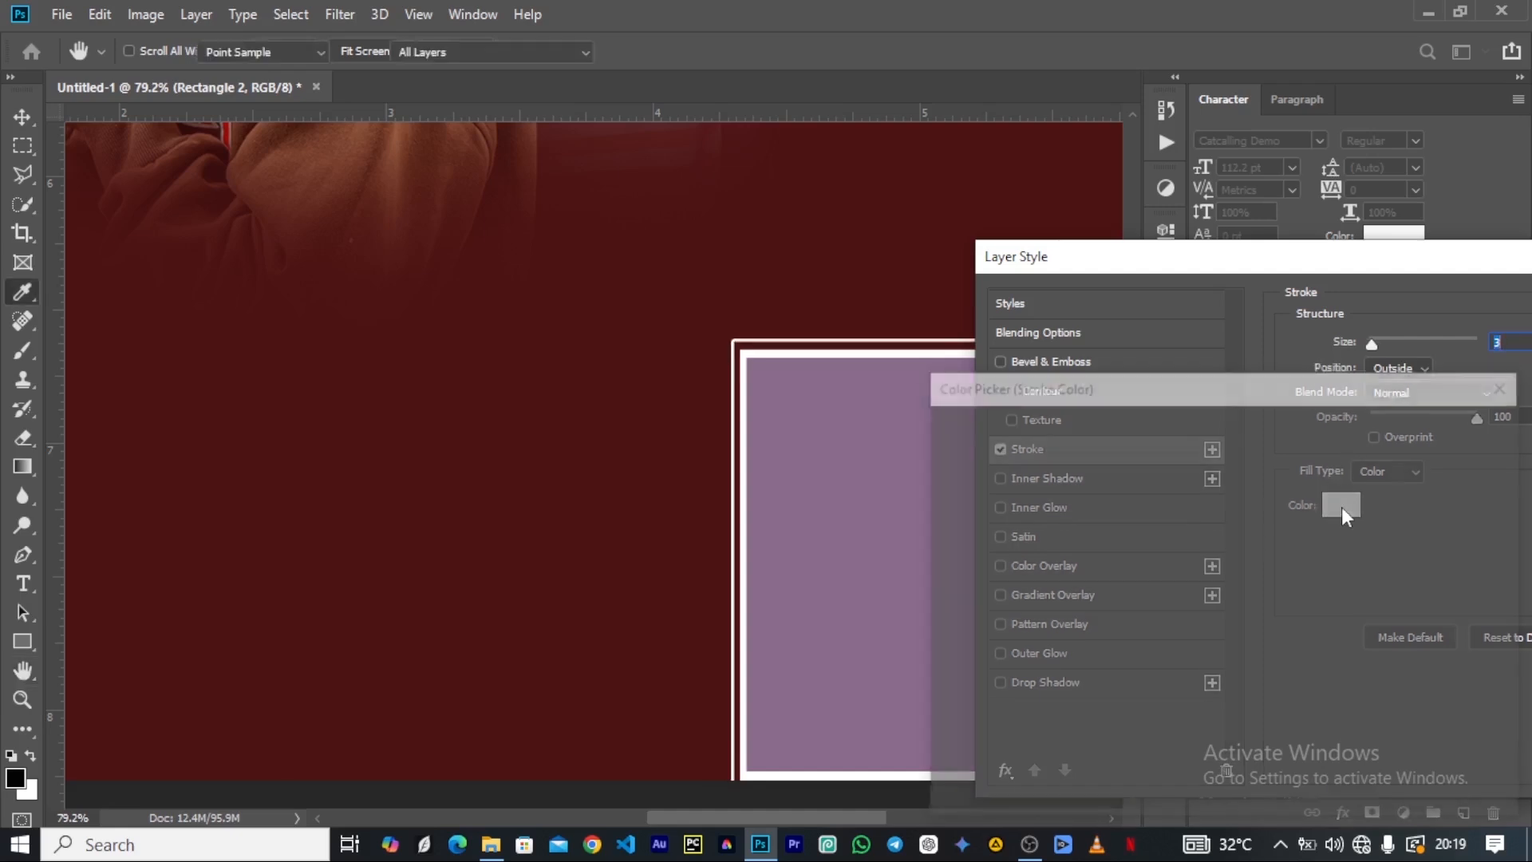
{"action": "left_click", "coordinate": [1247, 676]}
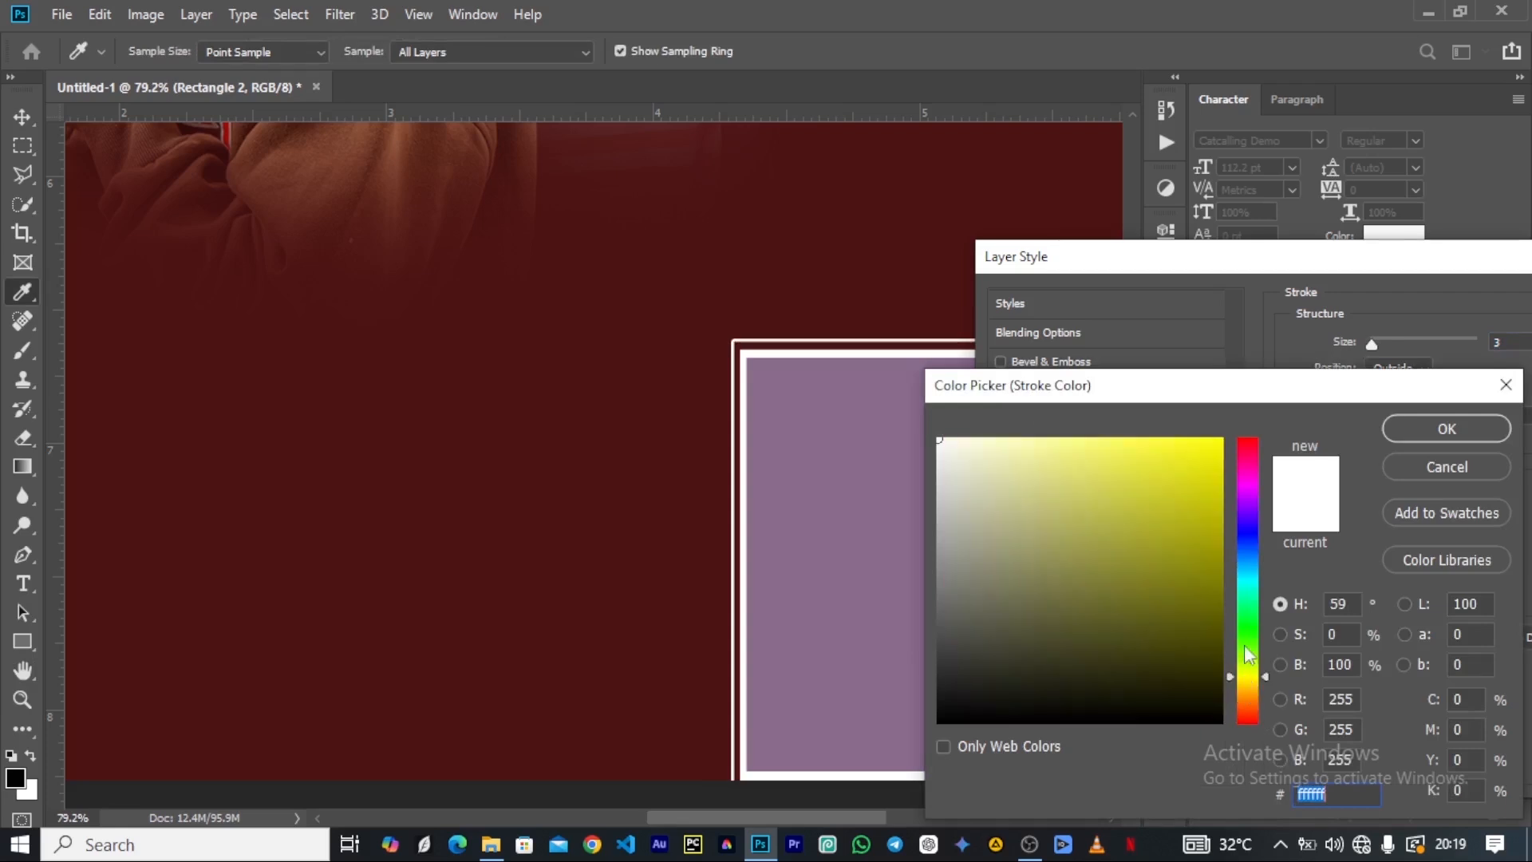
{"action": "left_click", "coordinate": [1214, 446]}
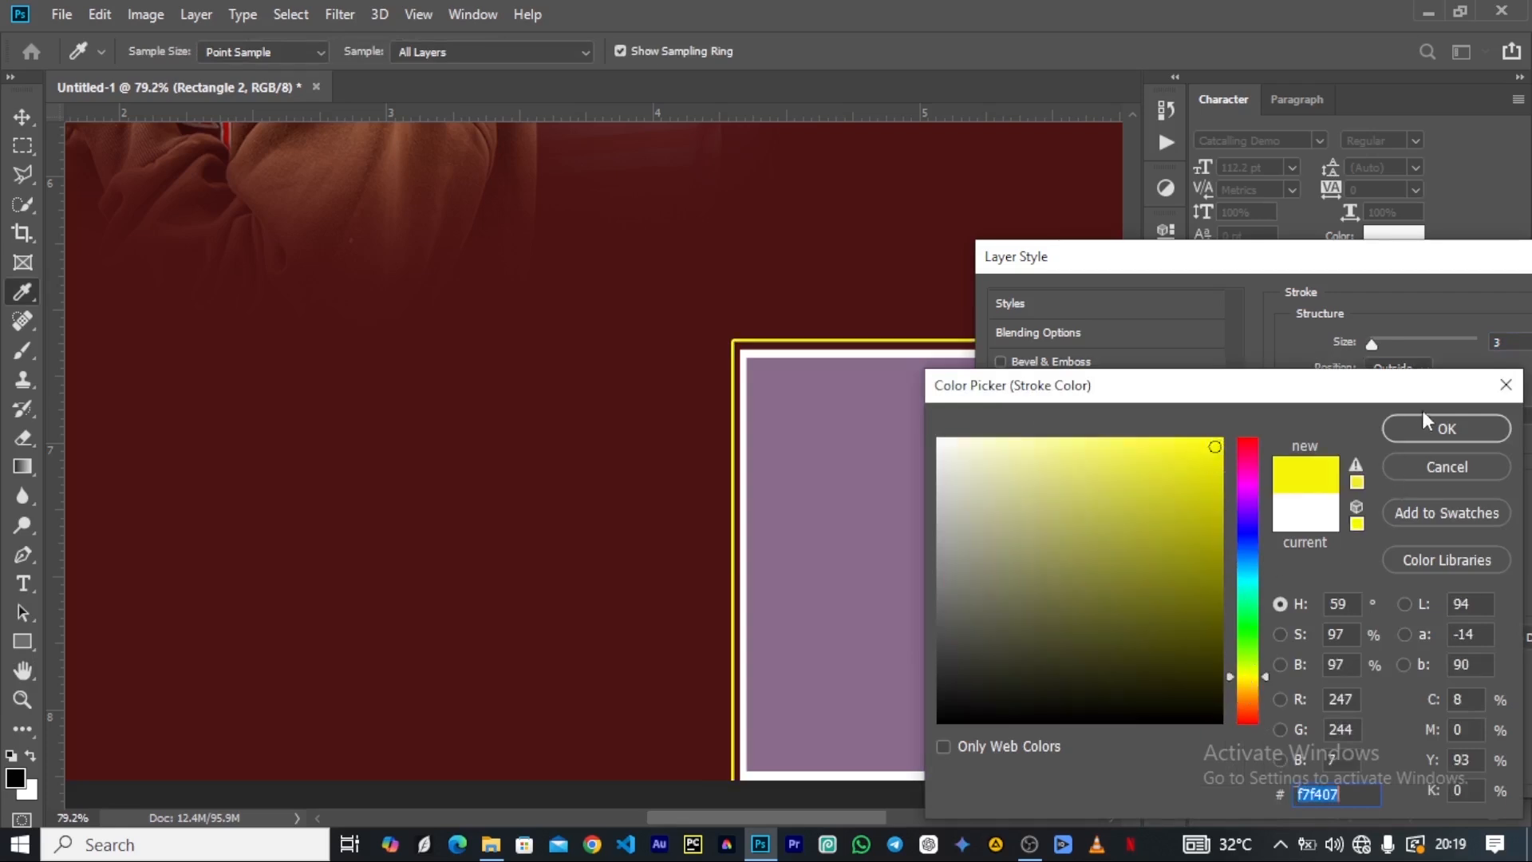
{"action": "left_click", "coordinate": [1440, 432]}
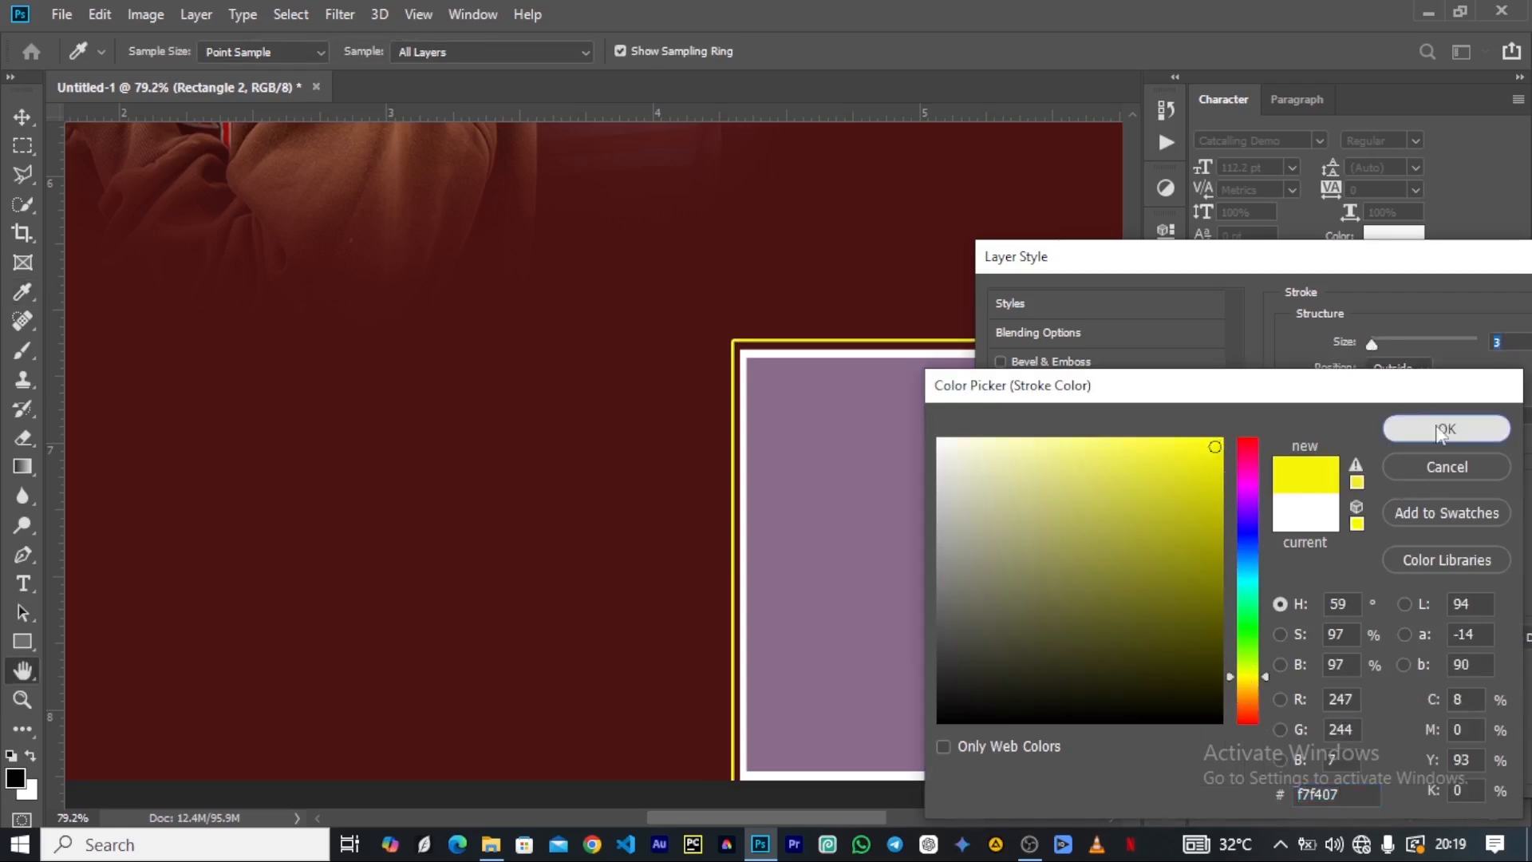
{"action": "left_click_drag", "start_coordinate": [1349, 343], "coordinate": [1344, 345]}
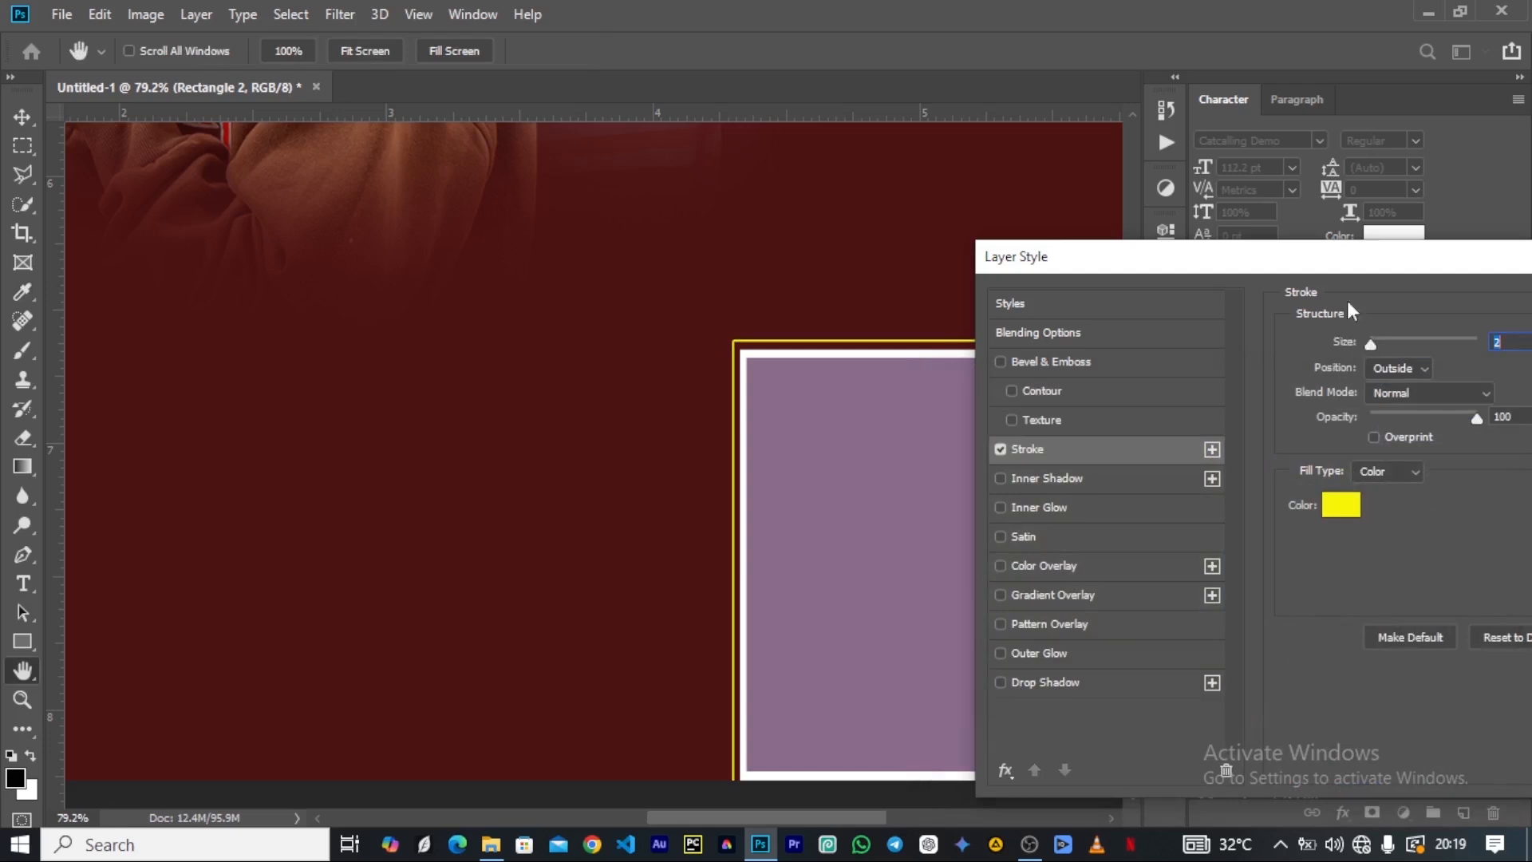
{"action": "left_click_drag", "start_coordinate": [1348, 263], "coordinate": [892, 311]}
{"action": "left_click", "coordinate": [1264, 356]}
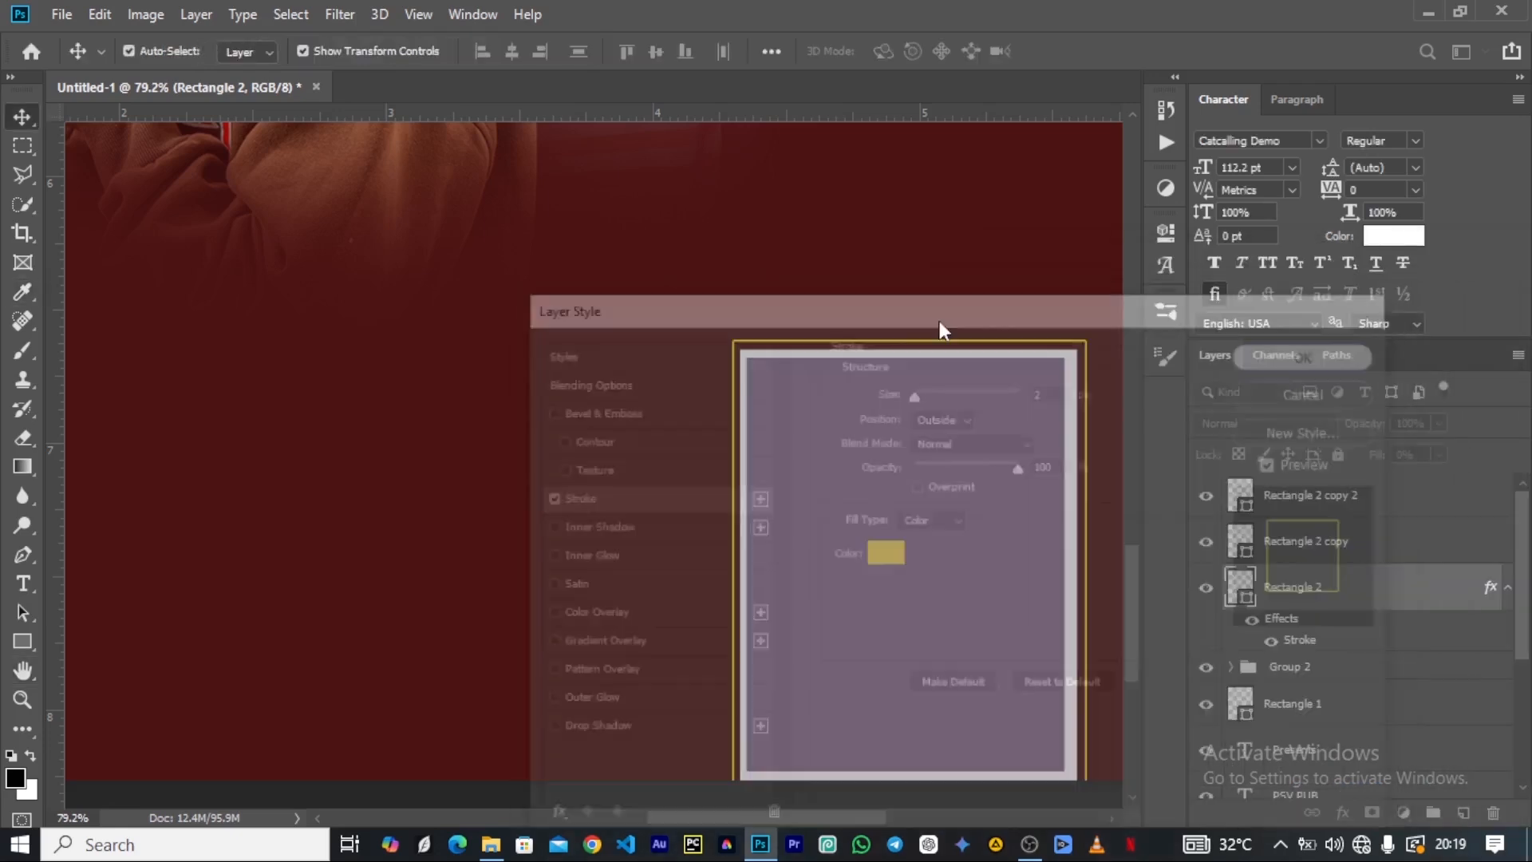
Nudge the innermost purple rectangle slightly rightward to centre it inside the white frame.
{"action": "scroll", "coordinate": [706, 465], "scroll_direction": "down", "scroll_amount": 3}
{"action": "scroll", "coordinate": [827, 465], "scroll_direction": "down", "scroll_amount": 3}
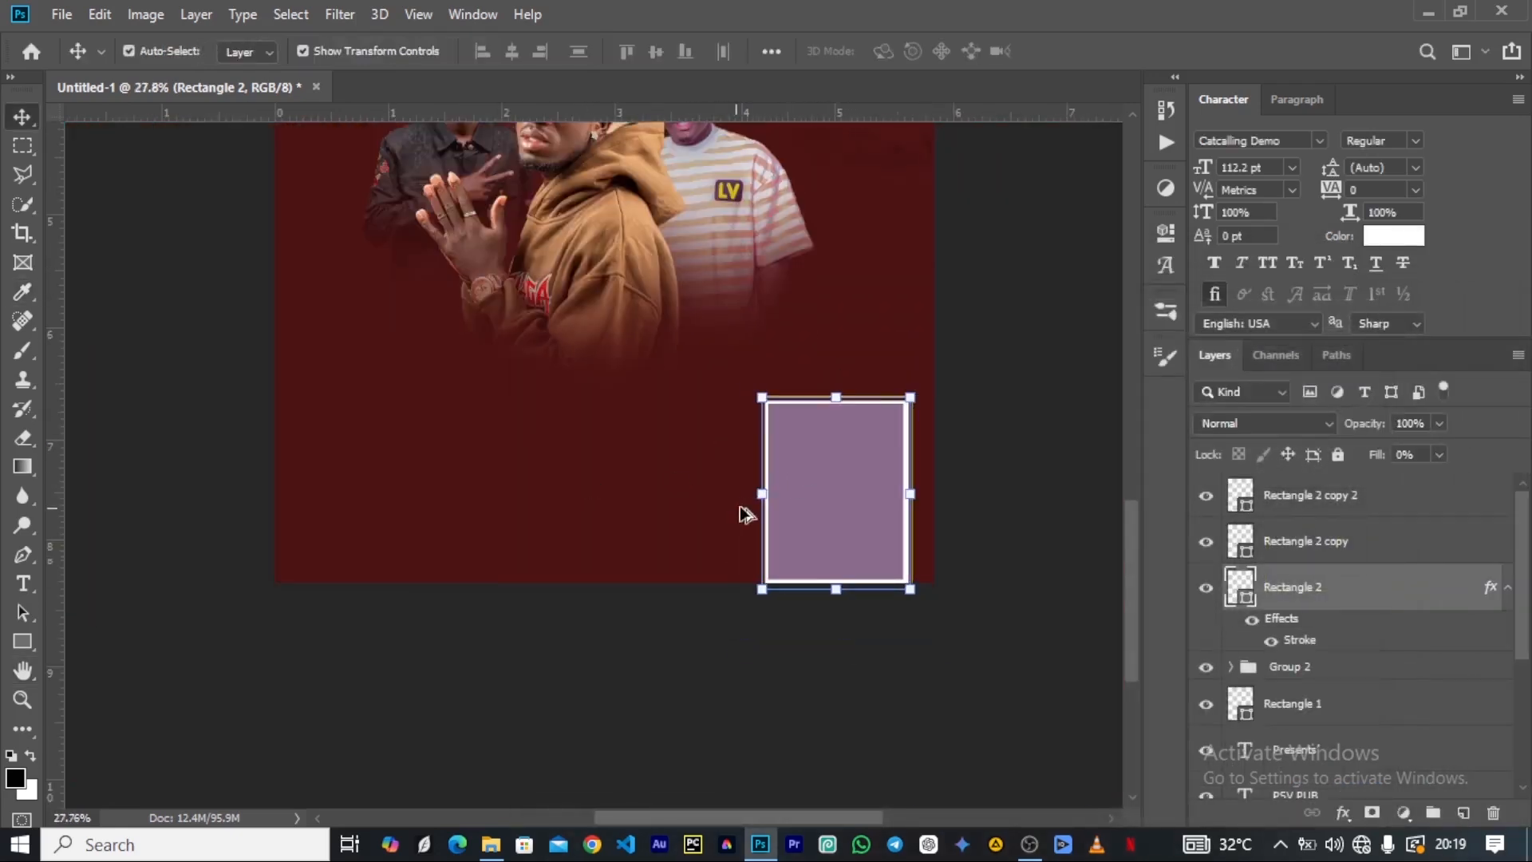
{"action": "left_click", "coordinate": [971, 386]}
{"action": "scroll", "coordinate": [739, 474], "scroll_direction": "up", "scroll_amount": 2}
{"action": "scroll", "coordinate": [889, 434], "scroll_direction": "up", "scroll_amount": 3}
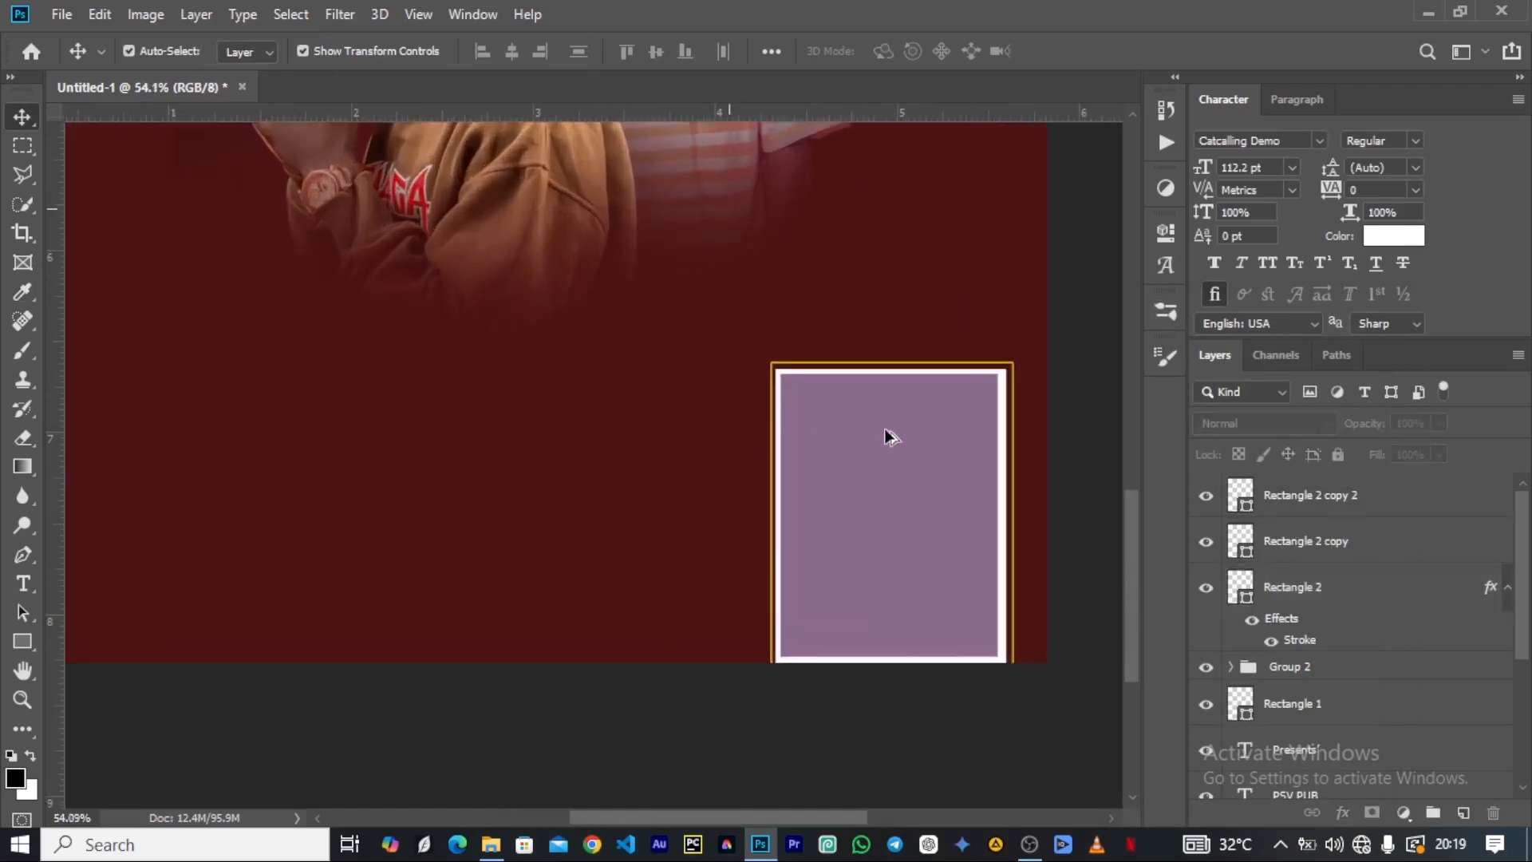
{"action": "scroll", "coordinate": [889, 434], "scroll_direction": "down", "scroll_amount": 2}
{"action": "left_click", "coordinate": [886, 432]}
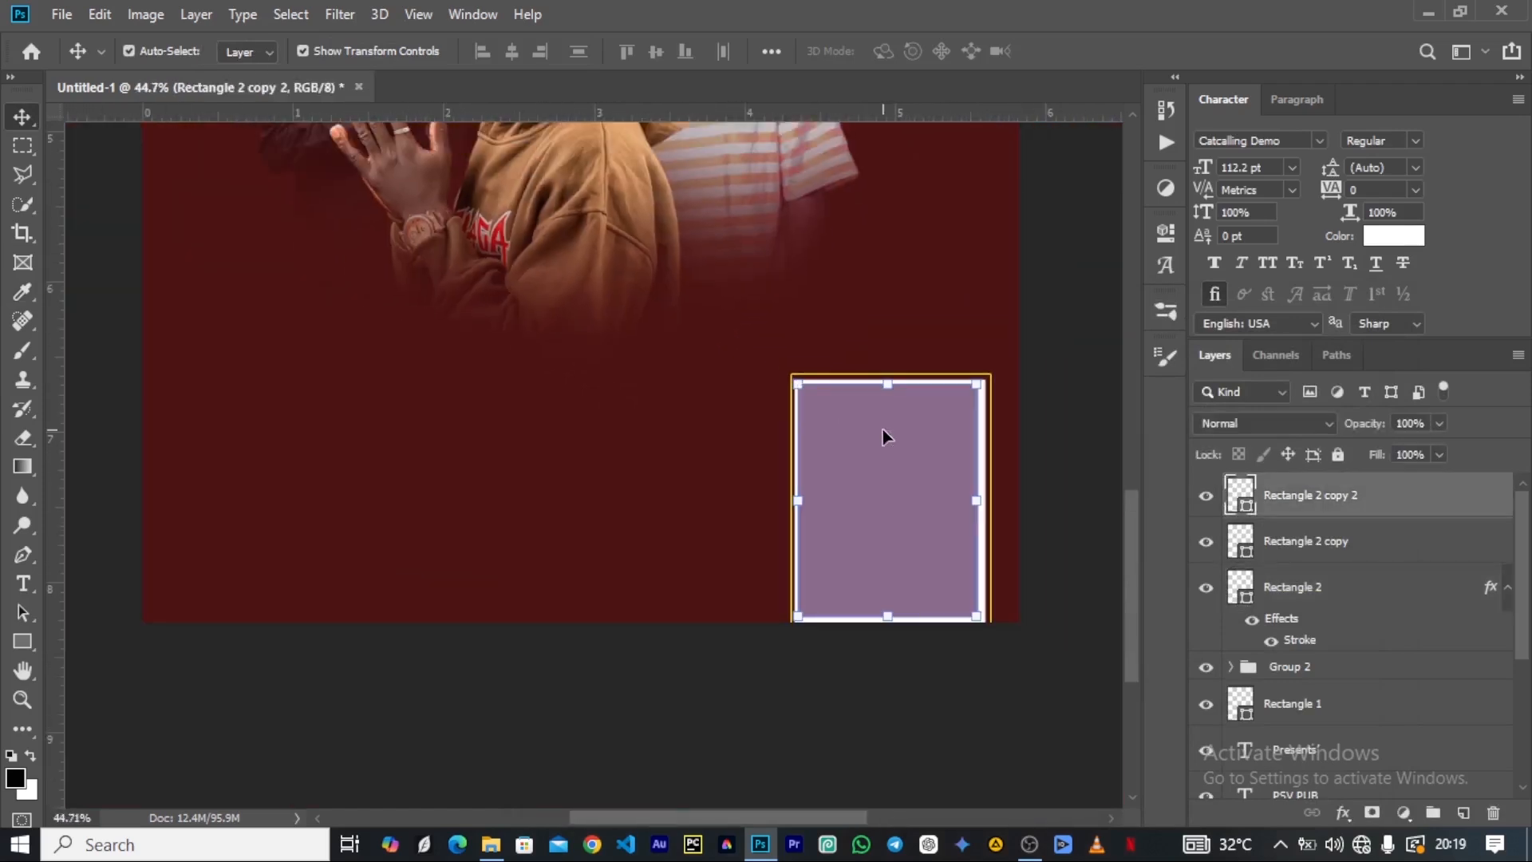
{"action": "left_click", "coordinate": [1050, 356]}
{"action": "left_click", "coordinate": [883, 473]}
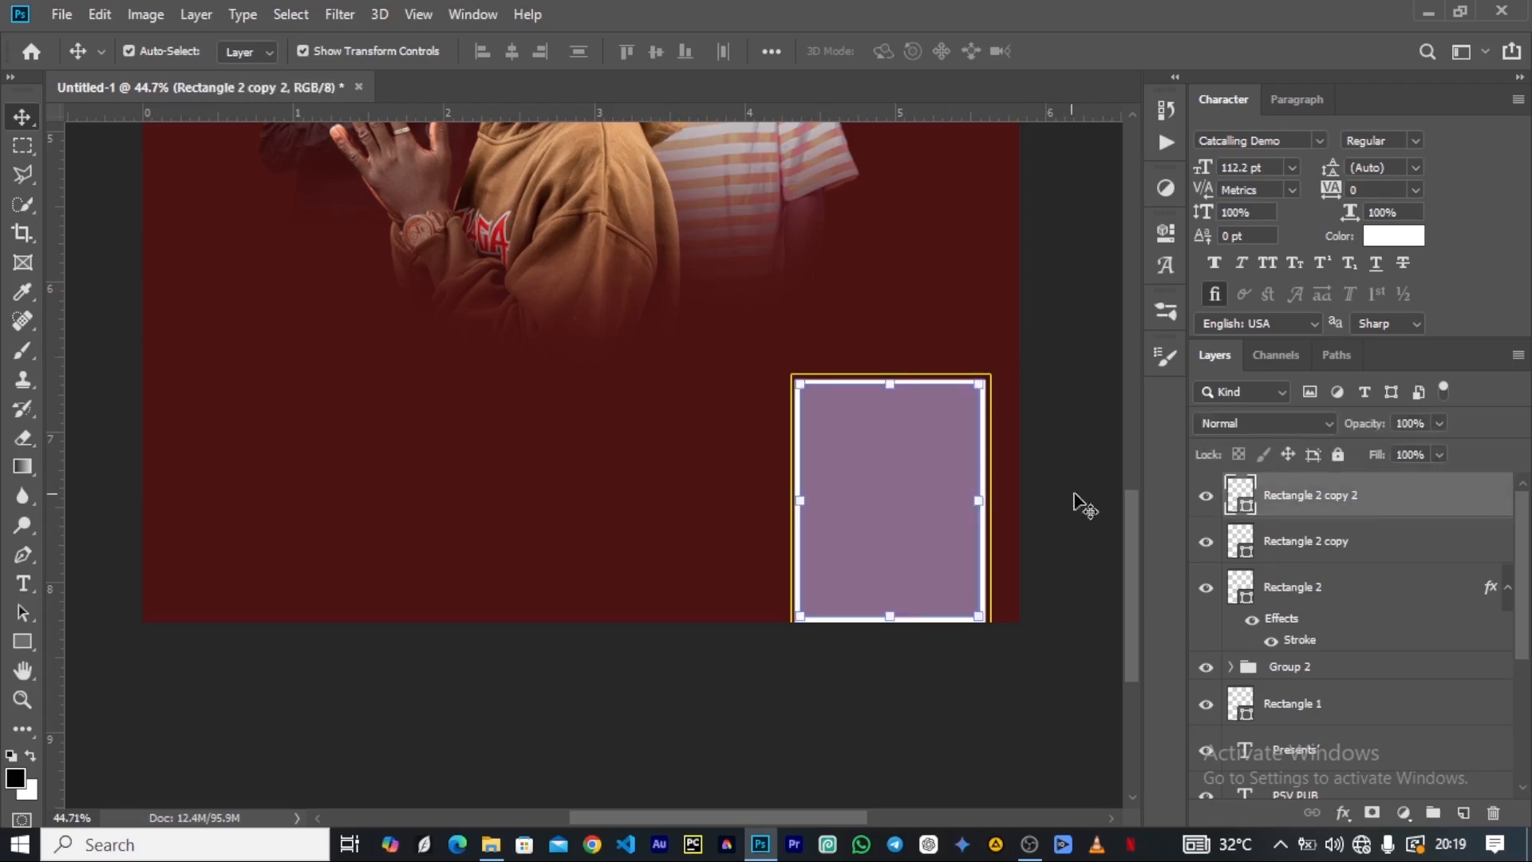
Select all three nested rectangles, shift them slightly downward together and enlarge them to about 103%.
{"action": "scroll", "coordinate": [489, 360], "scroll_direction": "down", "scroll_amount": 5}
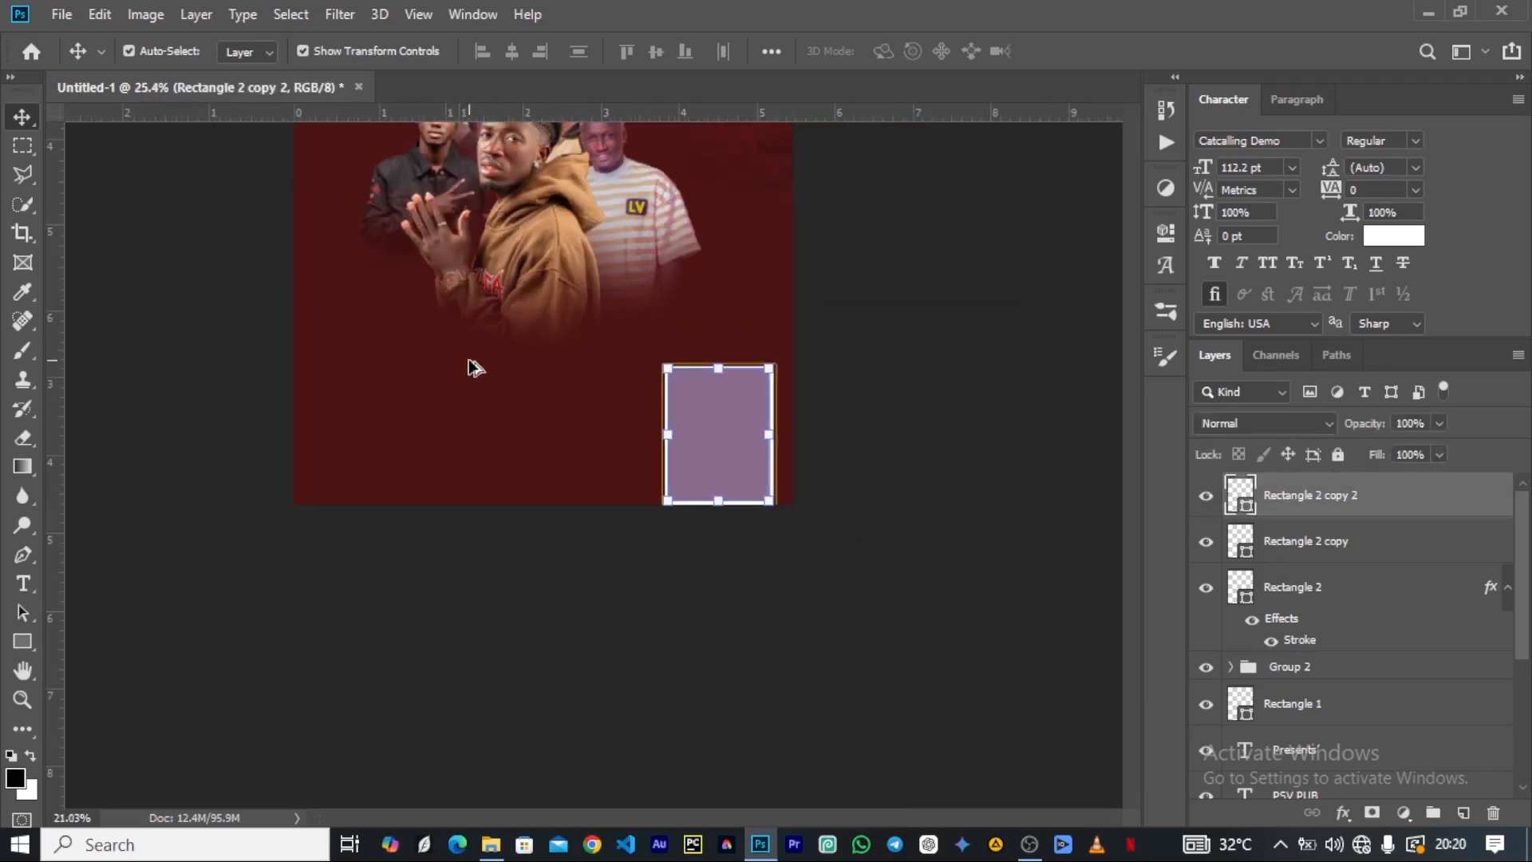
{"action": "scroll", "coordinate": [556, 569], "scroll_direction": "up", "scroll_amount": 3}
{"action": "scroll", "coordinate": [579, 549], "scroll_direction": "down", "scroll_amount": 5}
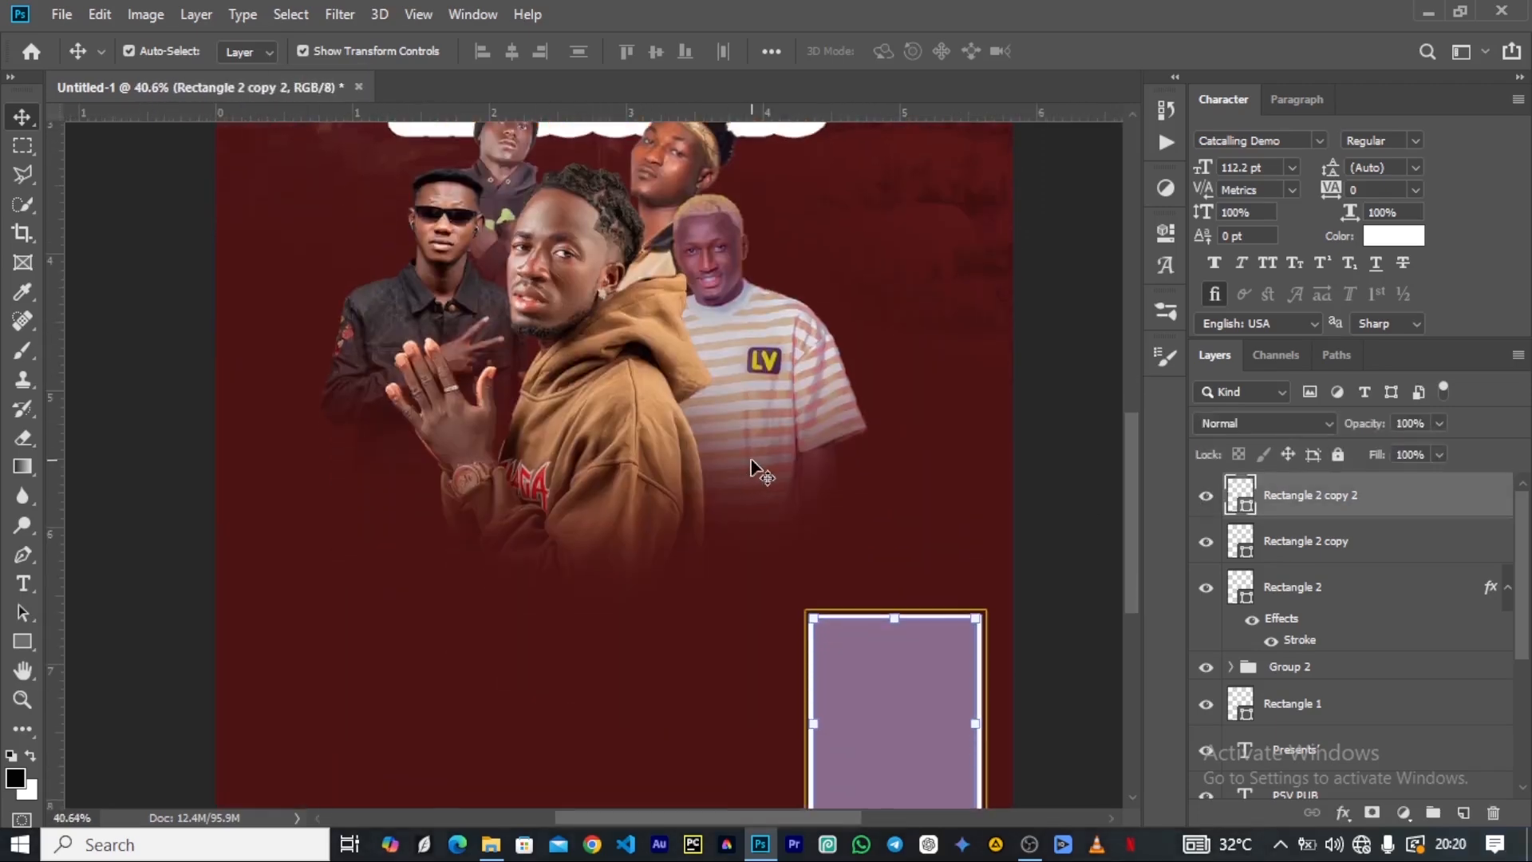
{"action": "scroll", "coordinate": [915, 451], "scroll_direction": "down", "scroll_amount": 2}
{"action": "scroll", "coordinate": [916, 452], "scroll_direction": "up", "scroll_amount": 2}
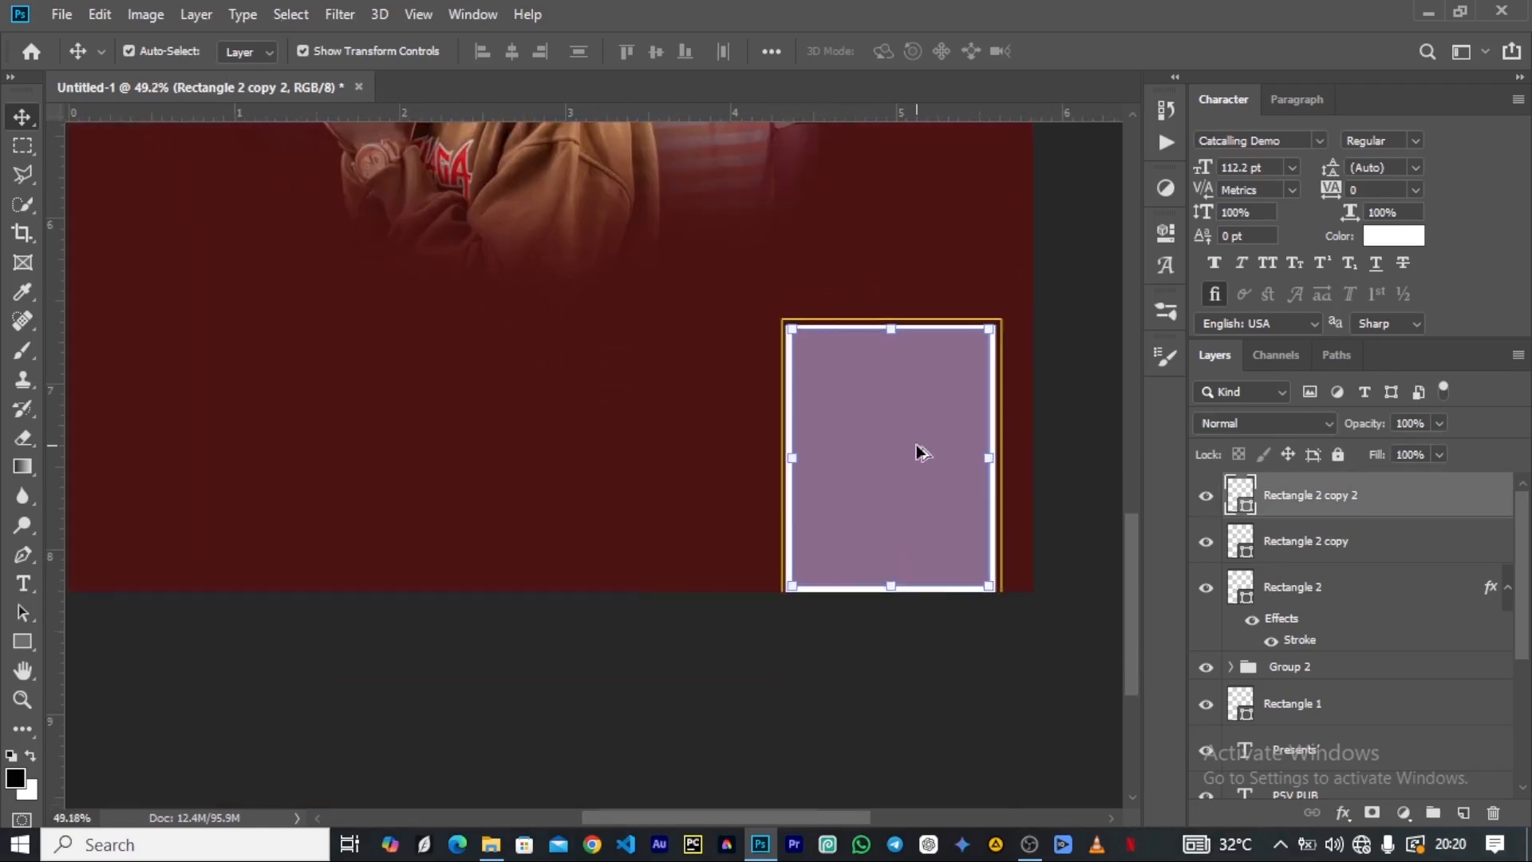
{"action": "scroll", "coordinate": [917, 449], "scroll_direction": "down", "scroll_amount": 2}
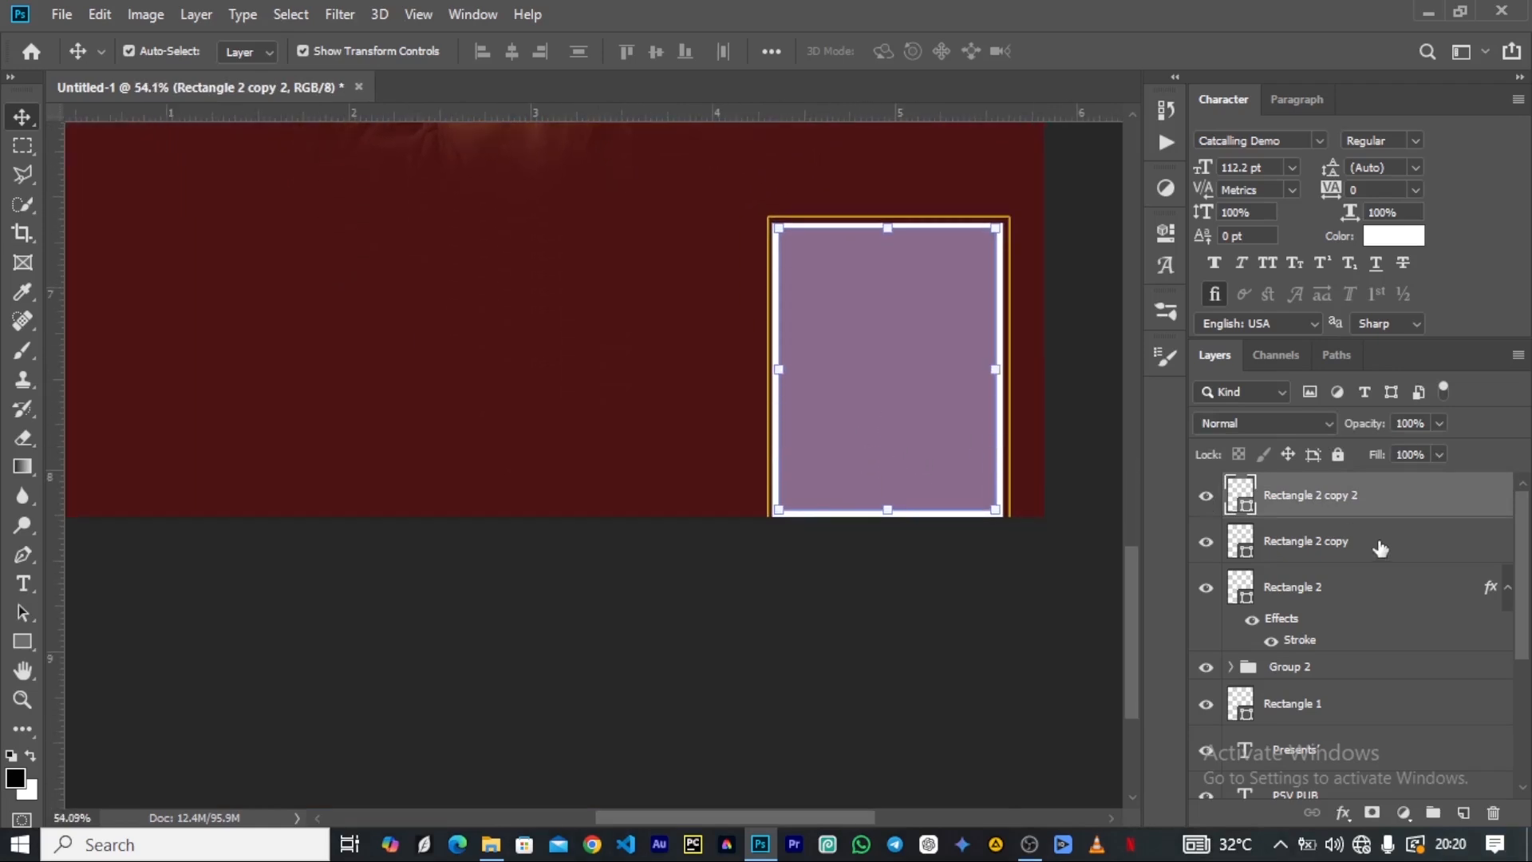
{"action": "left_click", "coordinate": [1508, 592]}
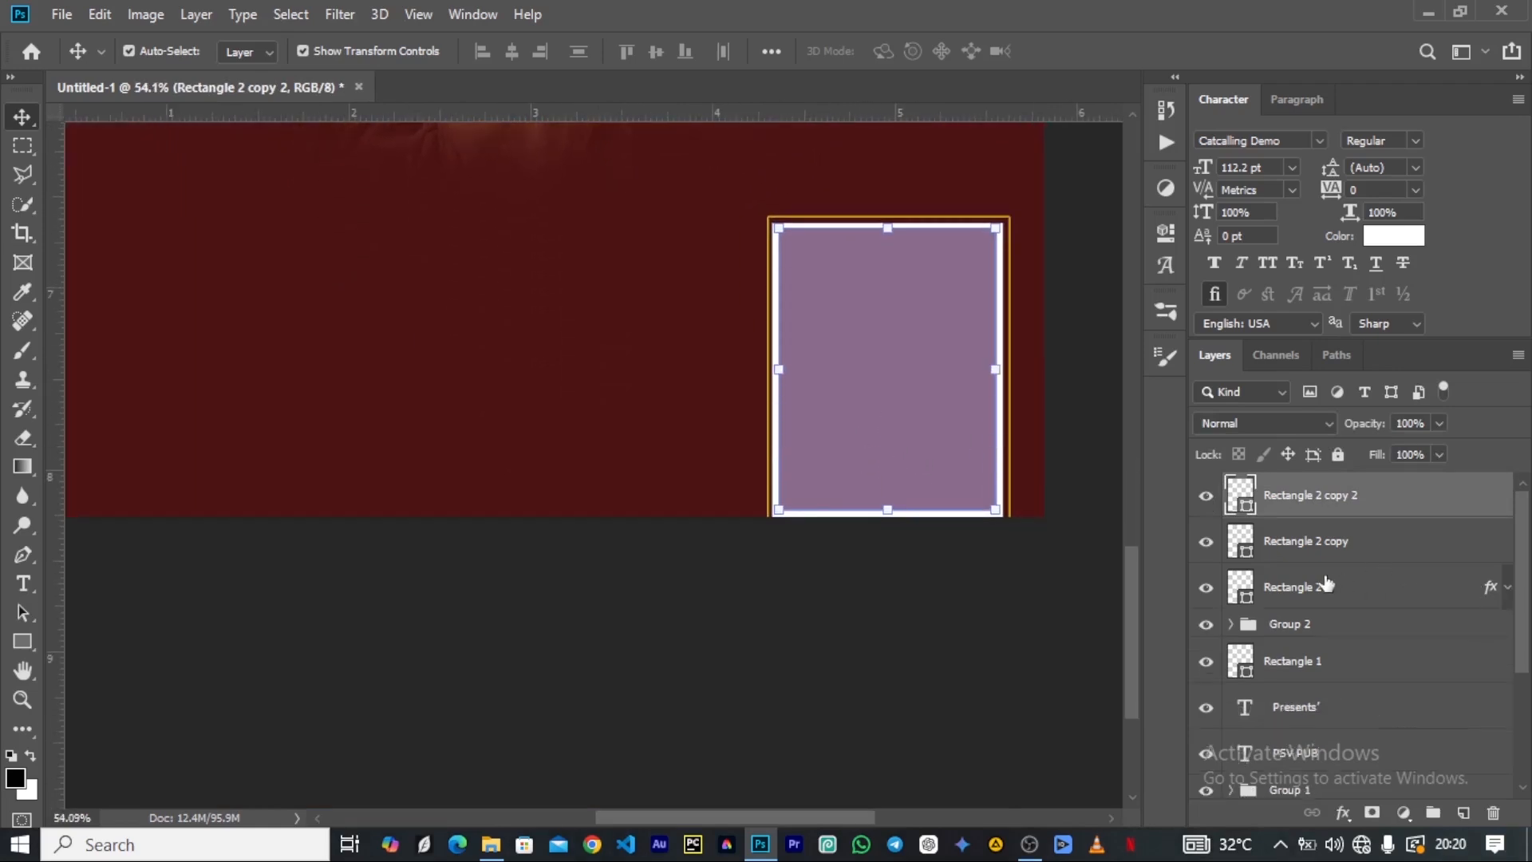
{"action": "left_click", "coordinate": [1317, 588], "text": "shift"}
{"action": "left_click_drag", "start_coordinate": [903, 345], "coordinate": [902, 363]}
{"action": "key", "text": "ctrl+t"}
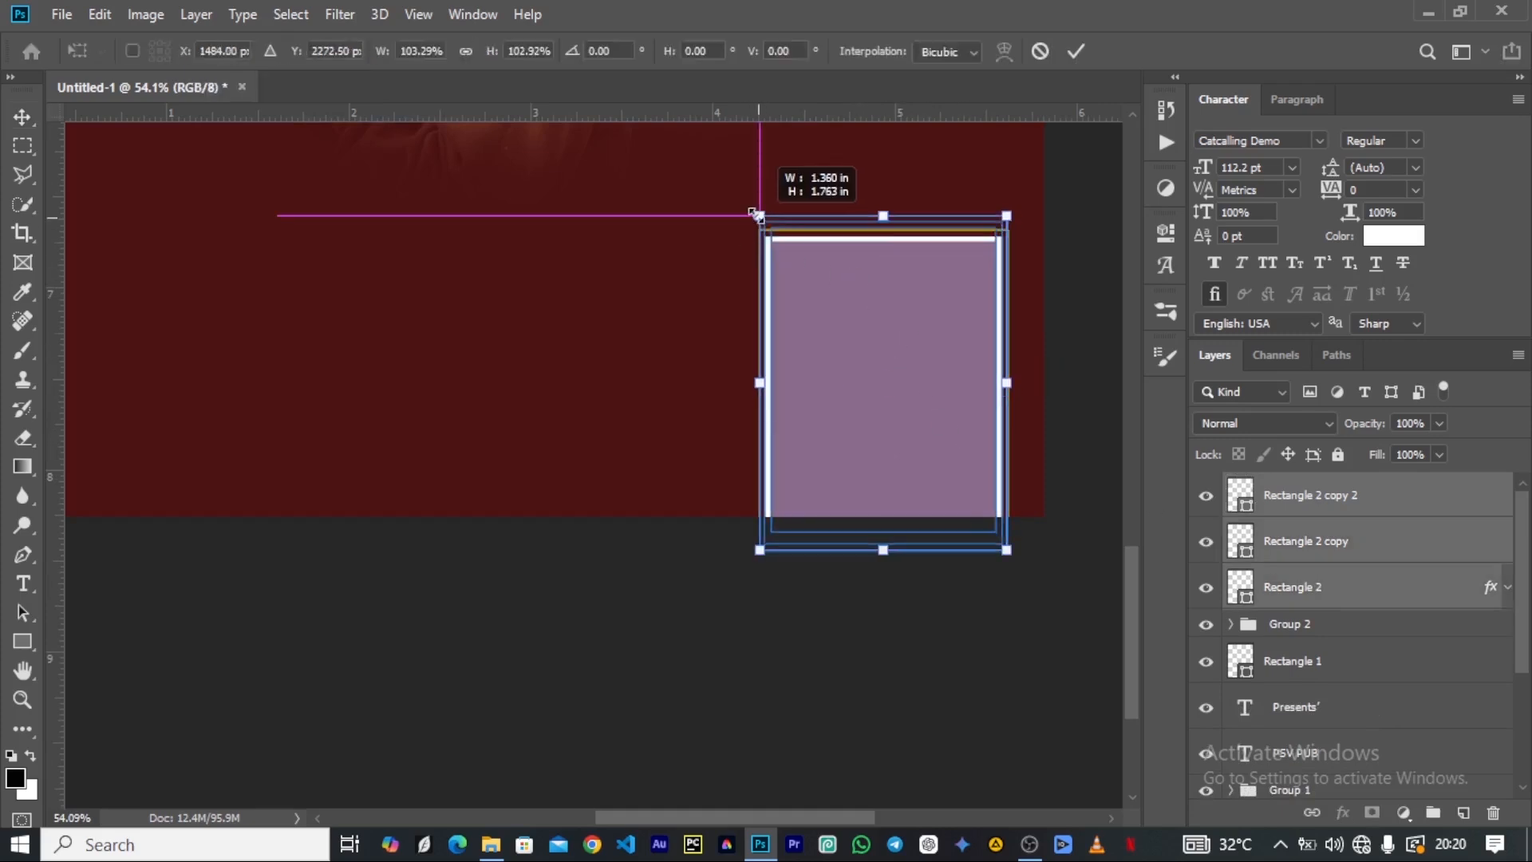